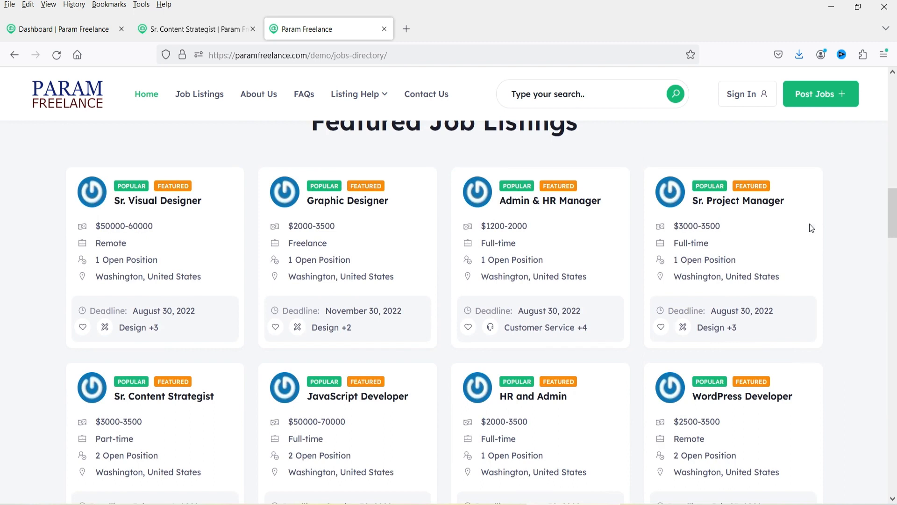
Look through the Featured Job Listings and open the Sr. Content Strategist job
scroll(801, 228, "down", 15)
scroll(287, 288, "up", 20)
scroll(233, 148, "down", 6)
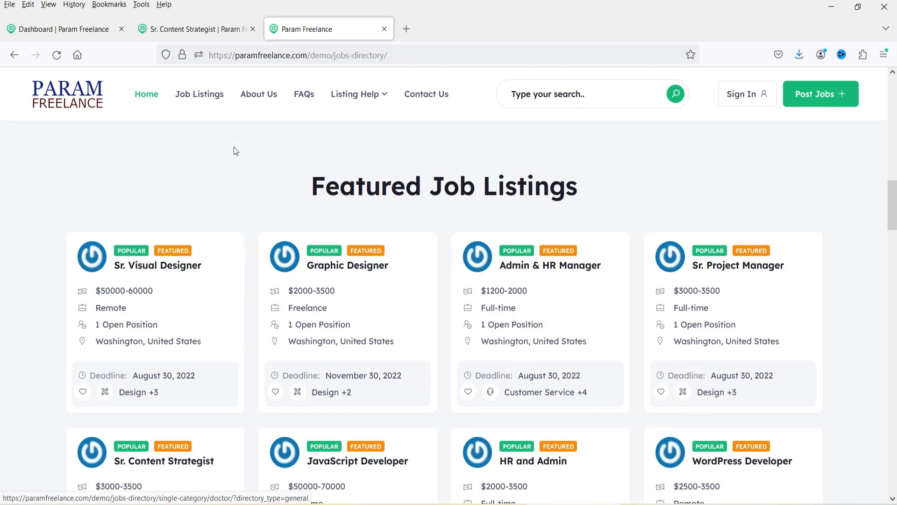
scroll(330, 268, "down", 3)
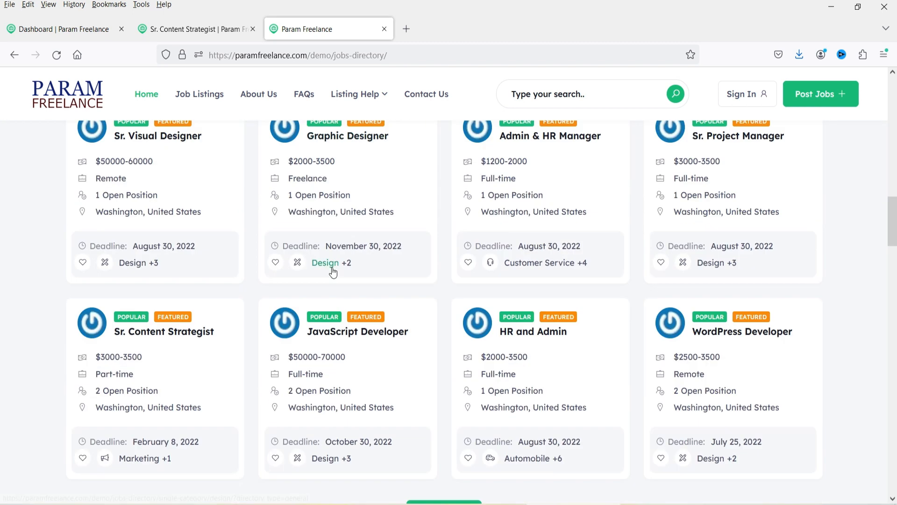
left_click(183, 331)
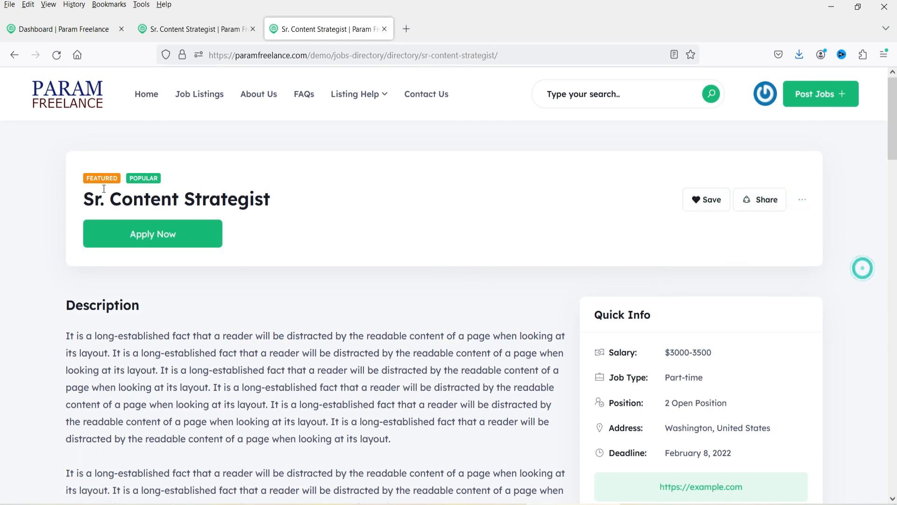
Examine the Sr. Content Strategist listing's description, requirements, preferable skills, location map and author information
scroll(111, 197, "down", 10)
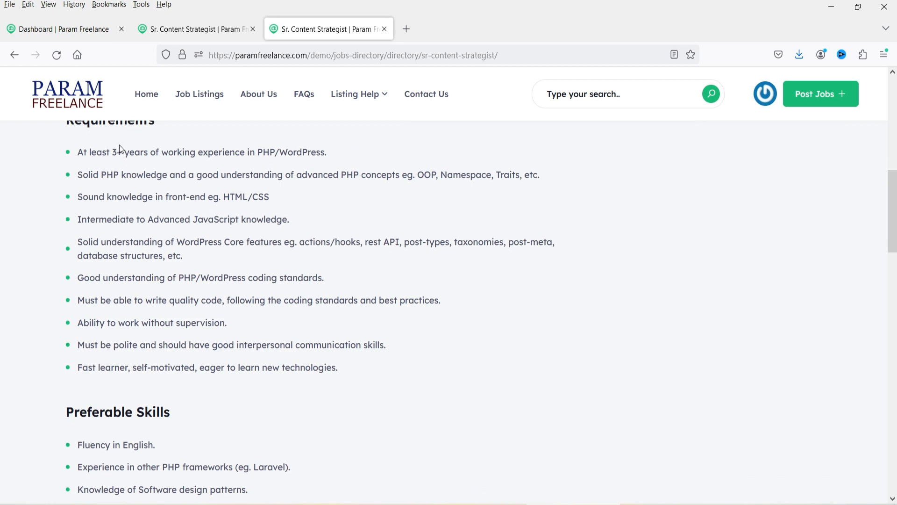
scroll(116, 187, "down", 5)
scroll(190, 167, "down", 5)
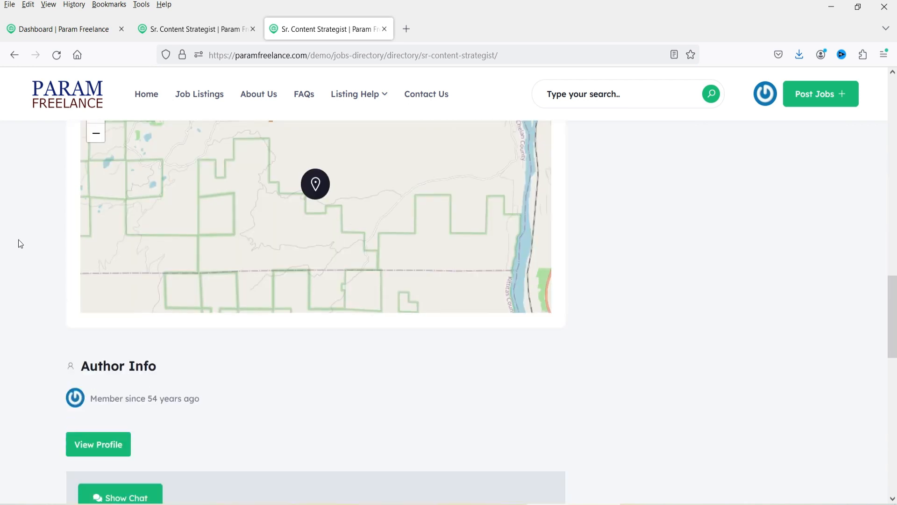
scroll(14, 304, "down", 4)
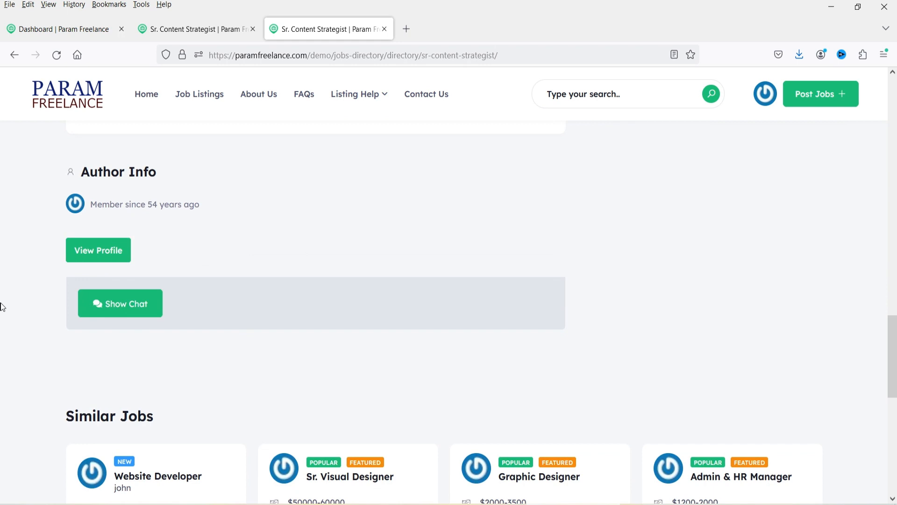
Try the chat option beneath the author information and review the listing's location and Quick Info
left_click(125, 312)
left_click(124, 389)
scroll(91, 452, "up", 4)
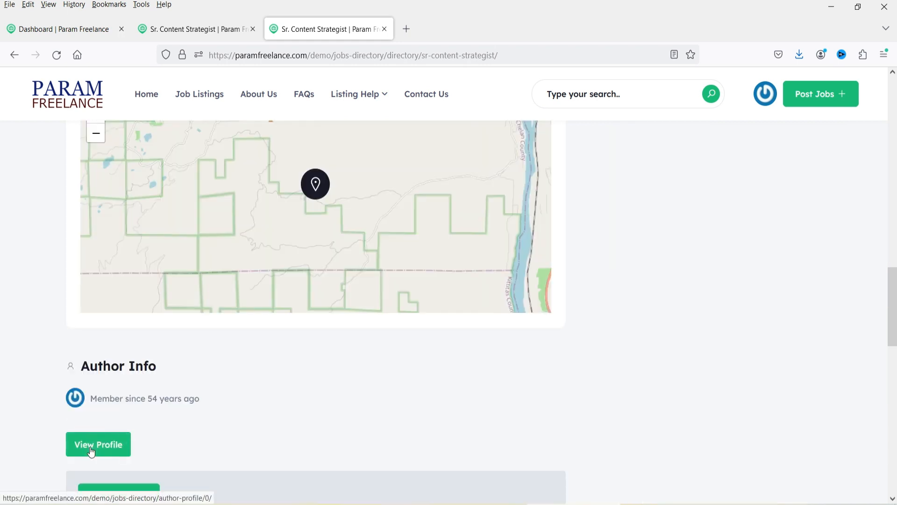
scroll(767, 303, "up", 15)
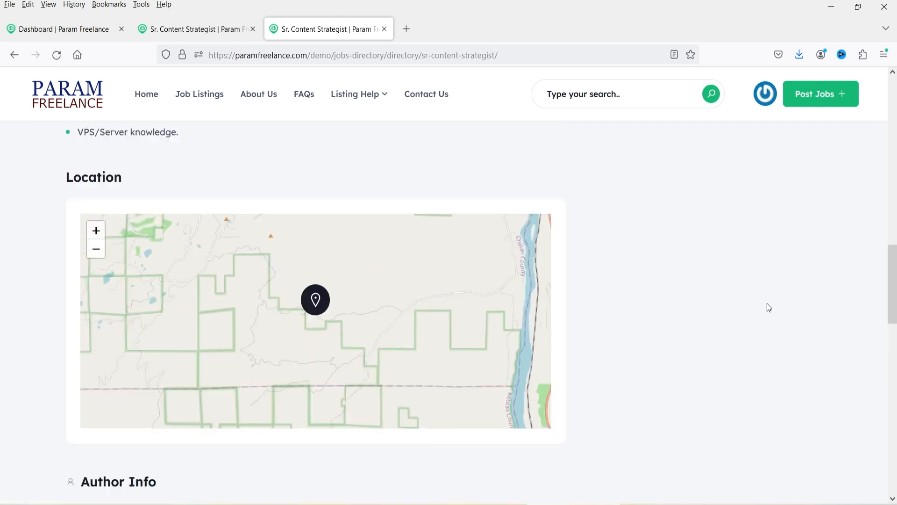
scroll(873, 249, "down", 3)
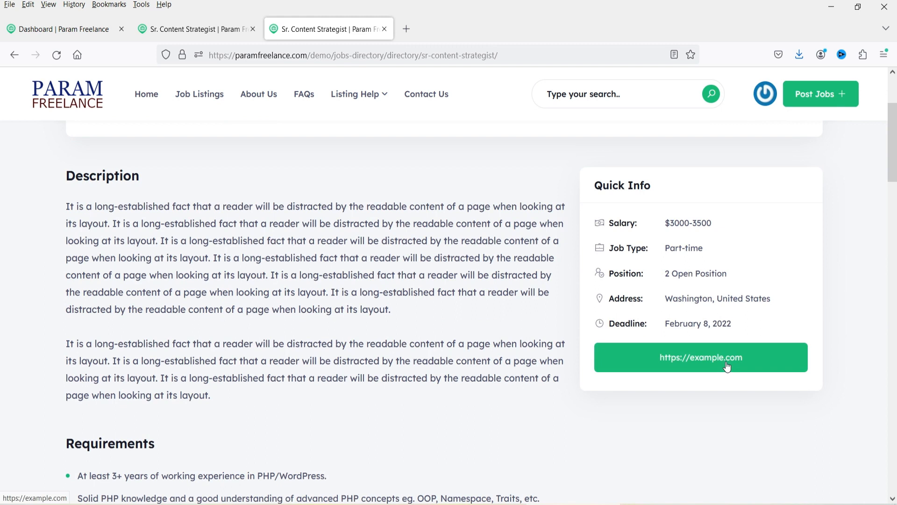
scroll(853, 282, "up", 3)
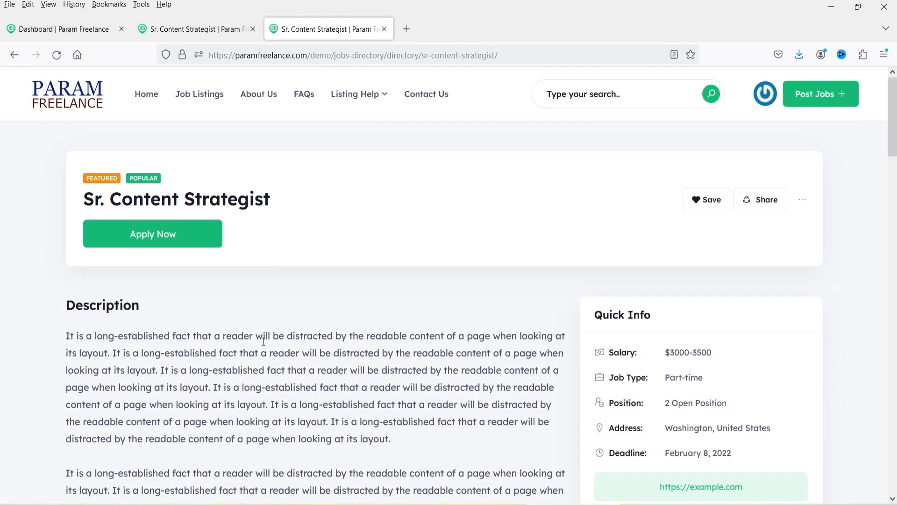
Open the application form for the Sr. Content Strategist job and examine its fields through to the CV upload
left_click(161, 244)
scroll(363, 278, "down", 3)
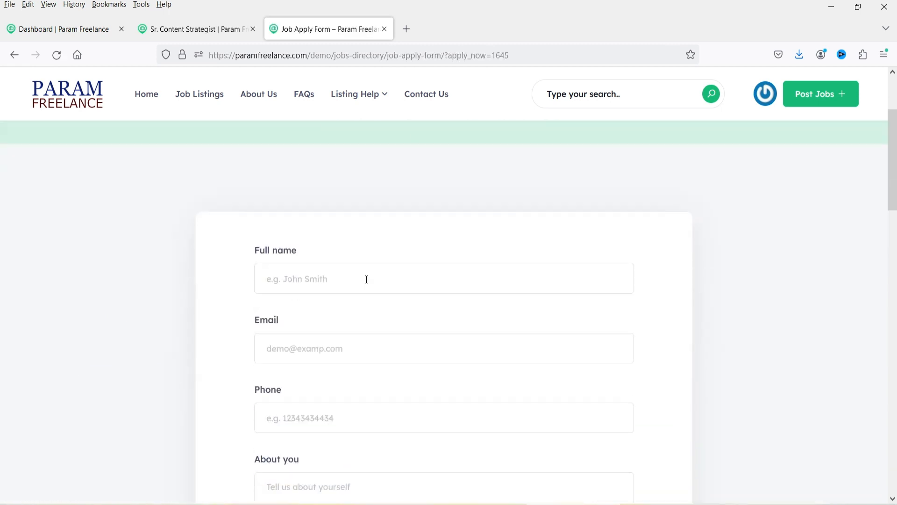
scroll(191, 282, "down", 1)
scroll(191, 282, "up", 1)
scroll(284, 277, "down", 2)
scroll(186, 292, "down", 4)
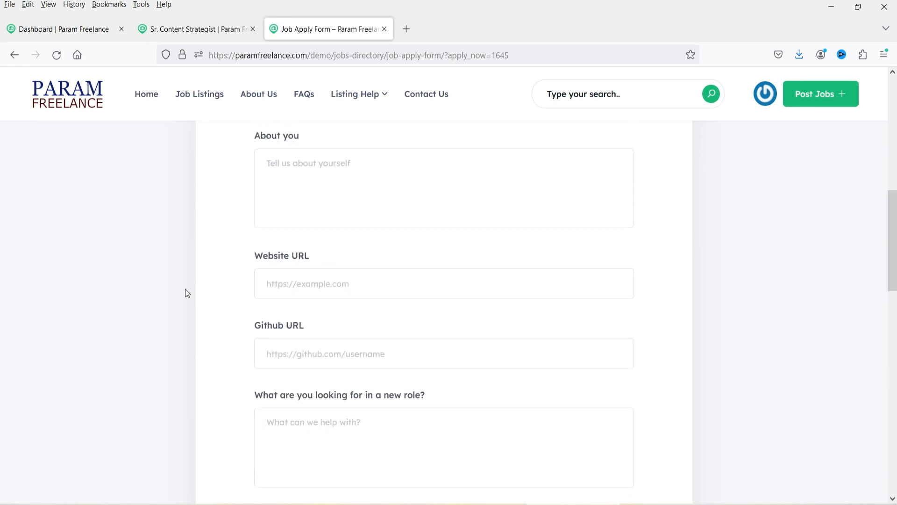
scroll(348, 248, "down", 13)
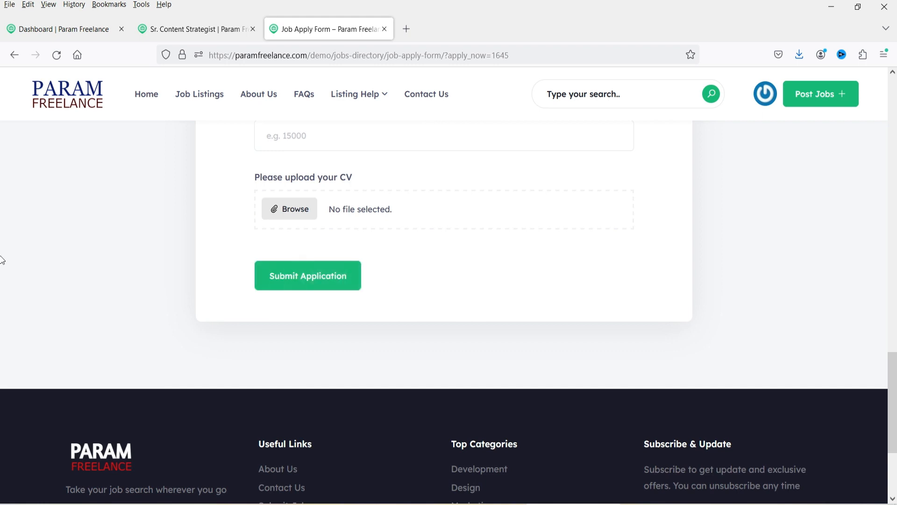
scroll(291, 473, "up", 3)
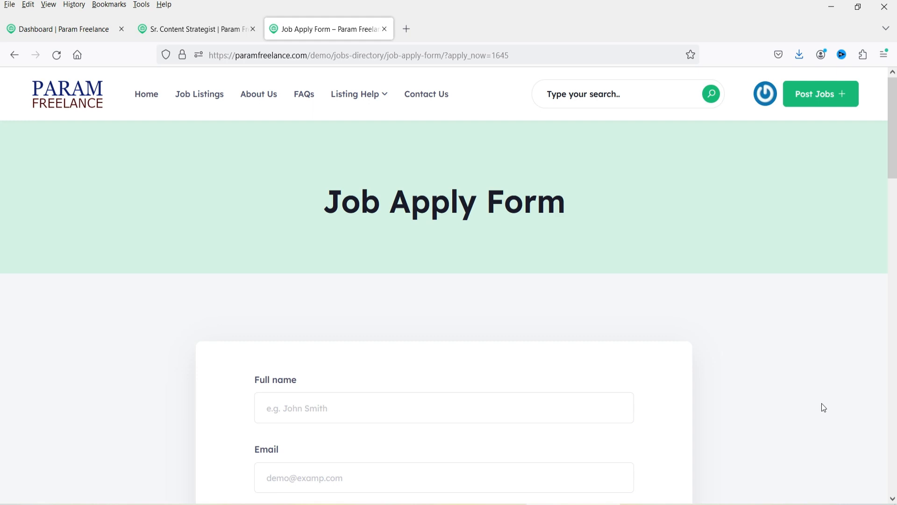
Start posting a job and examine the Basic package's price, regular listings and featured listings
left_click(824, 94)
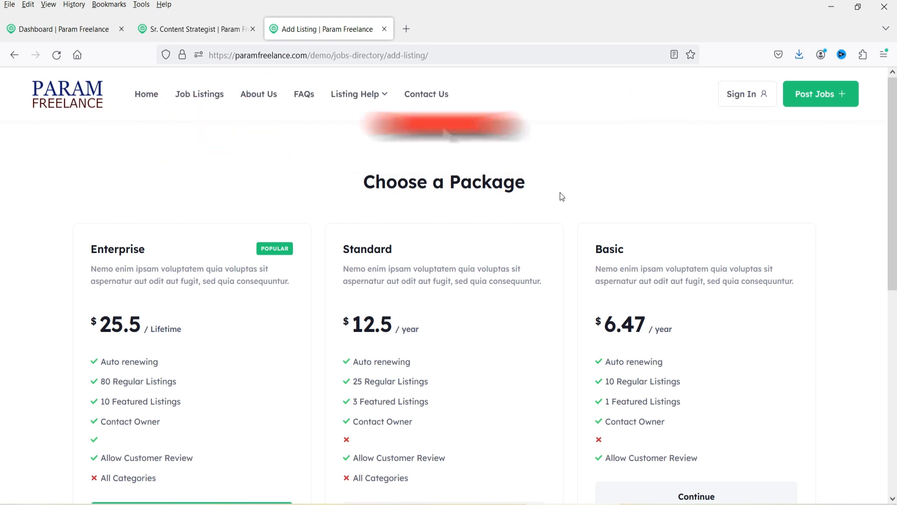
scroll(631, 197, "down", 2)
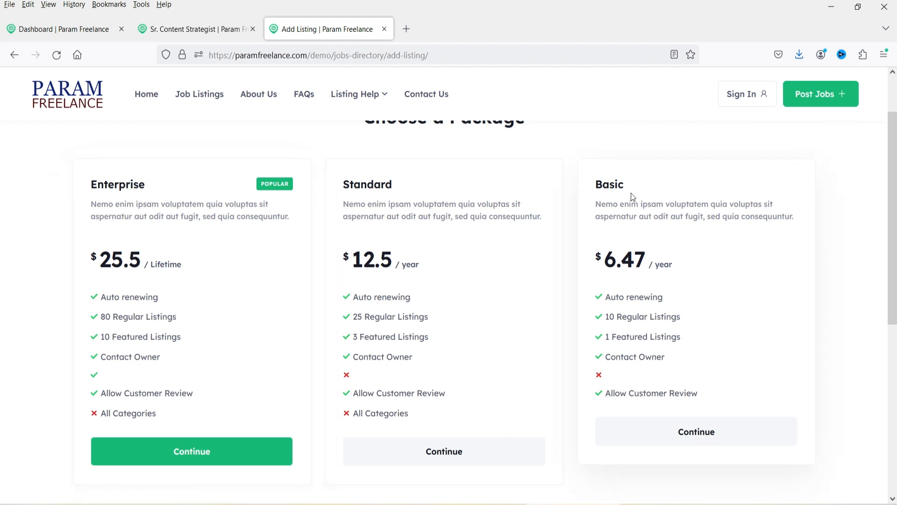
left_click_drag(692, 321, 605, 318)
left_click(705, 316)
left_click_drag(686, 336, 605, 336)
left_click(703, 329)
double_click(613, 260)
left_click(712, 271)
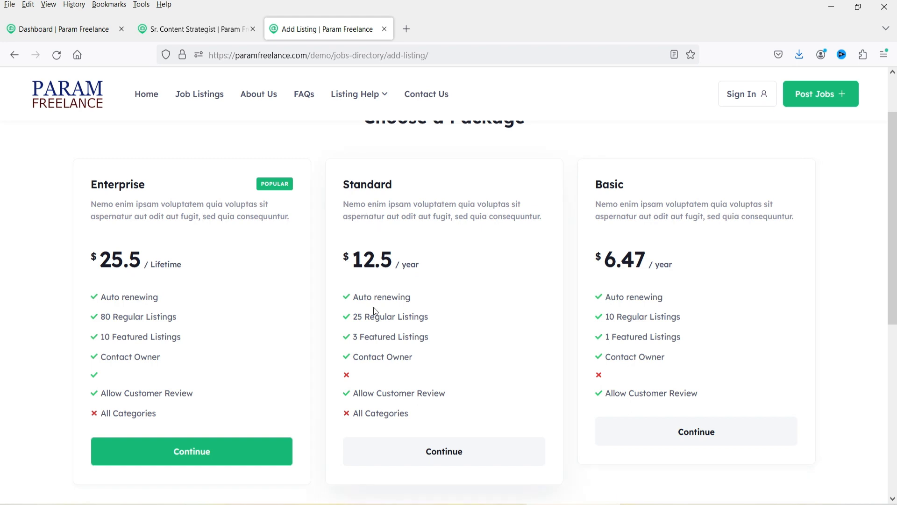
Compare the featured listings and pricing of the Standard and Enterprise packages
left_click(353, 336)
left_click(92, 276)
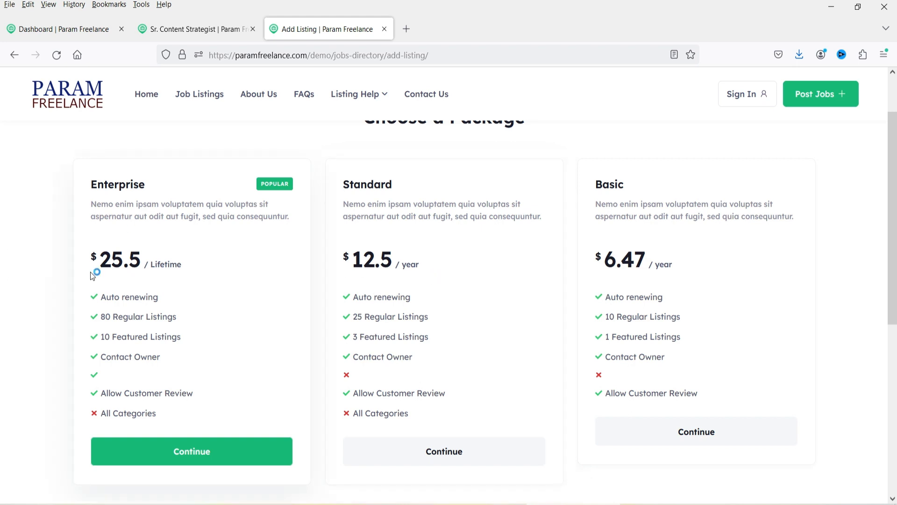
left_click(196, 269)
triple_click(191, 341)
left_click(202, 346)
scroll(215, 269, "up", 2)
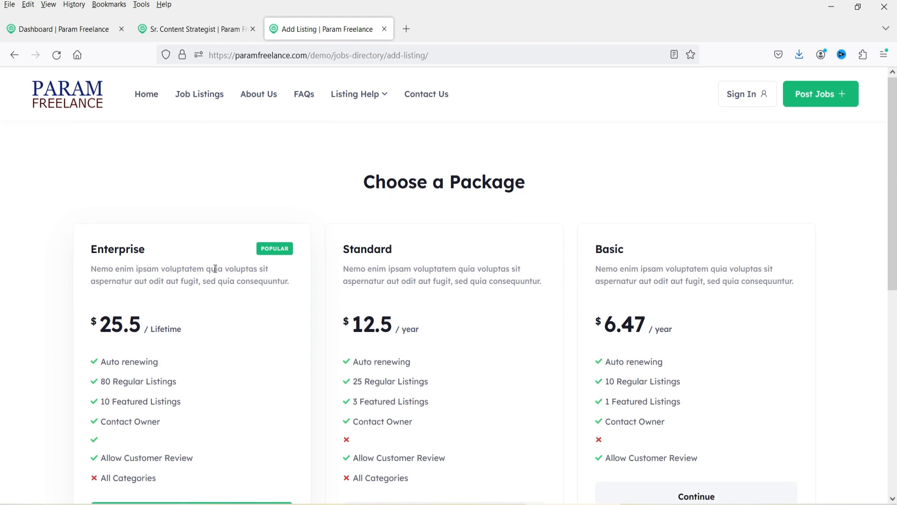
Choose the Basic package and continue to the job listing form
scroll(681, 222, "down", 3)
scroll(657, 200, "up", 3)
scroll(714, 239, "down", 2)
scroll(599, 272, "down", 1)
left_click(710, 373)
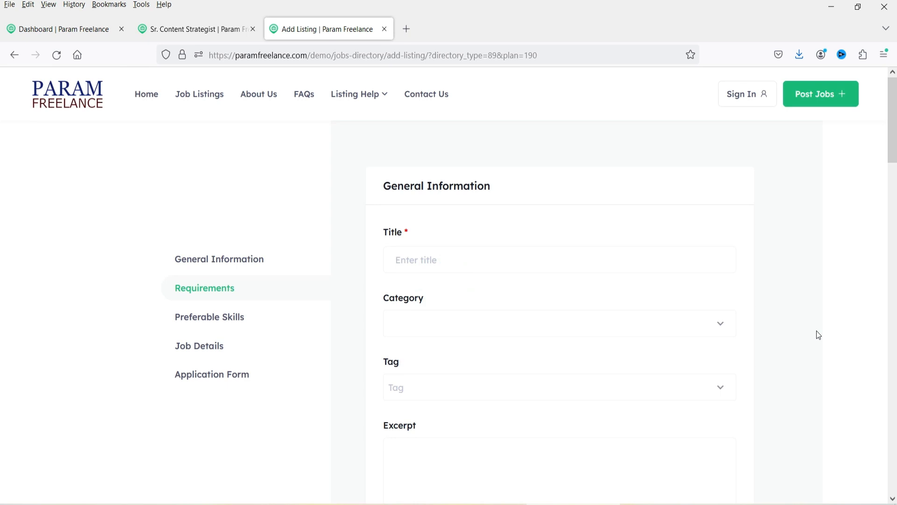
Set the job listing's title to "Website Developer" in the general information
left_click(450, 253)
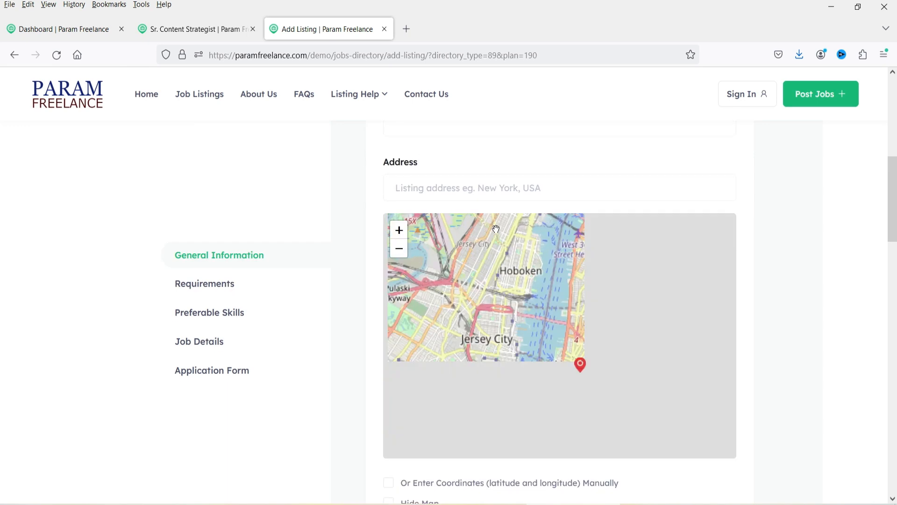
scroll(488, 226, "up", 8)
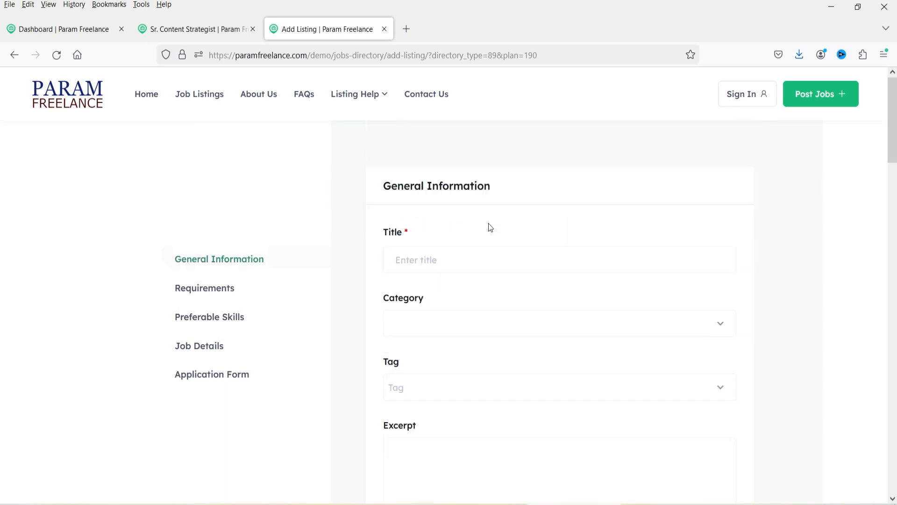
left_click(428, 259)
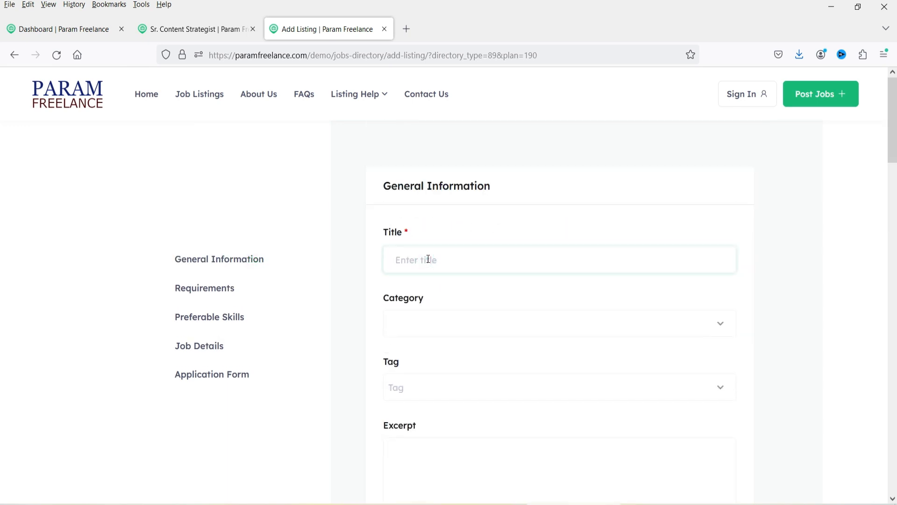
type("Web developer")
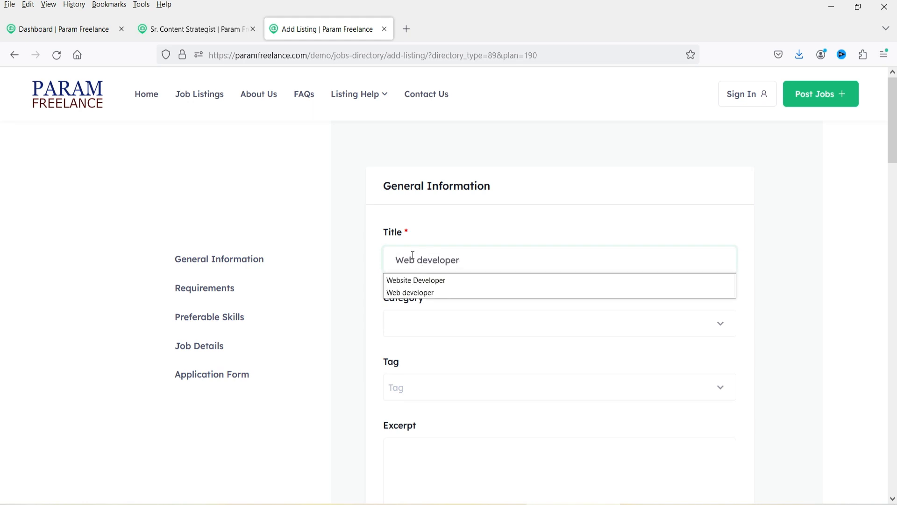
left_click(438, 280)
left_click(414, 317)
Fill in the listing's excerpt with "Testing the form"
left_click(481, 217)
type("Te")
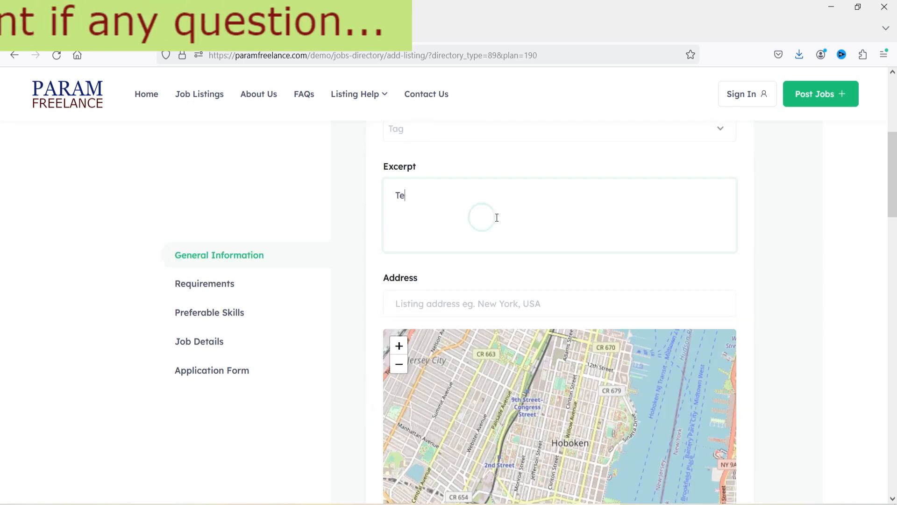
type("sting the form")
Enter "new york" as the listing's address and select United States as its location
left_click(452, 238)
type("new york")
left_click(434, 220)
type("unite")
left_click(423, 294)
List the requirements on separate lines: "No experience required", "work from home", "Freelance job", "Wordpress" and "Woocommerce"
left_click(551, 372)
type("No experience required")
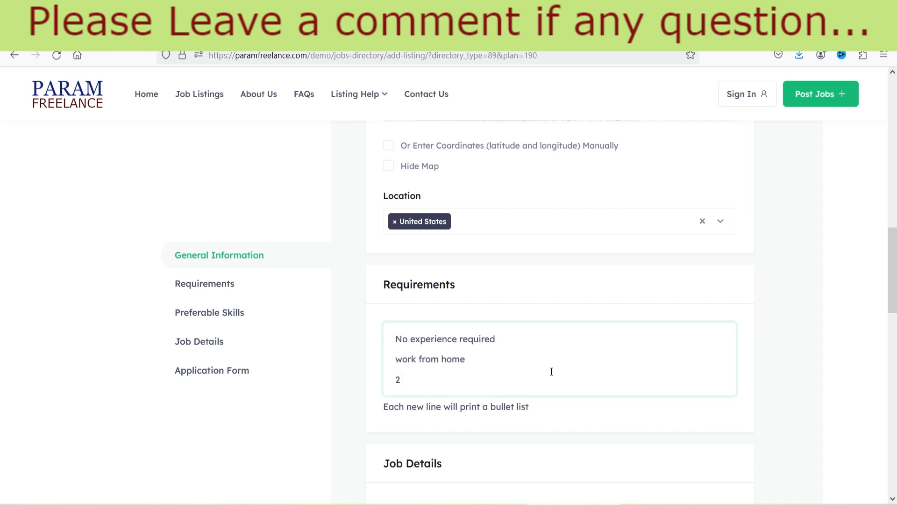
key("BackSpace")
key("BackSpace")
type("Freelance job")
key("Return")
type("Wordpress")
key("Return")
type("Woocommerce")
left_click(821, 312)
Set the job's salary range to a minimum of 2000 and a maximum of 3000
scroll(821, 312, "down", 5)
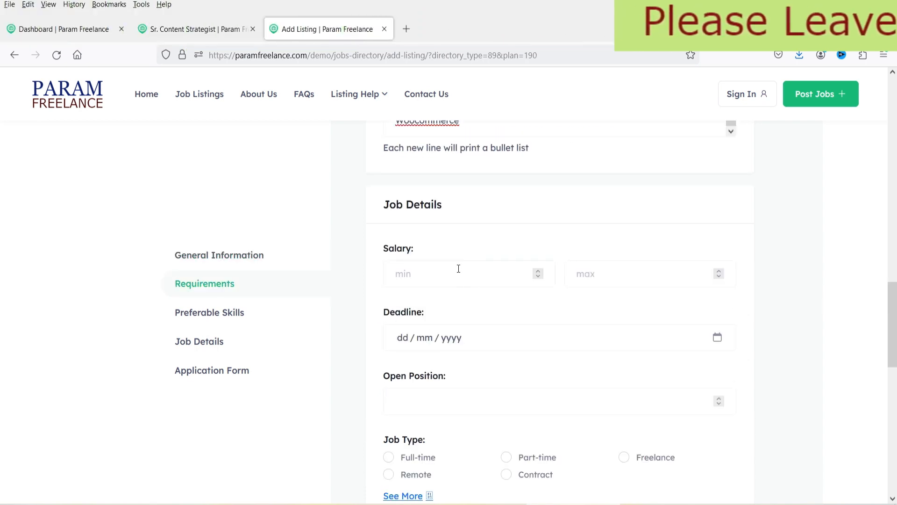
left_click(459, 269)
type("2000")
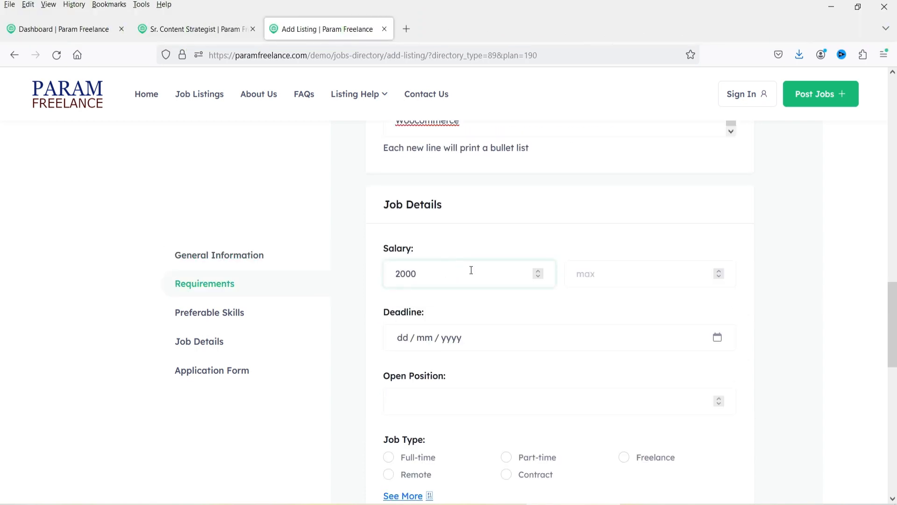
left_click(596, 276)
type("3000")
Set the application deadline to 15/08/2023 and the number of open positions to 3
left_click(403, 338)
type("15 / ")
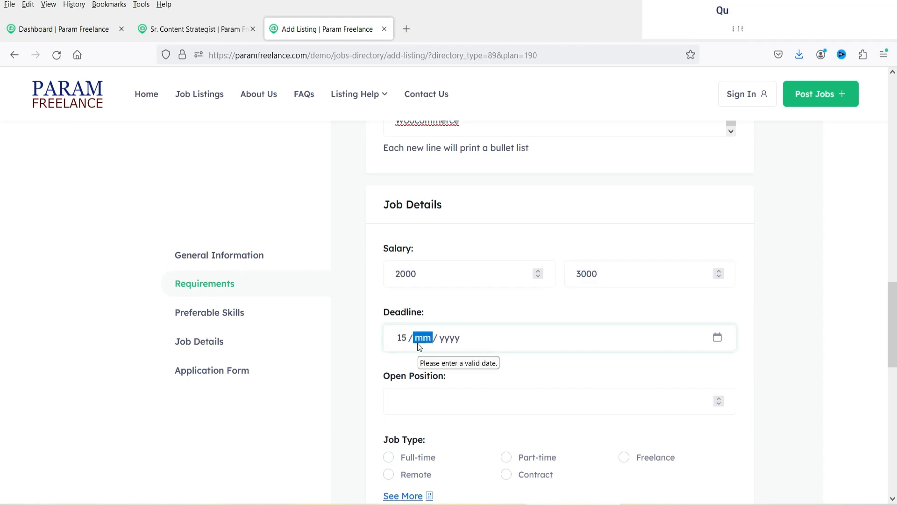
type("08 / 2023")
scroll(420, 318, "down", 3)
left_click(437, 263)
type("3")
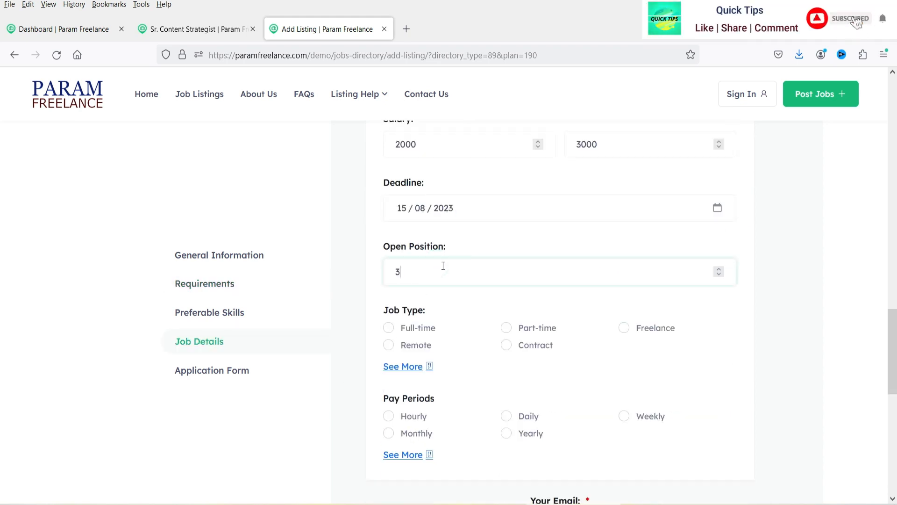
Choose Freelance as the job type and Monthly as the pay period
left_click(624, 328)
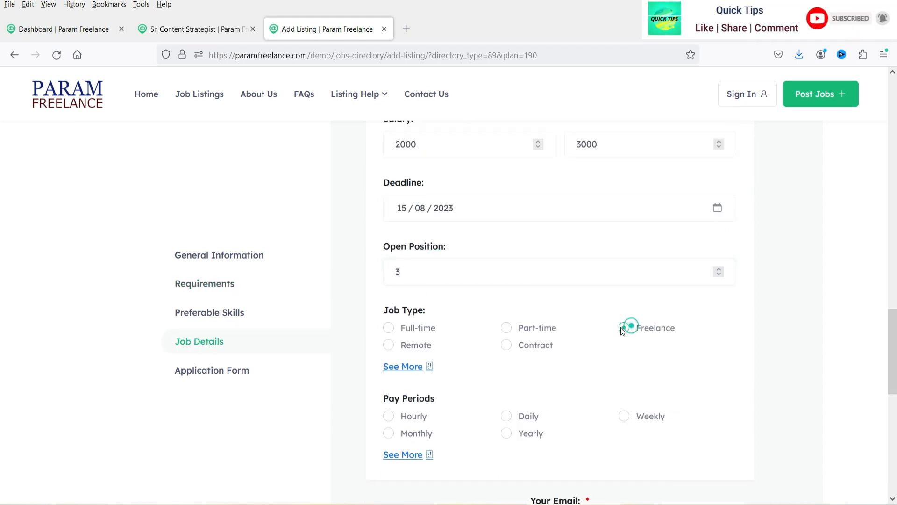
left_click(388, 433)
Fill in the poster's e-mail address at the end of the listing form
scroll(673, 318, "down", 4)
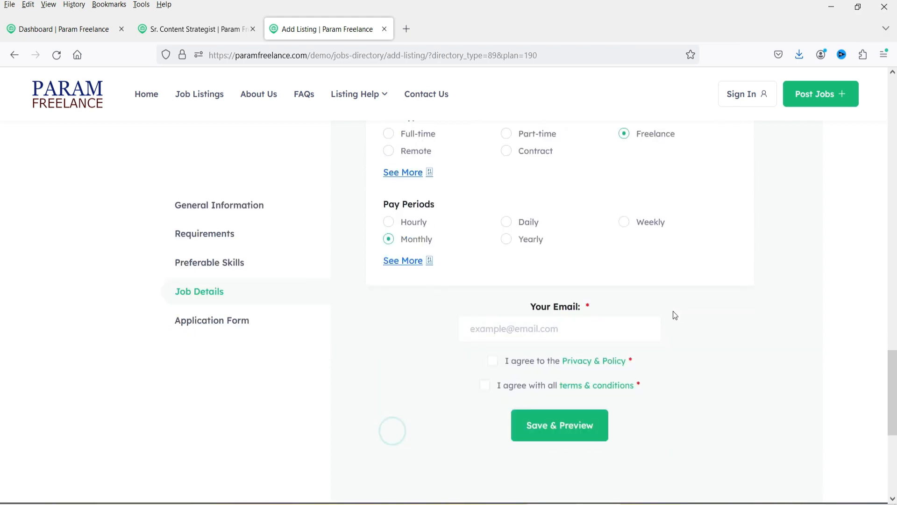
left_click(520, 329)
type("jane@e")
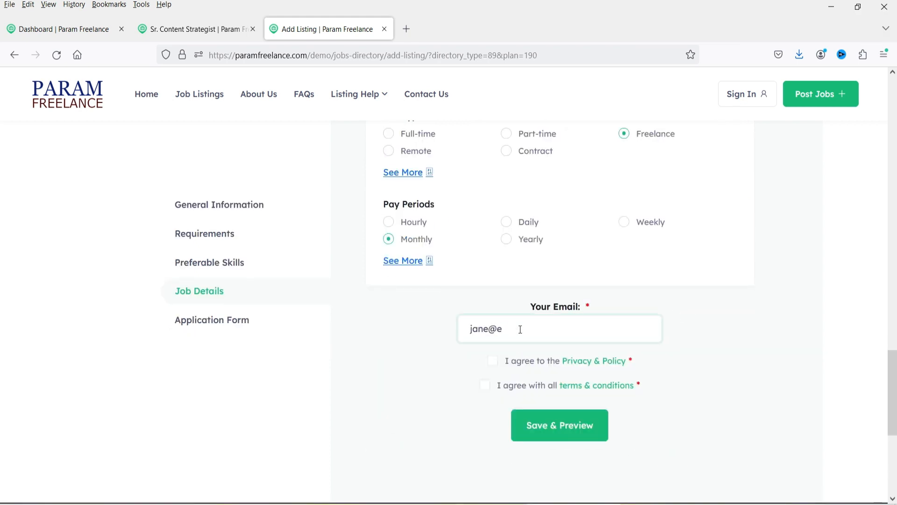
type("xample.com")
Agree to the privacy policy and the terms and conditions, and save the listing for preview
left_click(491, 364)
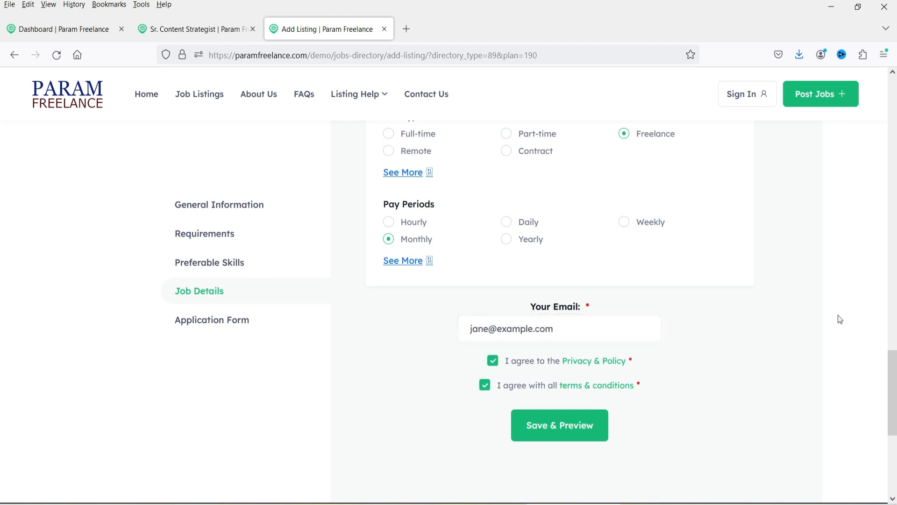
left_click(533, 433)
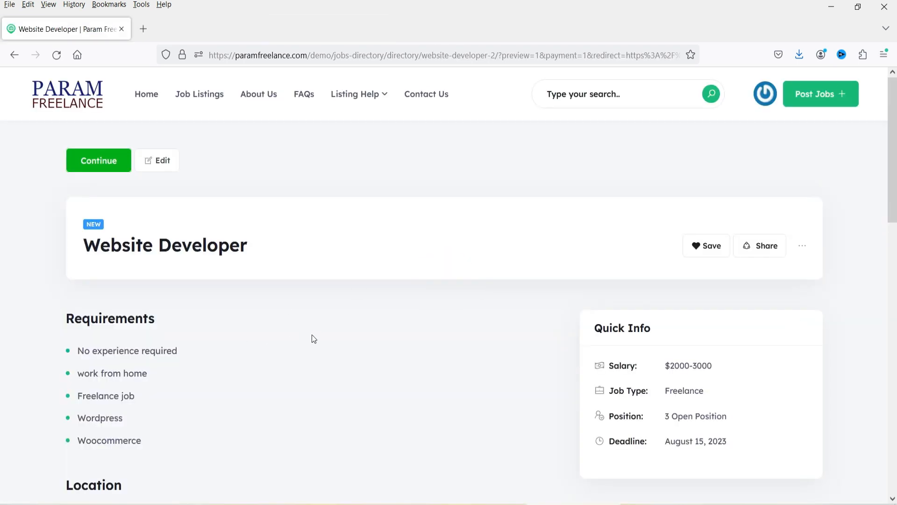
Review the Website Developer listing preview, including its requirements, location and quick info, and continue to the checkout
scroll(855, 306, "down", 10)
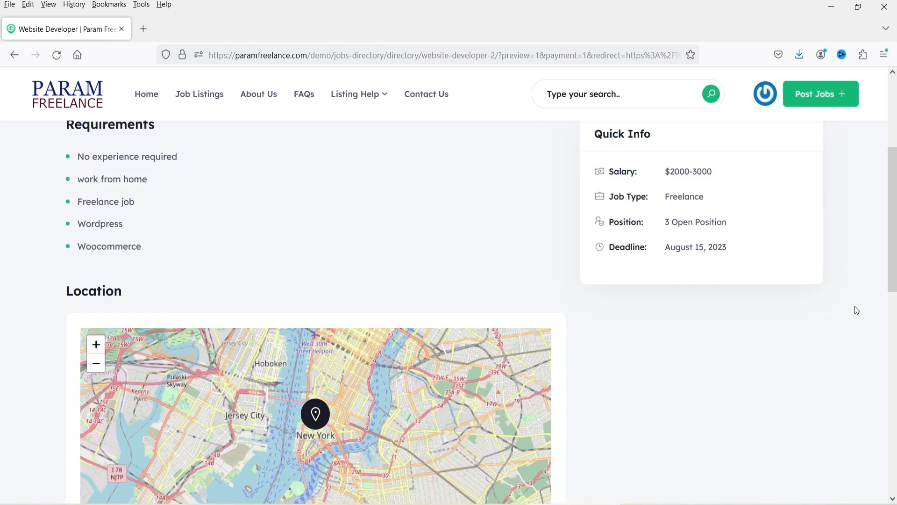
scroll(824, 306, "down", 5)
scroll(824, 306, "up", 15)
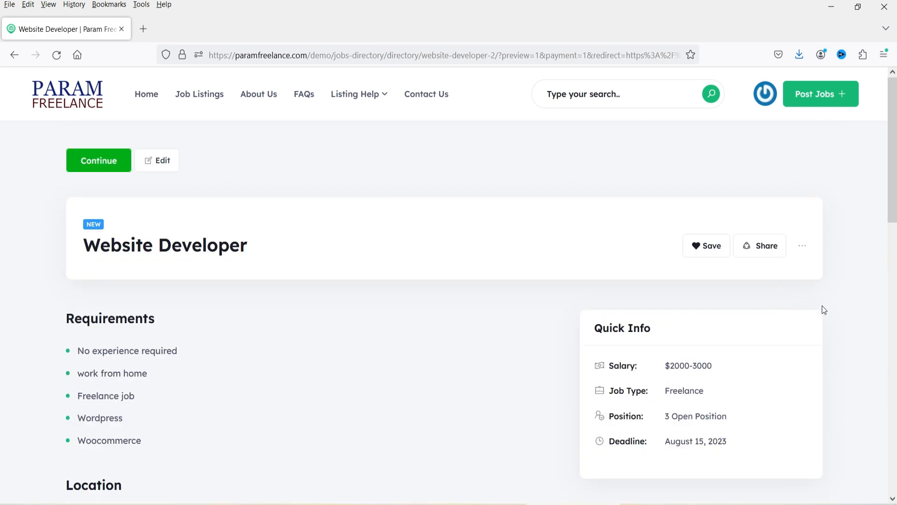
left_click(103, 166)
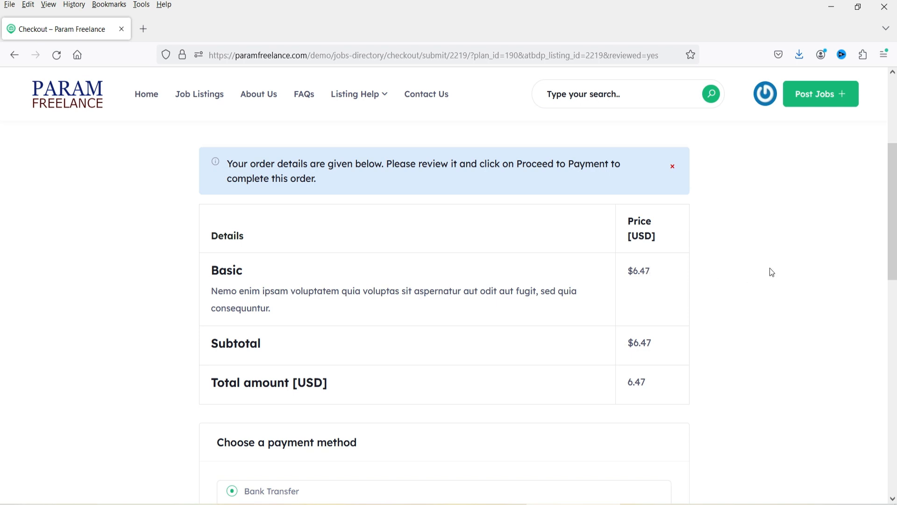
Review the Basic package order at checkout and select PayPal as the payment method
scroll(762, 270, "down", 8)
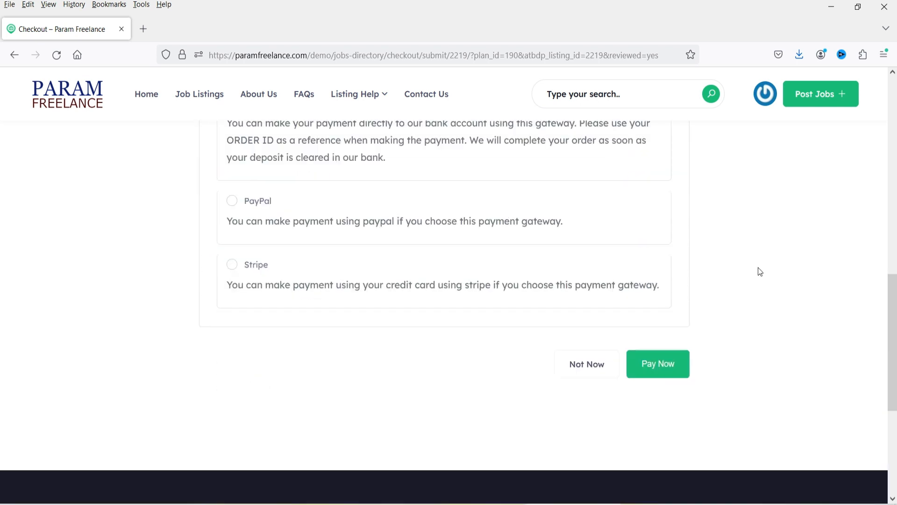
scroll(758, 269, "up", 3)
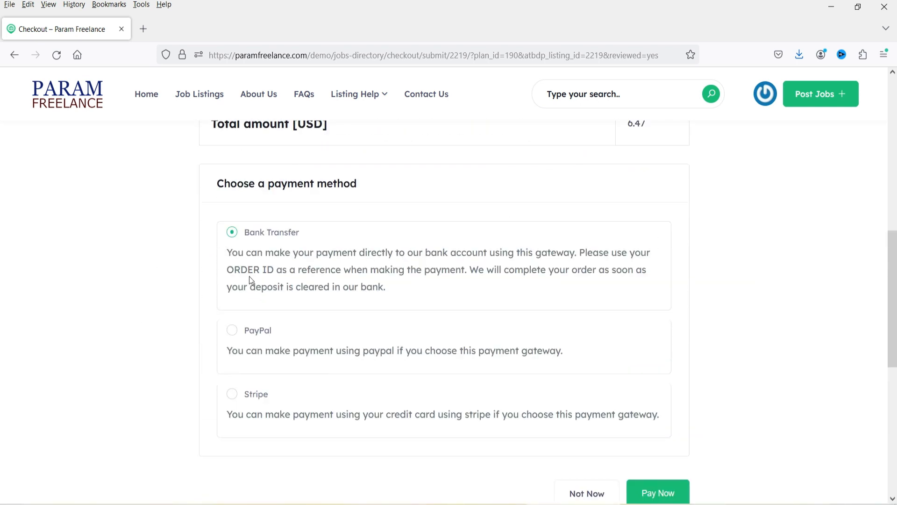
left_click(233, 330)
left_click(233, 396)
left_click(234, 331)
scroll(704, 321, "down", 4)
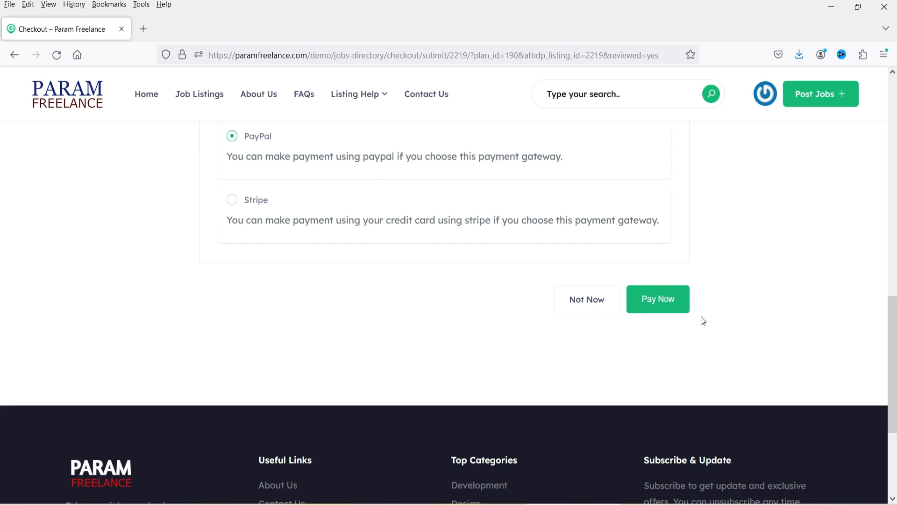
scroll(382, 230, "up", 10)
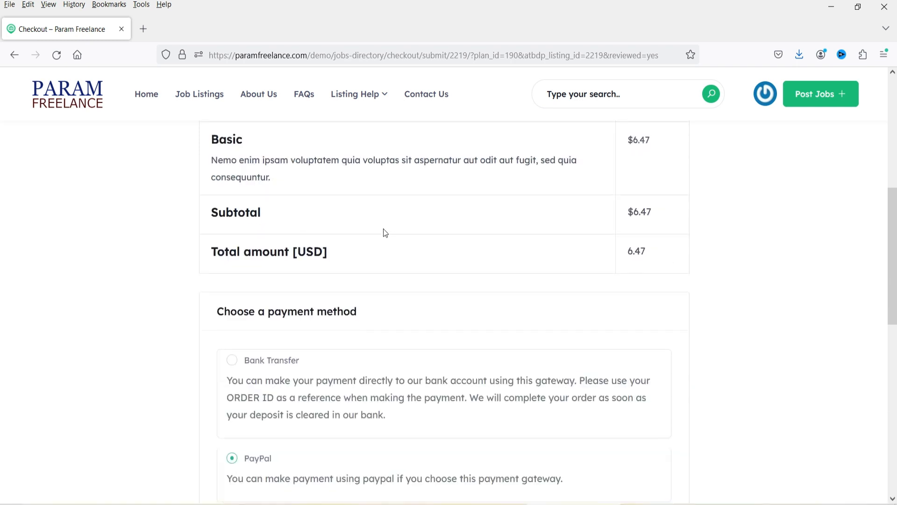
scroll(381, 242, "down", 5)
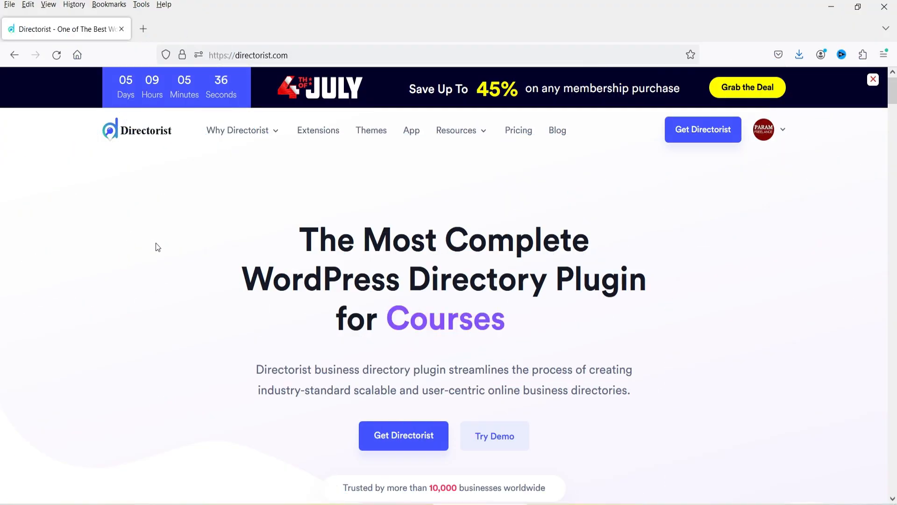
Look through the Directorist home page for the directory types it can build and the reasons to use the plugin
scroll(152, 250, "down", 10)
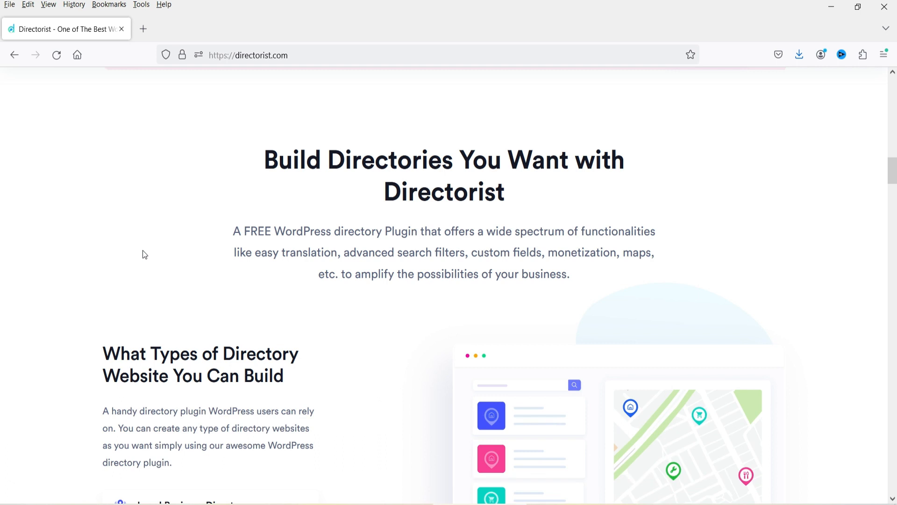
scroll(144, 255, "down", 4)
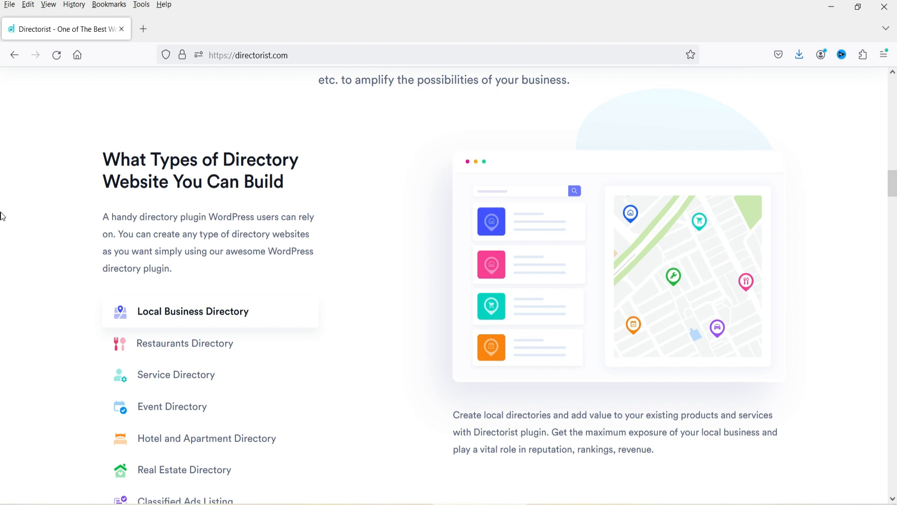
scroll(10, 217, "down", 3)
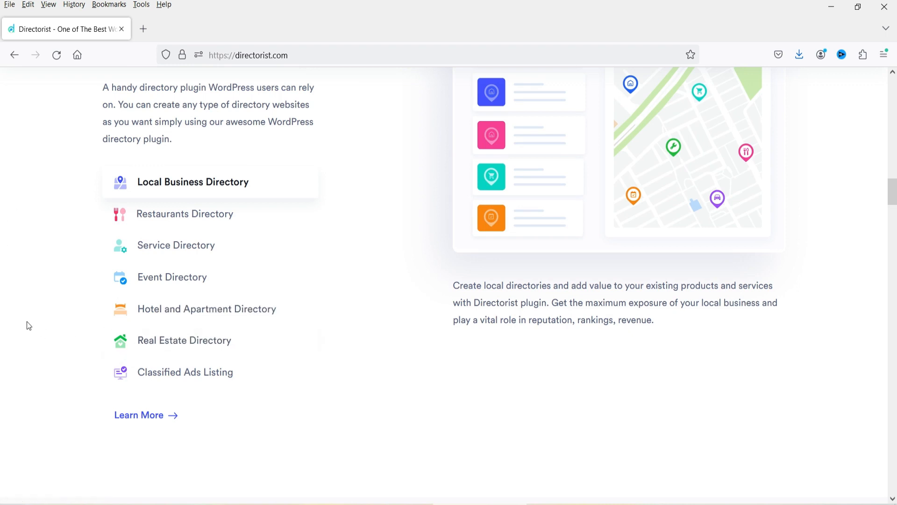
scroll(26, 319, "down", 10)
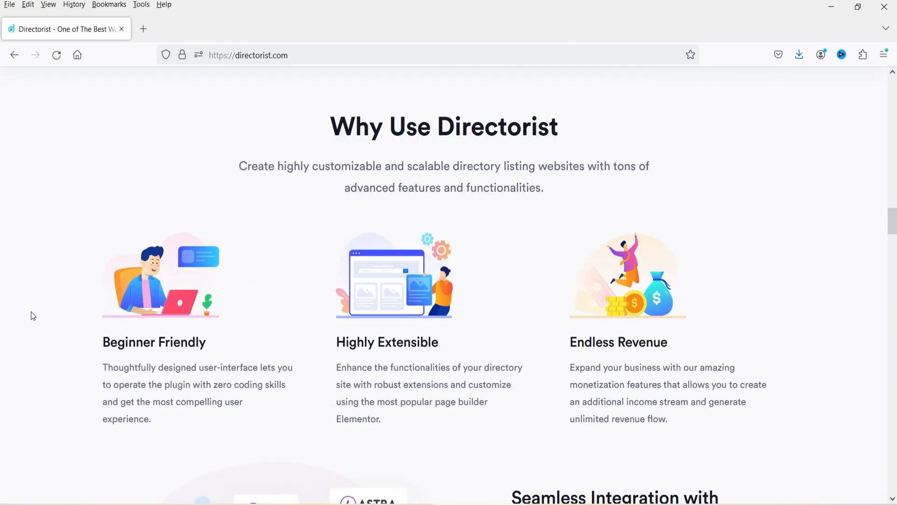
scroll(19, 302, "down", 7)
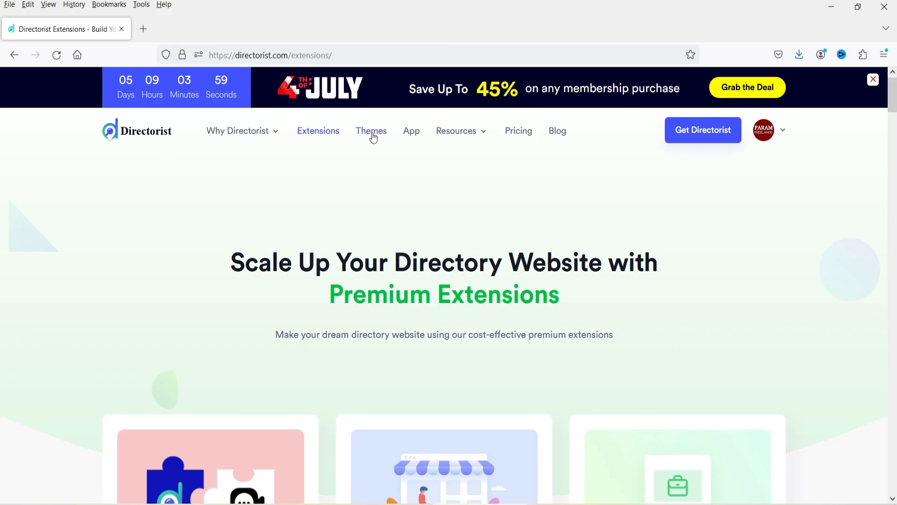
Open the Directorist themes page and look through the available directory themes and their general features
left_click(372, 132)
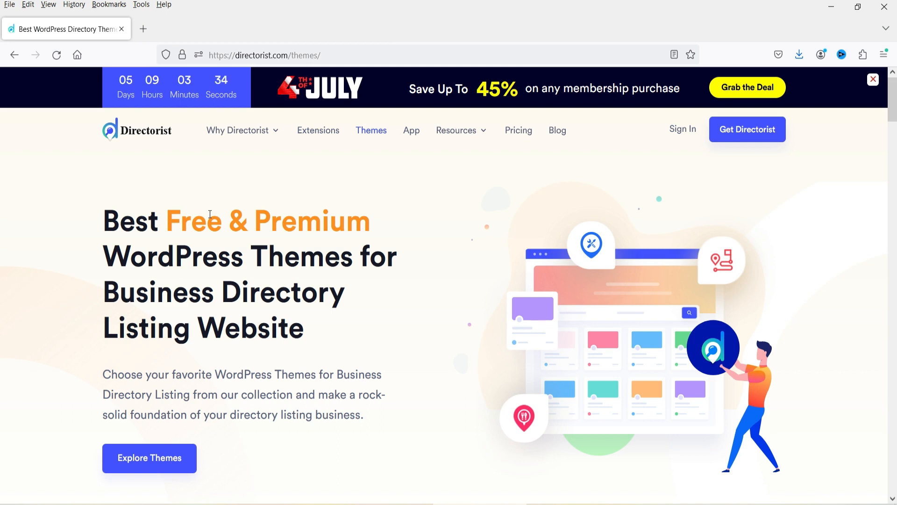
scroll(118, 247, "down", 10)
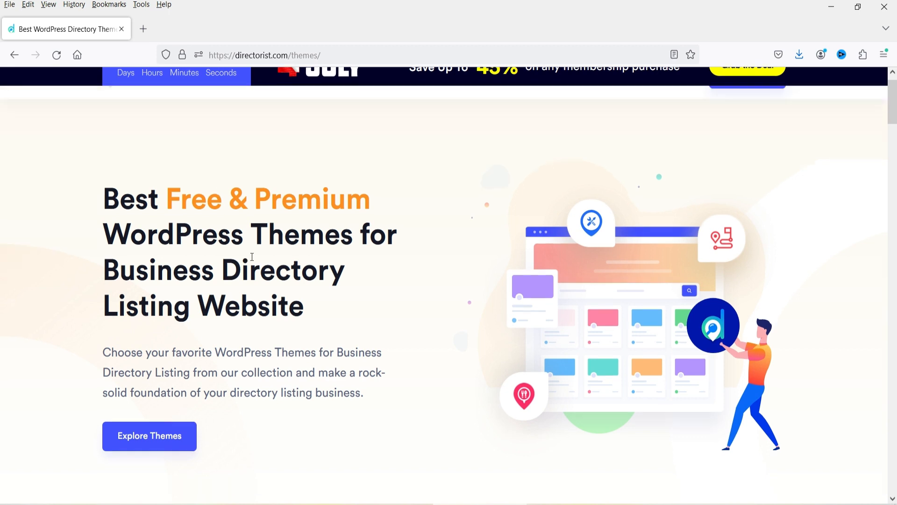
scroll(118, 247, "down", 2)
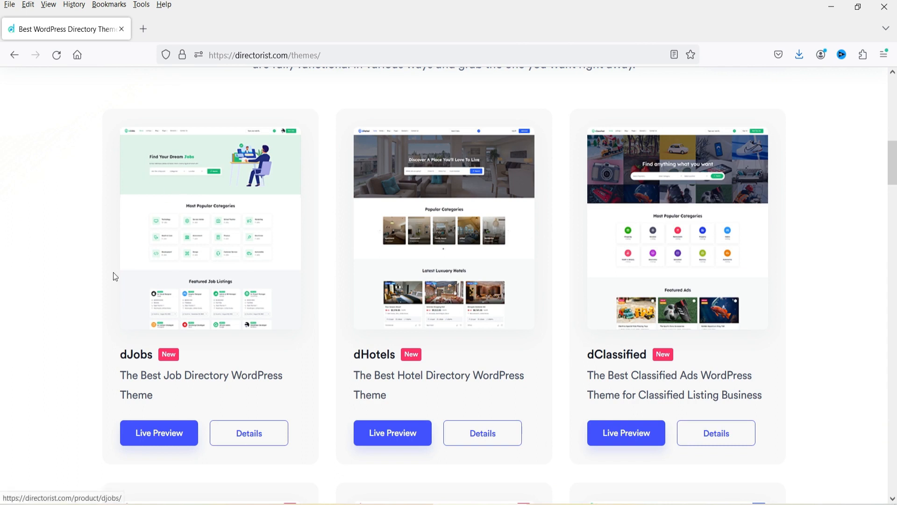
scroll(567, 211, "down", 5)
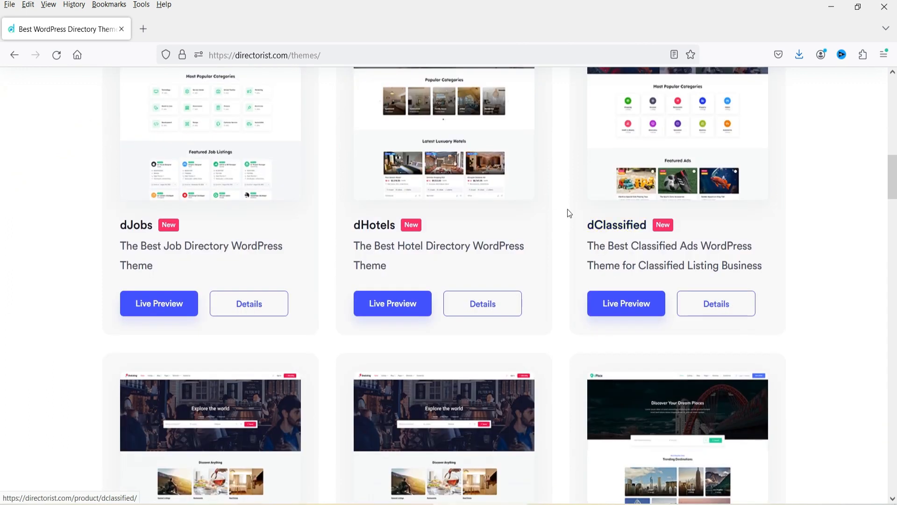
scroll(581, 213, "down", 3)
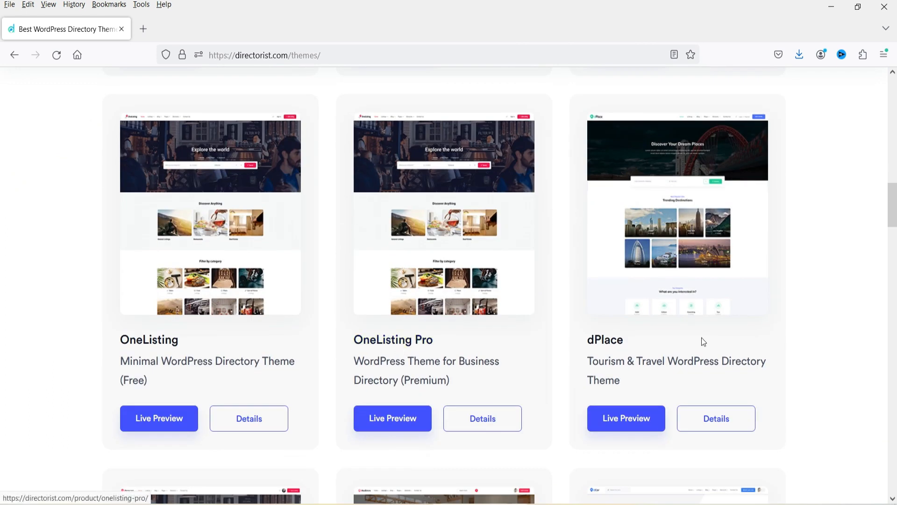
scroll(92, 338, "down", 8)
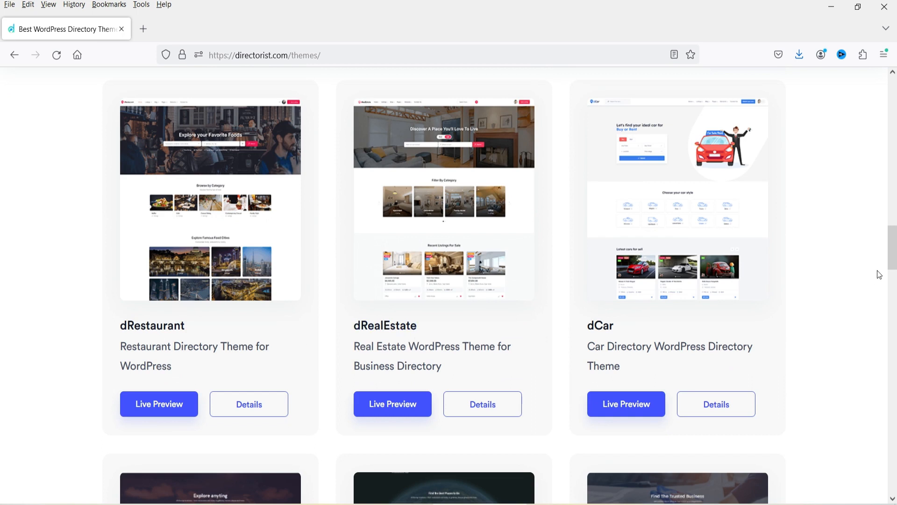
scroll(881, 275, "down", 4)
scroll(753, 199, "down", 15)
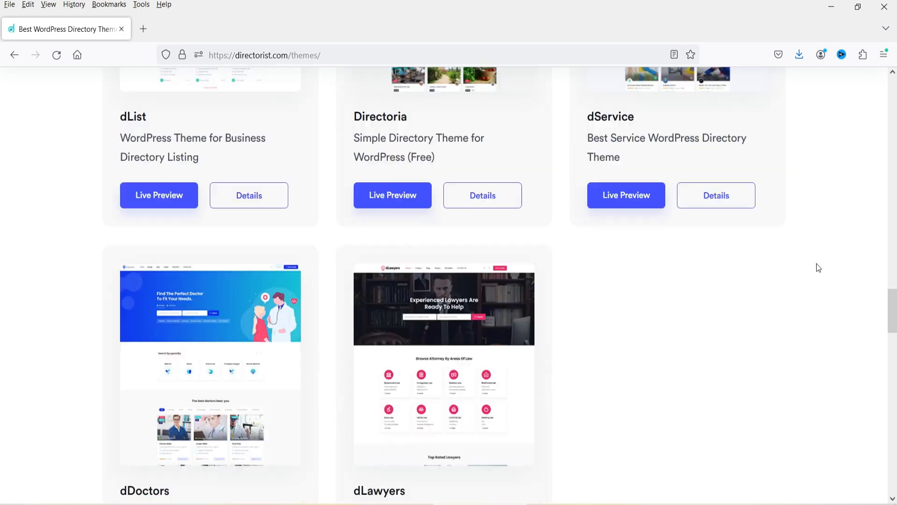
scroll(1, 397, "down", 3)
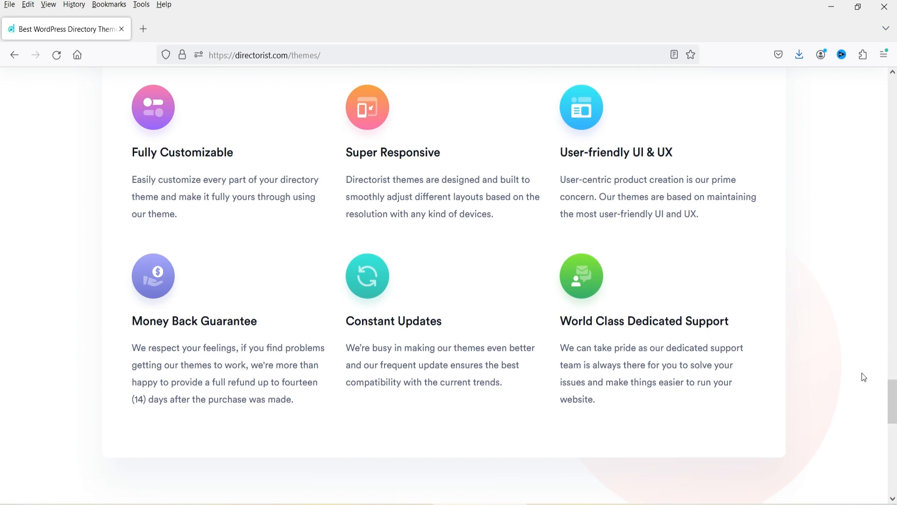
scroll(1, 473, "down", 10)
scroll(1, 416, "up", 20)
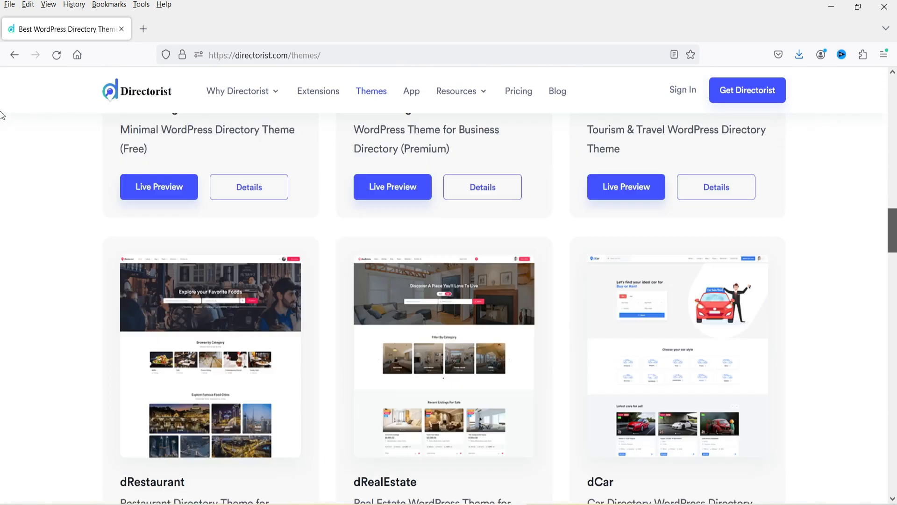
scroll(1, 116, "up", 15)
Open the Directorist pricing page and examine the 1 Year plan's included themes, sites license, support, updates, guarantee and renewal terms
left_click(519, 133)
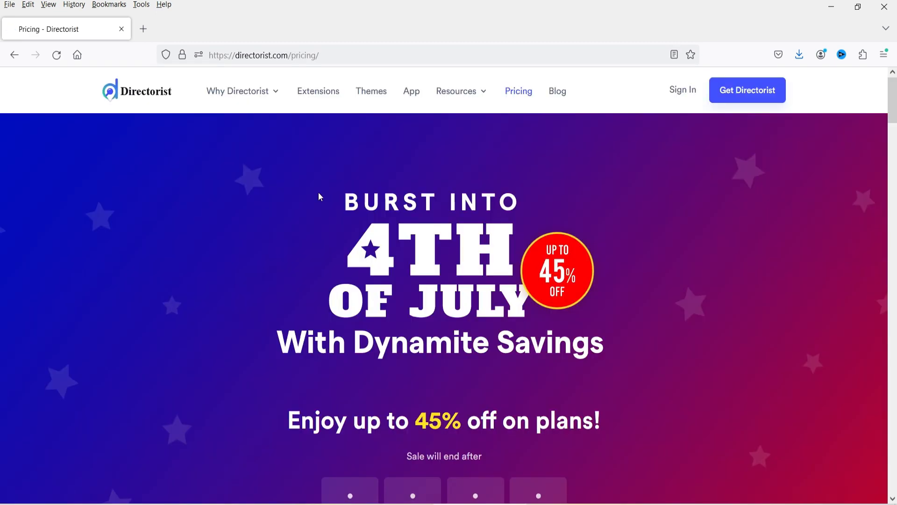
scroll(321, 196, "down", 8)
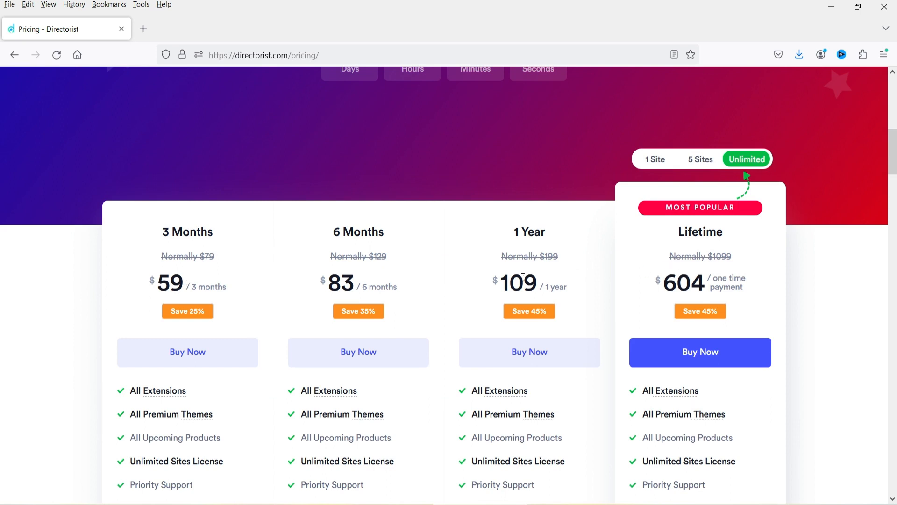
scroll(539, 286, "down", 3)
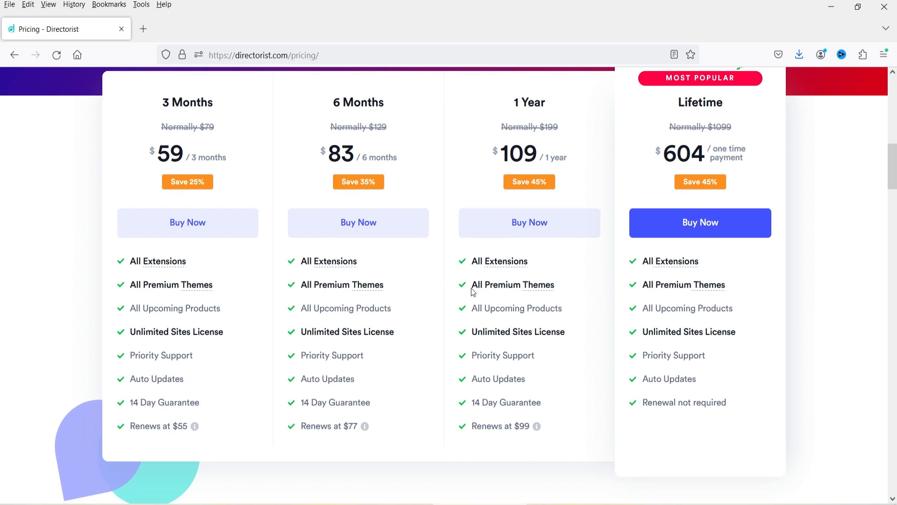
left_click_drag(471, 286, 557, 288)
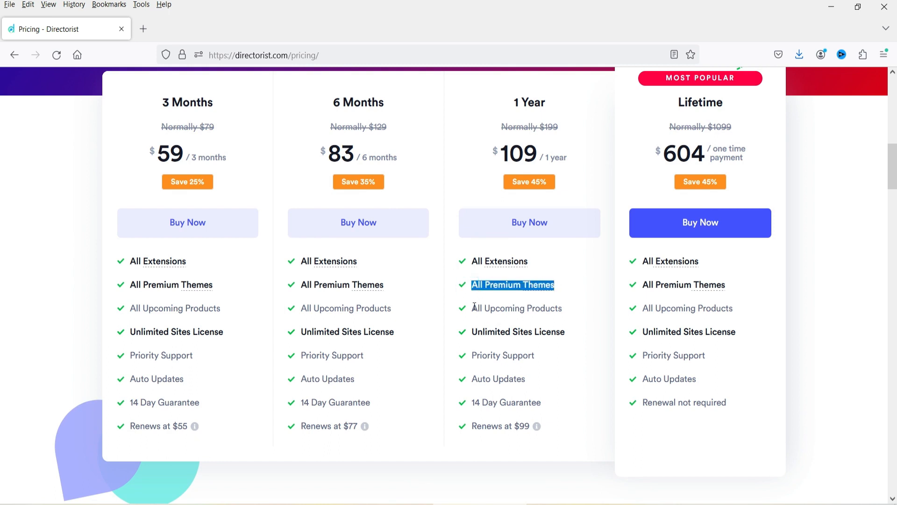
left_click_drag(471, 331, 563, 336)
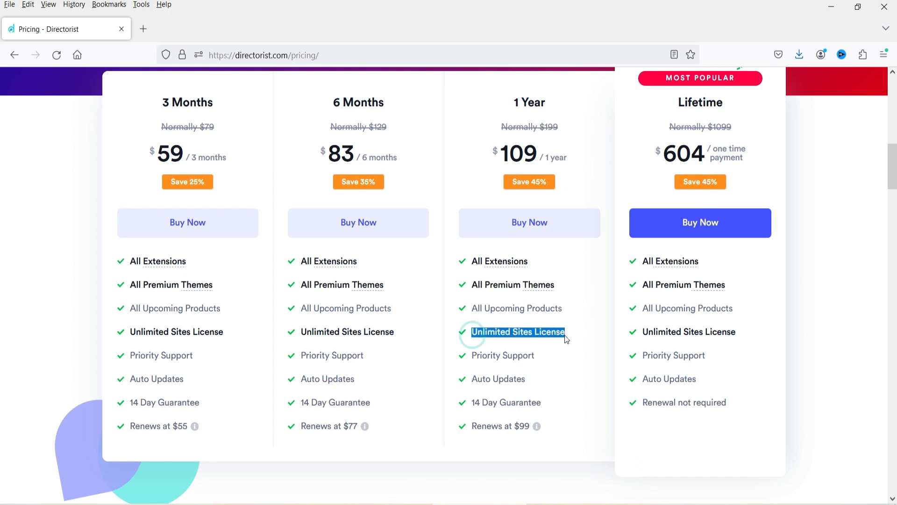
left_click(550, 359)
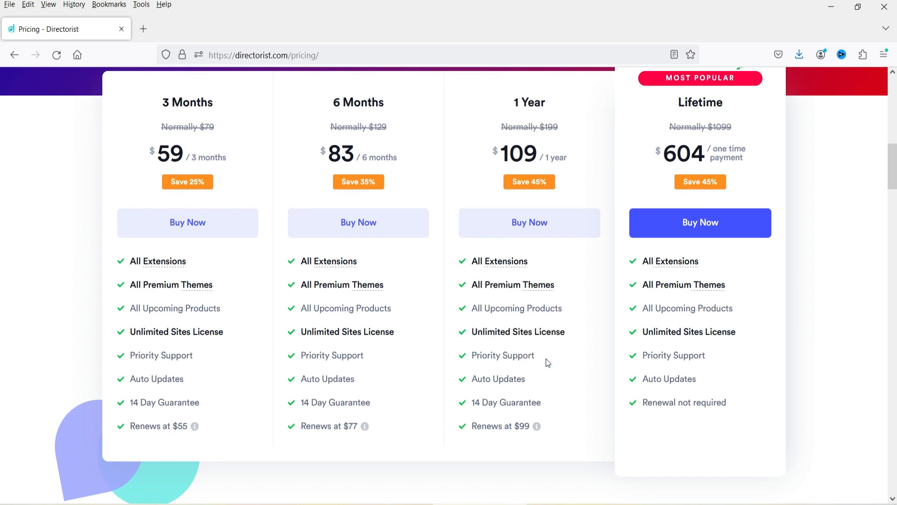
triple_click(542, 382)
left_click(553, 400)
triple_click(549, 401)
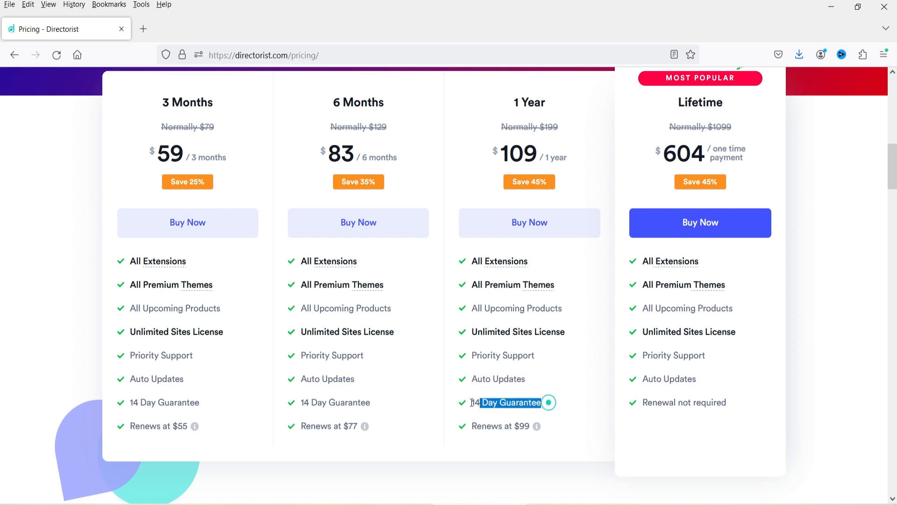
left_click(496, 457)
scroll(486, 443, "down", 3)
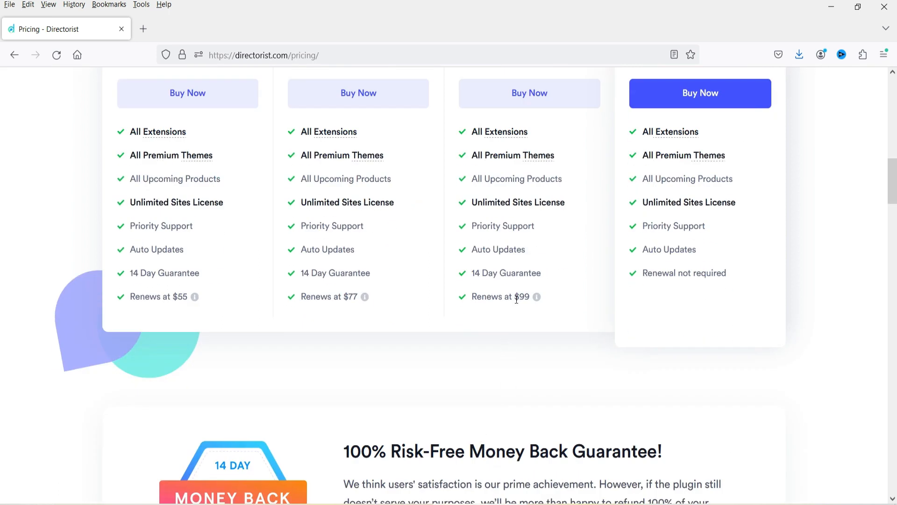
mouse_move(535, 303)
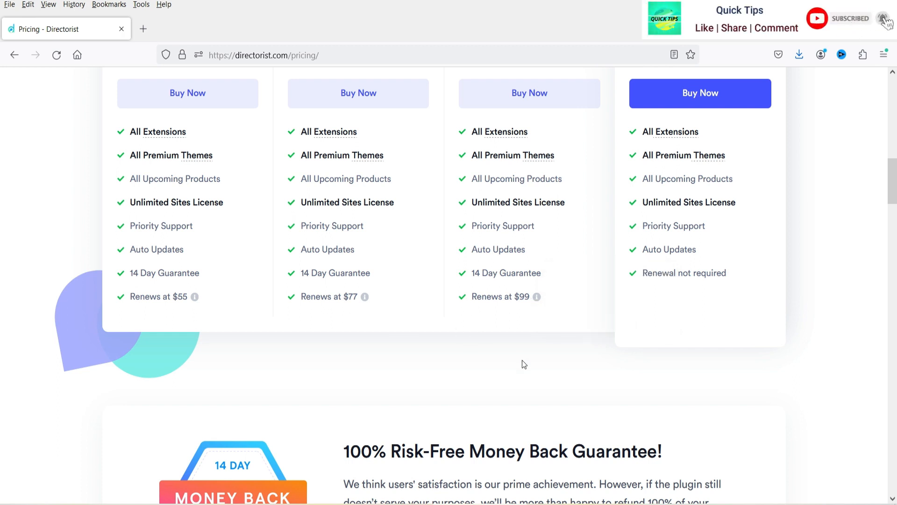
Examine the 3 Months plan's price and sites license, and return to the beginning of the pricing page
scroll(14, 273, "up", 4)
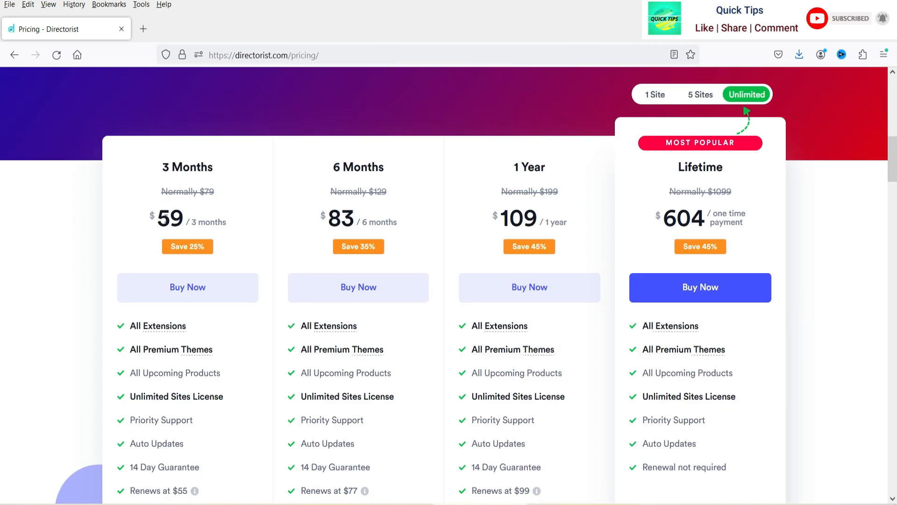
double_click(164, 219)
left_click(17, 284)
scroll(28, 284, "down", 3)
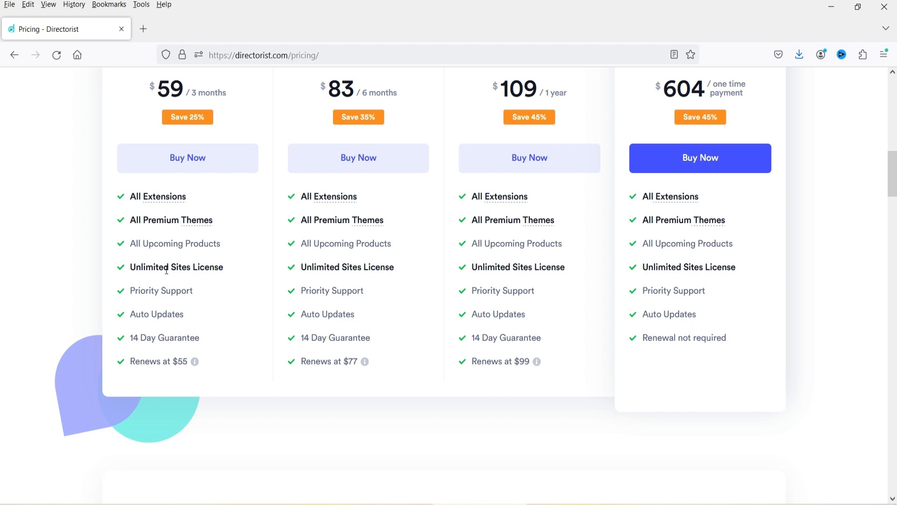
left_click_drag(133, 265, 220, 262)
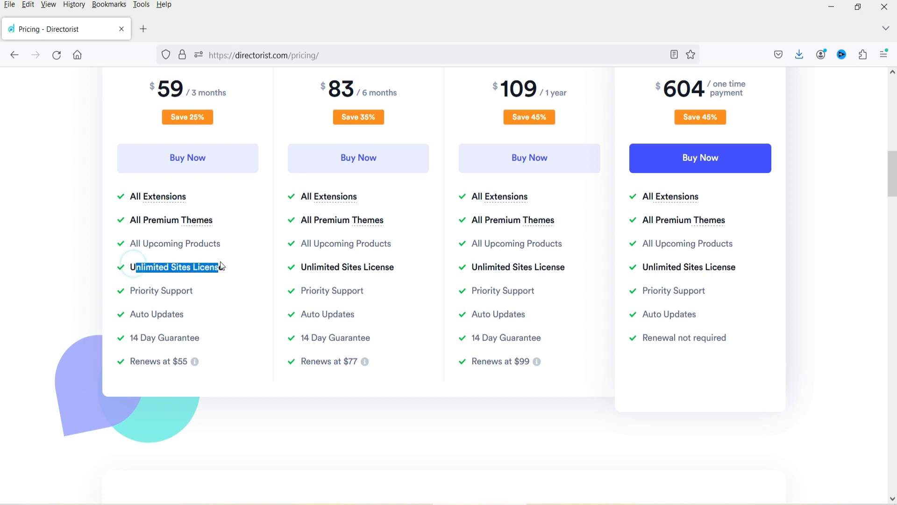
key("Home")
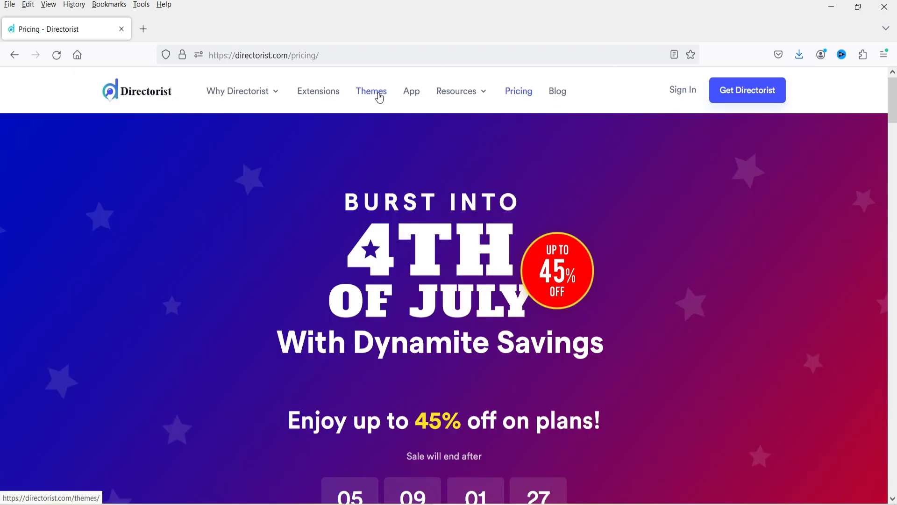
Open the Directorist themes page in a separate tab and look through the pre-built directory themes
right_click(377, 94)
left_click(402, 104)
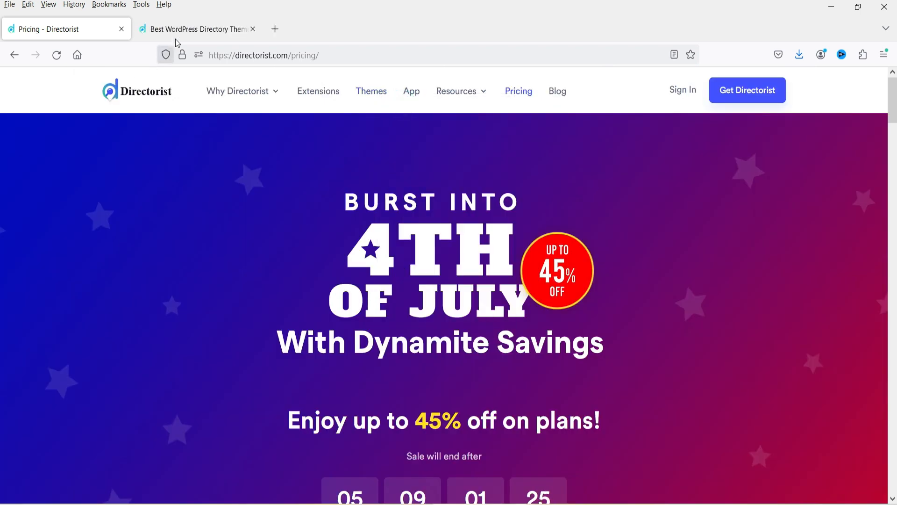
left_click(178, 29)
scroll(10, 303, "down", 4)
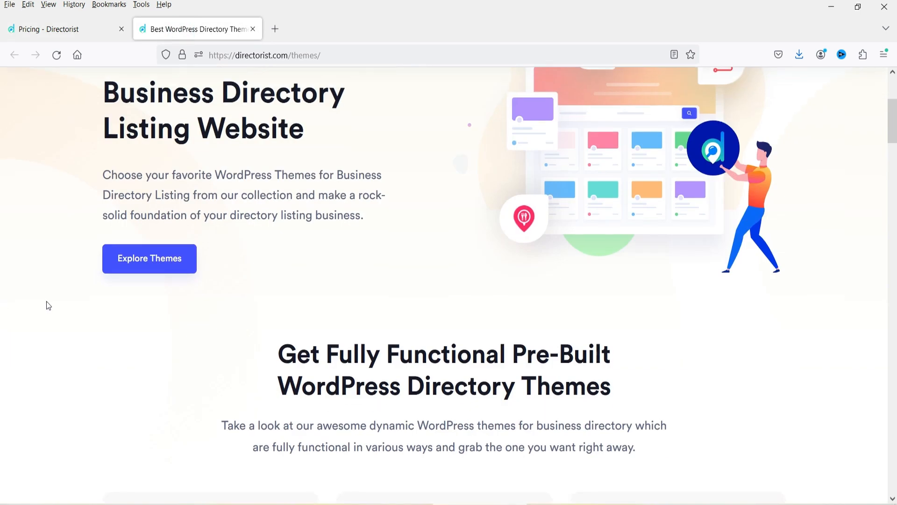
scroll(45, 302, "down", 8)
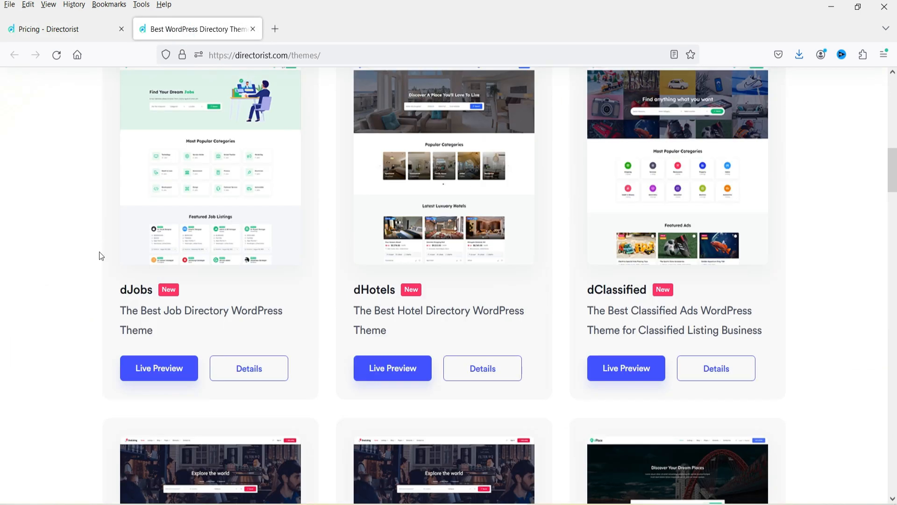
scroll(815, 270, "down", 8)
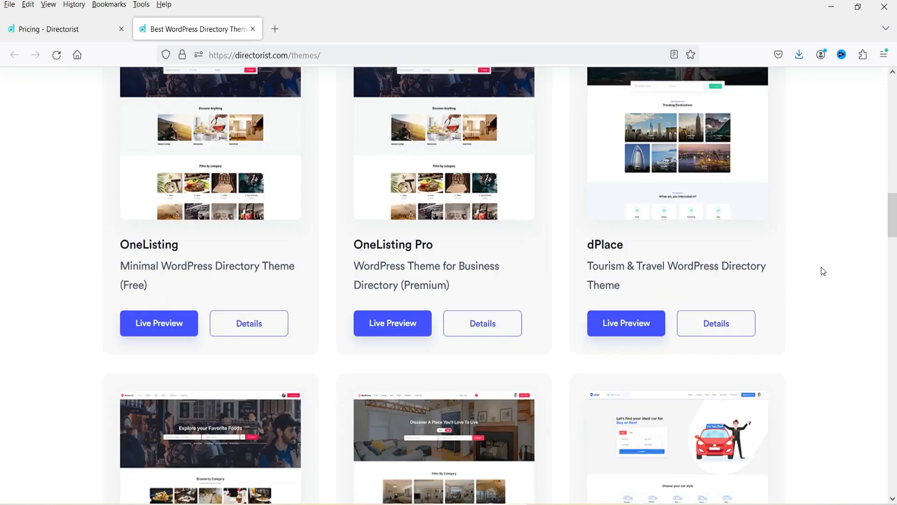
scroll(823, 271, "down", 5)
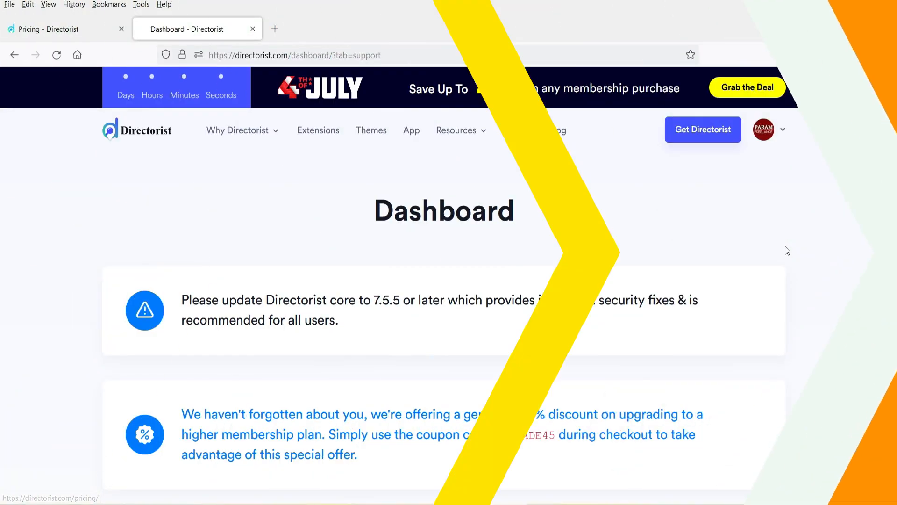
Open the Directorist account's Downloads page and look through the downloadable themes and extensions
left_click(775, 133)
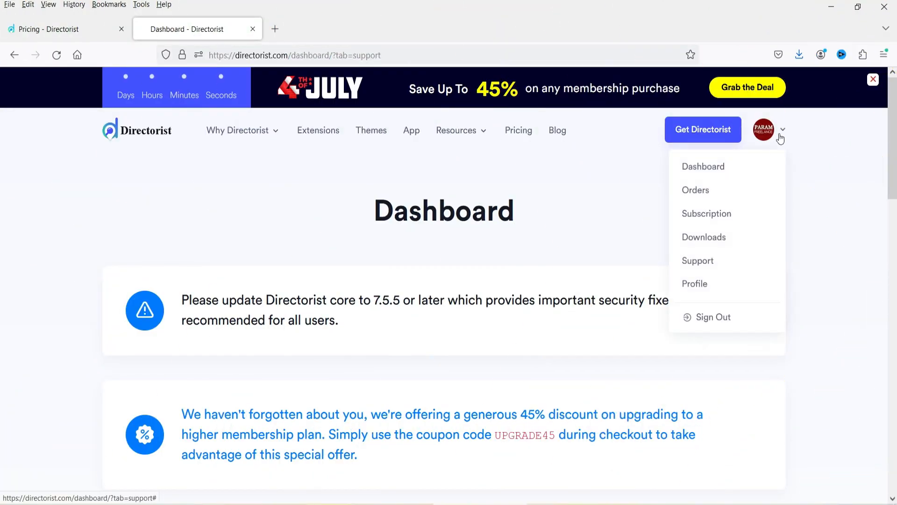
left_click(718, 244)
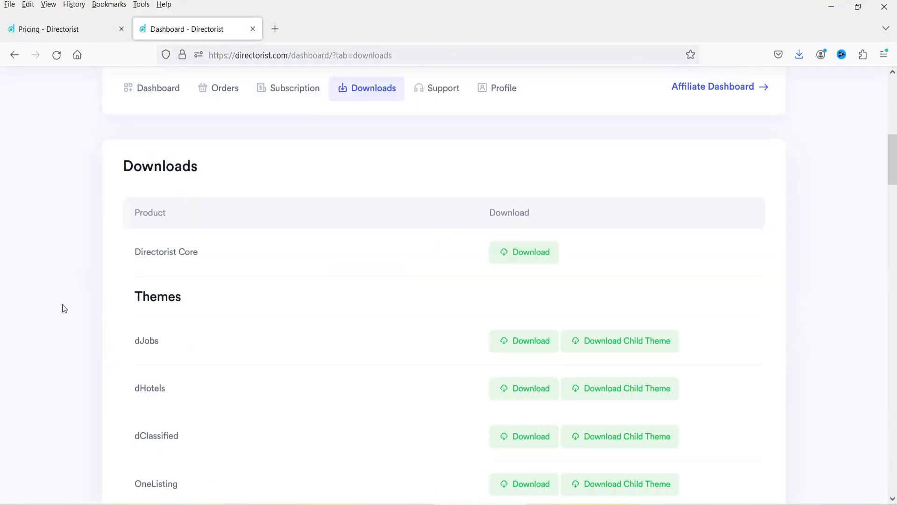
scroll(70, 288, "down", 4)
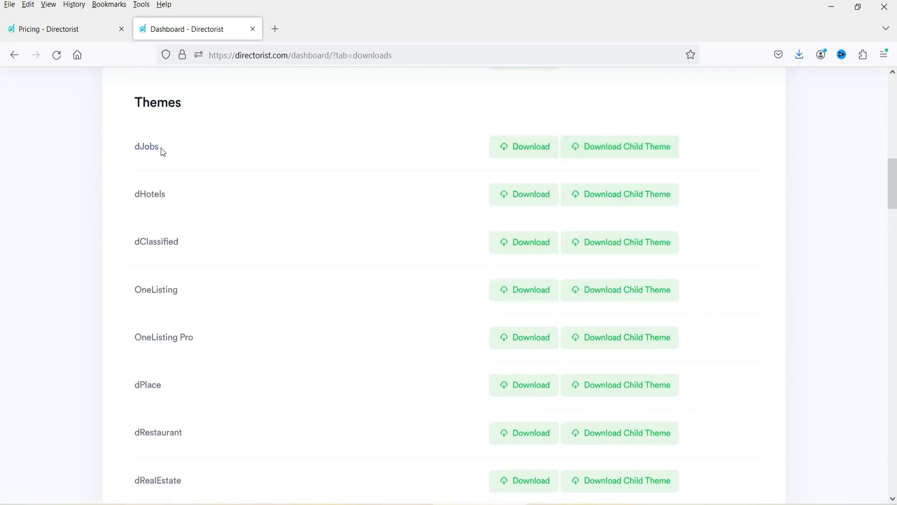
scroll(140, 201, "down", 3)
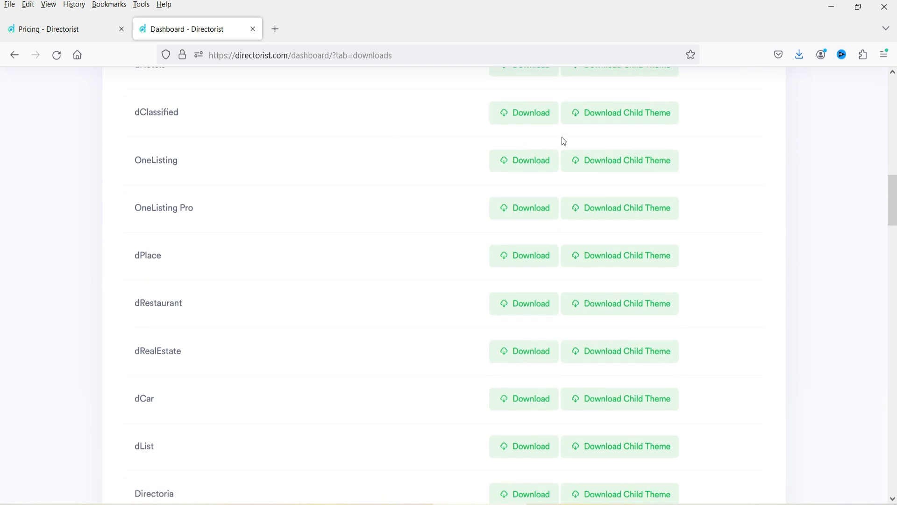
scroll(705, 243, "down", 5)
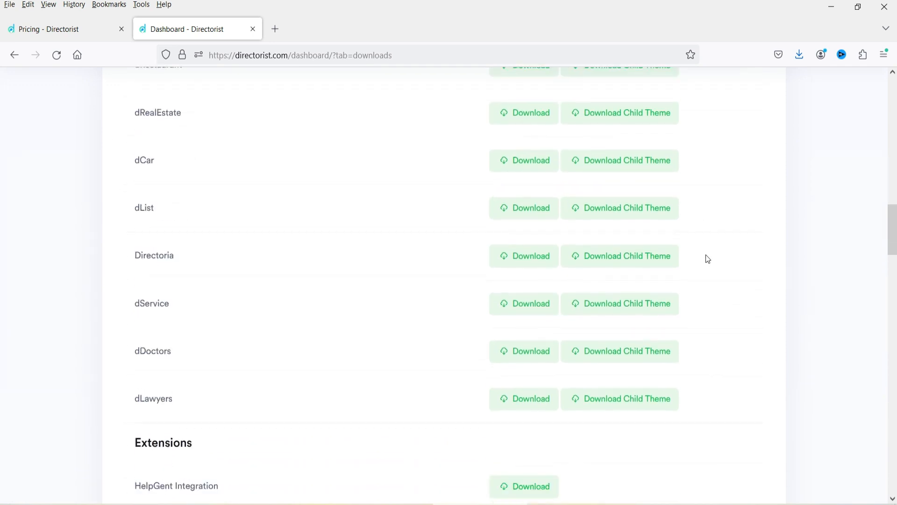
scroll(708, 259, "down", 2)
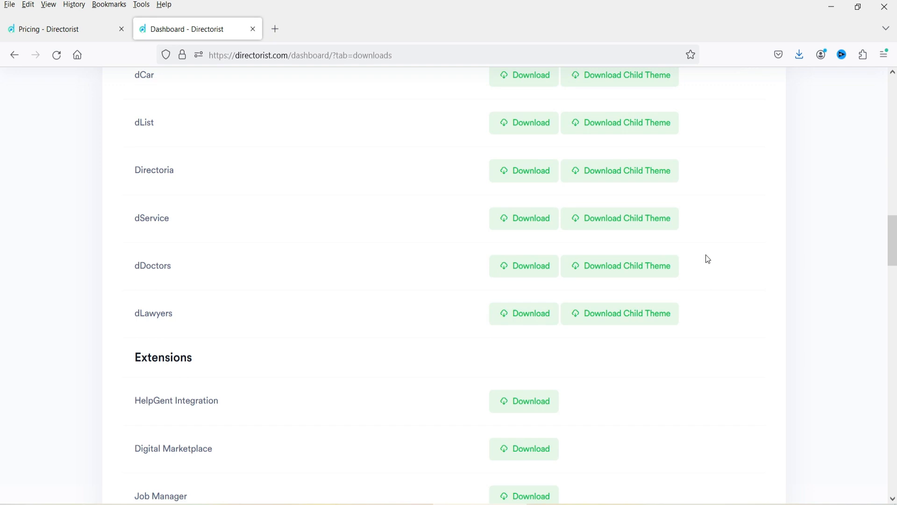
scroll(633, 293, "down", 4)
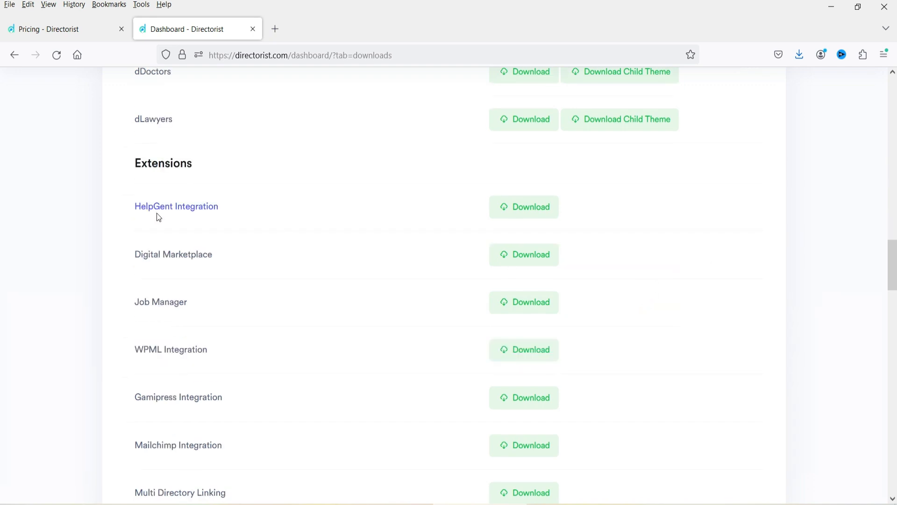
scroll(159, 216, "down", 3)
scroll(480, 280, "down", 17)
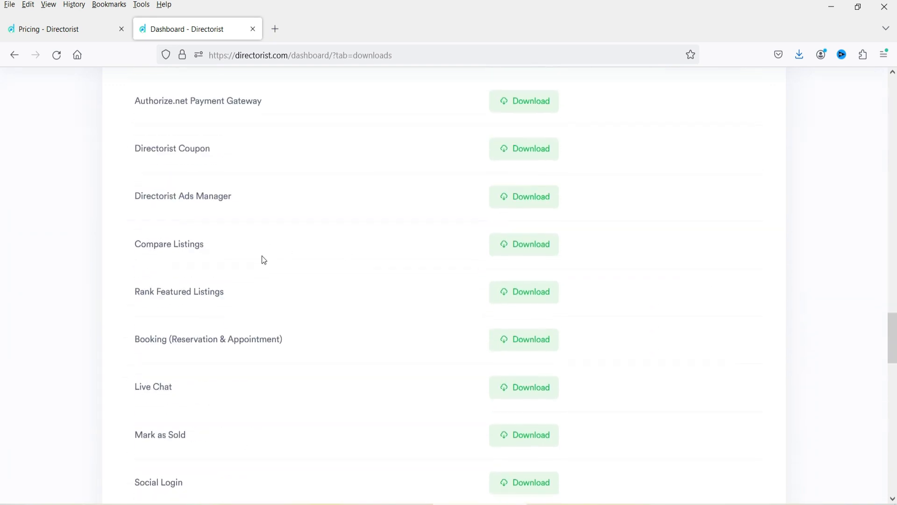
scroll(274, 256, "down", 1)
scroll(274, 257, "up", 8)
Return to the Directorist pricing page and compare the 3 Months, 6 Months, 1 Year and Lifetime plans
left_click(29, 23)
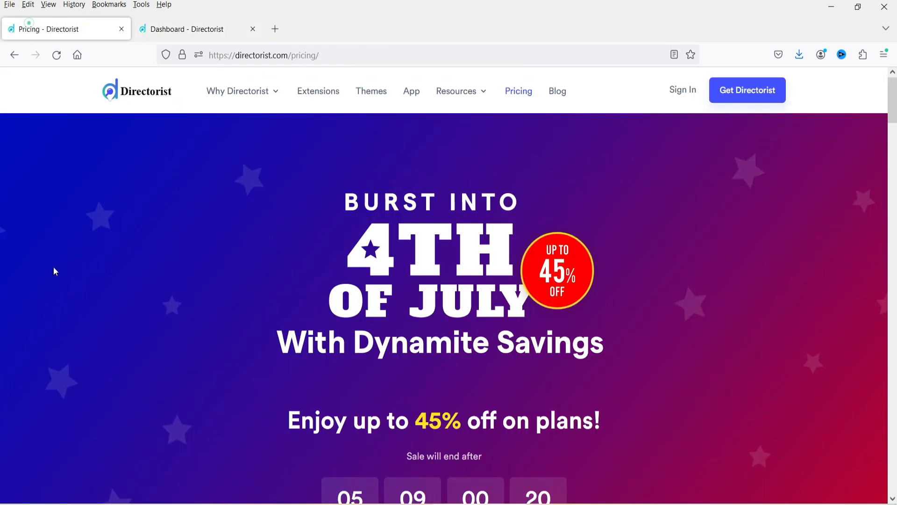
scroll(74, 282, "down", 10)
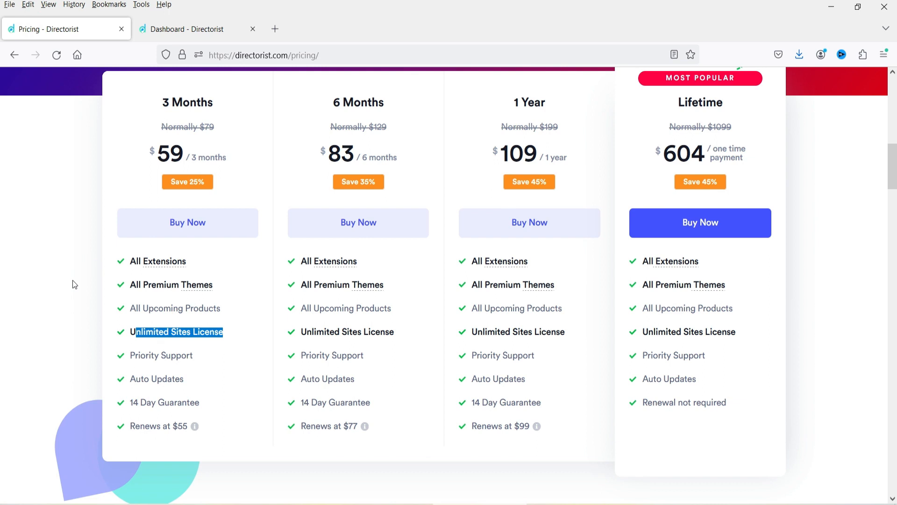
scroll(72, 280, "up", 1)
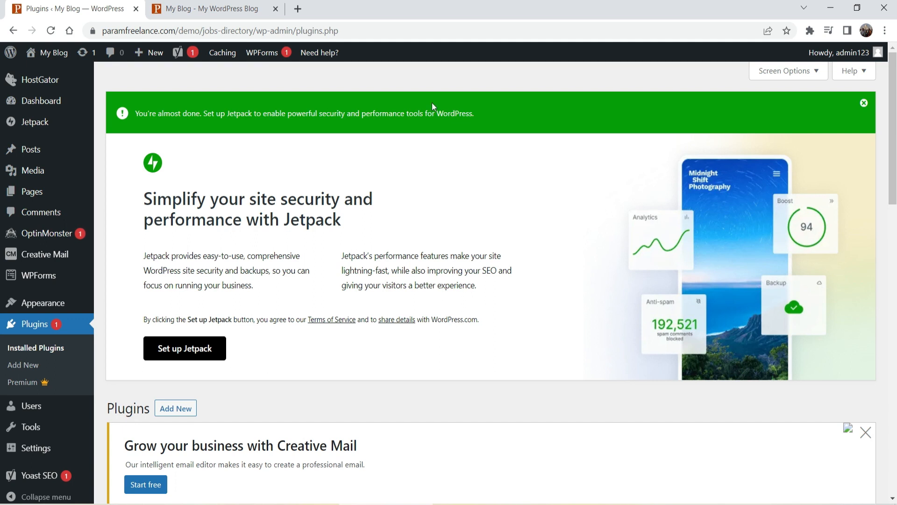
View the jobs-directory site's front page, and open the installed themes in its WordPress admin
left_click(225, 9)
scroll(670, 259, "down", 4)
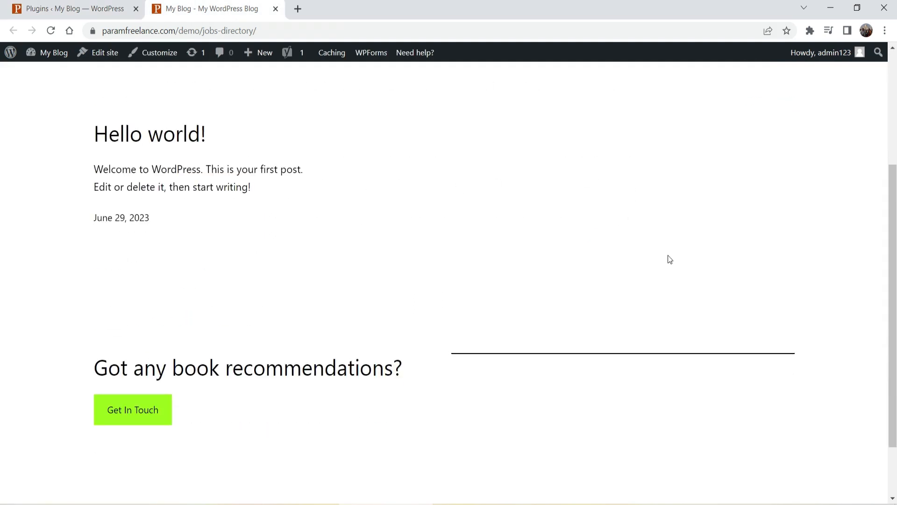
scroll(358, 268, "up", 5)
left_click(70, 9)
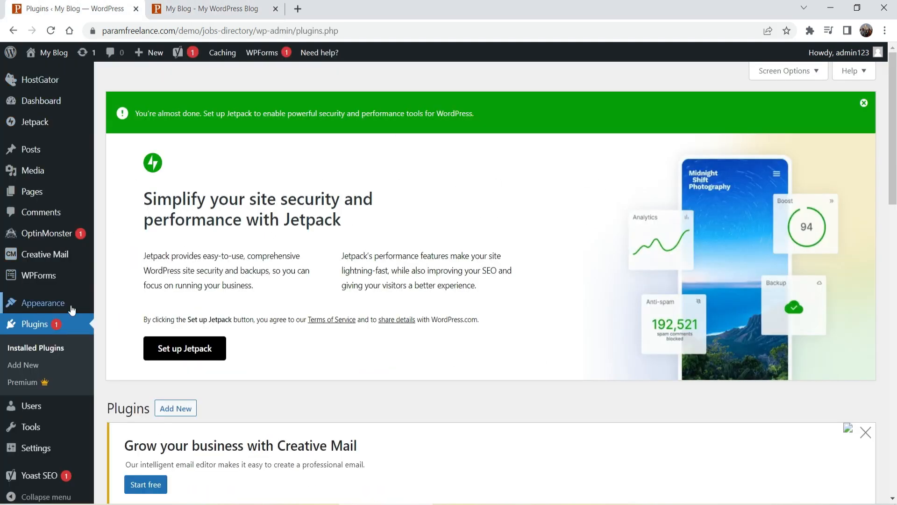
left_click(42, 303)
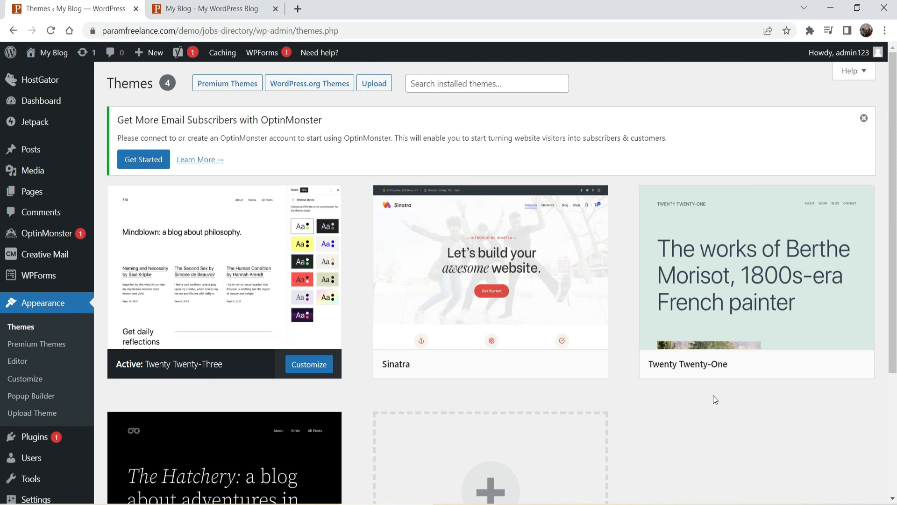
Open the installed plugins and bulk-deactivate all of them
left_click(30, 439)
scroll(489, 306, "down", 10)
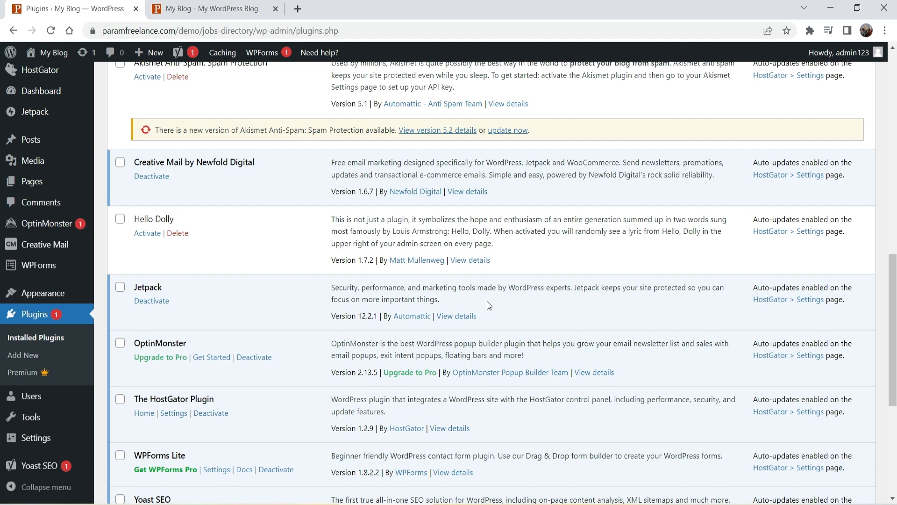
scroll(487, 301, "up", 3)
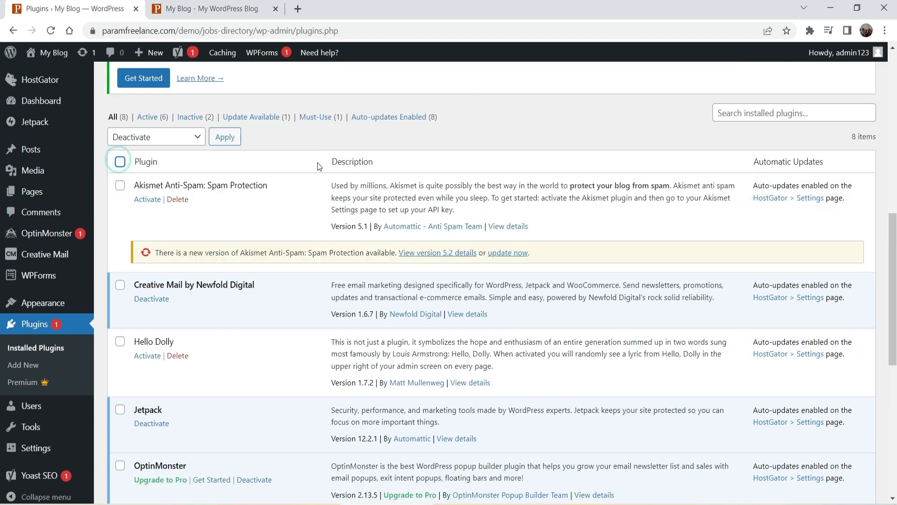
left_click(121, 161)
left_click(166, 136)
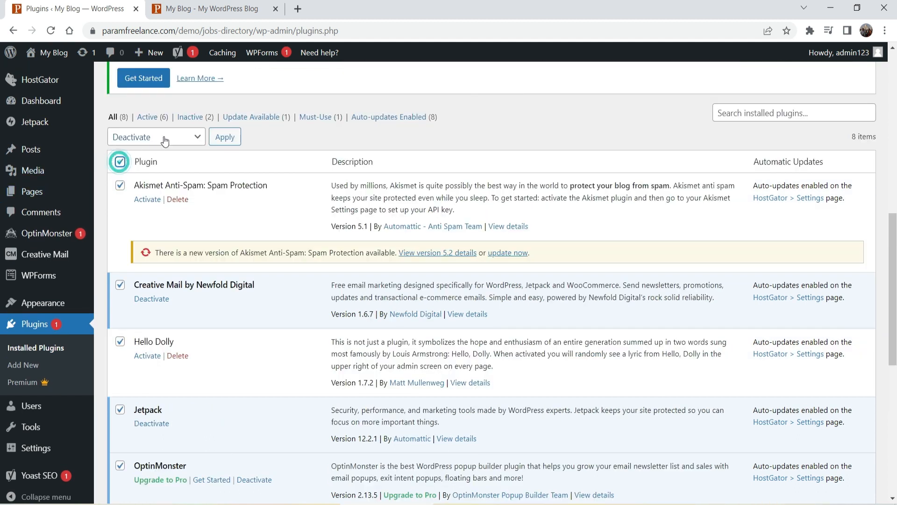
left_click(167, 177)
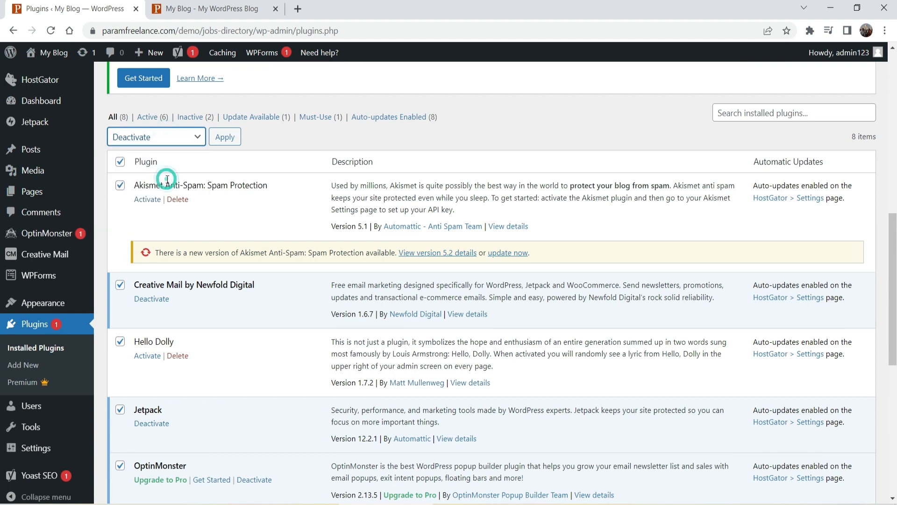
left_click(225, 137)
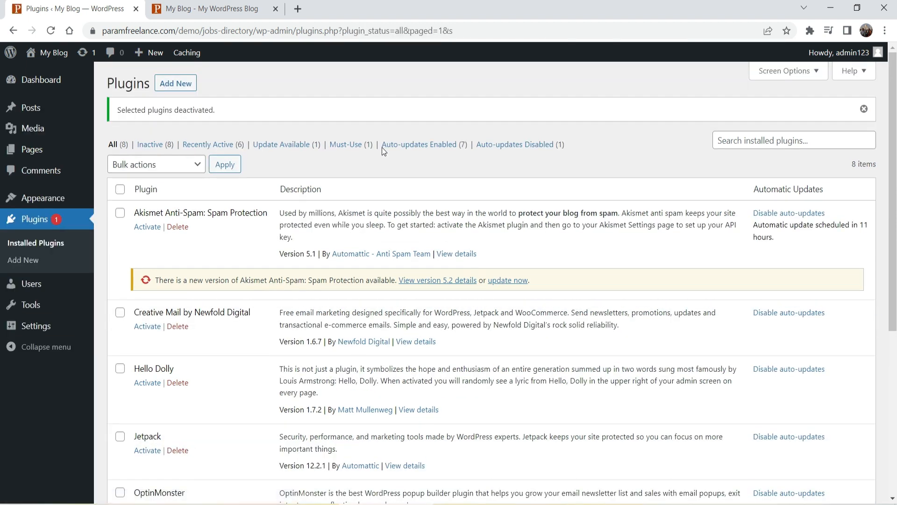
Bulk-delete all the deactivated plugins and their data
left_click(121, 189)
left_click(160, 169)
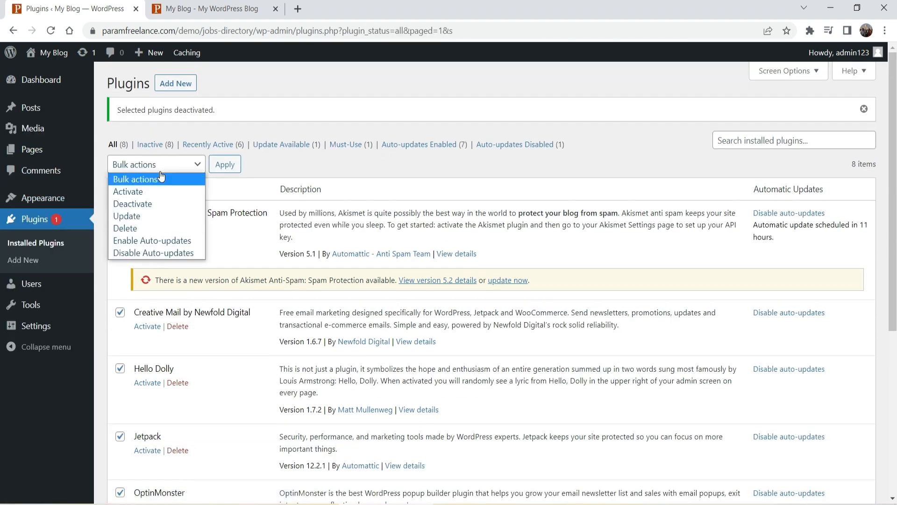
left_click(169, 229)
left_click(225, 164)
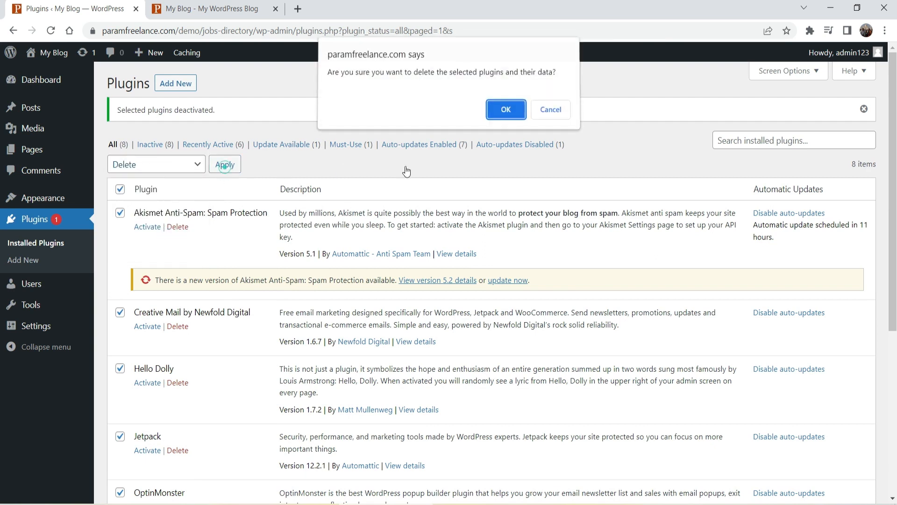
left_click(500, 114)
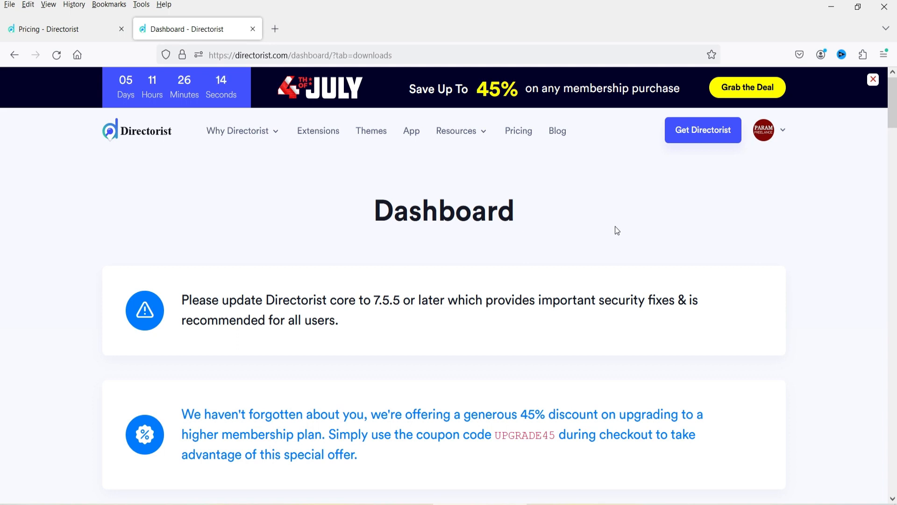
Download the dJobs theme from the Directorist account's Downloads page
mouse_move(781, 134)
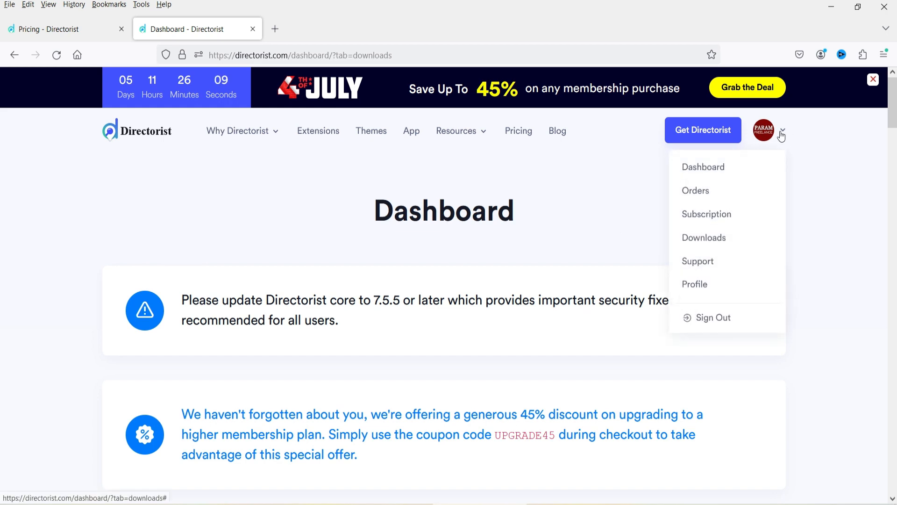
left_click(718, 237)
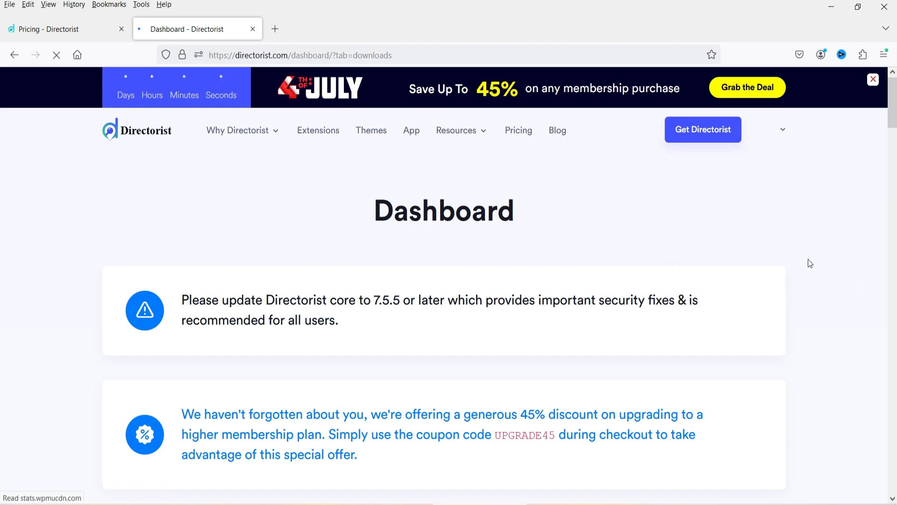
scroll(819, 246, "down", 10)
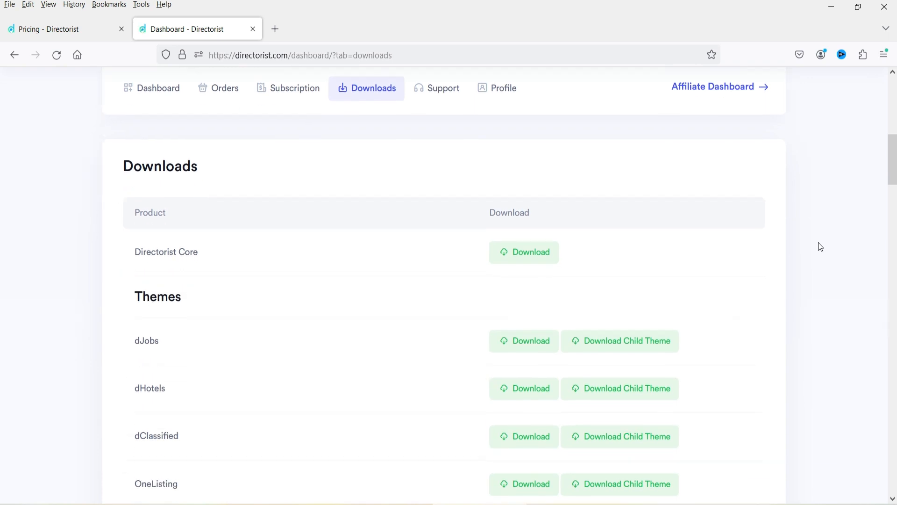
scroll(818, 246, "down", 8)
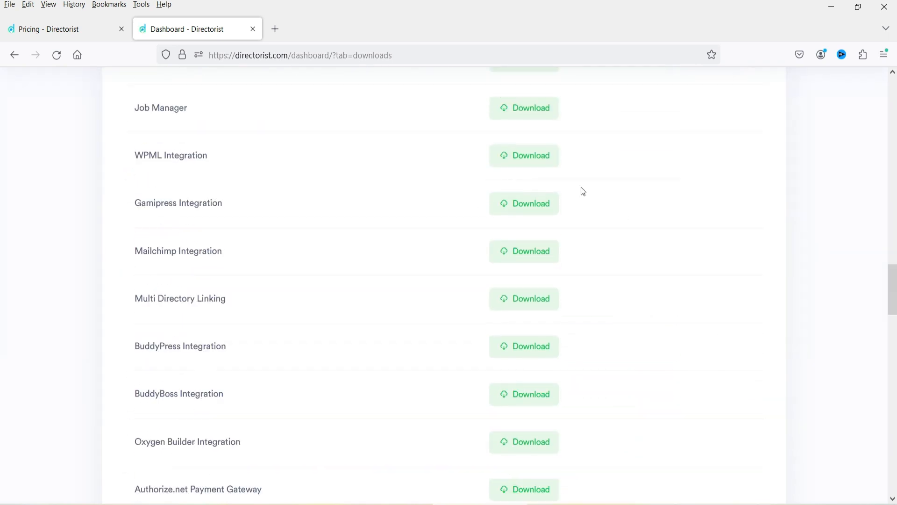
scroll(36, 284, "up", 10)
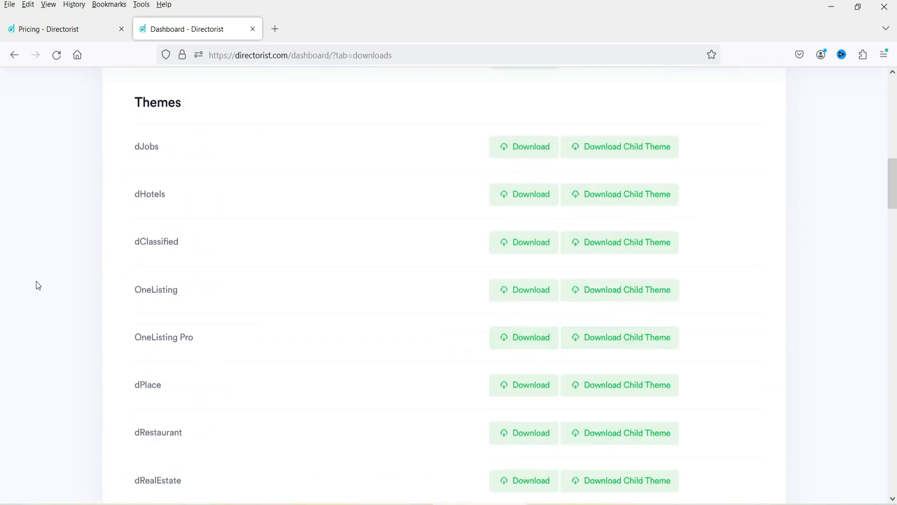
left_click(540, 159)
left_click(538, 152)
left_click(346, 274)
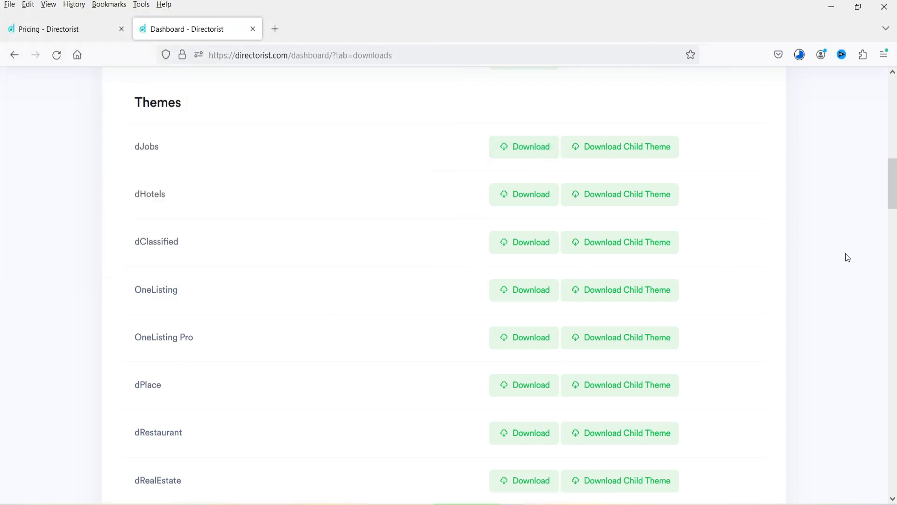
Switch to Chrome and return to the Themes page of the jobs-directory site's WordPress admin
scroll(847, 257, "up", 4)
left_click(387, 503)
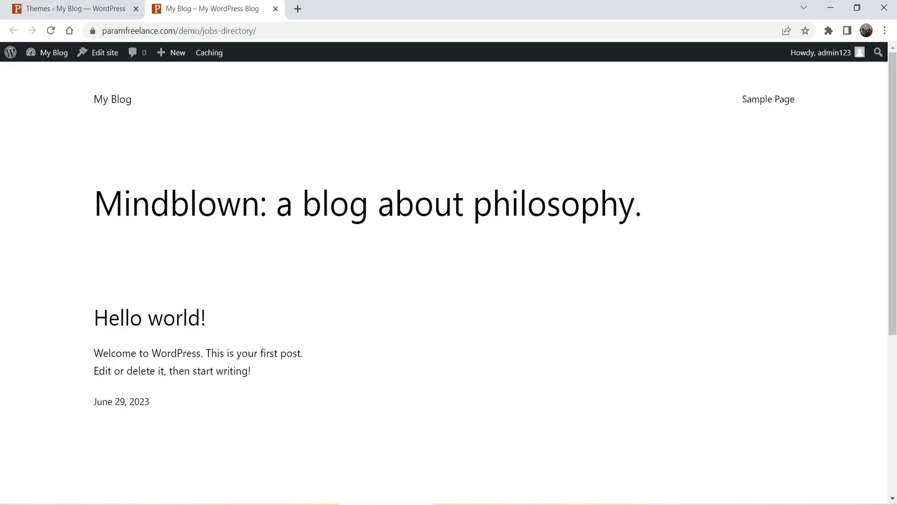
left_click(74, 5)
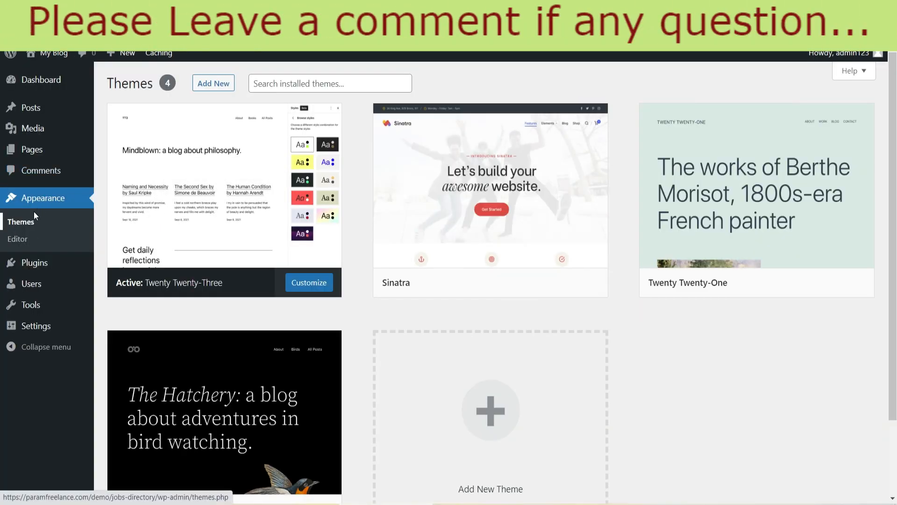
Upload djobs.zip from the Desktop as a new theme, install it and activate it
left_click(214, 88)
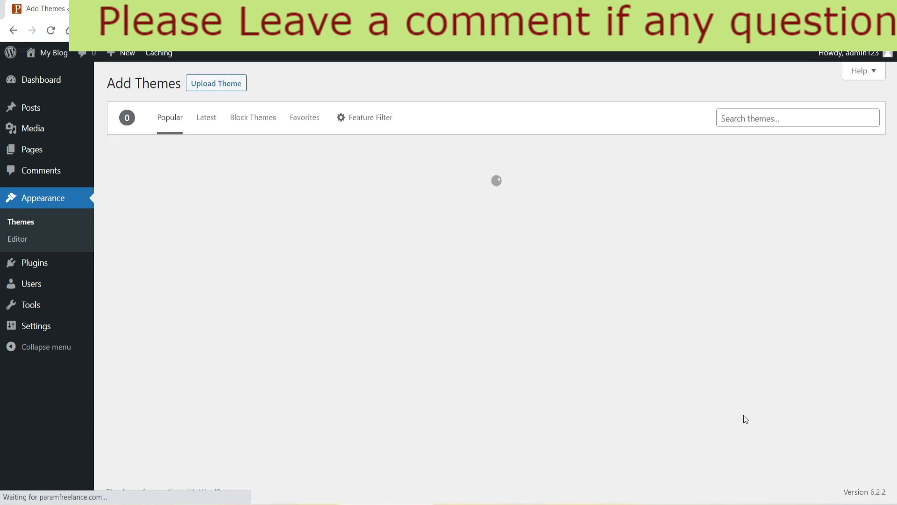
left_click(224, 88)
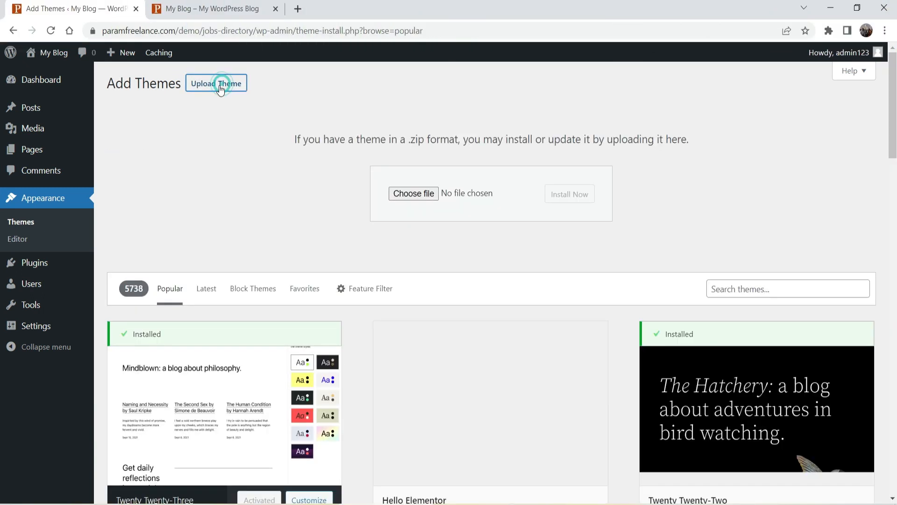
left_click(405, 192)
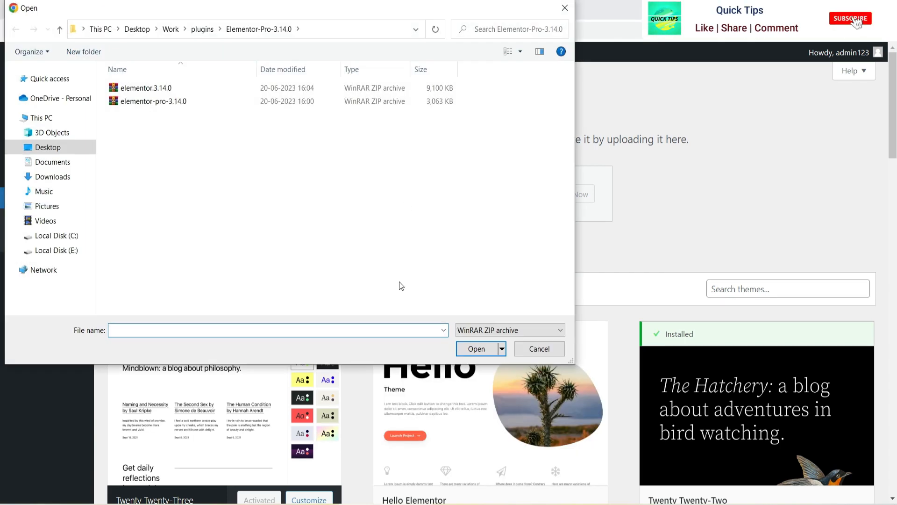
left_click(51, 154)
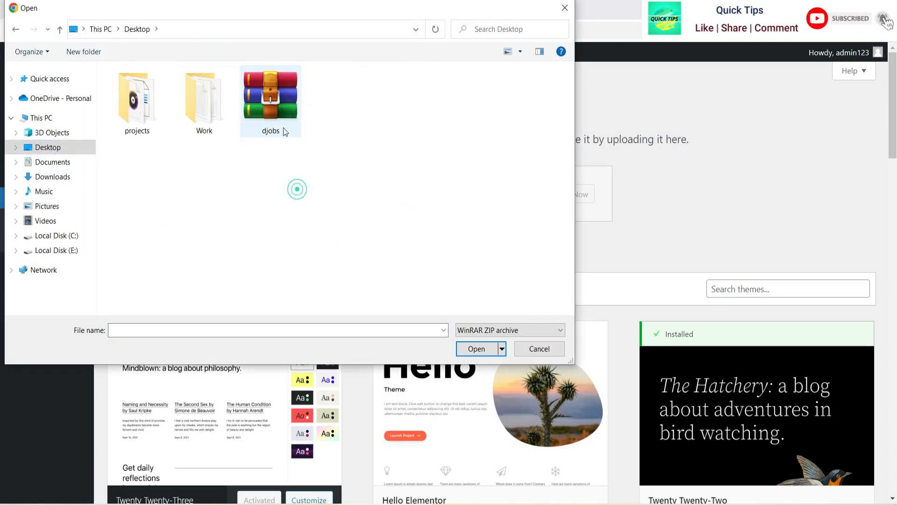
double_click(273, 105)
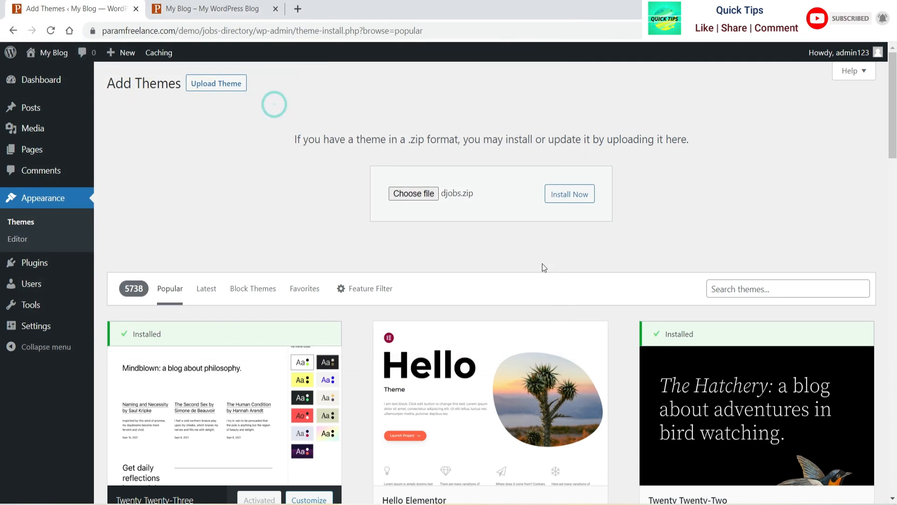
left_click(570, 194)
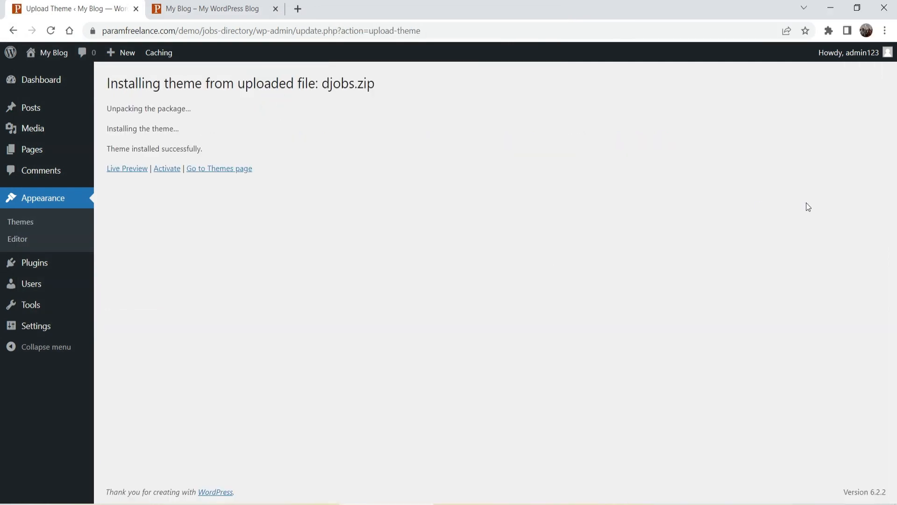
left_click(167, 168)
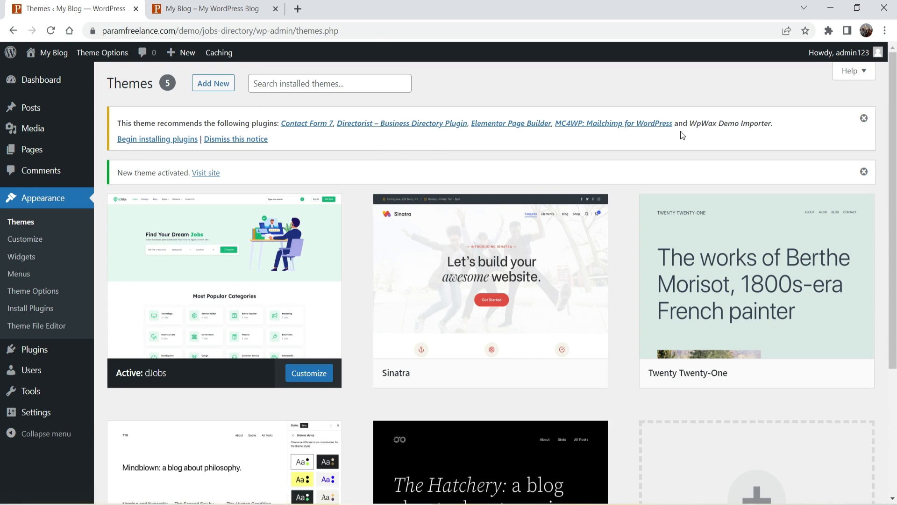
Begin installing the theme's recommended plugins and bulk-install all five of them
left_click(157, 146)
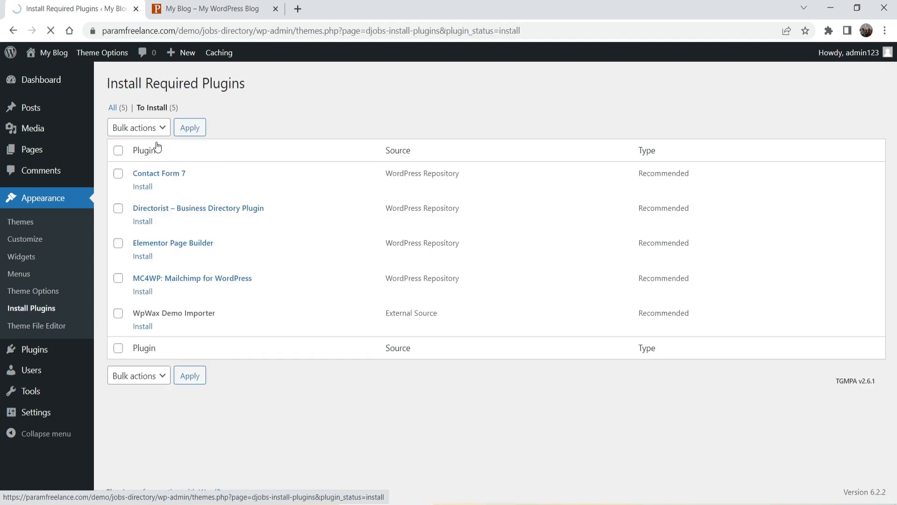
left_click(120, 154)
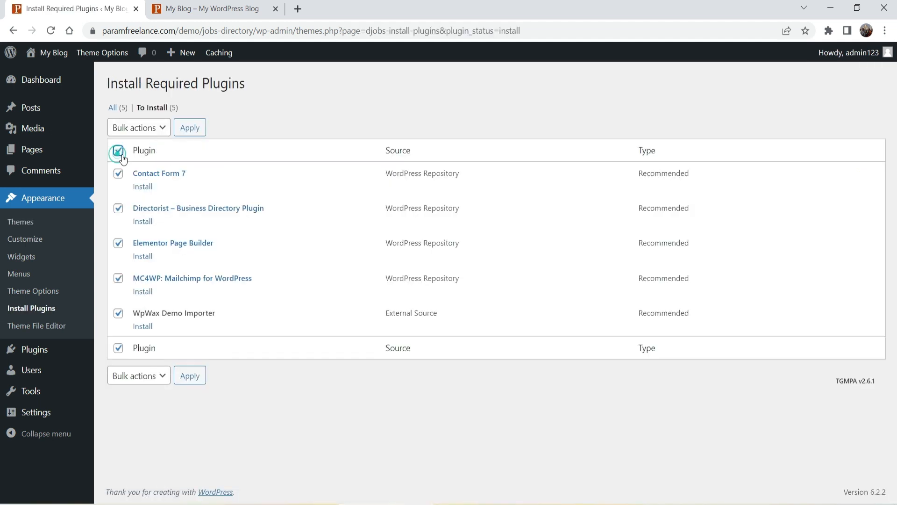
left_click(162, 128)
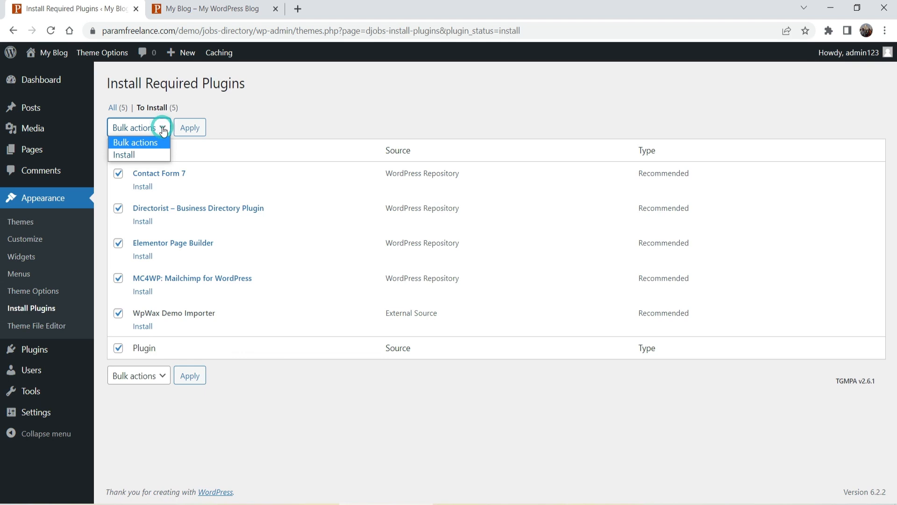
left_click(134, 155)
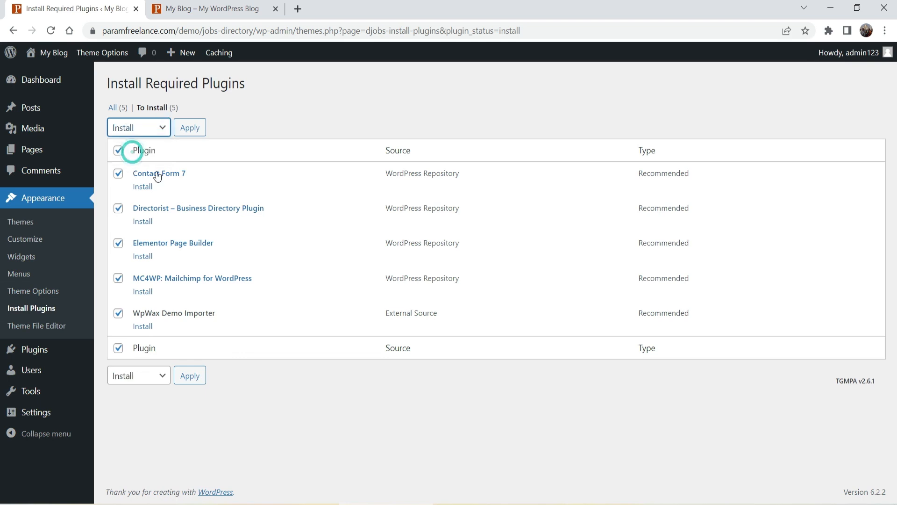
left_click(194, 132)
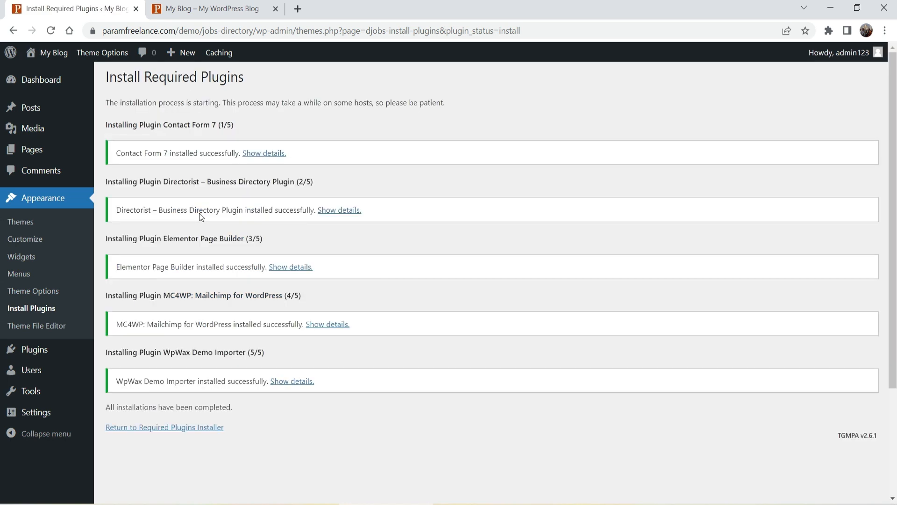
Return to the required plugins installer and bulk-activate all the installed plugins
left_click(155, 427)
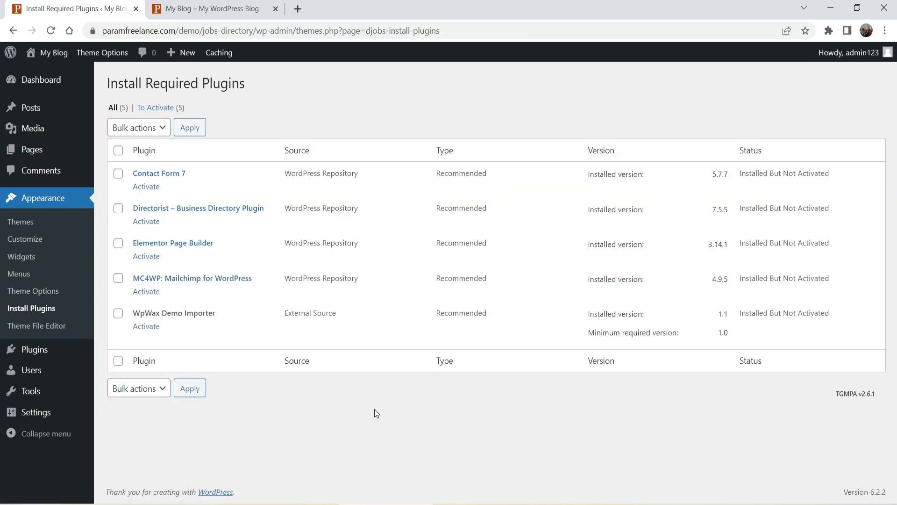
left_click(118, 150)
left_click(160, 127)
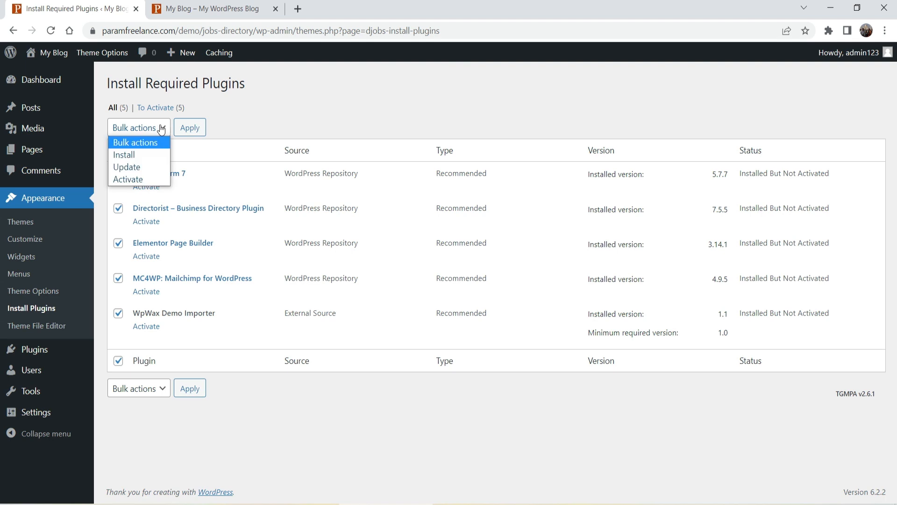
left_click(151, 180)
left_click(191, 127)
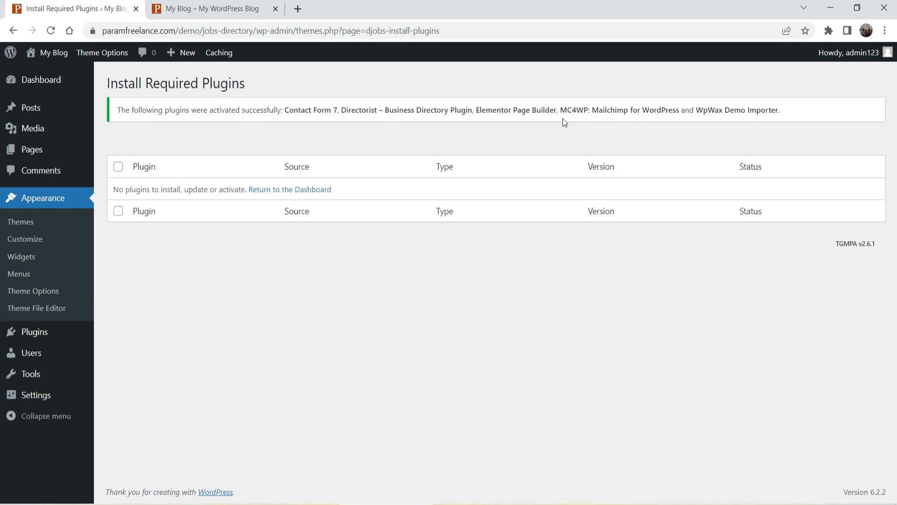
Return to the dashboard, close the Elementor onboarding and start the Directorist setup wizard
left_click(288, 188)
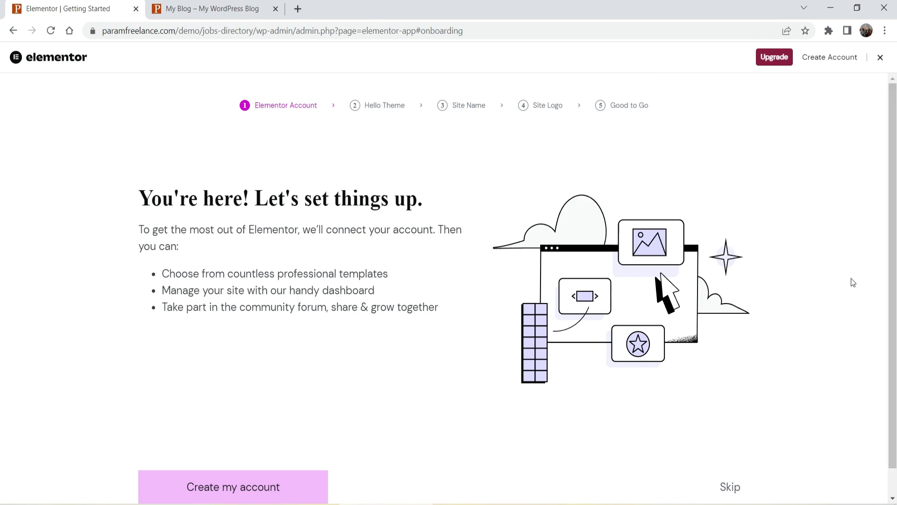
left_click(881, 57)
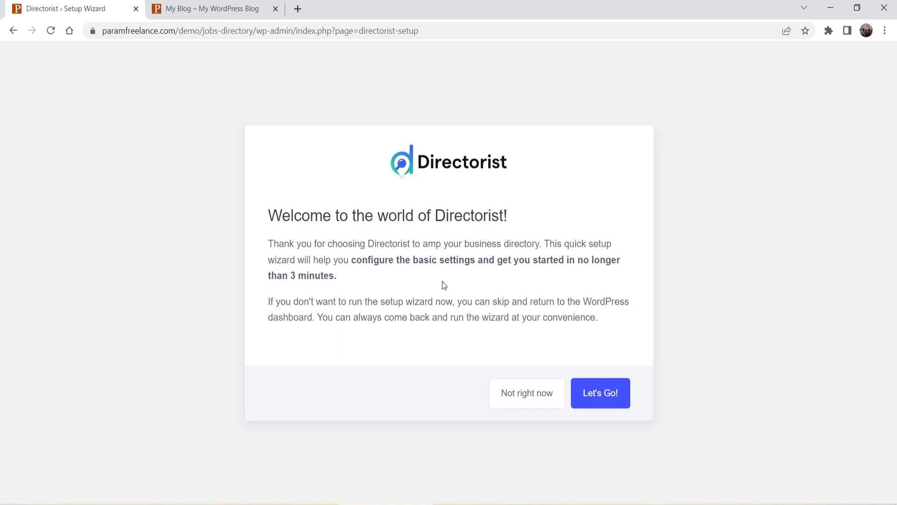
left_click(605, 393)
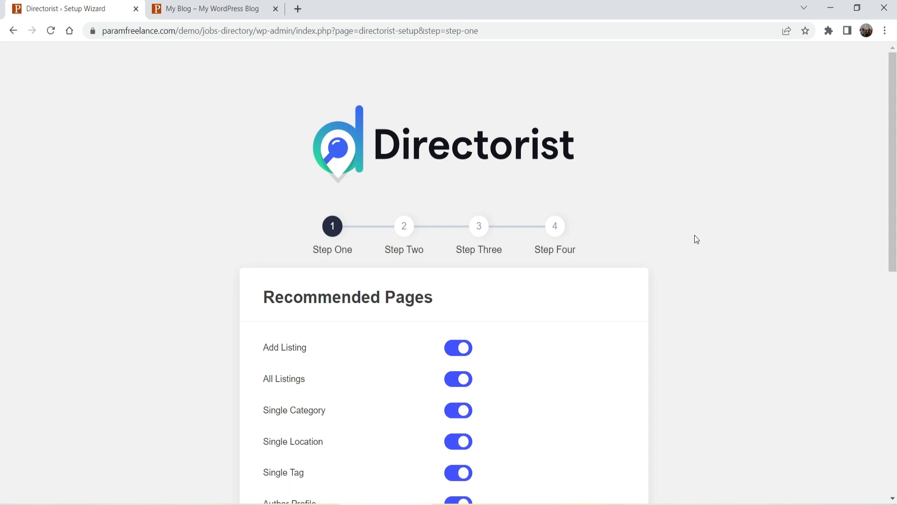
Enable the All Categories, All Locations, All Authors, Terms & Conditions and Privacy Policy recommended pages and continue to step two
scroll(696, 257, "down", 2)
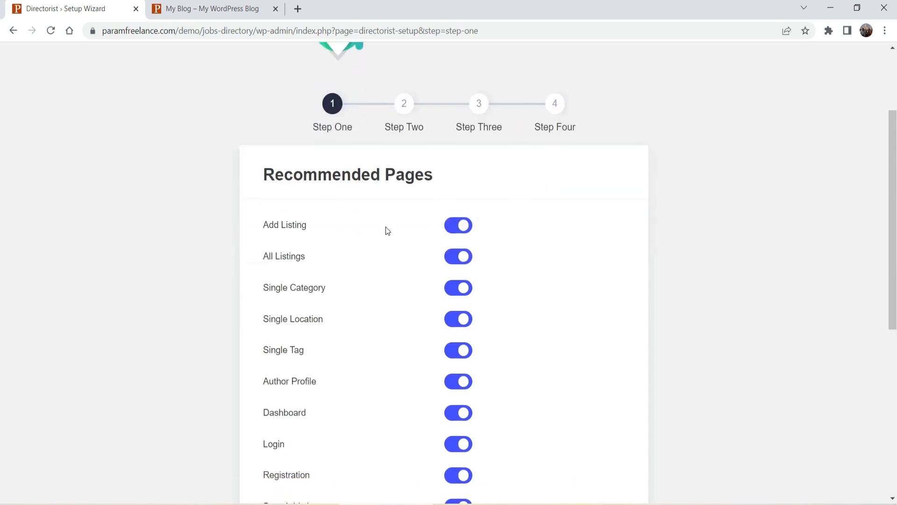
scroll(369, 229, "down", 2)
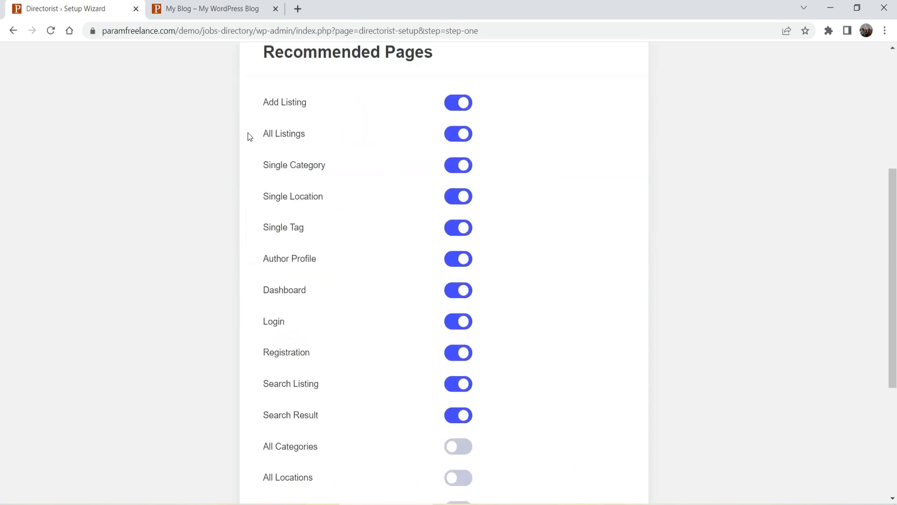
scroll(308, 188, "down", 4)
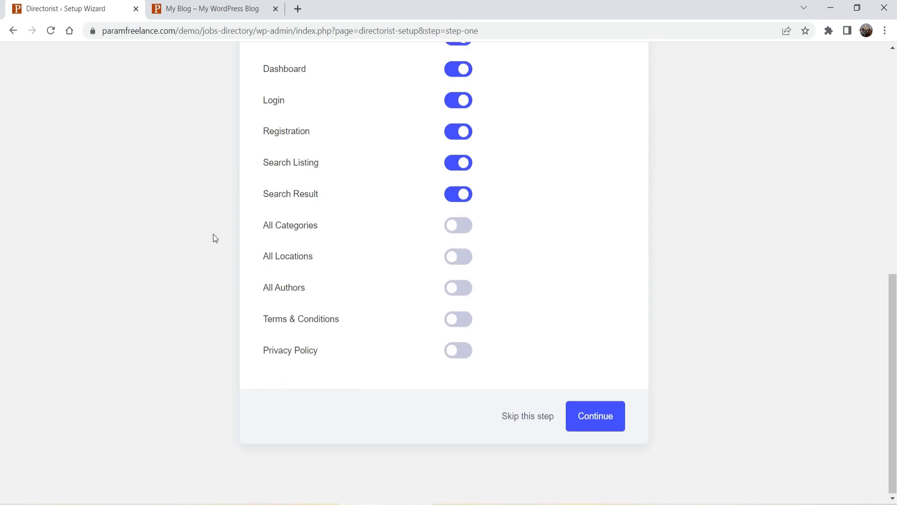
scroll(284, 120, "up", 3)
scroll(474, 326, "down", 2)
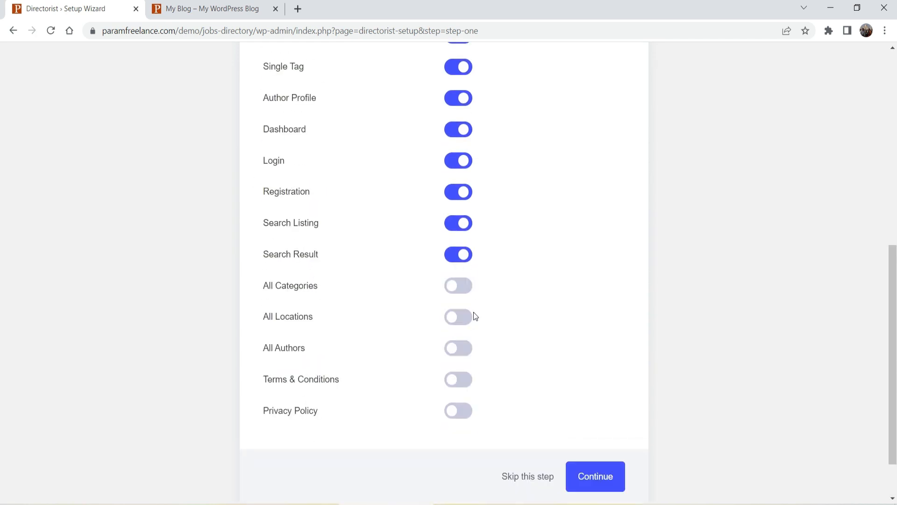
left_click(463, 411)
left_click(463, 380)
left_click(463, 348)
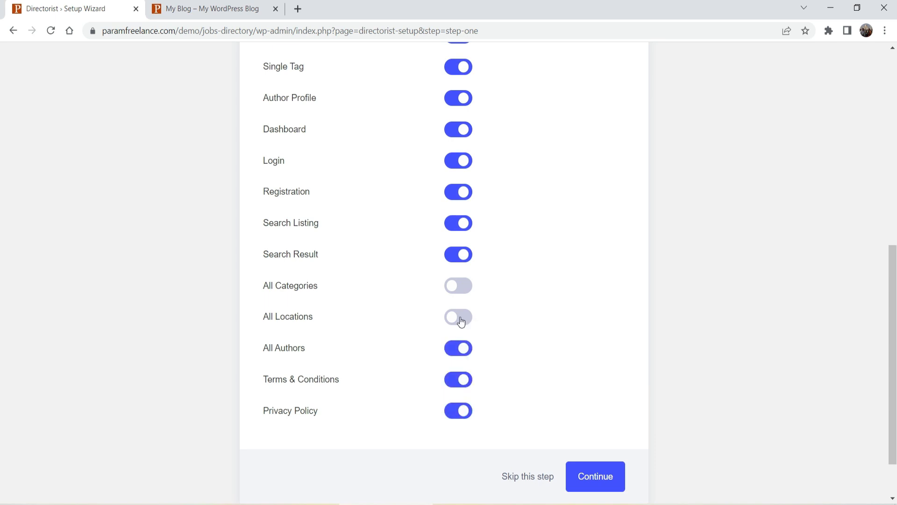
left_click(460, 322)
left_click(461, 285)
left_click(595, 476)
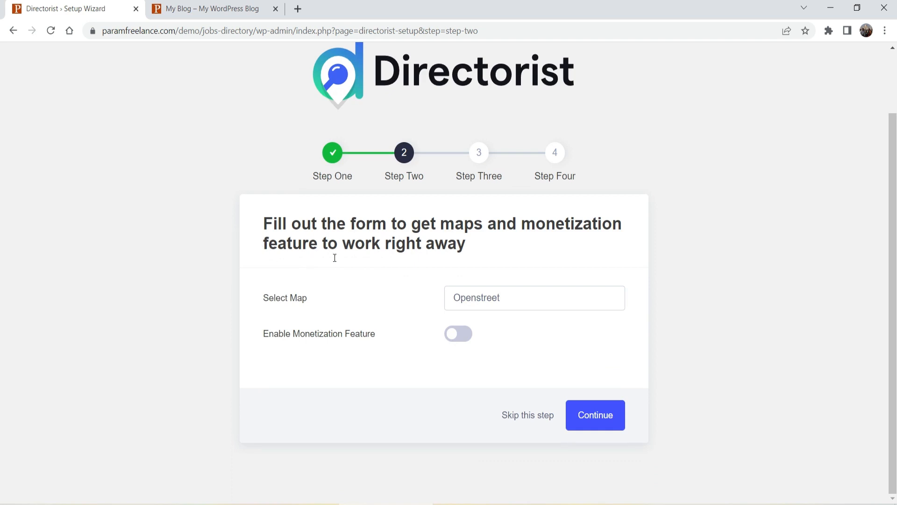
left_click(542, 303)
left_click(538, 302)
left_click(533, 303)
left_click(522, 338)
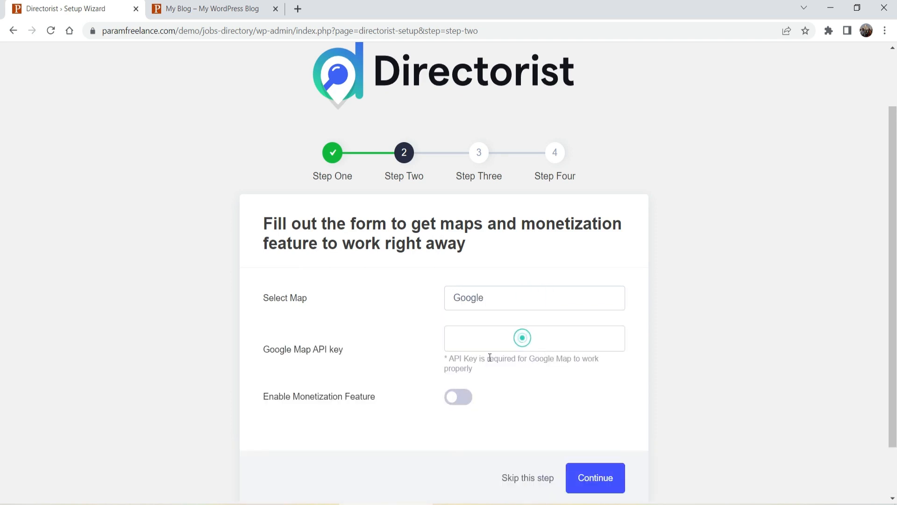
left_click(497, 301)
left_click(501, 318)
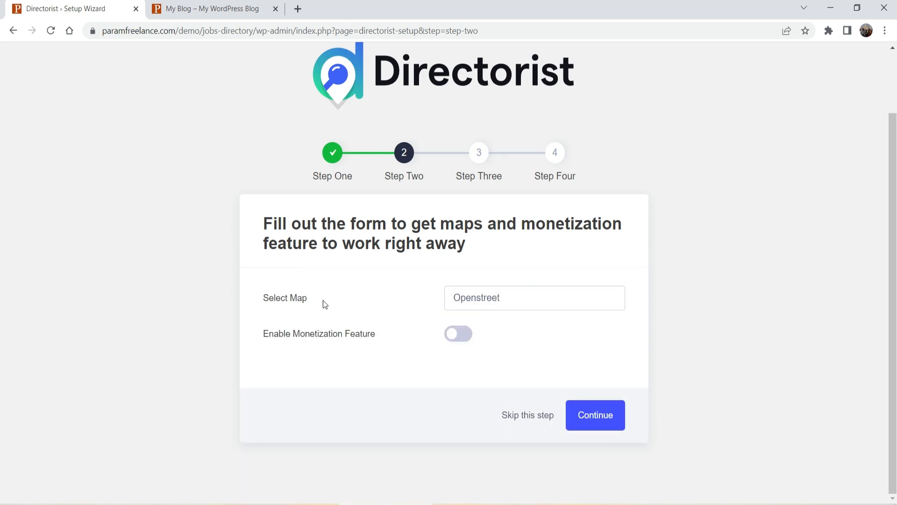
Continue with Openstreet as the map and import the 12 dummy listings with images enabled
left_click(601, 417)
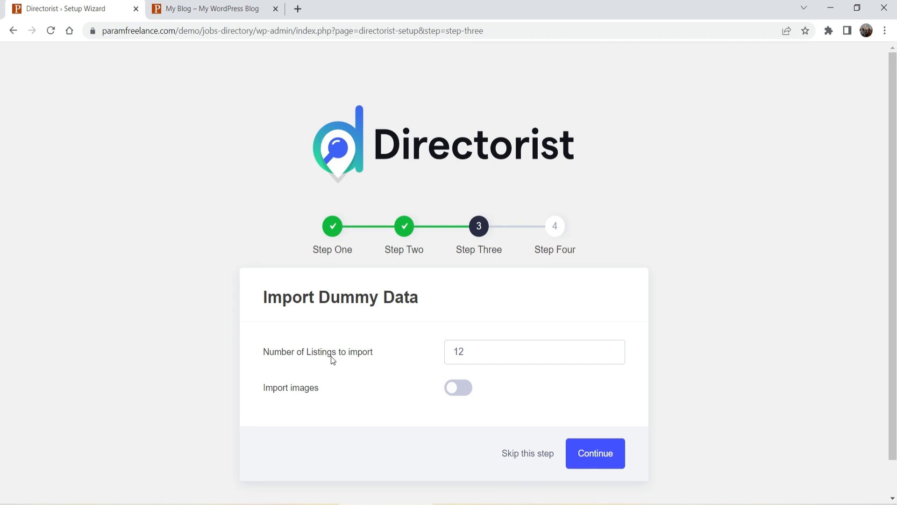
left_click(458, 393)
left_click(603, 454)
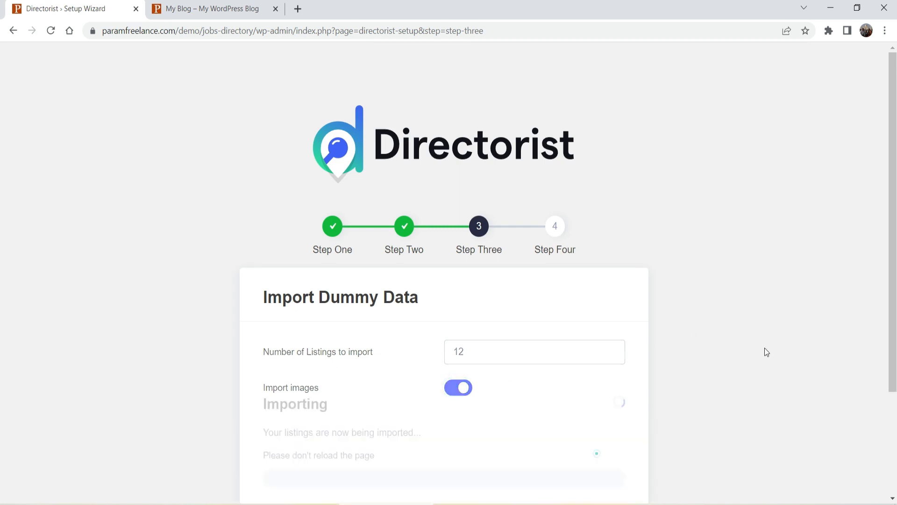
scroll(699, 270, "down", 1)
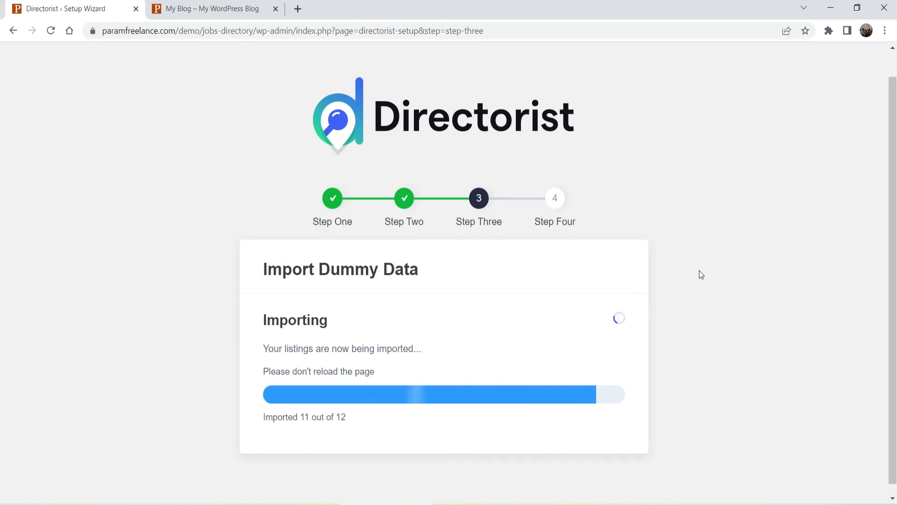
scroll(676, 309, "down", 2)
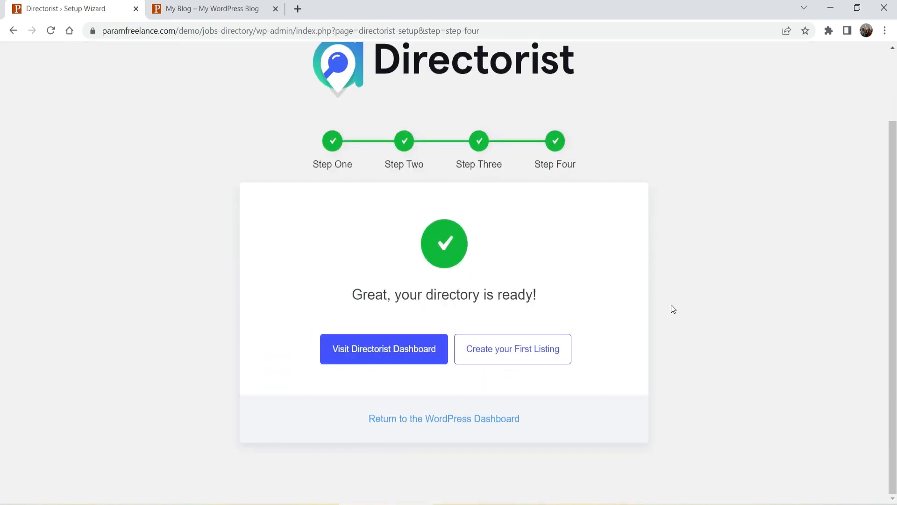
Visit the Directorist dashboard and look through its Themes & Extensions page
left_click(370, 357)
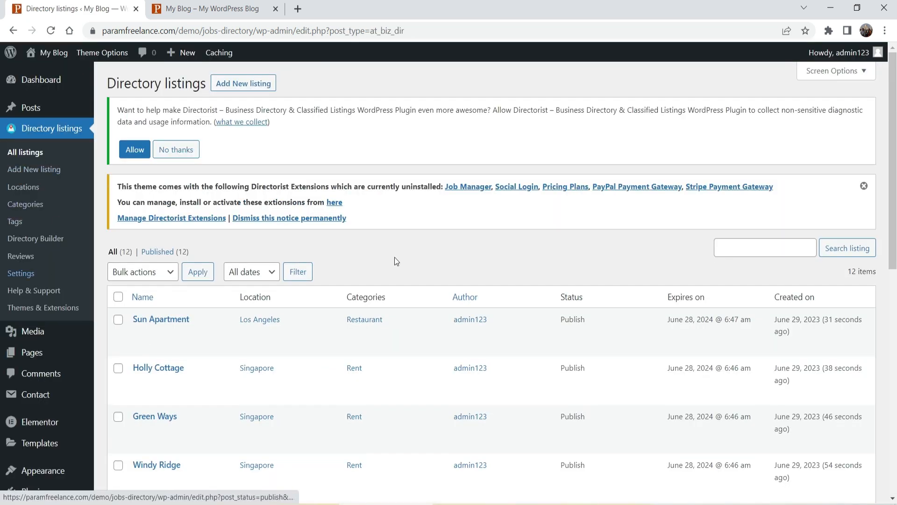
scroll(394, 257, "down", 4)
left_click(40, 191)
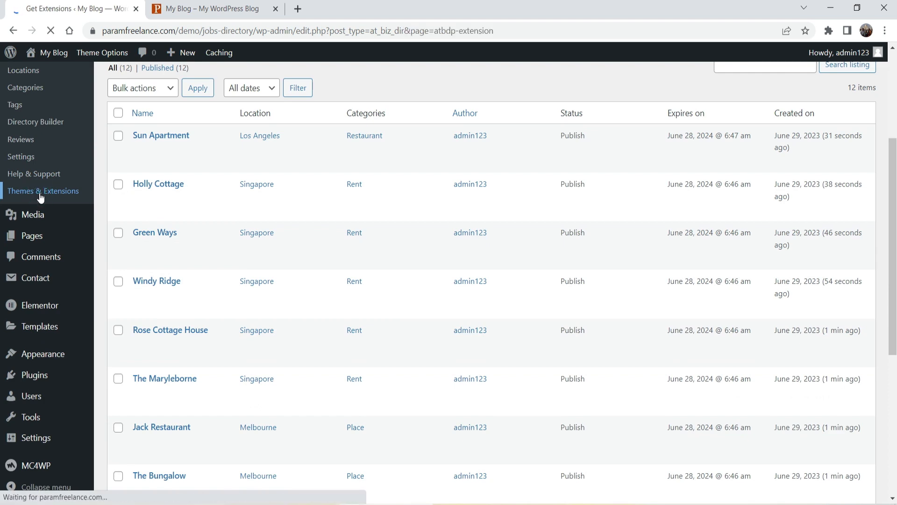
scroll(740, 279, "down", 5)
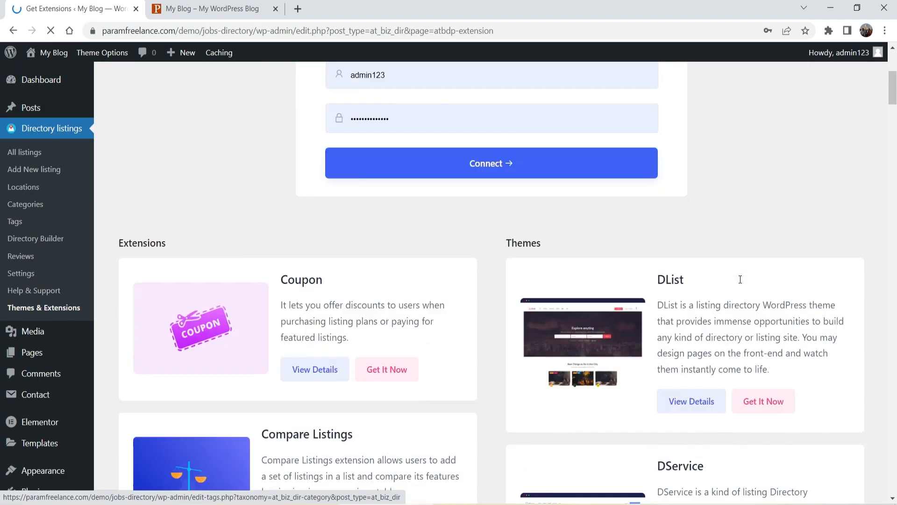
scroll(792, 304, "down", 4)
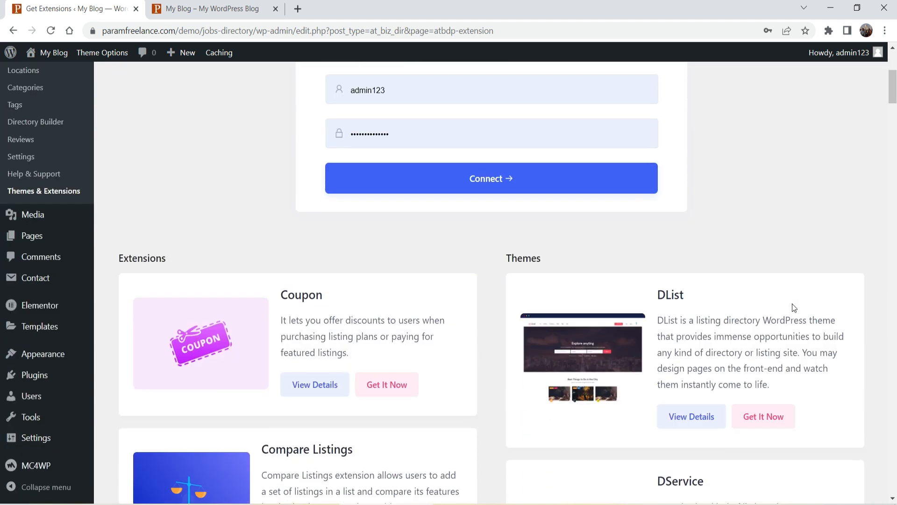
scroll(792, 306, "down", 10)
Reload the site's front page and look over the blog layout with the new theme
left_click(207, 9)
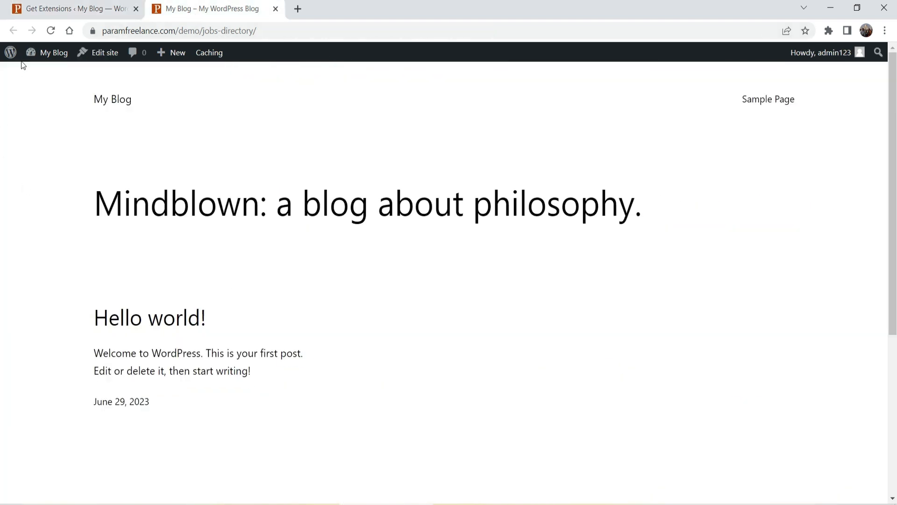
left_click(49, 30)
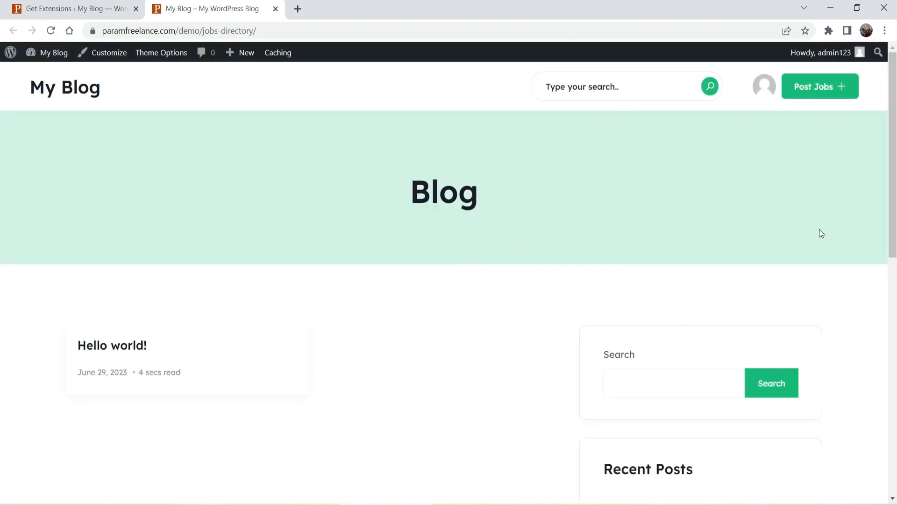
scroll(819, 232, "down", 5)
scroll(711, 288, "up", 5)
Return to the WordPress dashboard and open the Demo Content Install page
left_click(61, 6)
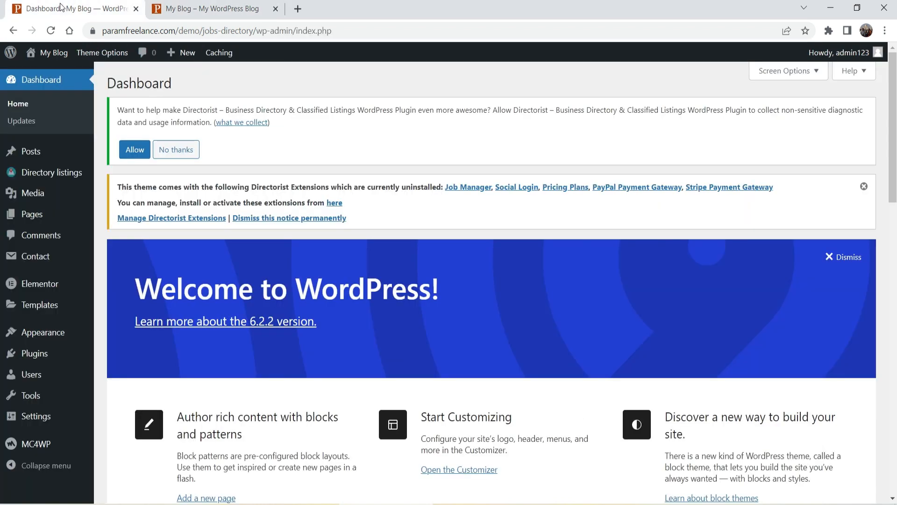
mouse_move(28, 396)
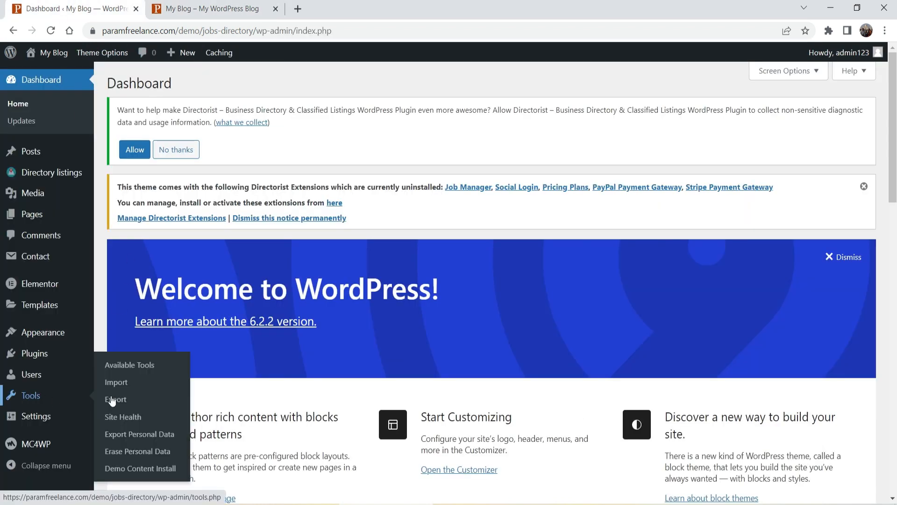
left_click(136, 471)
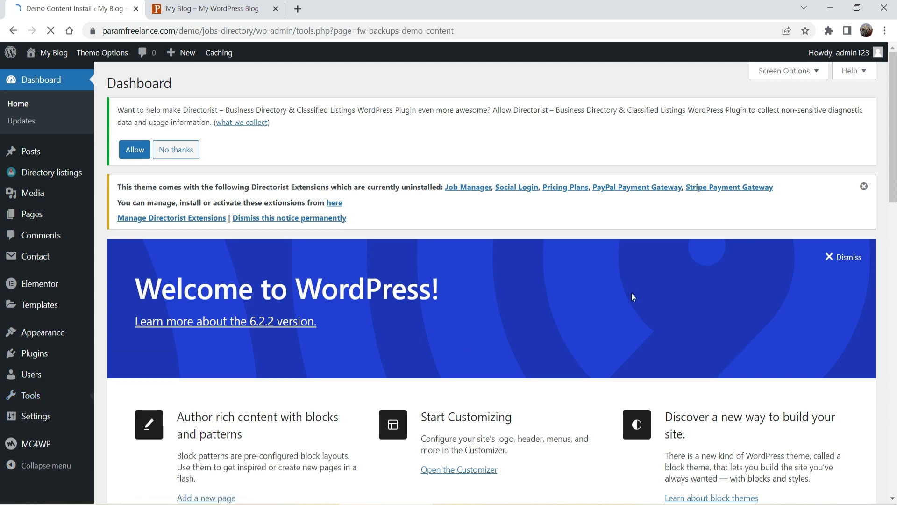
scroll(573, 332, "down", 2)
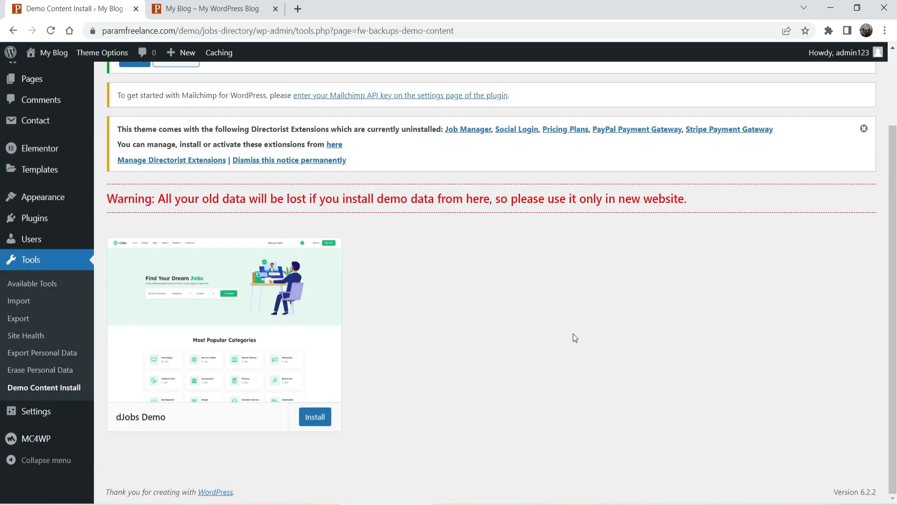
Open the live preview of the dJobs Demo and look through its home page
mouse_move(330, 407)
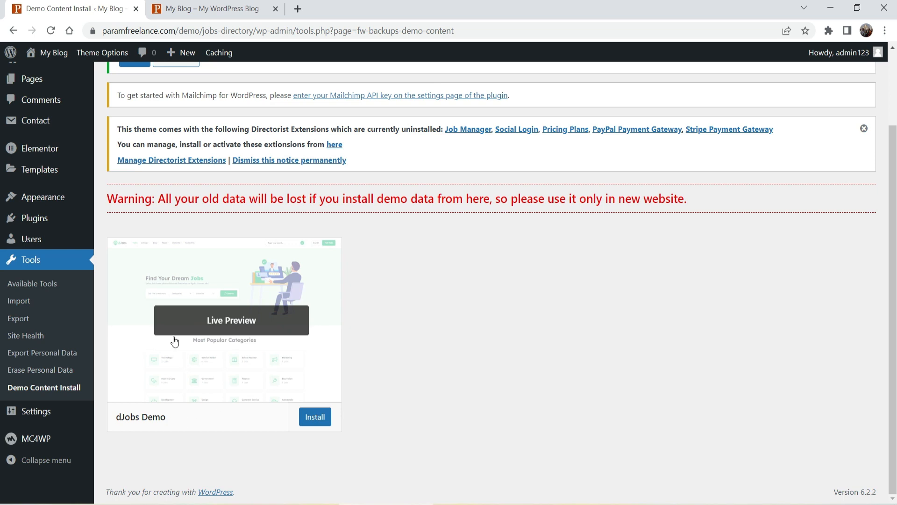
left_click(232, 323)
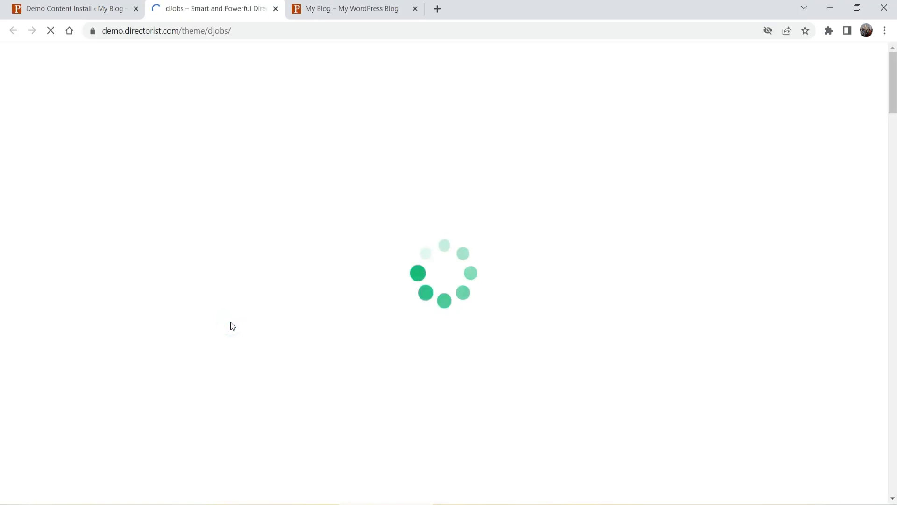
scroll(326, 276, "down", 5)
scroll(326, 276, "down", 18)
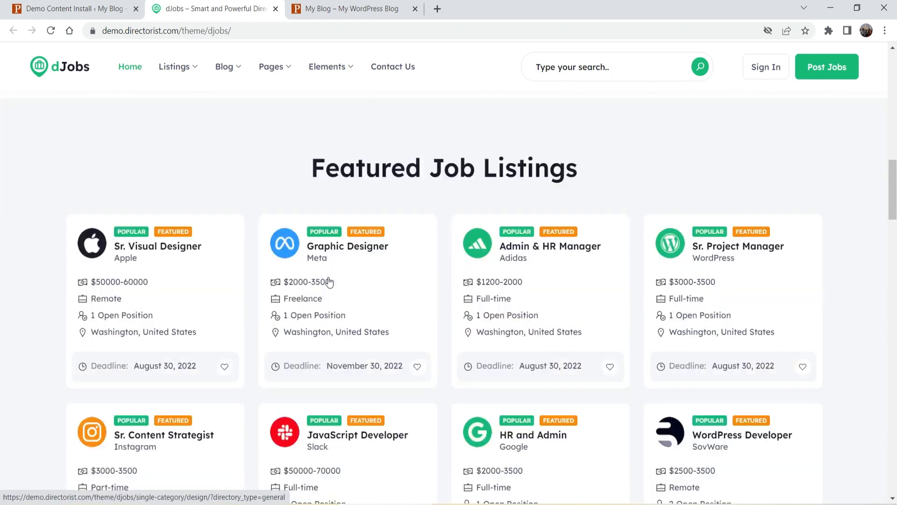
scroll(326, 280, "up", 3)
scroll(326, 279, "up", 15)
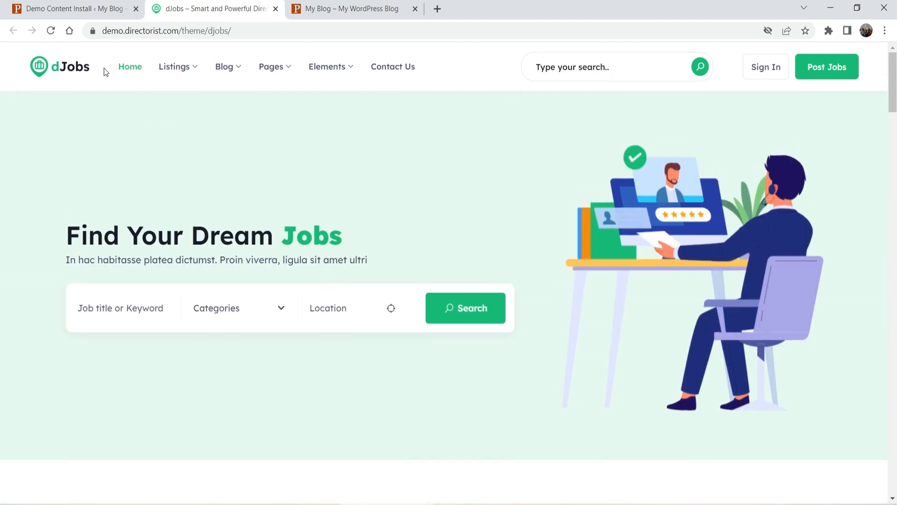
Return to the demo content page, close the preview and install the dJobs Demo content
left_click(70, 8)
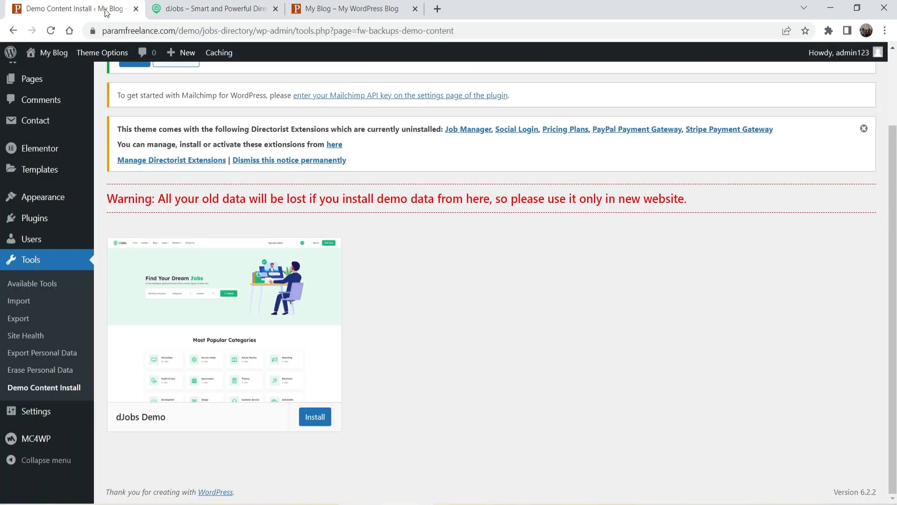
left_click(275, 9)
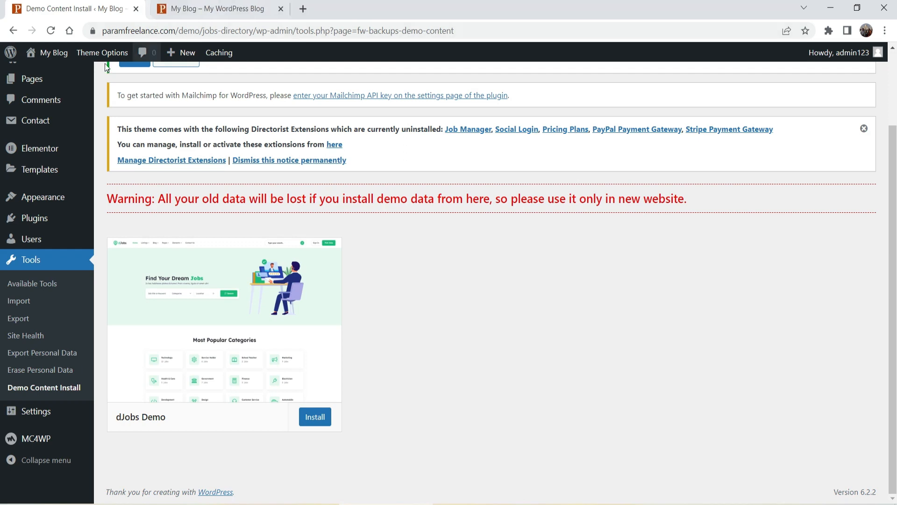
left_click(314, 417)
left_click(506, 125)
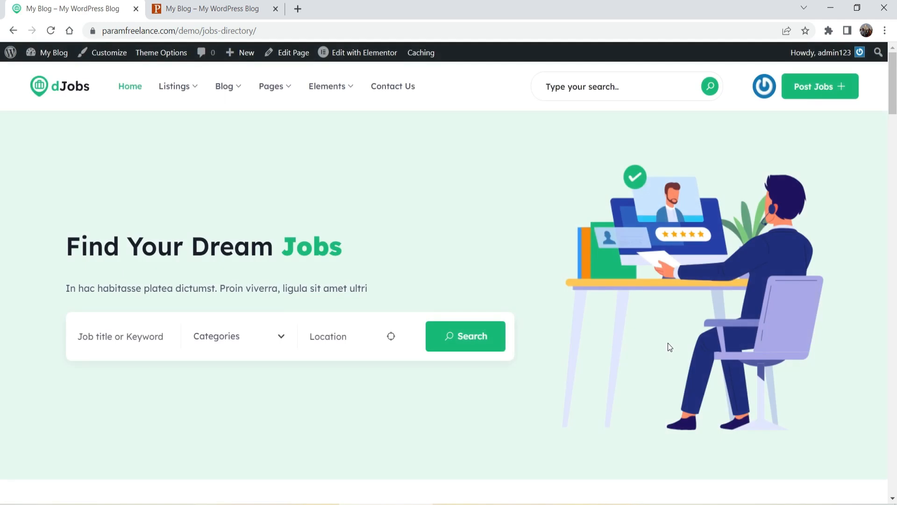
Look through the imported home page and its Listings, Blog, Pages and Elements menu entries
scroll(620, 277, "down", 20)
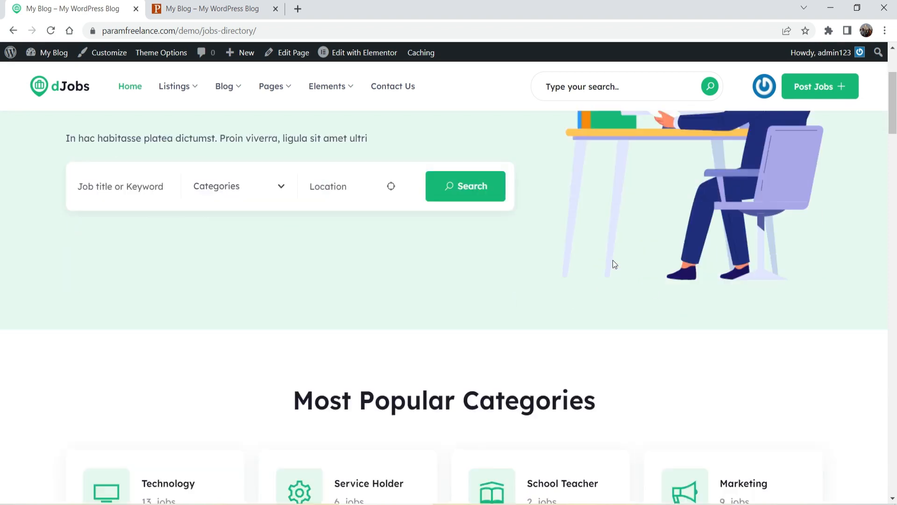
scroll(580, 278, "down", 5)
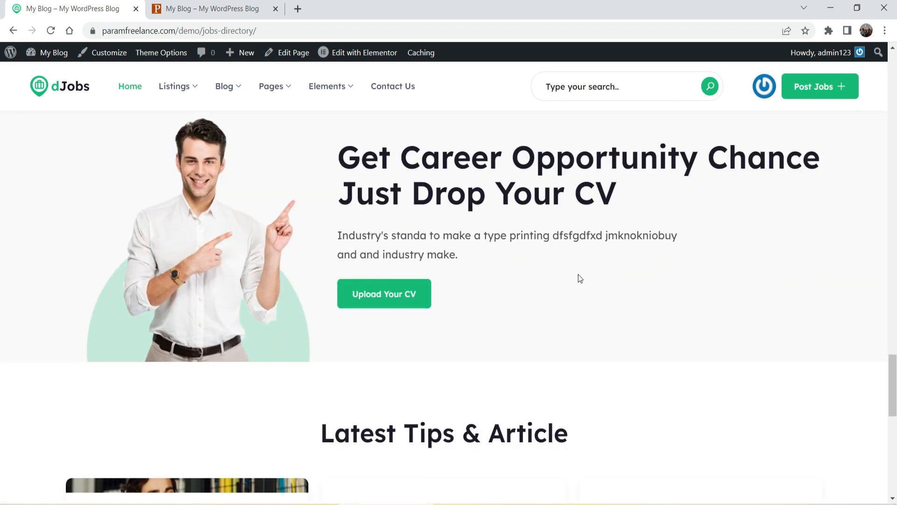
mouse_move(187, 93)
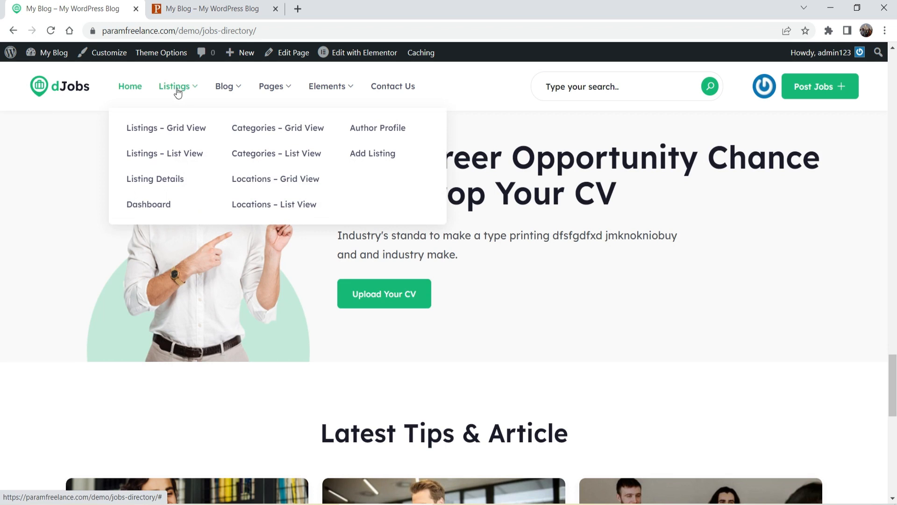
mouse_move(232, 93)
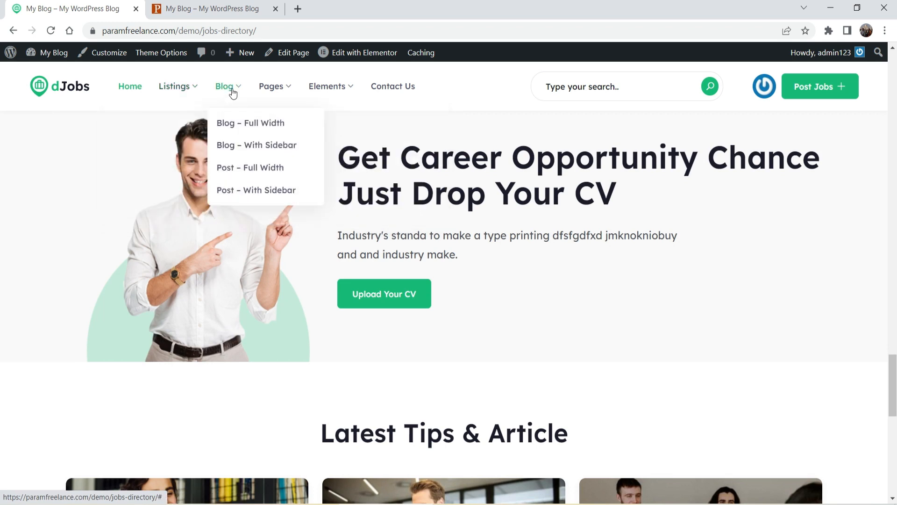
mouse_move(265, 92)
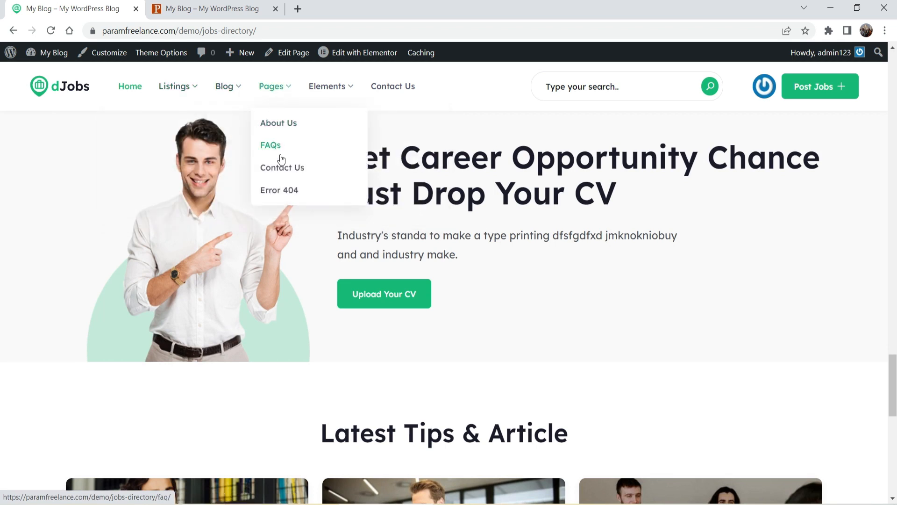
mouse_move(323, 94)
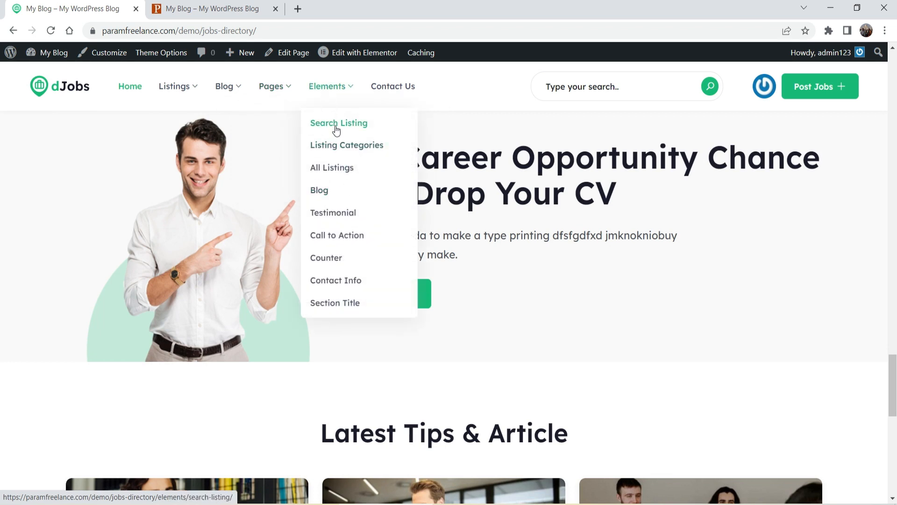
Open the site's Contact Us page and look over its contact info and message form
left_click(397, 84)
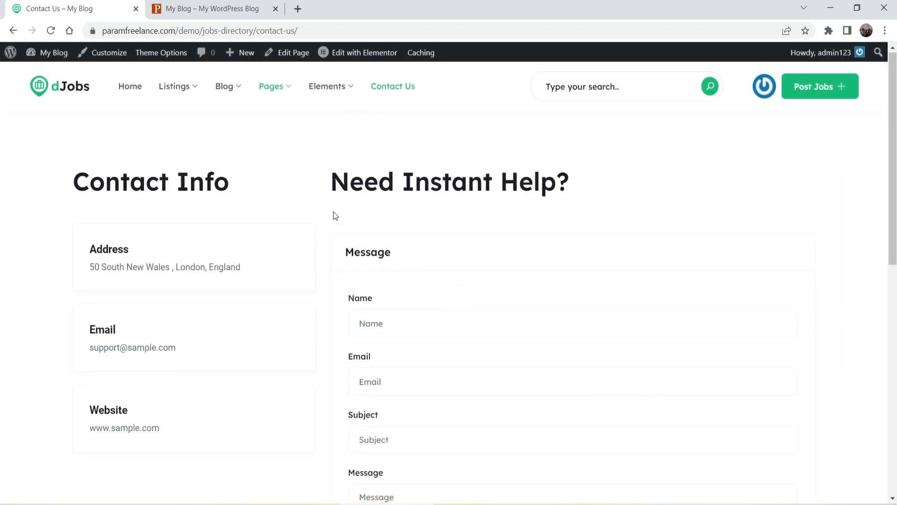
scroll(332, 213, "down", 4)
scroll(331, 213, "up", 4)
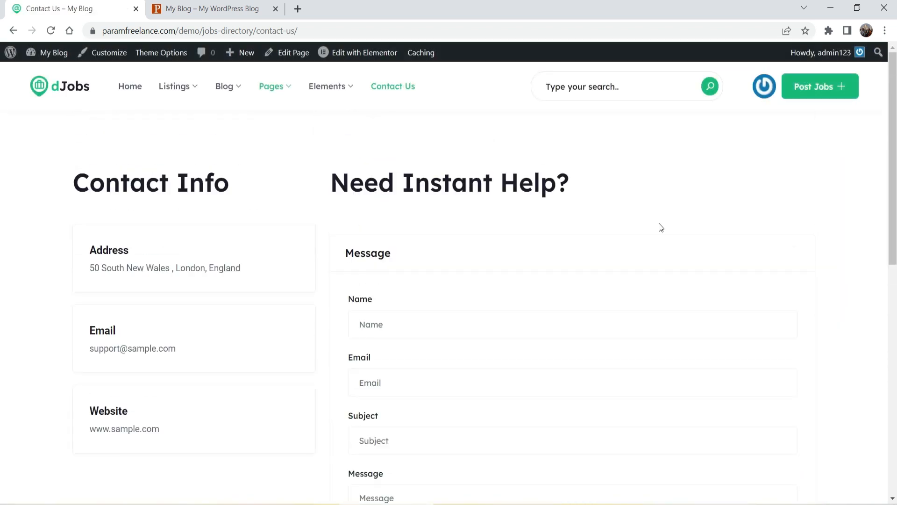
View the account menu options and look through the Post Jobs listing form
left_click(767, 89)
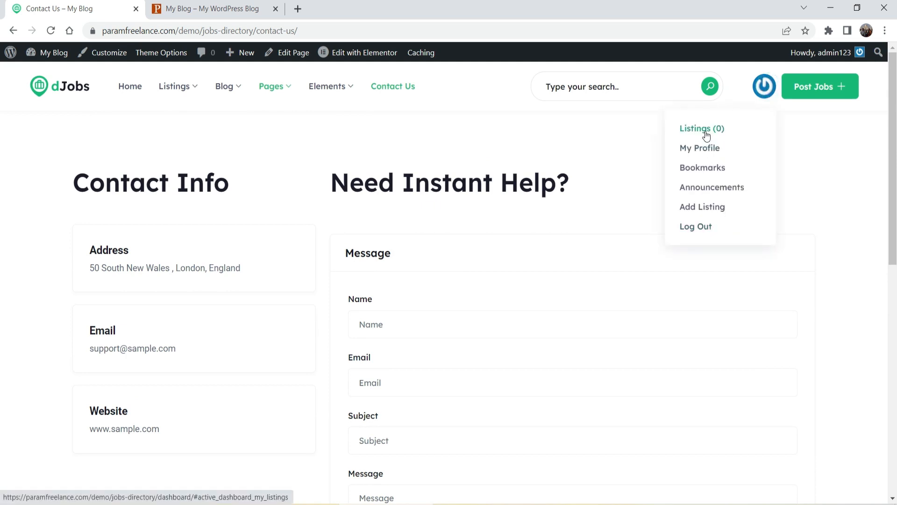
left_click(810, 93)
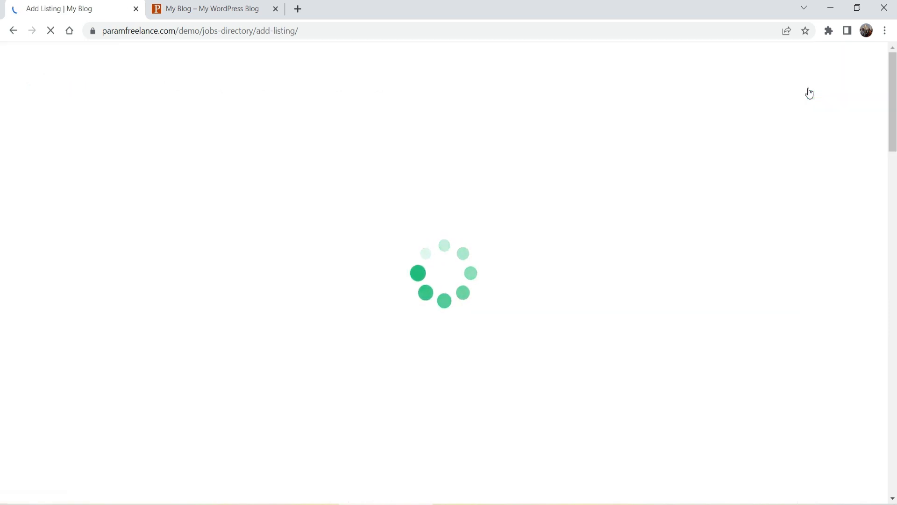
scroll(685, 279, "down", 10)
scroll(642, 262, "up", 15)
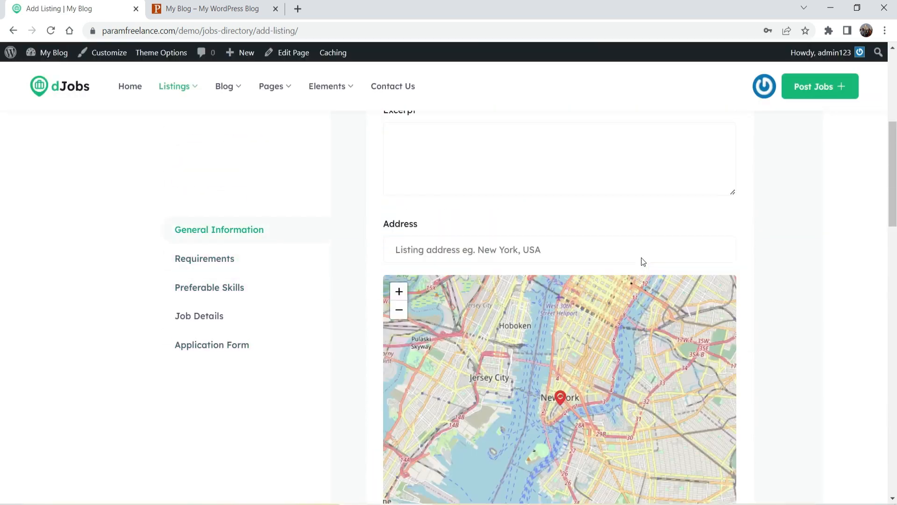
Return via the site's home page to the WordPress admin and open the Directory listings settings
left_click(120, 94)
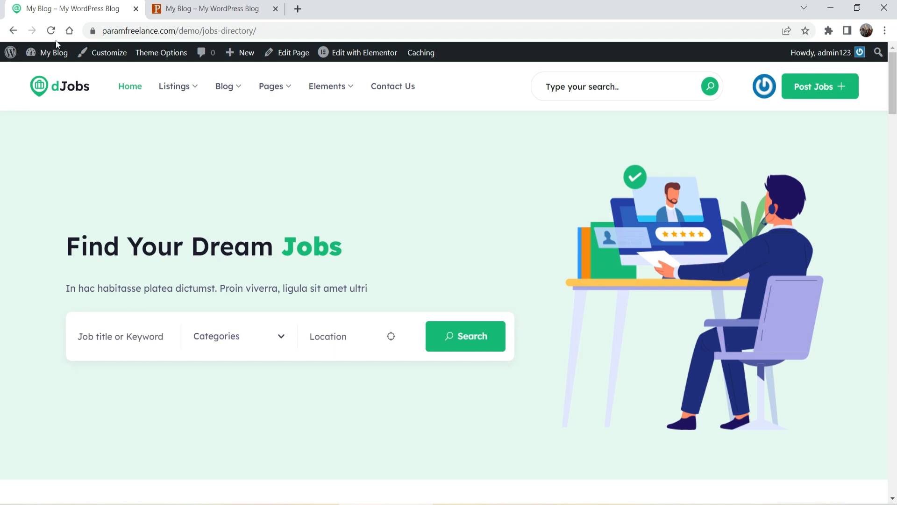
mouse_move(51, 53)
left_click(45, 75)
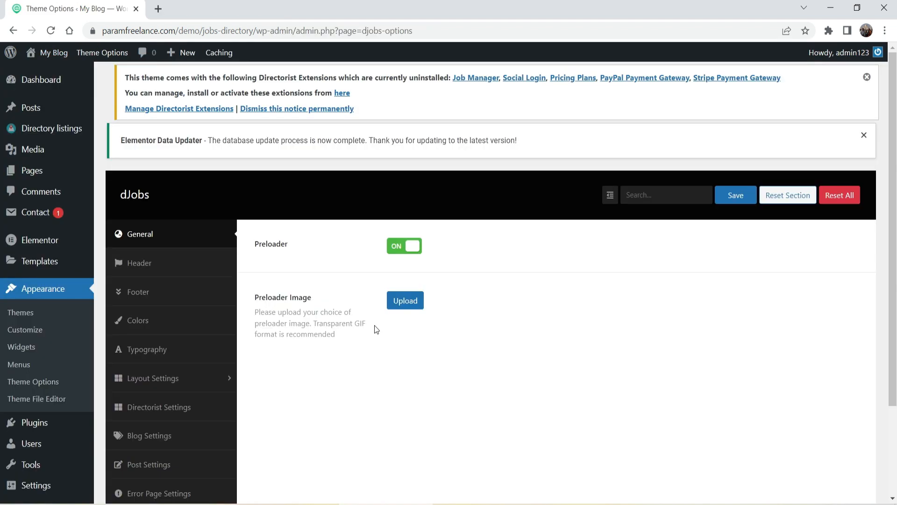
left_click(36, 130)
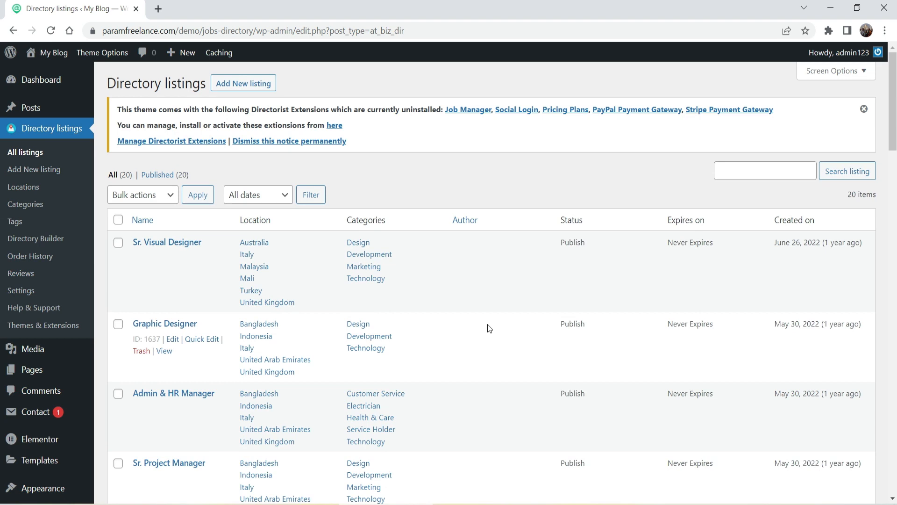
left_click(19, 290)
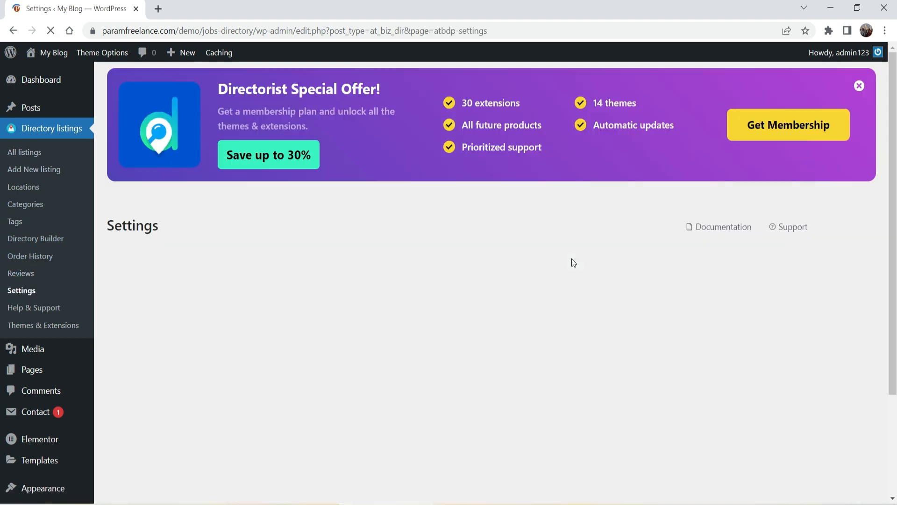
Review the General listing settings and open the All Listings settings
scroll(559, 237, "down", 3)
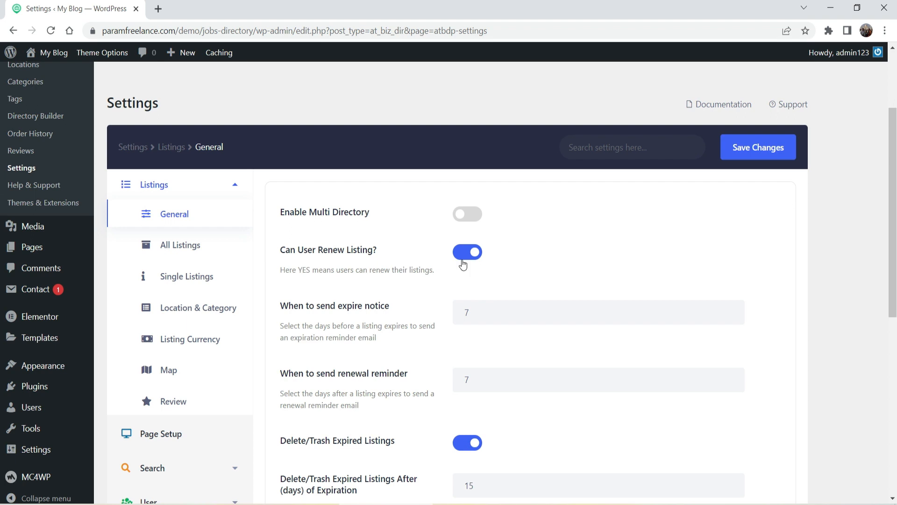
scroll(462, 265, "down", 1)
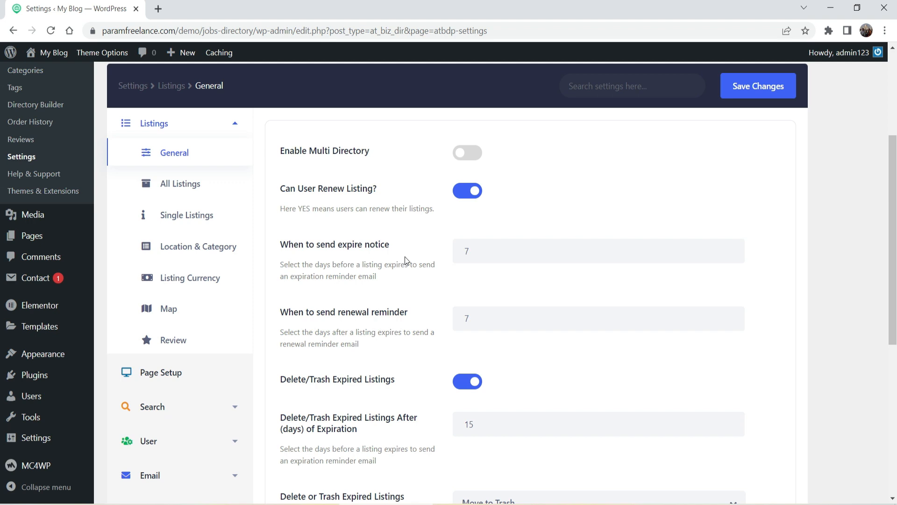
scroll(405, 256, "up", 1)
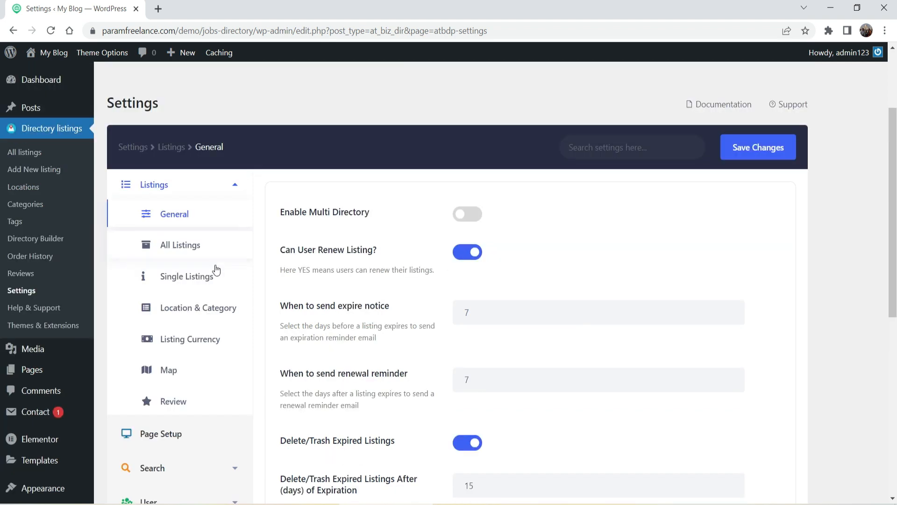
left_click(183, 246)
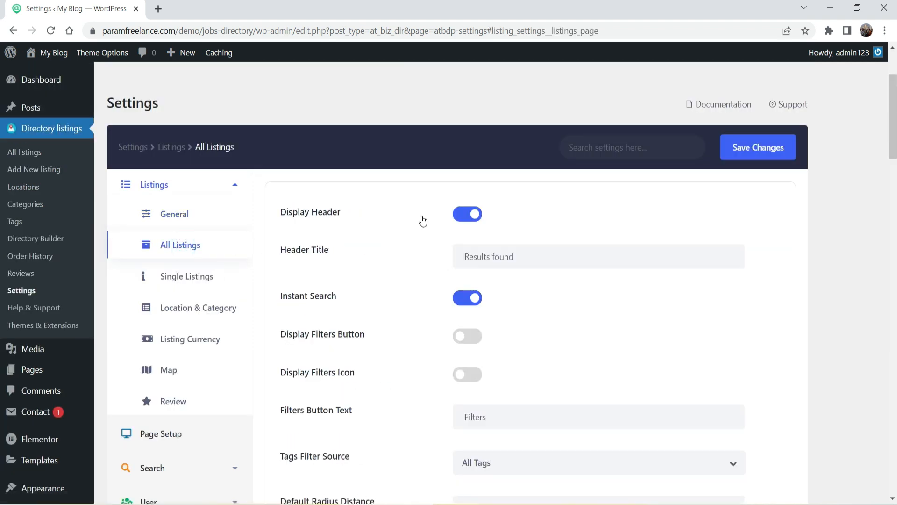
Open the site in a new tab and bring up its Listings – Grid View page to compare with the All Listings settings
right_click(46, 74)
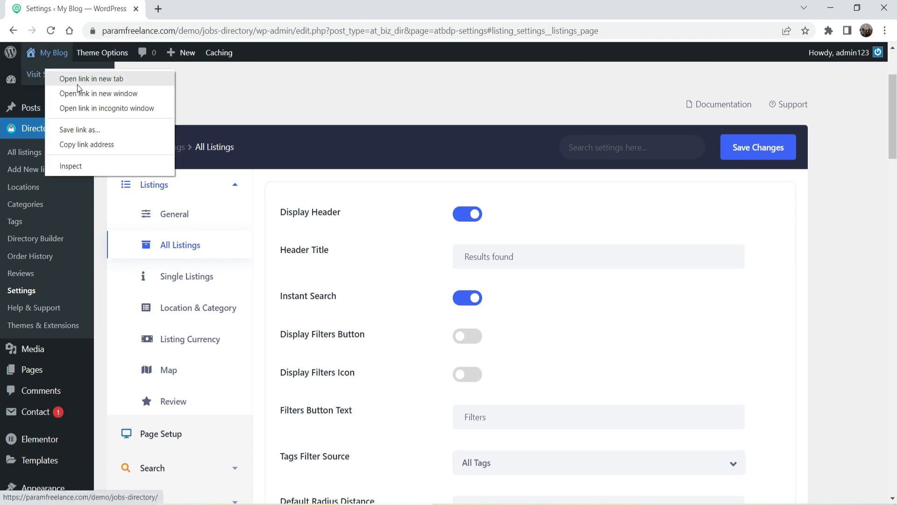
left_click(79, 80)
left_click(185, 10)
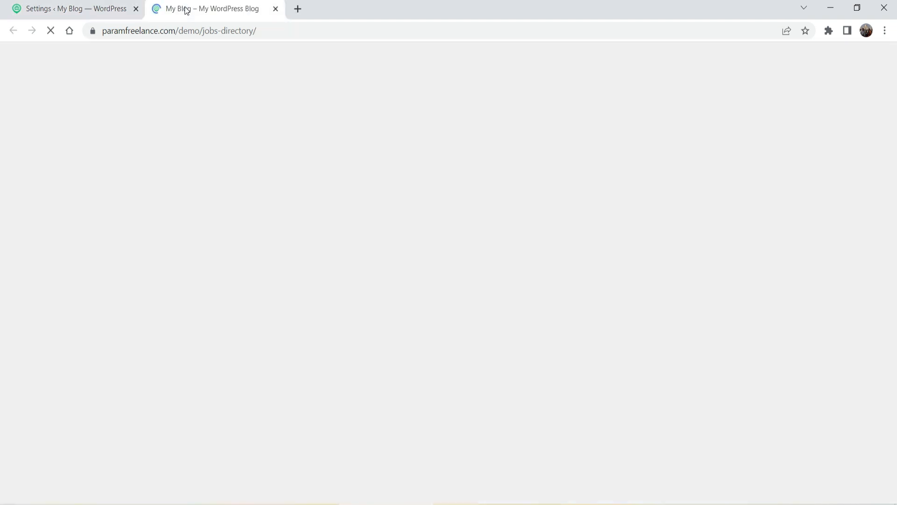
mouse_move(176, 86)
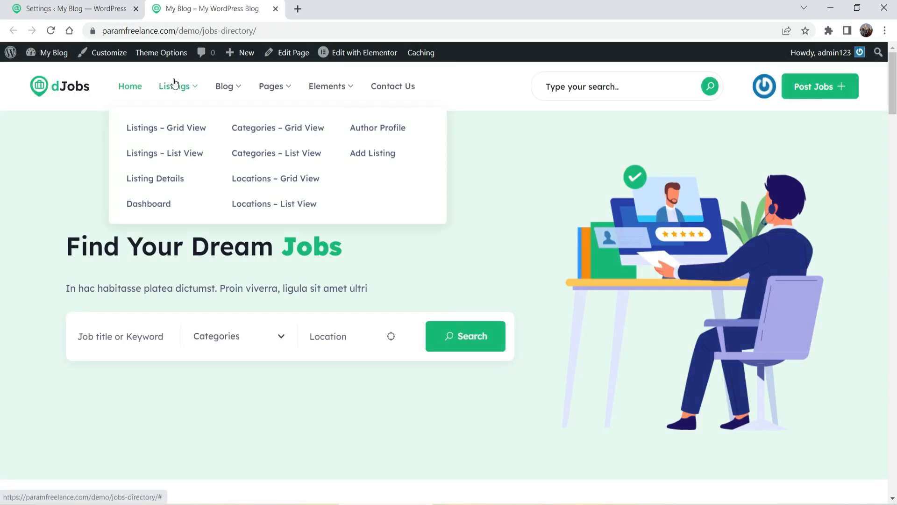
left_click(169, 130)
left_click(71, 14)
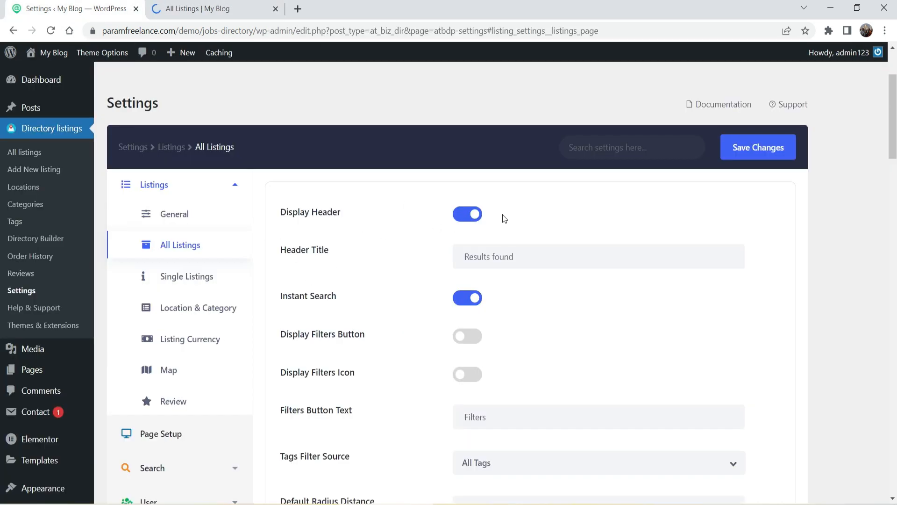
left_click(204, 17)
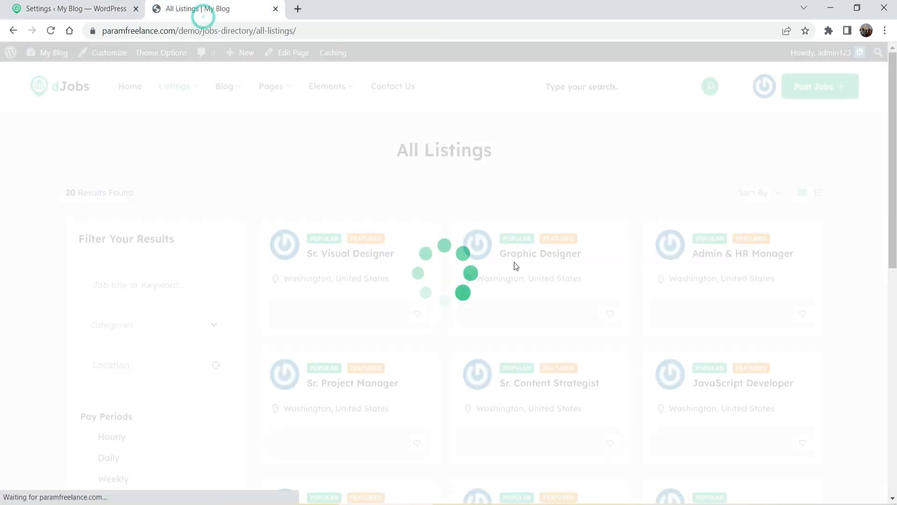
left_click_drag(382, 150, 499, 156)
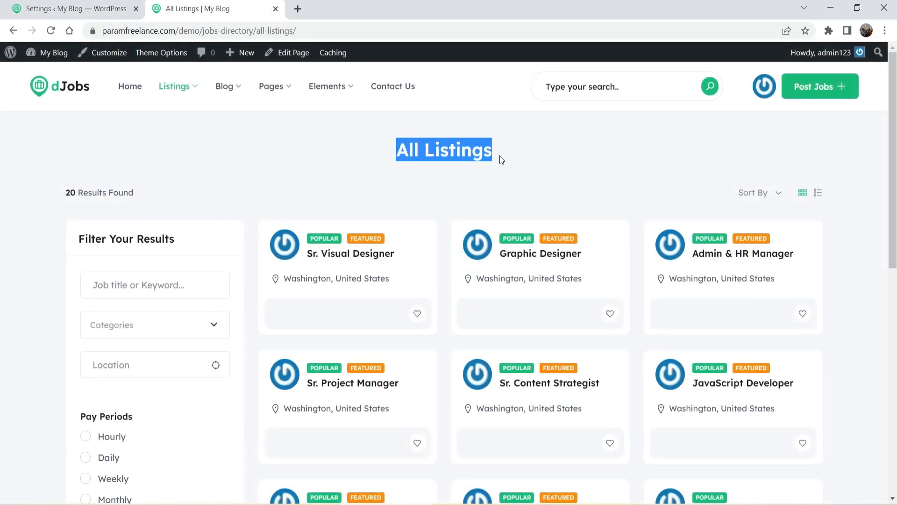
Open the All Listings page for editing in a new tab and look over its title and block layout
right_click(294, 53)
left_click(322, 62)
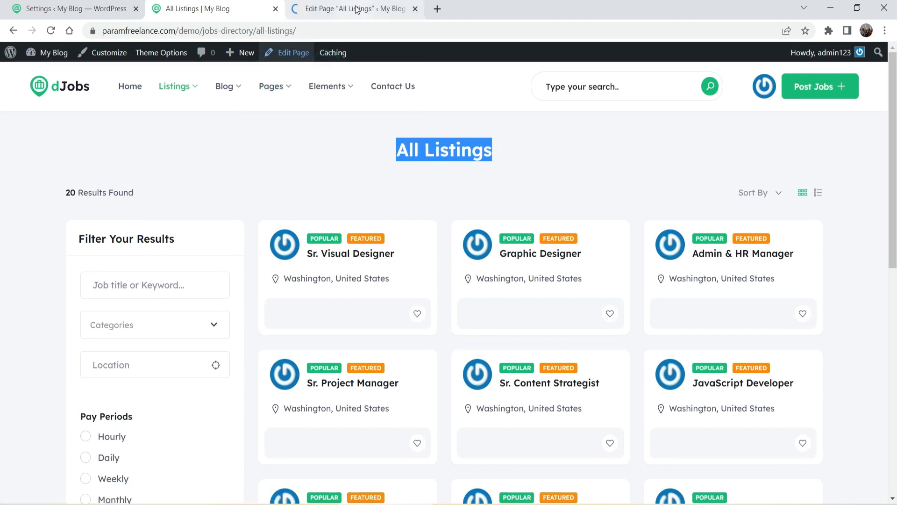
left_click(356, 9)
double_click(52, 134)
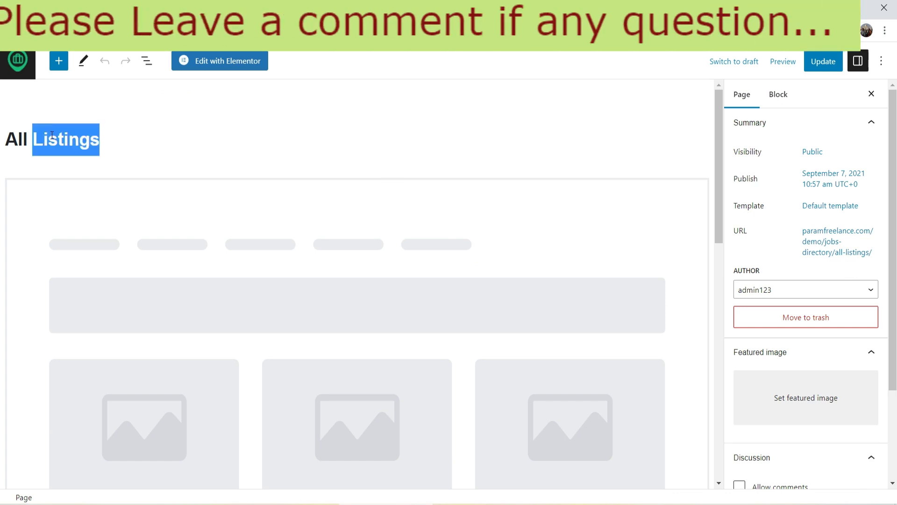
triple_click(51, 134)
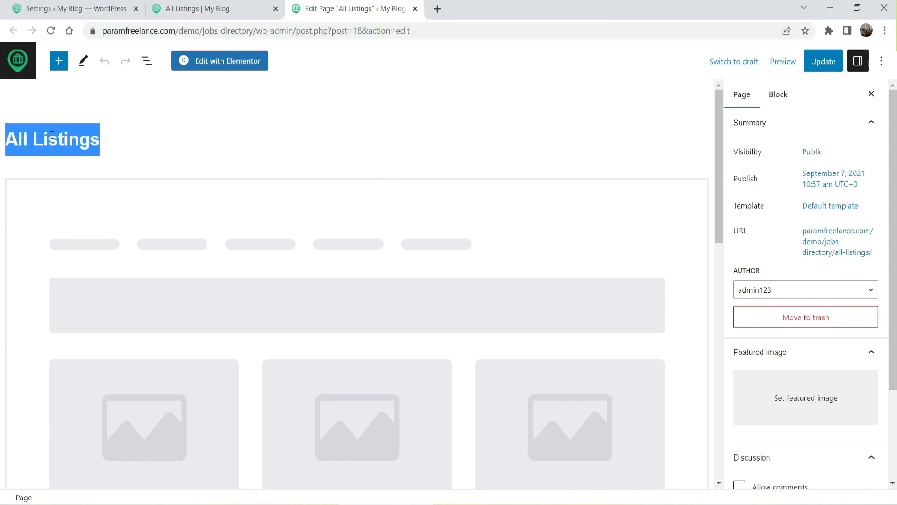
scroll(618, 309, "down", 1)
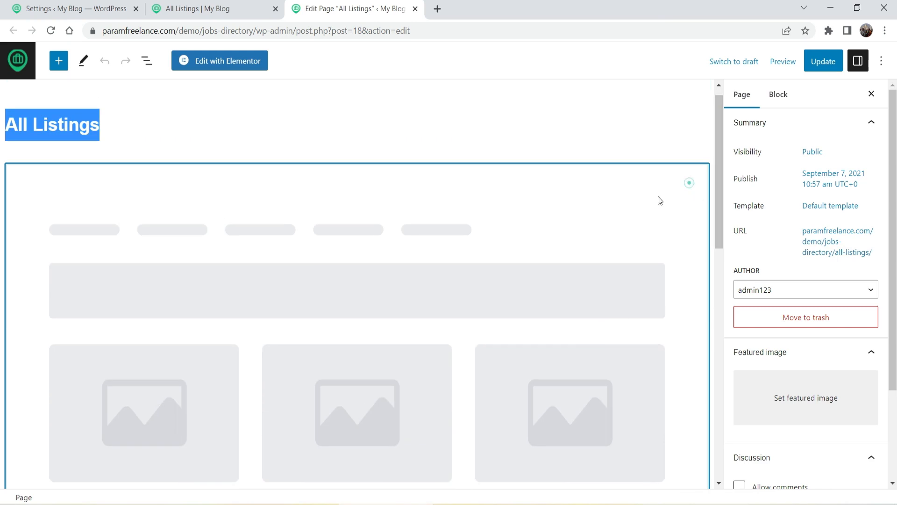
scroll(695, 296, "down", 4)
scroll(673, 274, "up", 4)
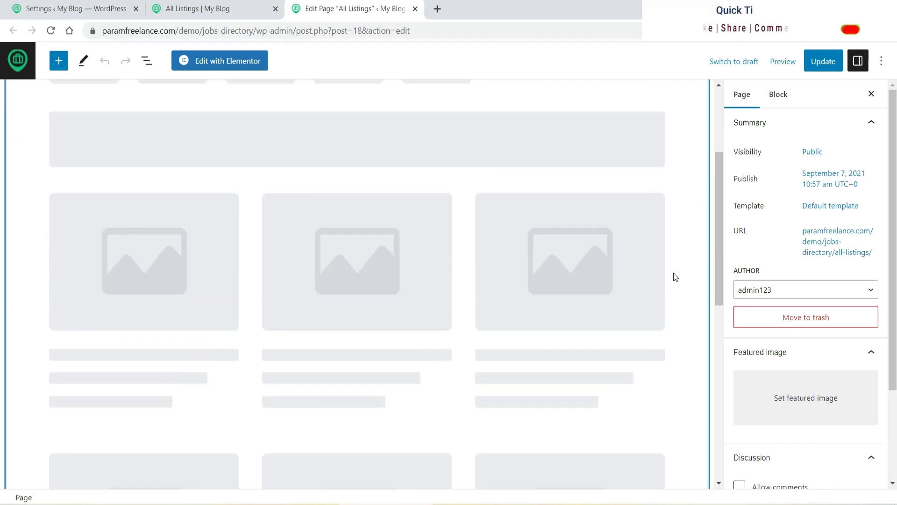
Open the Sr. Visual Designer listing in a new tab, close the page editor, and look through the listing's description and location
left_click(196, 8)
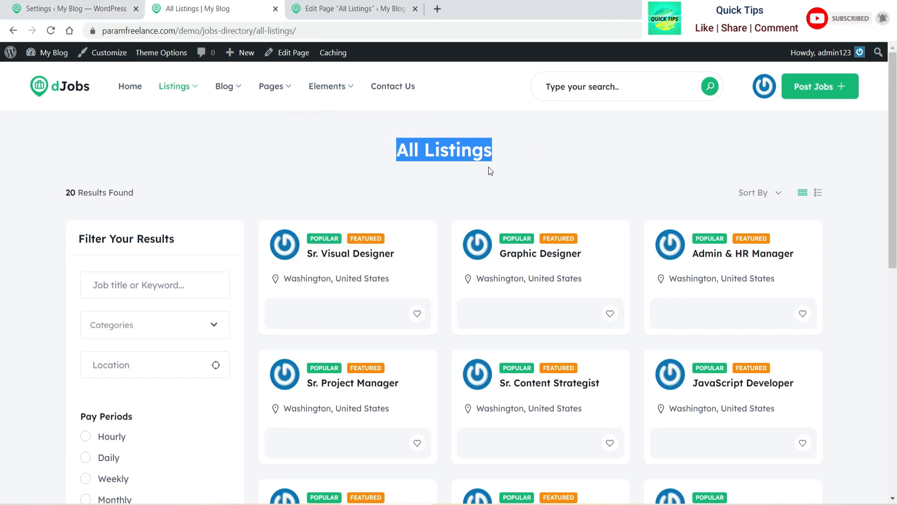
right_click(333, 258)
left_click(350, 265)
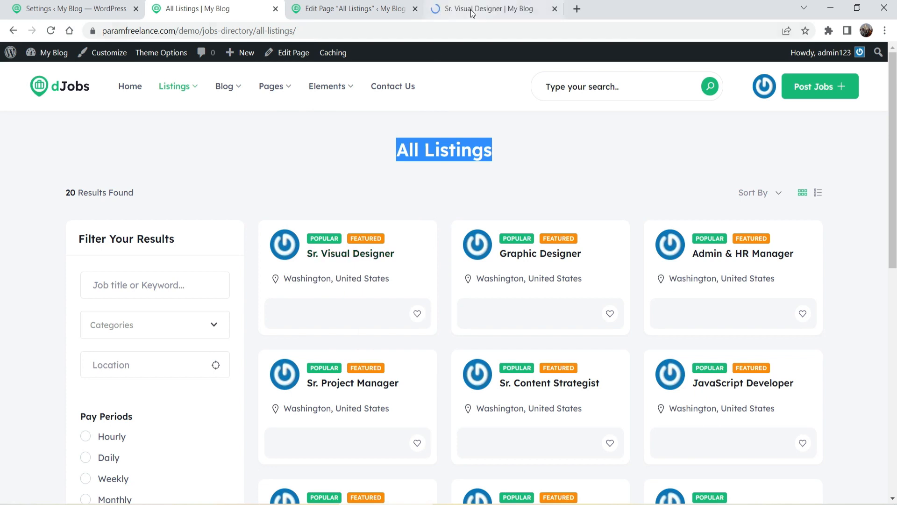
left_click(486, 11)
left_click(415, 9)
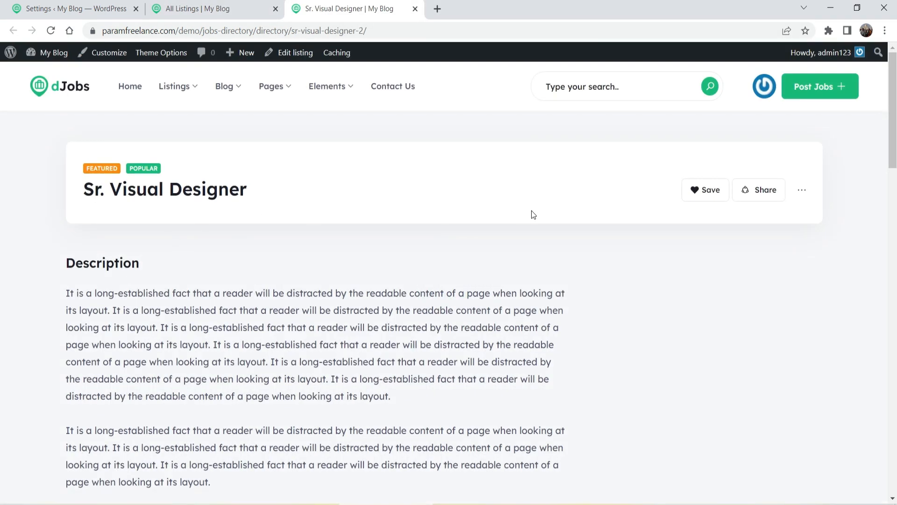
scroll(414, 238, "down", 15)
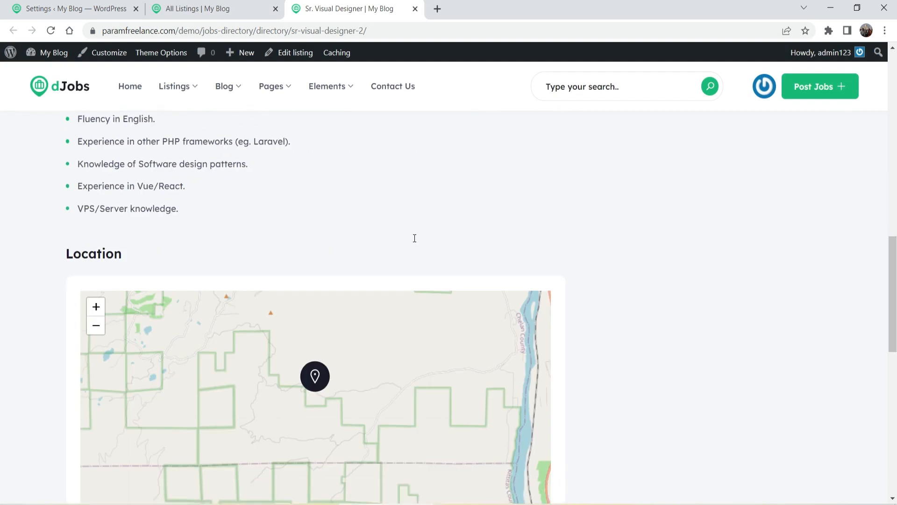
scroll(414, 239, "down", 4)
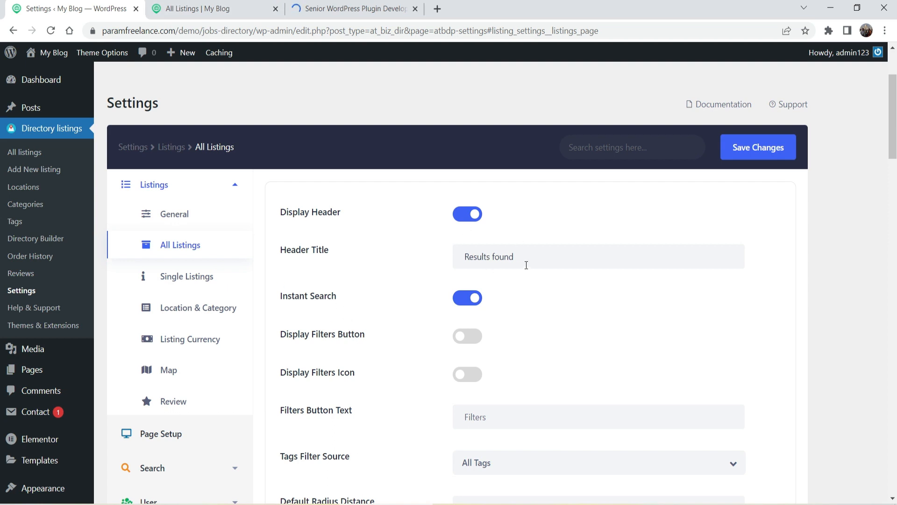
Compare the header, instant search and filter display settings with the filter sidebar on the All Listings page
scroll(526, 265, "down", 3)
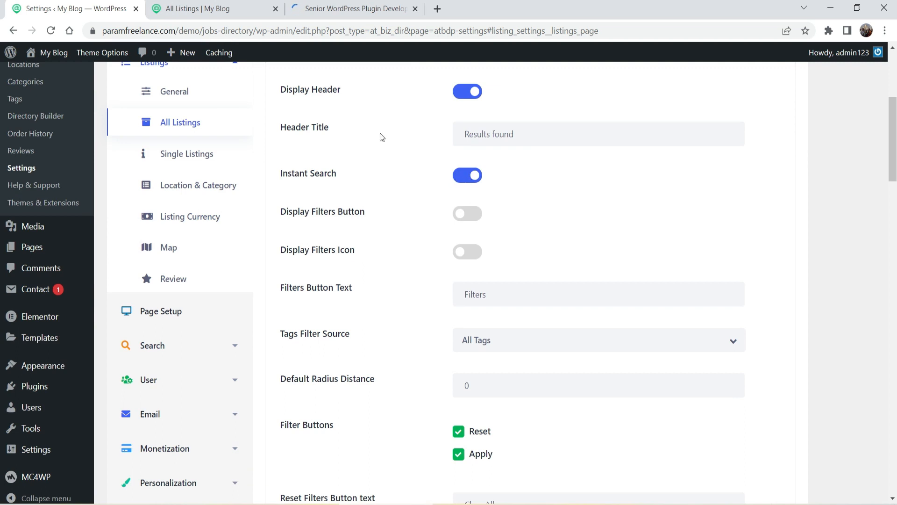
left_click(196, 8)
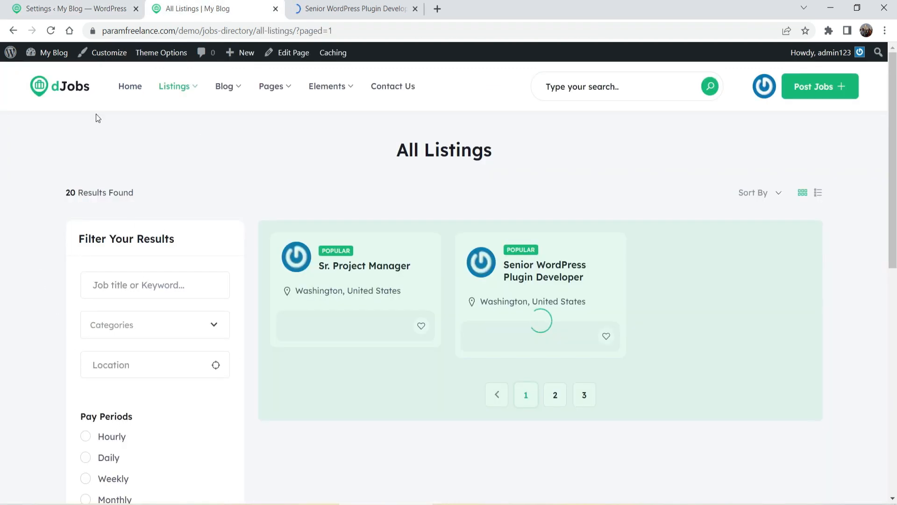
left_click(74, 6)
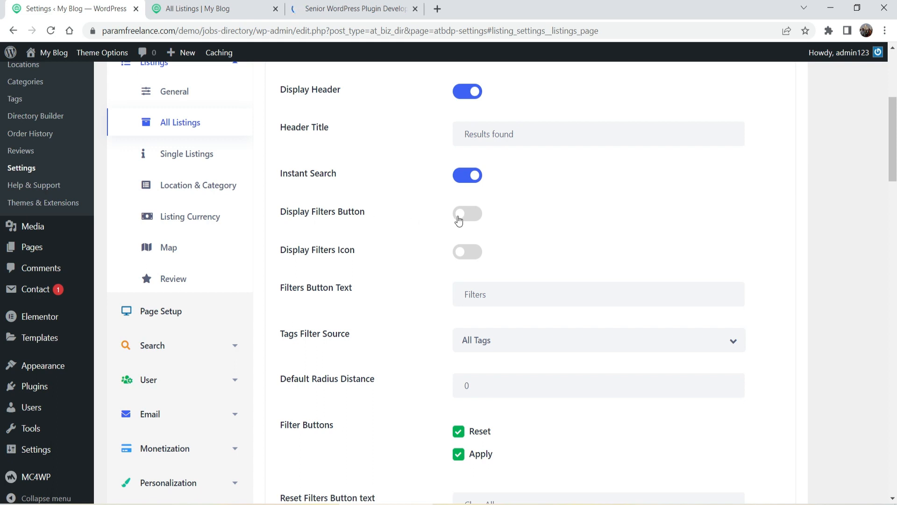
left_click(196, 8)
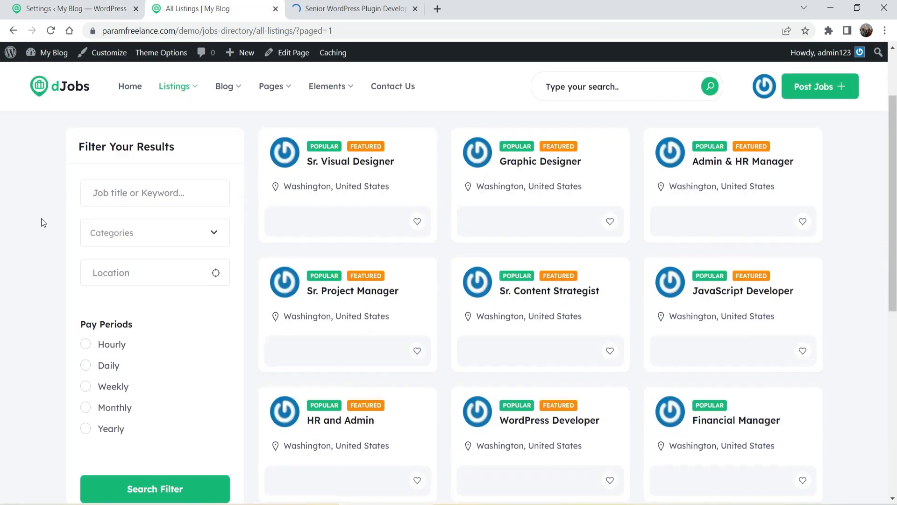
scroll(13, 307, "down", 3)
scroll(14, 307, "up", 4)
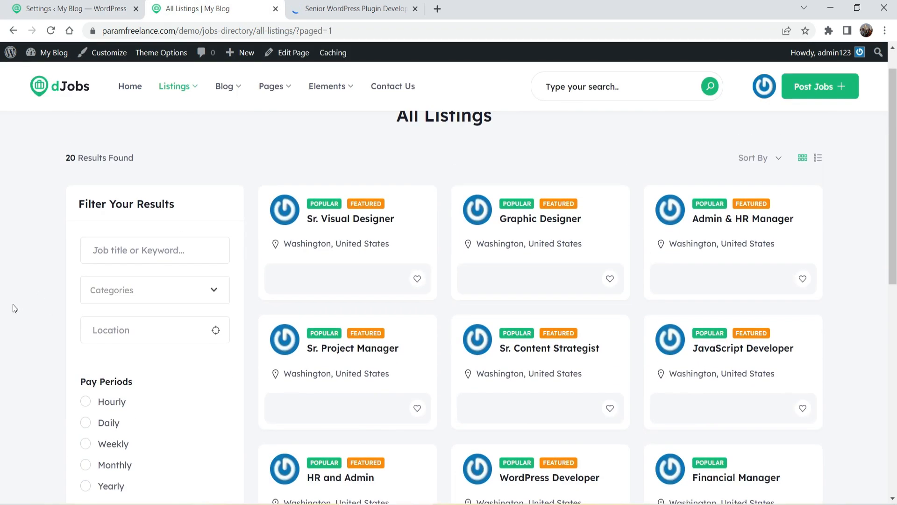
scroll(14, 307, "down", 3)
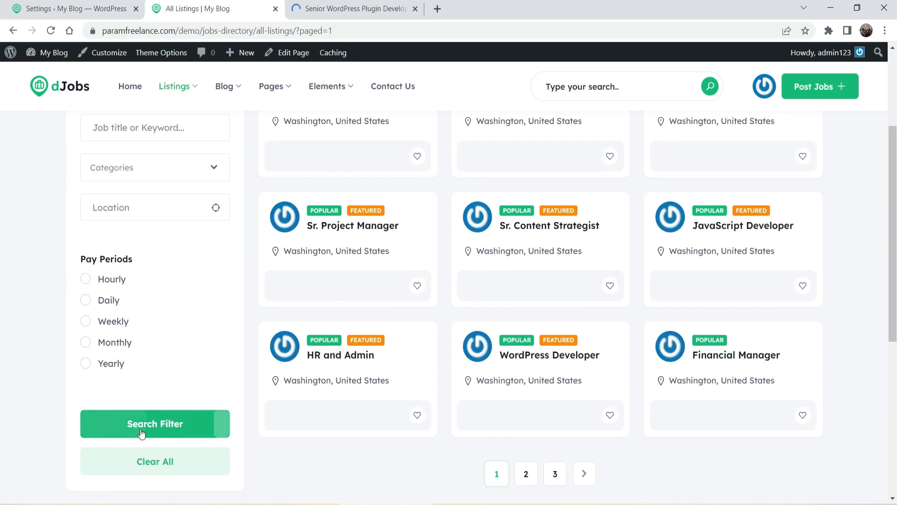
Review the filter button options and texts, and check them against the Search Filter and Clear All buttons on the site
left_click(70, 8)
scroll(404, 259, "down", 3)
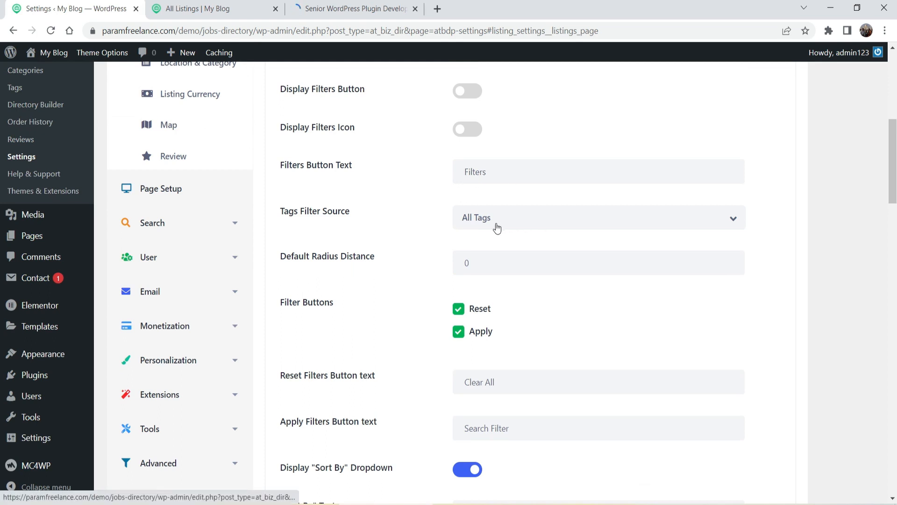
scroll(420, 272, "down", 1)
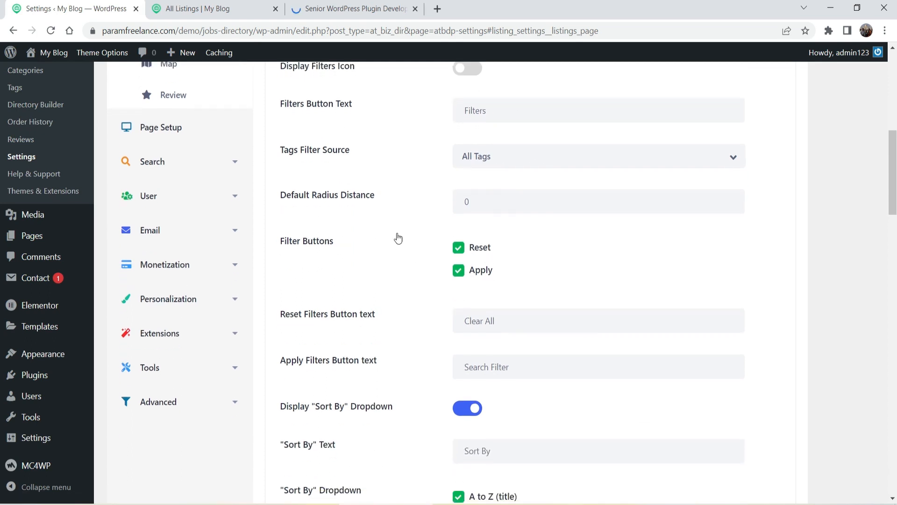
left_click(195, 8)
scroll(166, 328, "down", 3)
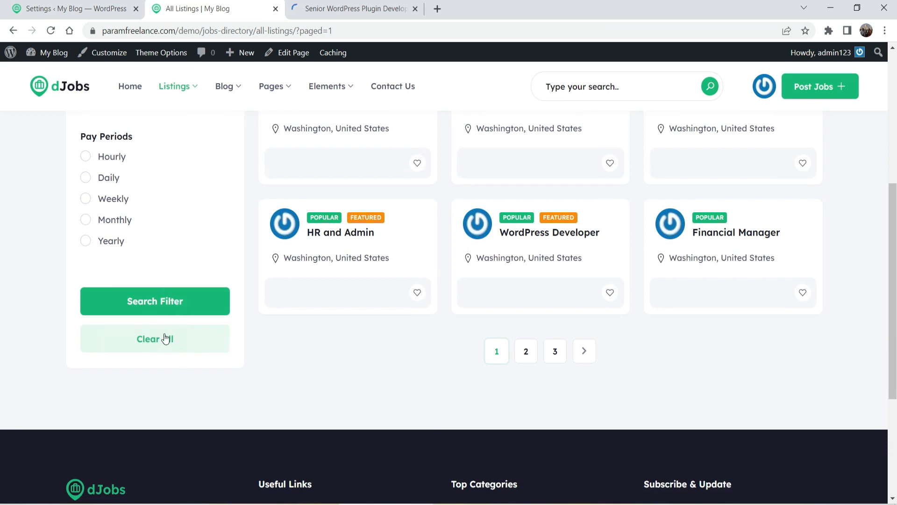
Review the Sort By, View As, default view and column count settings, and compare them with the site's listings grid
left_click(37, 8)
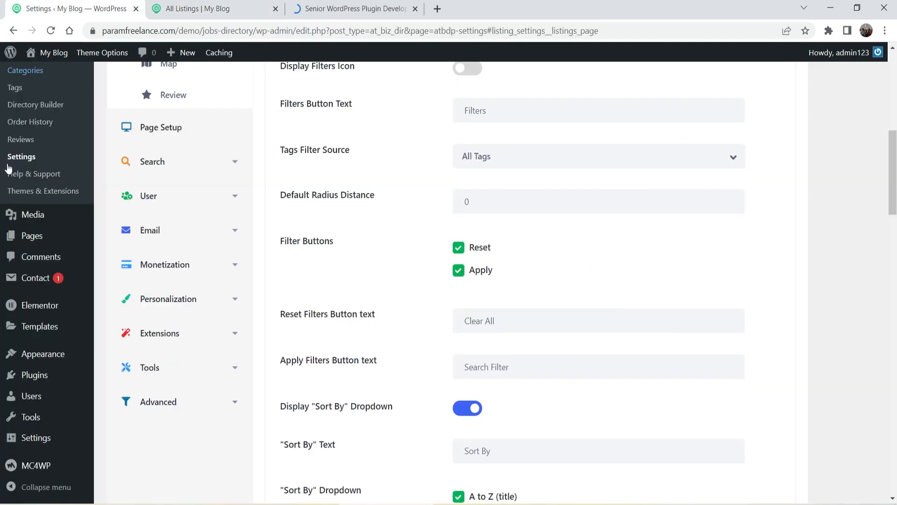
scroll(512, 222, "down", 7)
scroll(515, 237, "up", 2)
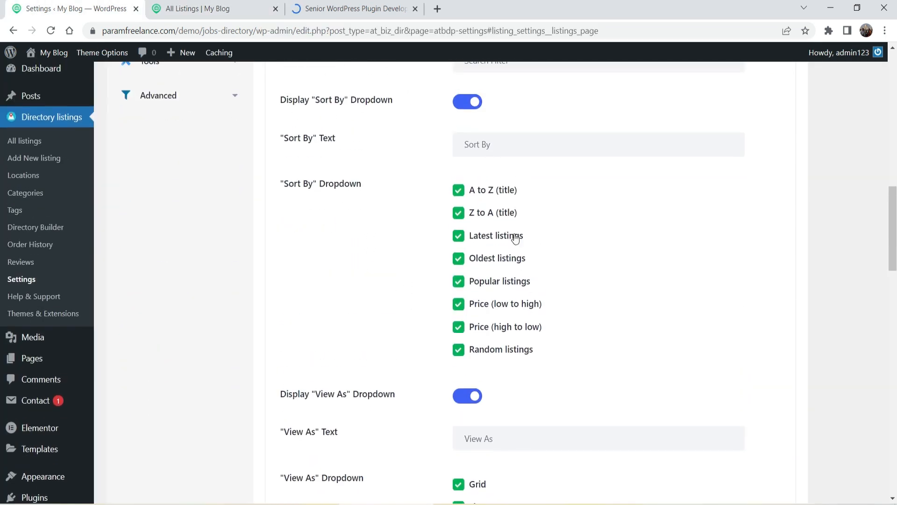
scroll(520, 167, "down", 9)
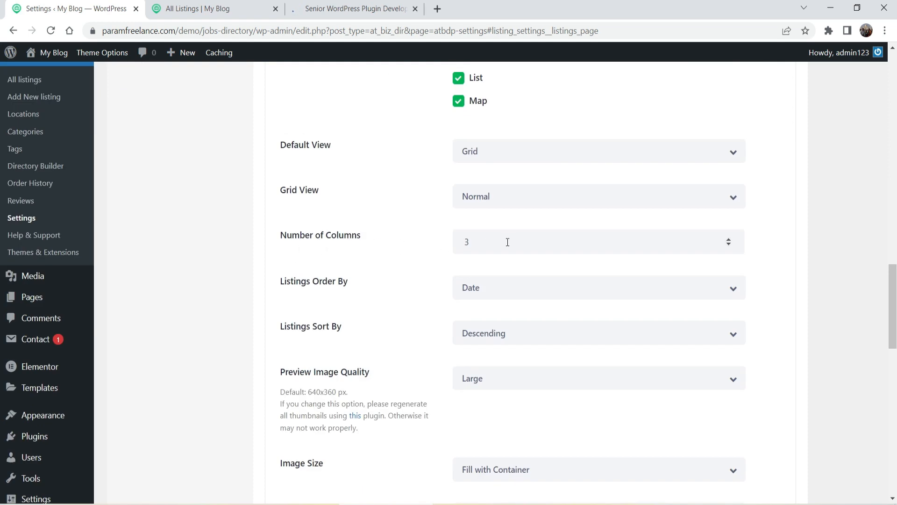
left_click(208, 14)
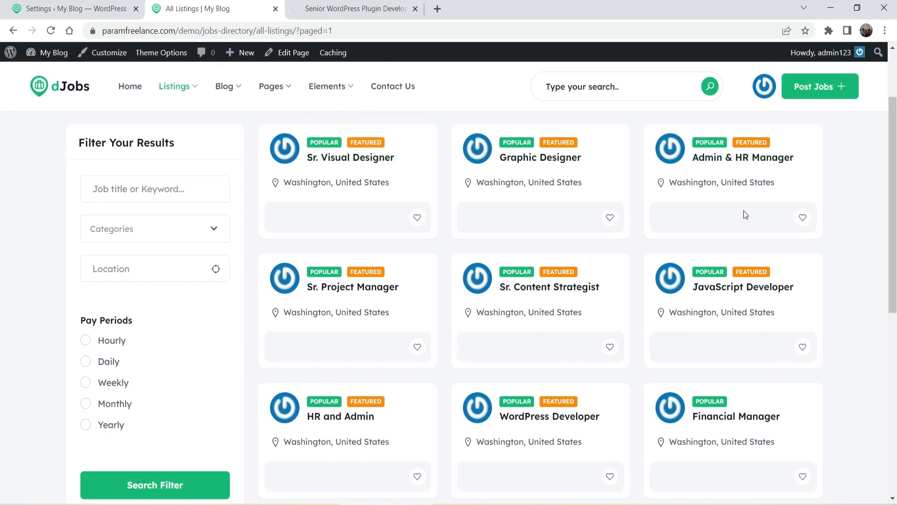
Review the listing order, preview image, address, date format and pagination settings, and return to the site's All Listings page
left_click(77, 8)
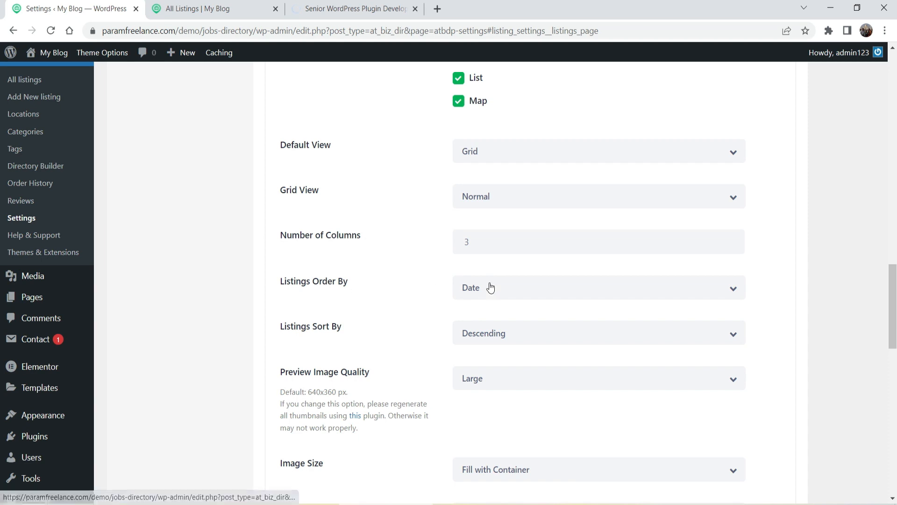
scroll(407, 224, "down", 9)
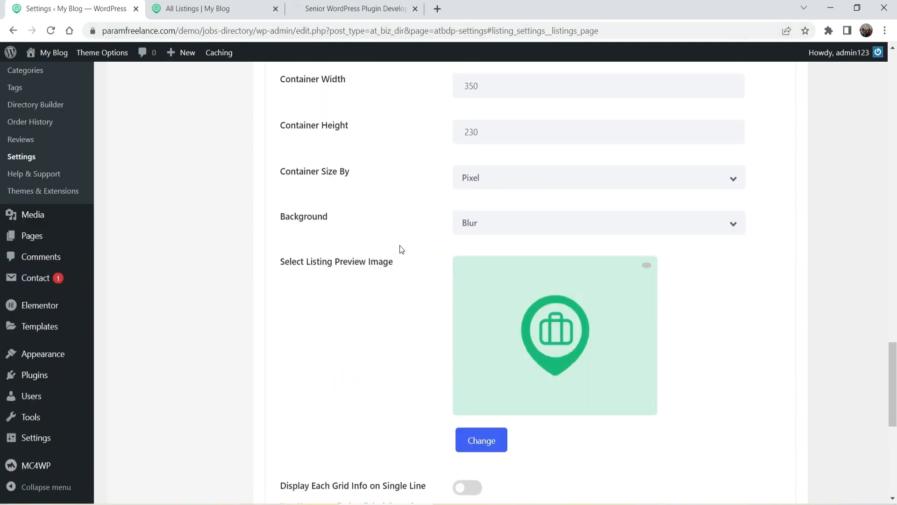
scroll(389, 241, "down", 4)
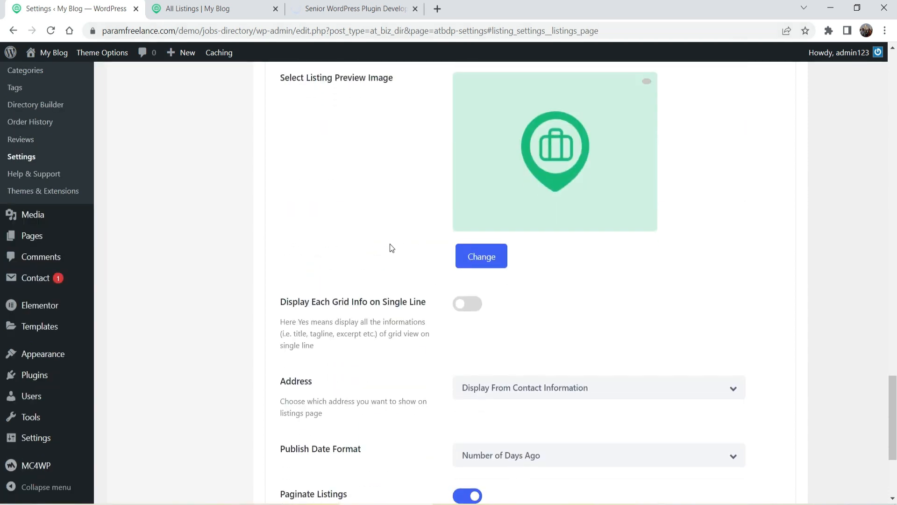
scroll(392, 248, "down", 3)
scroll(390, 248, "up", 13)
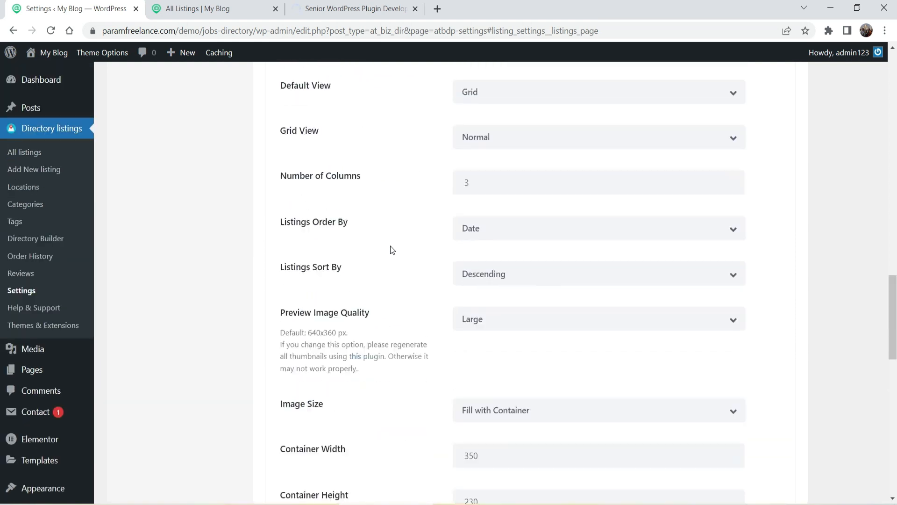
scroll(392, 250, "up", 10)
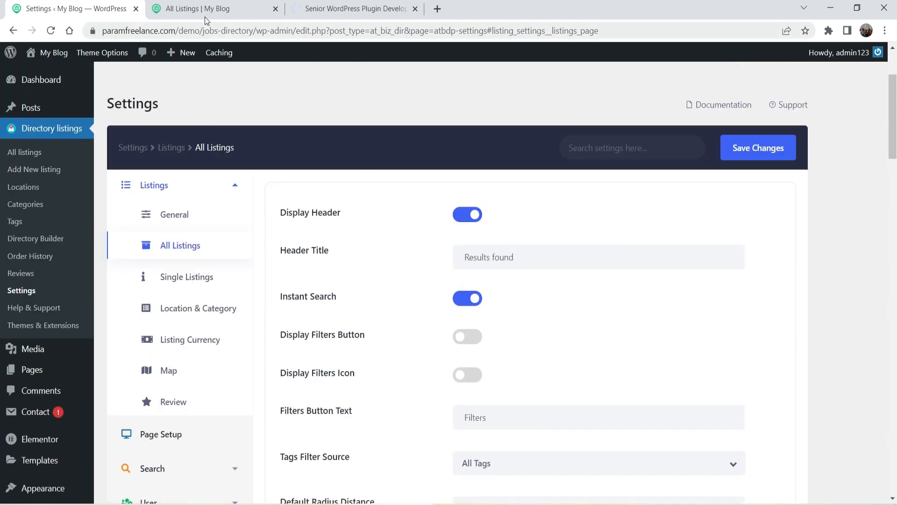
left_click(204, 11)
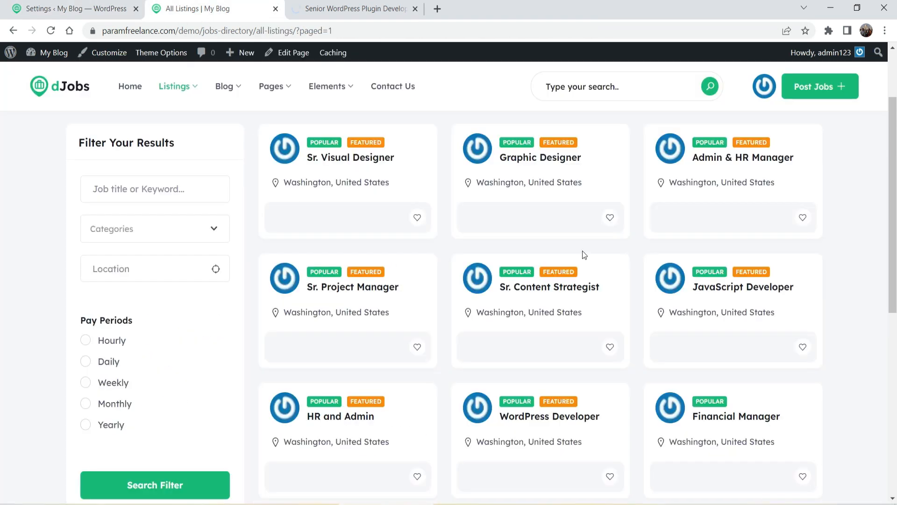
Open the Single Listings settings and compare the single listing view restrictions with the job titles on the All Listings page
left_click(50, 8)
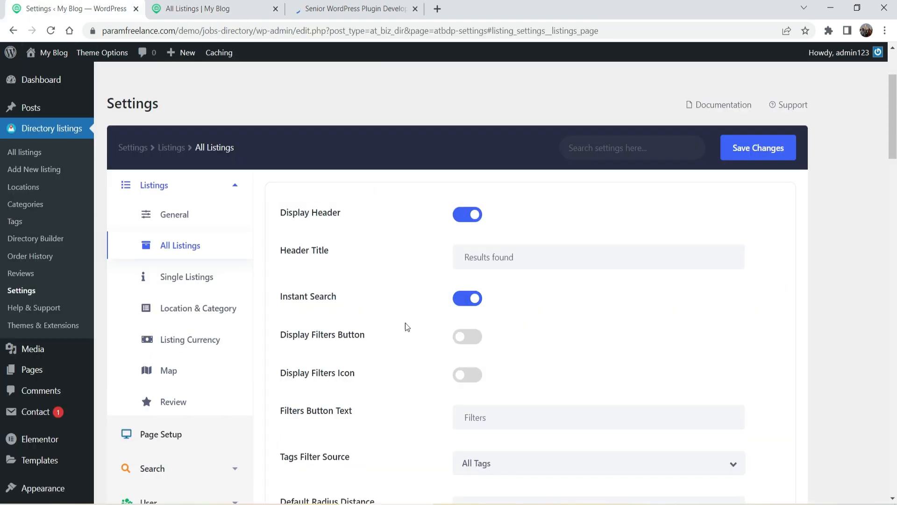
left_click(191, 280)
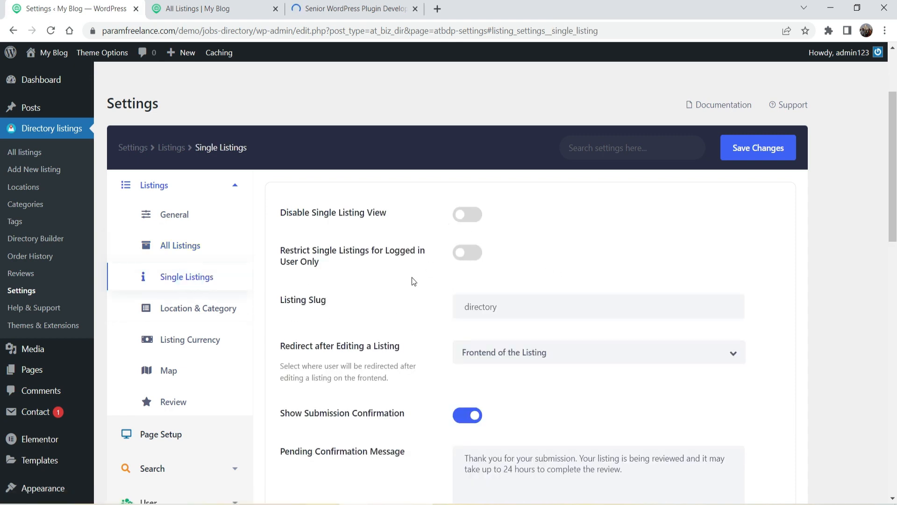
left_click(208, 13)
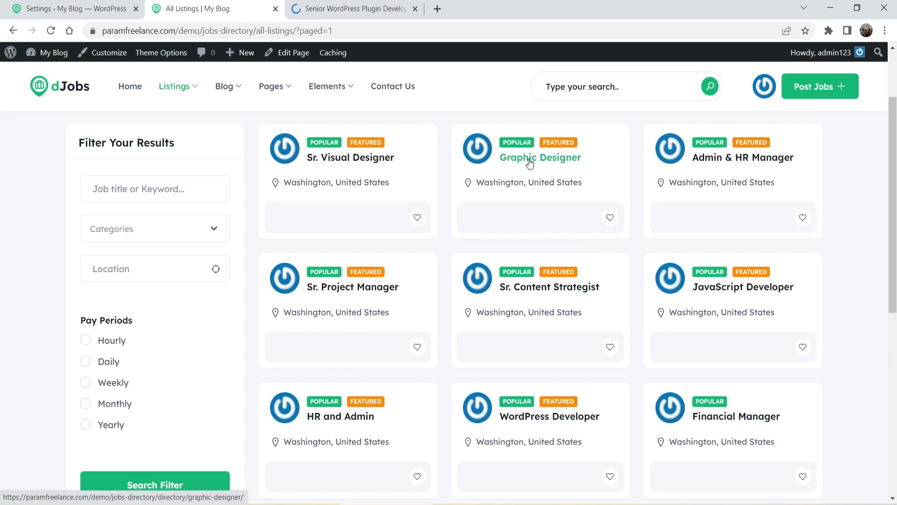
left_click(117, 10)
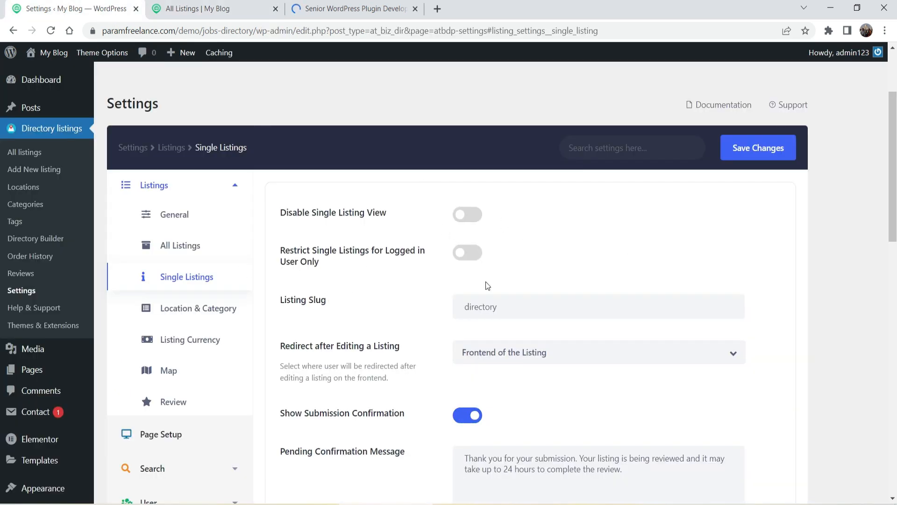
Compare the Listing Slug setting with the matching part of the Sr. Visual Designer job page's URL
scroll(450, 263, "down", 3)
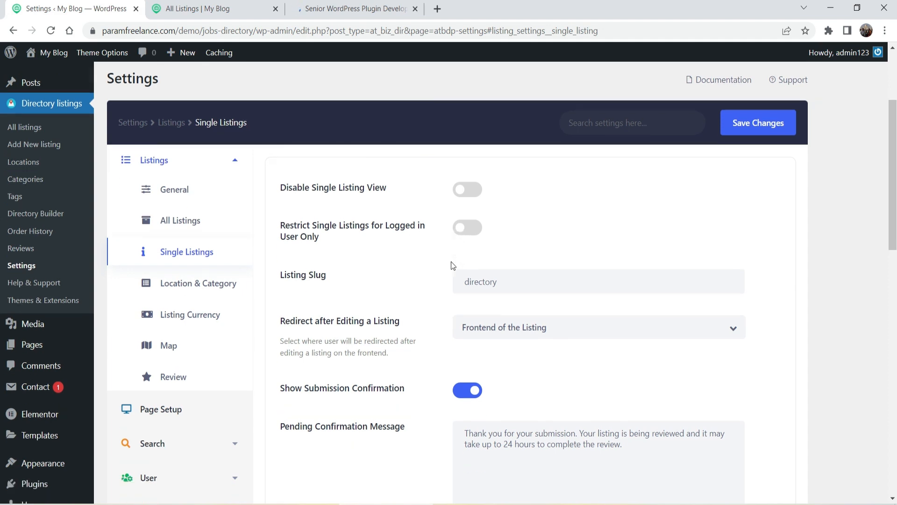
double_click(495, 185)
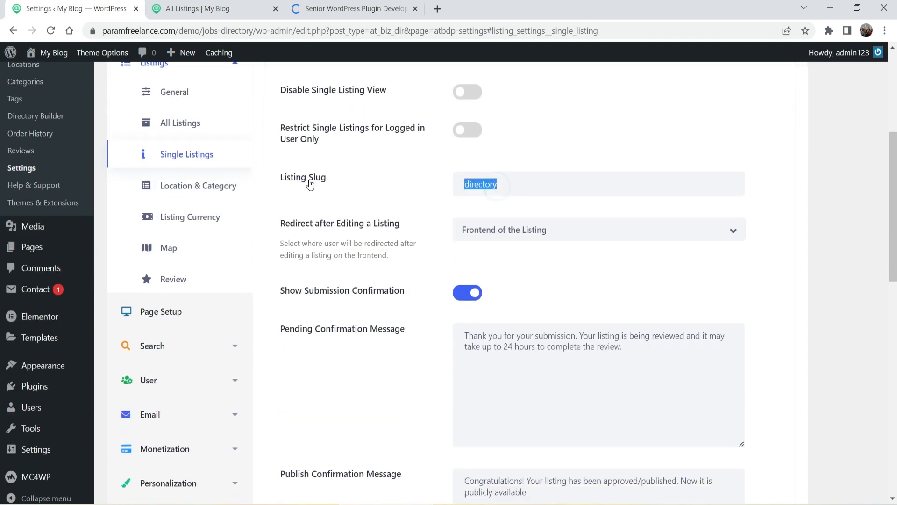
left_click(196, 9)
left_click(348, 9)
left_click(262, 31)
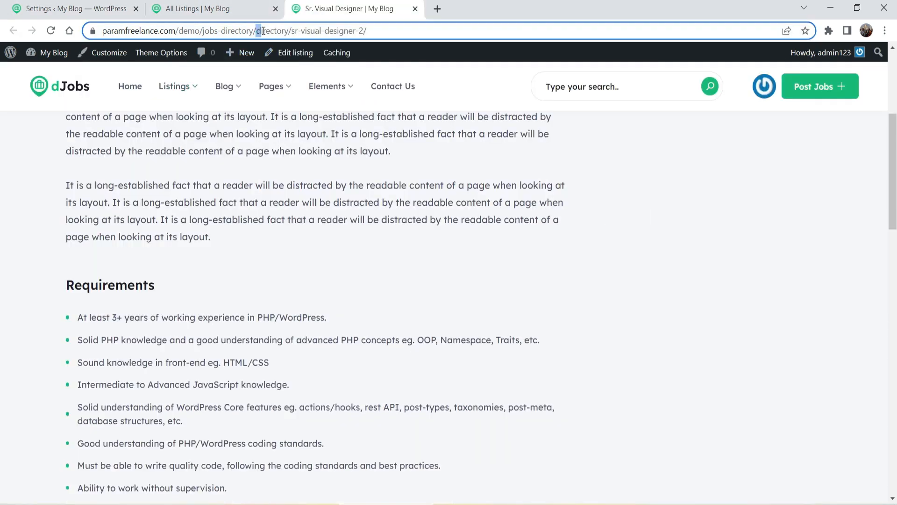
left_click_drag(256, 31, 287, 26)
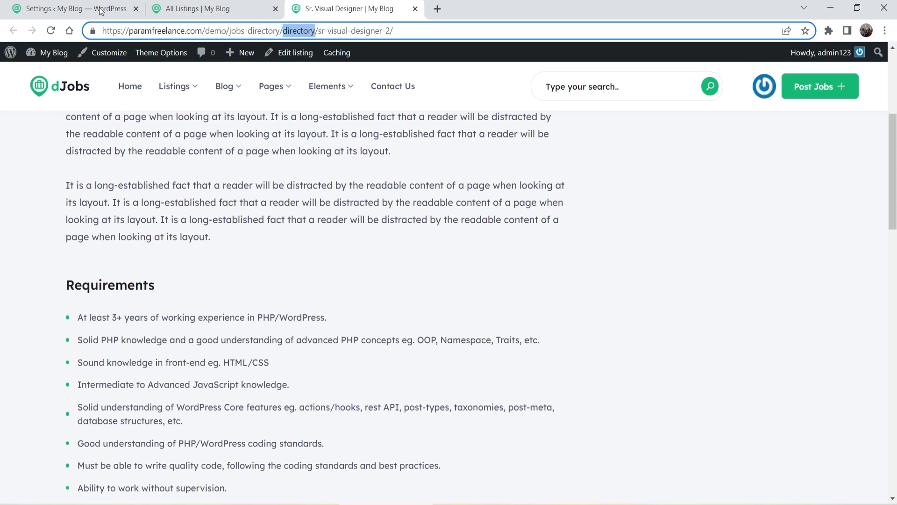
left_click(101, 10)
Review the submission confirmation messages and the remaining image, address, email and related listing options for single listings
scroll(322, 185, "down", 2)
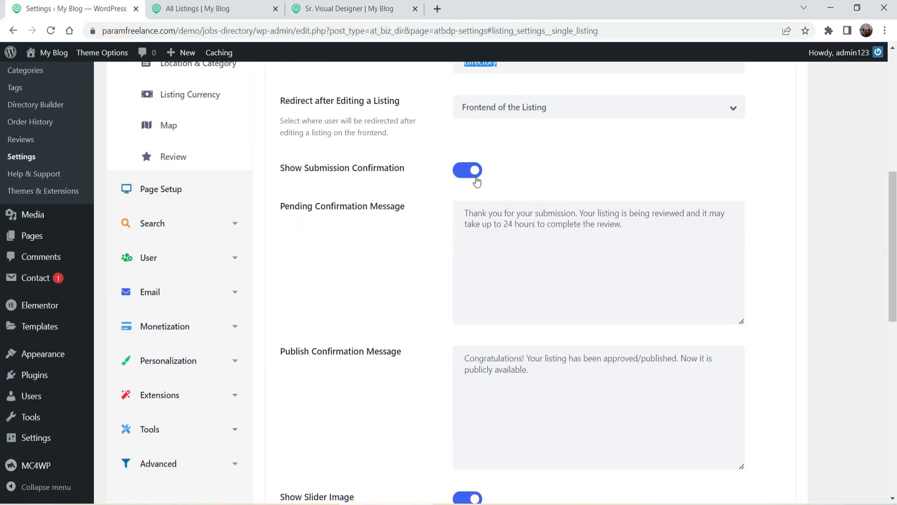
left_click_drag(466, 213, 652, 245)
left_click(652, 244)
scroll(547, 262, "down", 9)
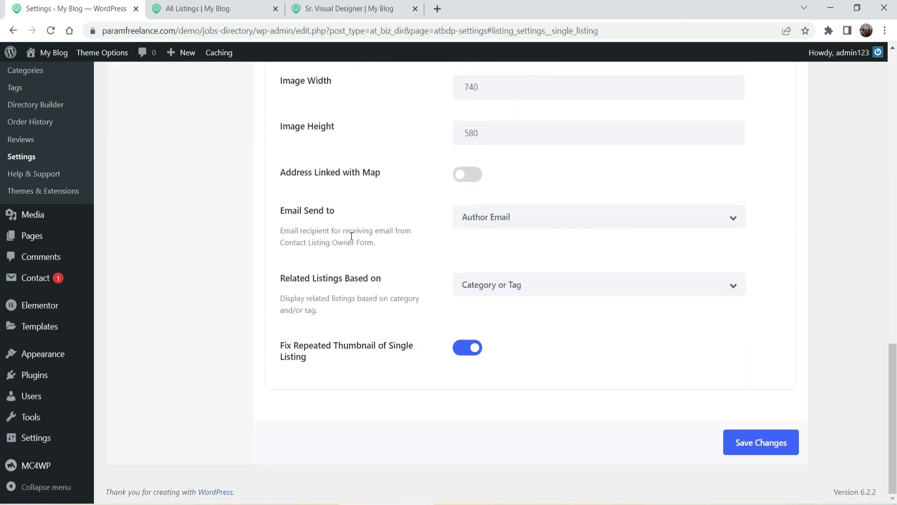
Review the categories page settings and the listing currency name, separator and position settings
scroll(352, 236, "up", 10)
left_click(206, 270)
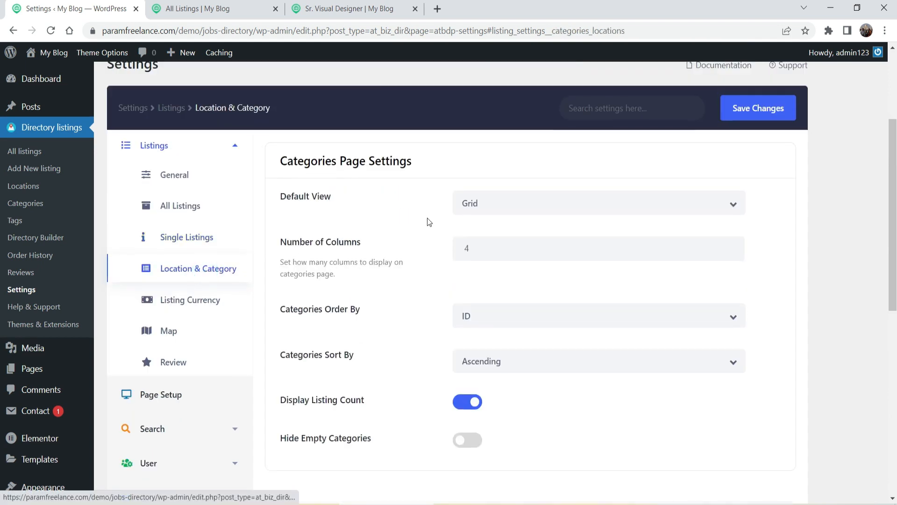
scroll(427, 217, "down", 1)
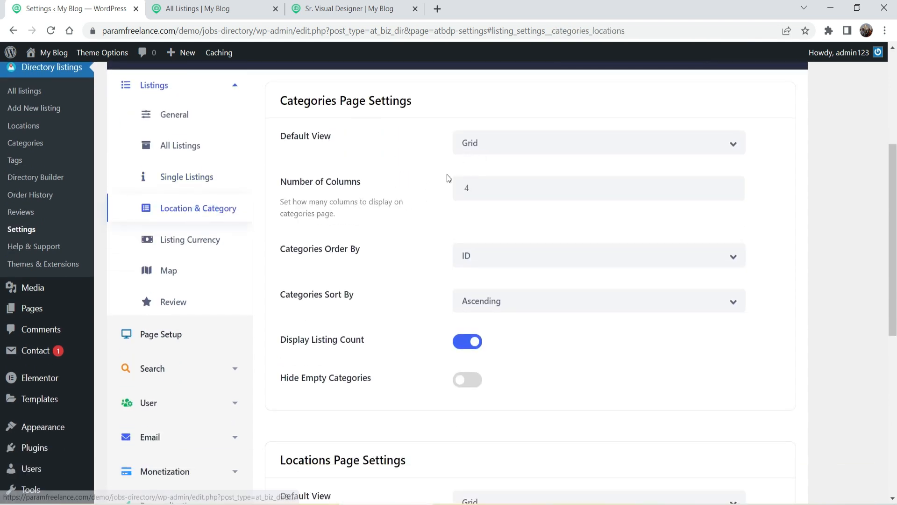
left_click(181, 250)
scroll(559, 251, "down", 2)
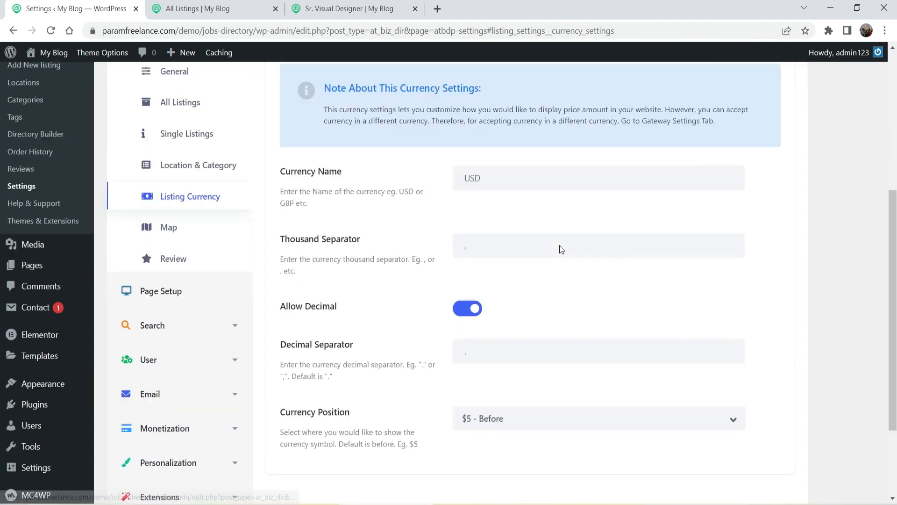
left_click_drag(506, 121, 412, 122)
left_click(395, 152)
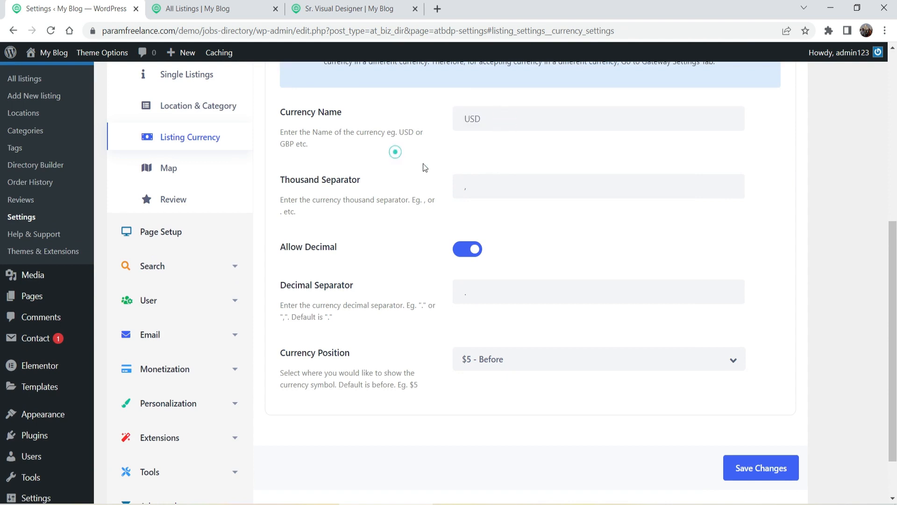
Review the map provider and default location settings, and the owner, guest and approval options for reviews
left_click(166, 168)
scroll(450, 242, "up", 3)
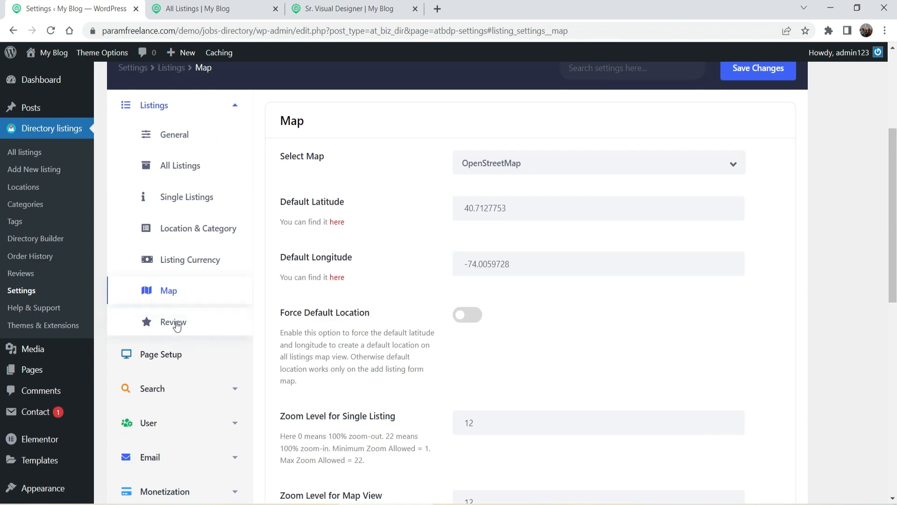
left_click(175, 321)
scroll(415, 224, "down", 5)
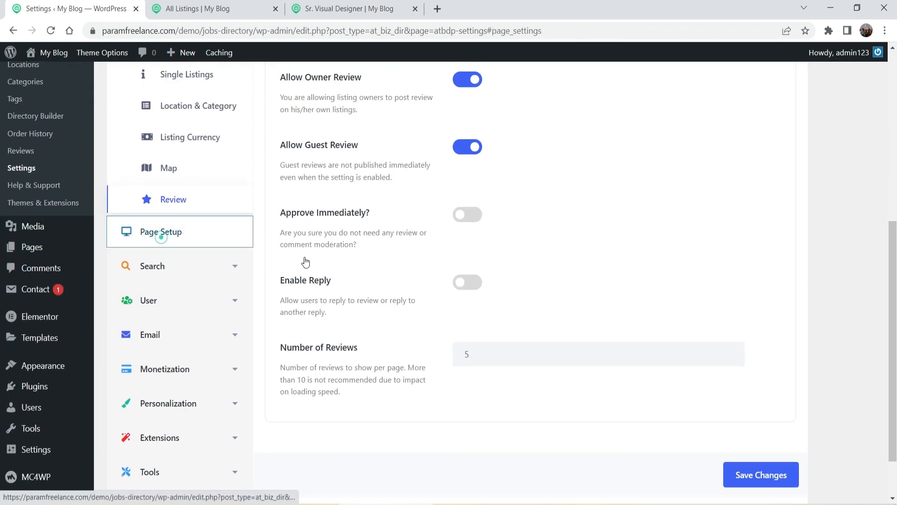
Review the Page Setup assignments and shortcodes, including the pages available for the Add Listing Page
left_click(173, 233)
scroll(346, 296, "up", 3)
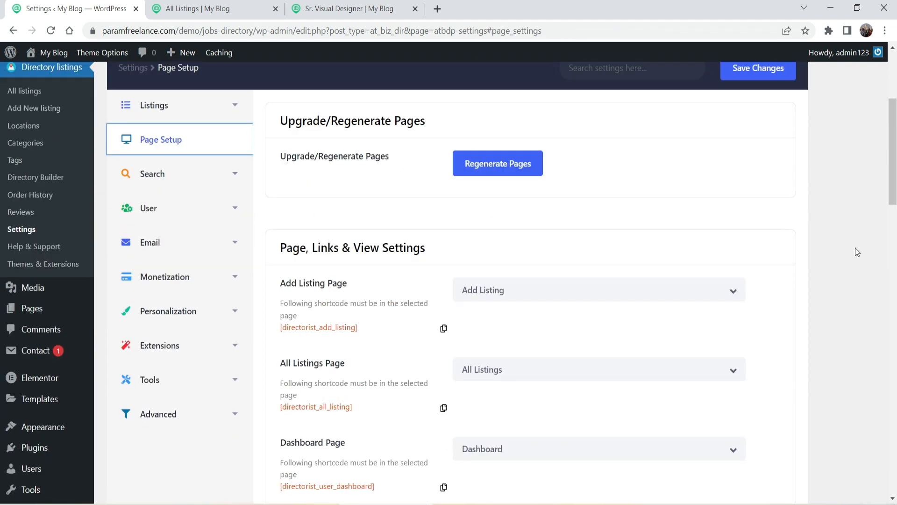
scroll(855, 248, "down", 4)
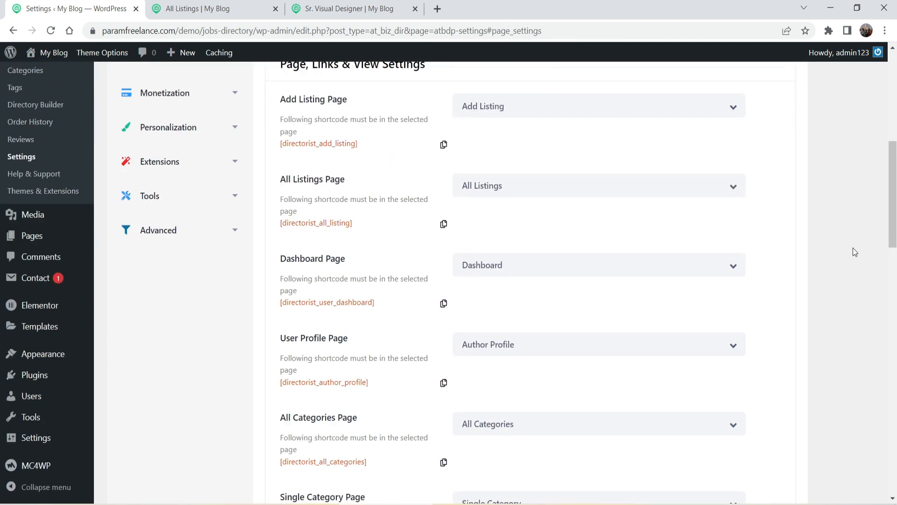
left_click(499, 116)
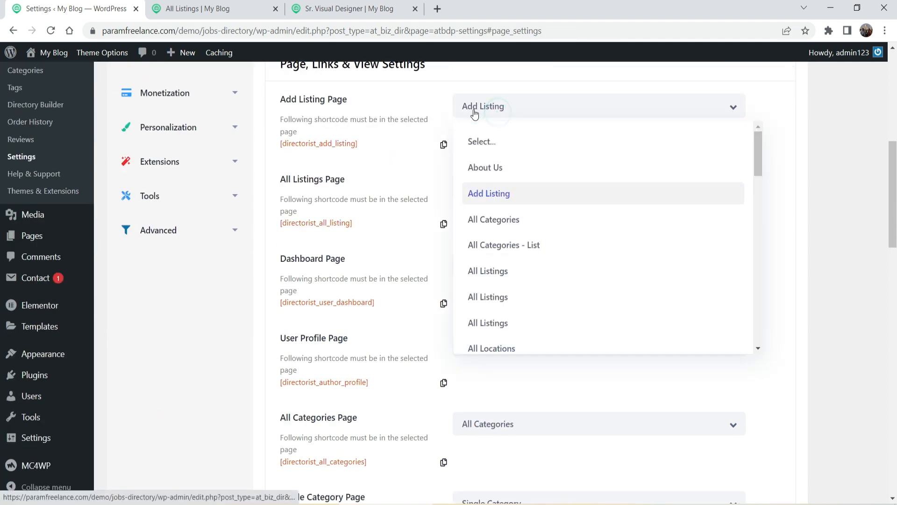
left_click(280, 193)
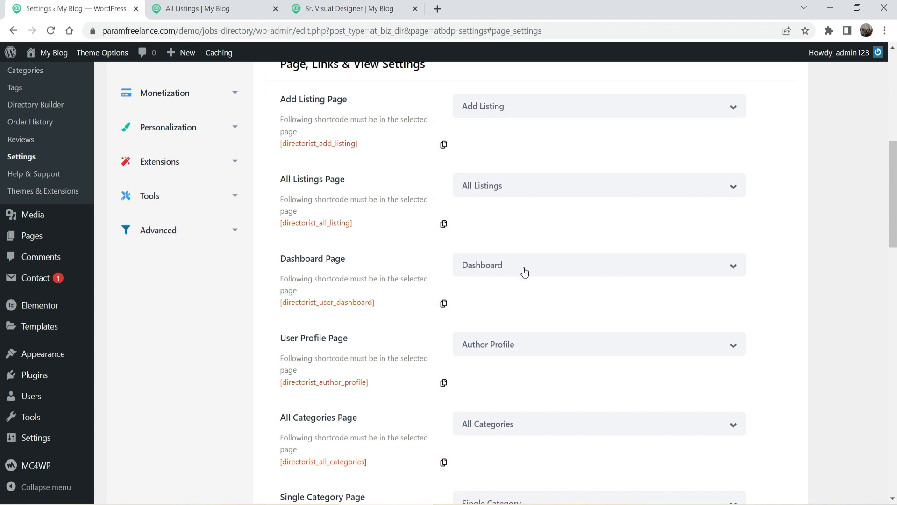
scroll(523, 271, "down", 8)
scroll(594, 287, "down", 1)
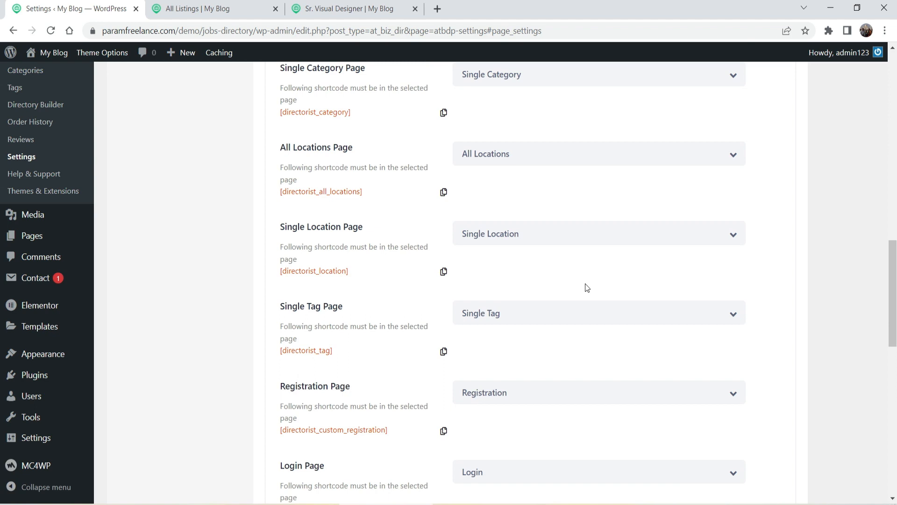
Review the Search Listing settings and compare them with the search bar on the site's home page
scroll(208, 261, "up", 15)
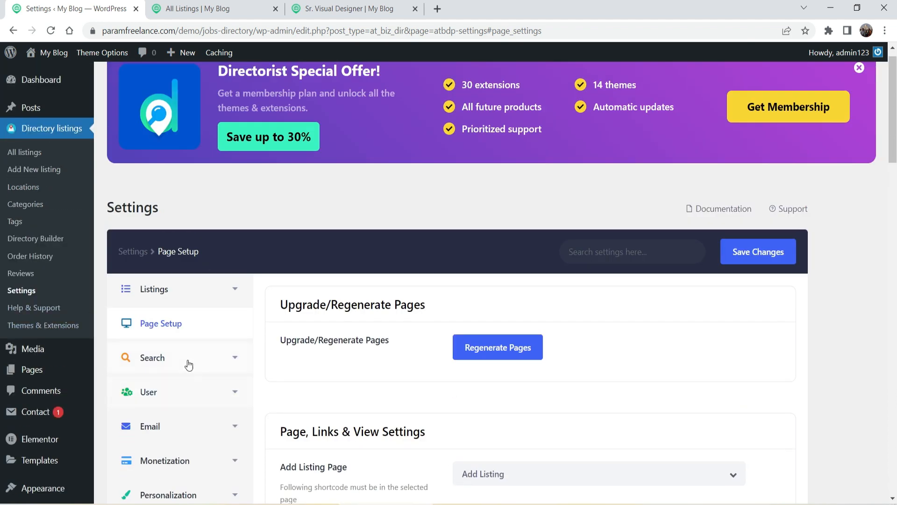
left_click(189, 365)
scroll(340, 300, "down", 1)
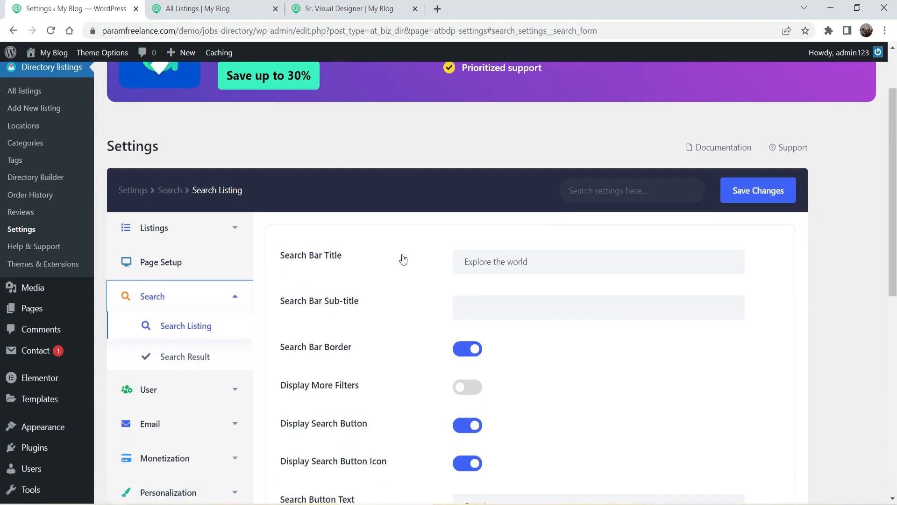
scroll(513, 204, "down", 1)
left_click(208, 9)
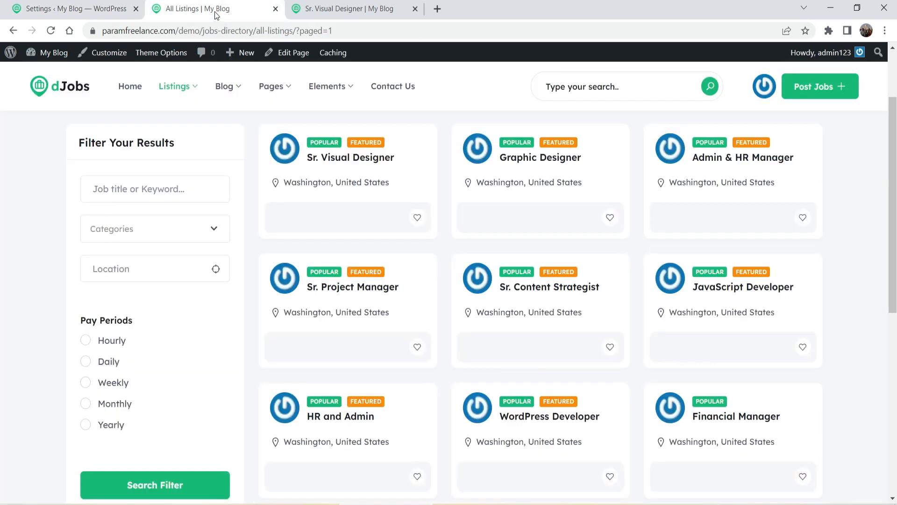
left_click(332, 12)
left_click(131, 88)
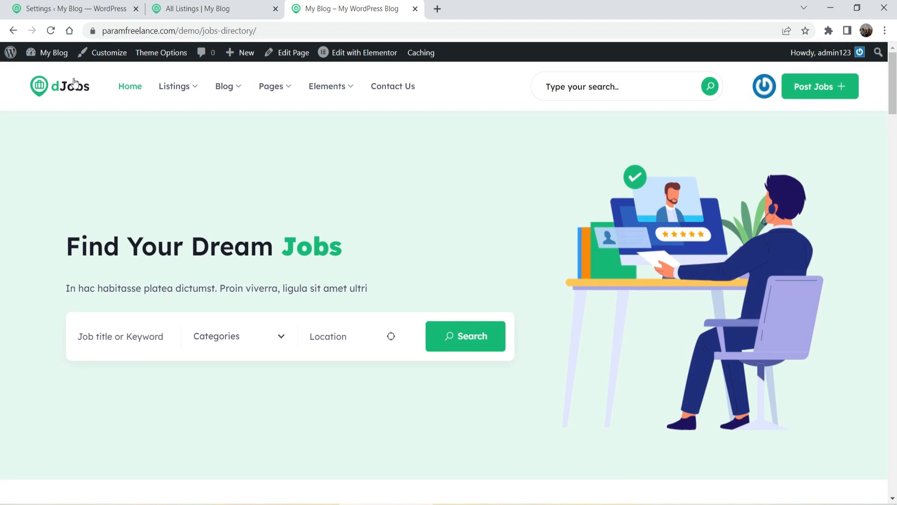
left_click(74, 16)
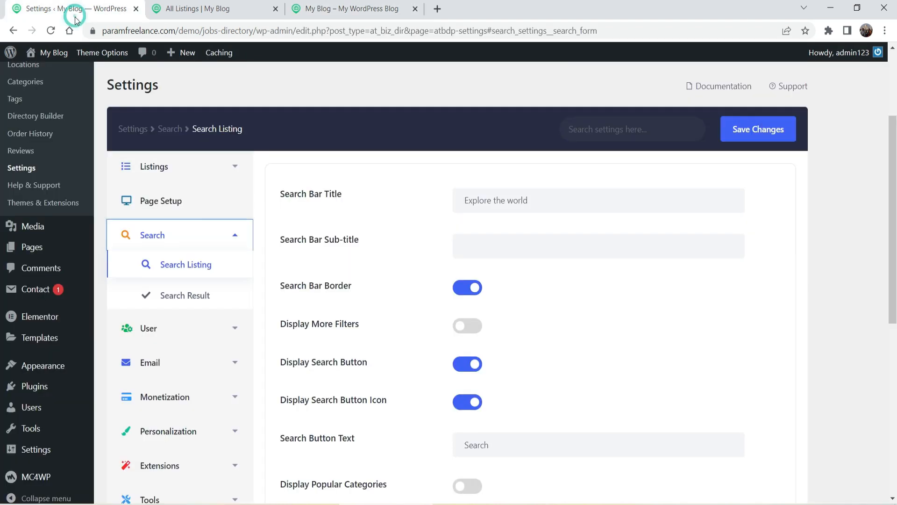
left_click(192, 263)
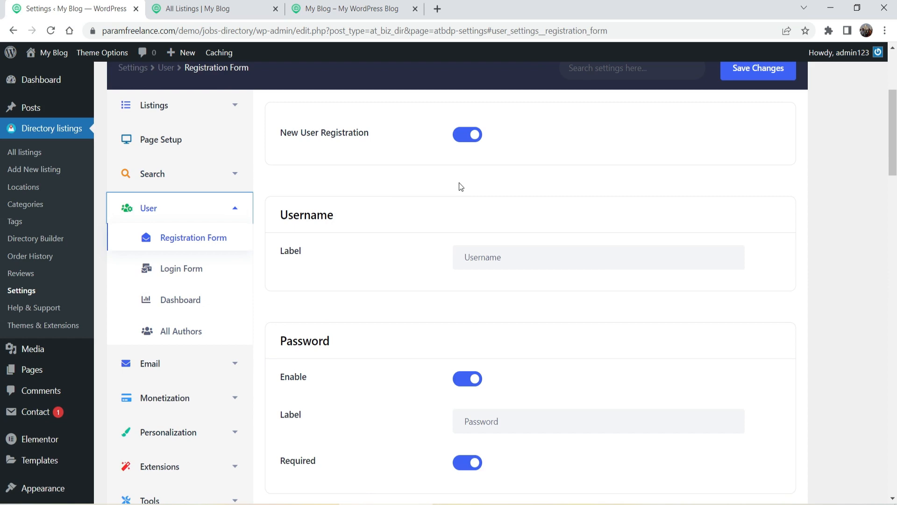
Review the user registration form fields and the general email sender, admin address and notification settings
scroll(181, 304, "down", 1)
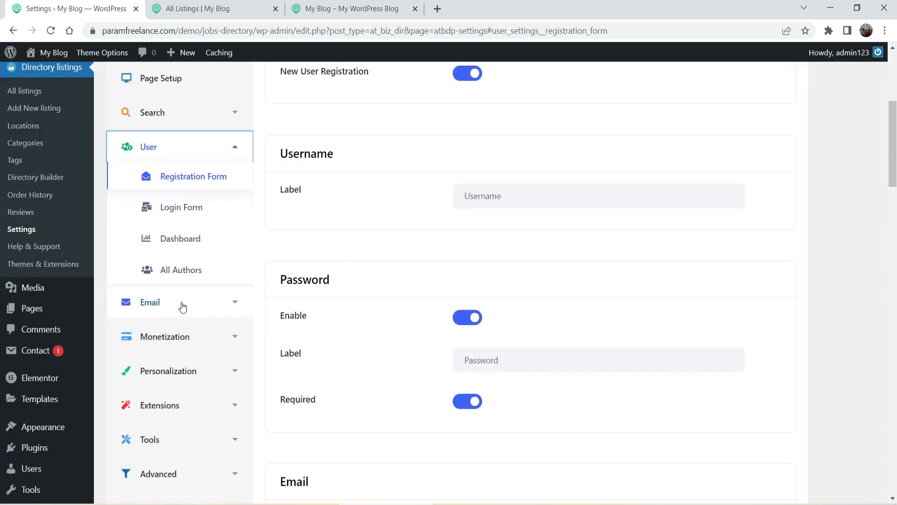
left_click(180, 304)
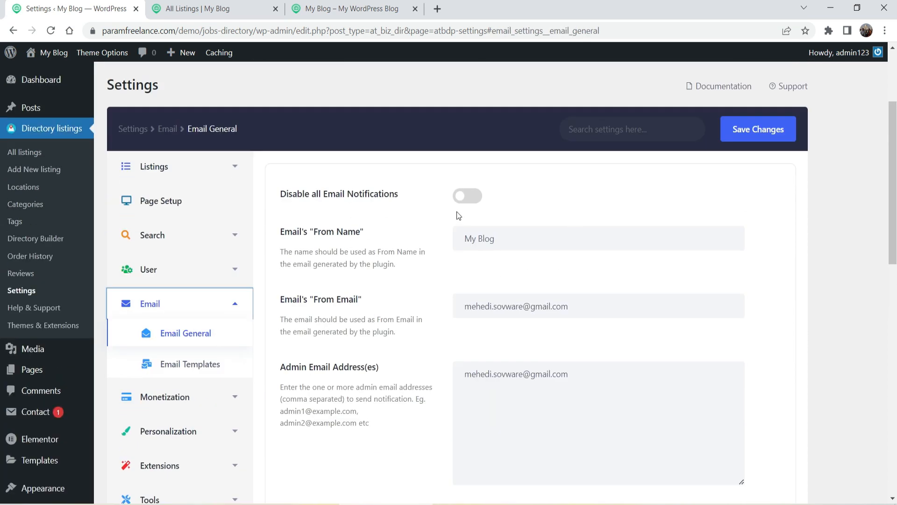
triple_click(515, 238)
left_click(532, 241)
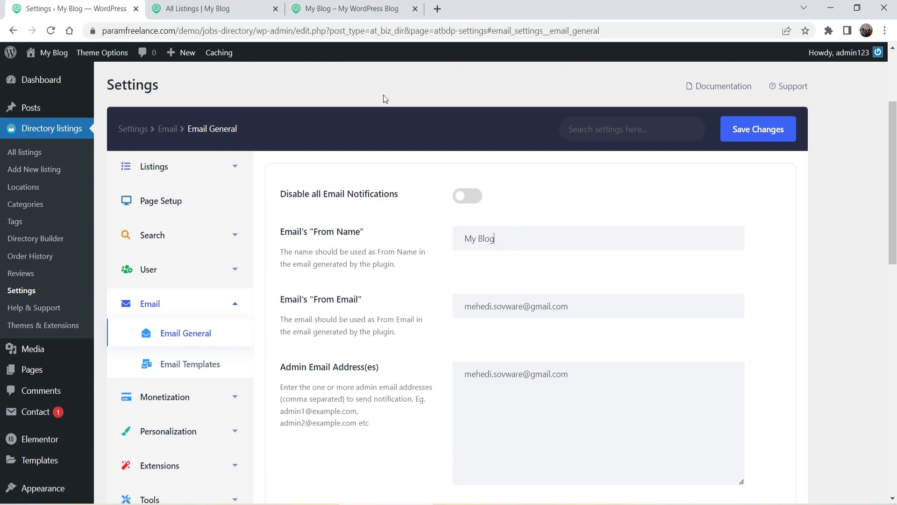
scroll(23, 458, "down", 4)
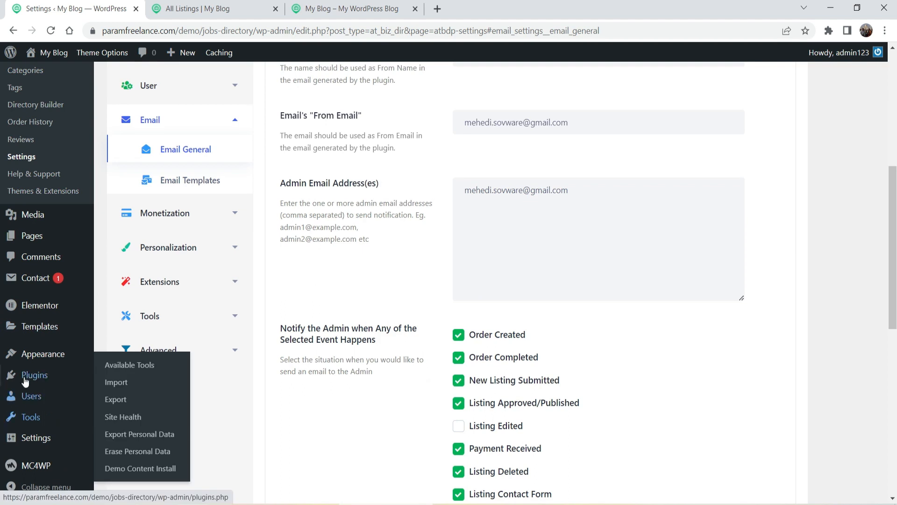
Open the WordPress General Settings in a new tab and enter Param Freelance as the site title
mouse_move(35, 438)
right_click(123, 369)
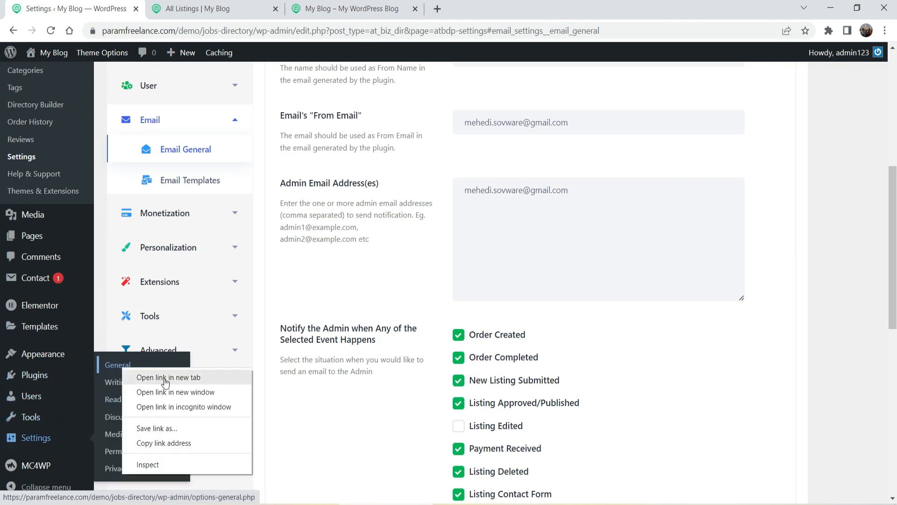
left_click(145, 374)
key("ctrl+Tab")
triple_click(326, 182)
type(":a")
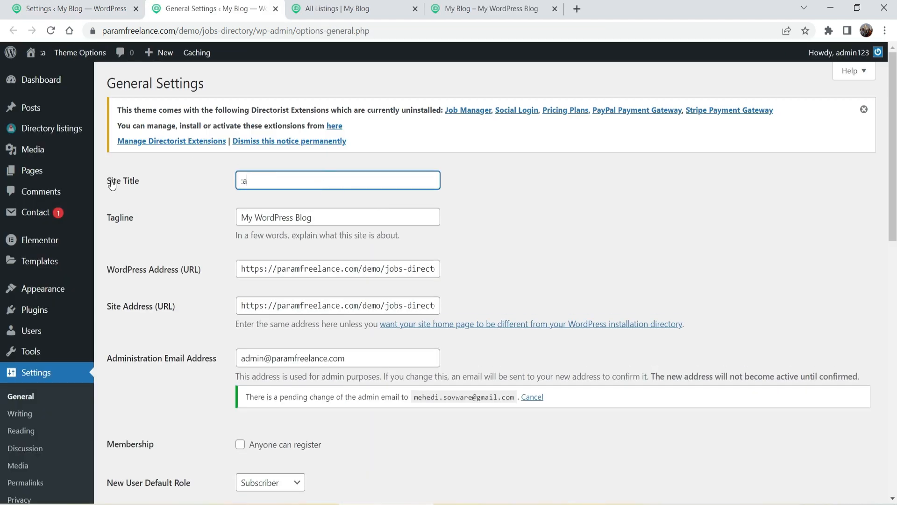
type("ram Jobs")
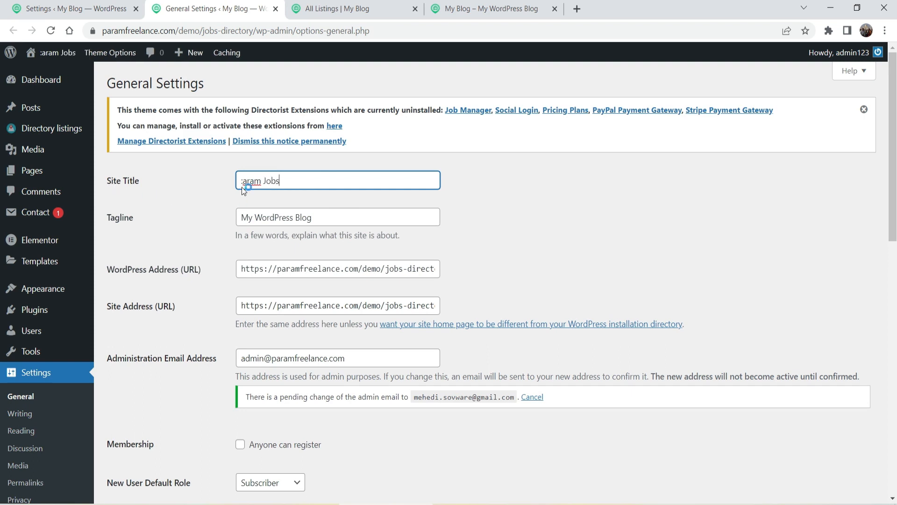
left_click_drag(305, 181, 223, 180)
type("Param Freelance")
left_click(682, 202)
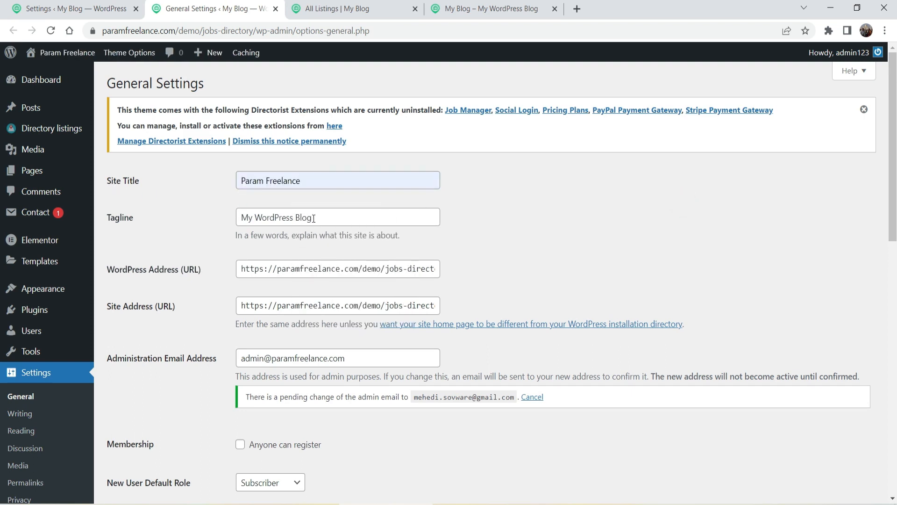
Clear the site's tagline and save the general settings
left_click_drag(314, 218, 156, 220)
key("BackSpace")
left_click(630, 254)
scroll(498, 287, "down", 7)
scroll(498, 287, "down", 4)
left_click(145, 441)
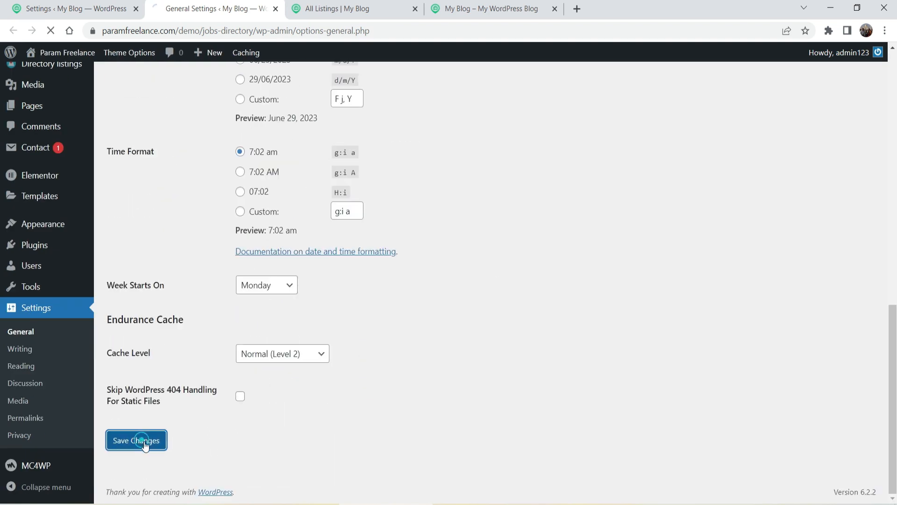
Return to the Directorist email settings and review the From Name, From Email, admin addresses and notification events for the admin and listing owner
left_click(61, 10)
scroll(467, 233, "up", 3)
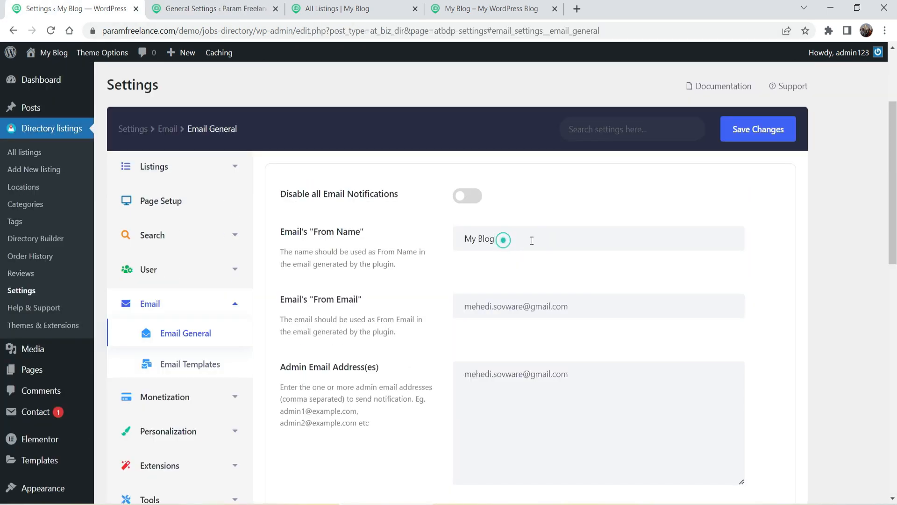
left_click_drag(496, 239, 425, 241)
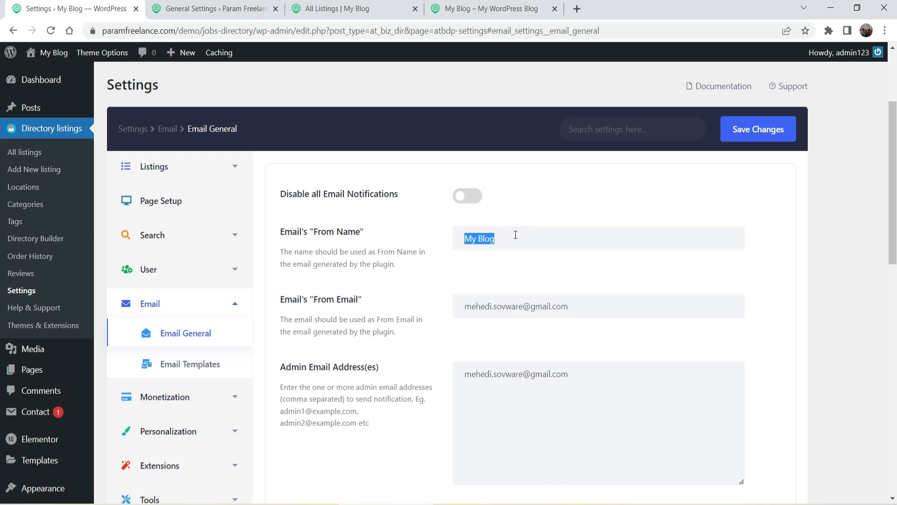
left_click(312, 320)
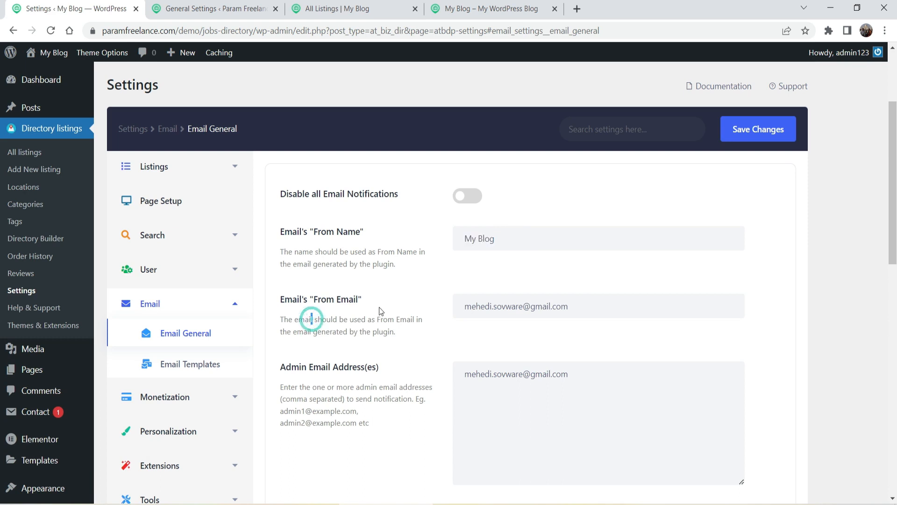
left_click(595, 307)
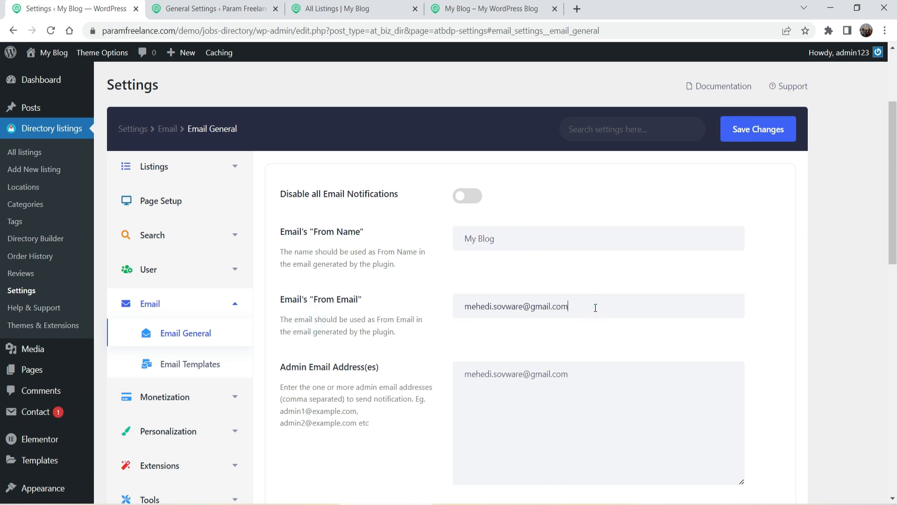
scroll(595, 307, "down", 2)
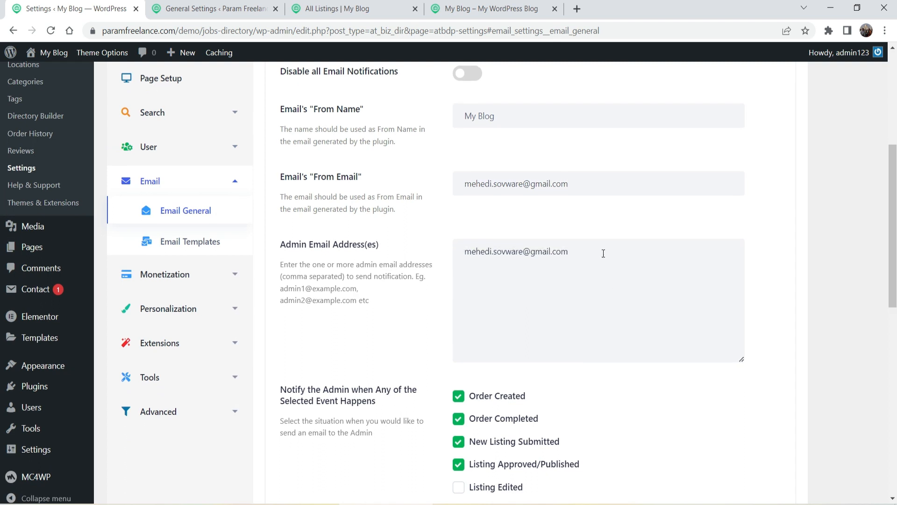
scroll(604, 253, "down", 3)
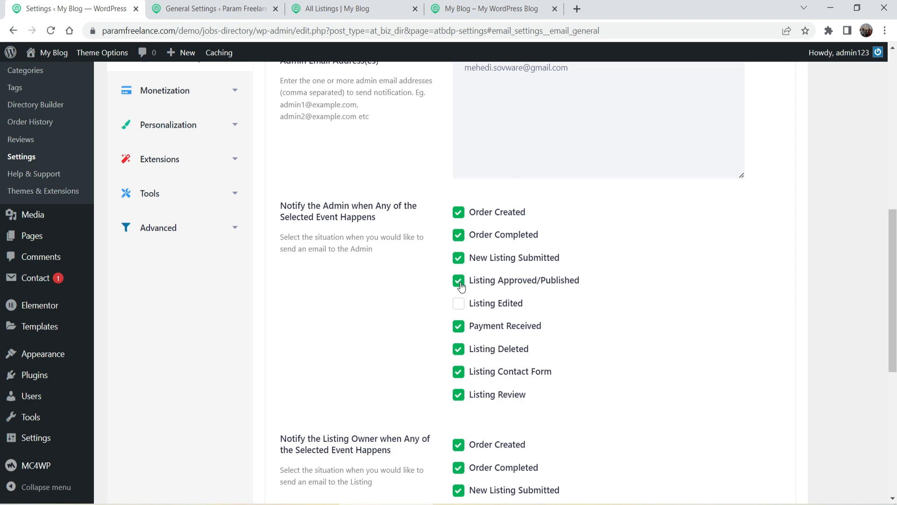
scroll(540, 308, "down", 4)
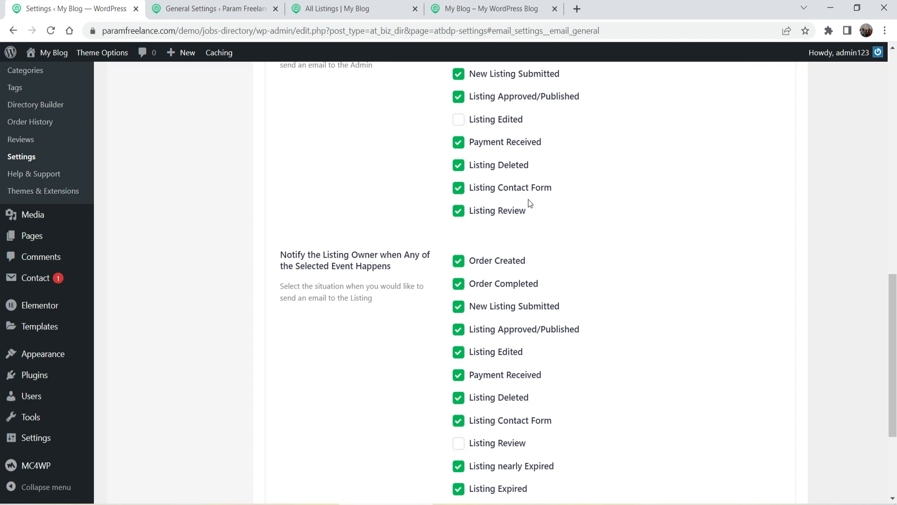
scroll(649, 305, "up", 4)
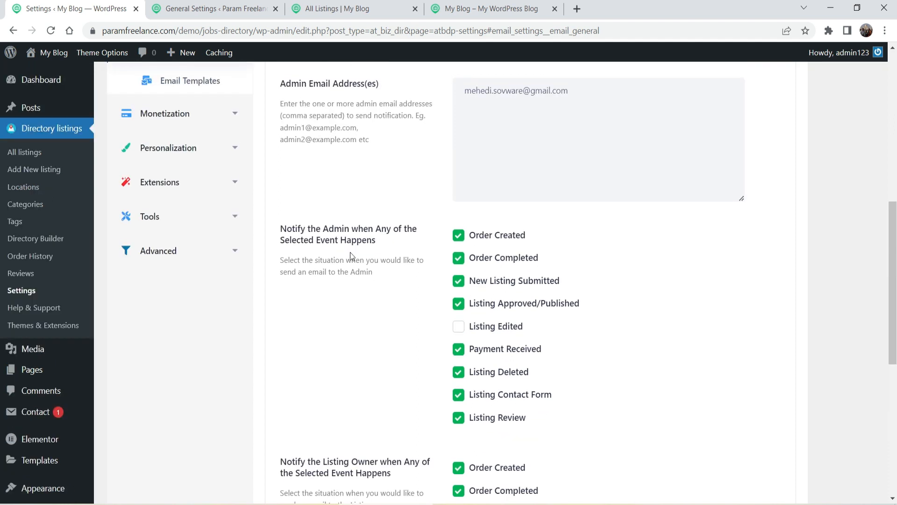
scroll(351, 242, "down", 4)
scroll(360, 243, "up", 7)
Review the Email Templates settings, including the header options, placeholders and the subject and body templates for listing events
left_click(191, 263)
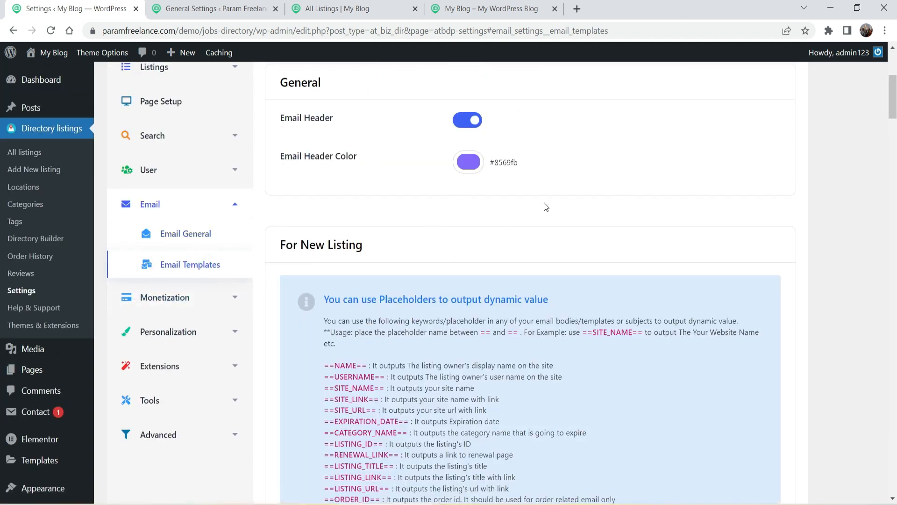
scroll(544, 205, "down", 1)
scroll(547, 215, "down", 2)
scroll(451, 231, "down", 12)
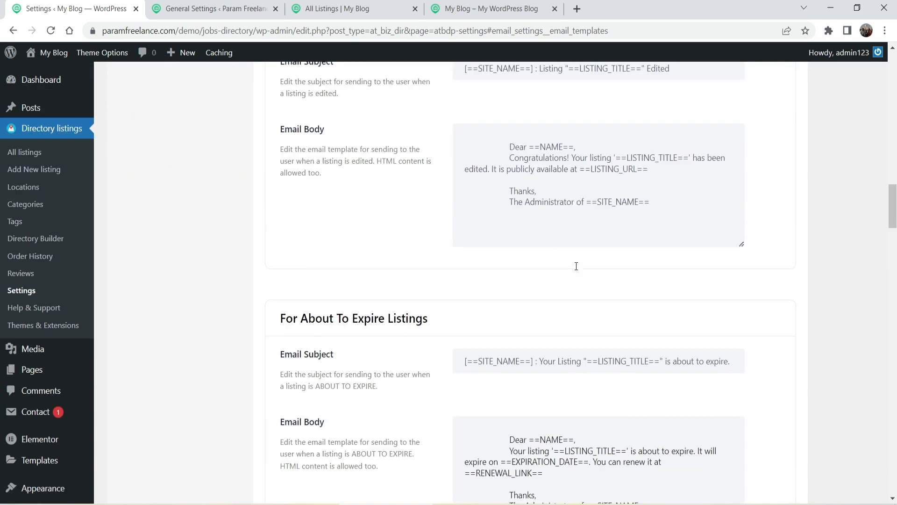
scroll(421, 243, "up", 15)
Review the general Monetization settings, including the monetization feature switch and the Pricing Plans note
left_click(165, 299)
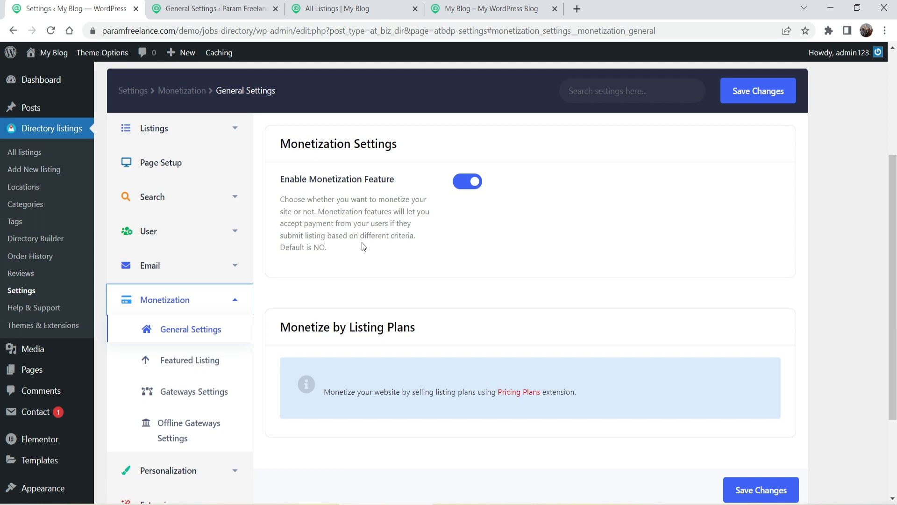
scroll(364, 245, "down", 3)
scroll(472, 259, "up", 4)
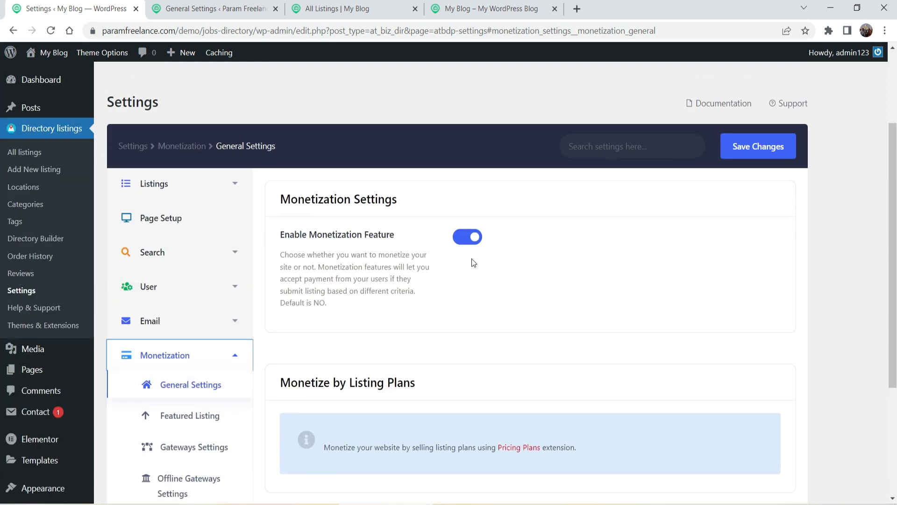
scroll(552, 268, "down", 3)
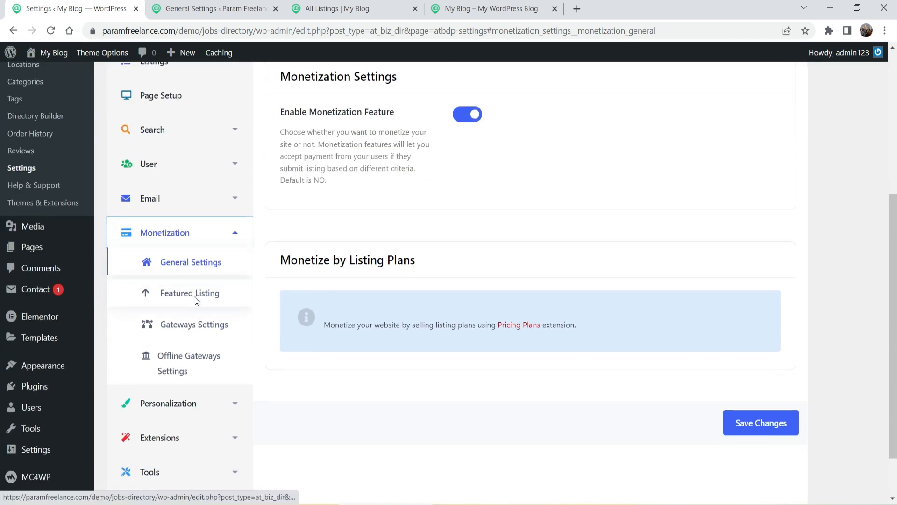
Enable Monetize by Featured Listing to inspect its title, description, price and duration options, and disable it again
left_click(210, 296)
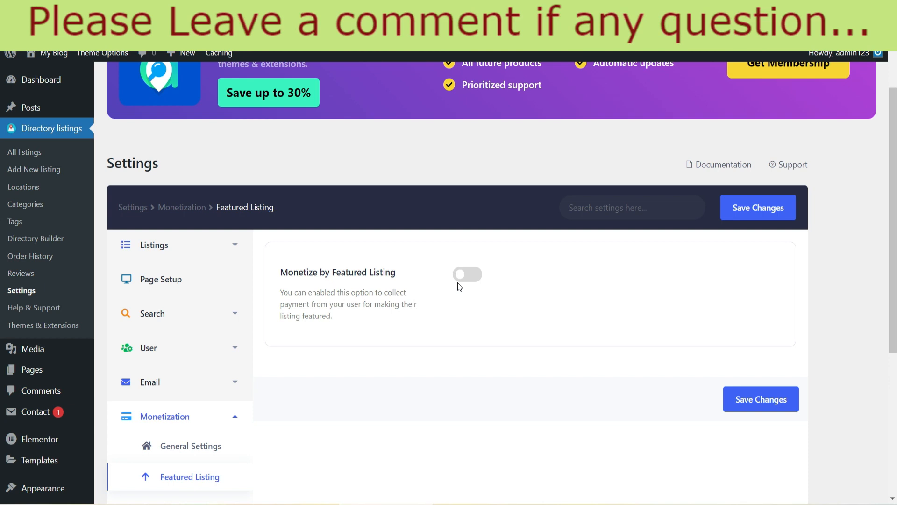
left_click(472, 276)
scroll(513, 304, "down", 4)
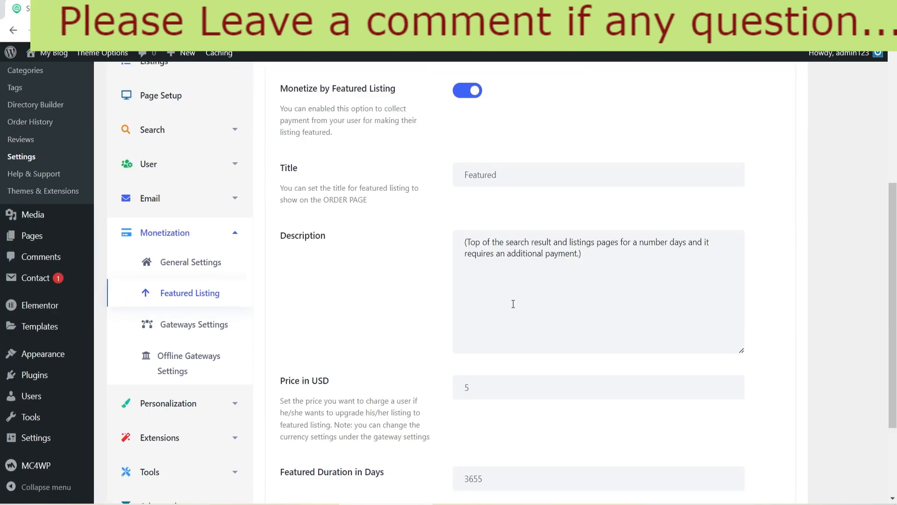
left_click(458, 94)
Deactivate the Bank Transfer (Offline Gateway) in the Gateways Settings and review the currency options
left_click(212, 320)
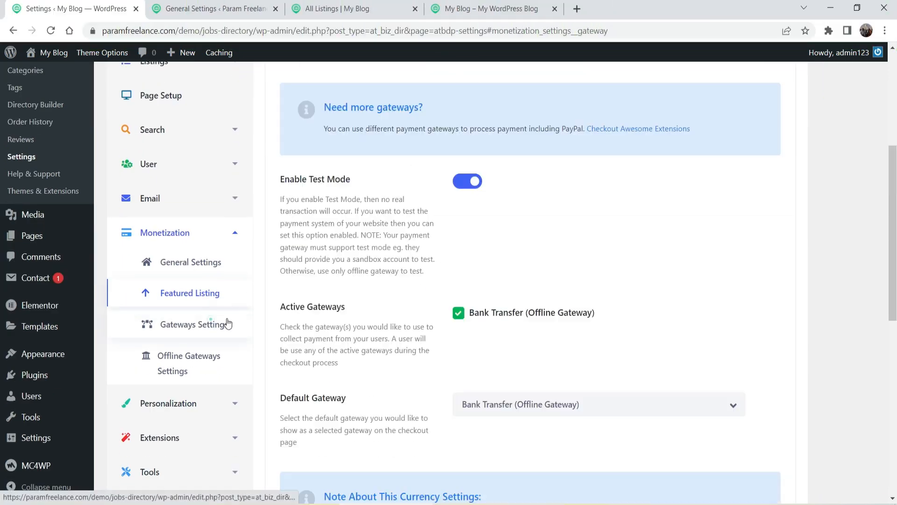
scroll(594, 271, "down", 4)
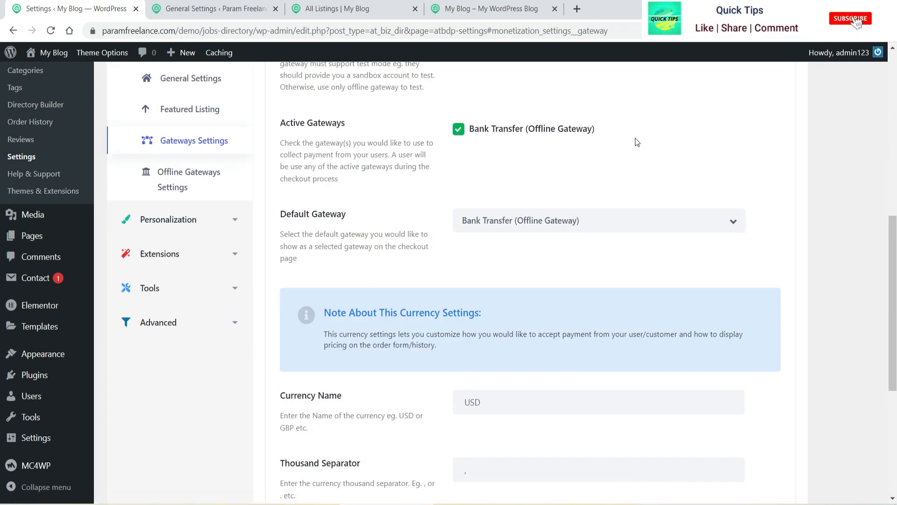
left_click(461, 130)
left_click(460, 130)
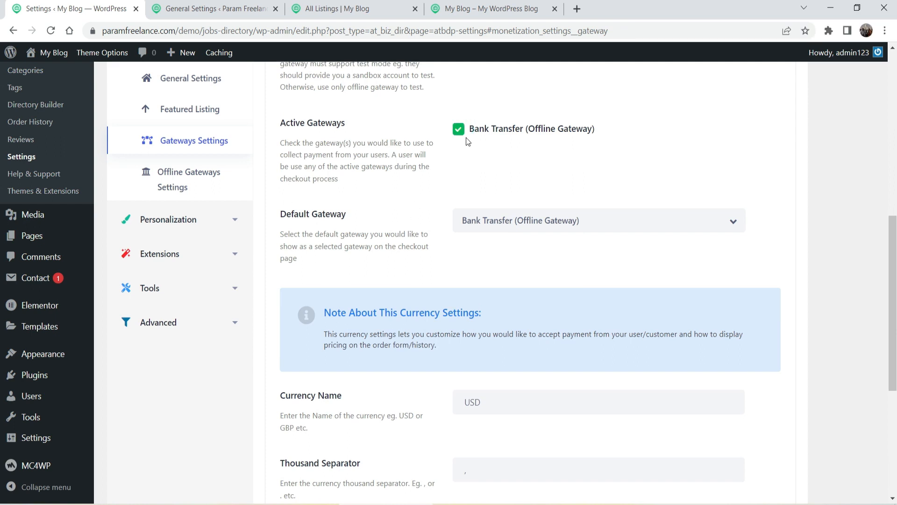
left_click(459, 129)
scroll(420, 268, "down", 4)
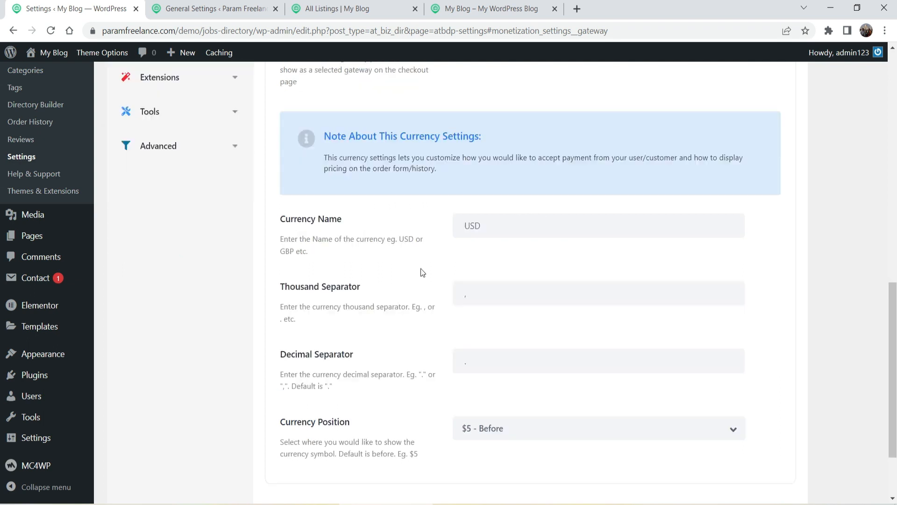
scroll(421, 268, "down", 3)
scroll(553, 355, "up", 9)
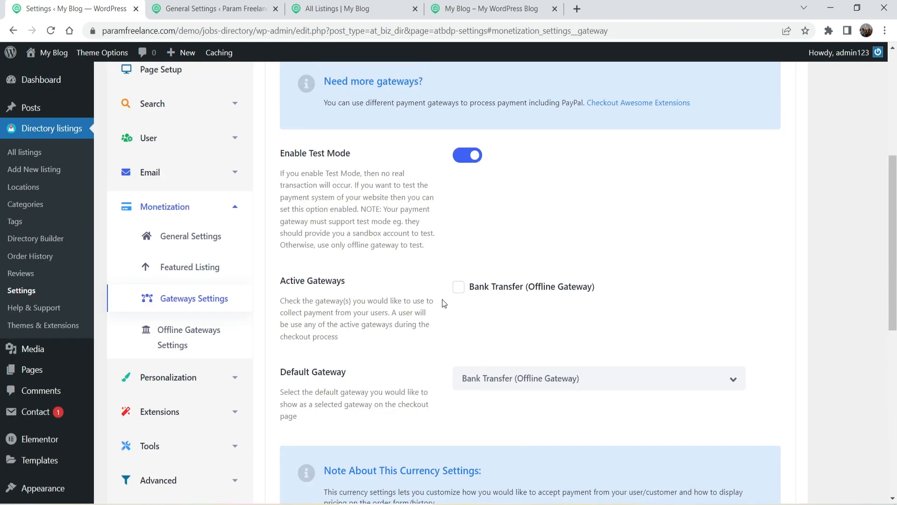
scroll(327, 355, "up", 1)
Review the Offline Gateways Settings for bank transfer and recheck the test mode and active gateway options in Gateways Settings
left_click(201, 391)
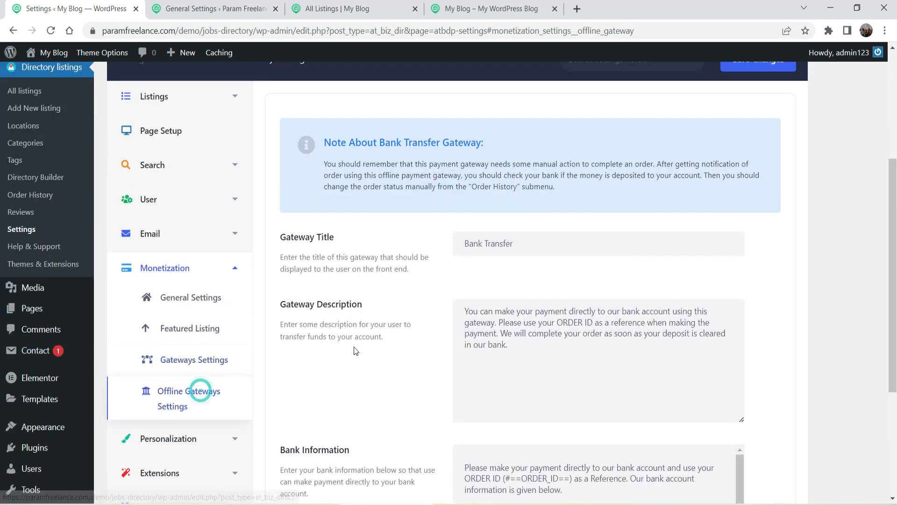
scroll(570, 247, "up", 1)
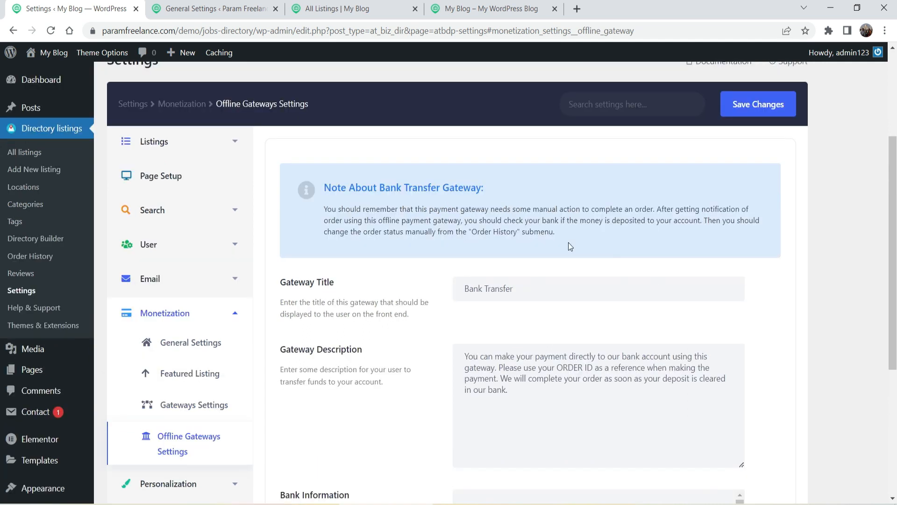
left_click(183, 405)
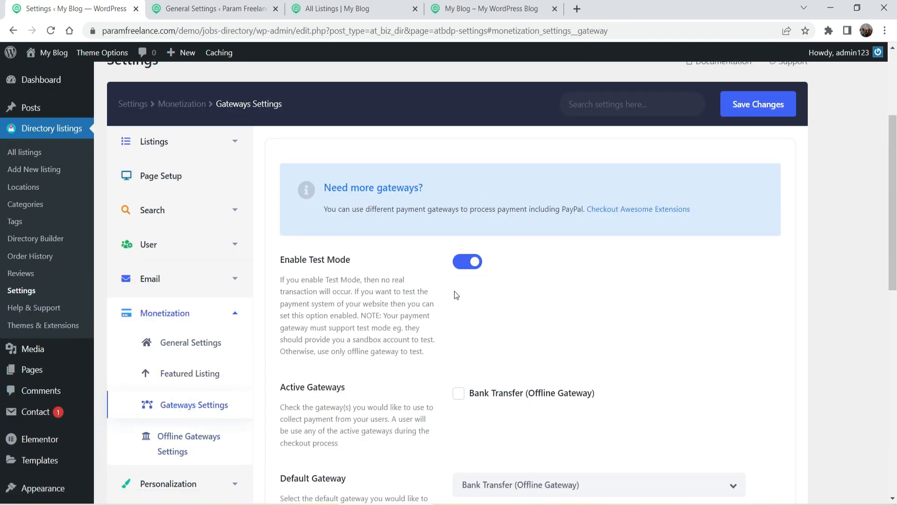
scroll(421, 276, "down", 3)
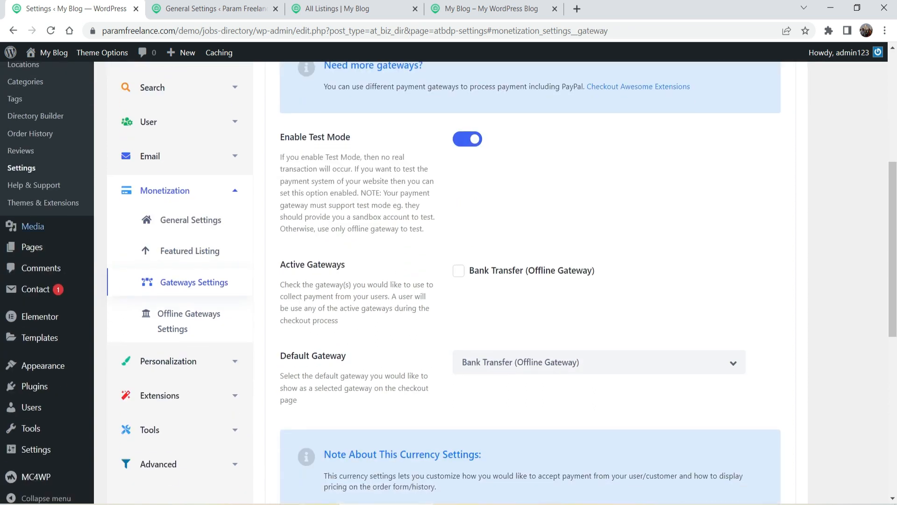
Review the Personalization settings for the Single Listing Template, including its width and padding, and look into the Extensions settings
left_click(193, 373)
scroll(533, 260, "down", 4)
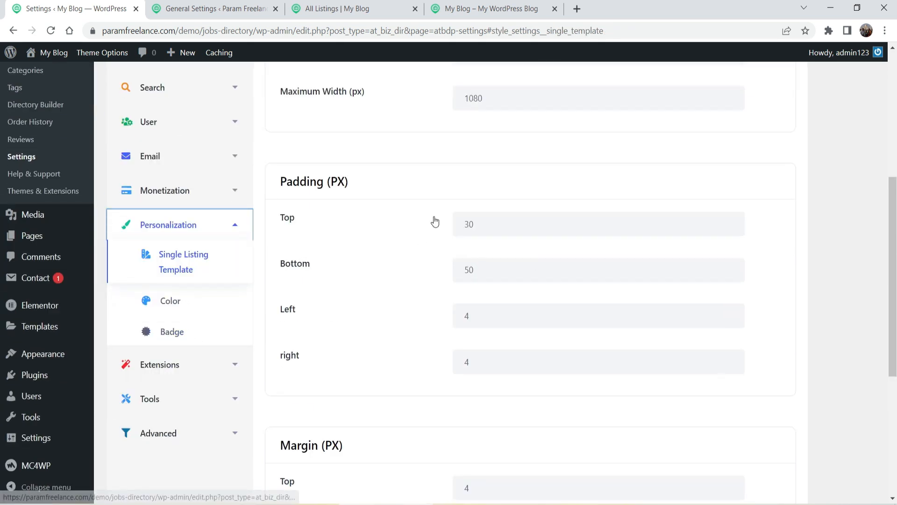
left_click(180, 364)
Review the directory Tools settings: Announcement, Listings Import/Export and Settings Import/Export
left_click(175, 411)
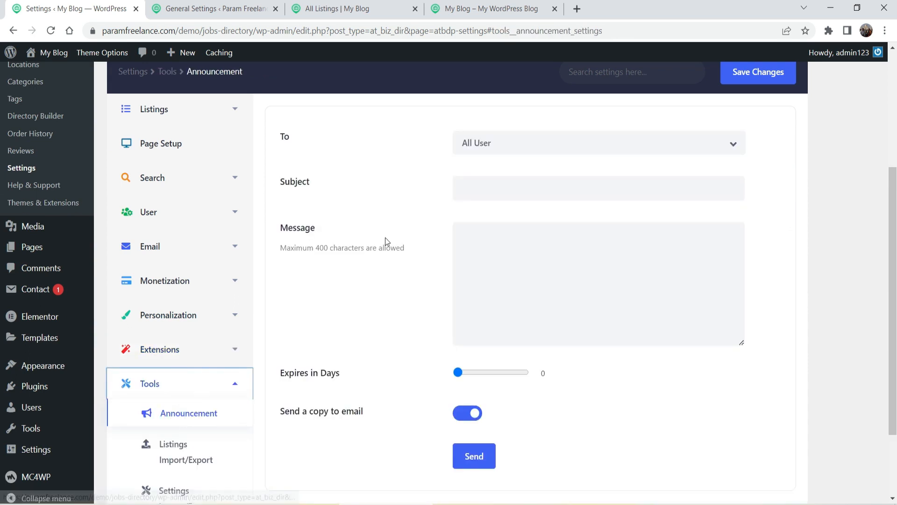
scroll(176, 344, "down", 2)
scroll(337, 313, "up", 4)
scroll(322, 299, "down", 4)
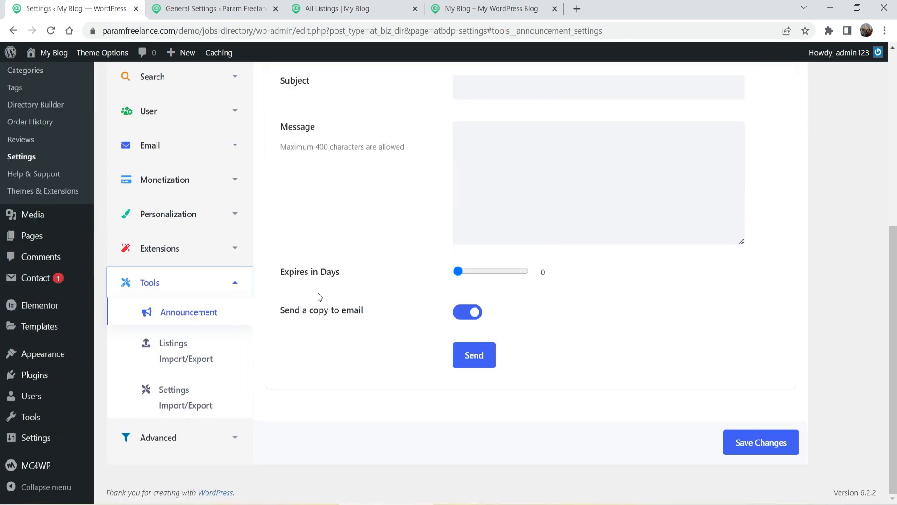
left_click(189, 354)
scroll(467, 289, "up", 3)
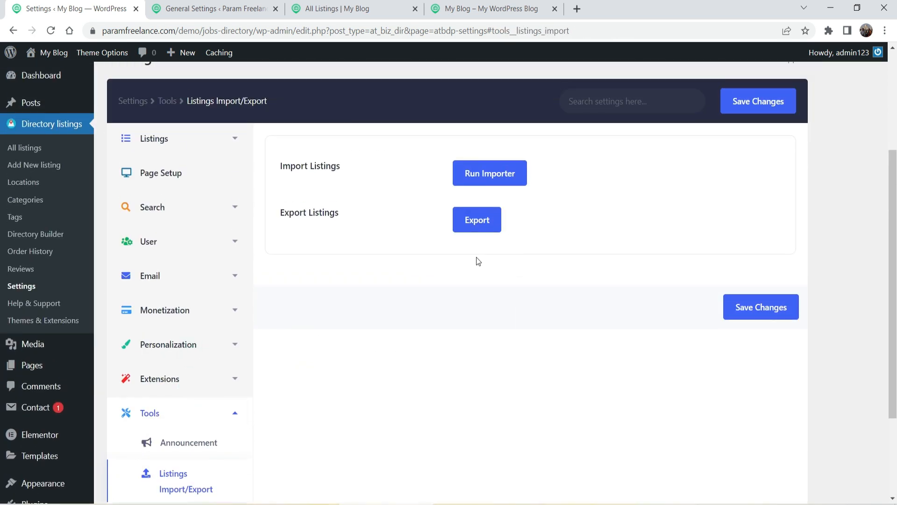
scroll(327, 290, "down", 3)
left_click(191, 413)
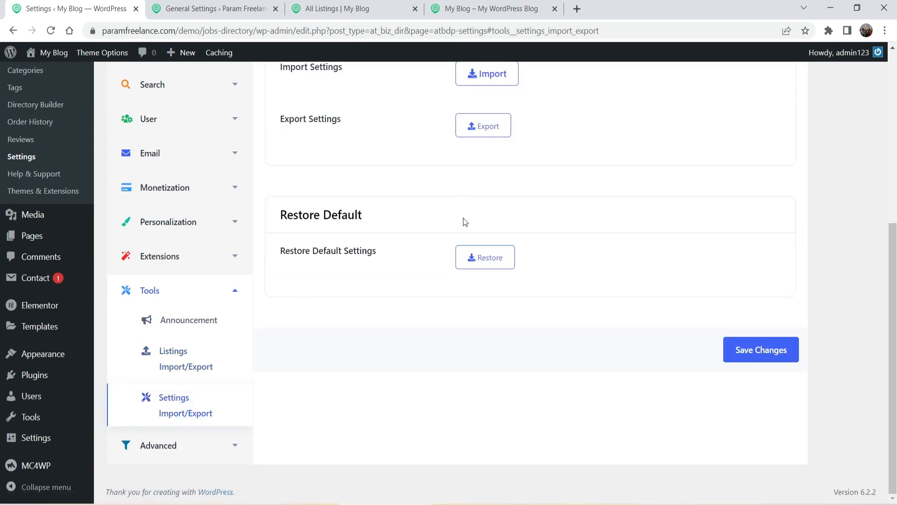
Review the Advanced Title & Meta (SEO) fields for the directory pages
left_click(188, 444)
scroll(290, 256, "down", 2)
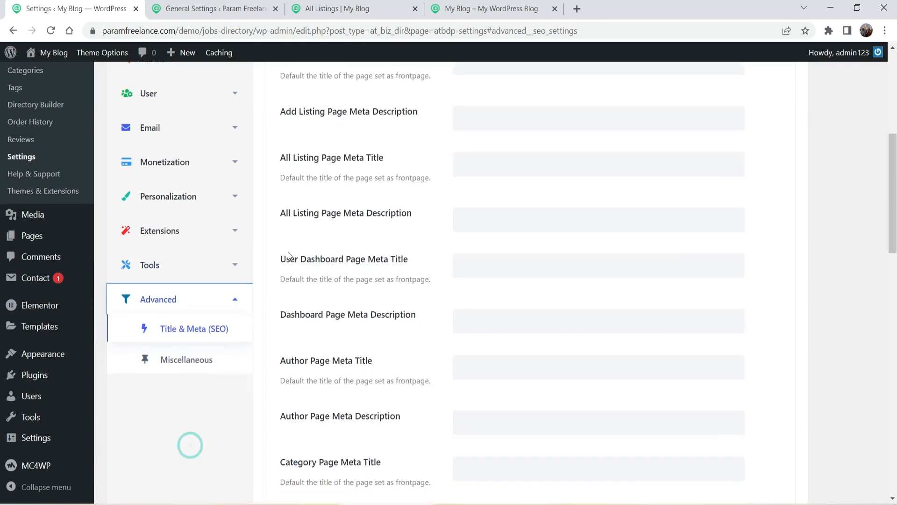
scroll(629, 271, "up", 3)
Open Themes & Extensions, connect the Directorist account with its email and password, and dismiss the browser's offer to save the password
left_click(63, 329)
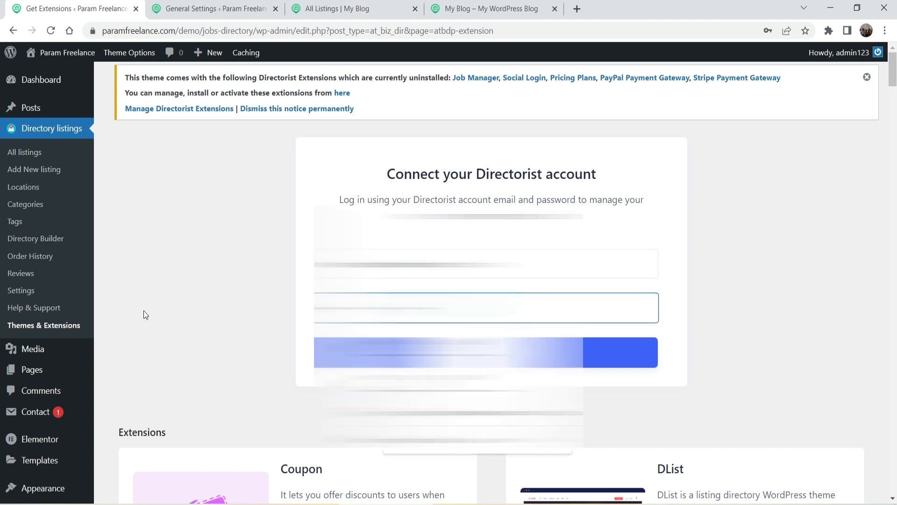
left_click(144, 310)
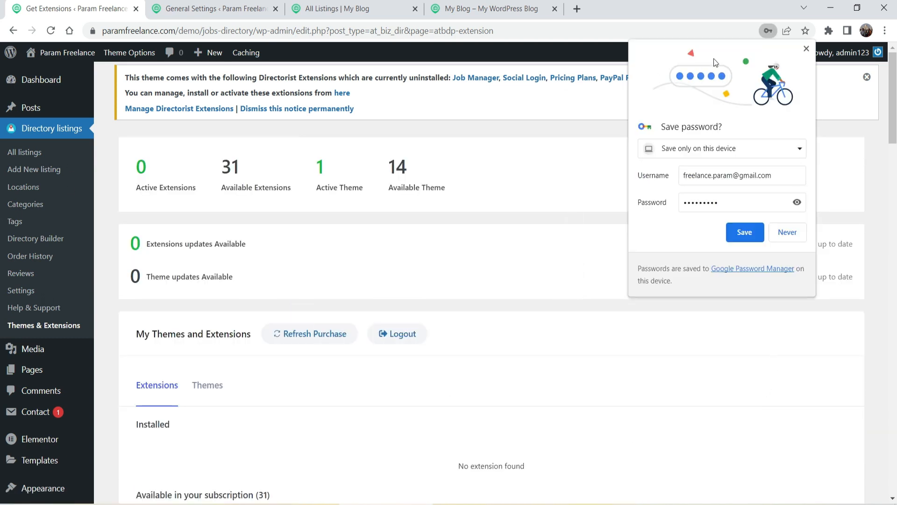
left_click(805, 50)
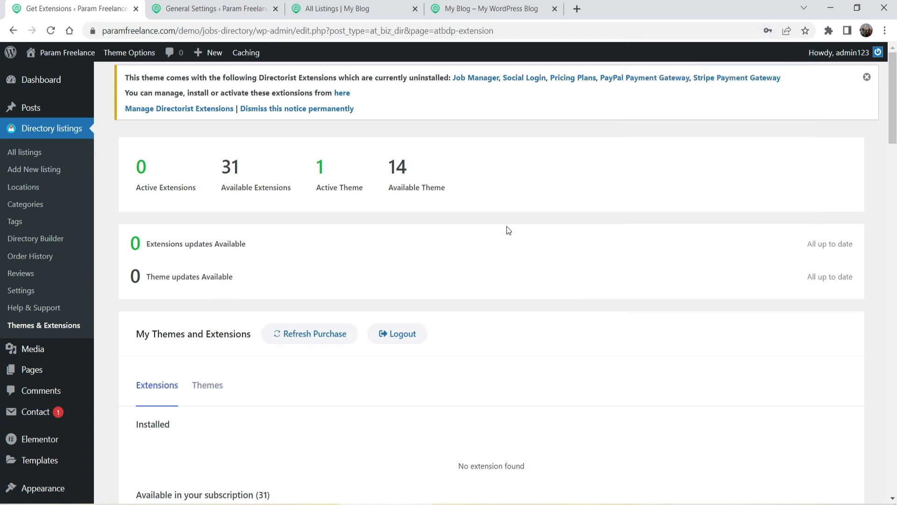
Examine the list of Directorist extensions available in the subscription
scroll(500, 231, "down", 5)
scroll(490, 232, "up", 5)
scroll(487, 230, "down", 9)
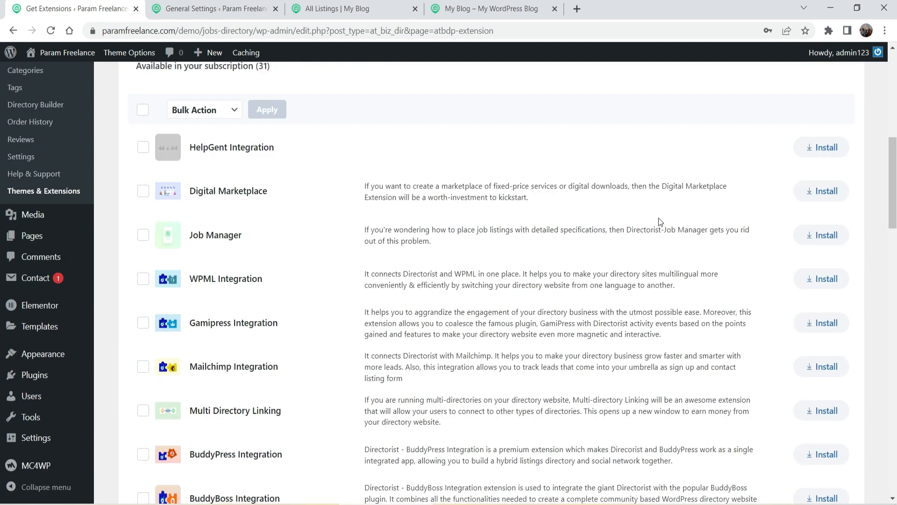
scroll(634, 225, "down", 4)
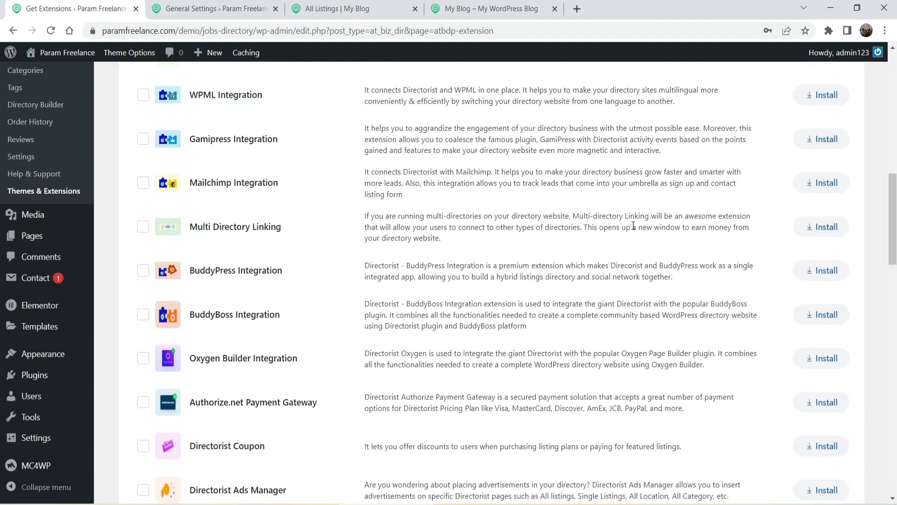
scroll(538, 243, "down", 4)
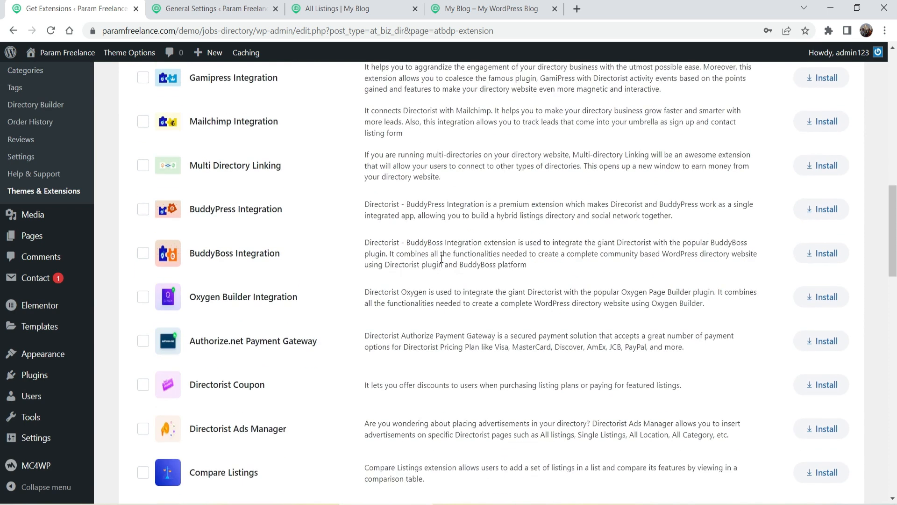
scroll(405, 242, "down", 11)
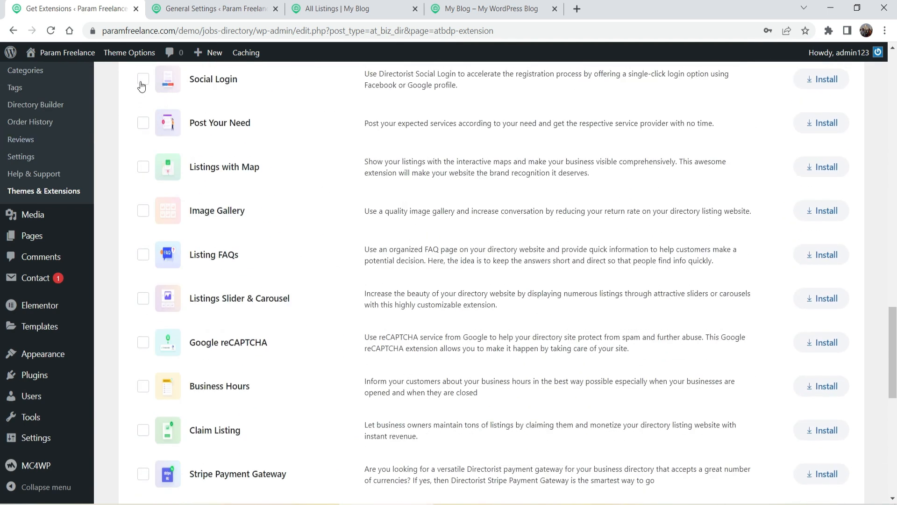
scroll(142, 87, "down", 5)
left_click(143, 273)
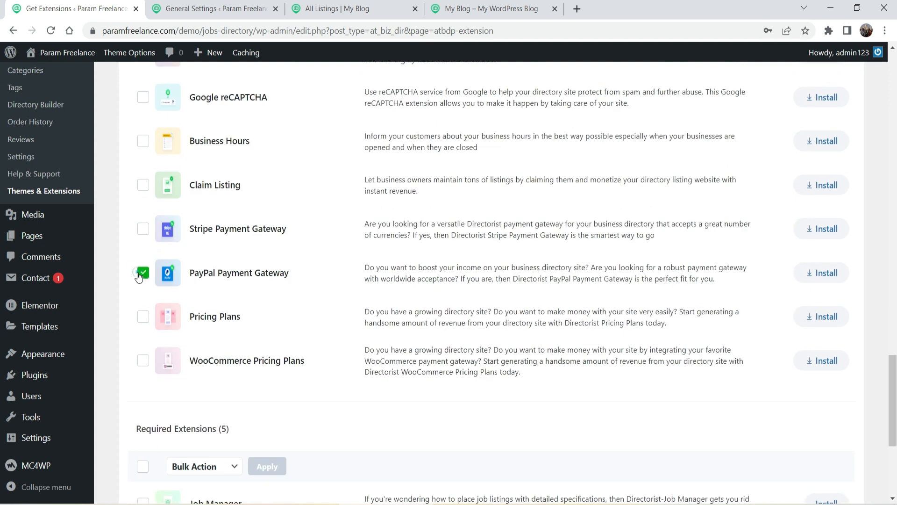
left_click(143, 228)
left_click(144, 317)
scroll(345, 297, "down", 5)
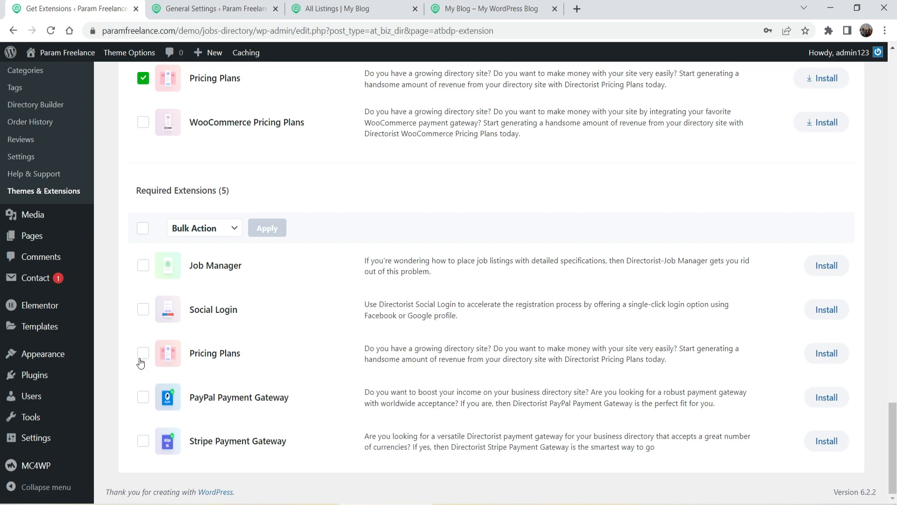
scroll(141, 363, "up", 4)
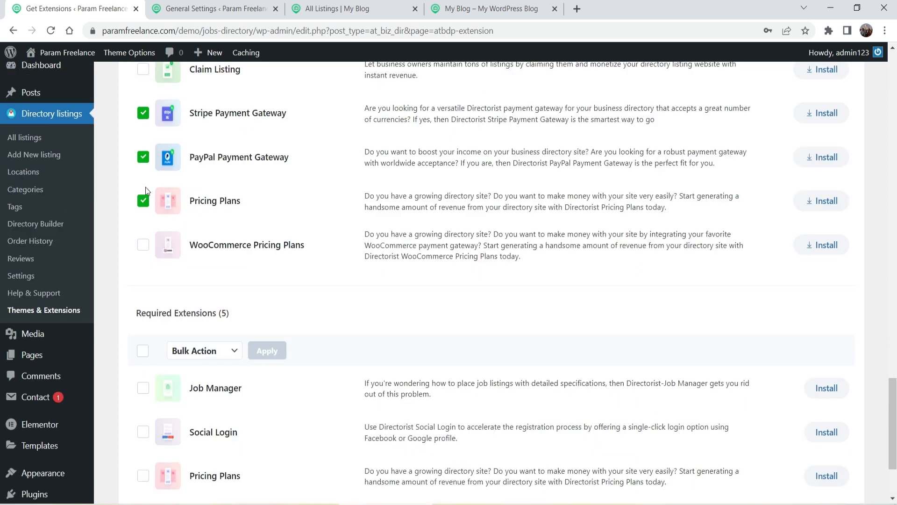
scroll(359, 212, "down", 3)
scroll(359, 209, "down", 2)
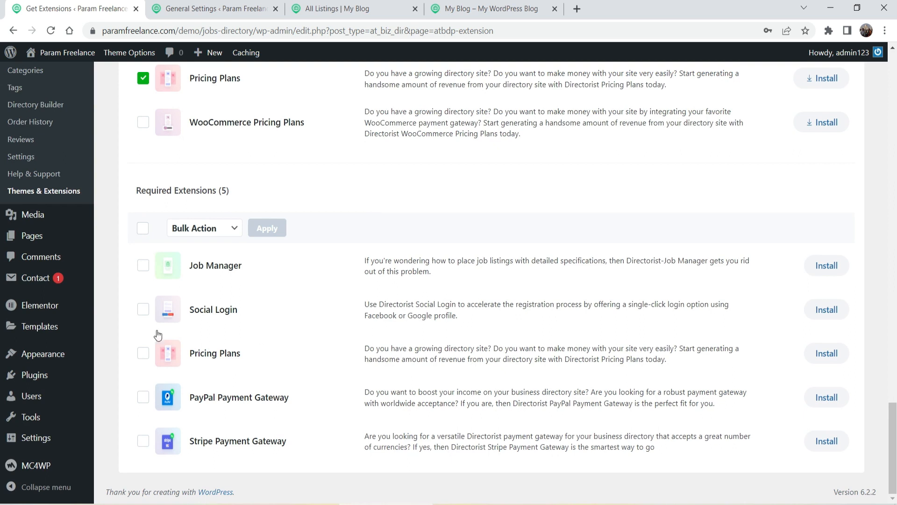
scroll(158, 334, "up", 3)
left_click(142, 201)
left_click(142, 159)
left_click(143, 113)
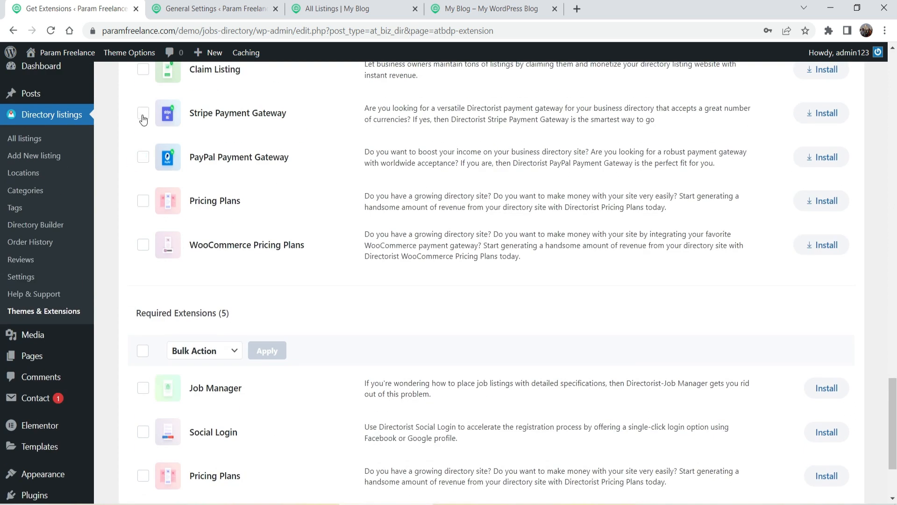
Select all five required extensions and install them in bulk
scroll(140, 196, "down", 3)
left_click(145, 230)
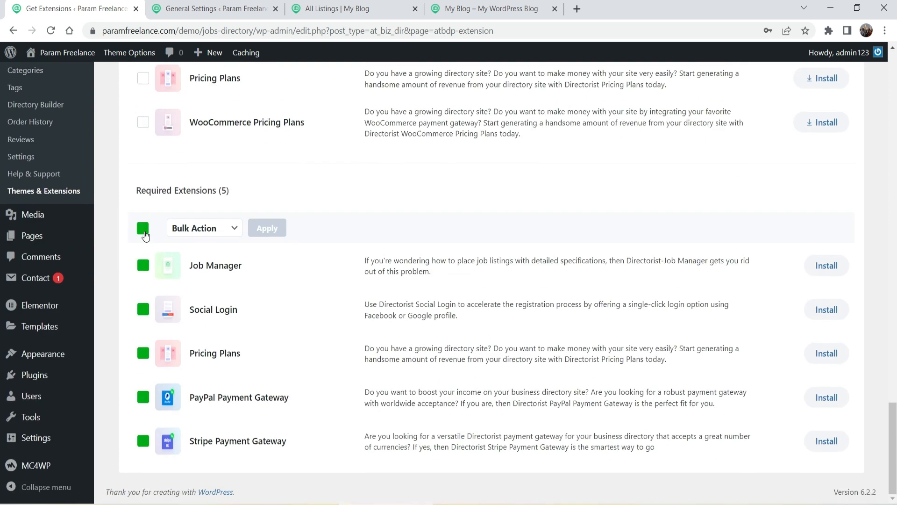
scroll(289, 350, "up", 1)
scroll(287, 348, "up", 3)
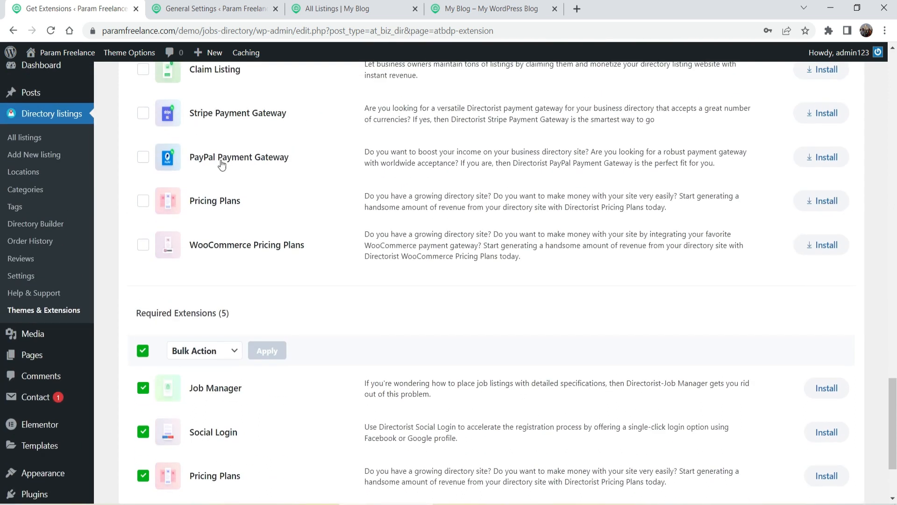
scroll(372, 322, "down", 4)
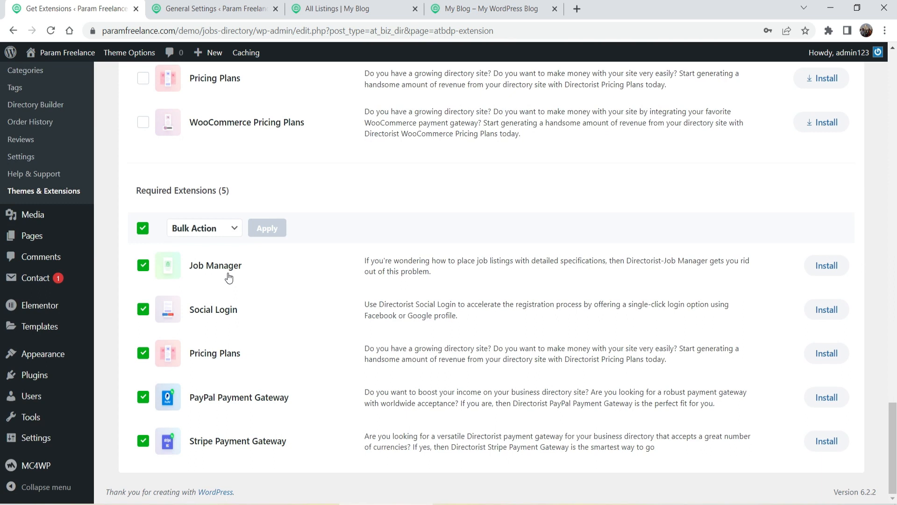
left_click(208, 230)
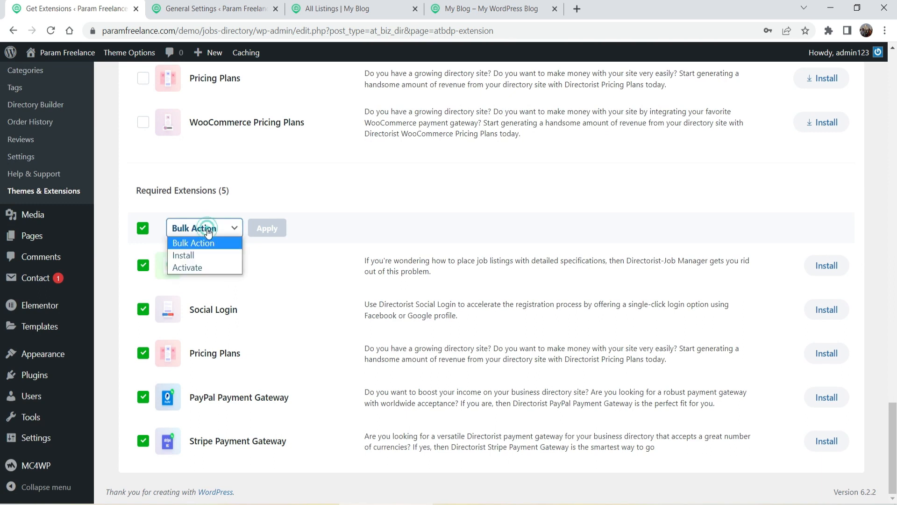
left_click(206, 255)
left_click(267, 229)
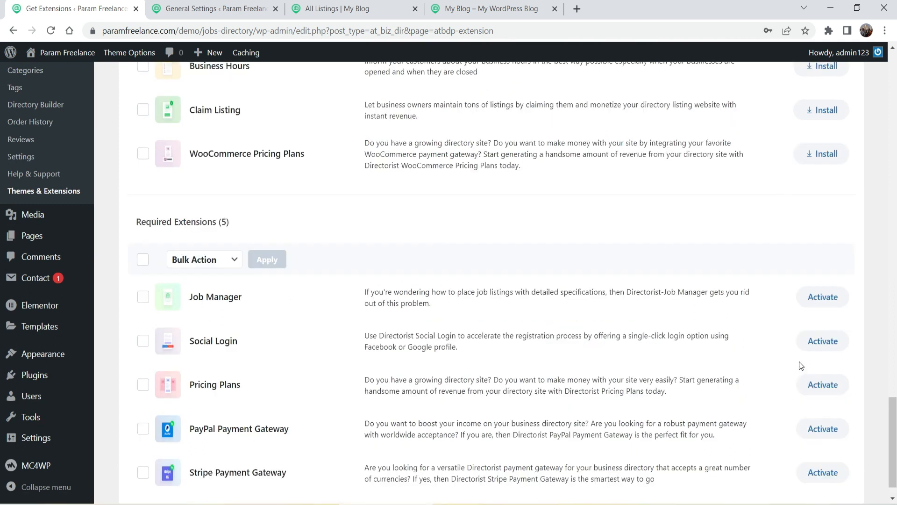
Activate all five required extensions in bulk
left_click(143, 260)
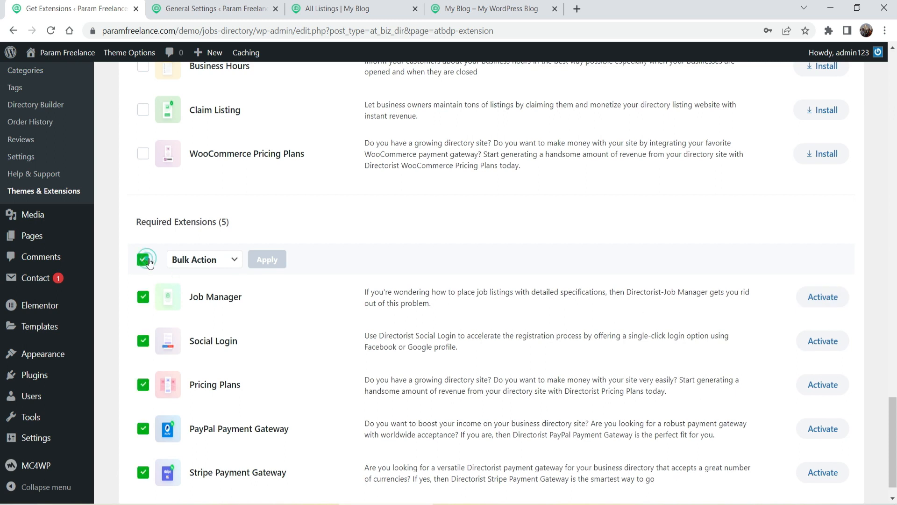
left_click(202, 259)
left_click(206, 298)
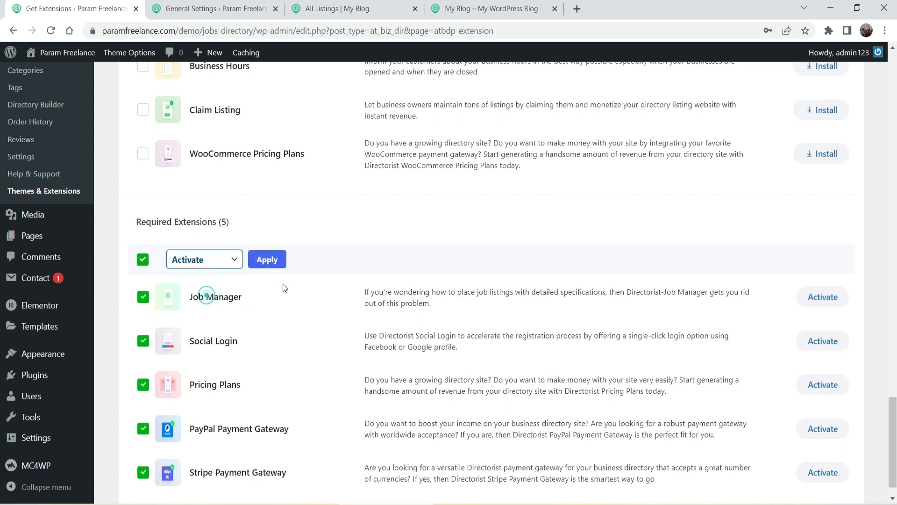
left_click(269, 259)
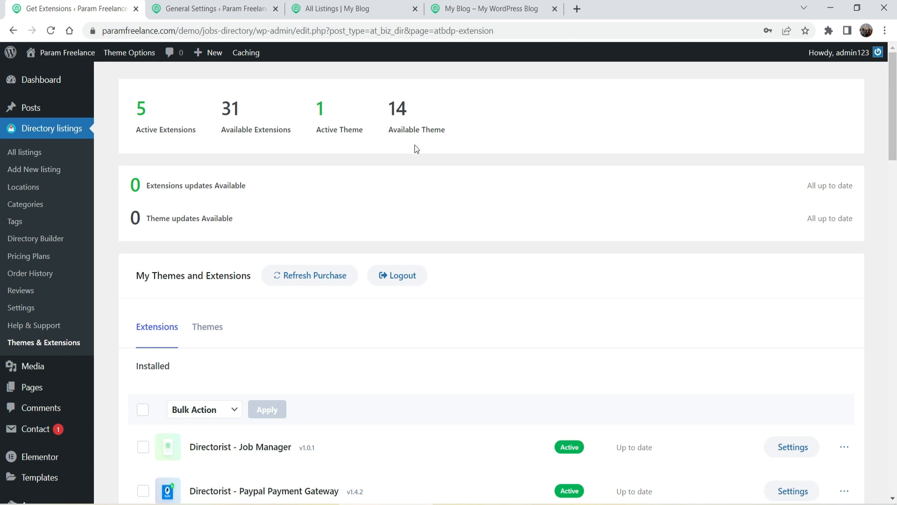
Find the Live Chat extension among those available in the subscription and install it
scroll(407, 248, "down", 9)
scroll(58, 240, "up", 5)
scroll(484, 187, "down", 5)
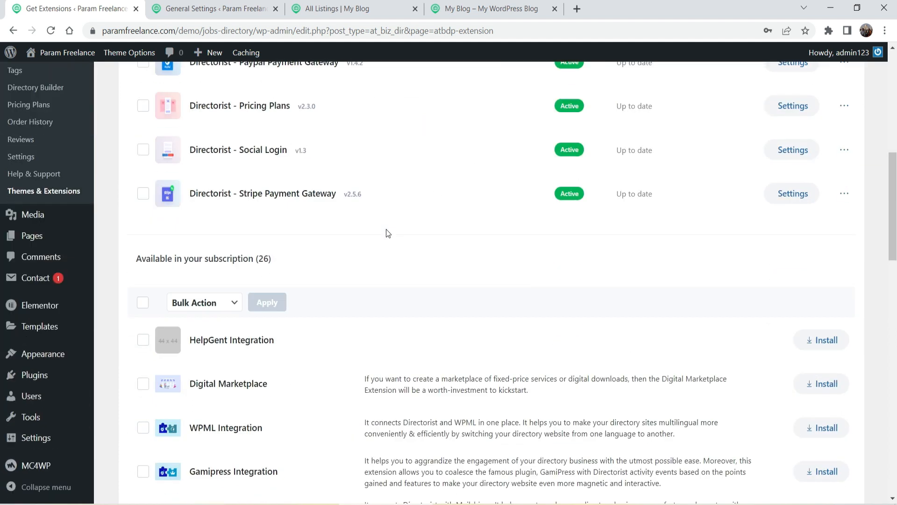
scroll(386, 232, "down", 5)
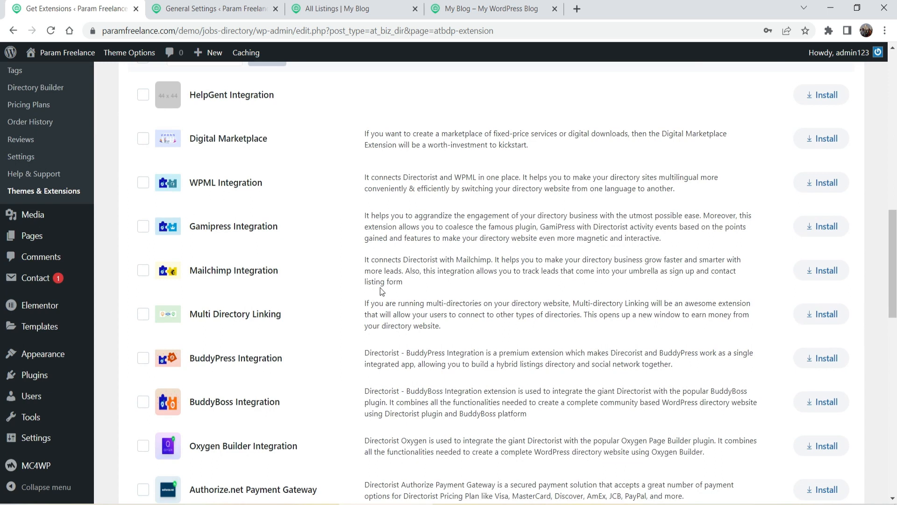
scroll(382, 291, "down", 10)
left_click(340, 276)
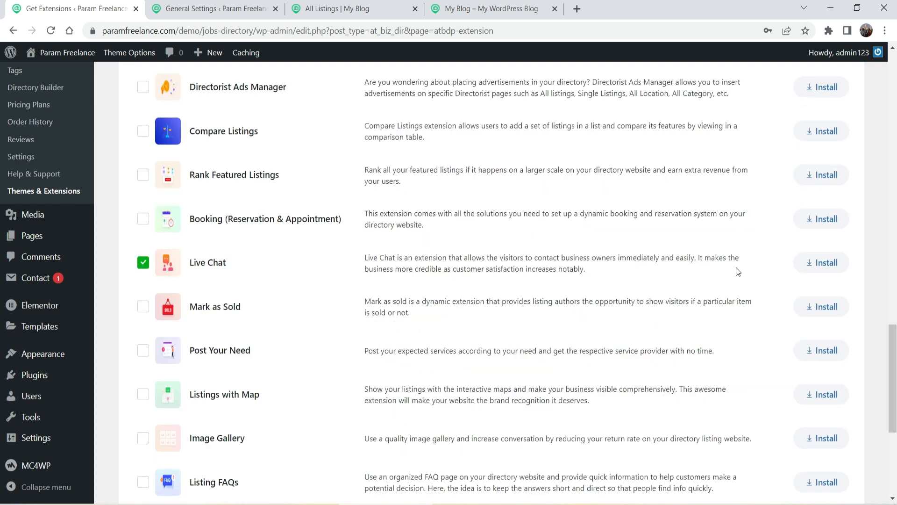
left_click(822, 262)
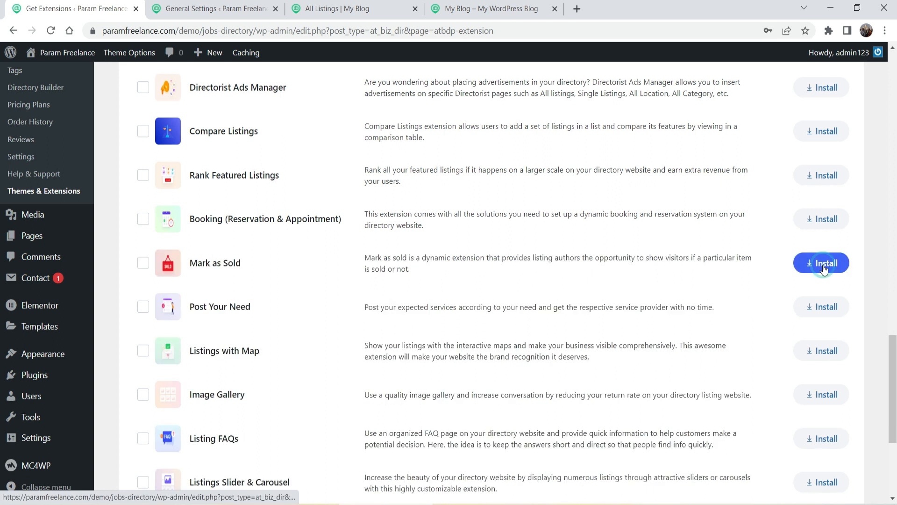
Activate the installed Directorist - Live Chat extension with a bulk action and reload the page
scroll(544, 271, "up", 15)
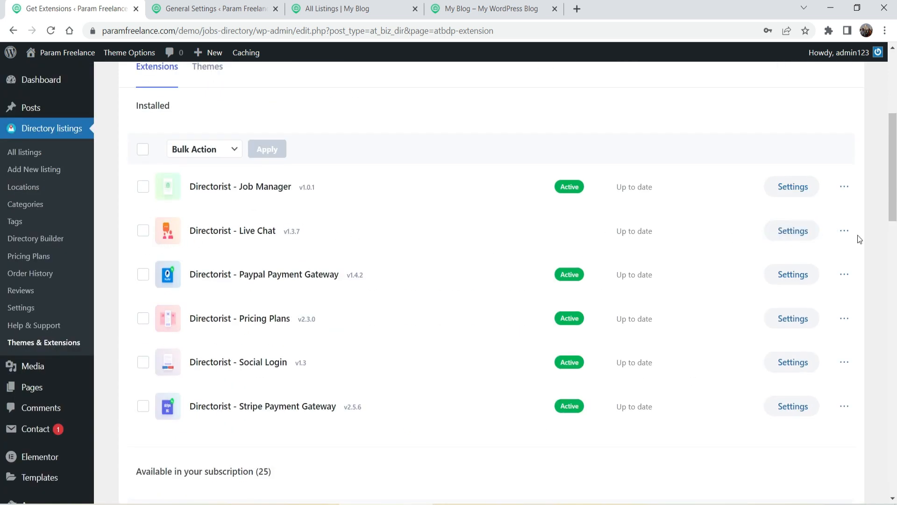
left_click(844, 230)
left_click(143, 230)
left_click(202, 149)
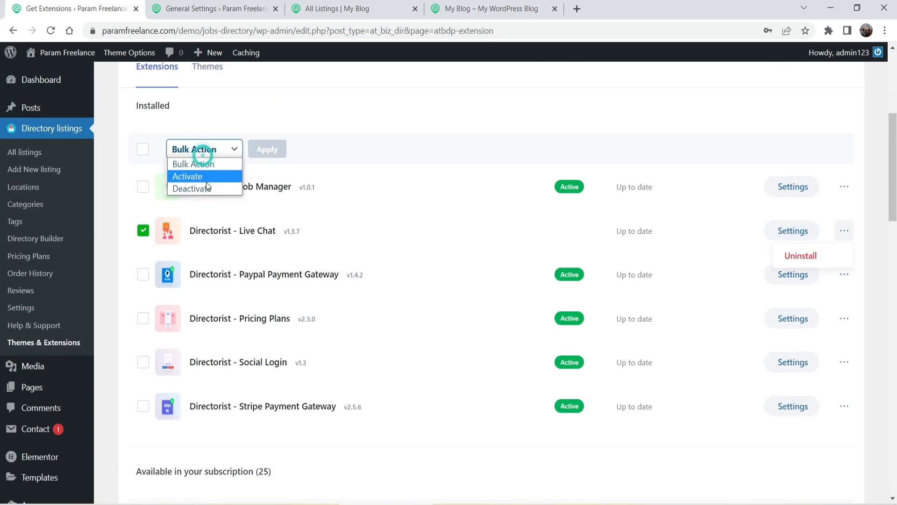
left_click(196, 176)
left_click(267, 149)
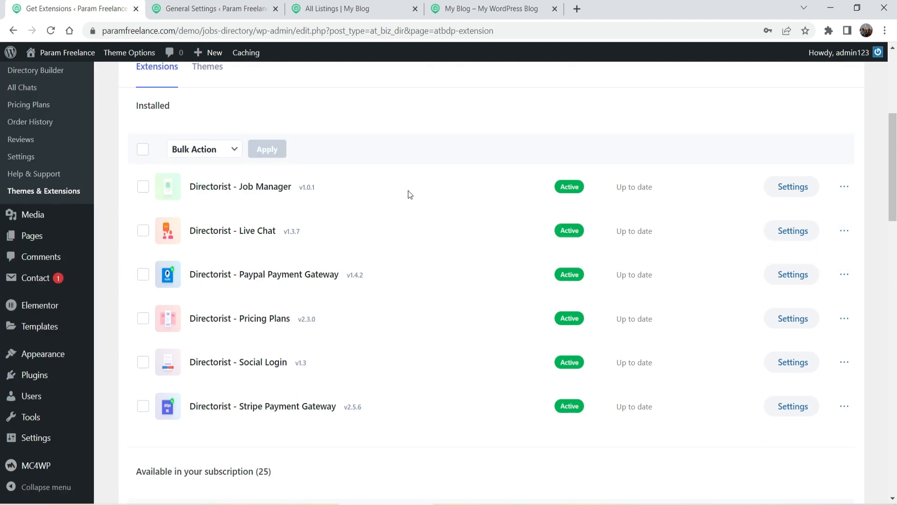
left_click(50, 30)
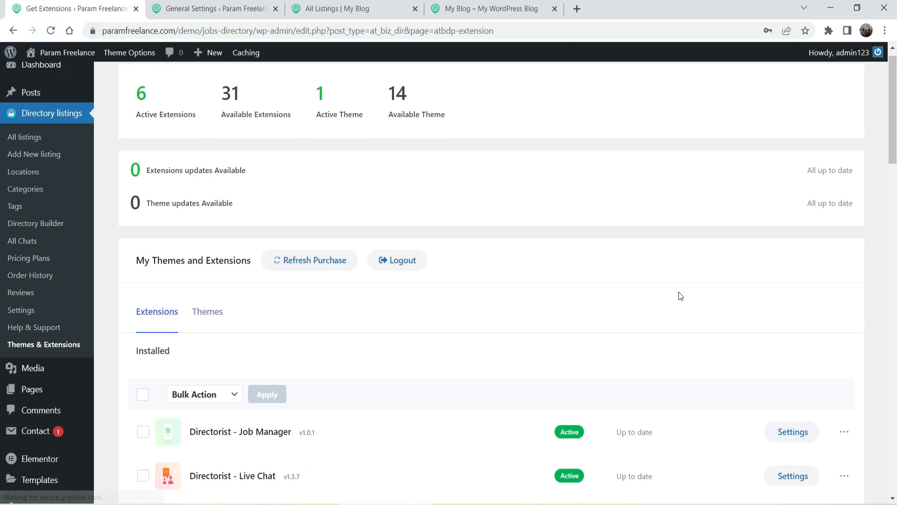
Open the general Monetization settings of the directory
left_click(30, 314)
scroll(267, 289, "down", 8)
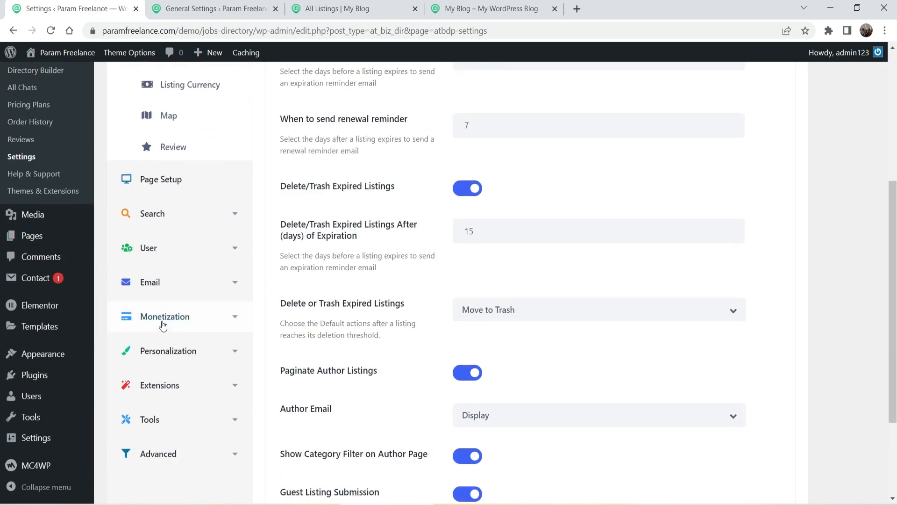
left_click(164, 318)
scroll(437, 400, "up", 1)
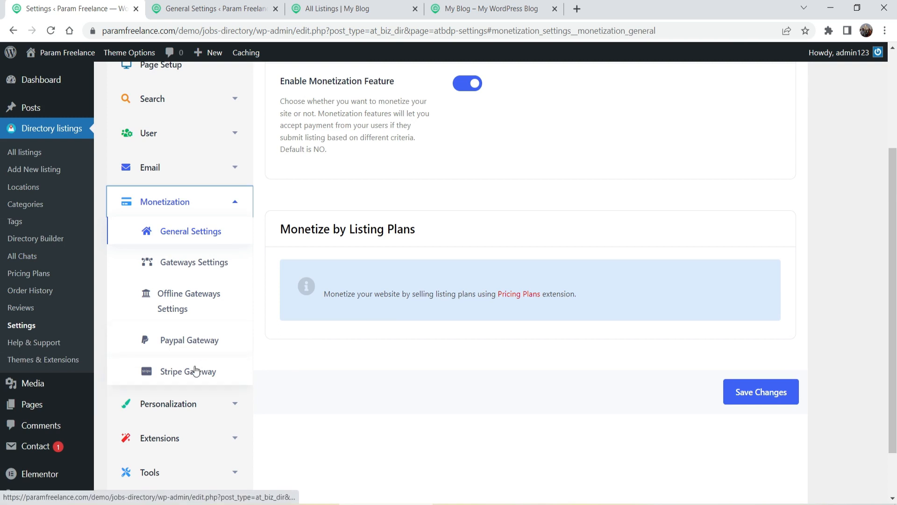
scroll(487, 237, "up", 3)
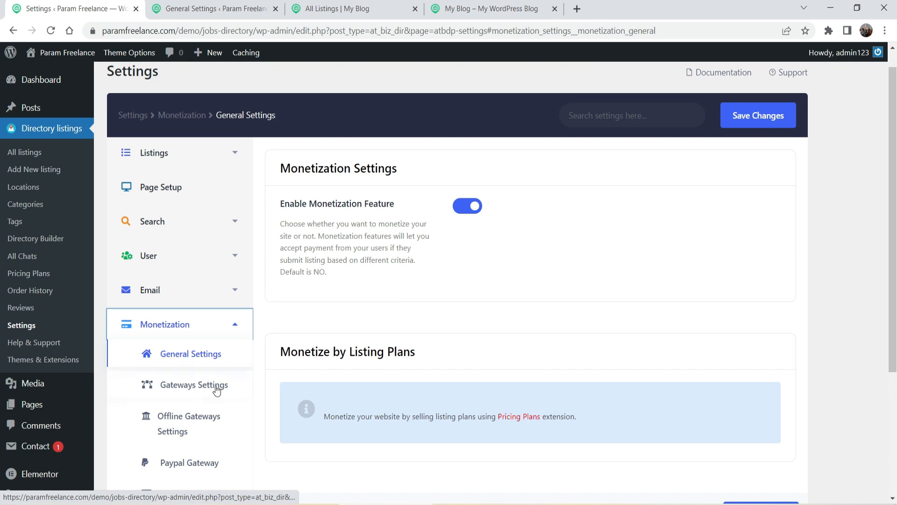
Enable Paypal and Stripe as active gateways in the Gateways Settings and save the changes
left_click(188, 388)
scroll(603, 324, "down", 3)
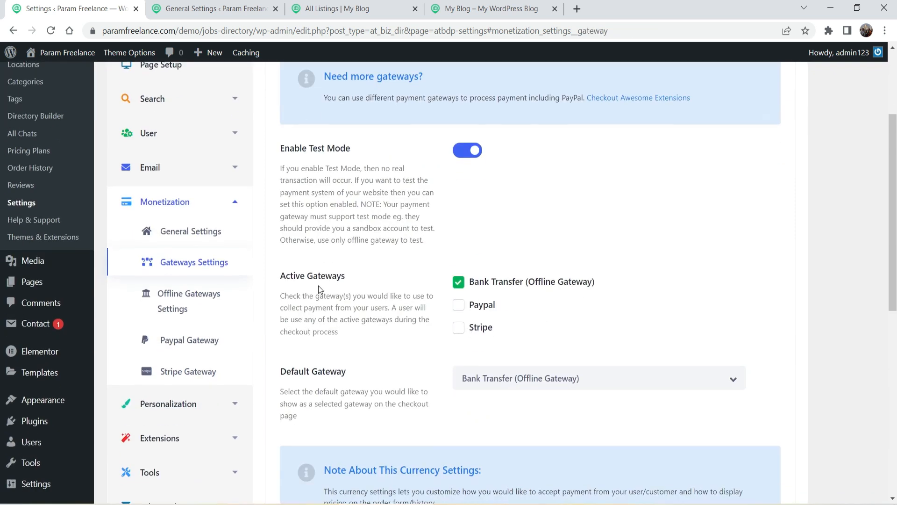
left_click(459, 304)
left_click(458, 327)
scroll(599, 278, "down", 5)
scroll(561, 277, "up", 4)
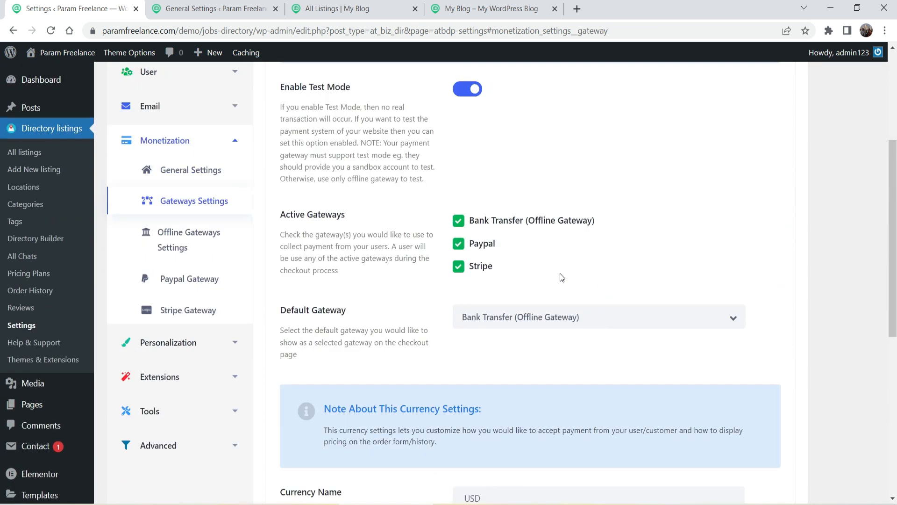
scroll(506, 298, "up", 4)
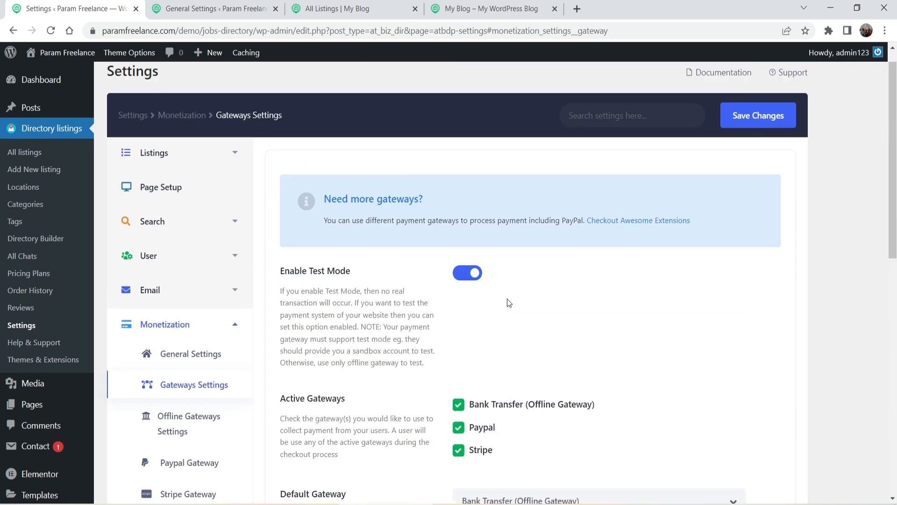
left_click(757, 116)
Fill in the business email in the Paypal Gateway settings and save the changes
scroll(659, 287, "down", 3)
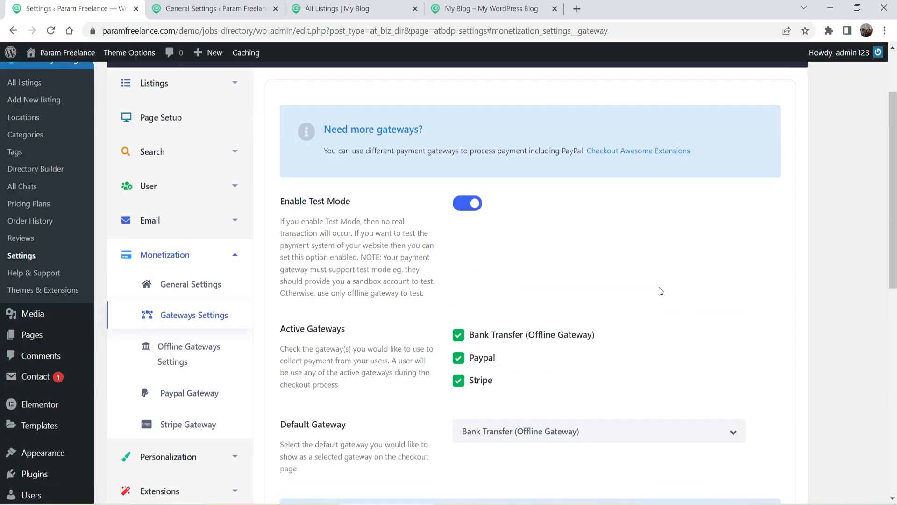
left_click(206, 342)
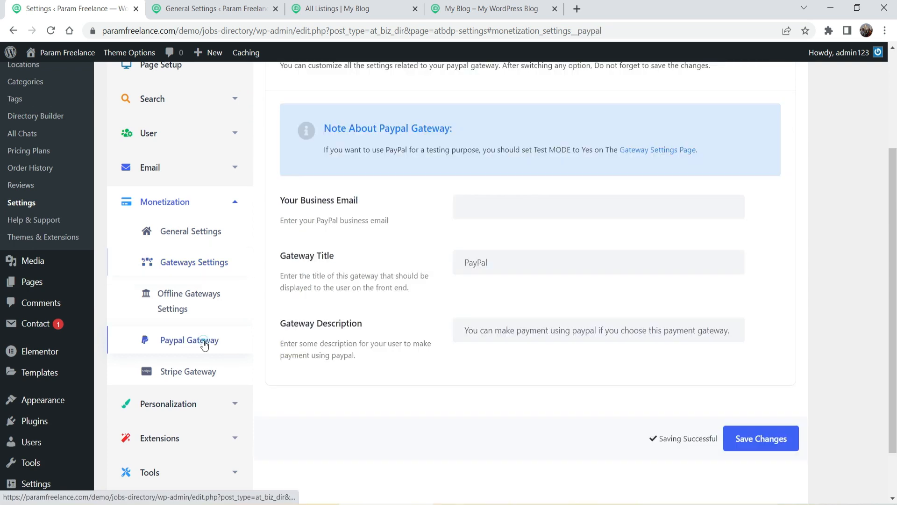
left_click(481, 215)
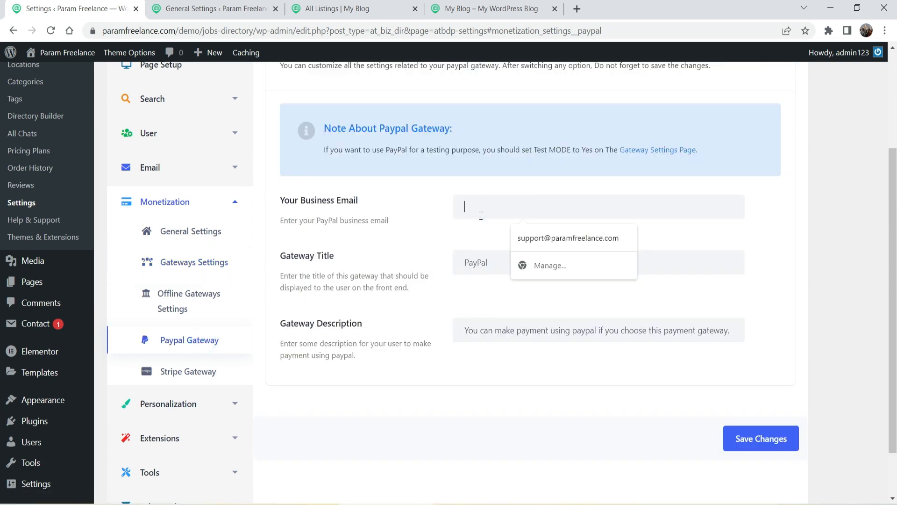
left_click(558, 238)
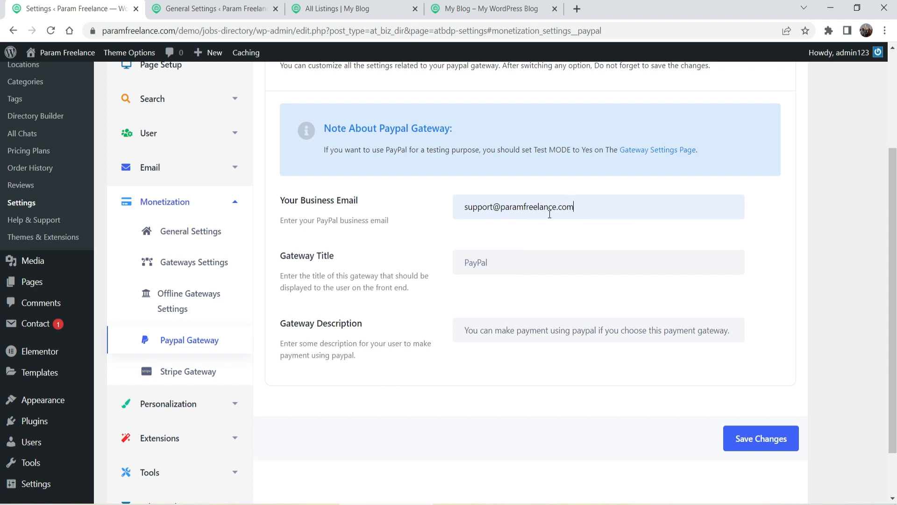
left_click(769, 437)
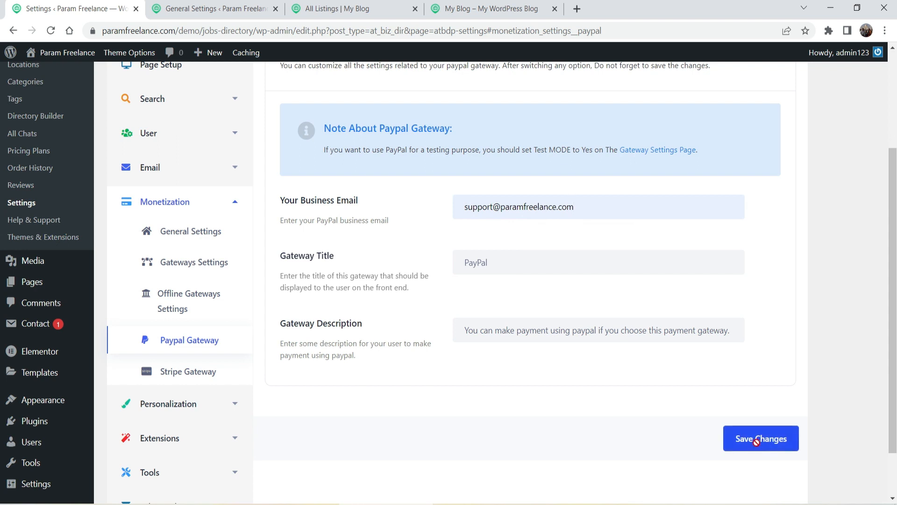
Open the Stripe Gateway settings and review the gateway title, live and test API key fields, and VAT rate option
left_click(188, 372)
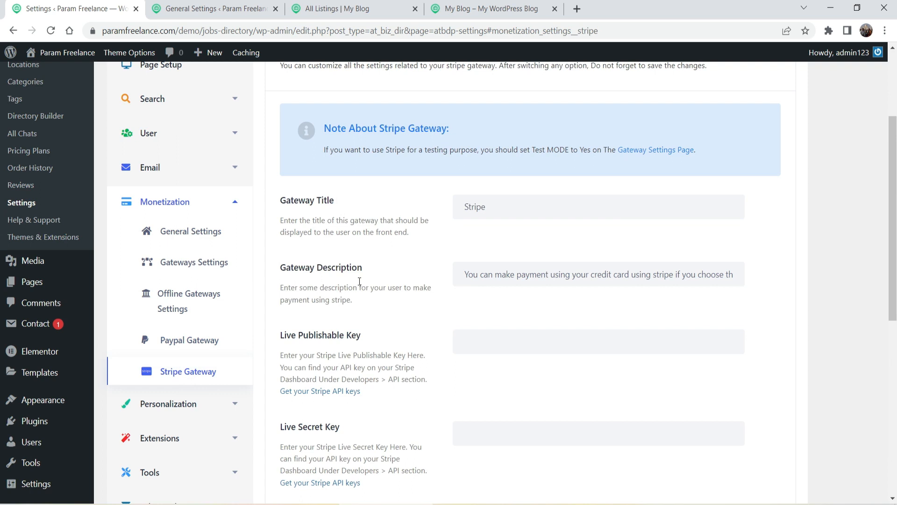
scroll(420, 310, "up", 2)
scroll(419, 307, "down", 2)
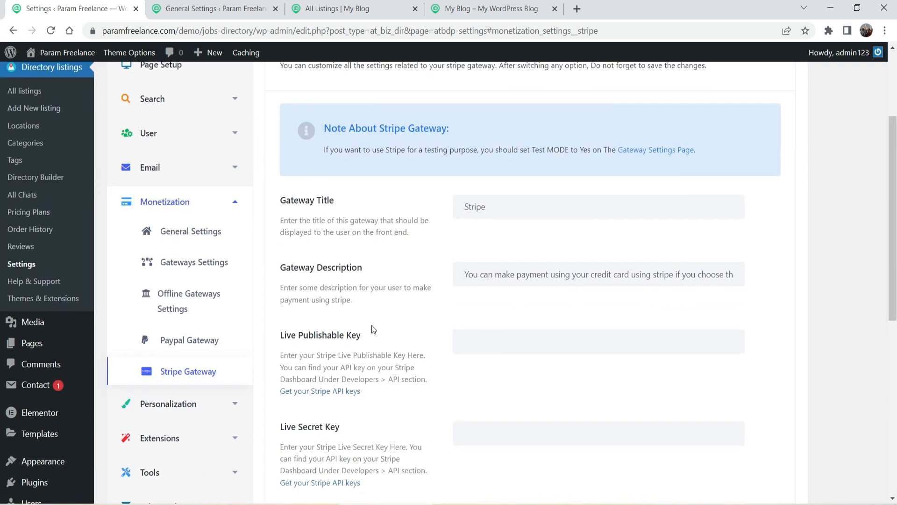
scroll(374, 329, "down", 3)
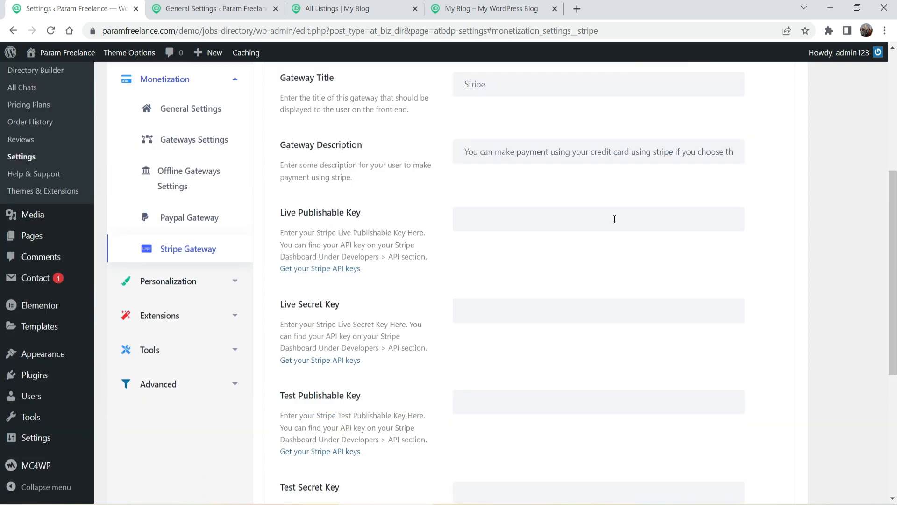
scroll(615, 278, "down", 6)
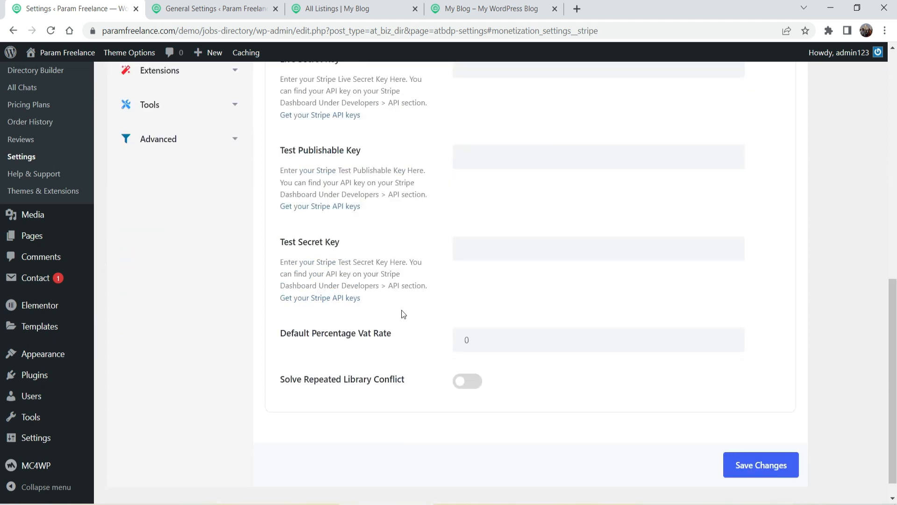
scroll(402, 312, "up", 1)
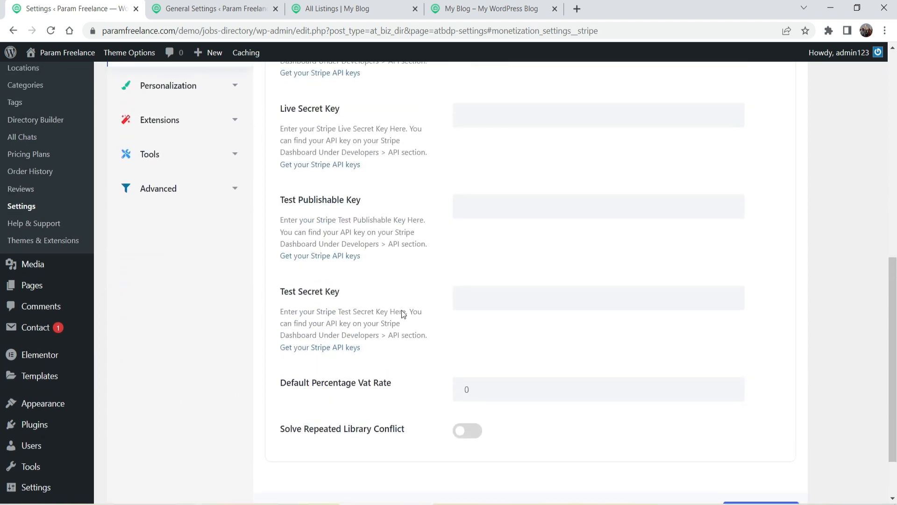
scroll(401, 312, "down", 2)
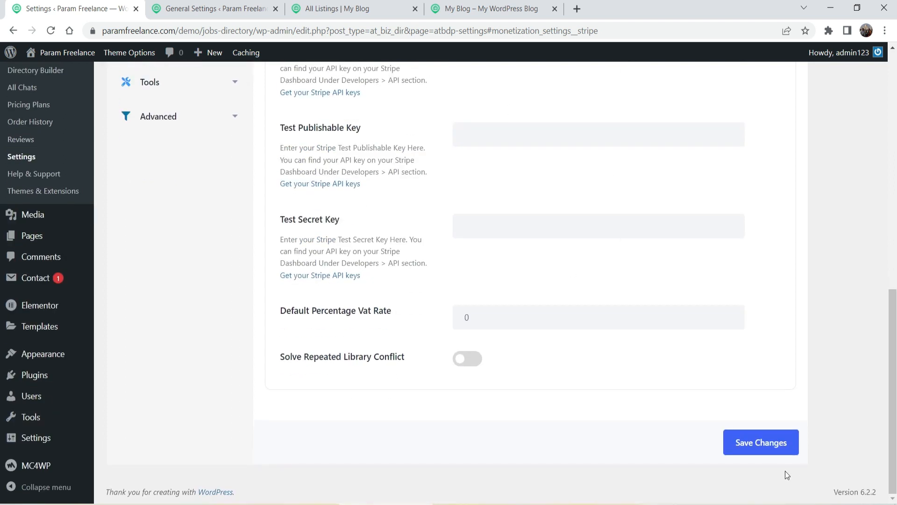
Open the directory's Locations page and review the existing locations and the new-location form
scroll(308, 357, "up", 4)
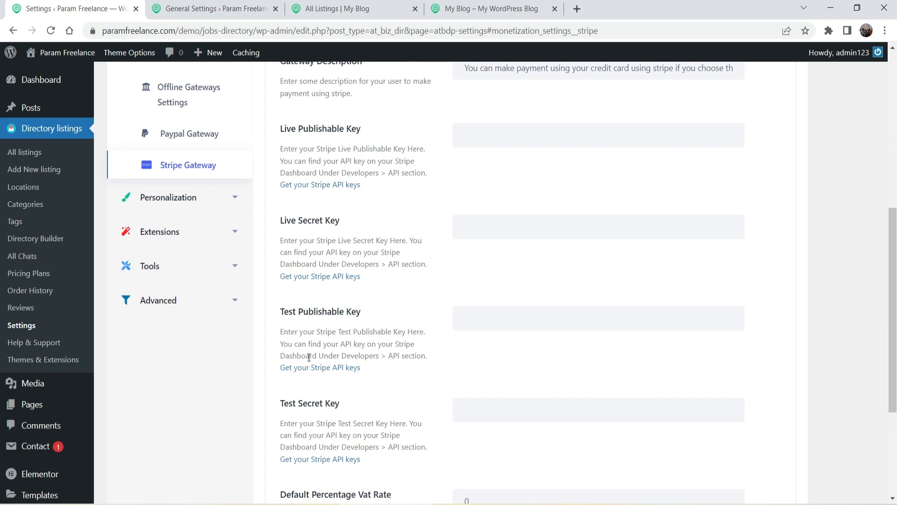
scroll(420, 259, "up", 8)
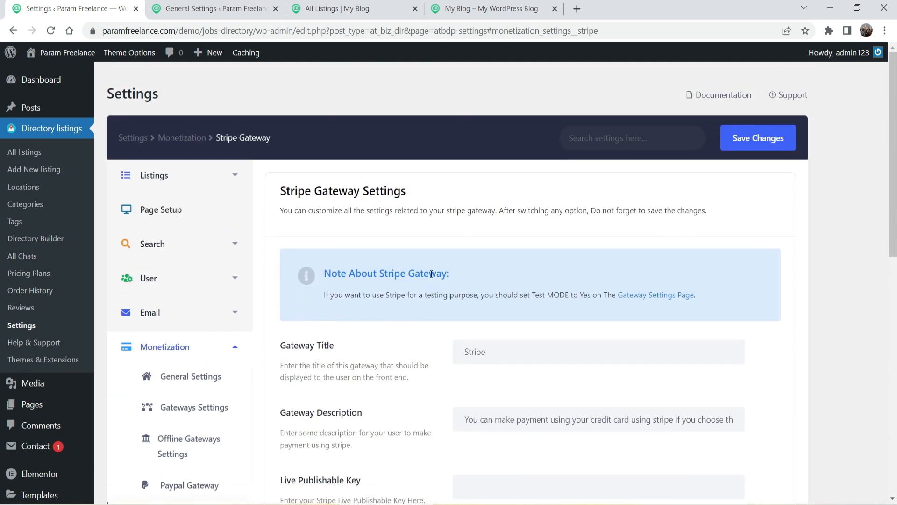
left_click(36, 189)
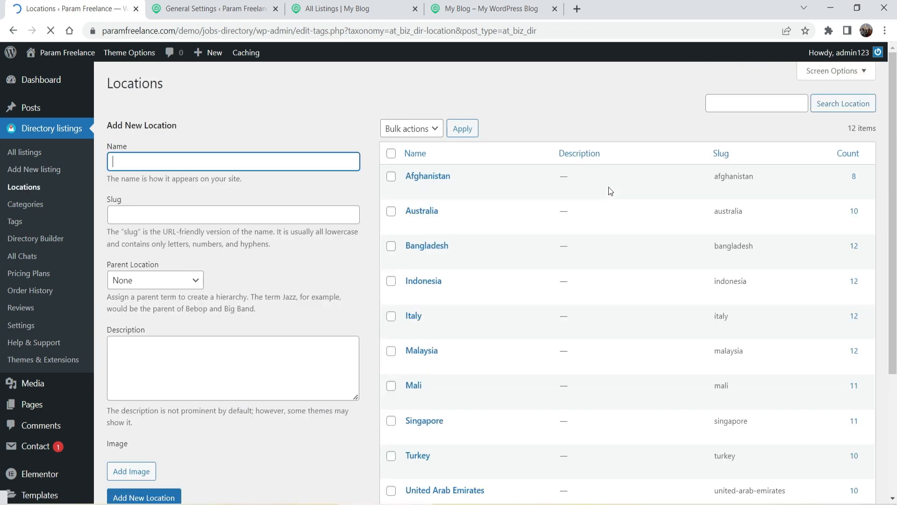
scroll(514, 205, "down", 4)
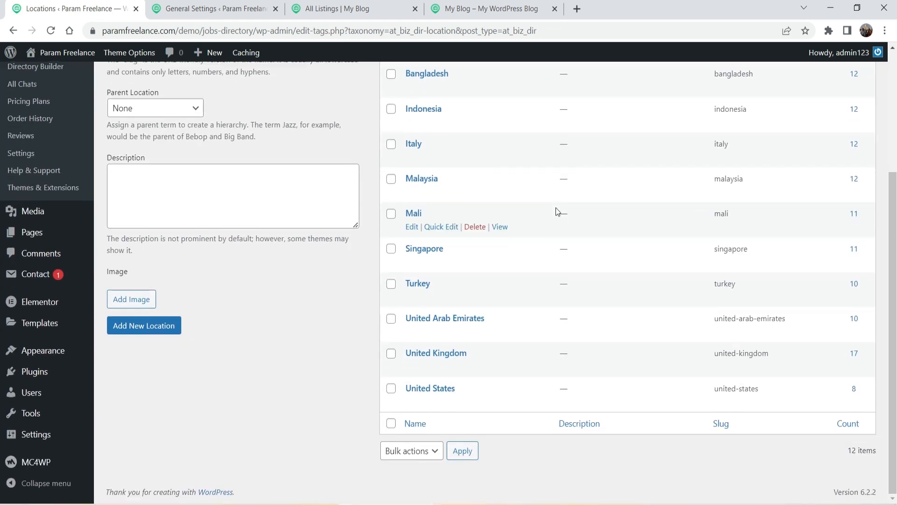
scroll(503, 206, "up", 4)
scroll(575, 196, "down", 1)
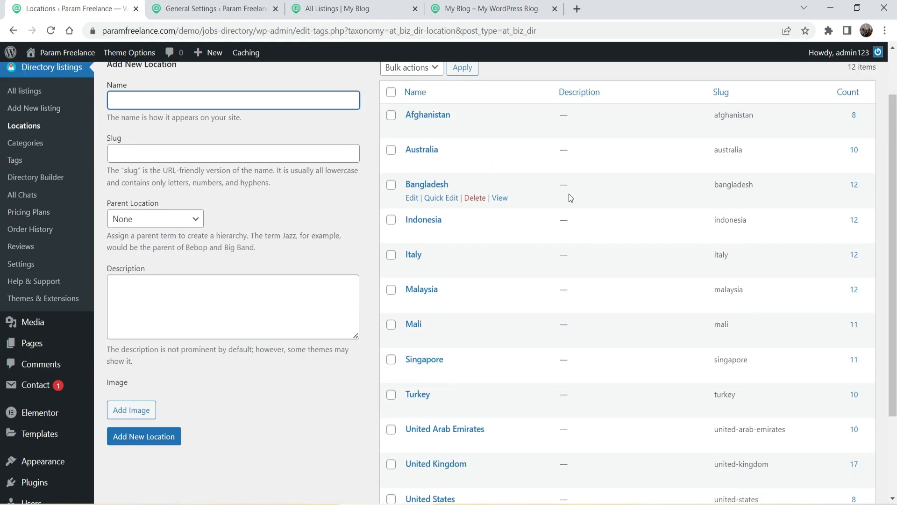
scroll(565, 219, "down", 1)
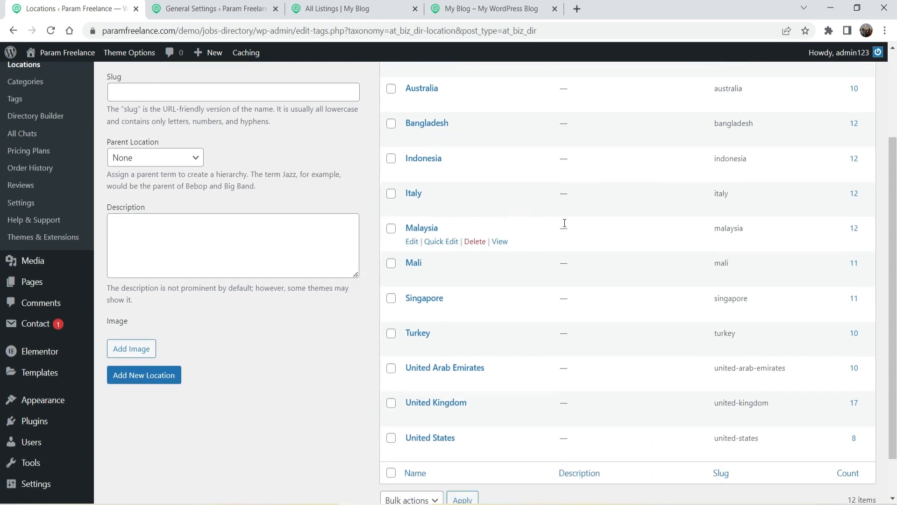
scroll(564, 223, "up", 2)
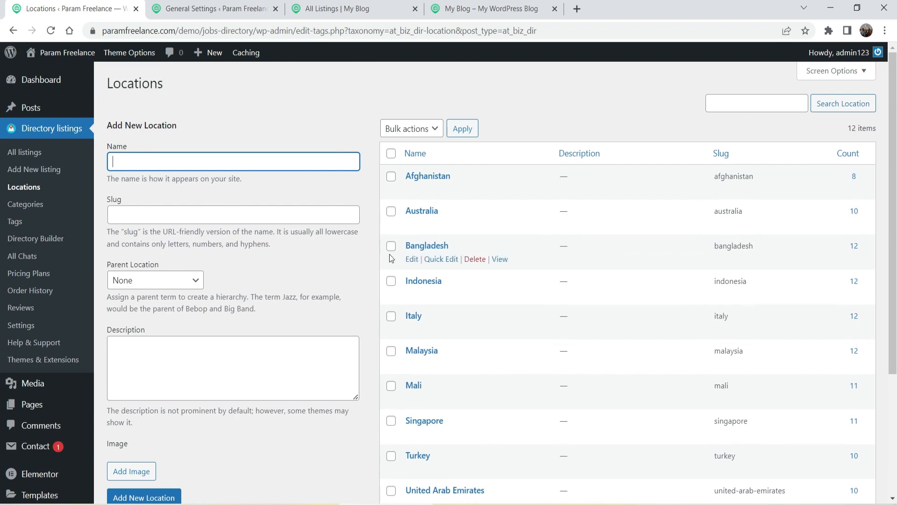
Open the directory's Categories page and review the existing category list
left_click(37, 204)
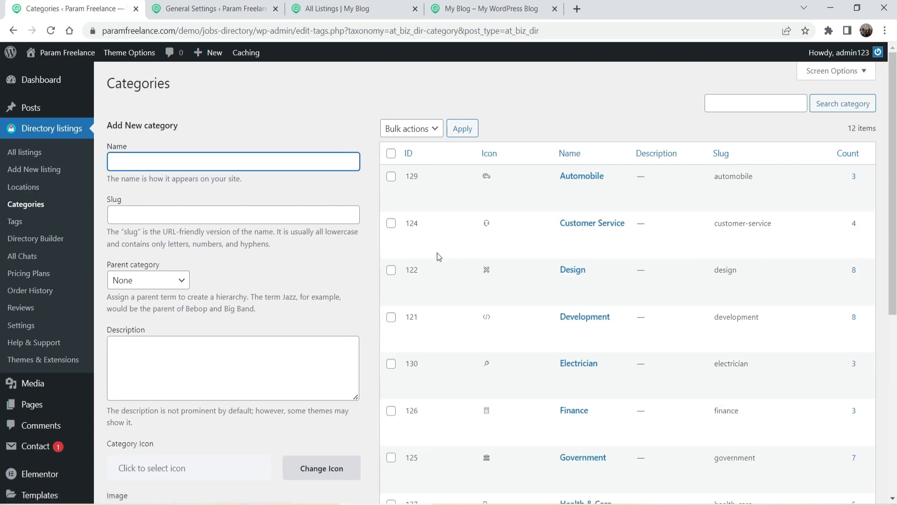
scroll(436, 252, "down", 1)
scroll(635, 274, "up", 1)
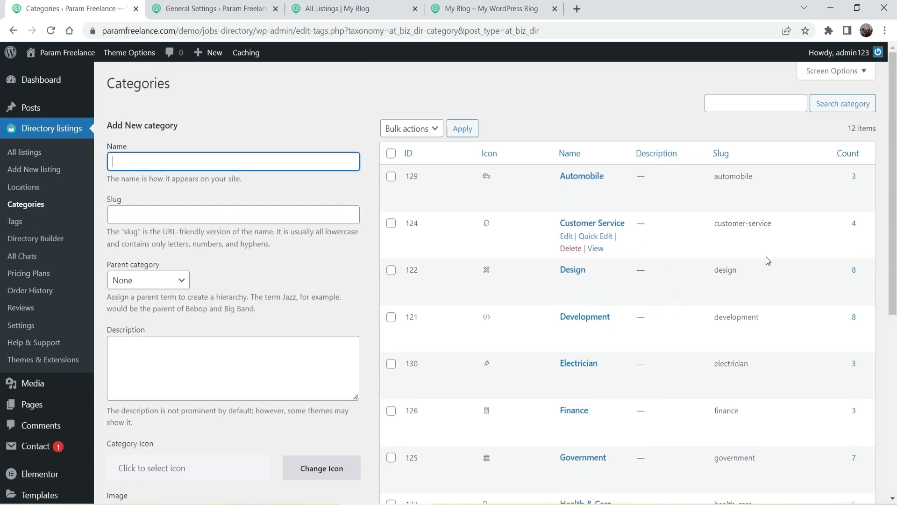
scroll(633, 290, "down", 5)
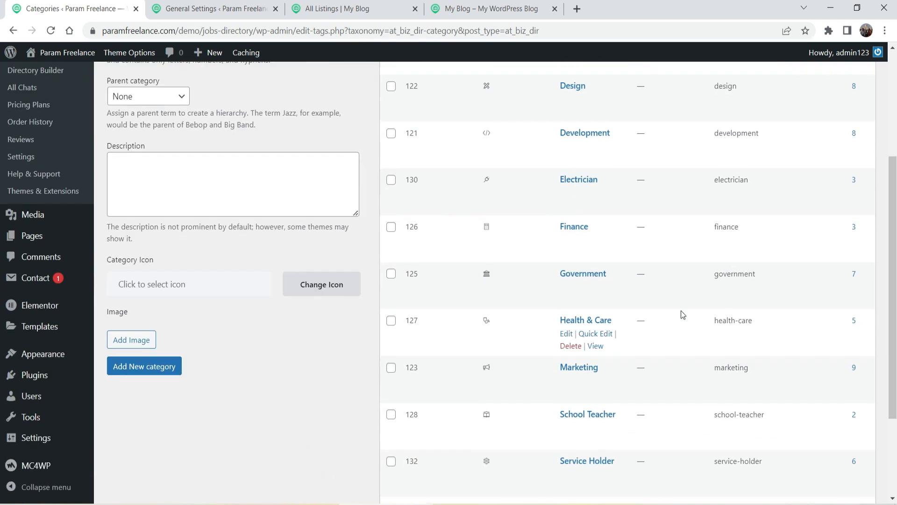
scroll(660, 231, "down", 3)
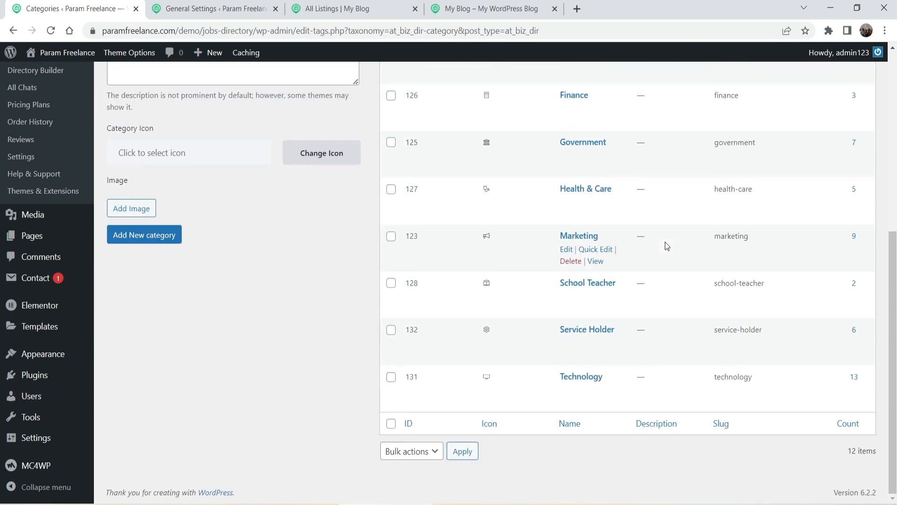
scroll(666, 242, "up", 8)
Fill in a new category named "Doctor" with the description "Doctors Jobs", leaving the slug empty and the parent category at None
left_click(211, 158)
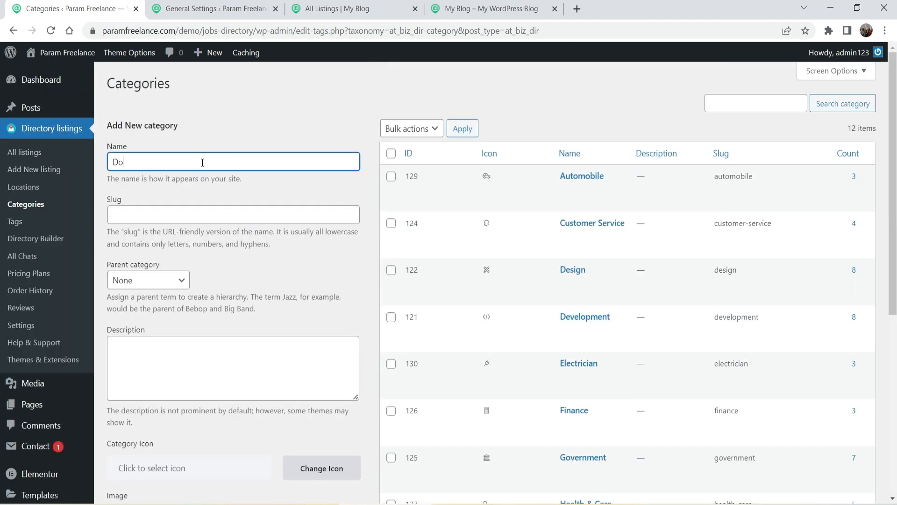
left_click(176, 208)
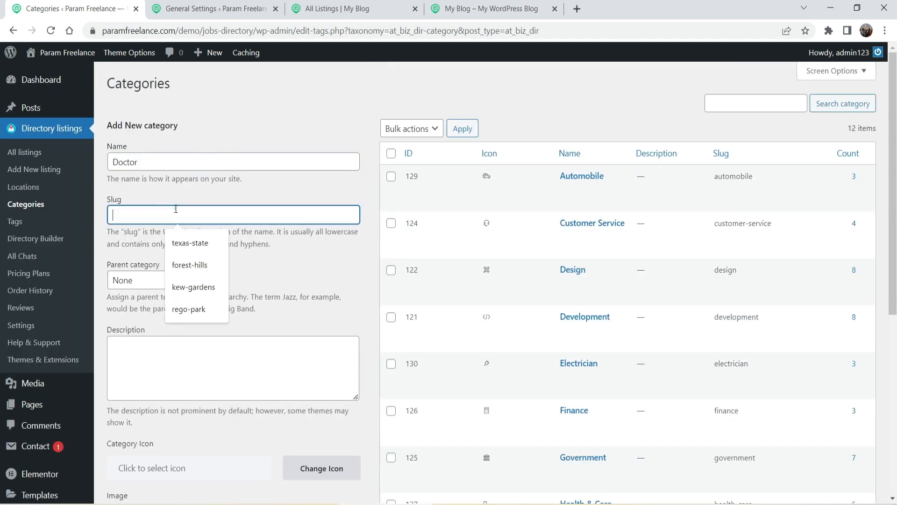
left_click(269, 265)
scroll(234, 287, "down", 4)
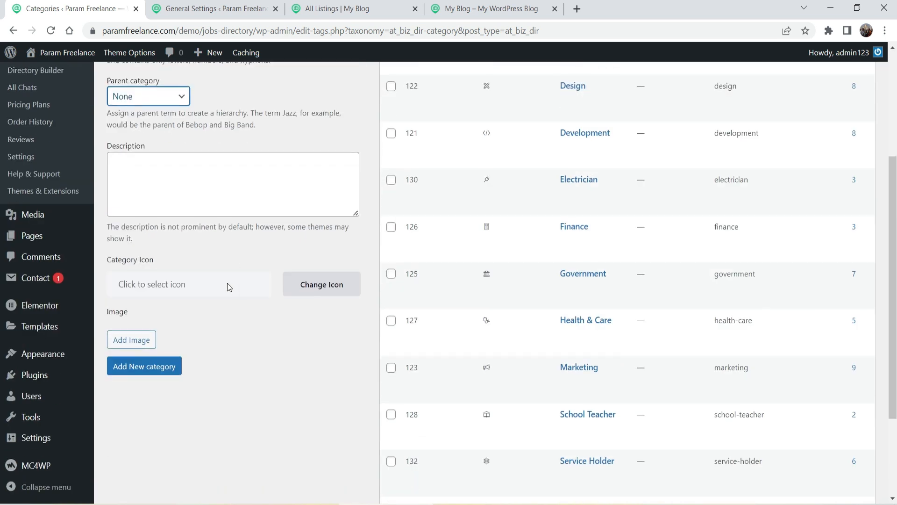
left_click(165, 176)
type("Doc")
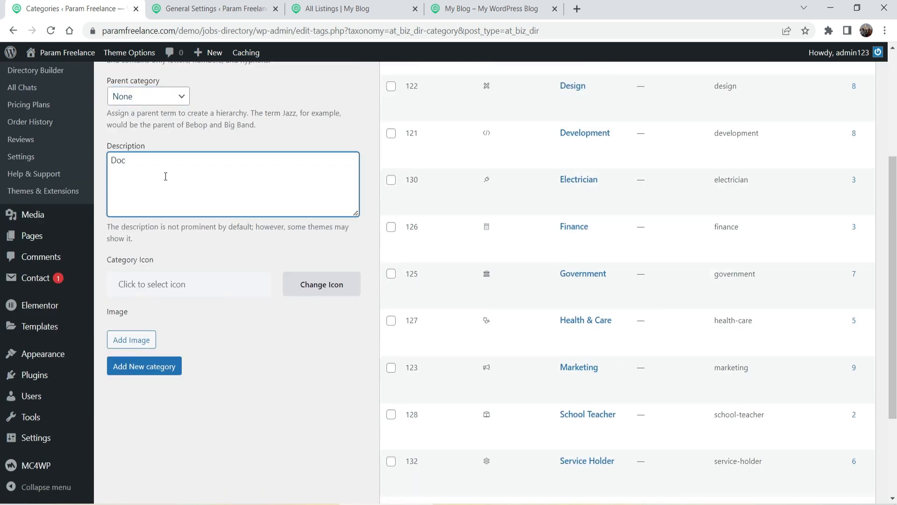
type("tors Jobs")
left_click(250, 400)
Search the Font Awesome icons for "medi" and set the category icon to fa-clinic-medical
left_click(320, 285)
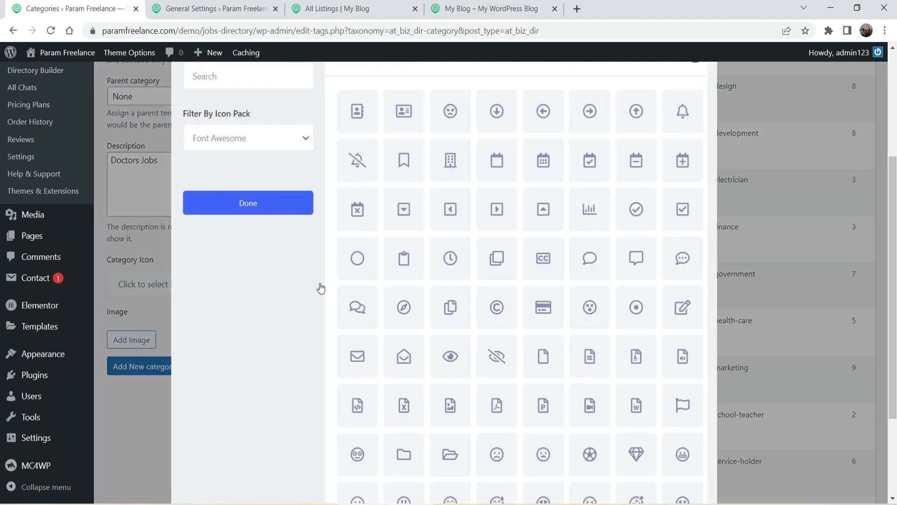
scroll(355, 206, "up", 5)
left_click(224, 75)
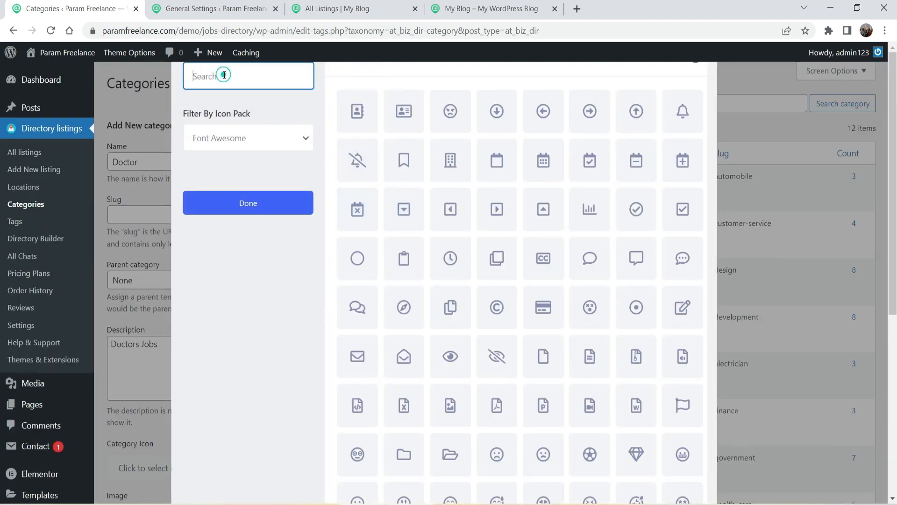
type("doct")
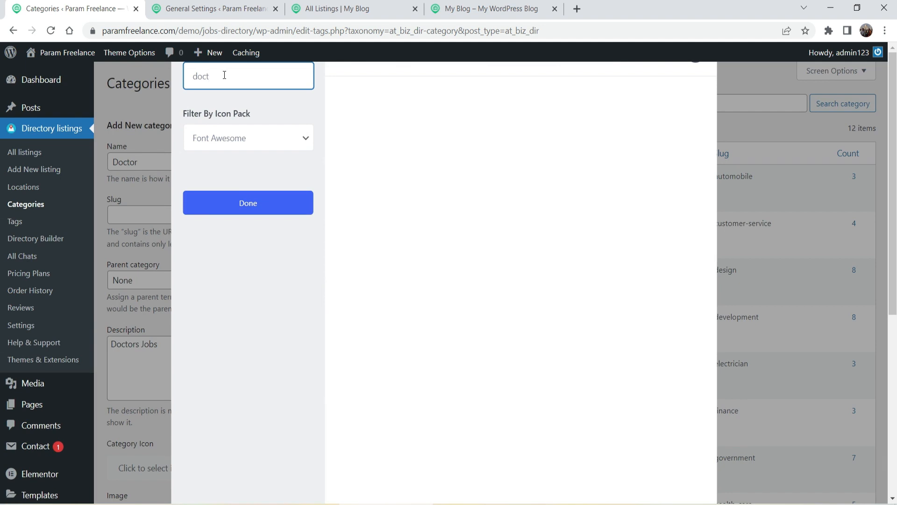
key("BackSpace")
key("BackSpace")
key("BackSpace")
type("medi")
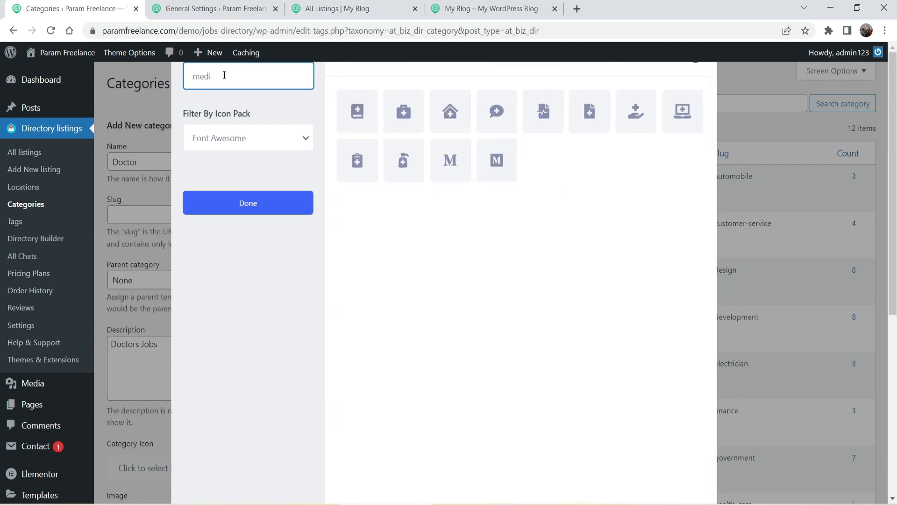
left_click(450, 111)
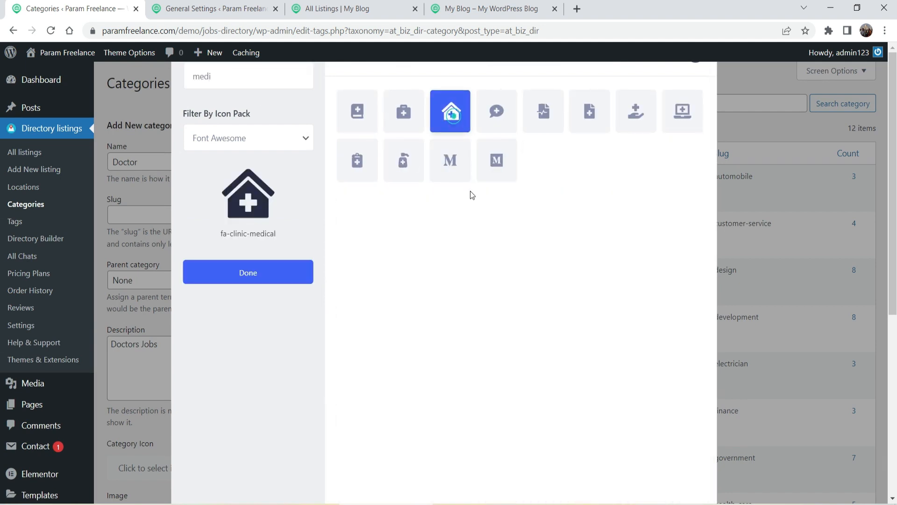
left_click(248, 274)
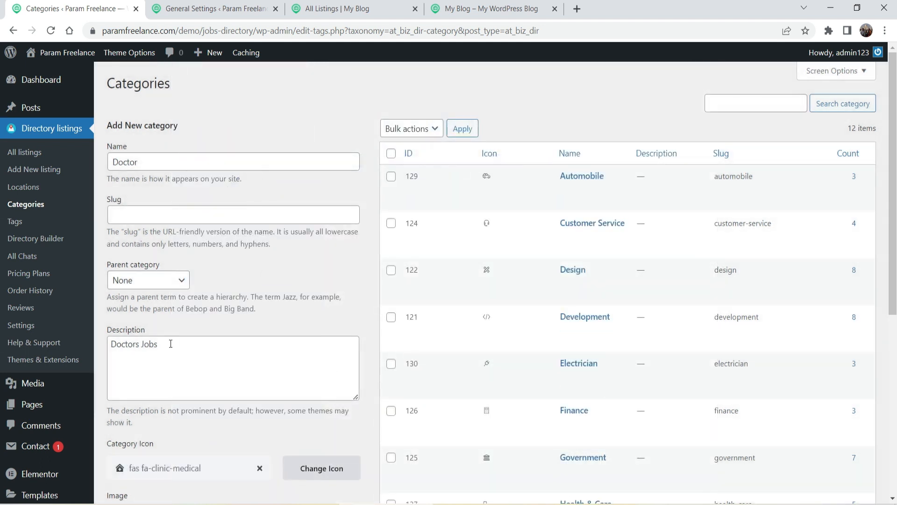
Add the new Doctor category and check it in the category list
scroll(173, 355, "down", 4)
left_click(156, 368)
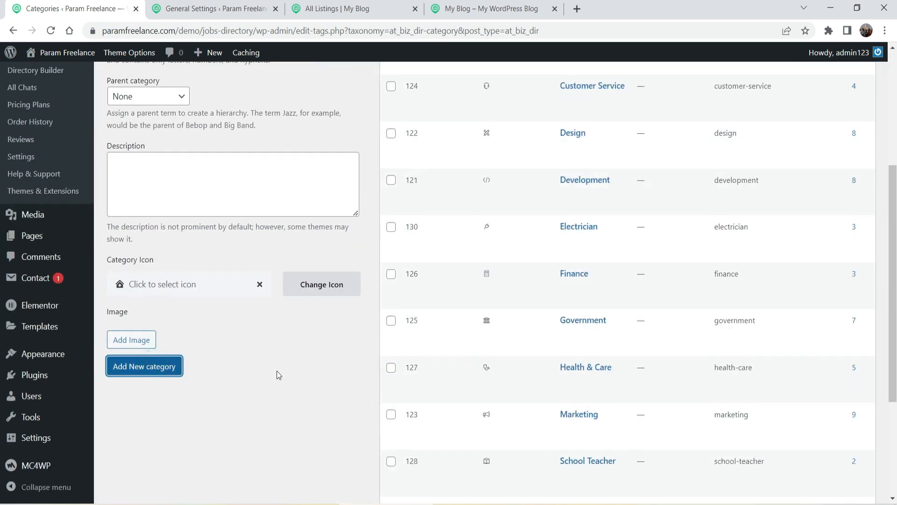
scroll(707, 318, "down", 3)
scroll(707, 321, "down", 1)
scroll(591, 318, "up", 6)
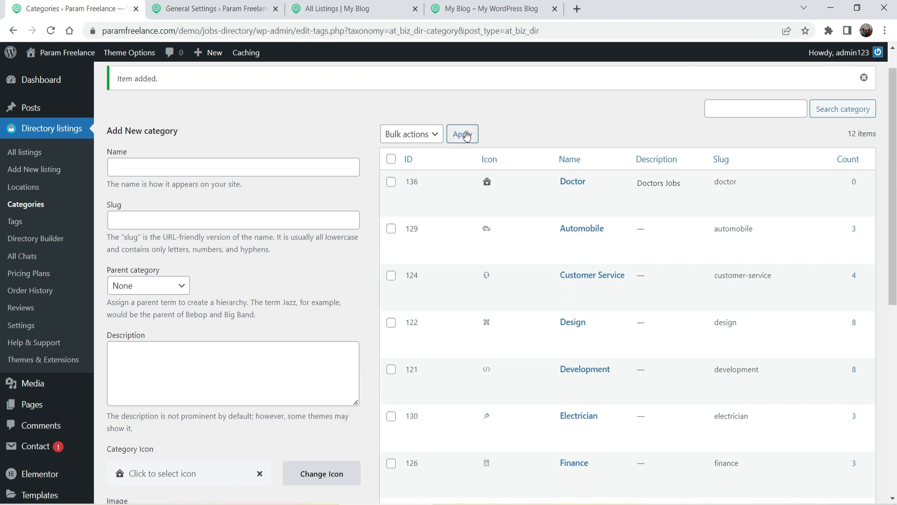
View the directory's Tags page and review the general settings in the Directory Builder
left_click(15, 221)
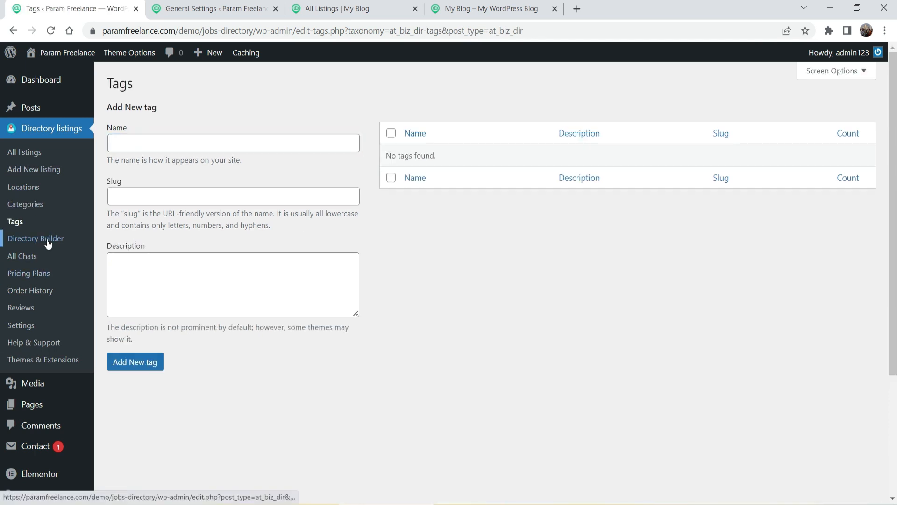
left_click(44, 239)
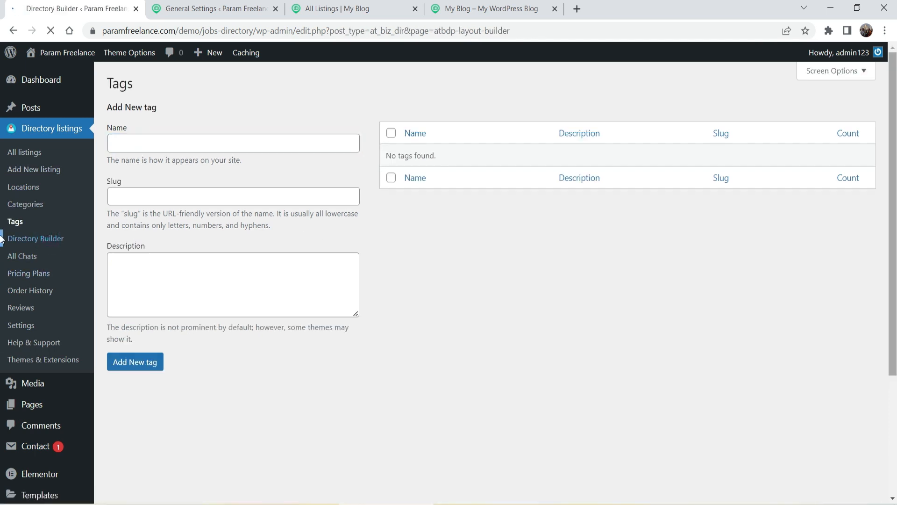
scroll(496, 286, "down", 2)
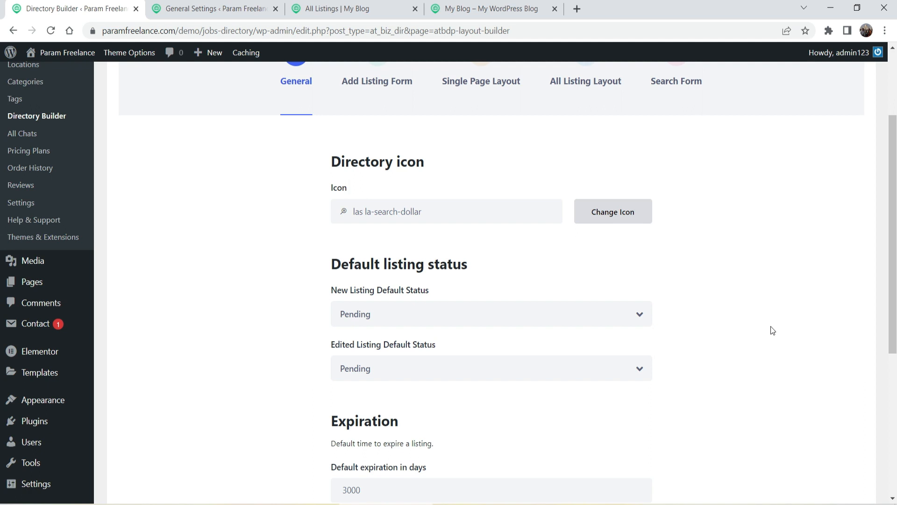
scroll(773, 331, "down", 5)
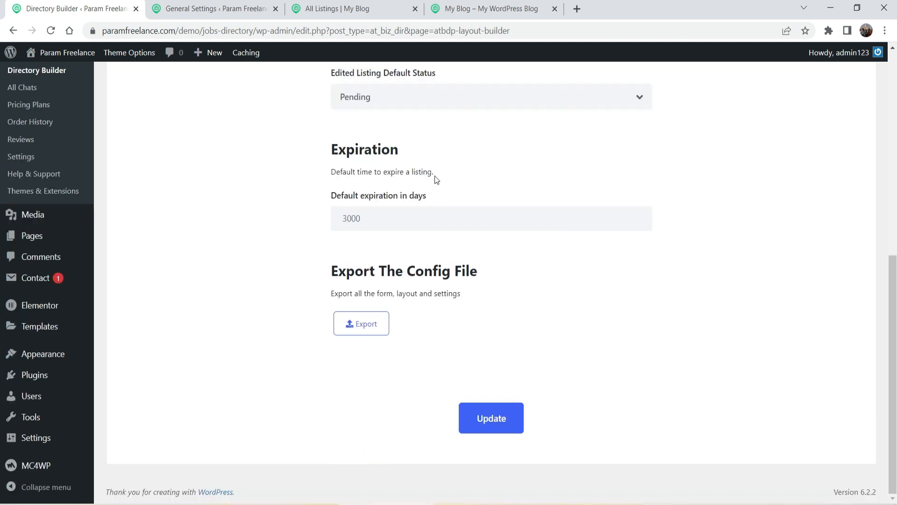
Set the default listing expiration to 365 days and update the directory settings
left_click_drag(435, 175, 300, 175)
left_click(295, 190)
left_click(269, 228)
mouse_move(47, 220)
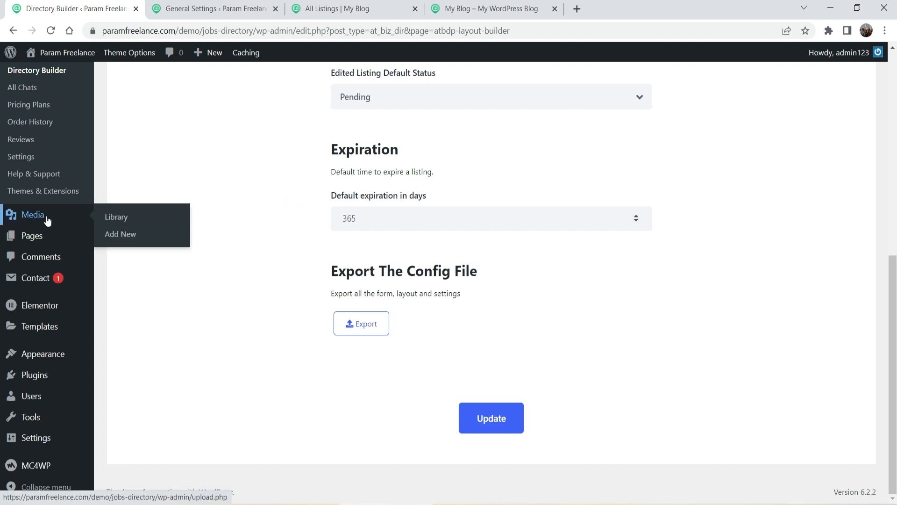
left_click(231, 321)
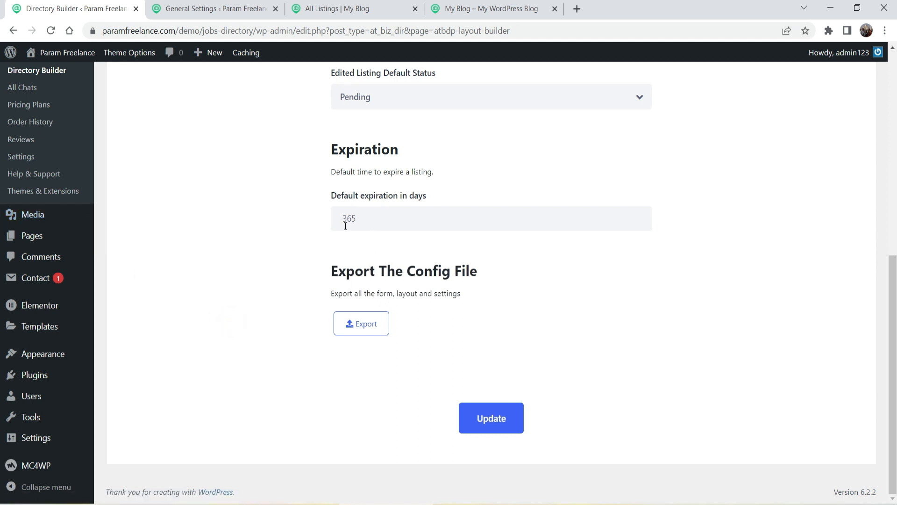
left_click(497, 404)
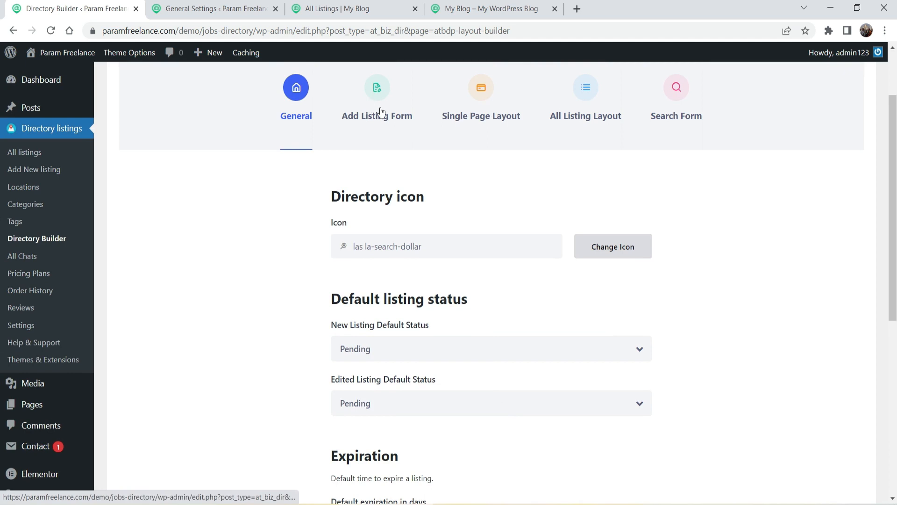
Review the active, preset and custom fields of the Add Listing Form in the Directory Builder
left_click(381, 112)
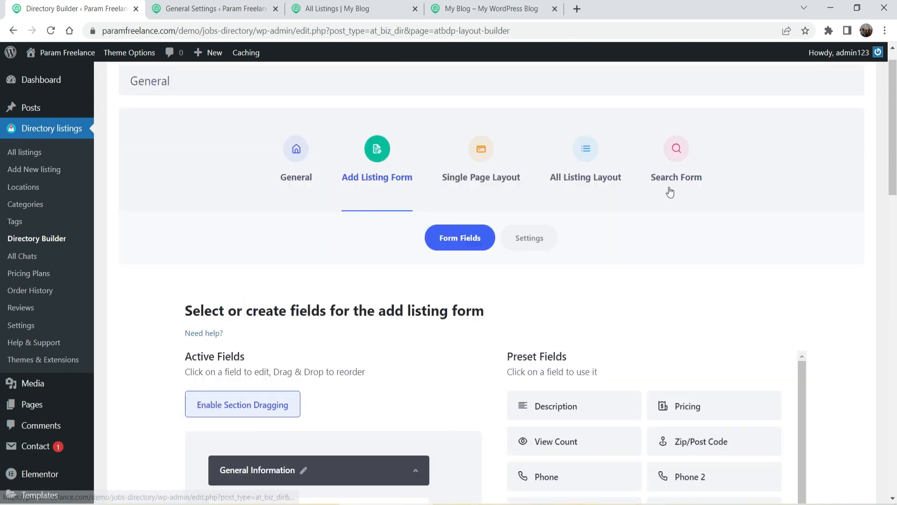
scroll(732, 148, "down", 9)
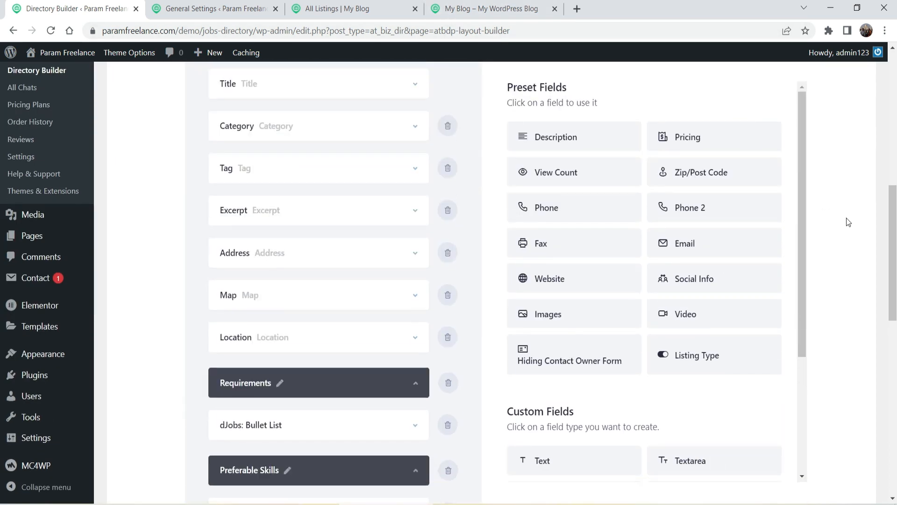
scroll(679, 153, "up", 4)
Open the job-posting page on the site's front end and look over the available listing packages
left_click(487, 19)
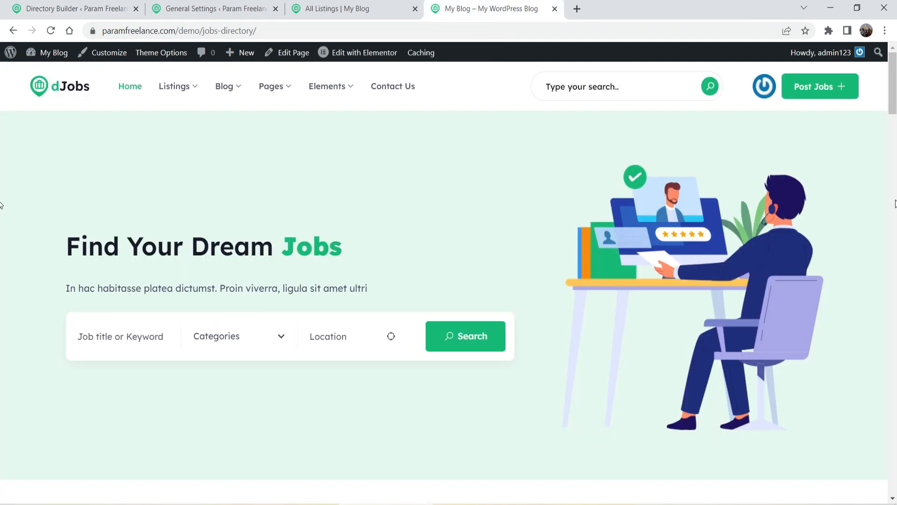
left_click(810, 94)
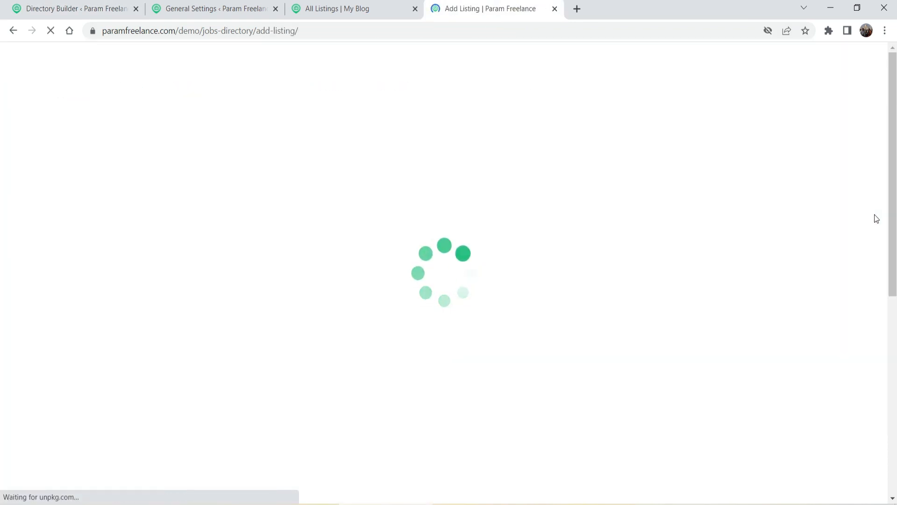
scroll(865, 212, "down", 1)
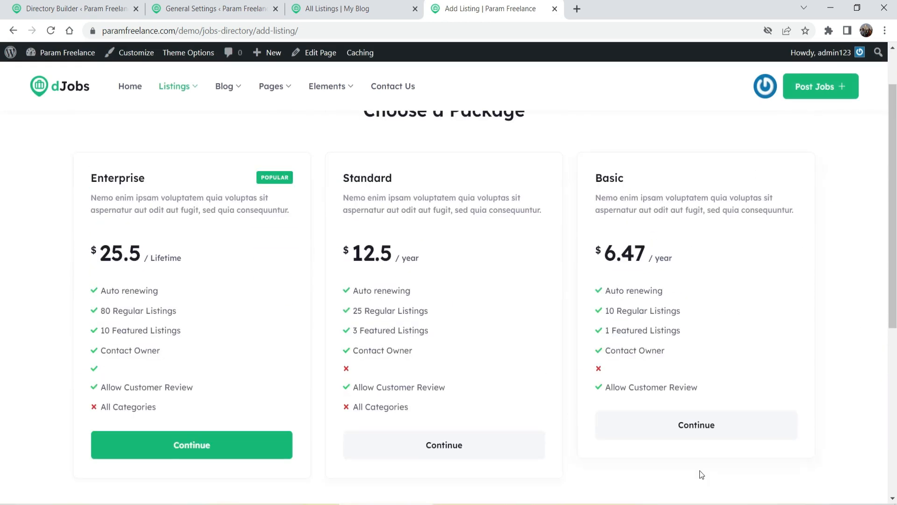
Continue with the Basic package and look over the General Information section of the job submission form
left_click(726, 433)
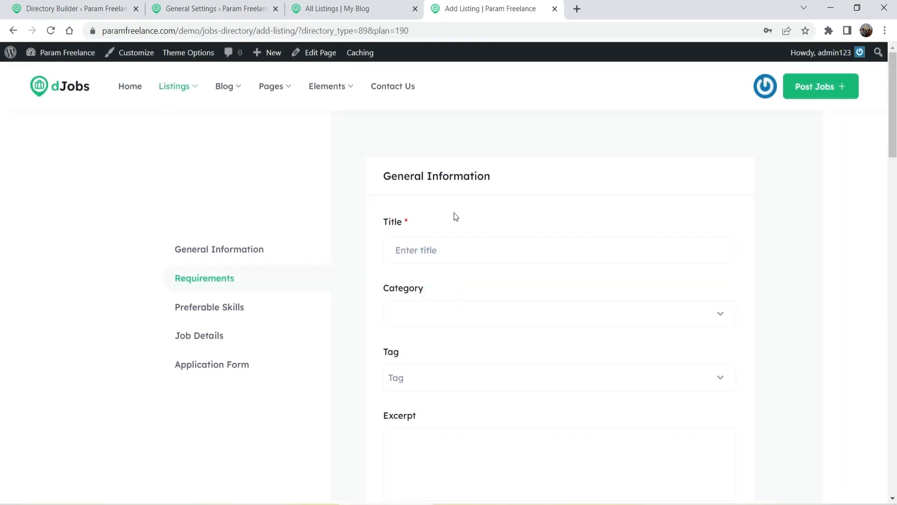
scroll(411, 176, "down", 4)
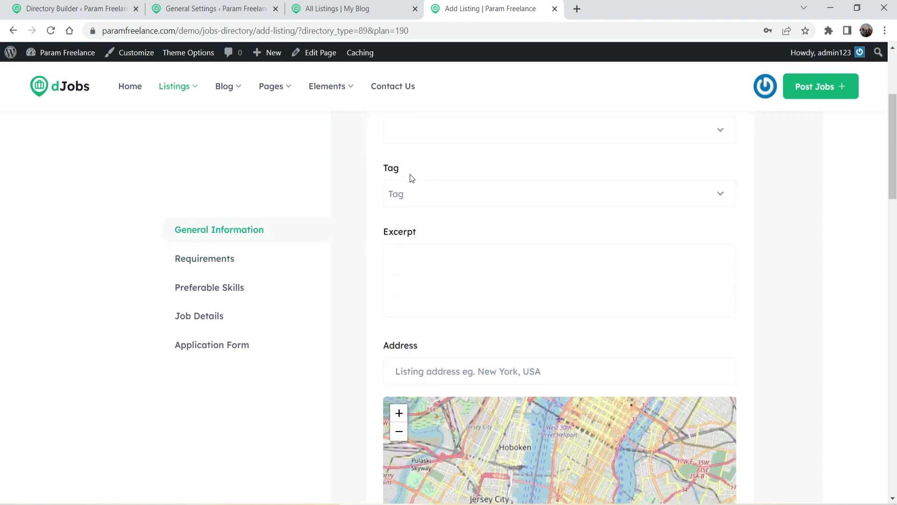
scroll(280, 131, "up", 4)
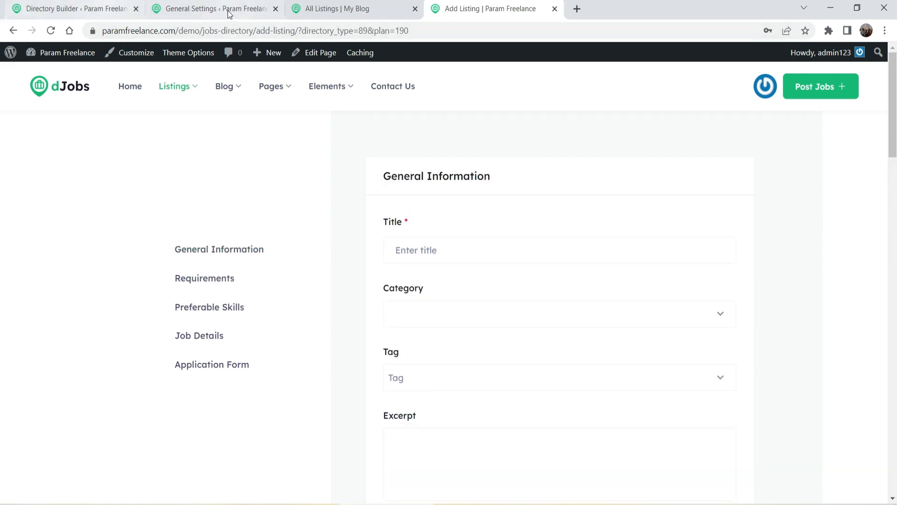
Compare the General Information fields in the Directory Builder with those on the front-end job submission form
left_click(43, 11)
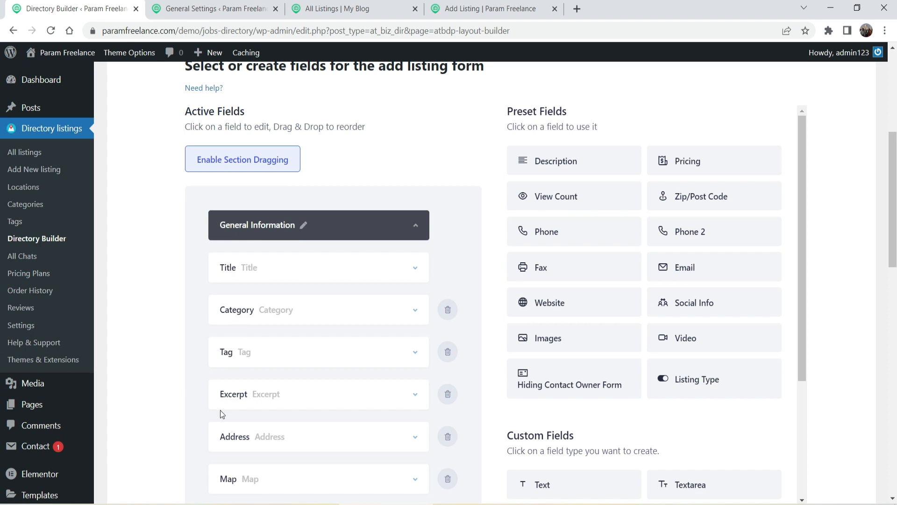
scroll(206, 391, "down", 3)
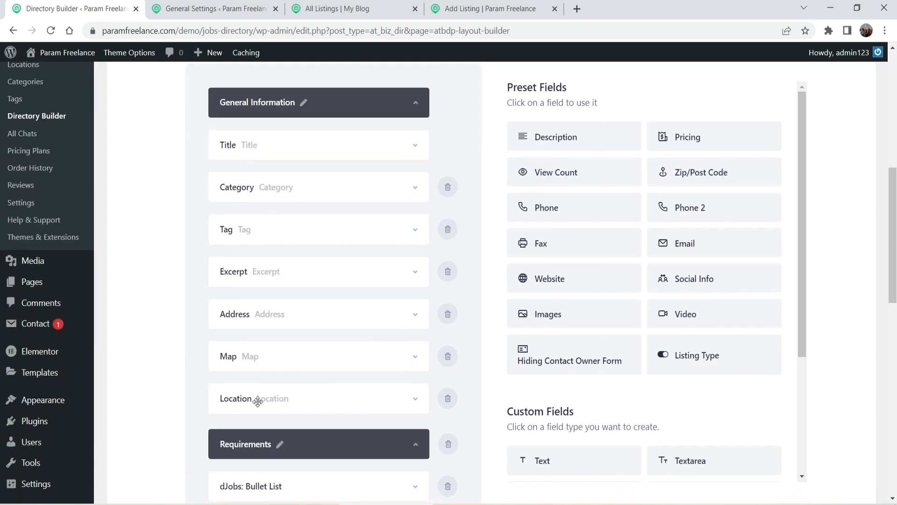
left_click(461, 13)
scroll(477, 222, "down", 3)
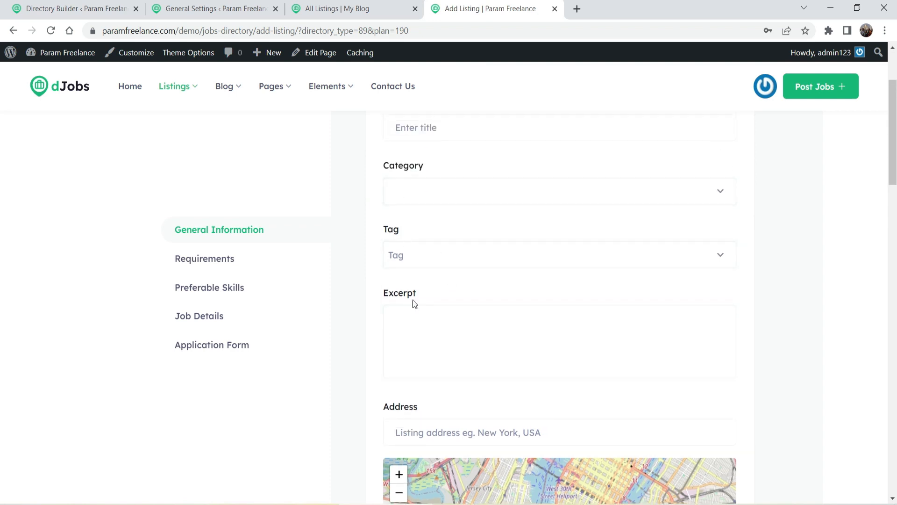
scroll(587, 283, "down", 12)
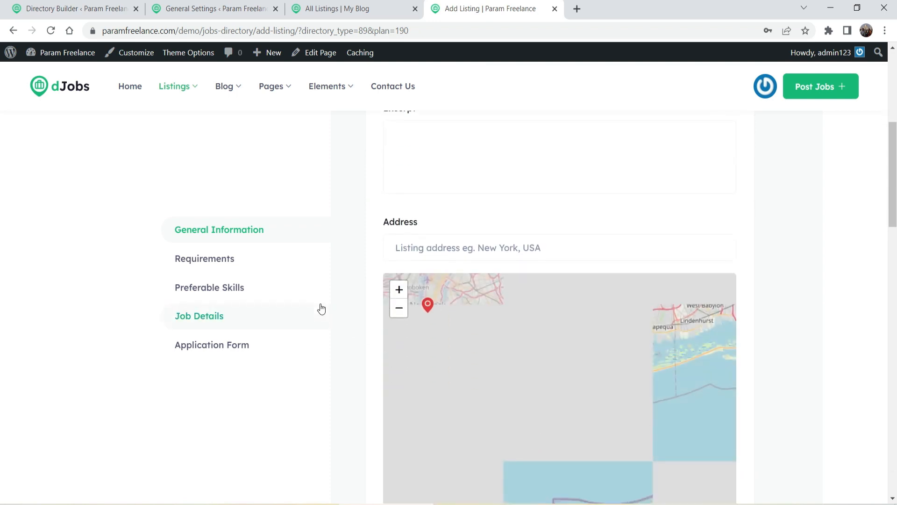
scroll(422, 334, "down", 3)
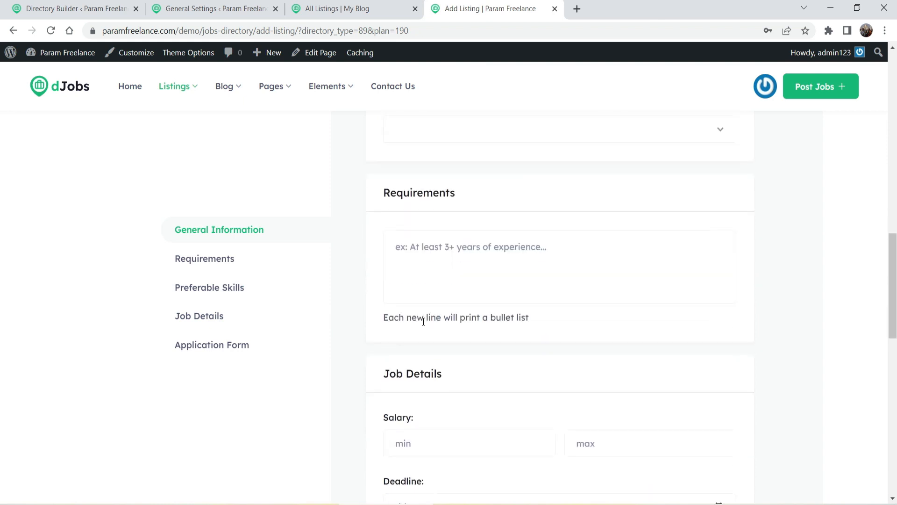
Compare the Requirements section of the job submission form with its dJobs: Bullet List field in the Directory Builder
left_click(440, 239)
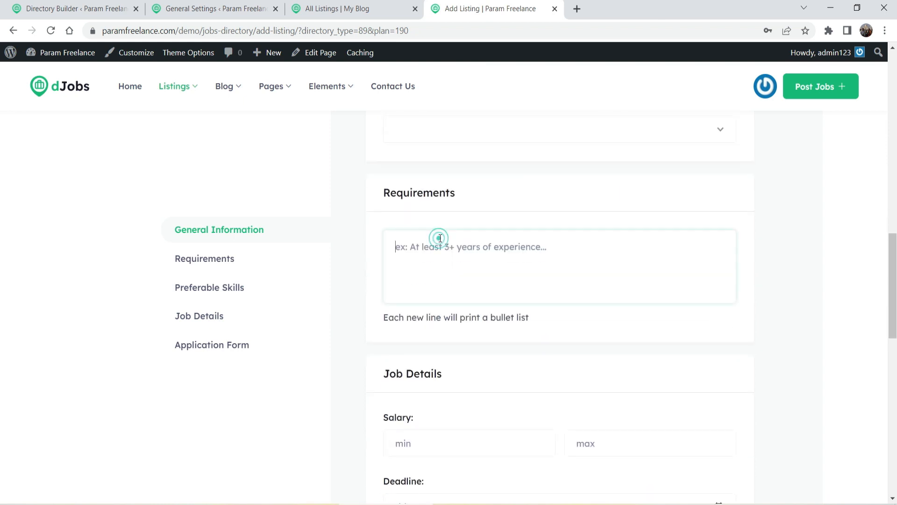
left_click(70, 14)
scroll(245, 337, "down", 4)
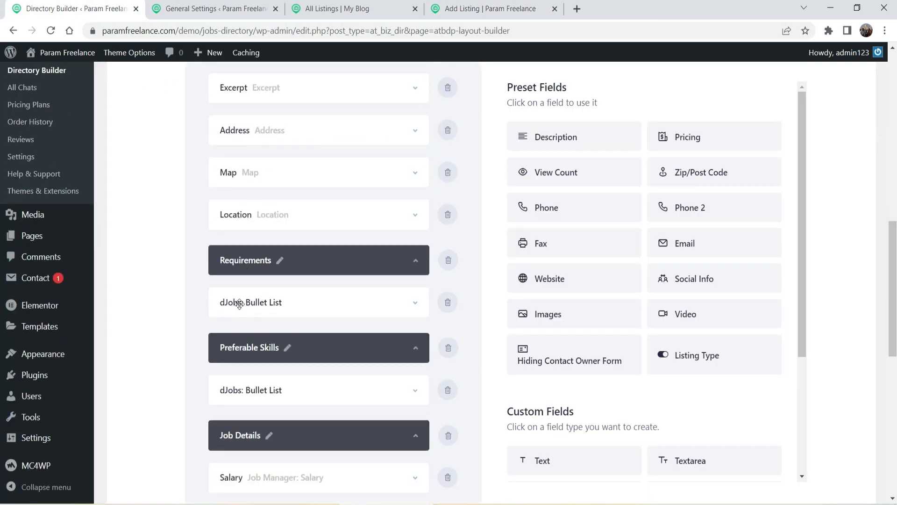
left_click(486, 9)
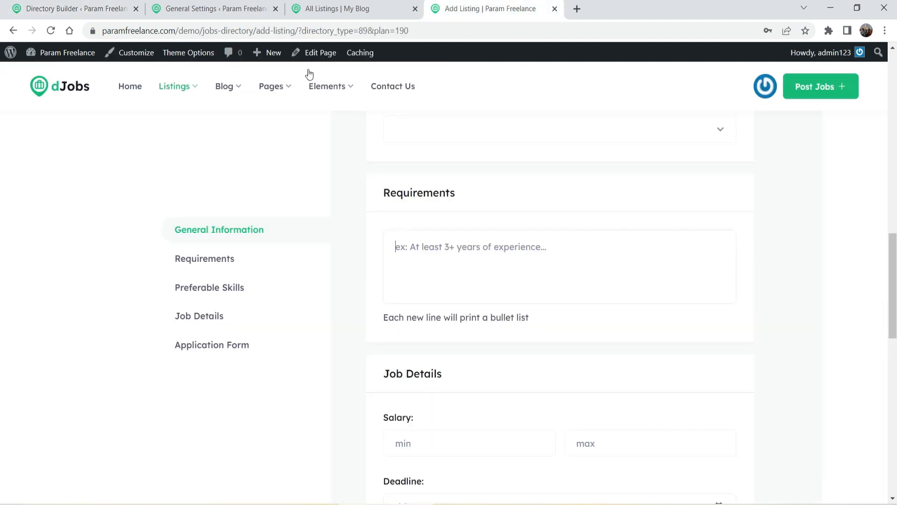
left_click(419, 252)
scroll(446, 283, "down", 1)
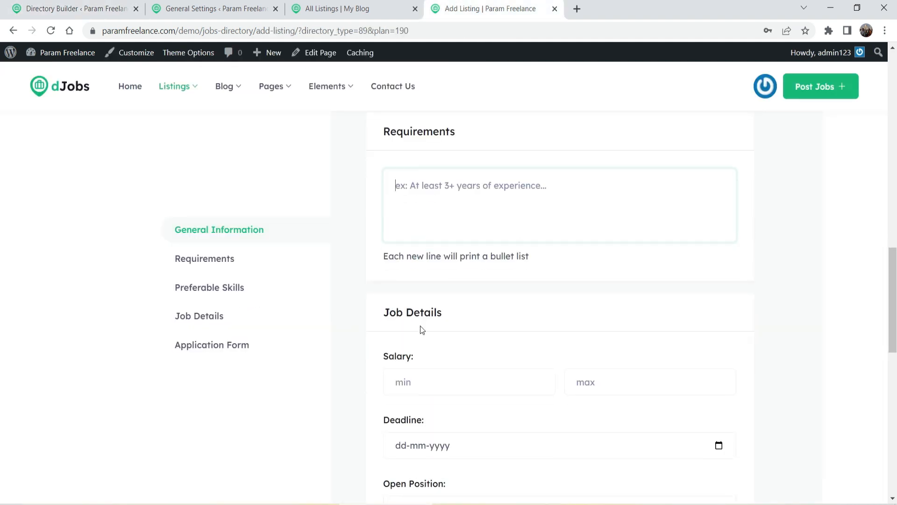
Review the Preferable Skills, Job Details and Application Form sections and the custom field types in the Directory Builder
left_click(28, 10)
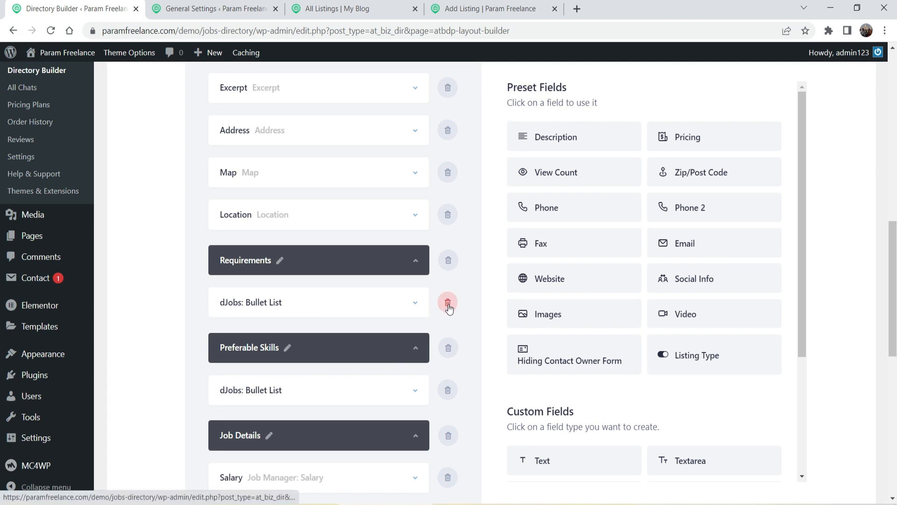
scroll(447, 308, "down", 3)
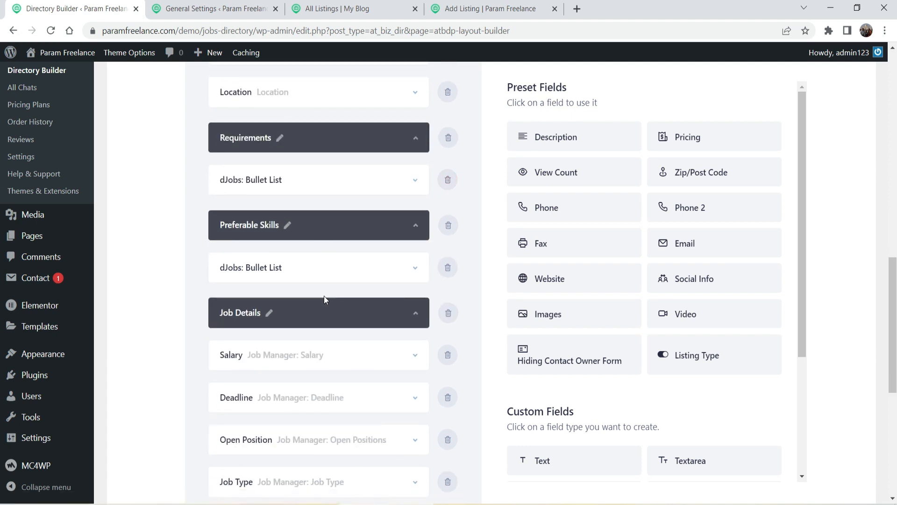
scroll(273, 280, "down", 1)
scroll(274, 279, "down", 4)
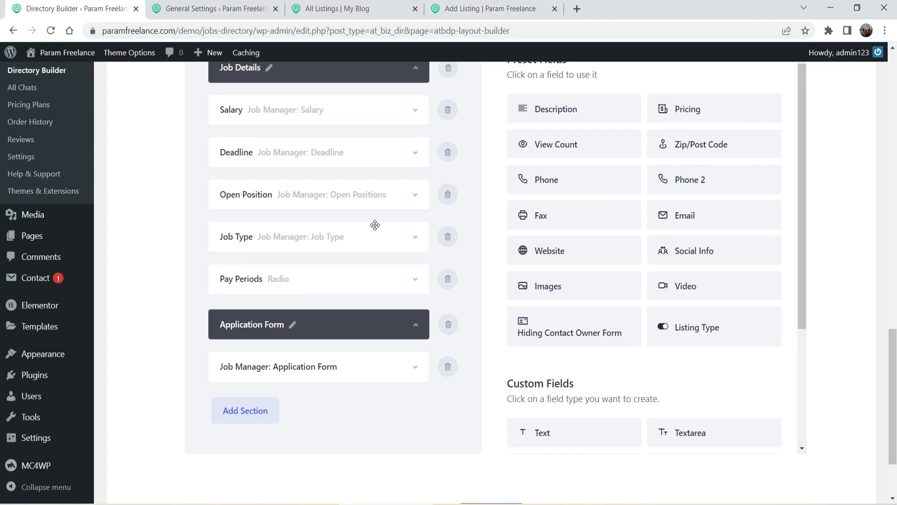
scroll(710, 192, "down", 3)
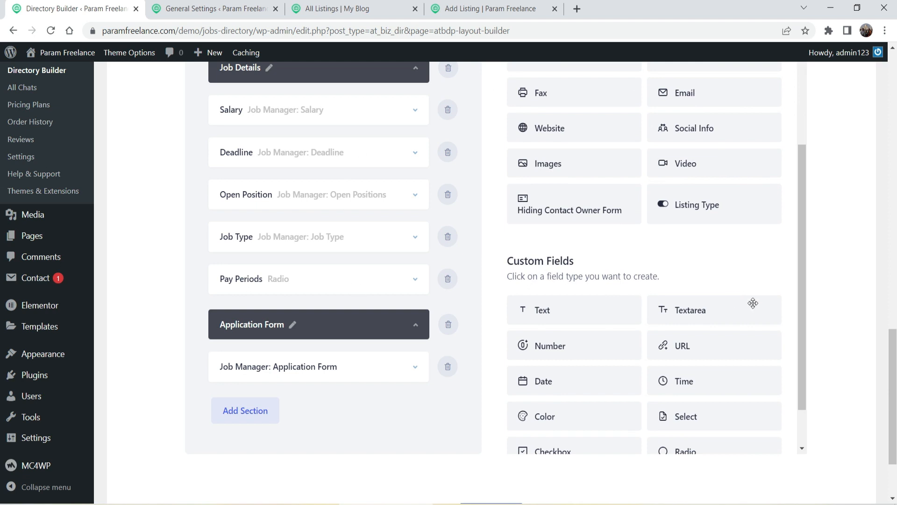
left_click(484, 9)
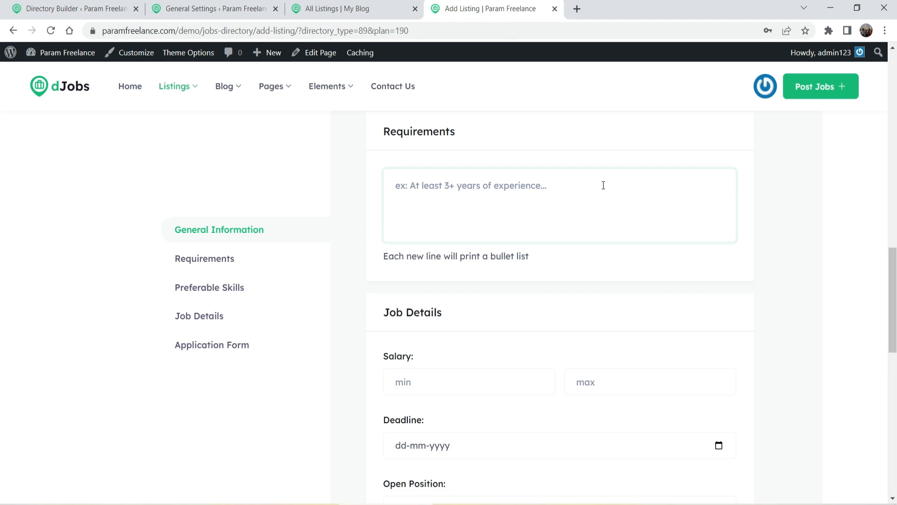
left_click(90, 7)
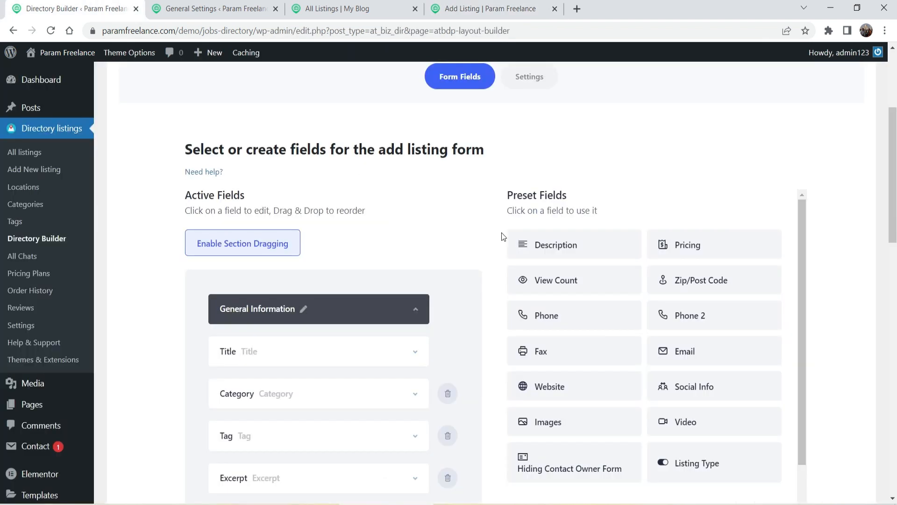
Open the Single Page Layout settings in the Directory Builder and review the Listing Header layout
scroll(503, 236, "up", 4)
left_click(480, 177)
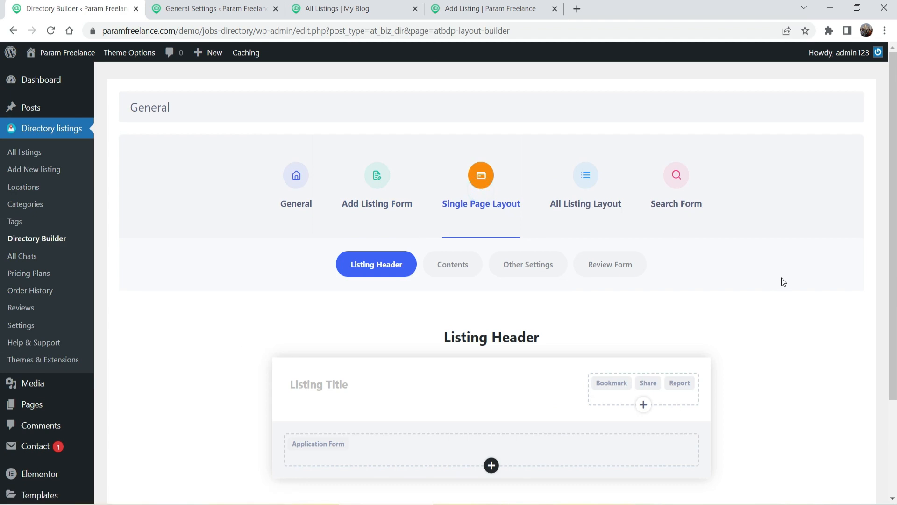
scroll(220, 271, "down", 3)
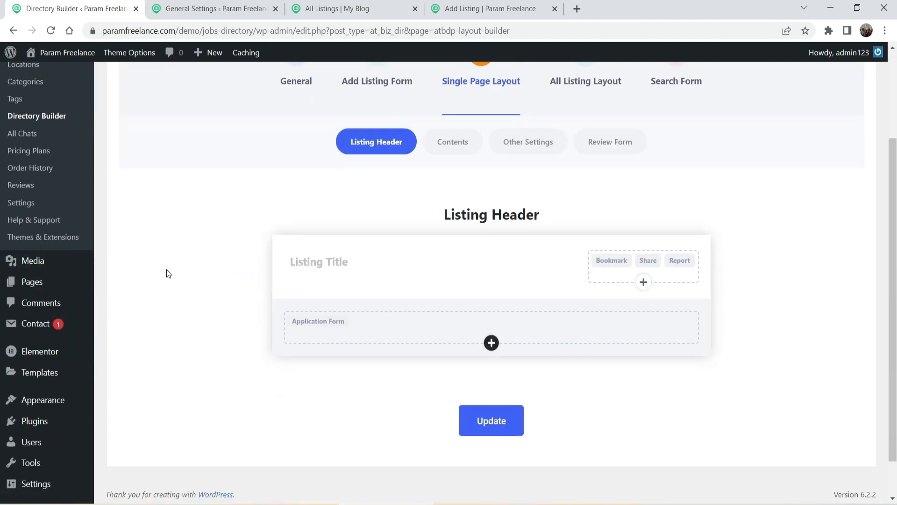
scroll(528, 237, "up", 3)
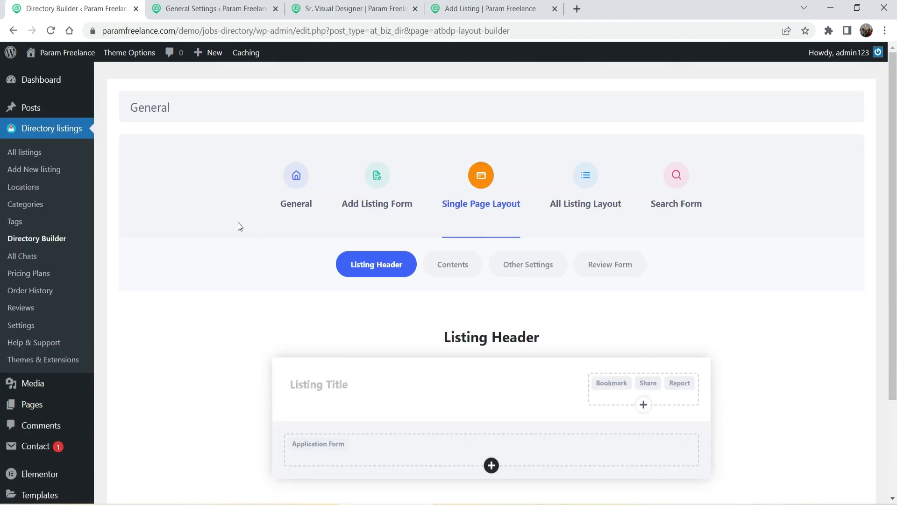
Compare the Listing Header layout with the Sr. Visual Designer job page, examining its Apply Now, Save, Share and Report options
left_click(338, 10)
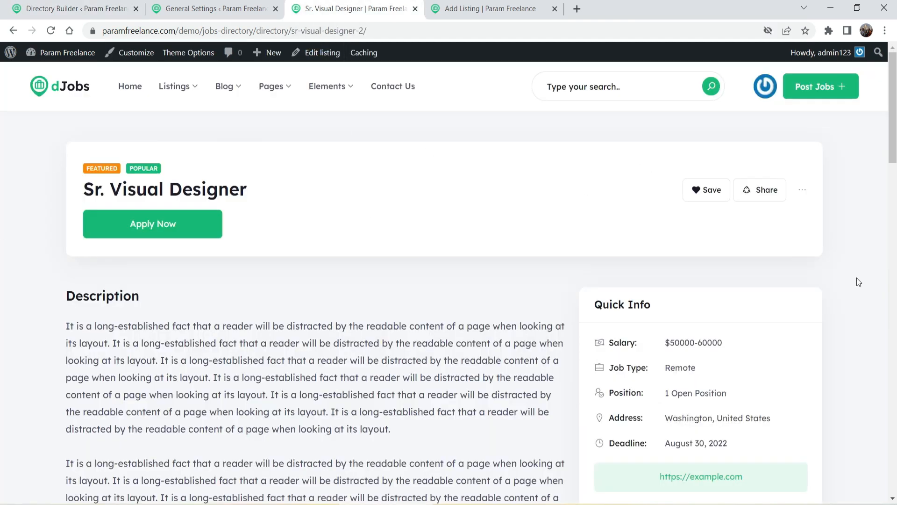
left_click(79, 16)
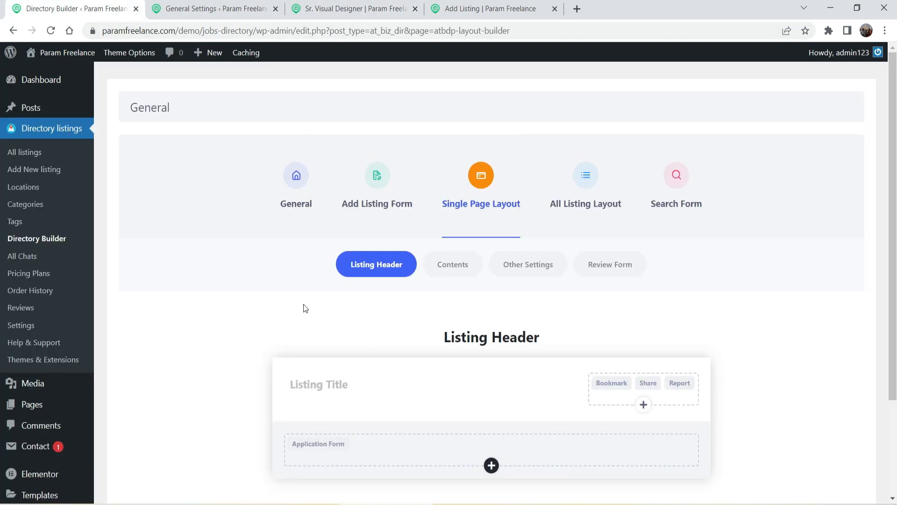
scroll(304, 306, "down", 3)
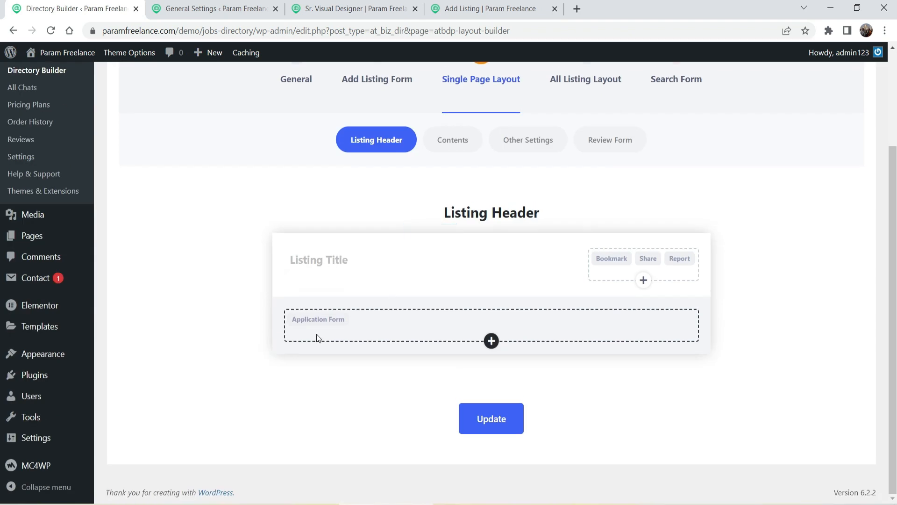
mouse_move(321, 324)
left_click(353, 9)
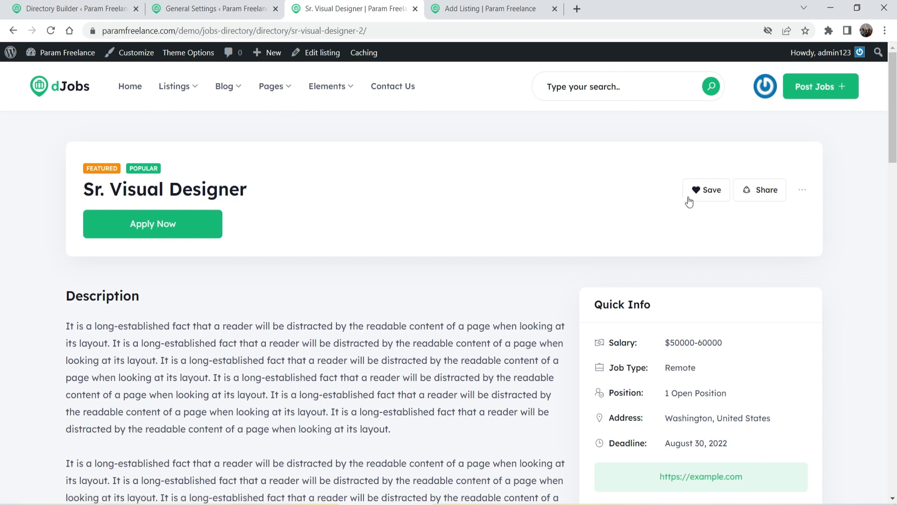
mouse_move(772, 199)
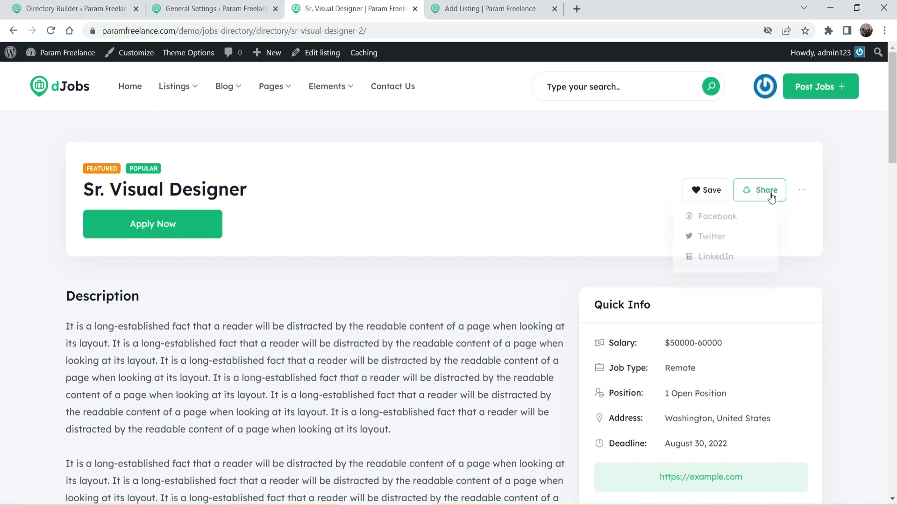
left_click(802, 190)
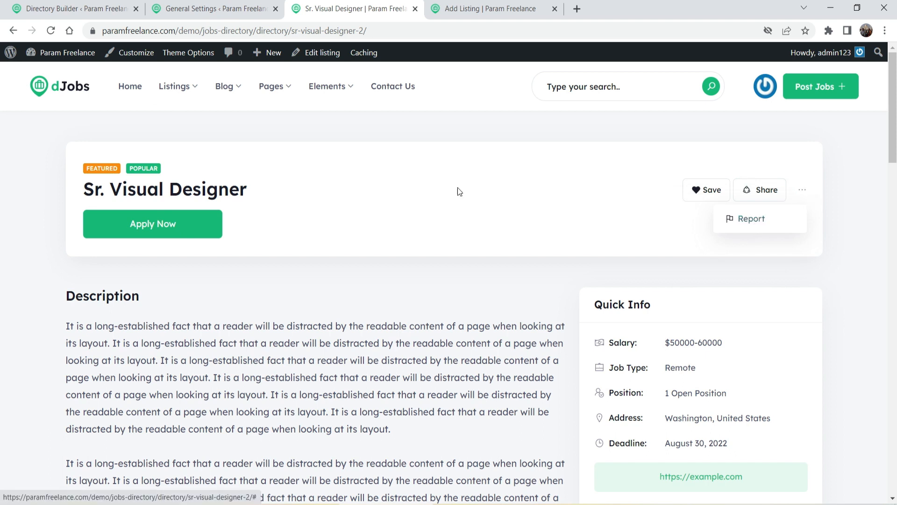
Check which elements can be inserted in the Listing Header's Bookmark/Share/Report area and its Application Form area
left_click(75, 9)
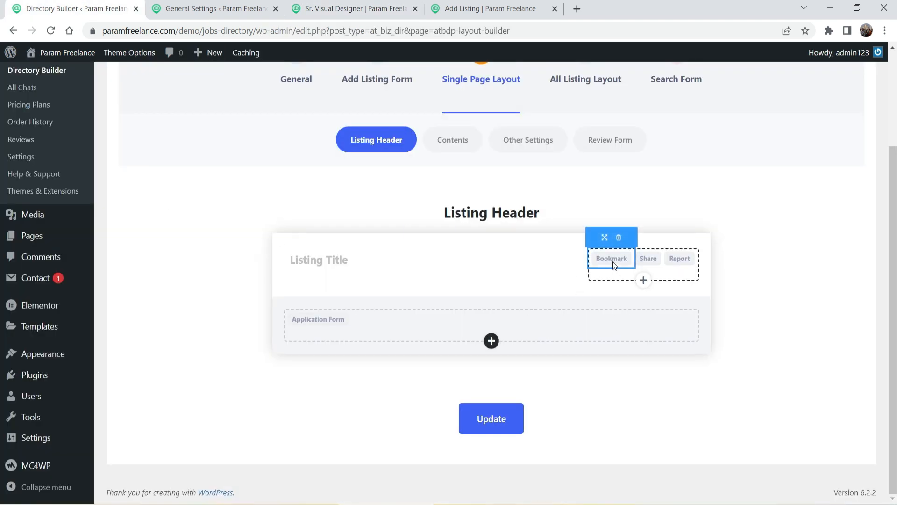
left_click(644, 281)
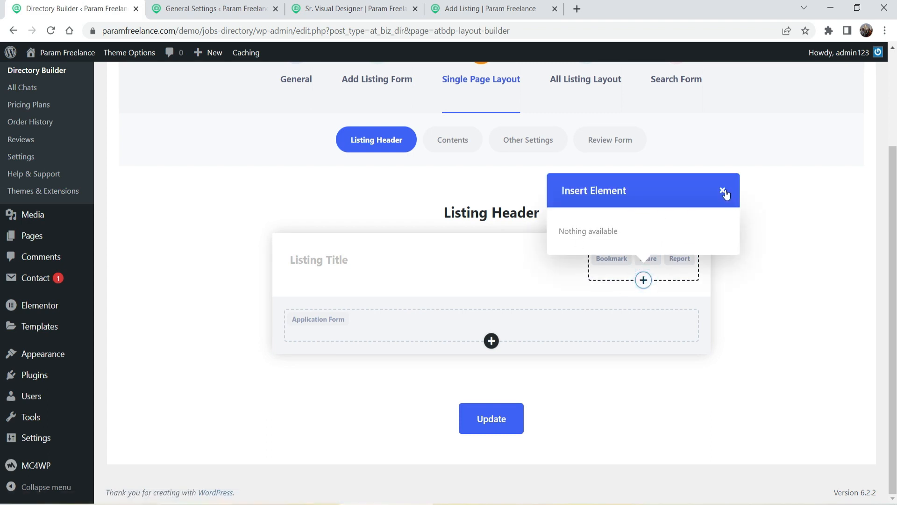
left_click(724, 191)
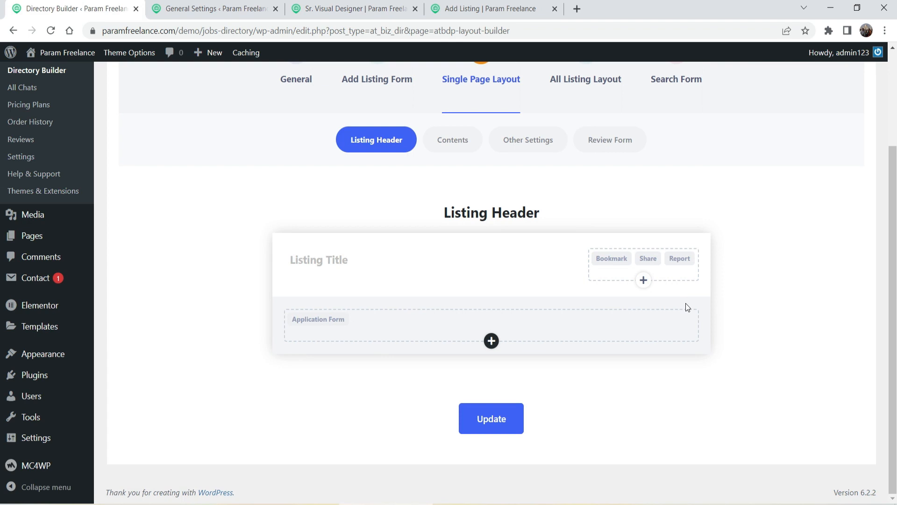
left_click(491, 340)
scroll(478, 189, "up", 3)
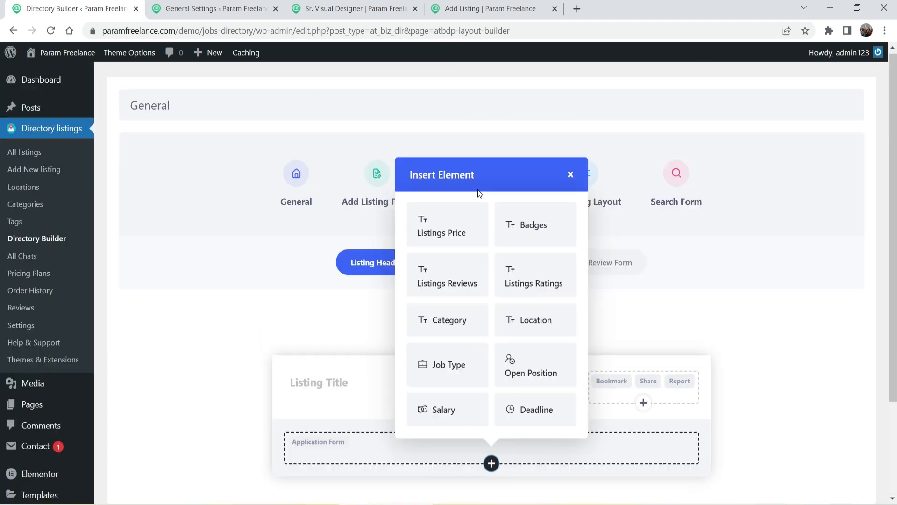
scroll(538, 182, "down", 3)
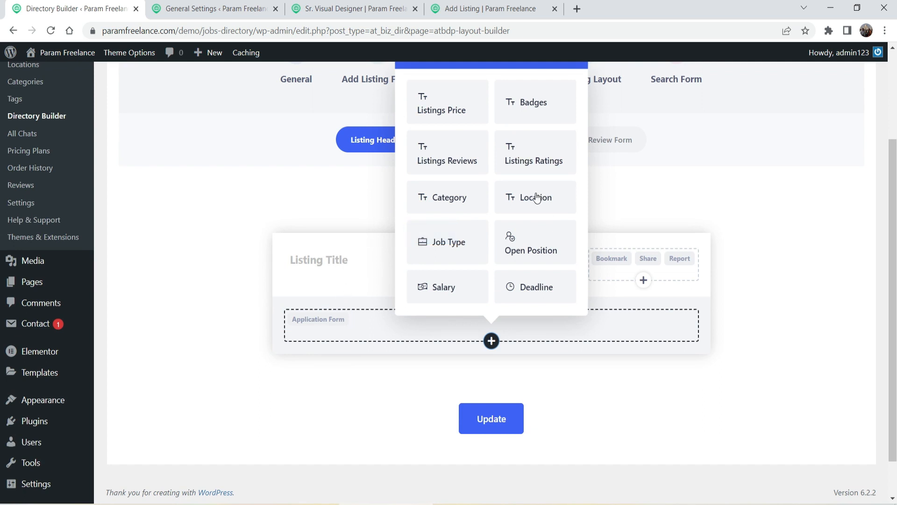
Open the Contents settings of the Single Page Layout and review the active, preset and other fields
left_click(456, 140)
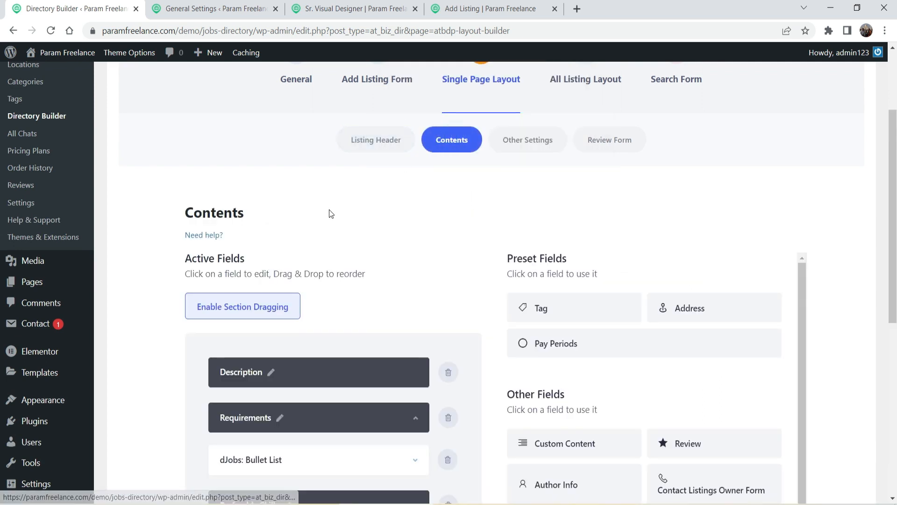
scroll(331, 213, "down", 3)
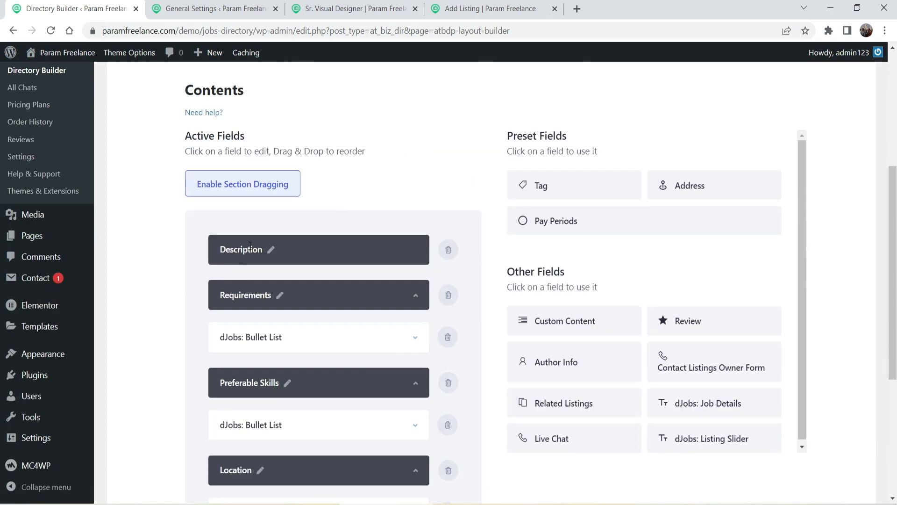
scroll(177, 277, "down", 4)
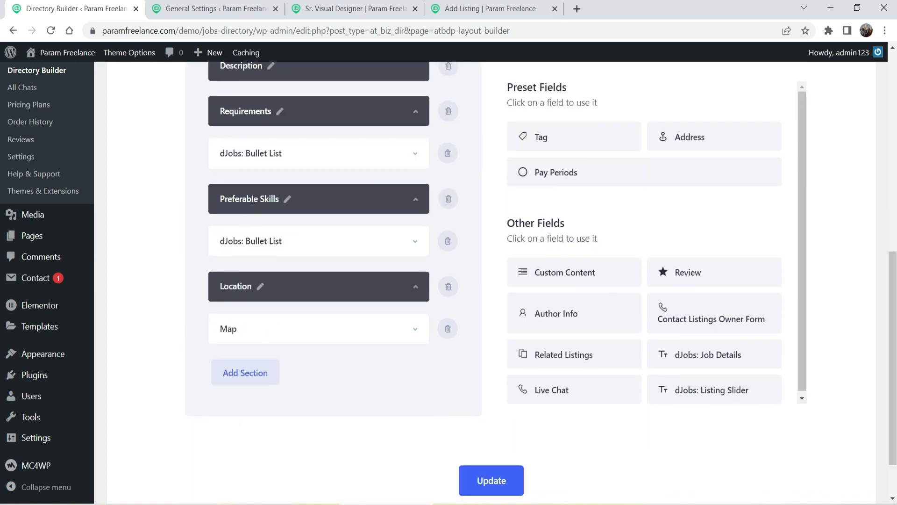
Compare the Preferable Skills and Location sections on the Sr. Visual Designer job page with the active fields in the Contents settings
left_click(334, 9)
scroll(120, 302, "down", 12)
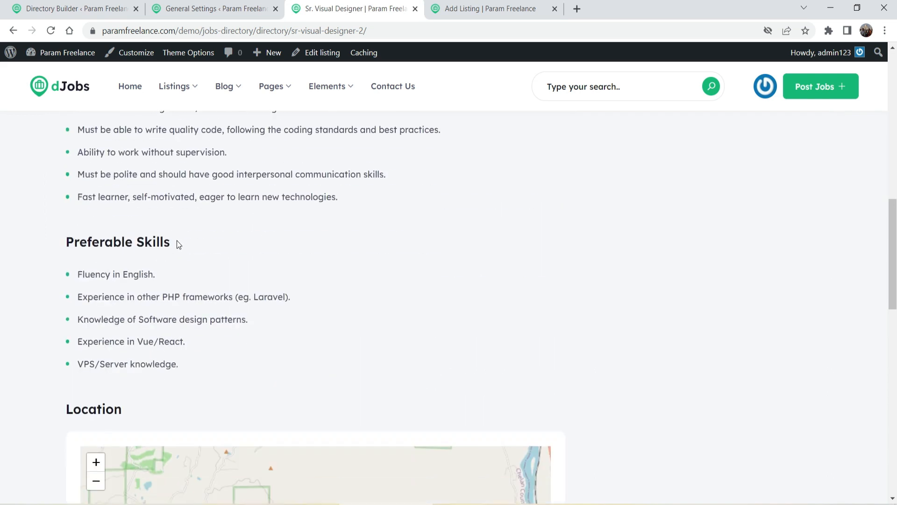
scroll(177, 240, "down", 3)
left_click(71, 8)
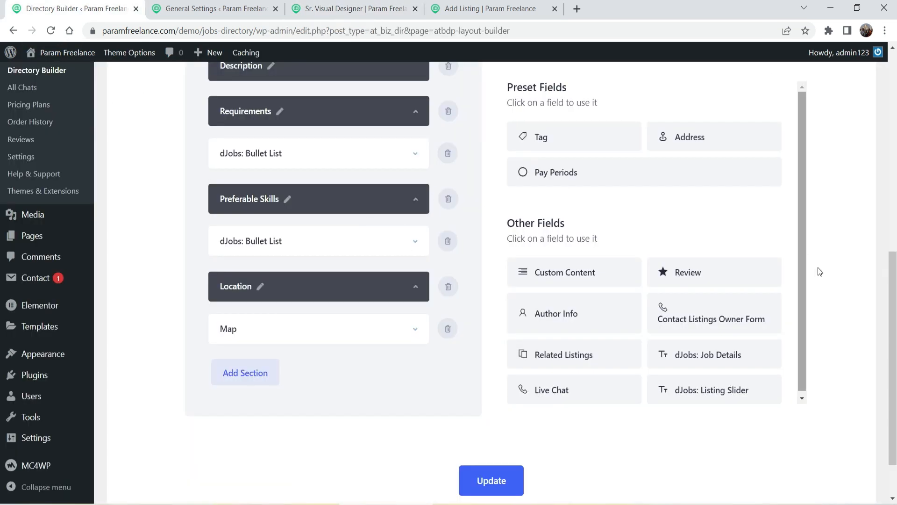
scroll(865, 248, "up", 3)
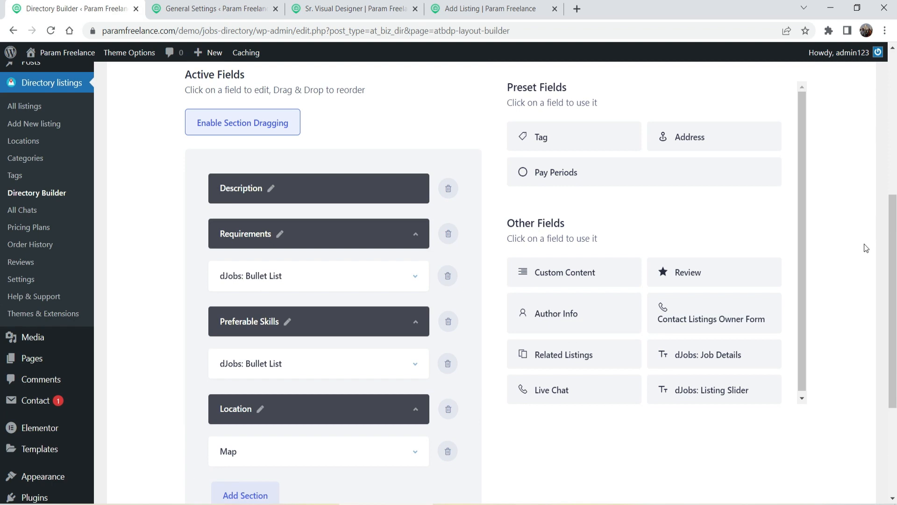
scroll(344, 225, "down", 3)
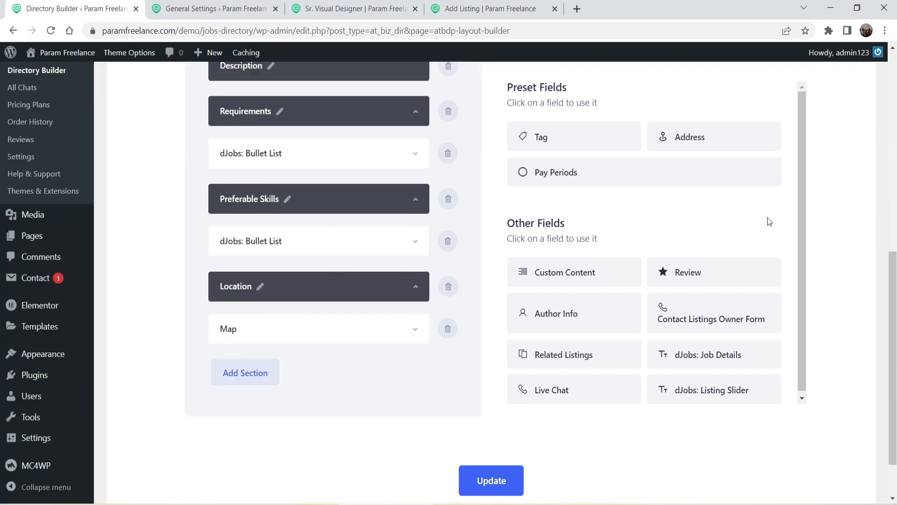
Add the Author Info and Live Chat fields below Location in the Contents active fields and save the directory layout
scroll(654, 243, "down", 1)
left_click_drag(576, 263, 324, 274)
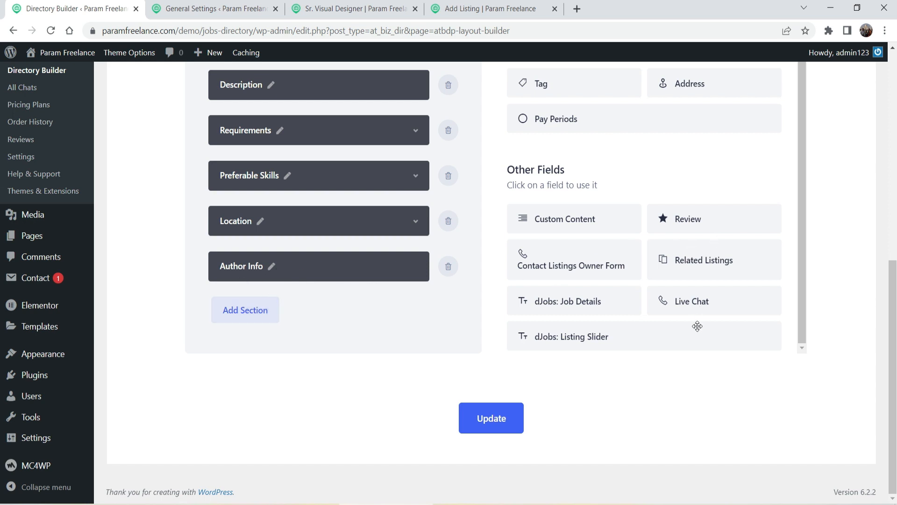
left_click_drag(724, 304, 365, 310)
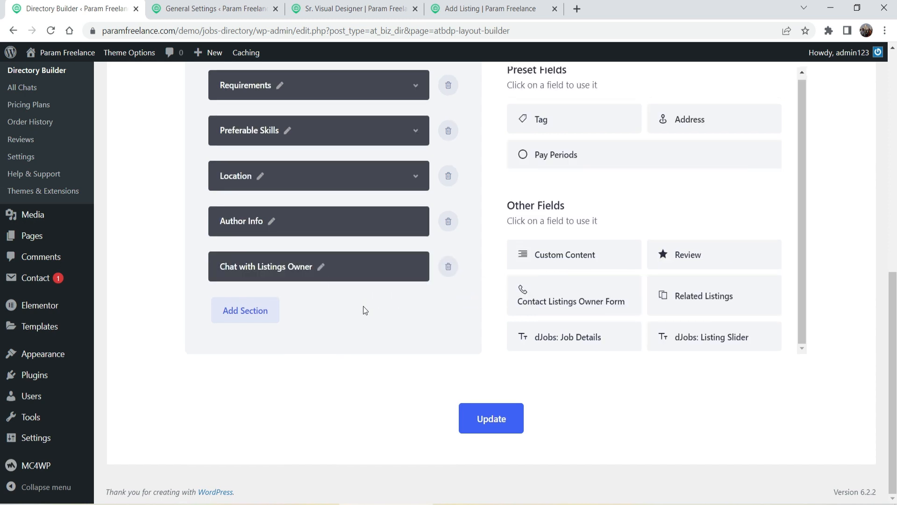
left_click(502, 428)
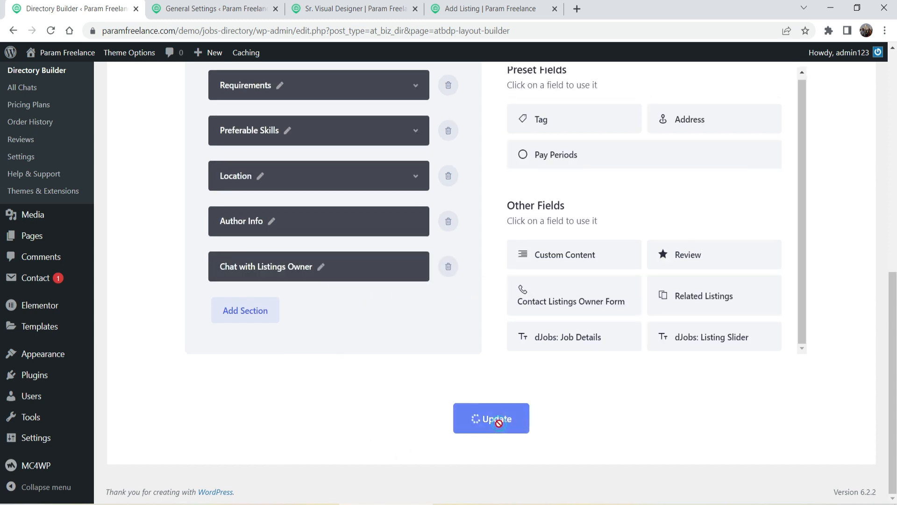
Reload the Sr. Visual Designer job page and review the author info and chat sections below the Location map
left_click(333, 10)
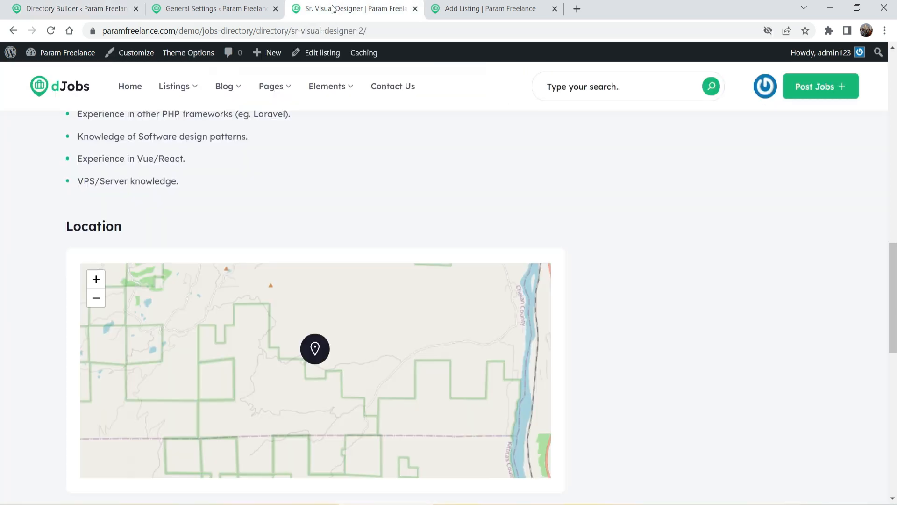
scroll(560, 159, "down", 5)
scroll(673, 252, "up", 5)
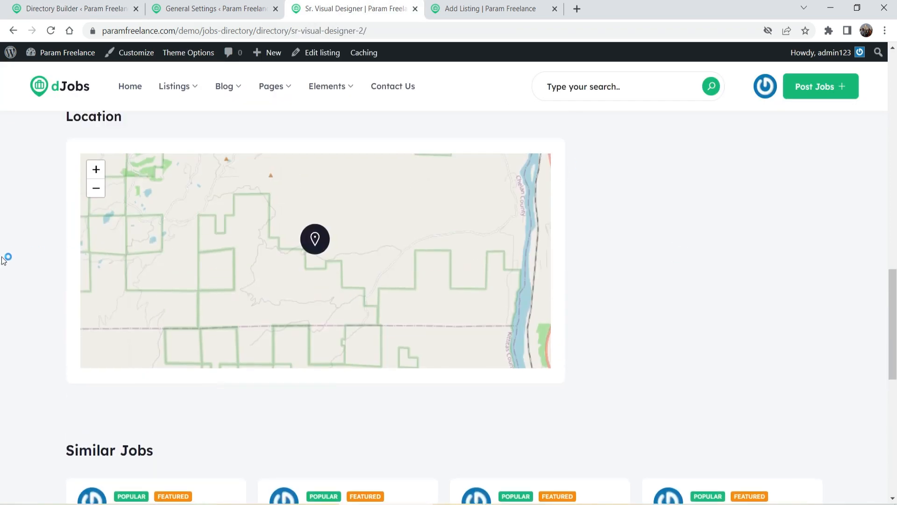
left_click(50, 30)
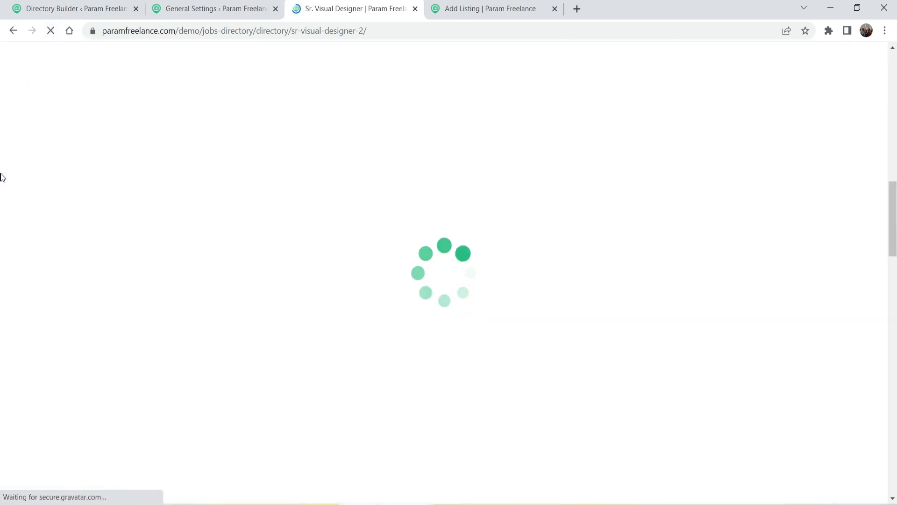
scroll(9, 182, "down", 3)
scroll(131, 154, "up", 3)
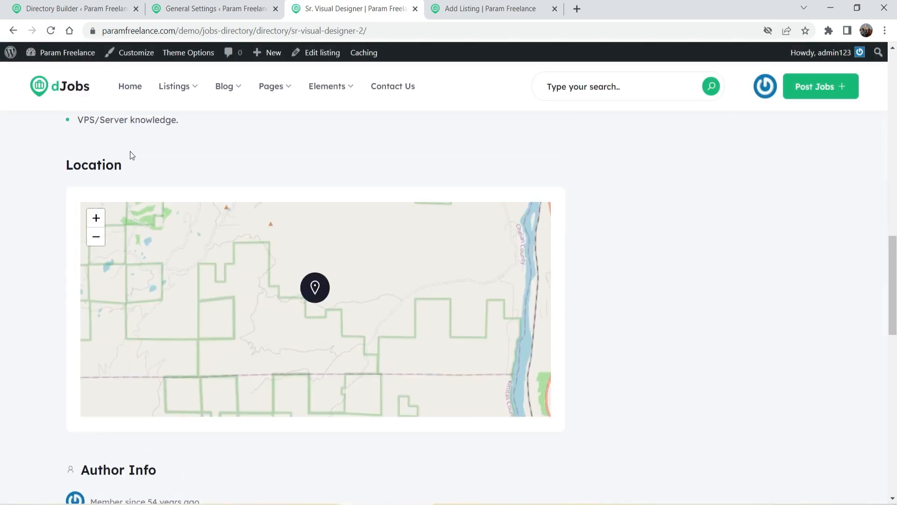
scroll(29, 204, "down", 4)
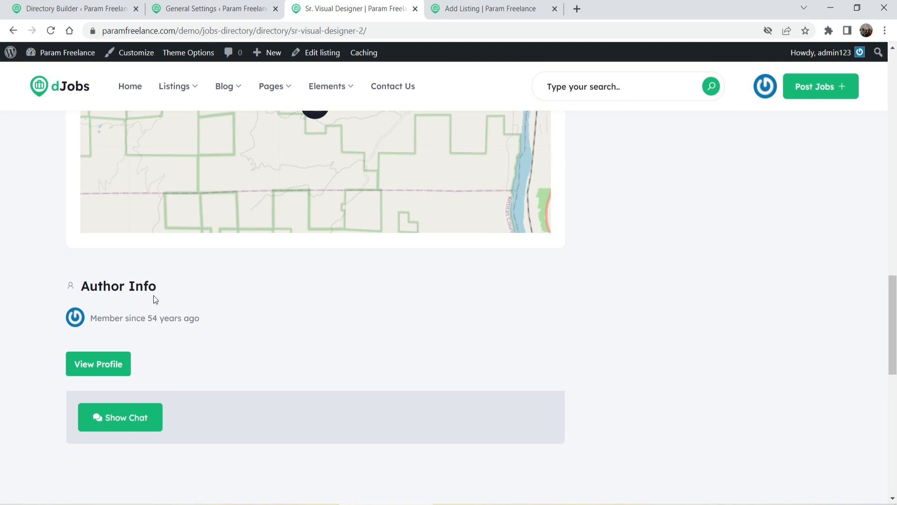
View the author's profile from the job page, return to the job, and expand the chat to examine its message field
left_click(103, 366)
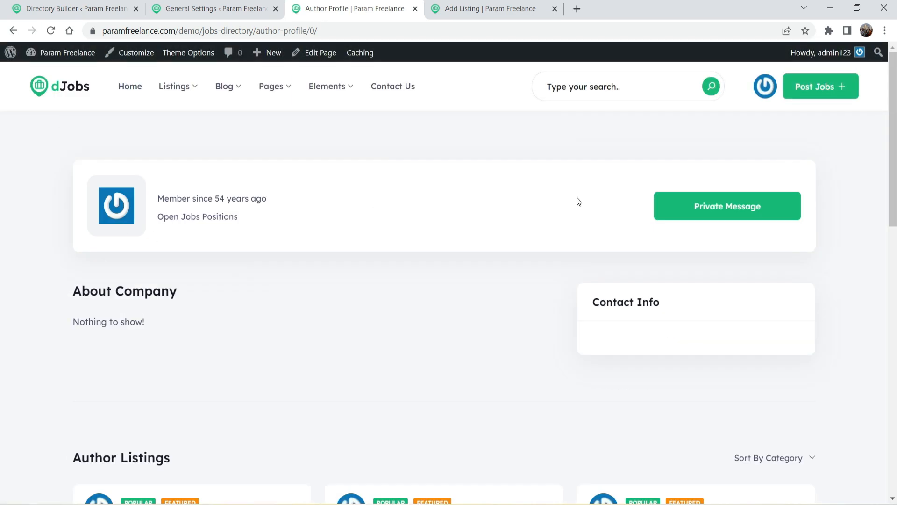
left_click(13, 30)
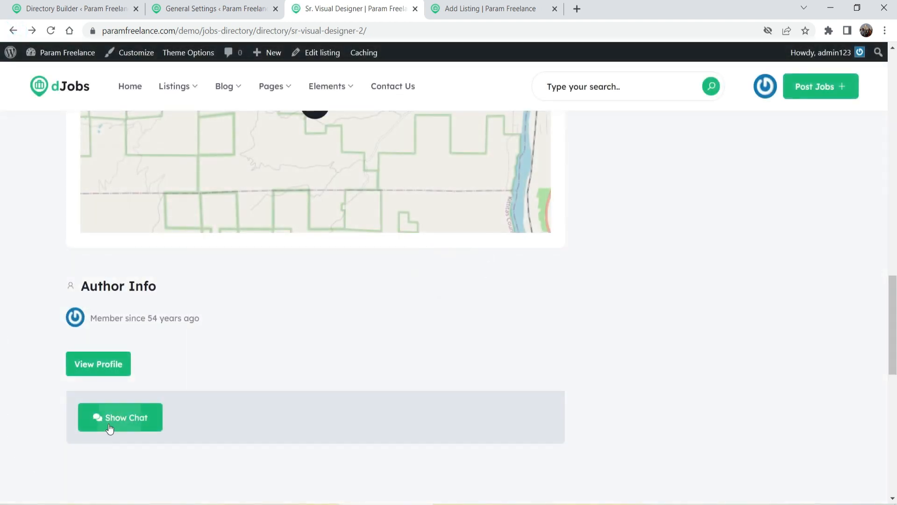
left_click(134, 418)
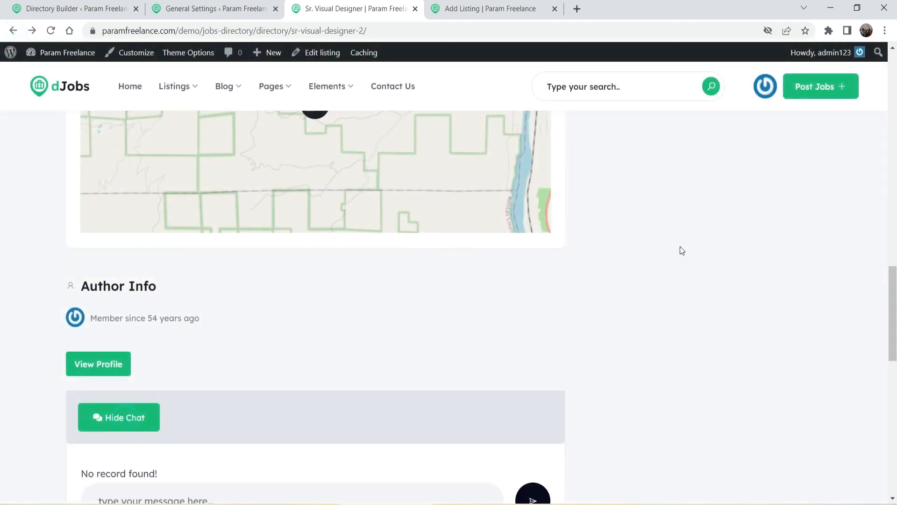
scroll(680, 246, "down", 5)
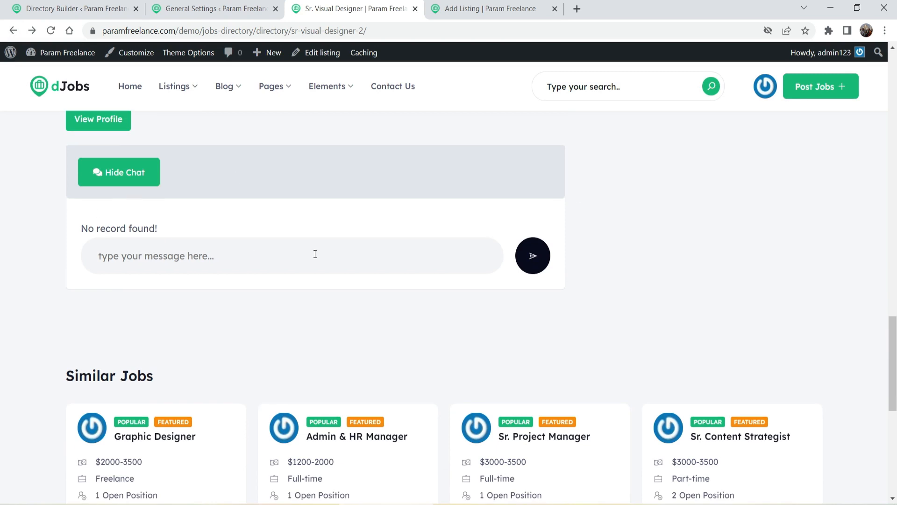
left_click(158, 255)
scroll(178, 234, "up", 10)
scroll(230, 216, "down", 4)
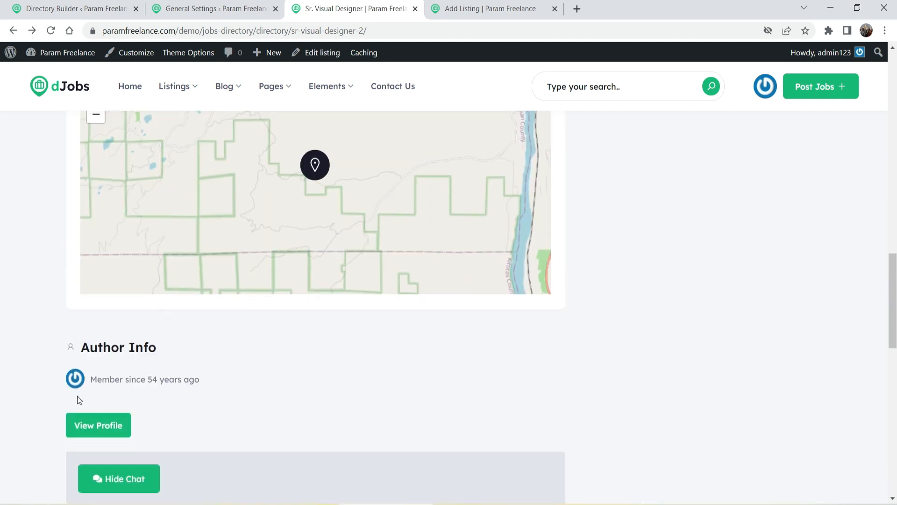
Open the Other Settings of the Single Page Layout in the Directory Builder and review the Similar Listings options
left_click(28, 7)
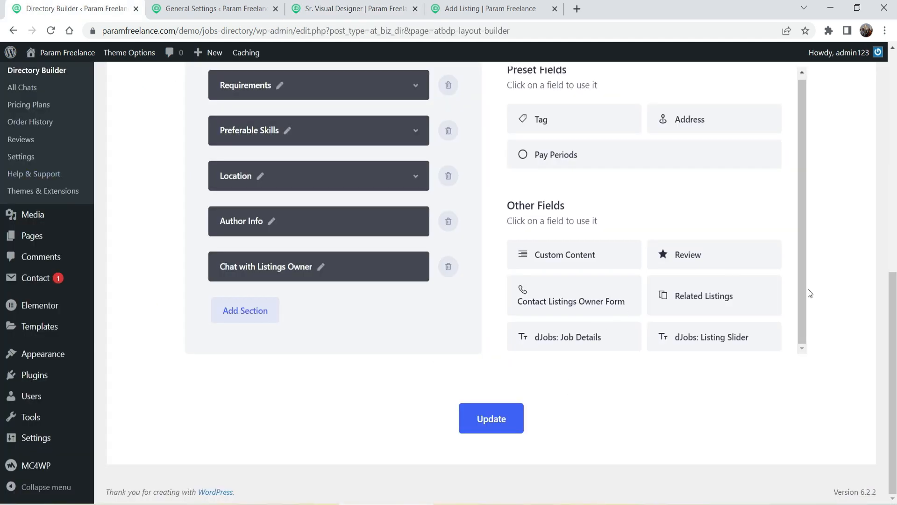
scroll(673, 233, "up", 1)
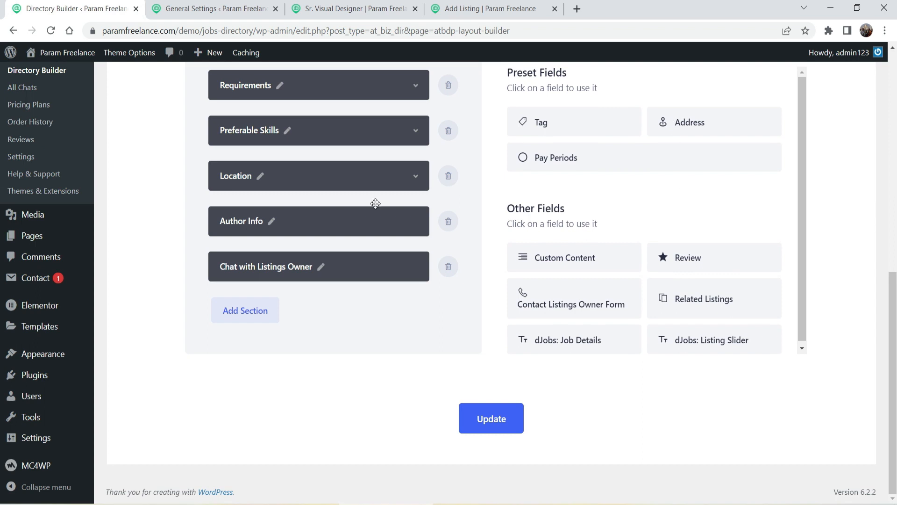
left_click(342, 8)
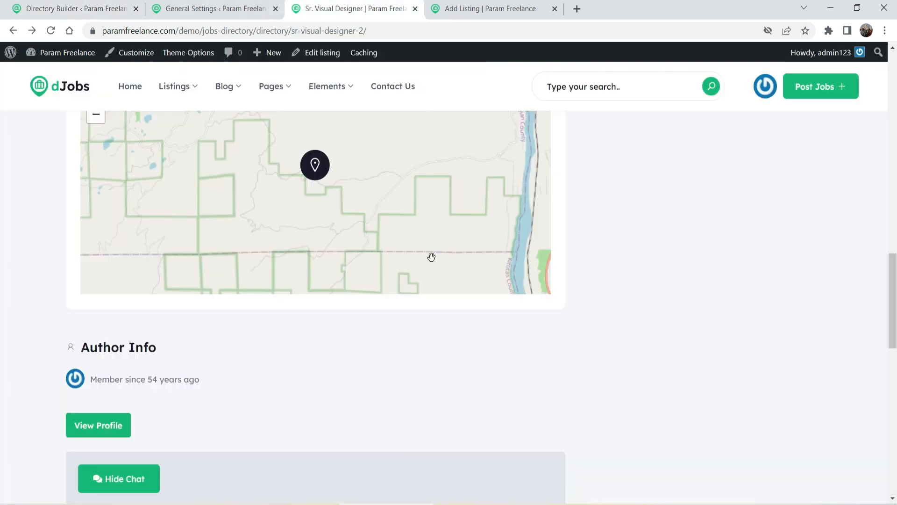
left_click(70, 8)
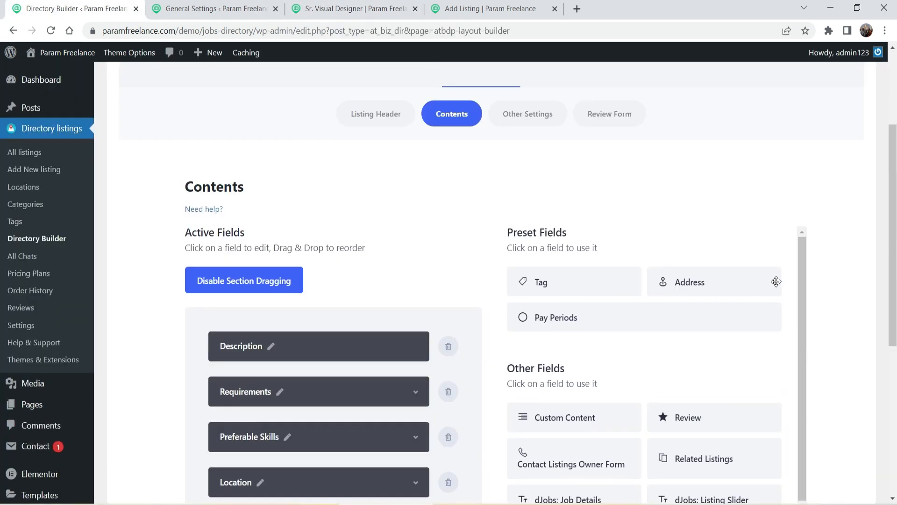
scroll(621, 244, "up", 3)
left_click(542, 251)
scroll(670, 246, "down", 3)
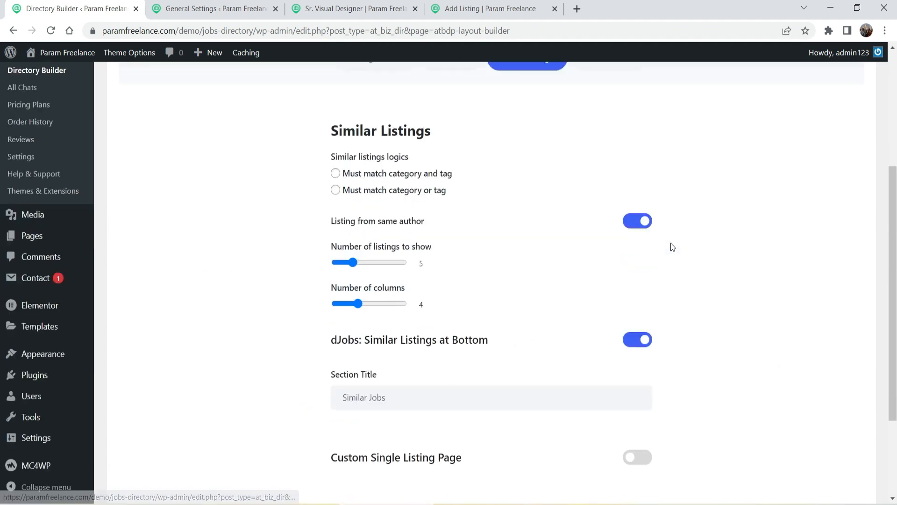
Find the Similar Jobs section on the Sr. Visual Designer page and examine its title and job cards
left_click(327, 8)
scroll(369, 199, "down", 8)
scroll(35, 319, "up", 5)
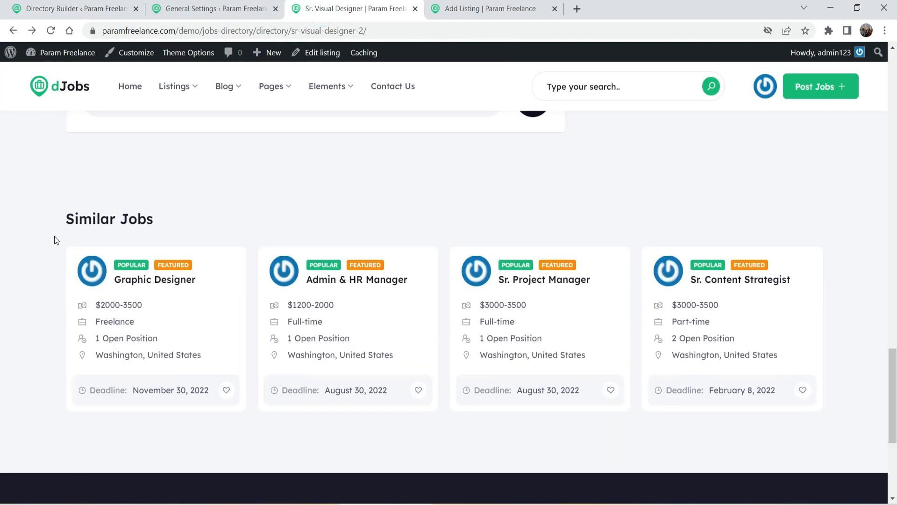
left_click_drag(63, 219, 204, 219)
left_click(203, 219)
Compare the Similar Listings count and column settings with the Similar Jobs carousel, paging through its cards
left_click(70, 9)
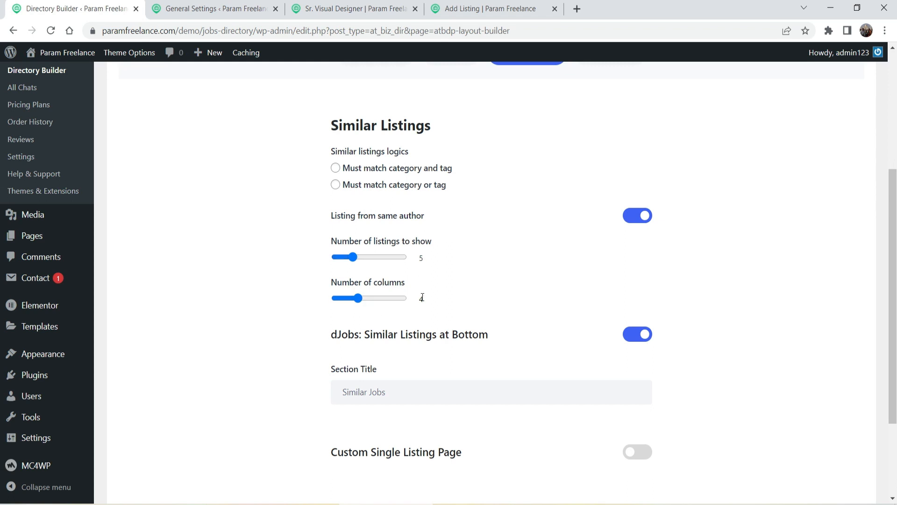
left_click(341, 9)
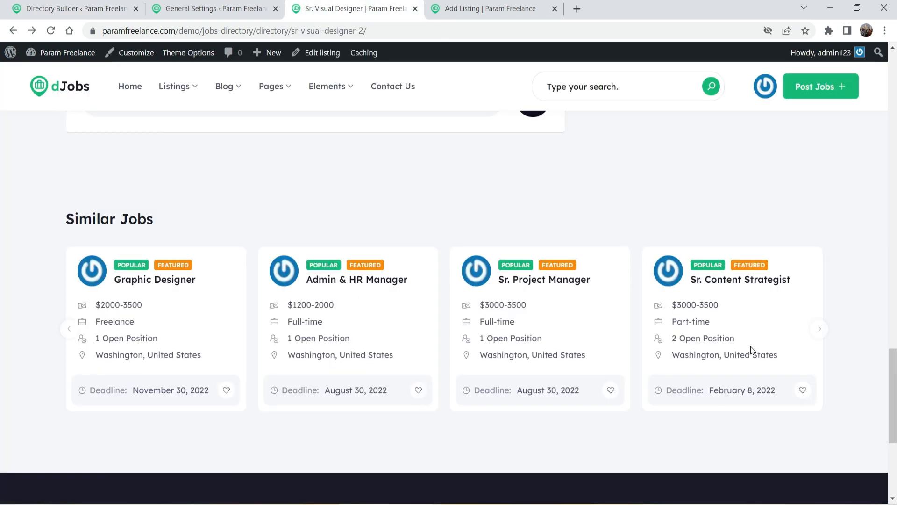
left_click(821, 333)
left_click(821, 334)
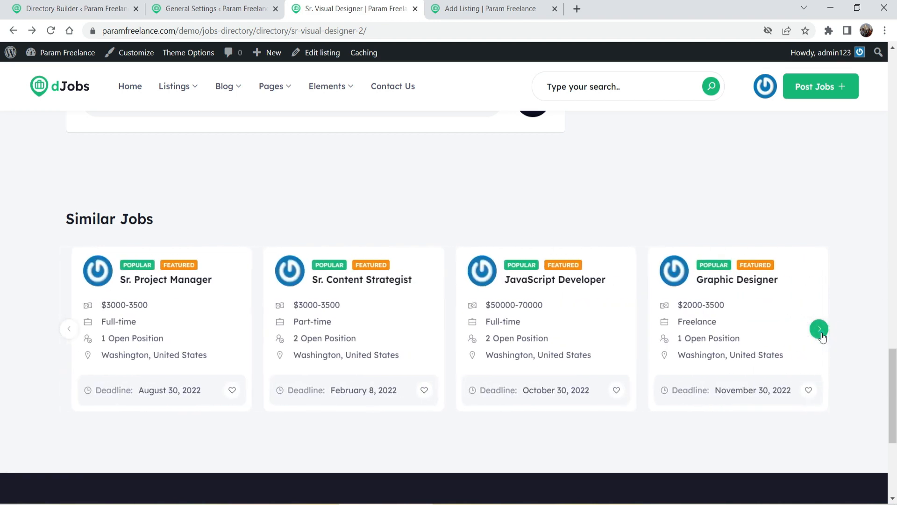
left_click(821, 333)
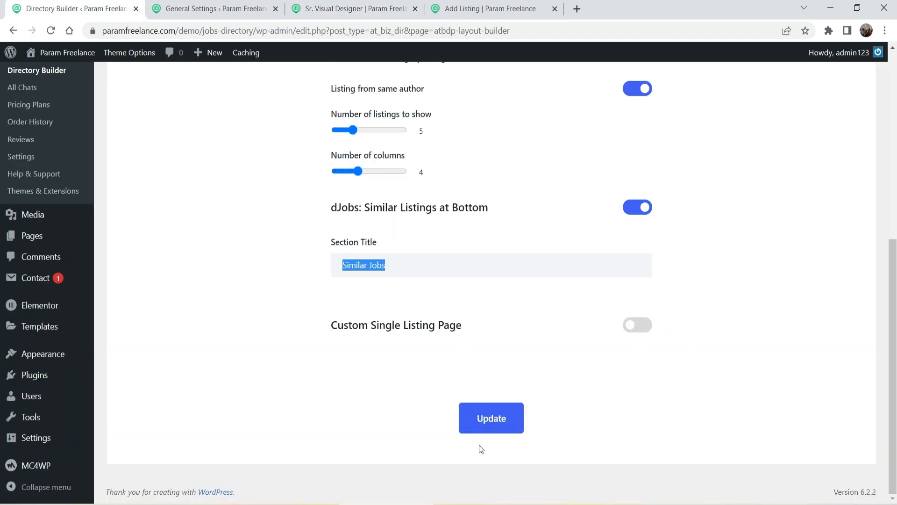
Open the All Listing Layout settings and review the listing card layout for grid view
scroll(714, 325, "up", 7)
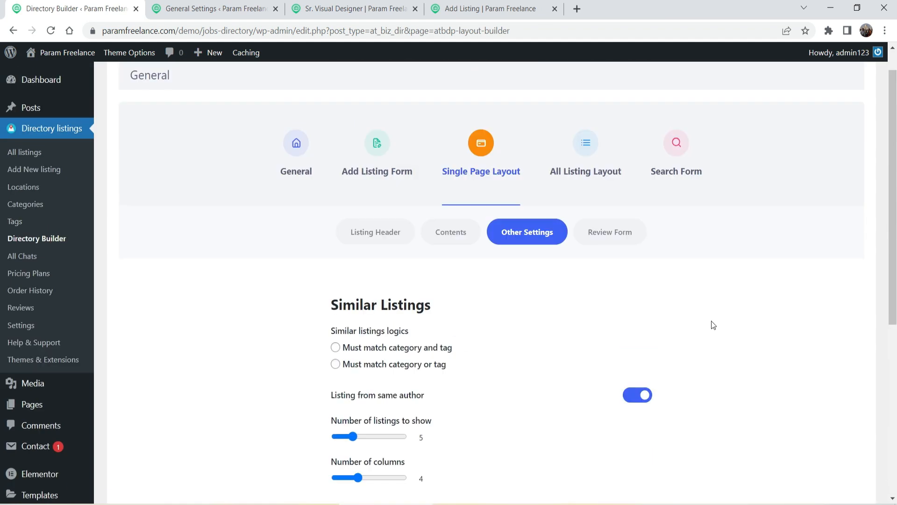
left_click(587, 160)
scroll(713, 309, "down", 4)
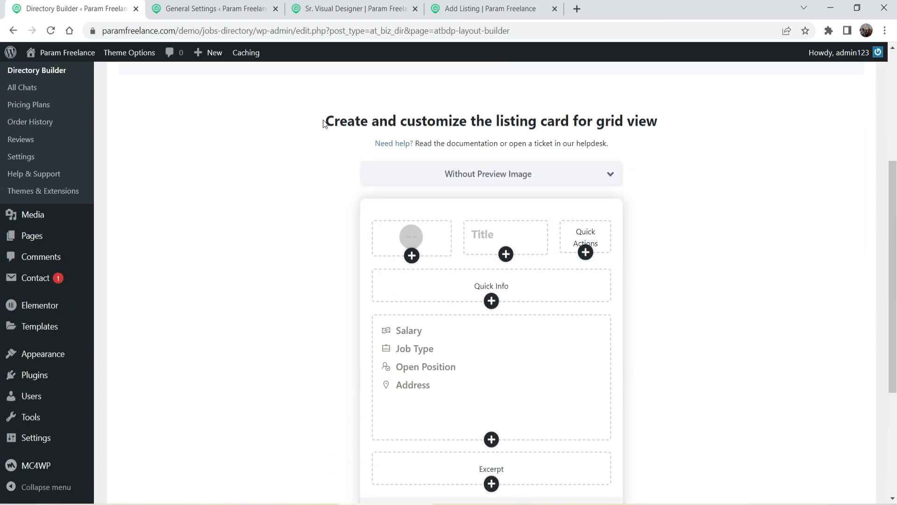
left_click_drag(321, 120, 727, 250)
left_click(727, 249)
Compare the grid card's Salary, Job Type, Open Position and Address fields with the Quick Info box on the Sr. Visual Designer page
left_click(344, 4)
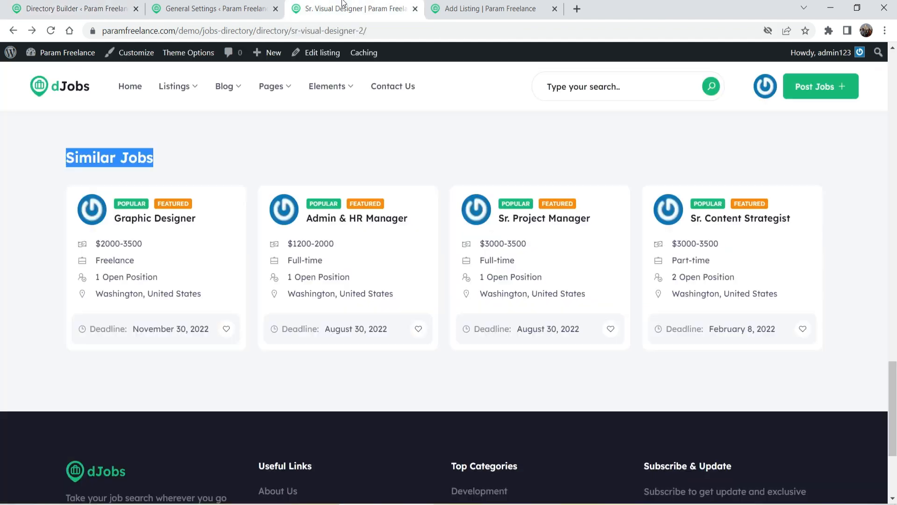
scroll(719, 242, "up", 20)
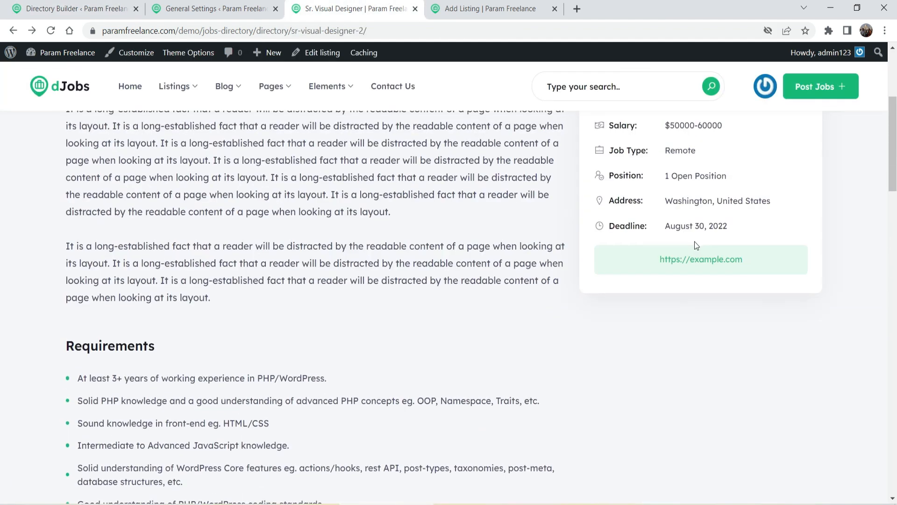
scroll(724, 270, "down", 4)
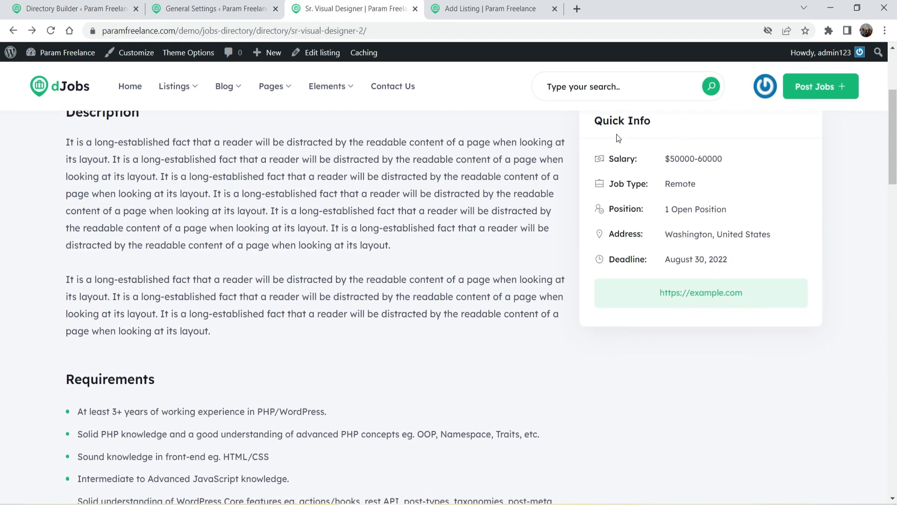
left_click(70, 9)
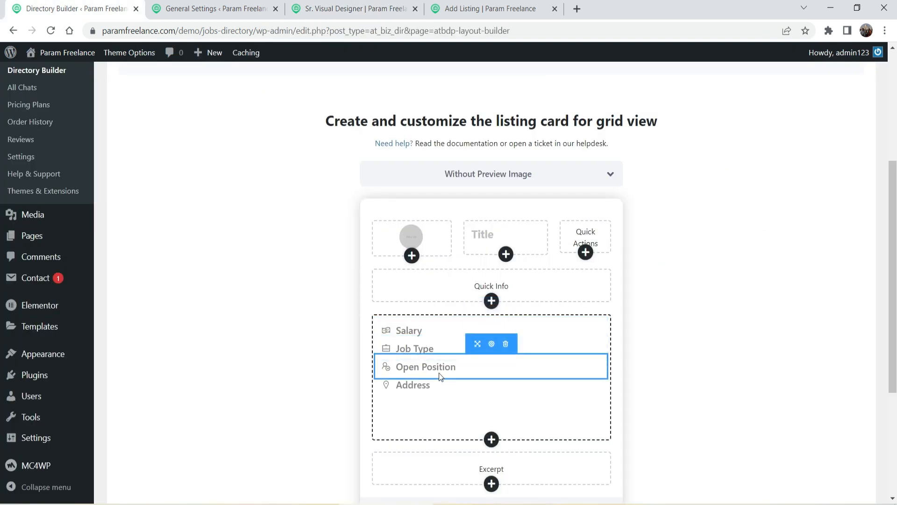
left_click(308, 8)
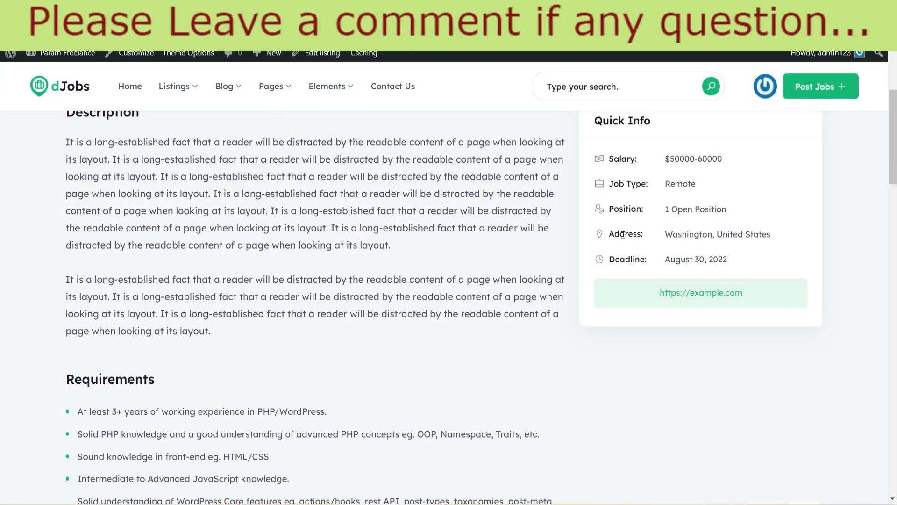
double_click(662, 233)
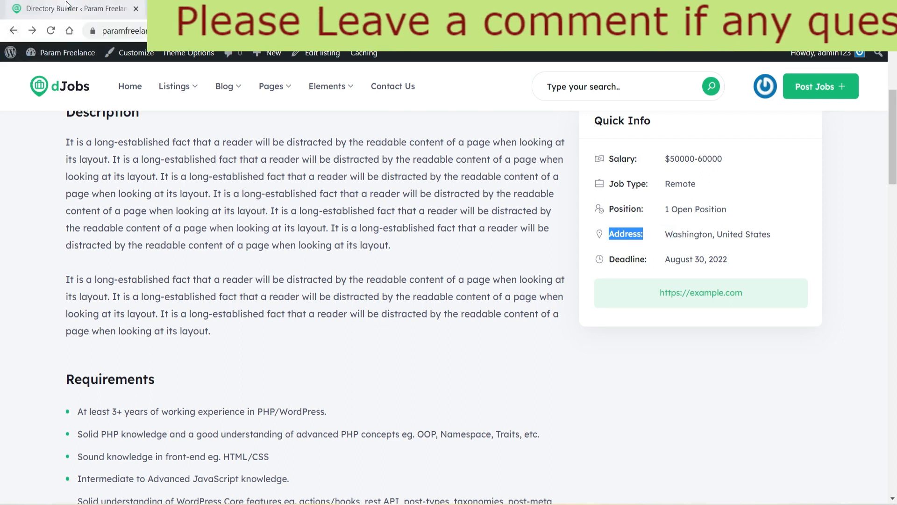
Compare the Deadline field in the grid card's footer with the Quick Info box on the Sr. Visual Designer page
left_click(68, 8)
scroll(598, 302, "down", 4)
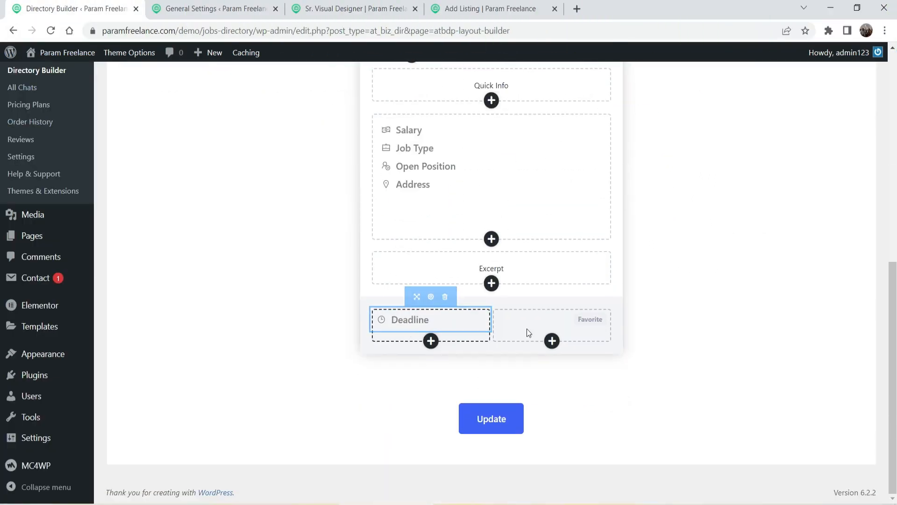
left_click(348, 9)
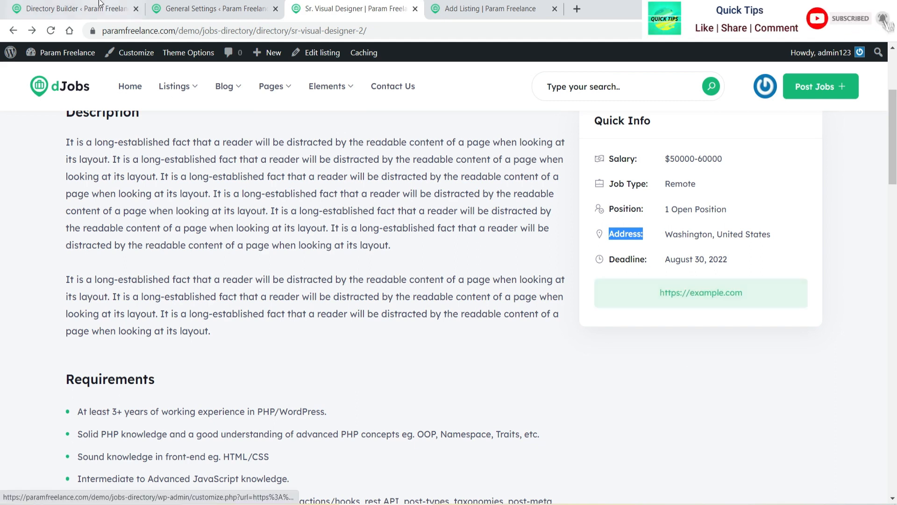
left_click(75, 9)
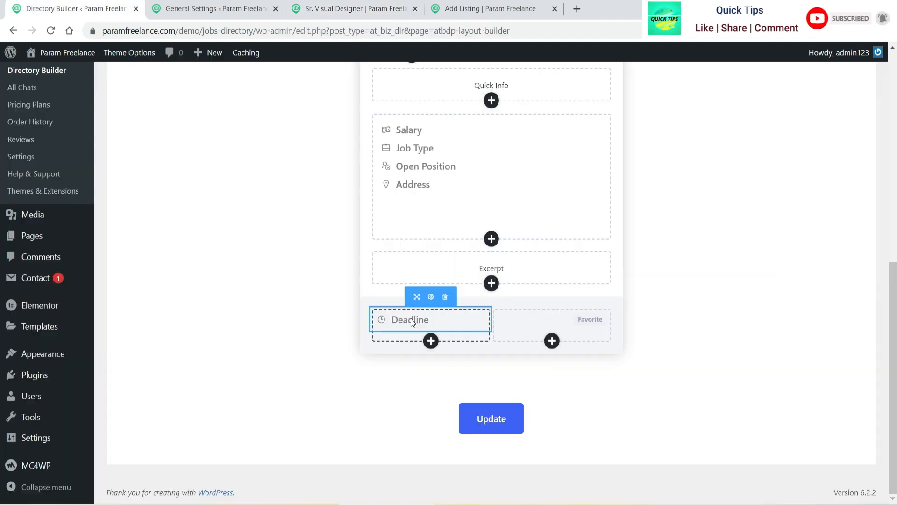
Add the Category element beside Favorite in the grid card's footer and save the layout
left_click(431, 341)
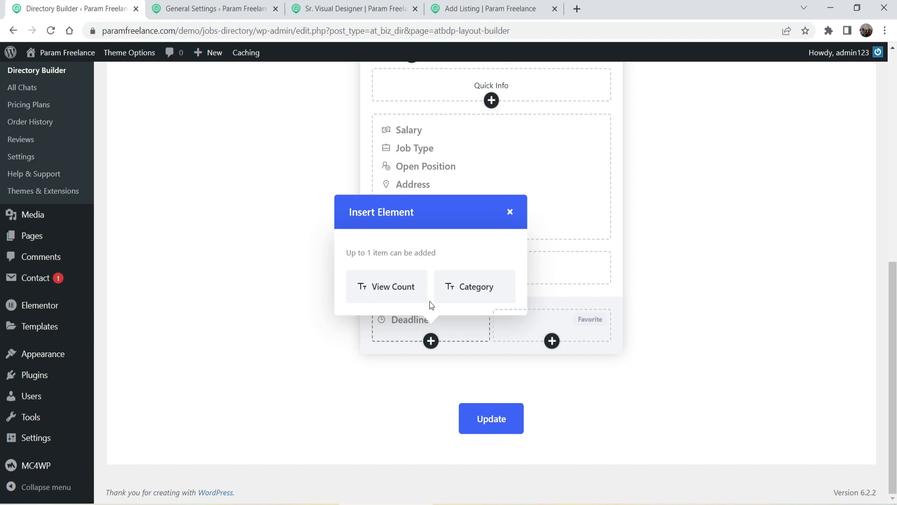
left_click(552, 341)
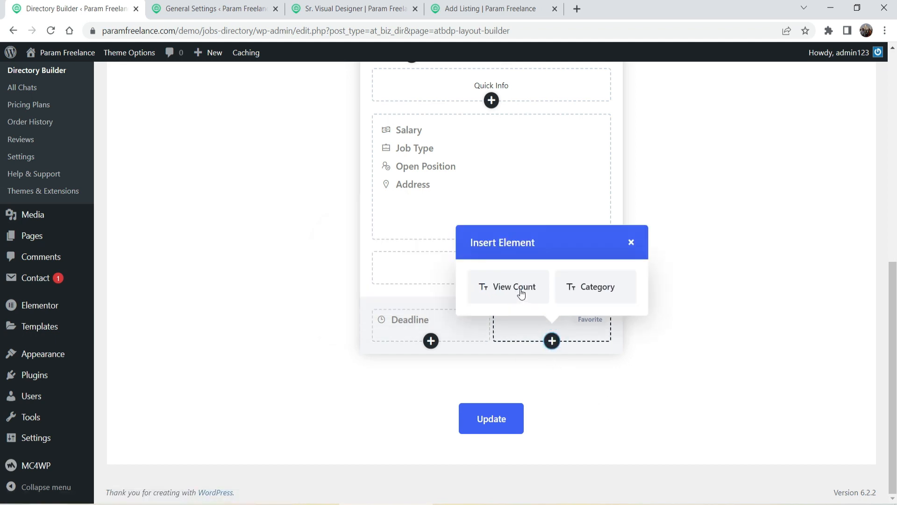
left_click(605, 286)
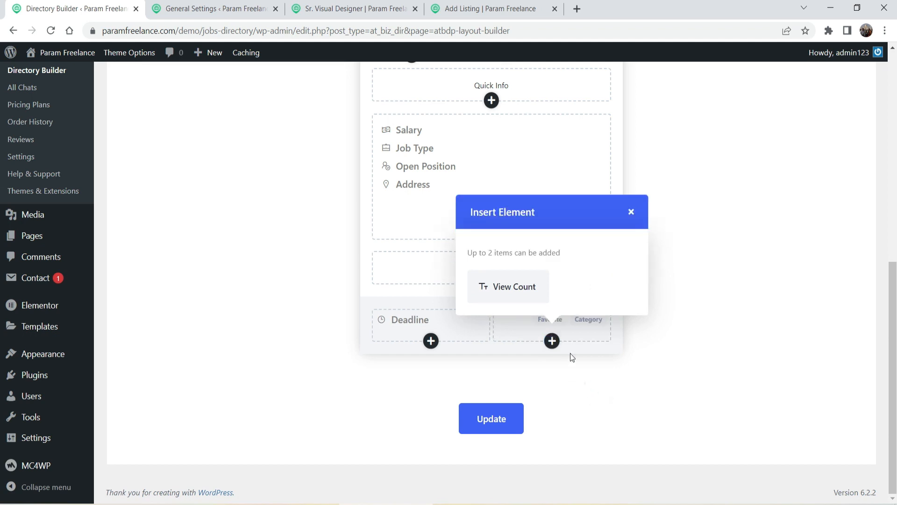
left_click(487, 429)
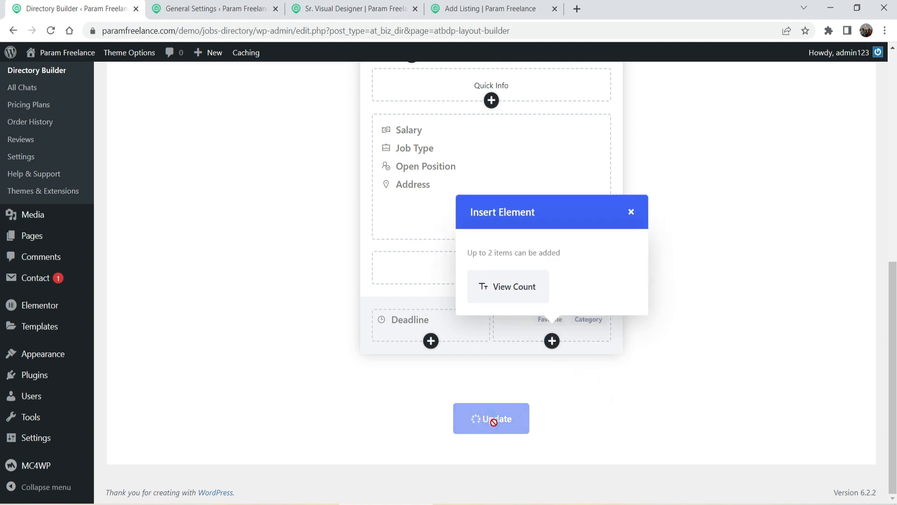
Reload the Sr. Visual Designer page and examine the footers of its Similar Jobs cards
left_click(346, 9)
left_click(51, 31)
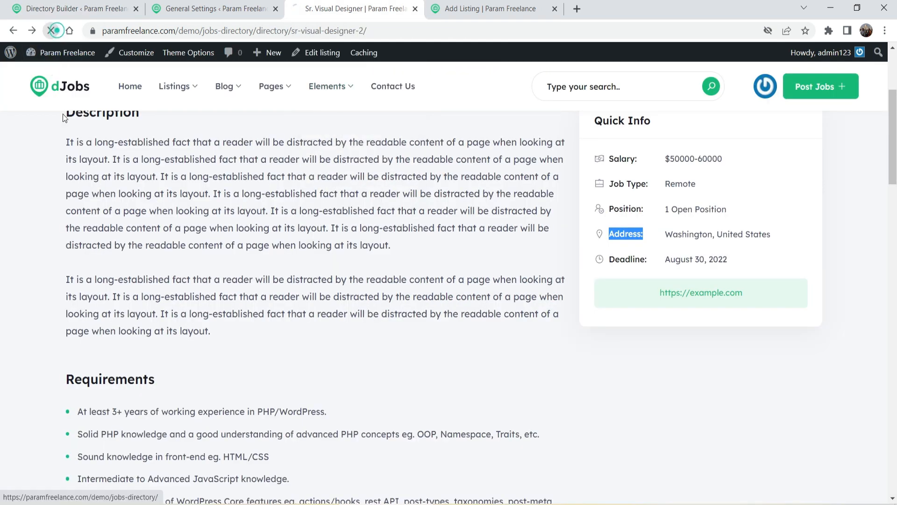
scroll(677, 236, "down", 20)
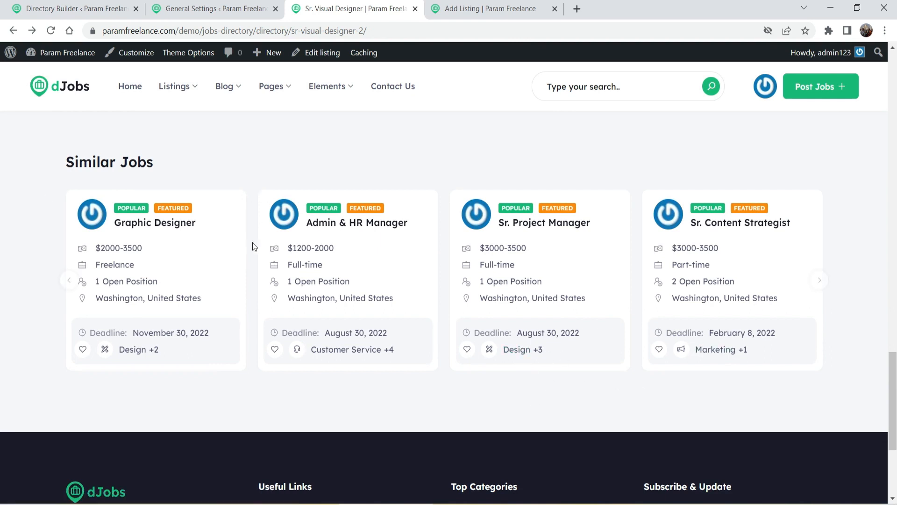
Compare the grid card's layout with the Similar Jobs cards, and view the listing card layout for list view
left_click(70, 8)
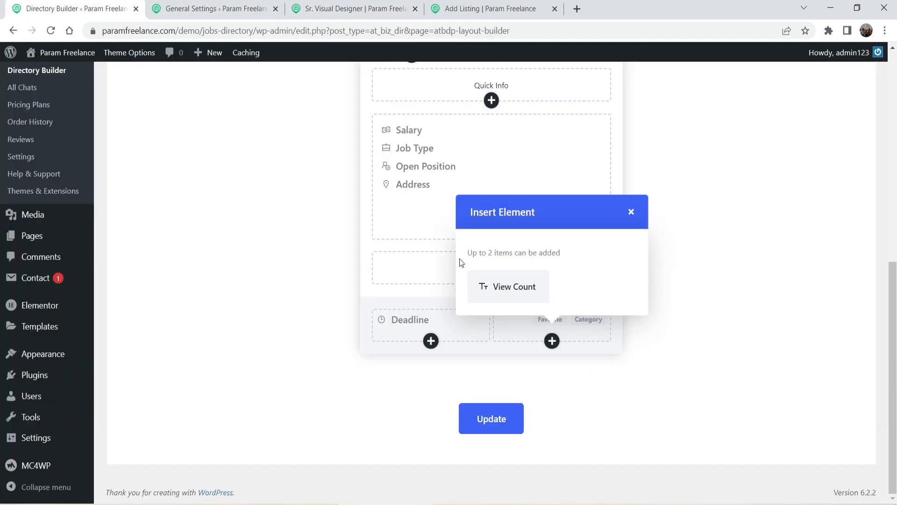
scroll(698, 227, "up", 6)
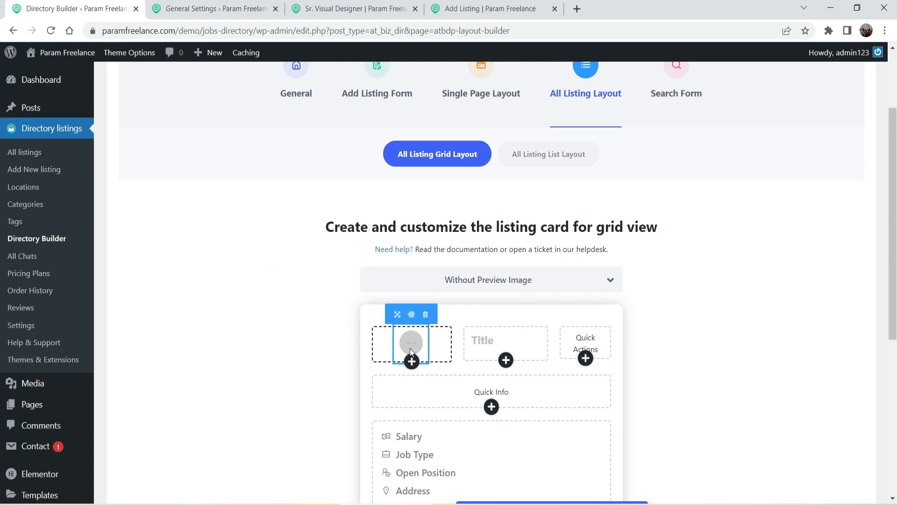
left_click(335, 8)
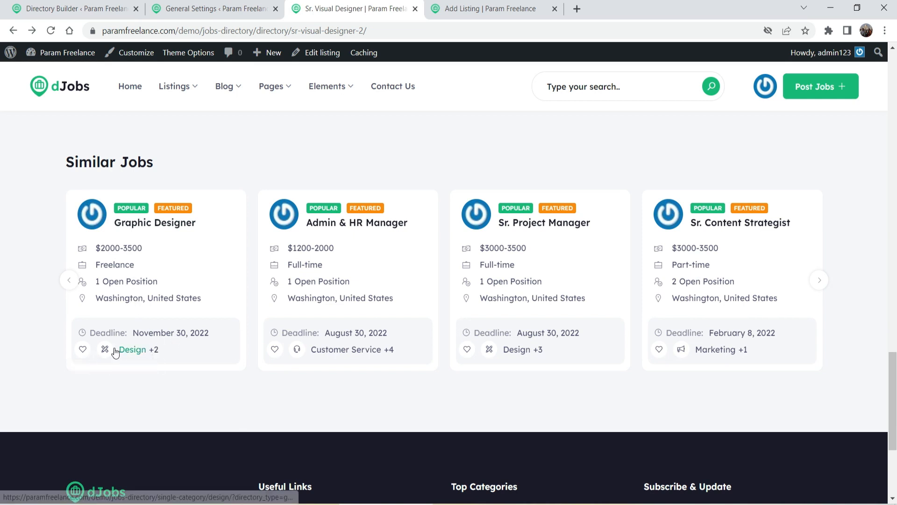
scroll(140, 351, "down", 4)
left_click(75, 9)
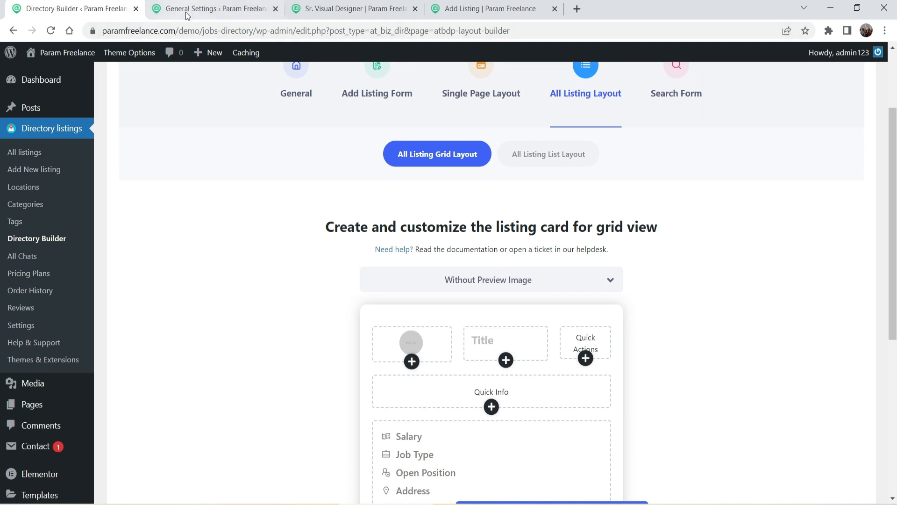
left_click(345, 6)
scroll(123, 294, "up", 5)
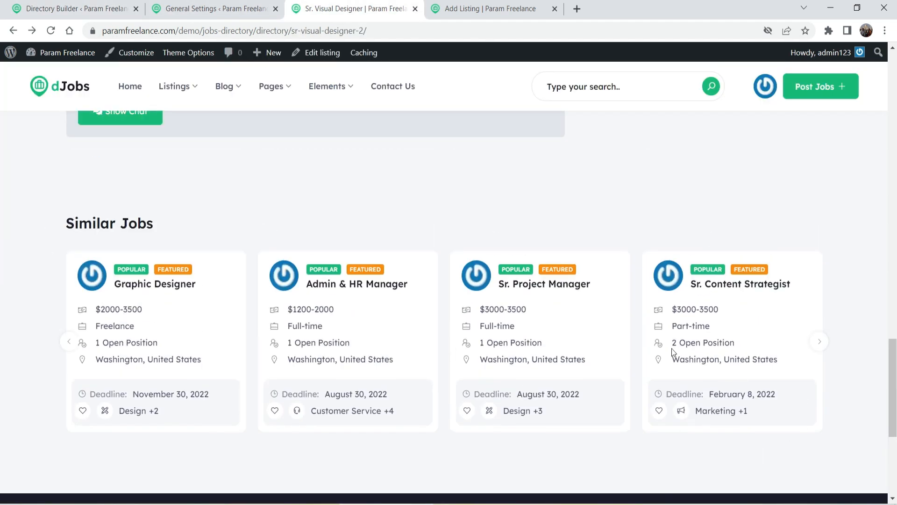
left_click(69, 9)
left_click(78, 8)
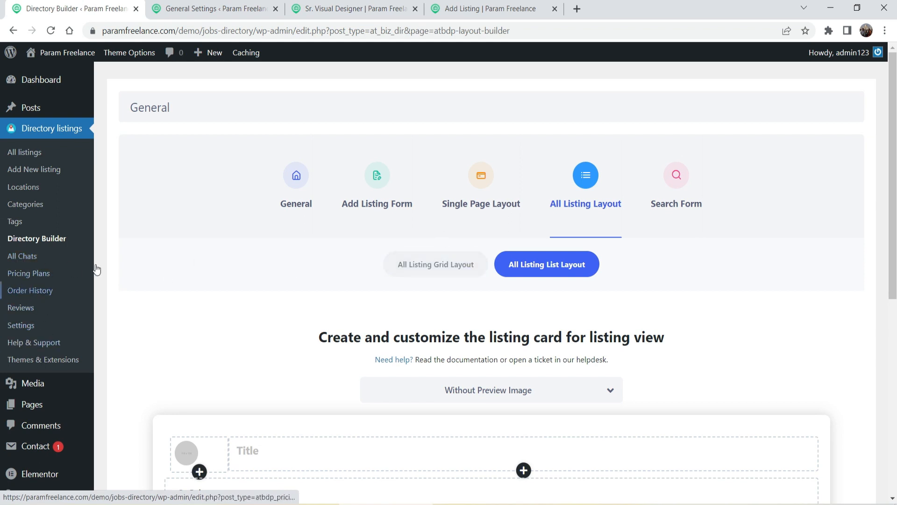
Open the Pricing Plans list and open the Basic plan for editing in a new browser tab
left_click(29, 274)
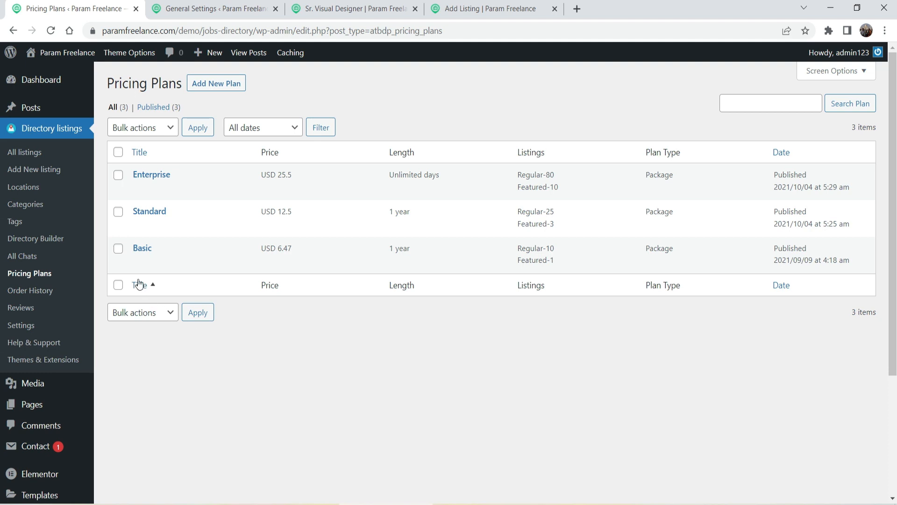
left_click(139, 263)
right_click(139, 264)
left_click(168, 271)
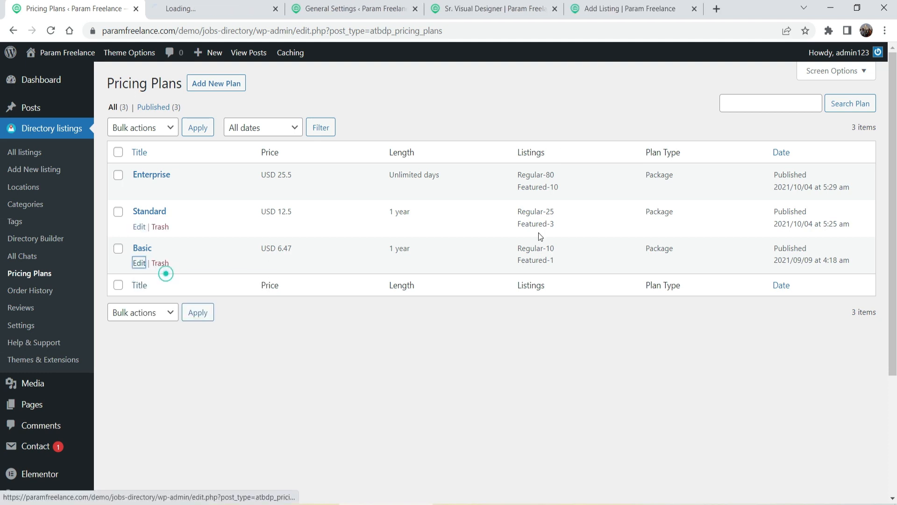
key("ctrl+Tab")
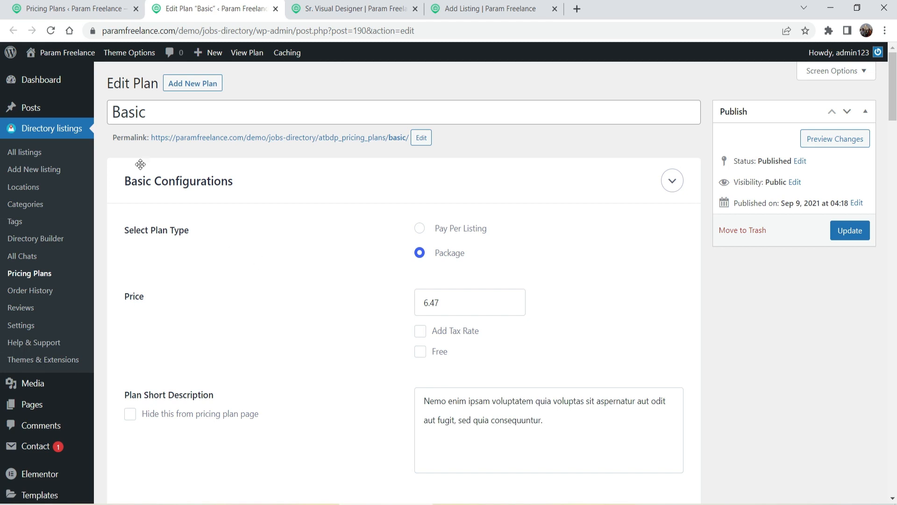
Try the Pay Per Listing type for the Basic plan and restore the Package type
double_click(154, 115)
left_click(256, 164)
left_click(420, 229)
left_click(419, 253)
left_click(535, 328)
Try the Add Tax Rate and Free options under the Basic plan's price, turning each off again
scroll(160, 198, "down", 3)
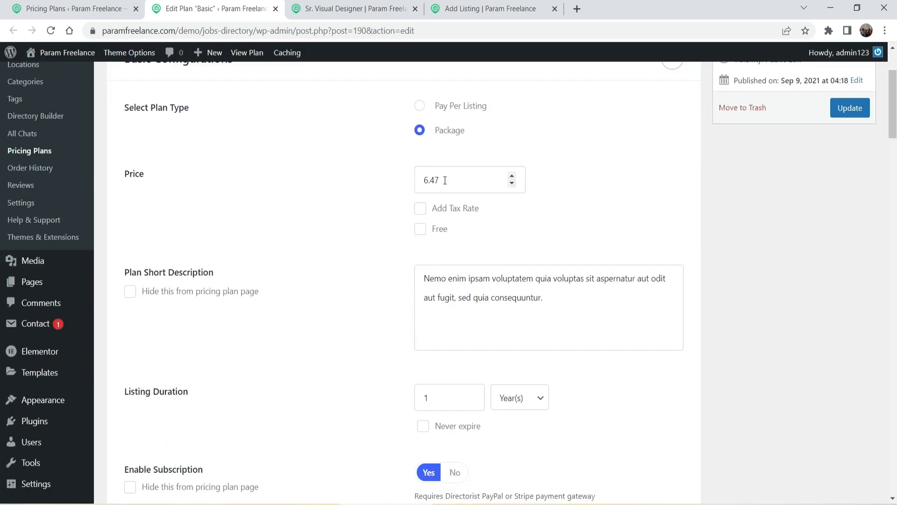
left_click(423, 211)
double_click(521, 236)
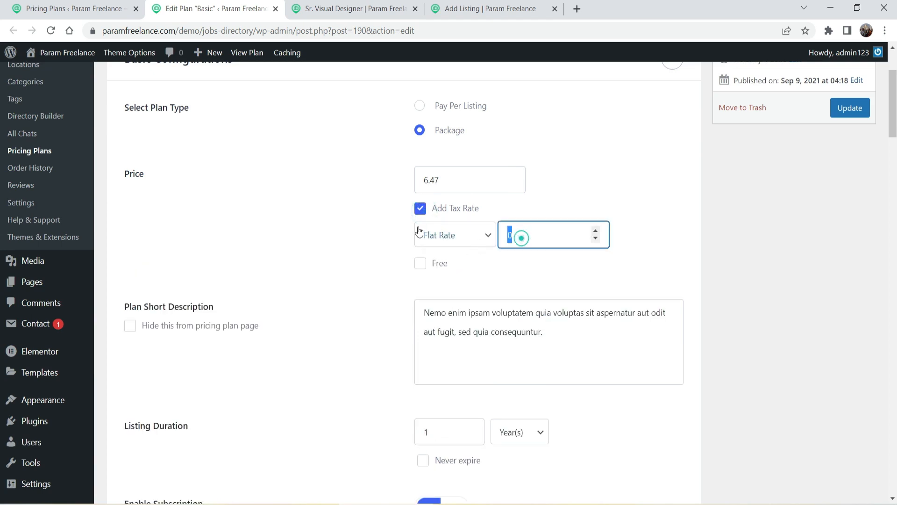
left_click(421, 211)
left_click(422, 227)
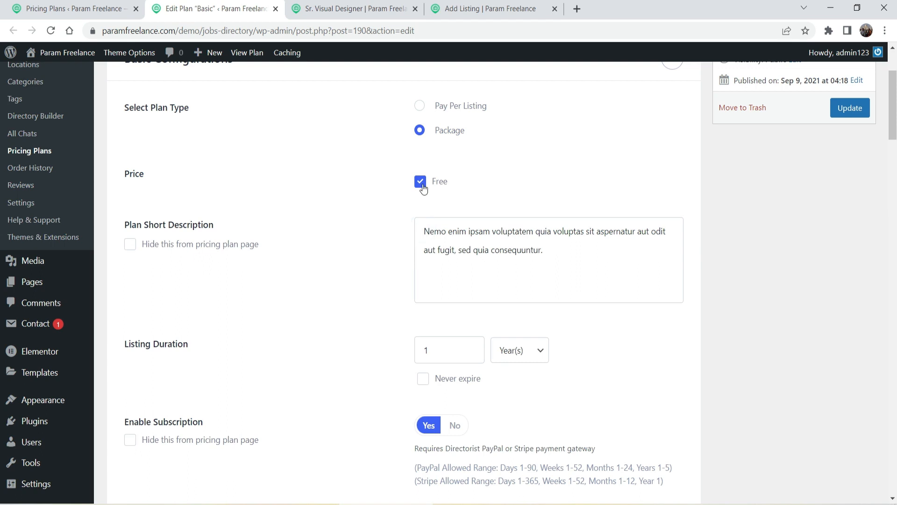
left_click(421, 182)
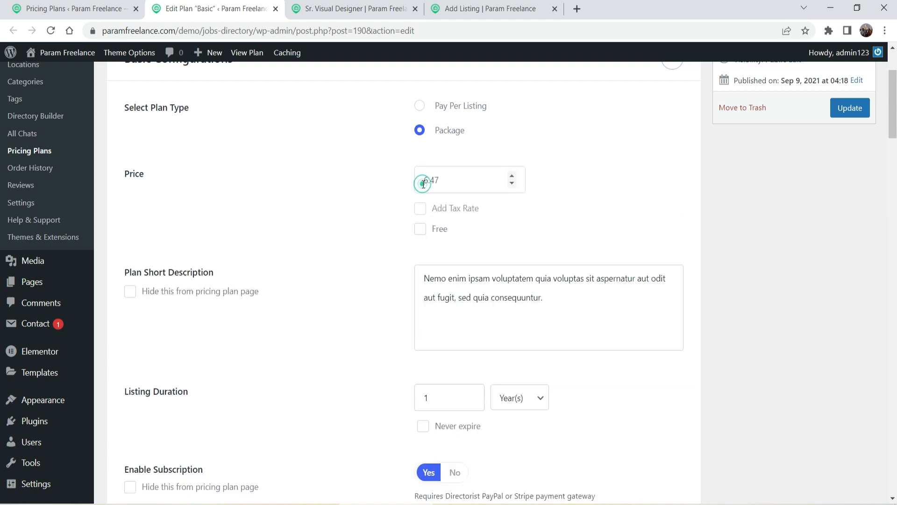
Compare the Basic plan's short description with its text on the front-end Choose a Package page
triple_click(566, 294)
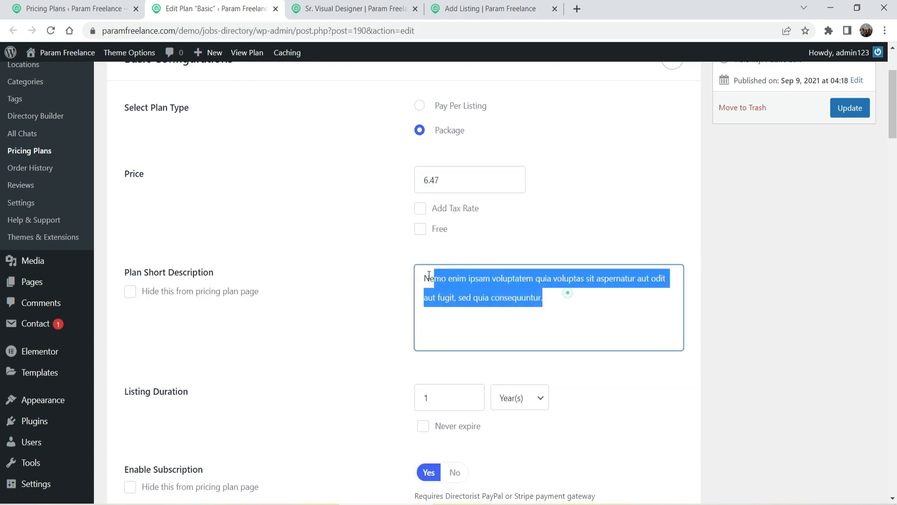
left_click(484, 9)
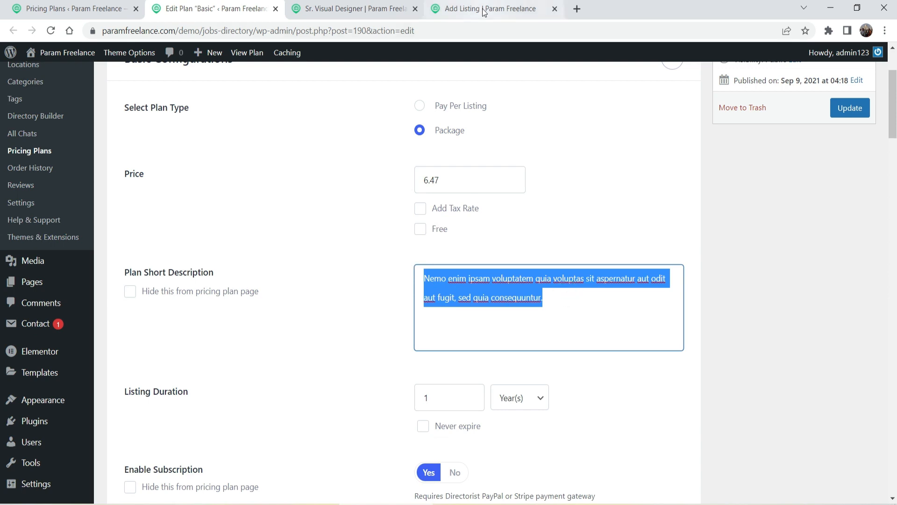
left_click(803, 98)
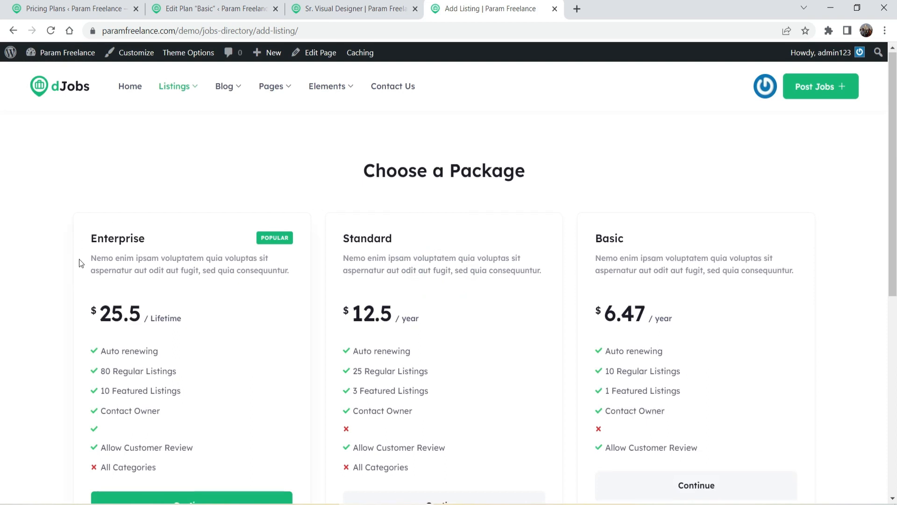
scroll(140, 189, "down", 1)
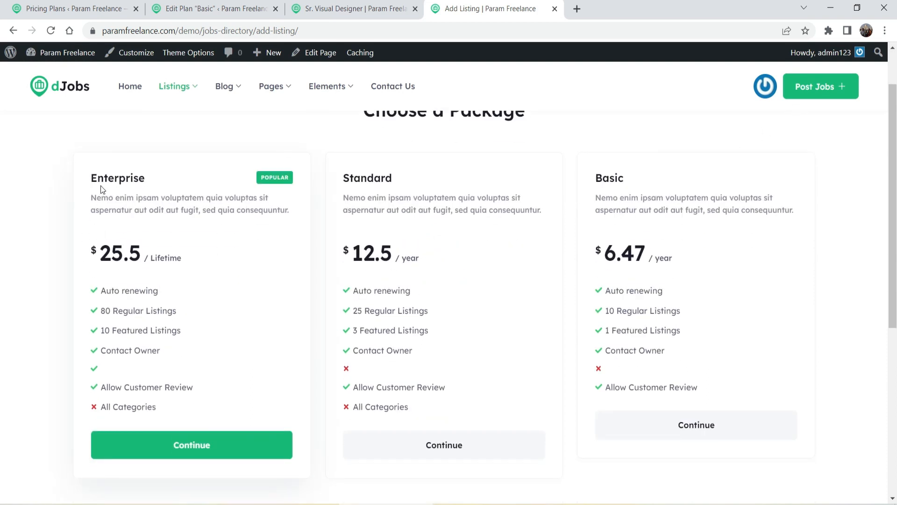
left_click_drag(597, 175, 792, 207)
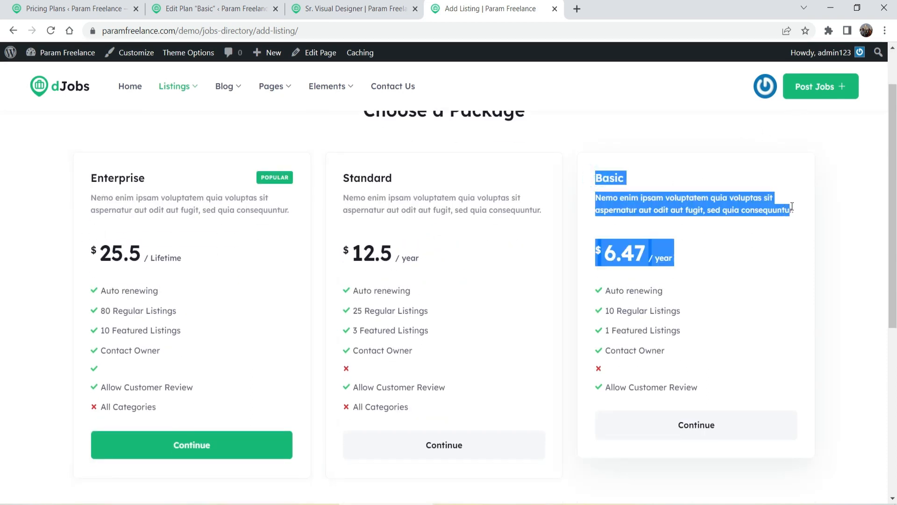
triple_click(801, 211)
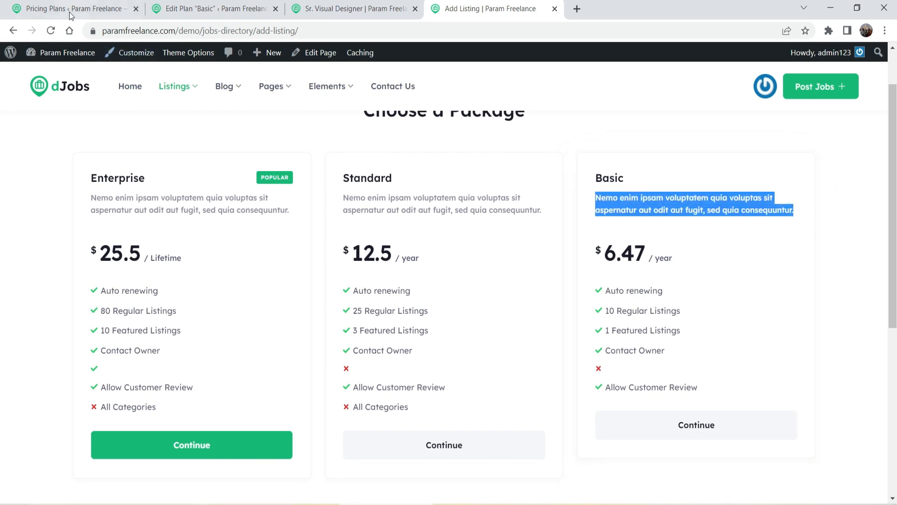
Compare the Basic plan's Listing Duration setting with the yearly price on its package card
left_click(215, 8)
scroll(292, 239, "down", 5)
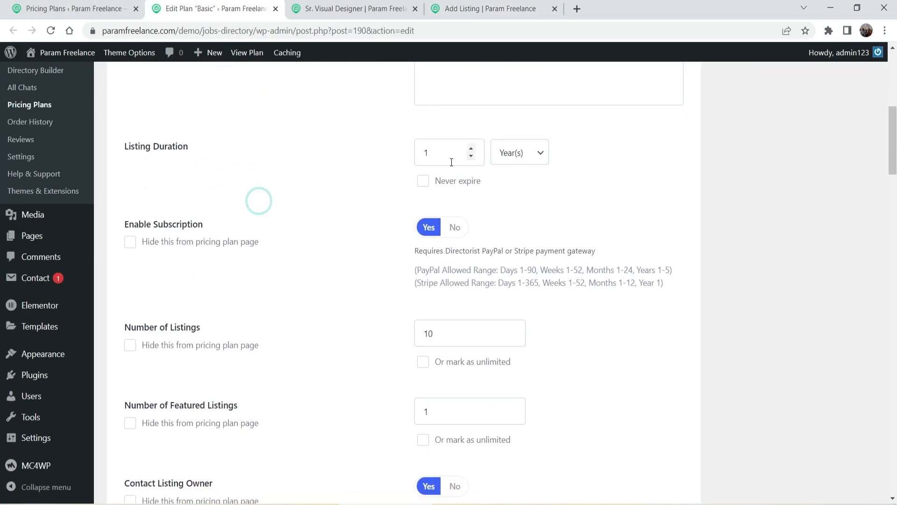
left_click(491, 8)
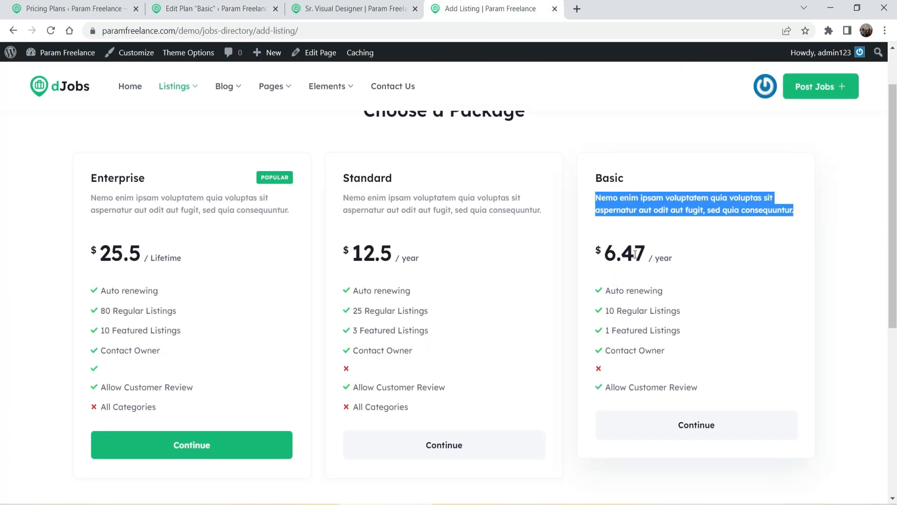
left_click_drag(671, 255, 596, 256)
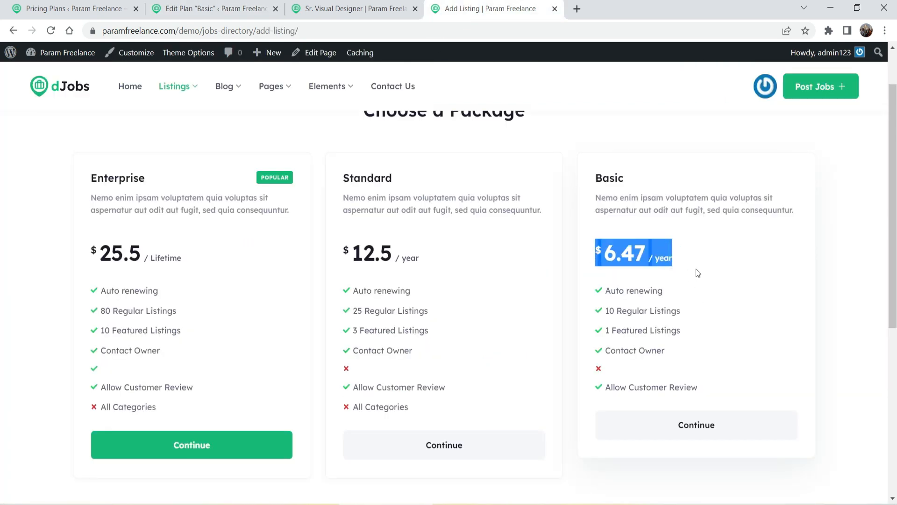
Compare the Basic plan's subscription and Number of Listings settings with the features on its package card
left_click(215, 9)
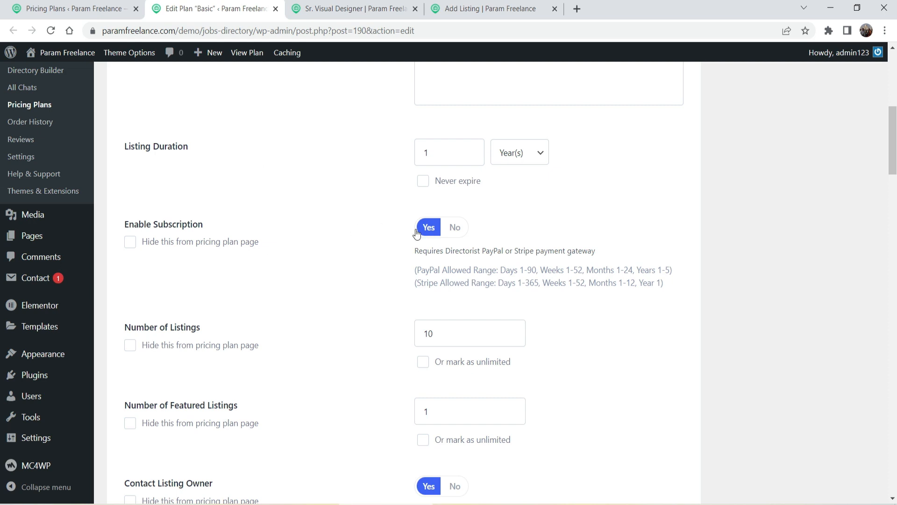
scroll(283, 278, "down", 2)
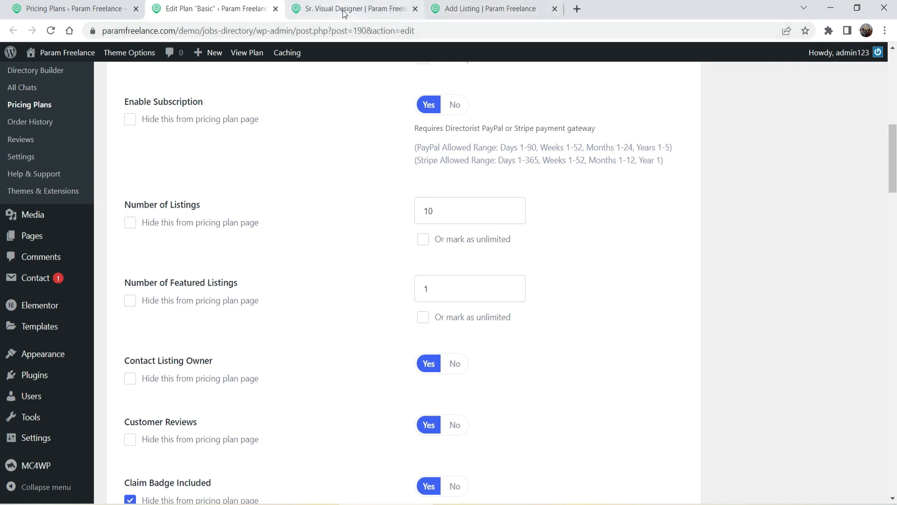
left_click(484, 13)
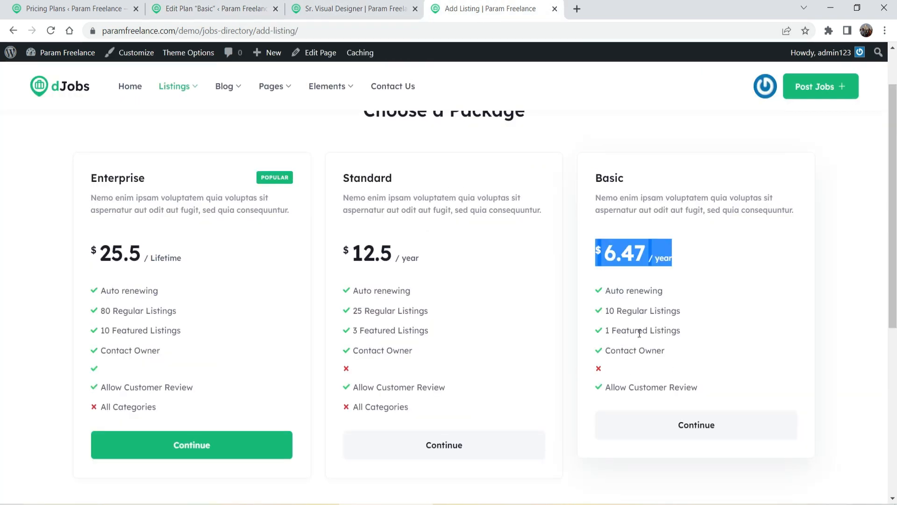
triple_click(680, 310)
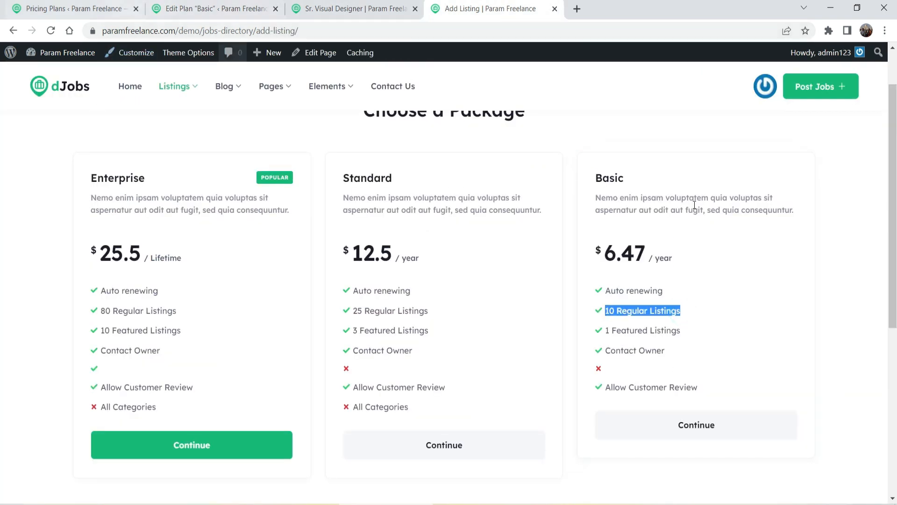
Compare the Basic plan's Number of Featured Listings setting with the featured listings line on its package card
triple_click(678, 330)
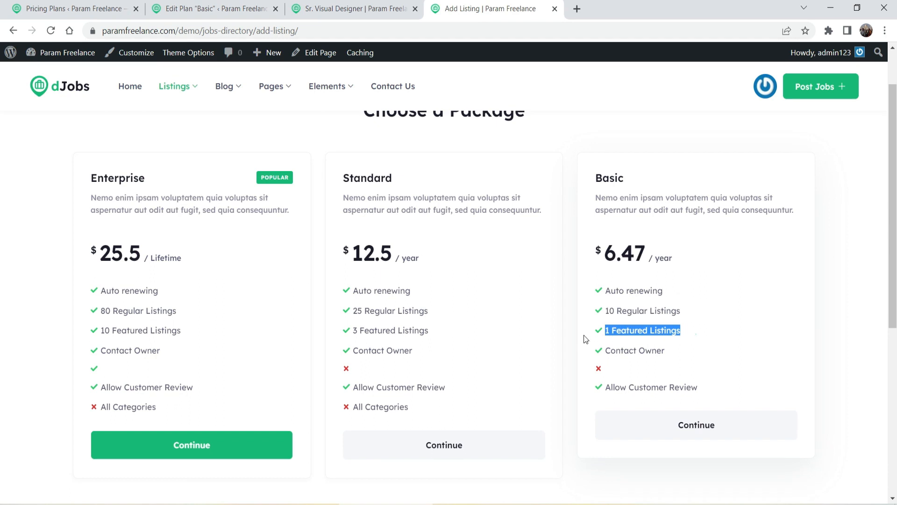
left_click(196, 13)
scroll(707, 227, "down", 1)
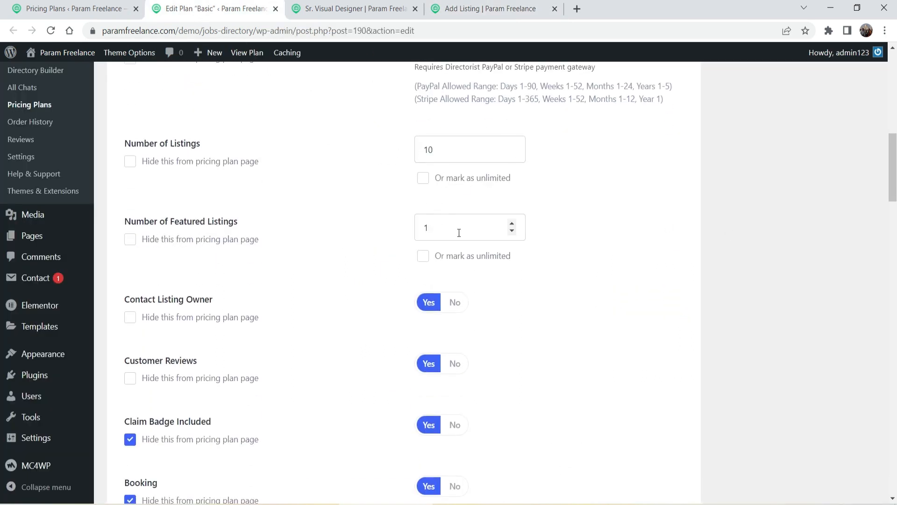
double_click(438, 228)
left_click(798, 253)
Turn on Live Chat for the Basic plan
scroll(797, 255, "down", 3)
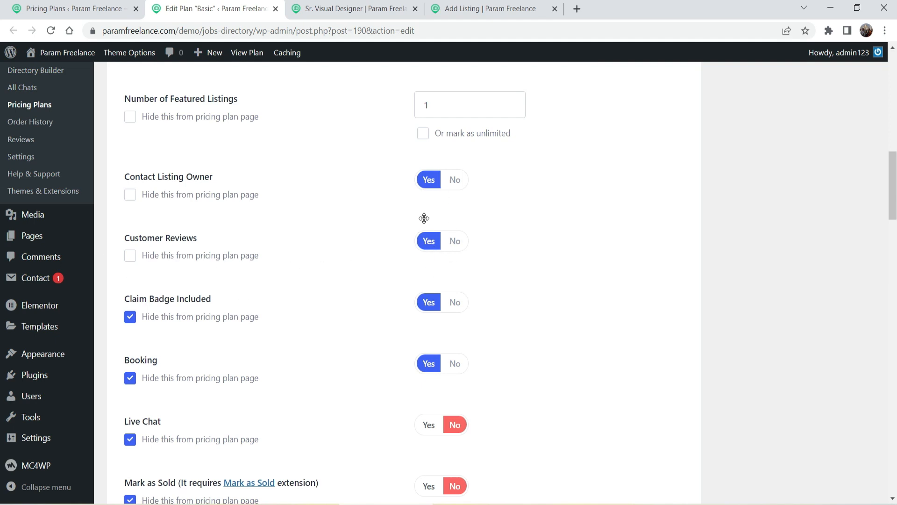
scroll(368, 266, "down", 4)
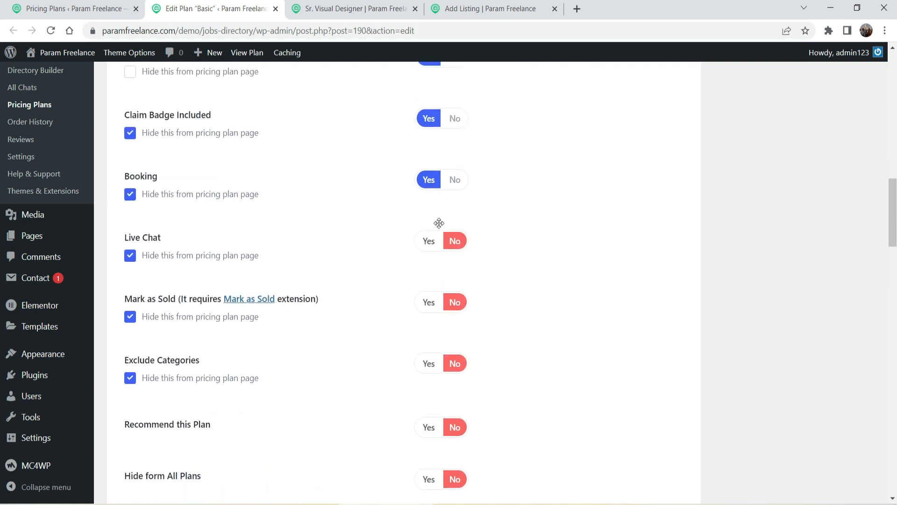
left_click(430, 243)
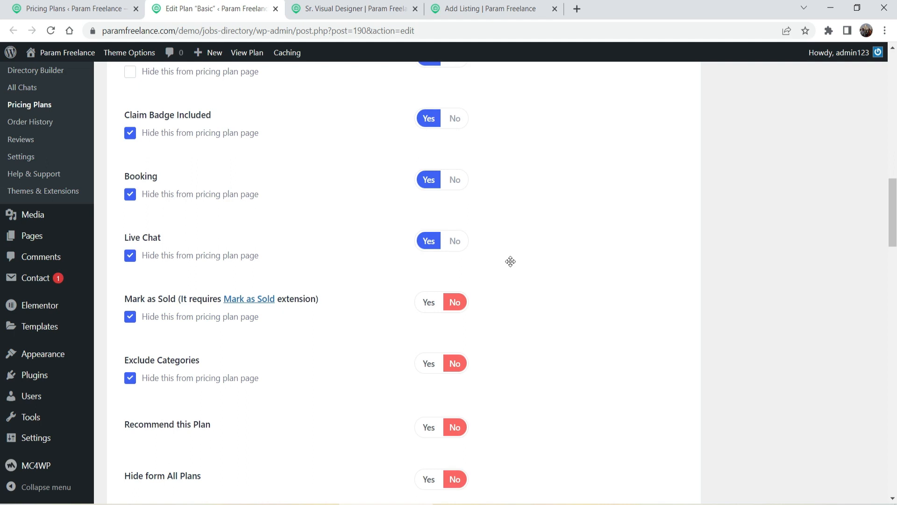
Review the Basic plan's remaining feature options, sorting order and field configurations, including the Salary field's option to hide it from the pricing plan page
scroll(505, 245, "down", 3)
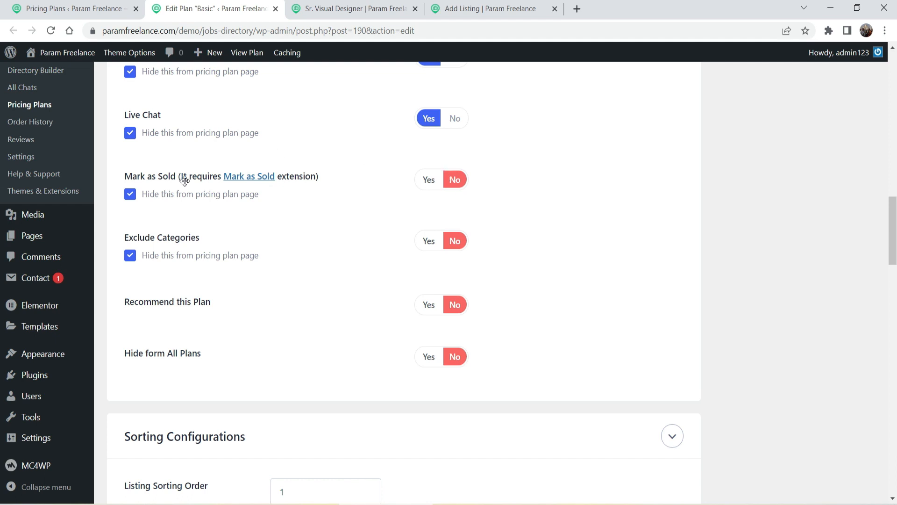
scroll(355, 255, "down", 4)
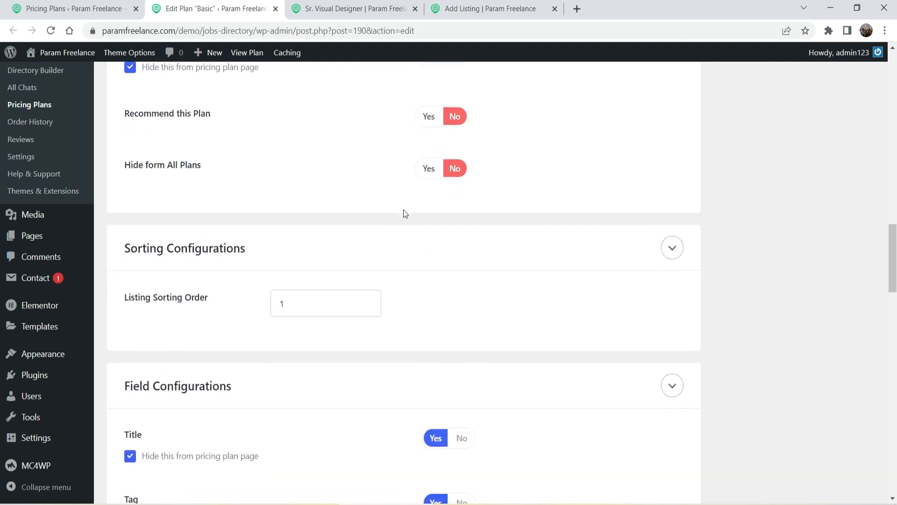
scroll(404, 213, "down", 5)
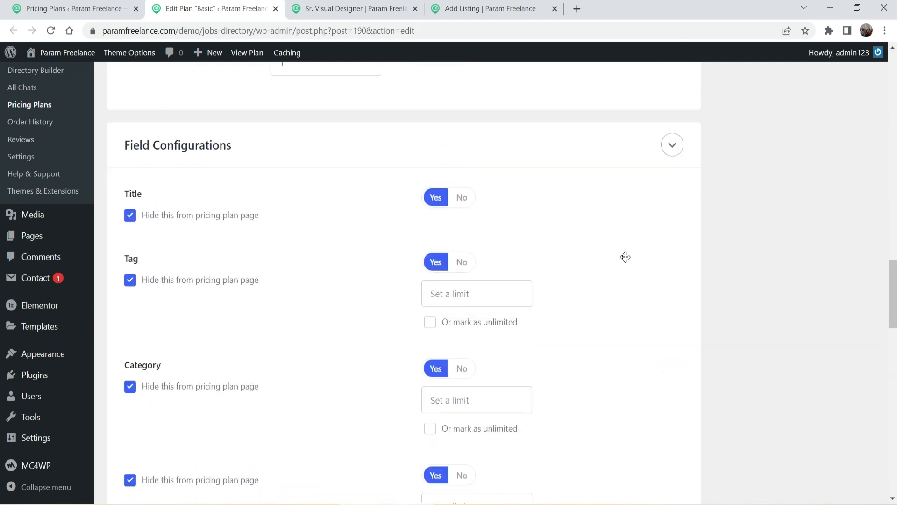
scroll(432, 238, "down", 1)
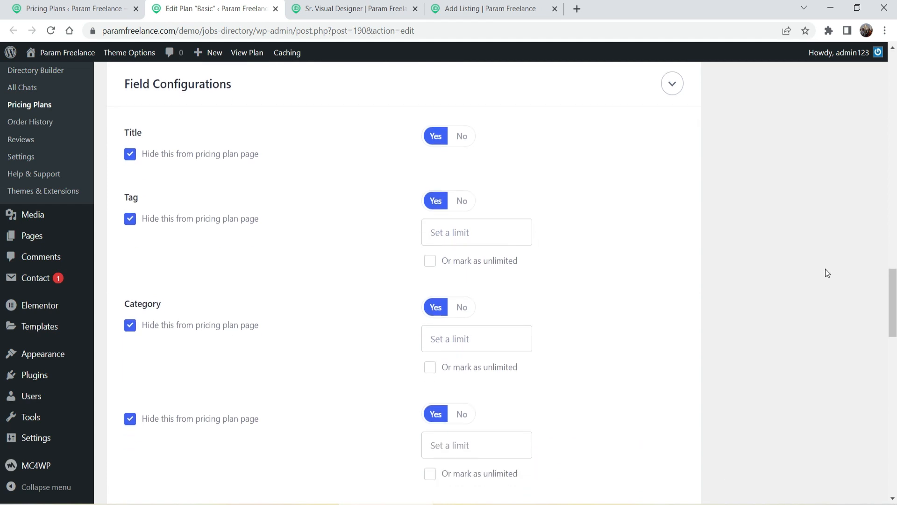
scroll(177, 254, "down", 4)
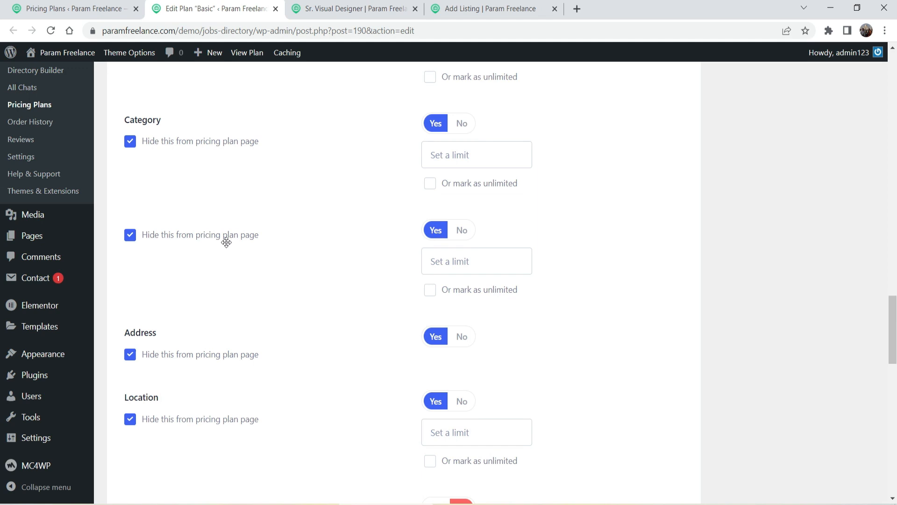
scroll(210, 300, "down", 6)
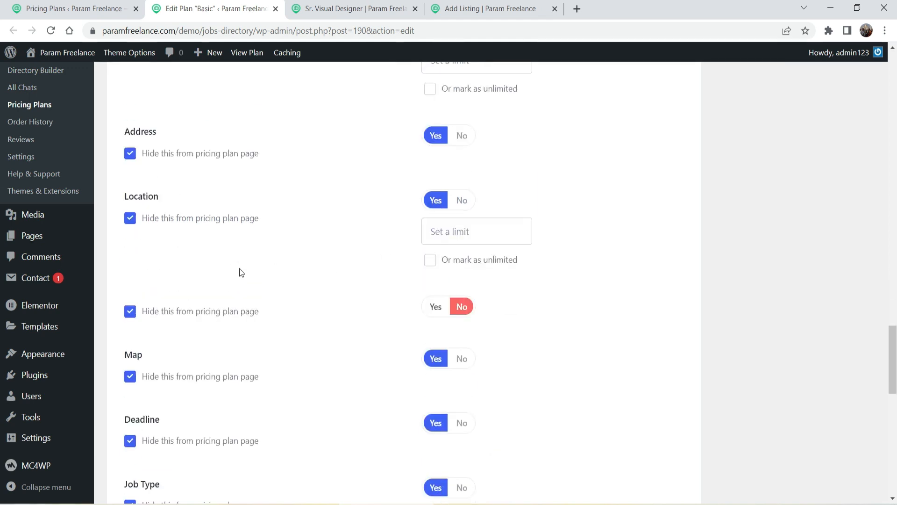
scroll(226, 261, "down", 3)
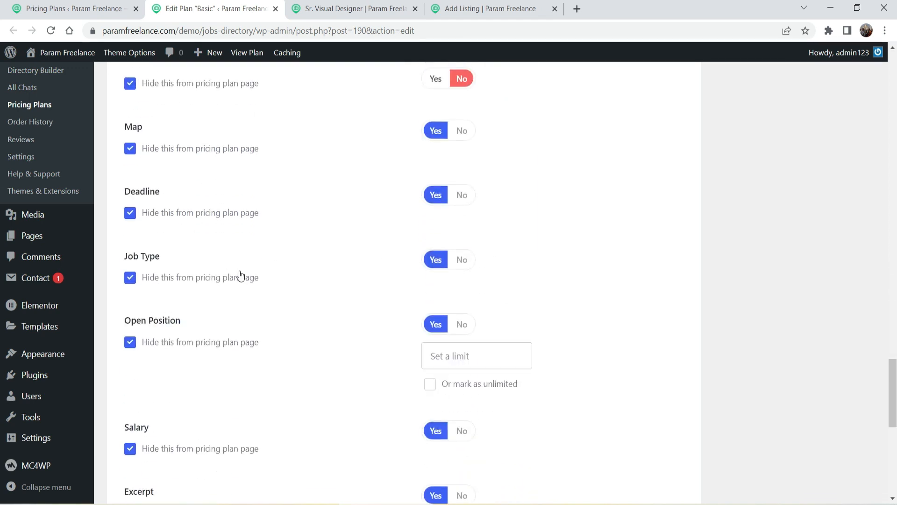
scroll(239, 272, "down", 3)
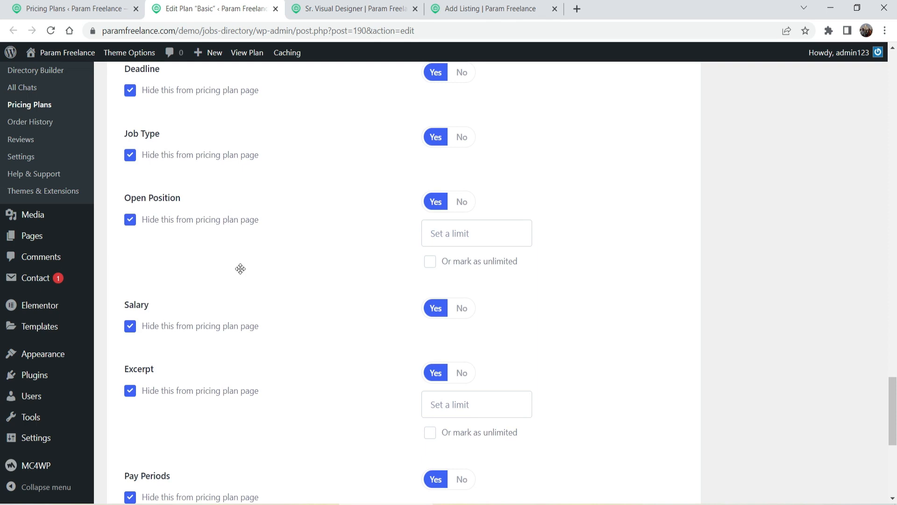
scroll(236, 267, "down", 6)
scroll(202, 253, "up", 2)
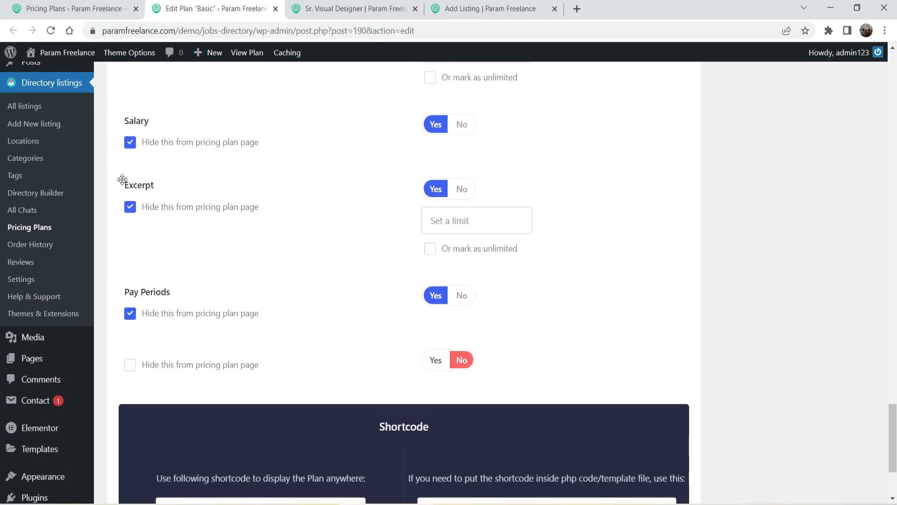
left_click(133, 145)
left_click(132, 146)
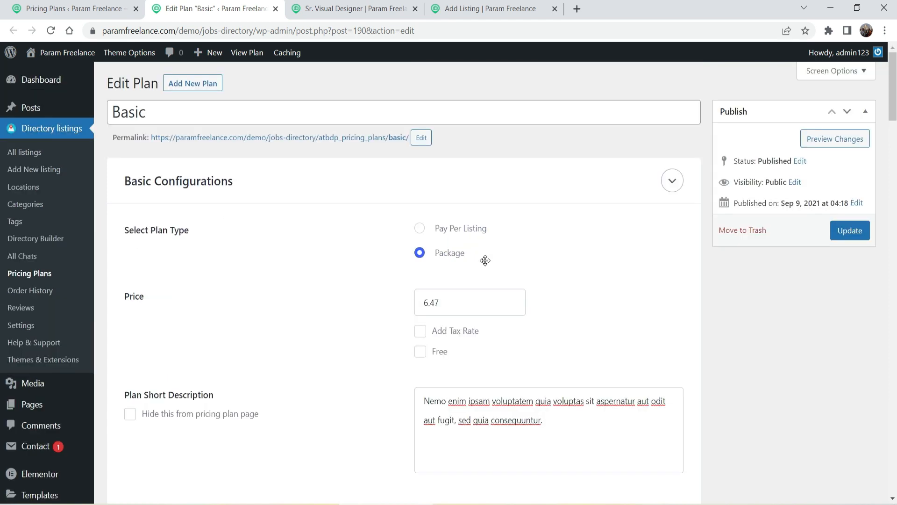
Collapse the Basic plan's Basic and Sorting Configurations sections and return to the list of pricing plans
left_click(673, 184)
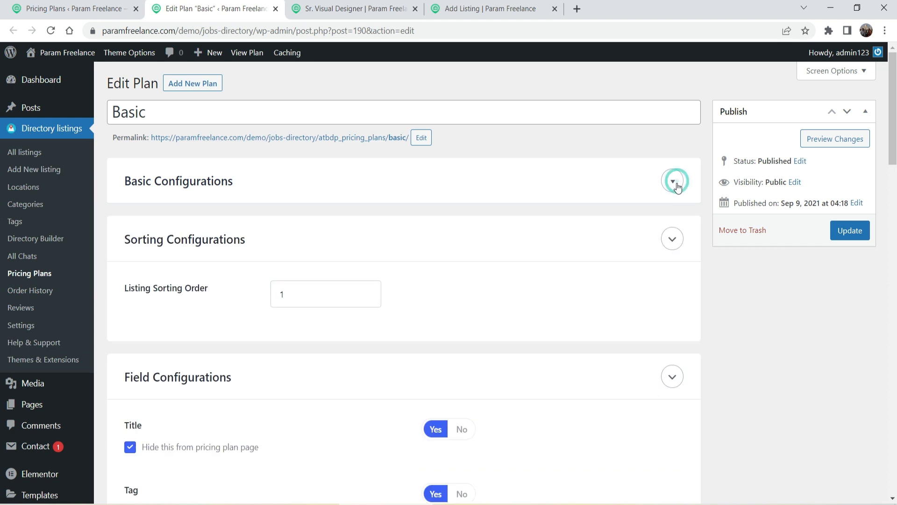
left_click(672, 243)
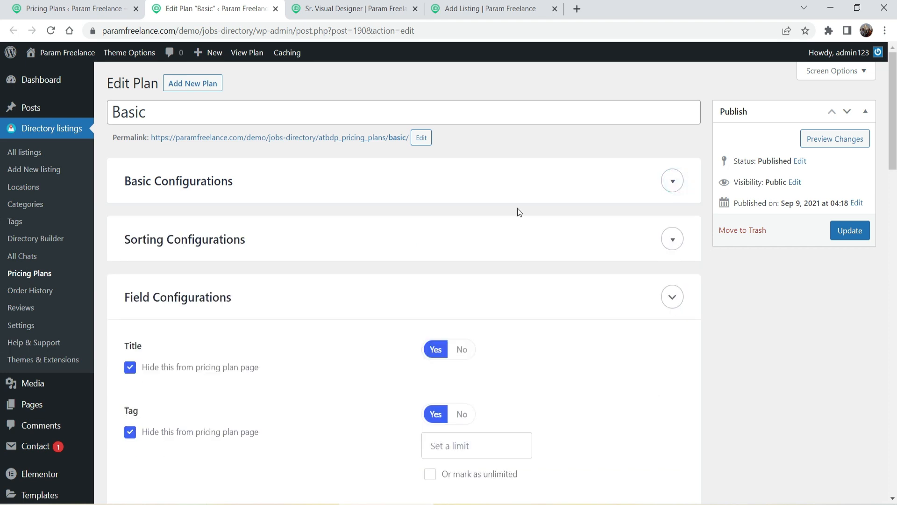
left_click(38, 273)
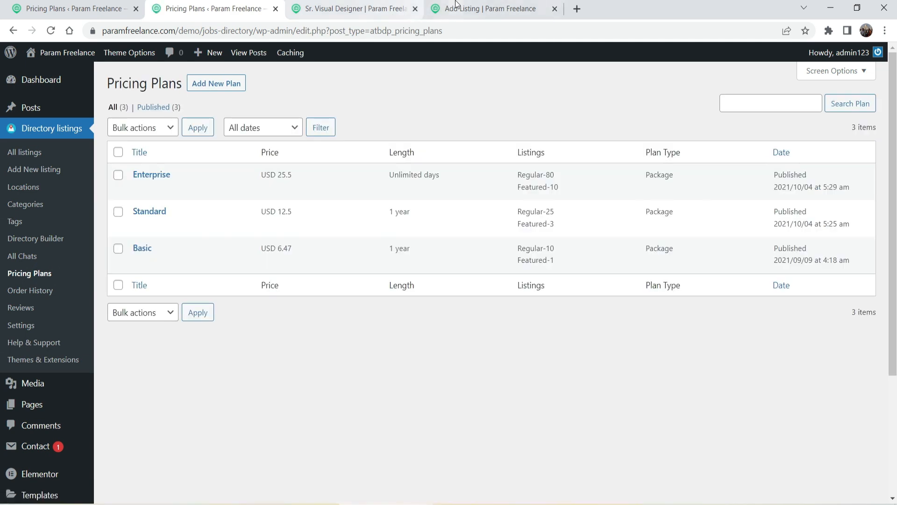
Review the Basic plan's regular listings and the Enterprise plan's price and term on the front-end Choose a Package page
left_click(486, 9)
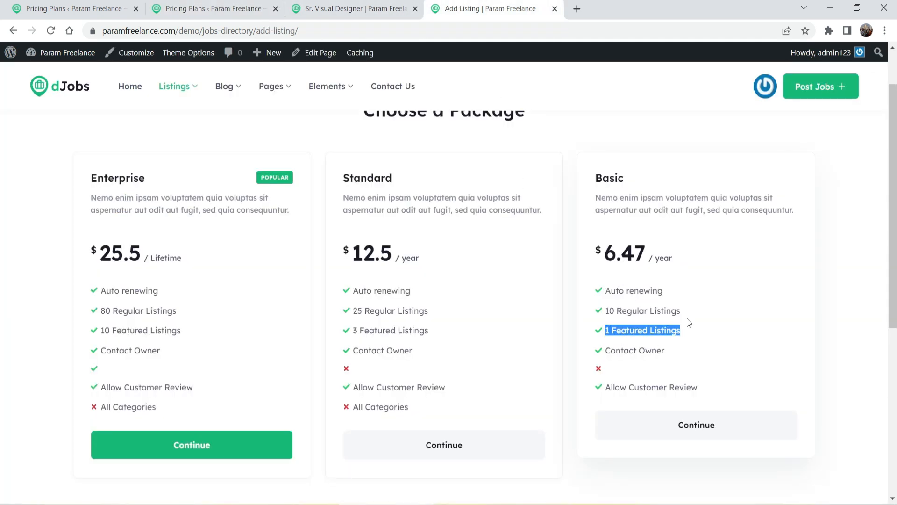
triple_click(706, 312)
left_click(876, 331)
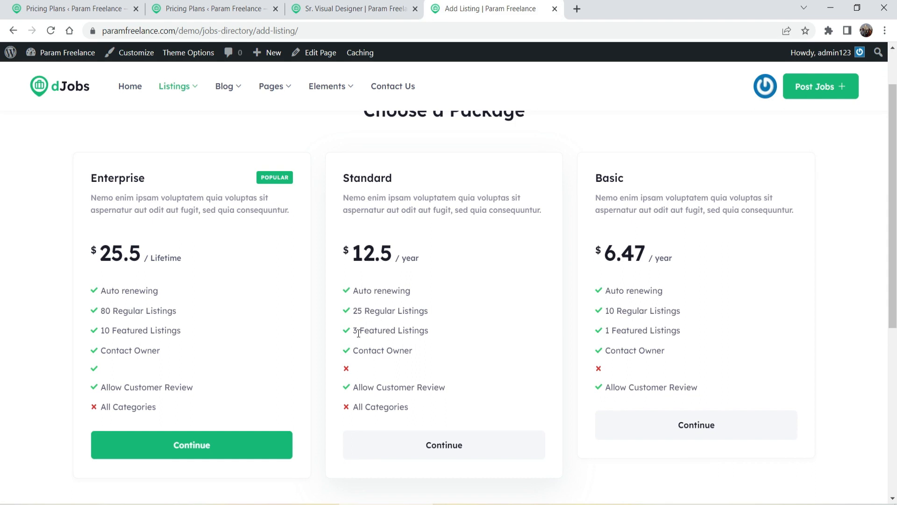
triple_click(200, 256)
left_click(200, 256)
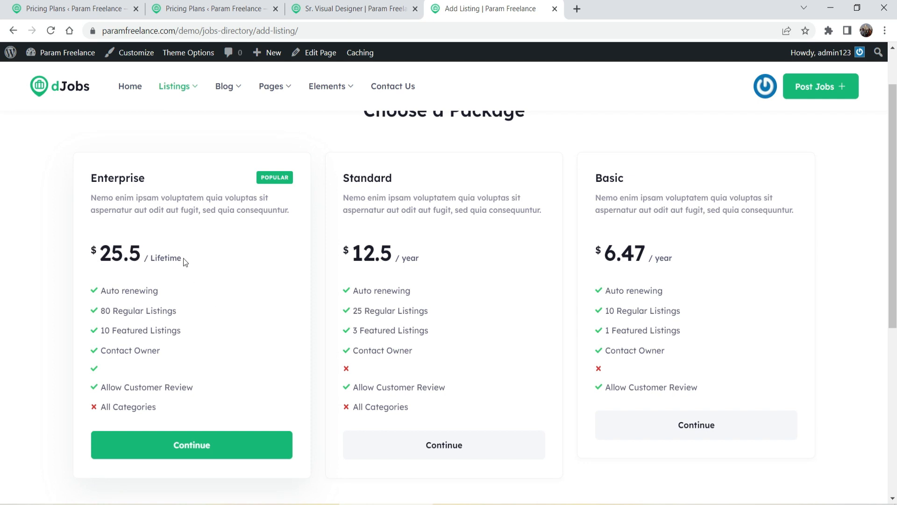
left_click_drag(204, 259, 88, 262)
left_click(212, 257)
scroll(164, 193, "up", 1)
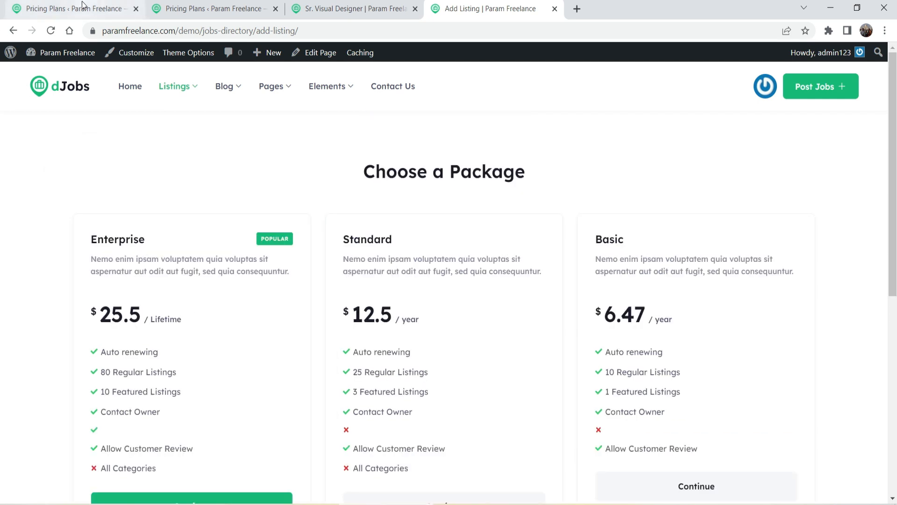
Open the directory's Order History and review the listed orders and their plans
left_click(206, 8)
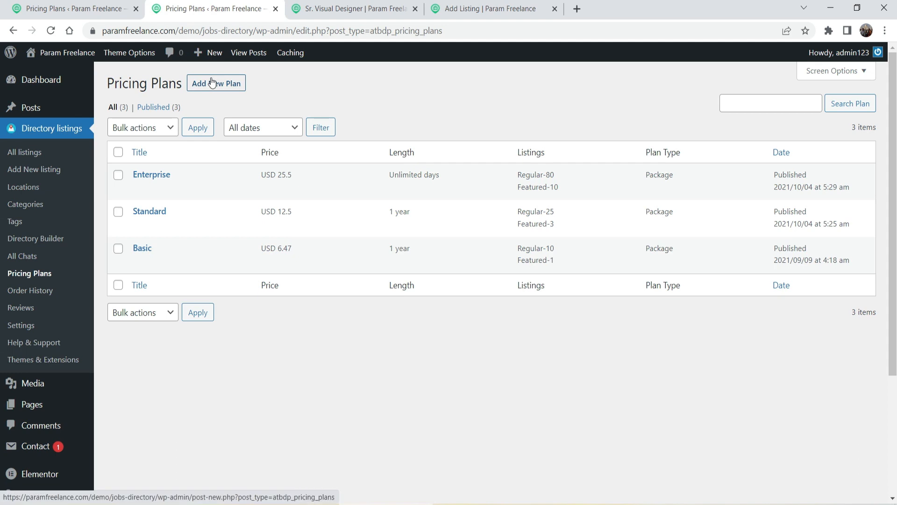
left_click(40, 288)
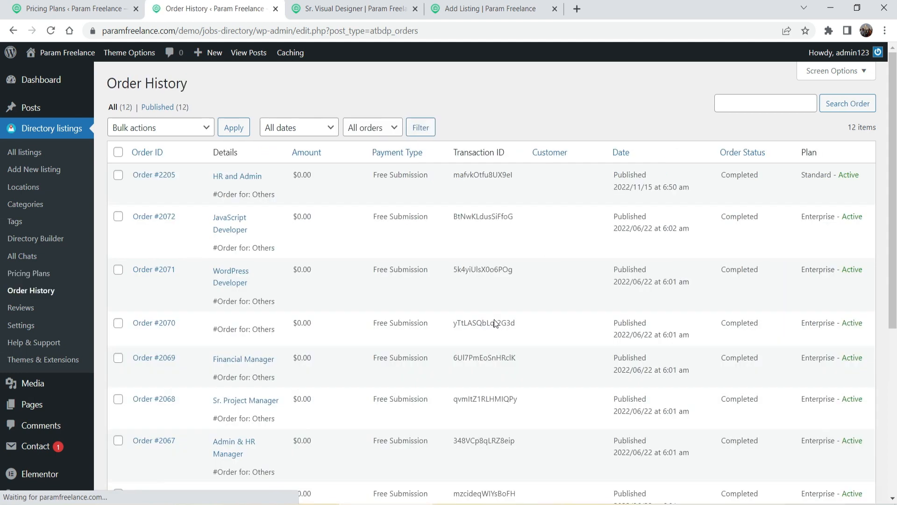
scroll(494, 319, "down", 1)
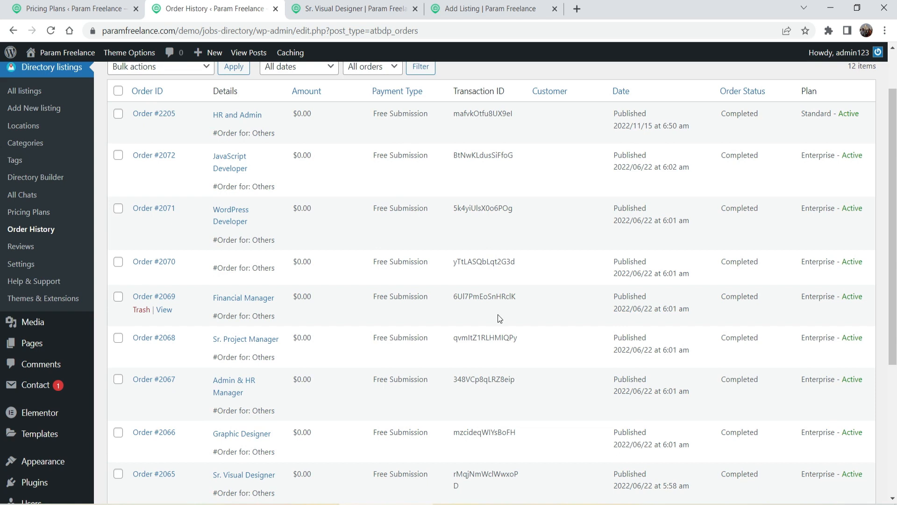
View the submitted listing reviews and open the directory Settings page
left_click(22, 246)
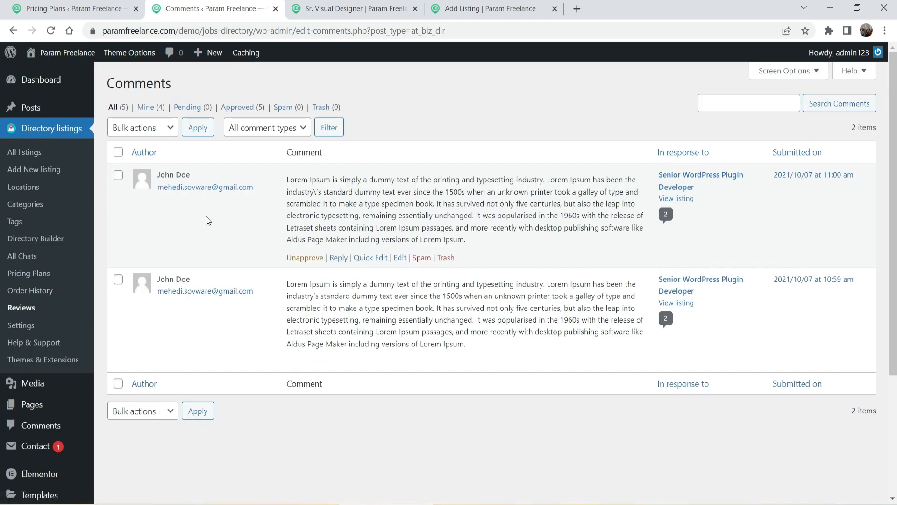
scroll(494, 340, "down", 1)
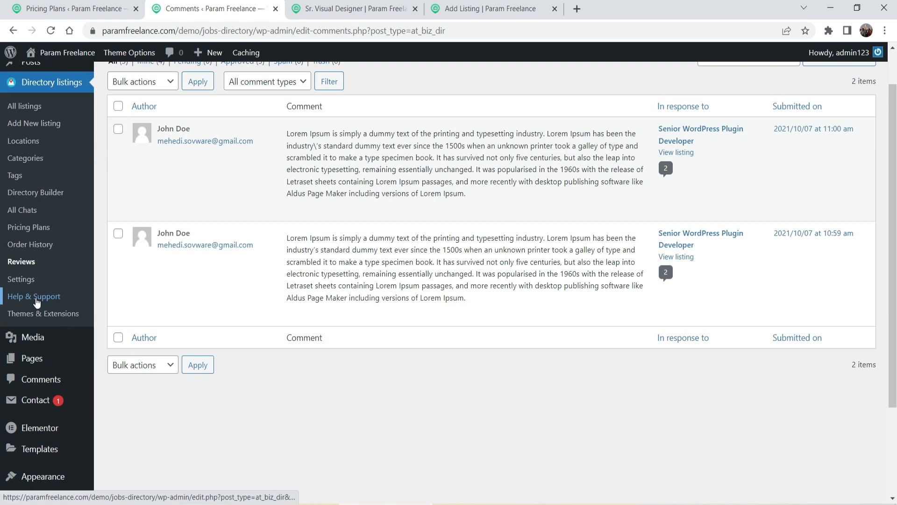
left_click(21, 279)
Open the front-end Home page for editing in Elementor and dismiss the What's New announcement
left_click(337, 8)
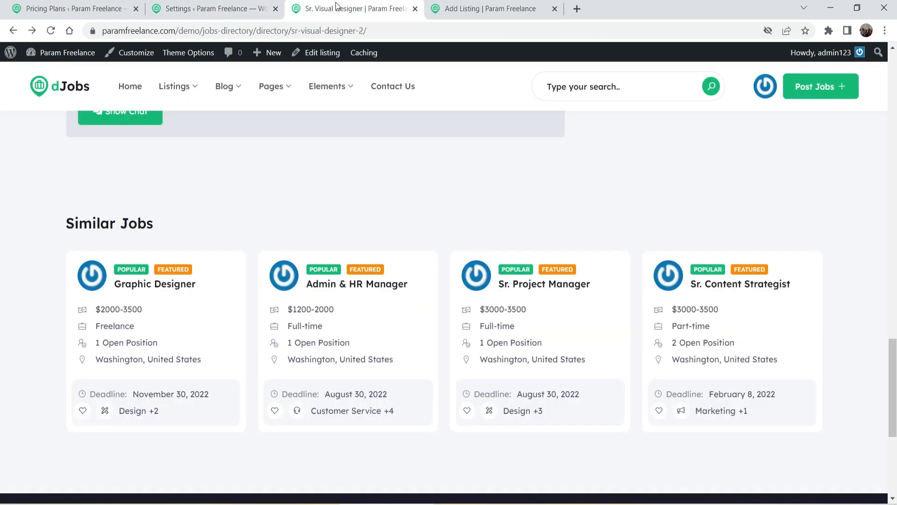
scroll(304, 170, "up", 20)
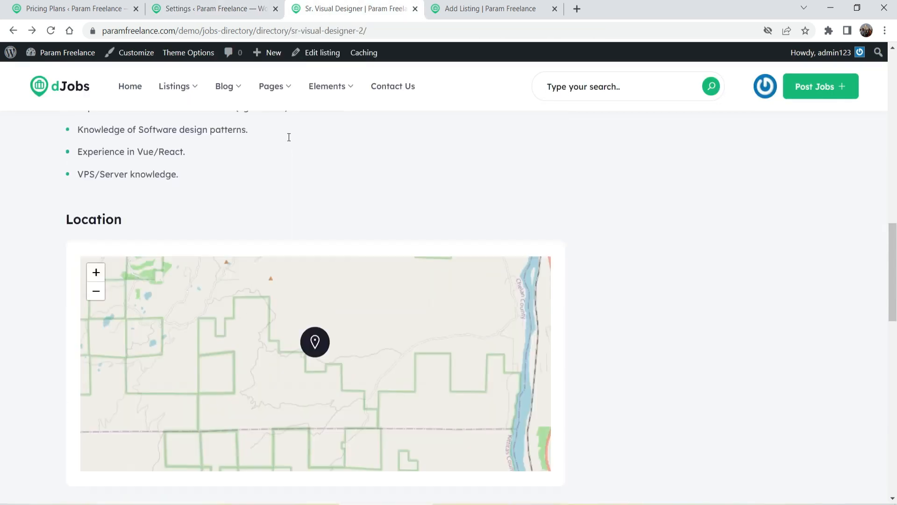
left_click(131, 89)
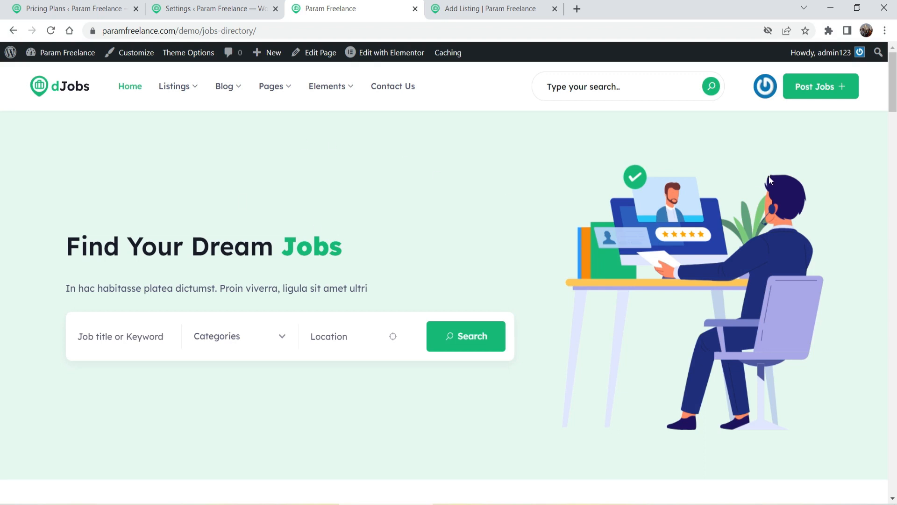
mouse_move(265, 85)
left_click(387, 55)
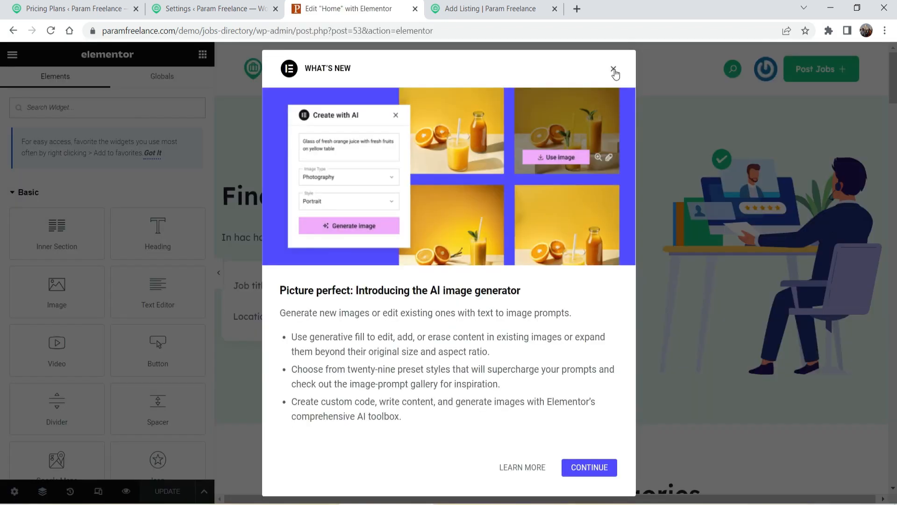
left_click(613, 71)
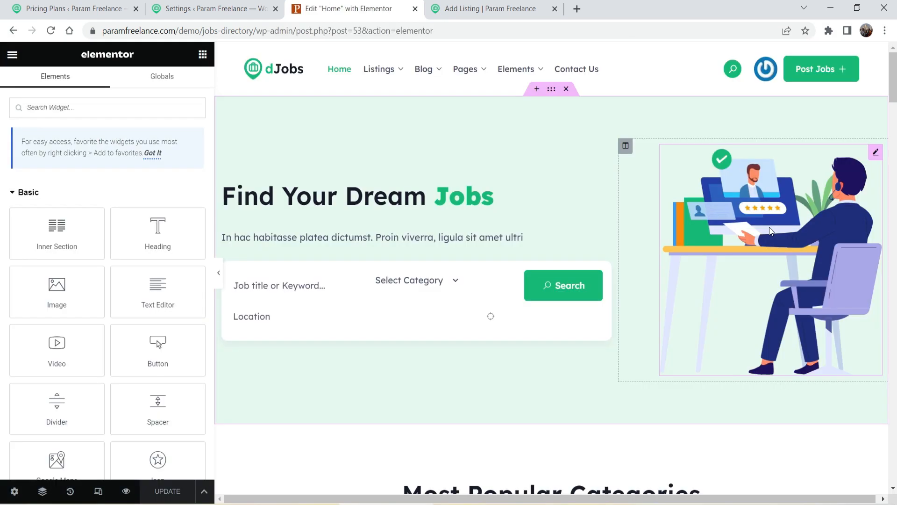
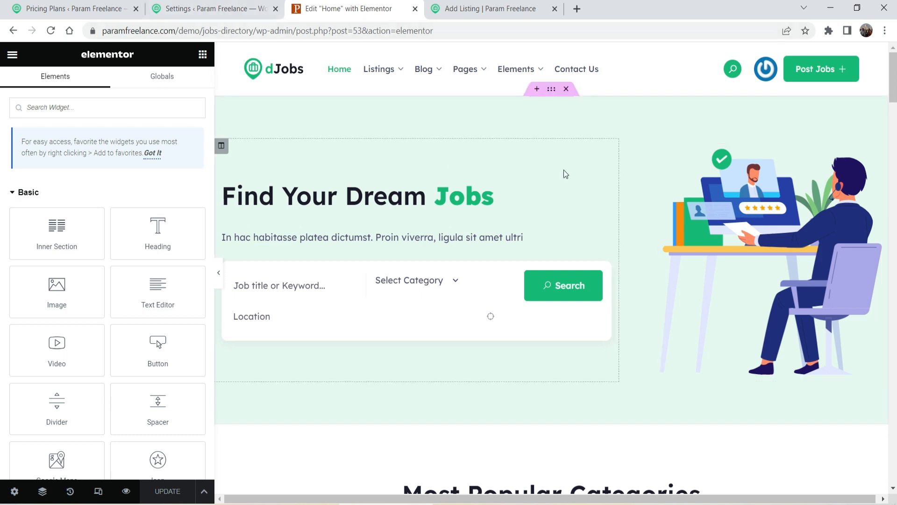
Change the hero section title to "Find Your Dream <strong>Jobs</strong> here."
left_click(431, 198)
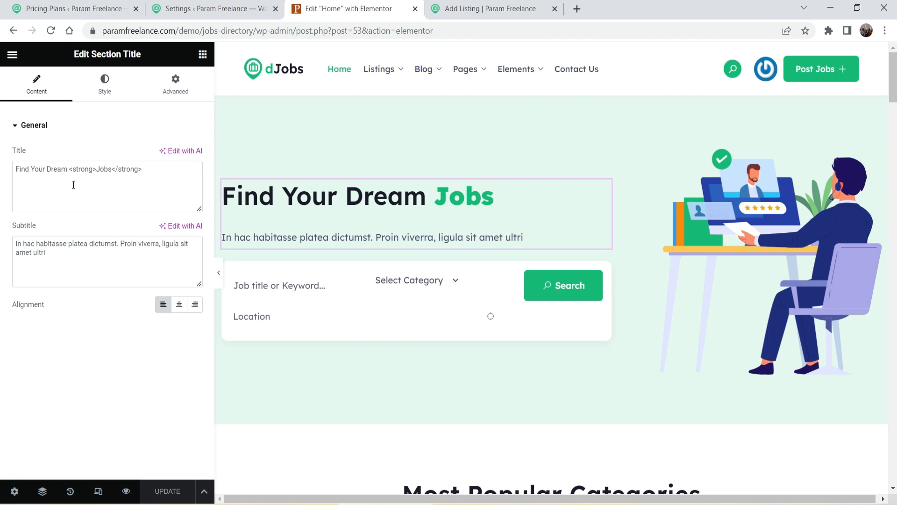
double_click(110, 167)
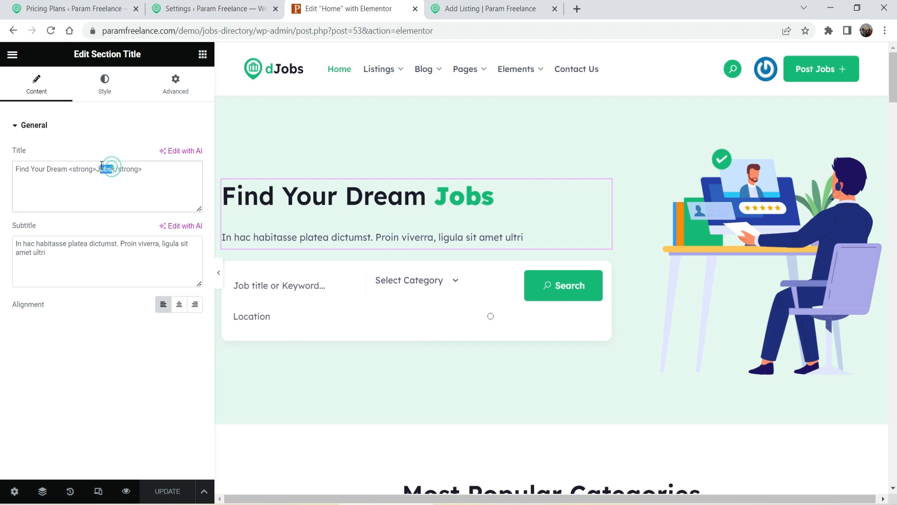
left_click(169, 169)
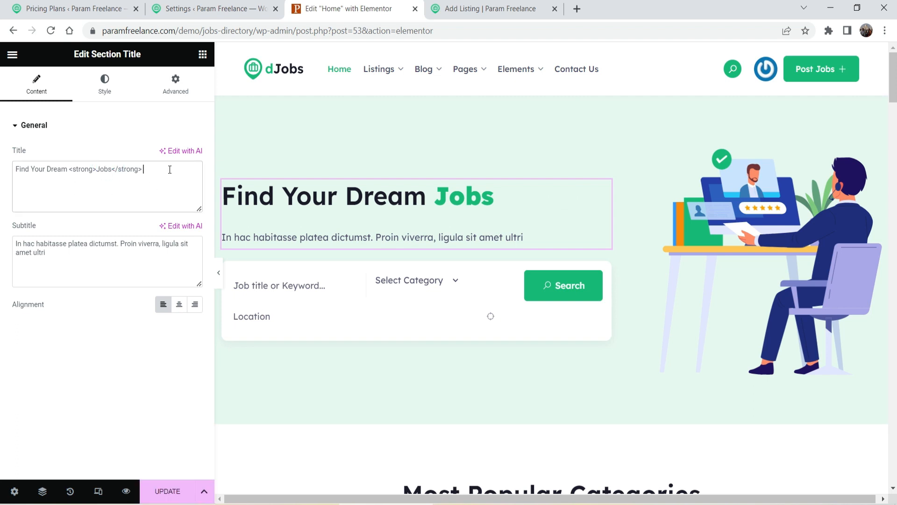
type("here")
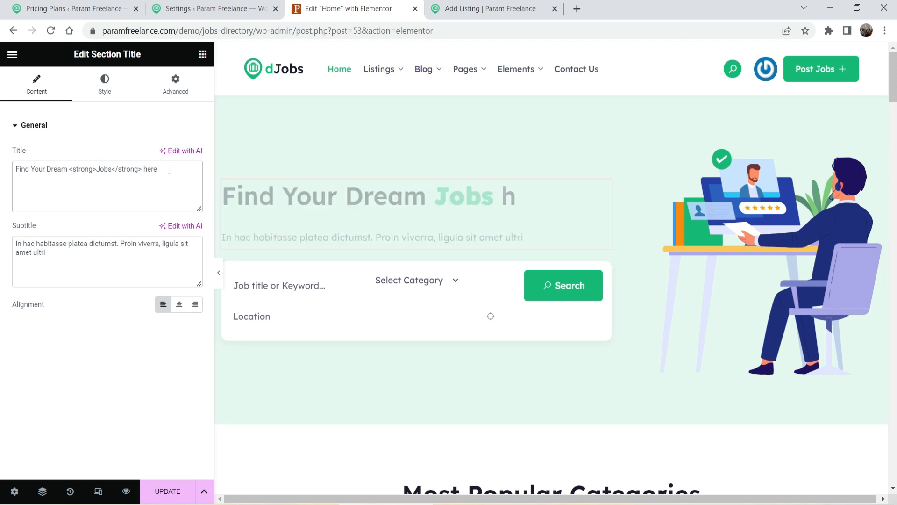
type(".")
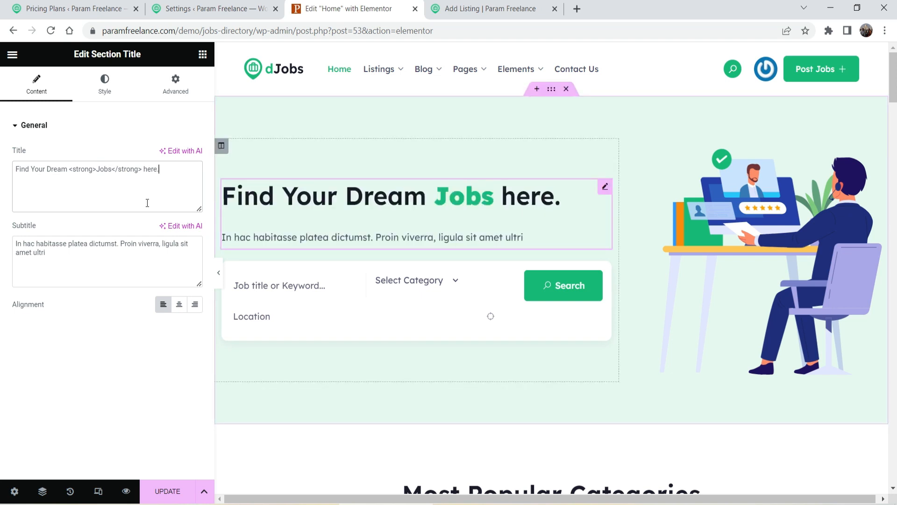
left_click(44, 253)
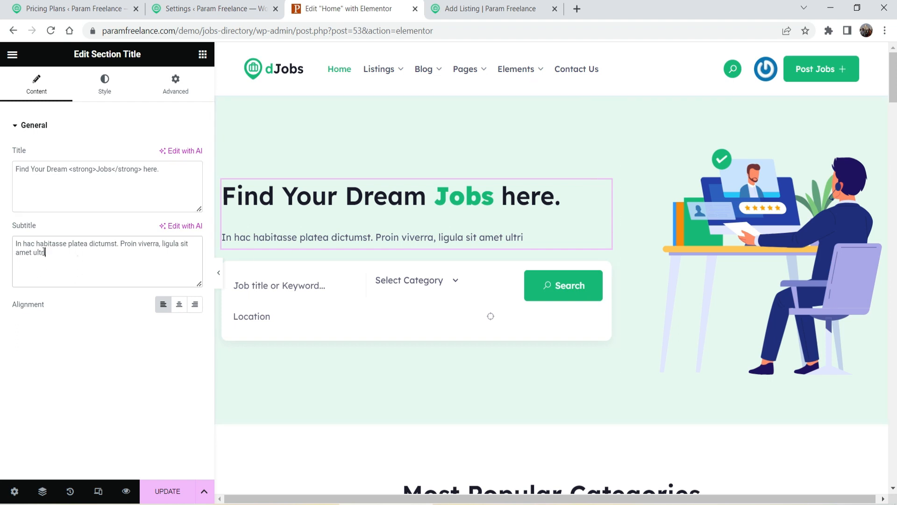
triple_click(76, 255)
left_click(95, 260)
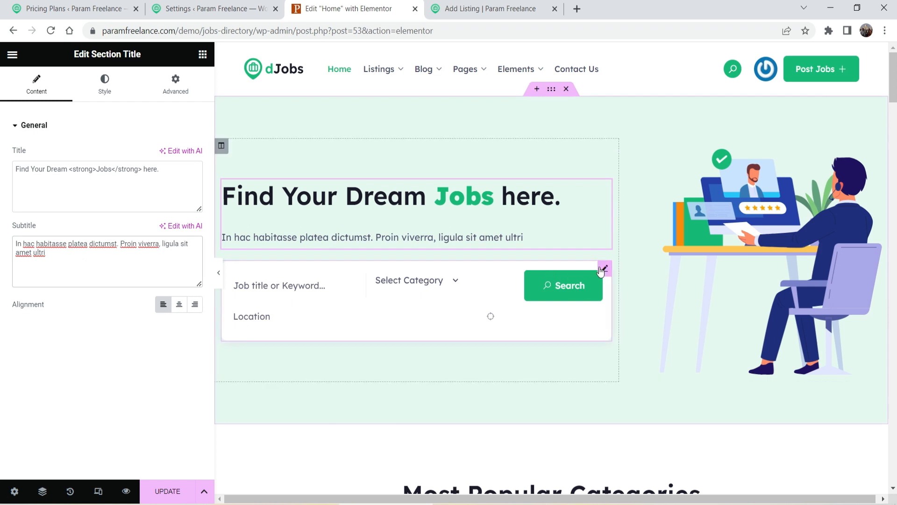
View the hero search form's settings and browse the available widget groups, including WooCommerce and Directorist, collapsing each group
left_click(603, 270)
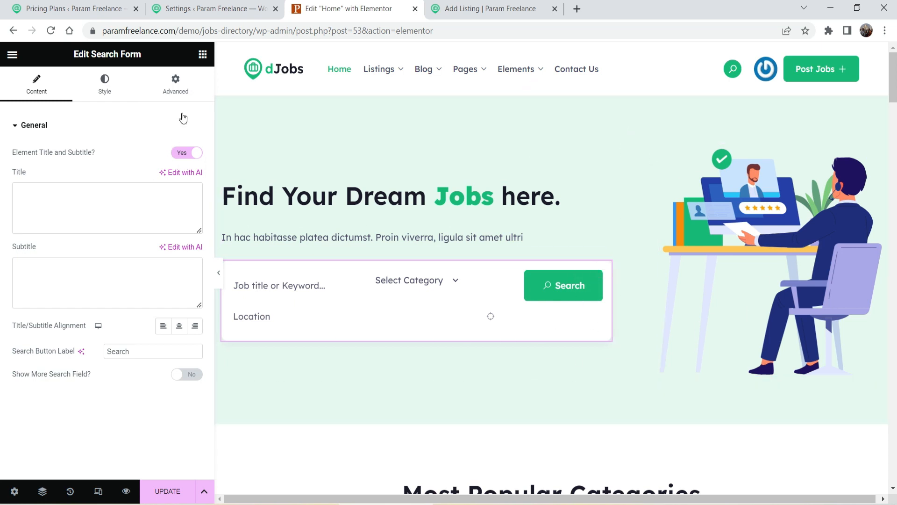
left_click(202, 54)
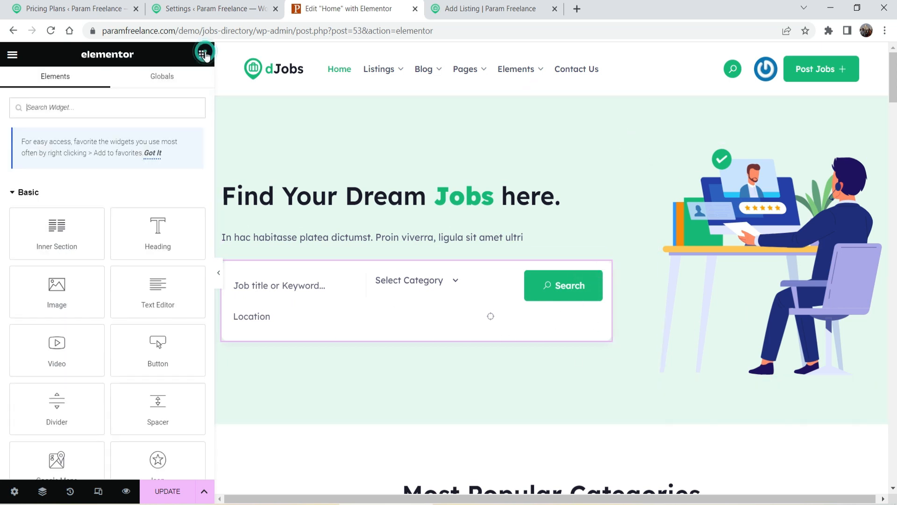
left_click(45, 193)
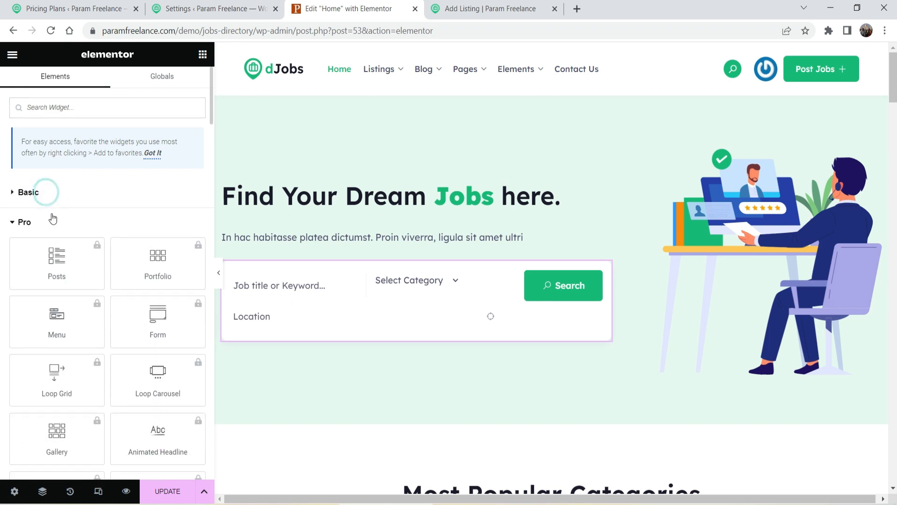
left_click(53, 222)
left_click(52, 250)
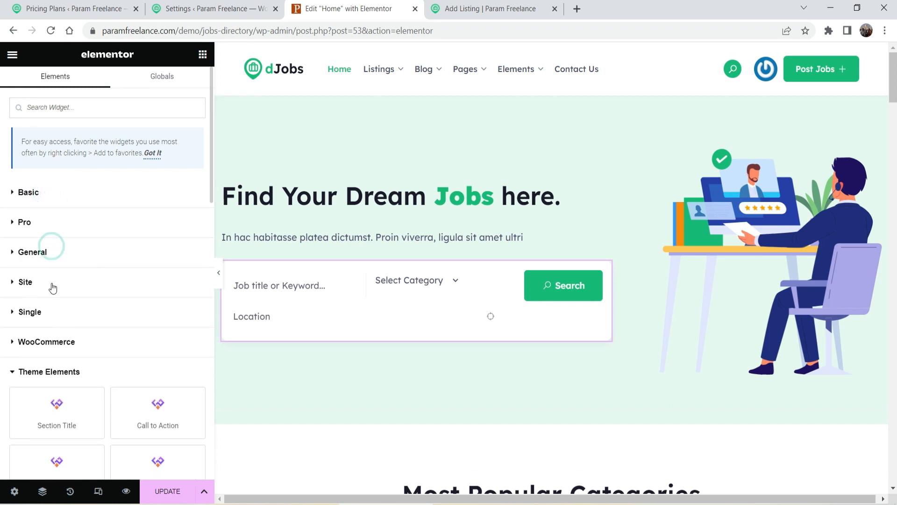
scroll(74, 260, "down", 2)
left_click(56, 297)
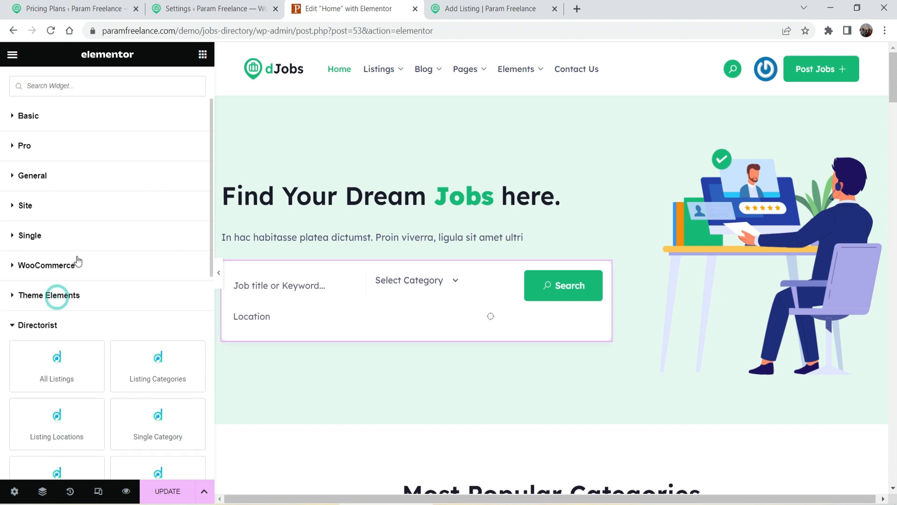
left_click(76, 264)
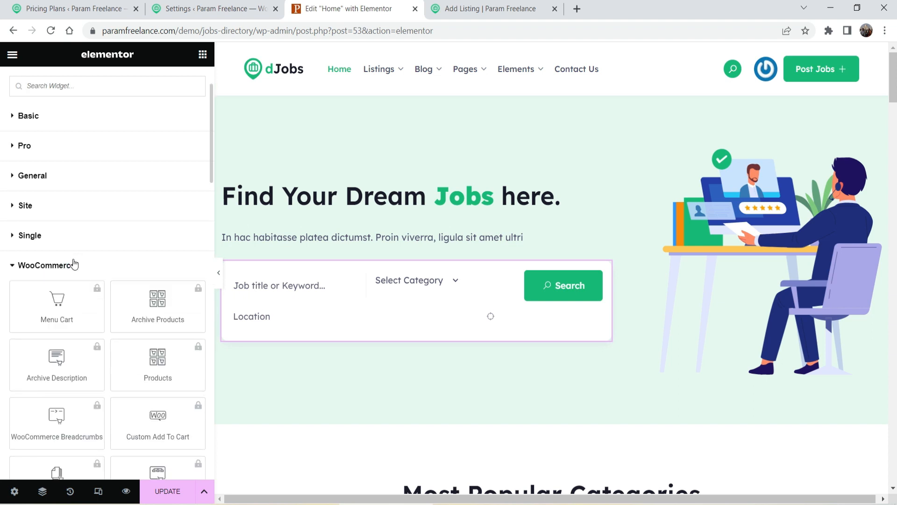
left_click(74, 265)
scroll(79, 281, "down", 5)
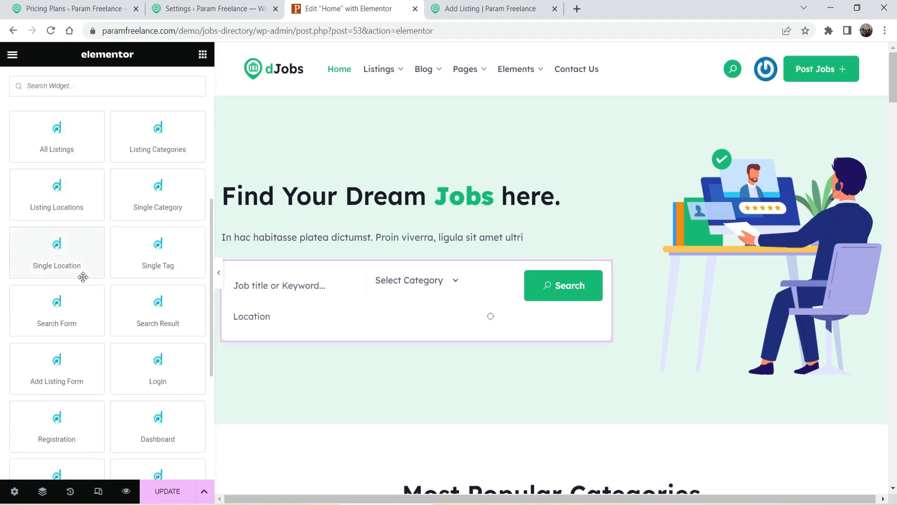
scroll(75, 240, "up", 4)
left_click(50, 249)
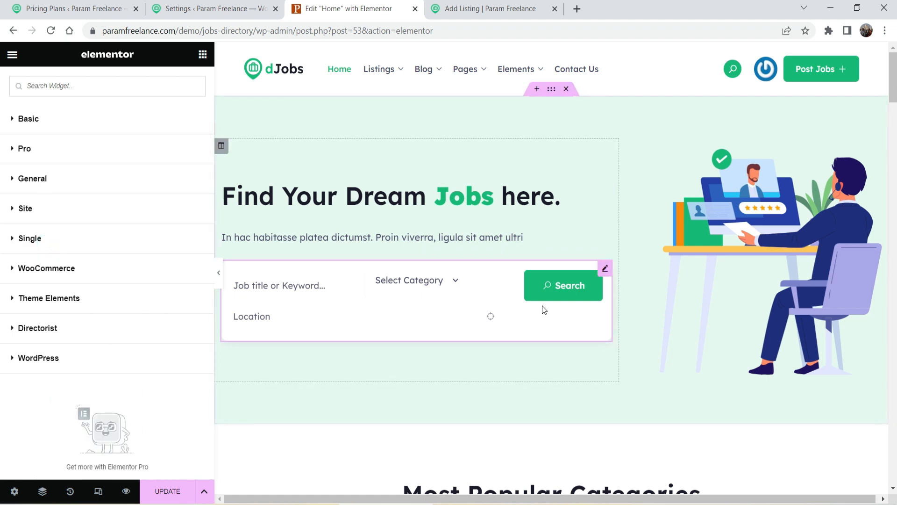
Add a Button widget below the hero search form, label it "Contact Us", and preview it at full width
left_click(52, 87)
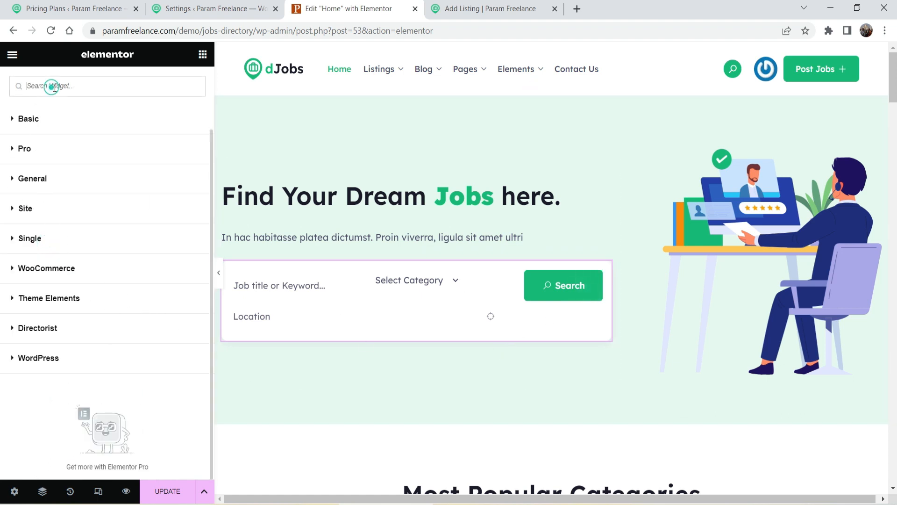
type("butt")
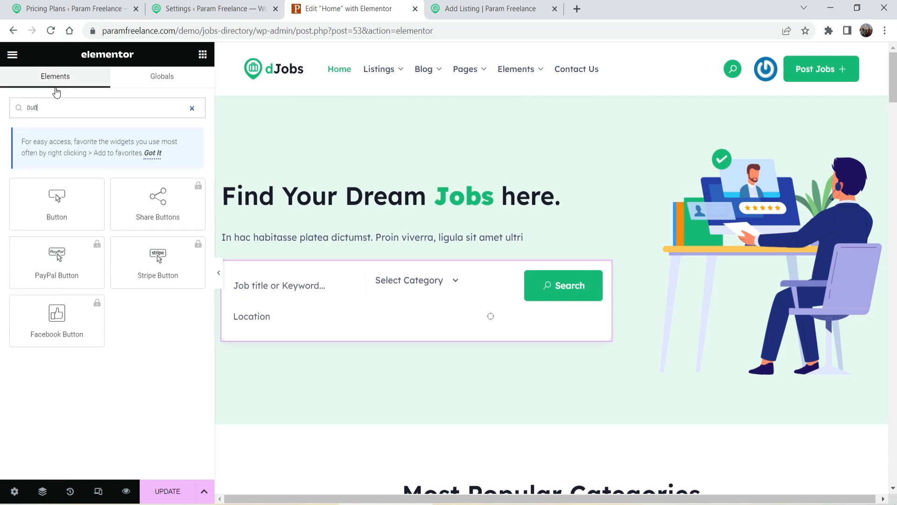
left_click_drag(56, 204, 323, 346)
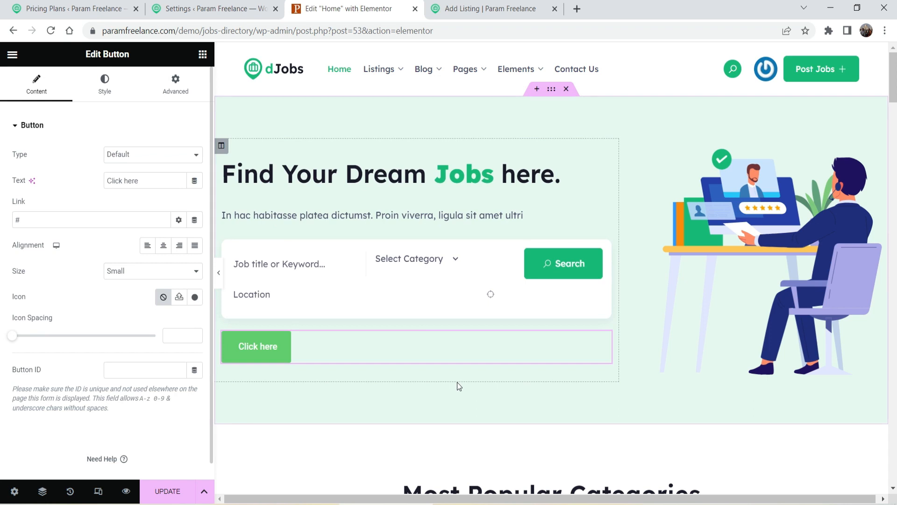
type("Contact Us")
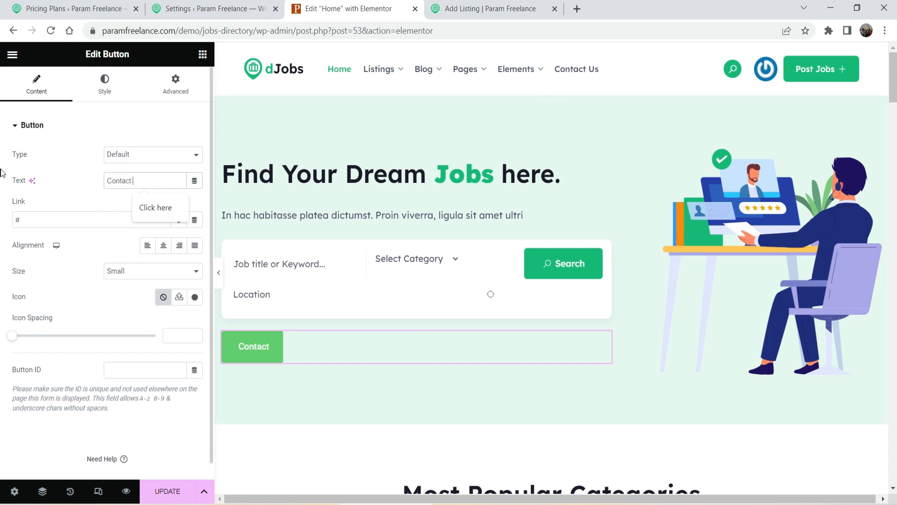
double_click(33, 220)
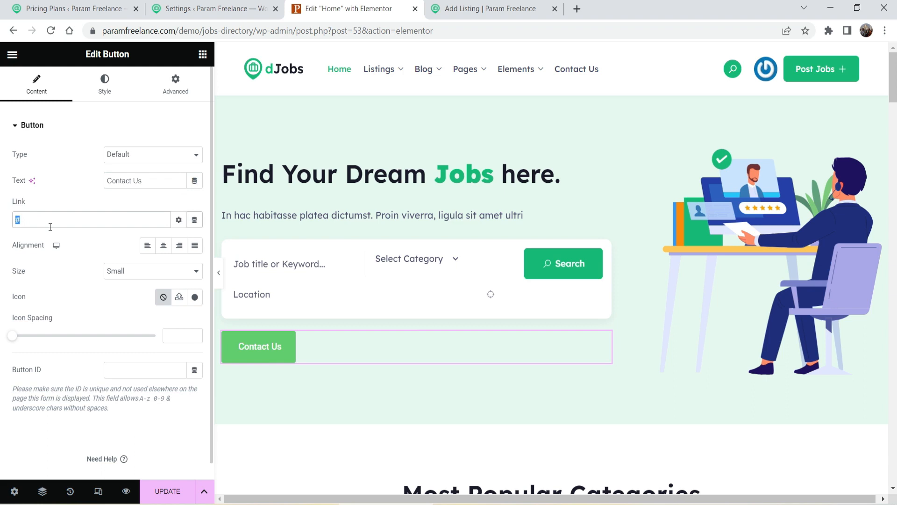
left_click(219, 273)
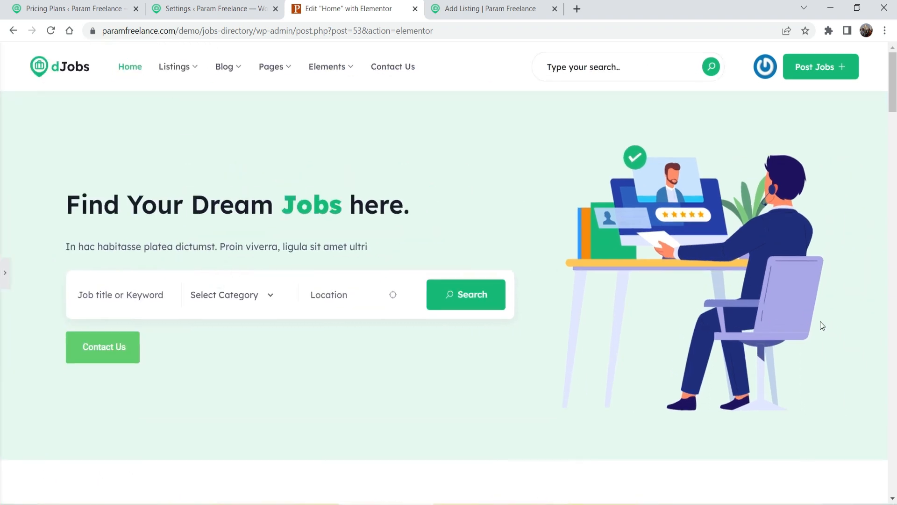
left_click(5, 273)
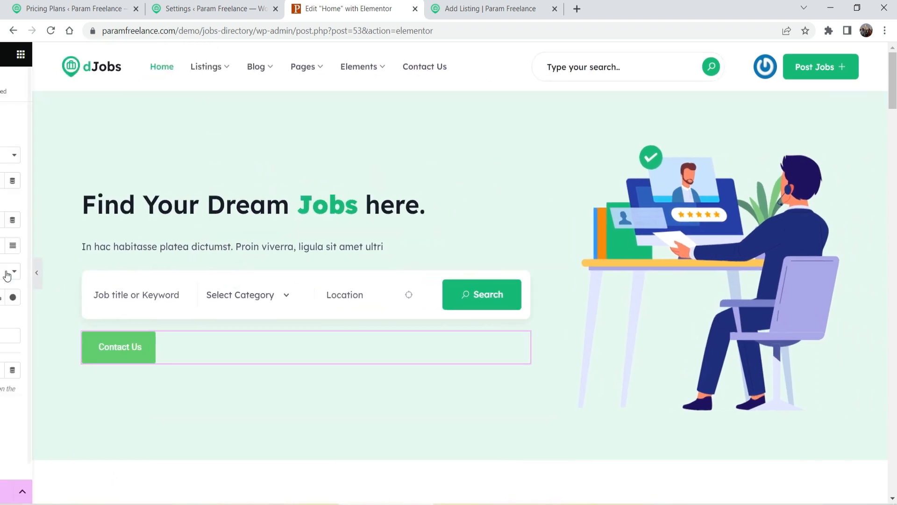
Try adding a Text Editor widget below the Contact Us button and remove it again
left_click(203, 54)
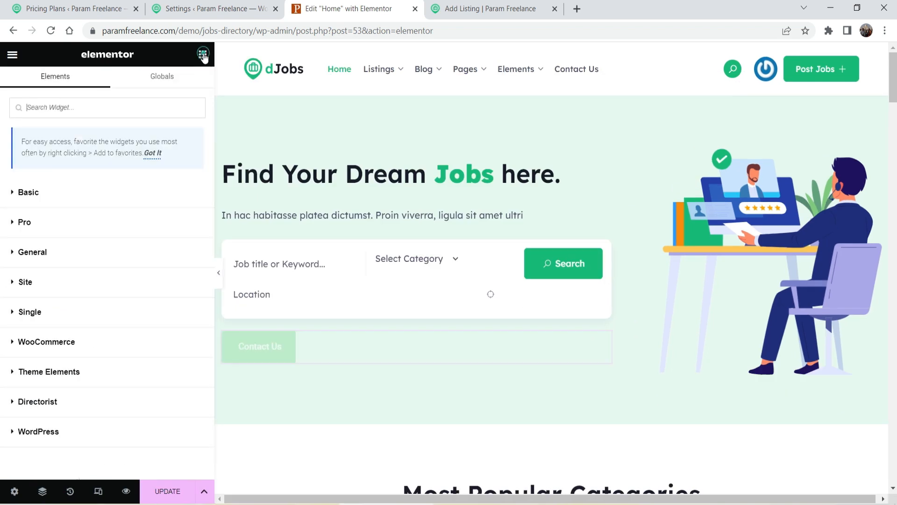
type("text")
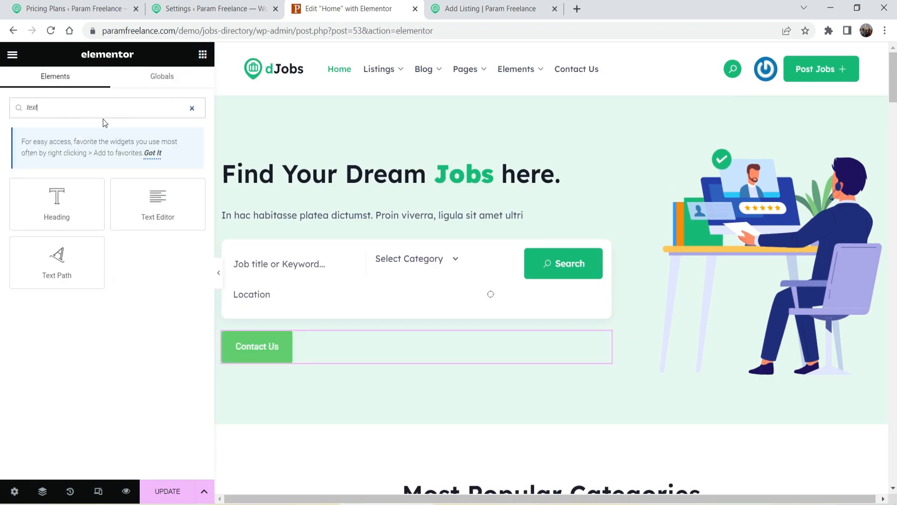
left_click_drag(158, 200, 522, 378)
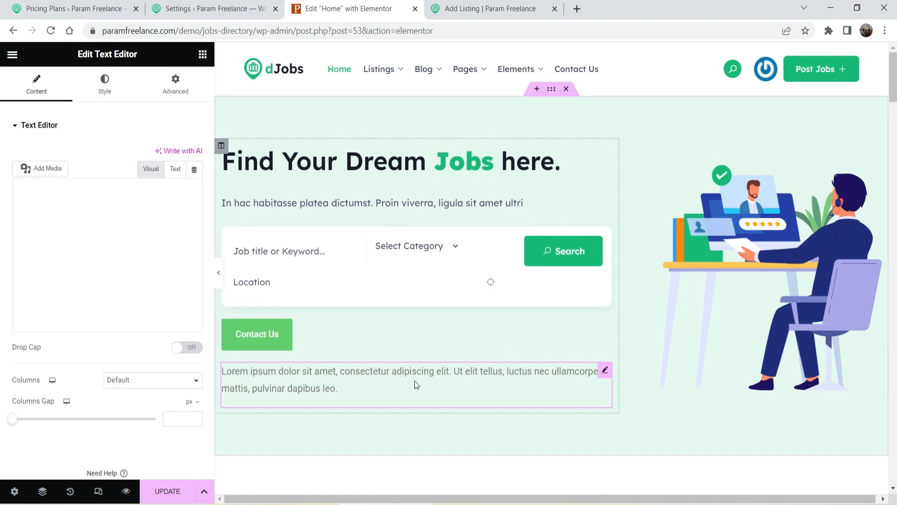
triple_click(57, 248)
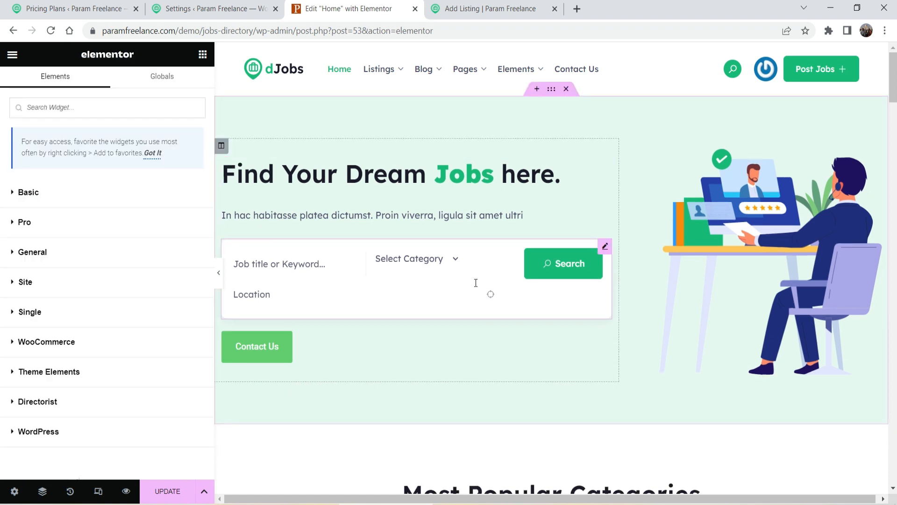
Inspect the settings of the search form and the Most Popular Categories title, and open the Listing Categories widget for editing
left_click(437, 270)
scroll(437, 270, "down", 5)
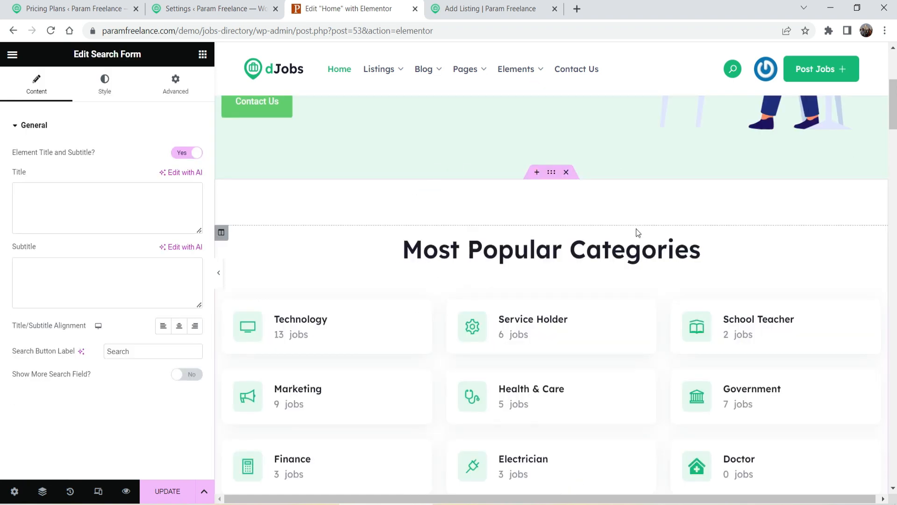
left_click(551, 232)
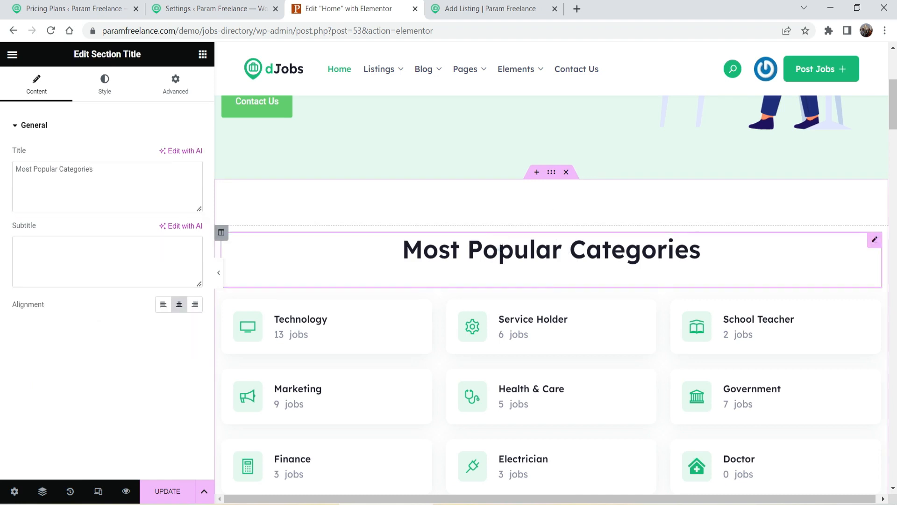
scroll(641, 216, "down", 2)
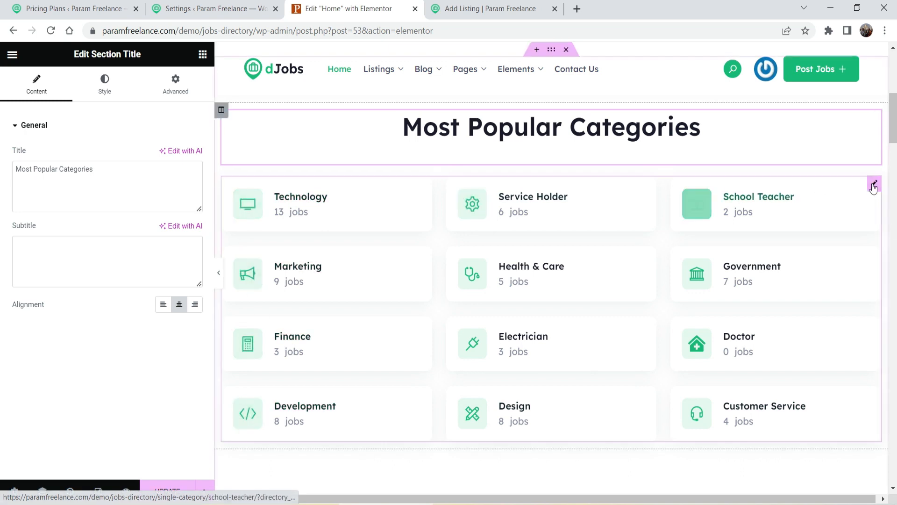
left_click(874, 185)
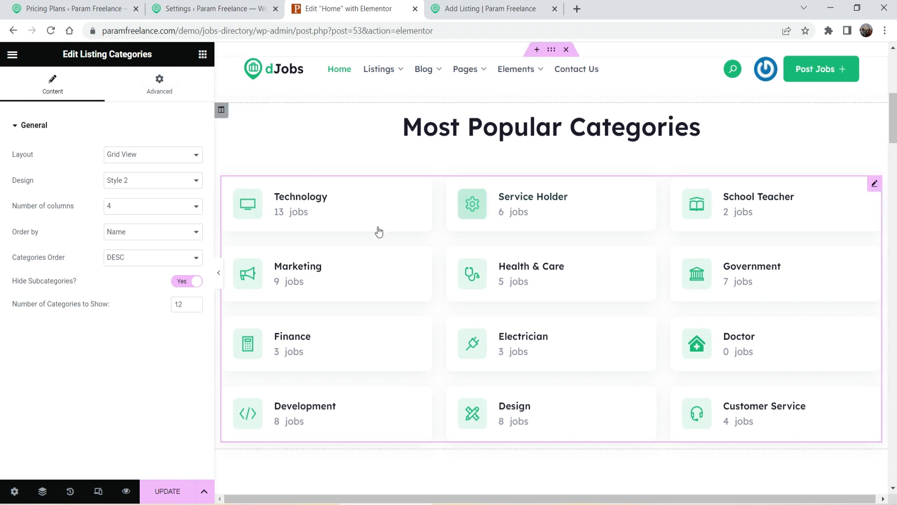
Try the List View layout for the listing categories and restore Grid View
left_click(146, 154)
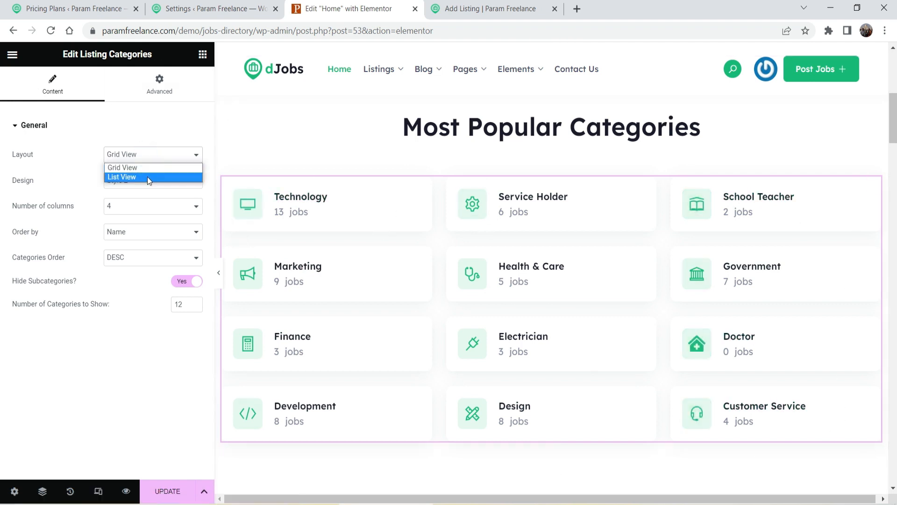
left_click(147, 177)
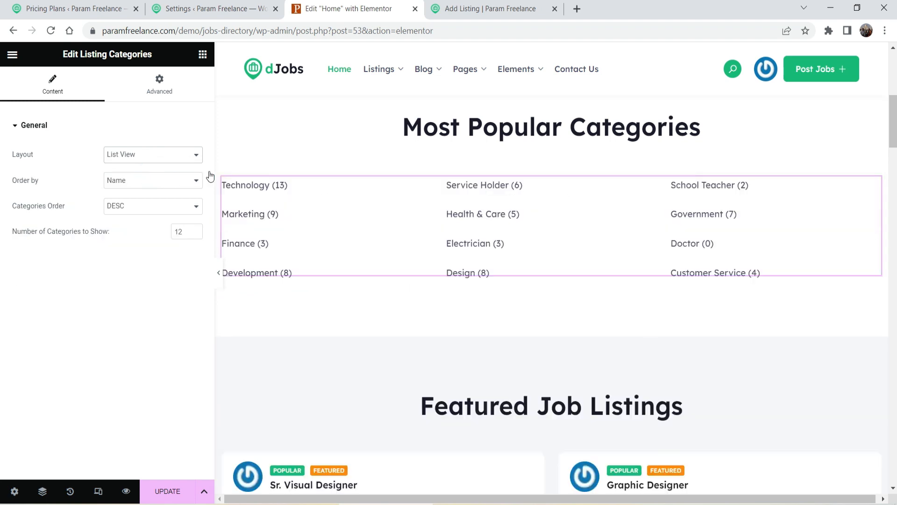
left_click(155, 155)
left_click(150, 170)
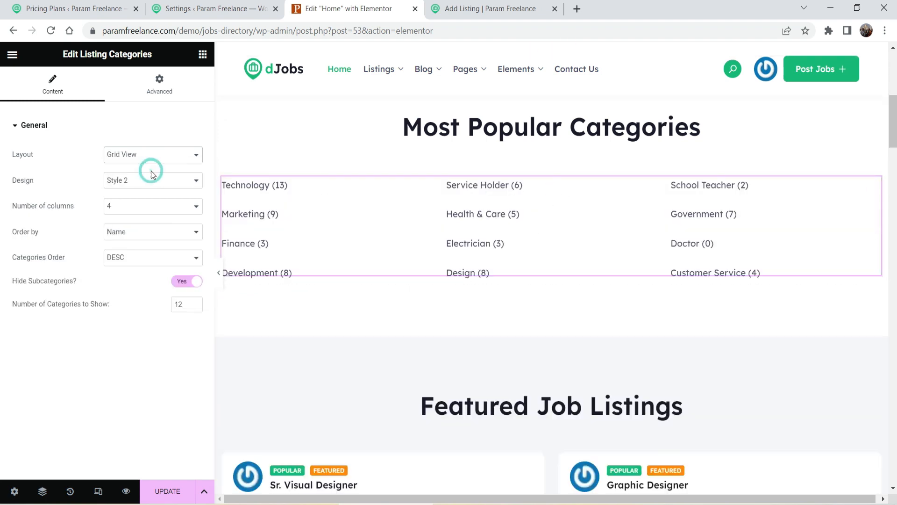
Set the Listing Categories widget's design to Style 1 and check the category grid
left_click(140, 180)
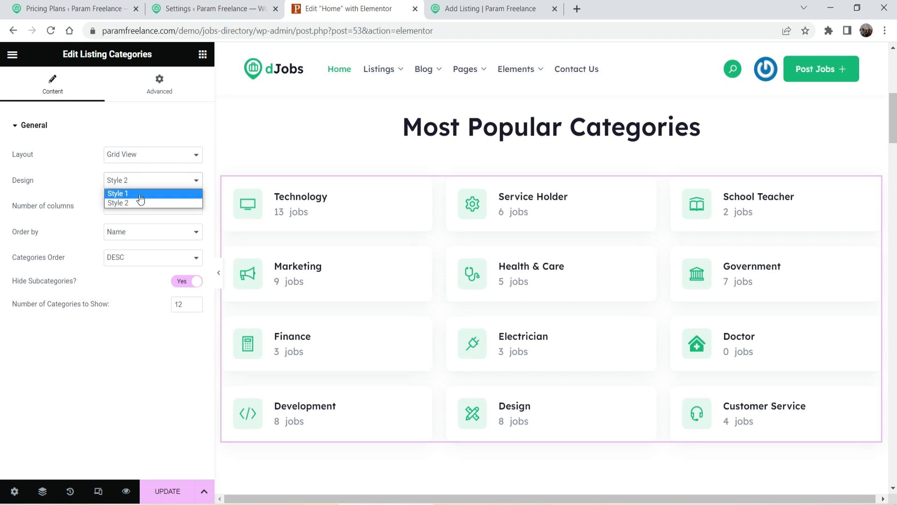
left_click(141, 194)
scroll(293, 212, "down", 1)
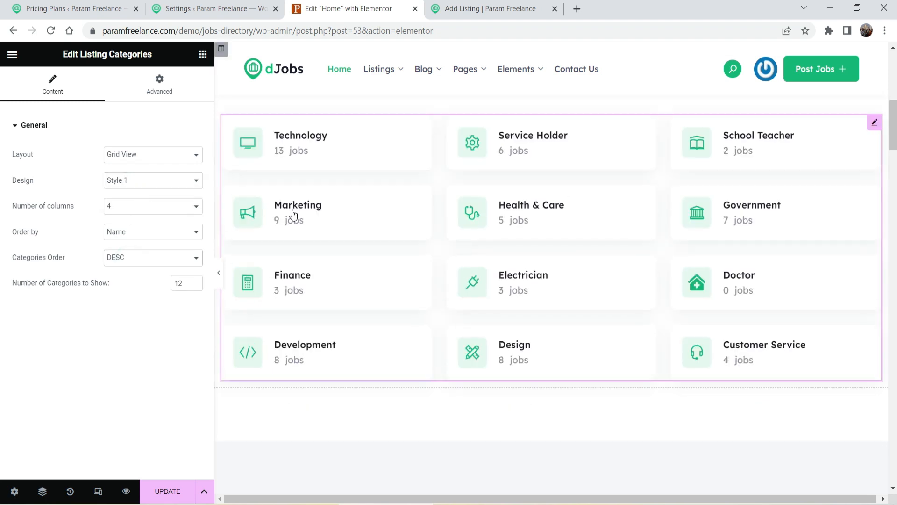
Inspect the Featured Job Listings title's settings, open the All Listings widget below it, and review its options and job cards
left_click(186, 285)
left_click(77, 377)
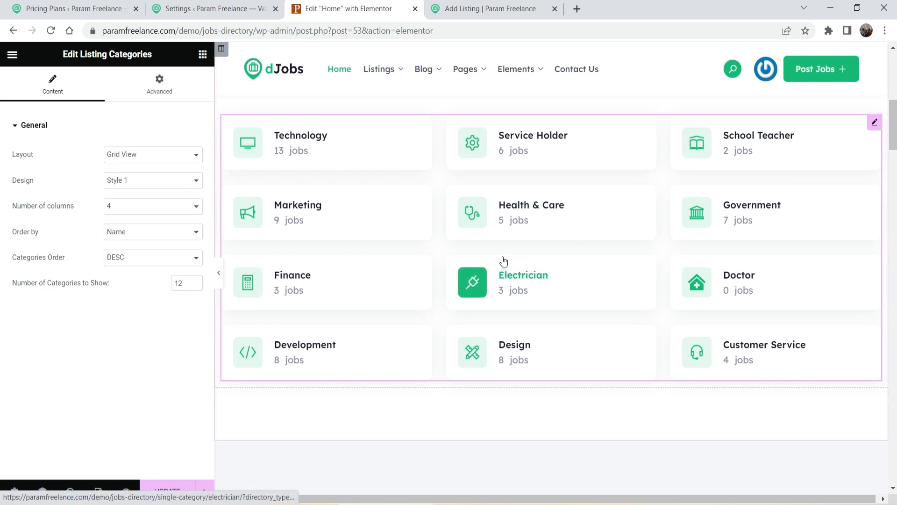
scroll(597, 265, "down", 4)
left_click(551, 198)
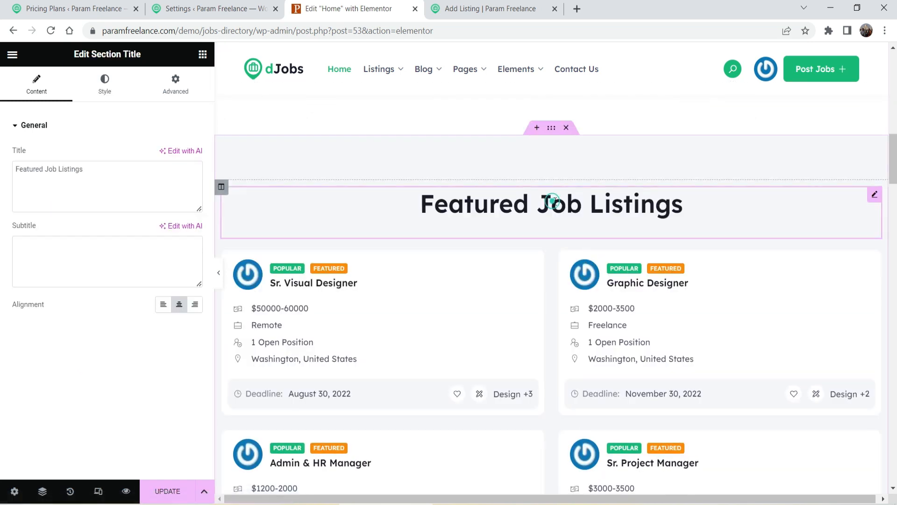
scroll(769, 224, "down", 2)
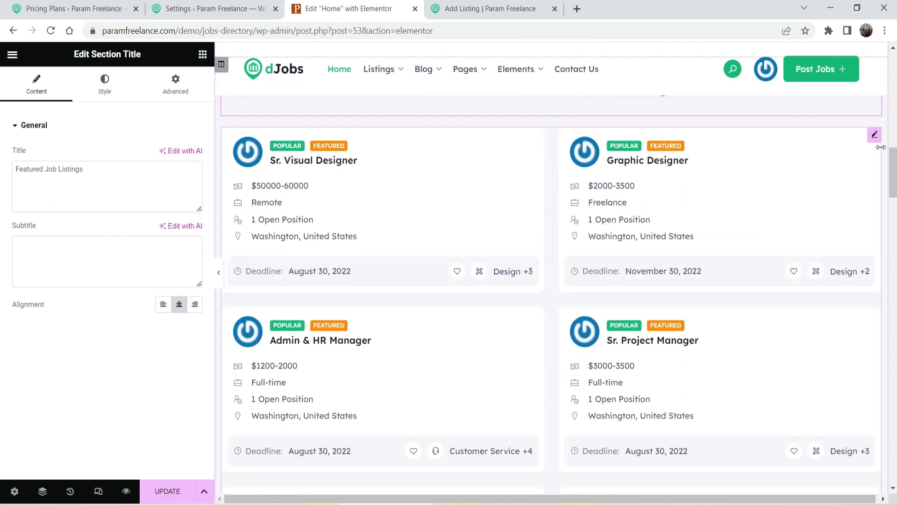
left_click(869, 137)
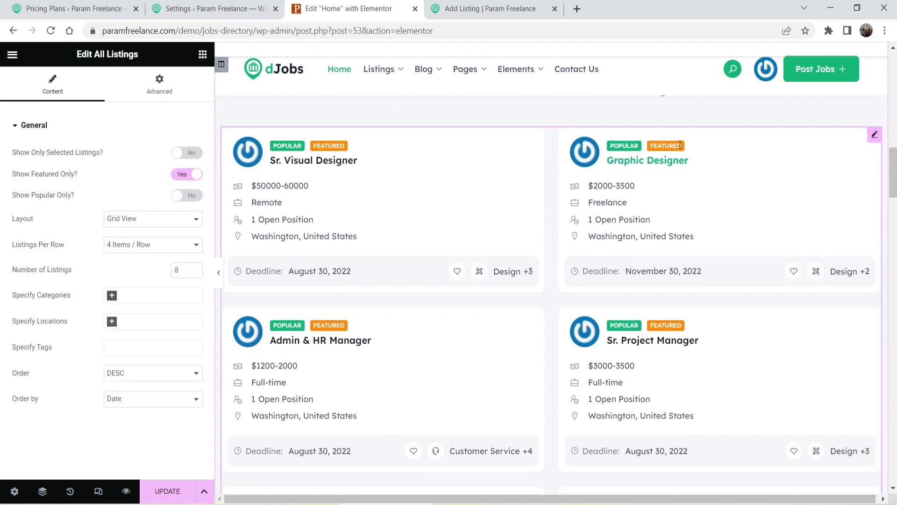
scroll(773, 281, "down", 2)
scroll(582, 239, "down", 2)
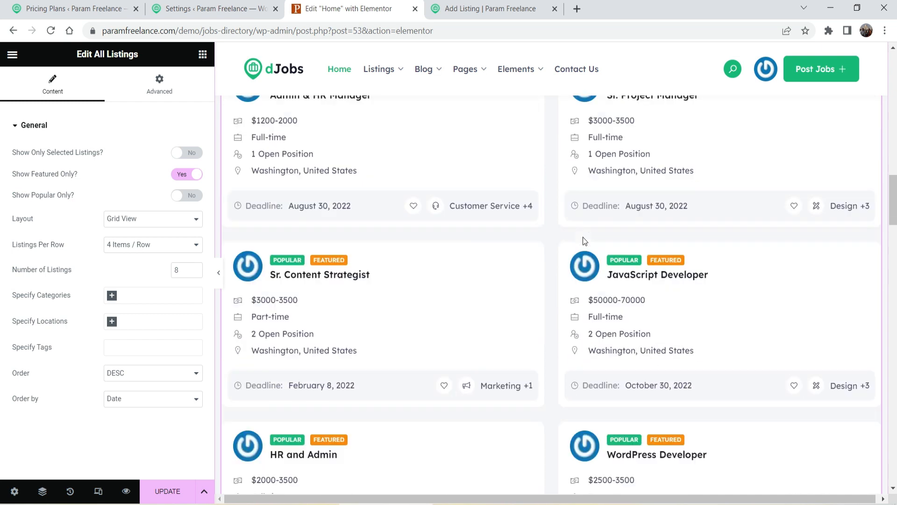
scroll(536, 191, "up", 5)
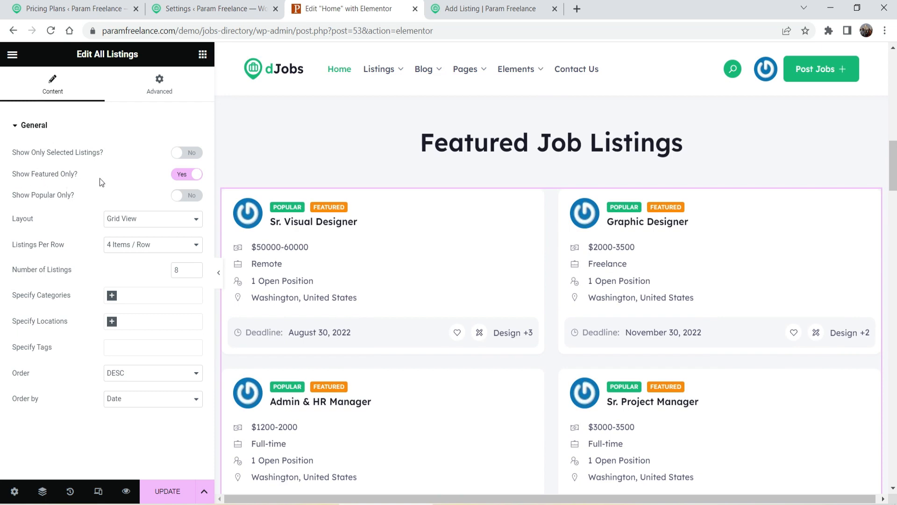
Try turning Show Featured Only off and Show Popular Only on for the job listings, restoring each option
left_click(185, 175)
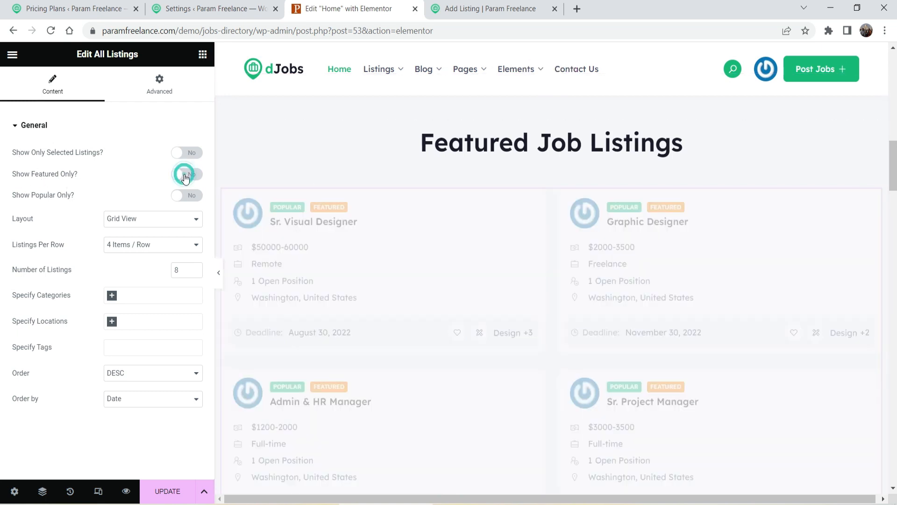
left_click(184, 175)
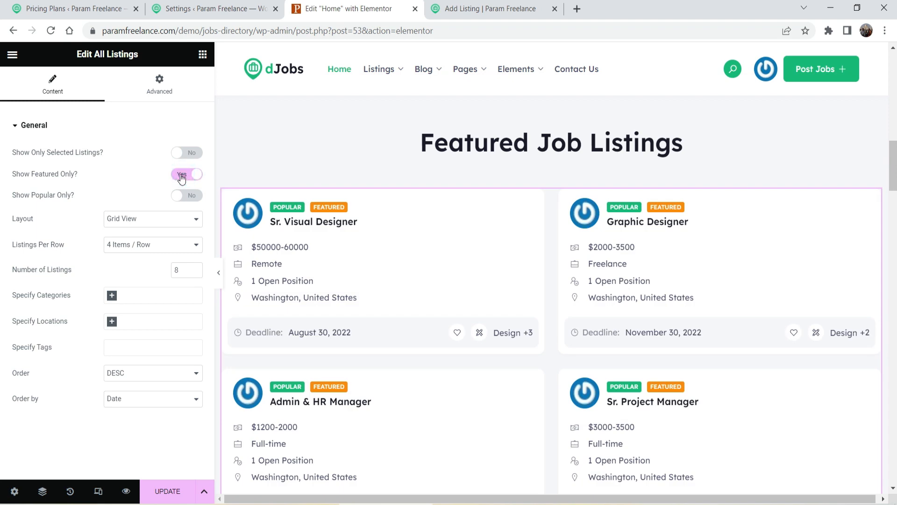
left_click(191, 197)
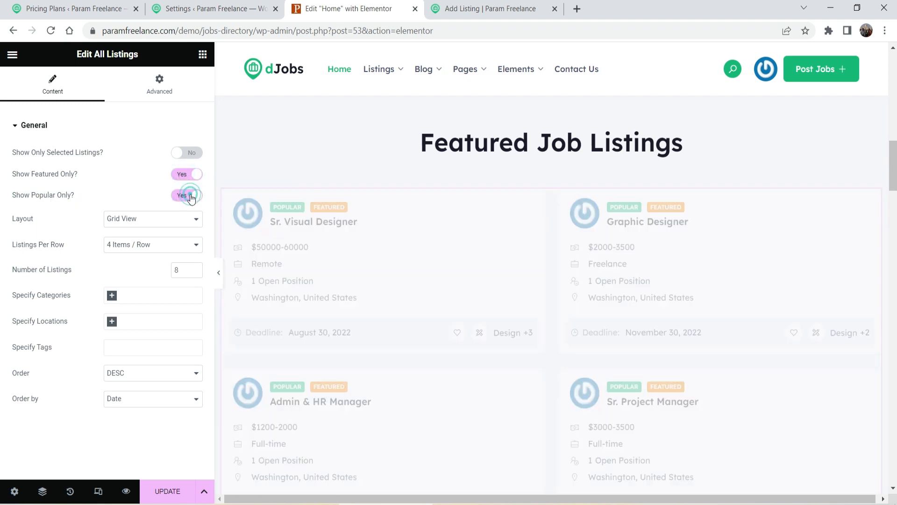
left_click(191, 197)
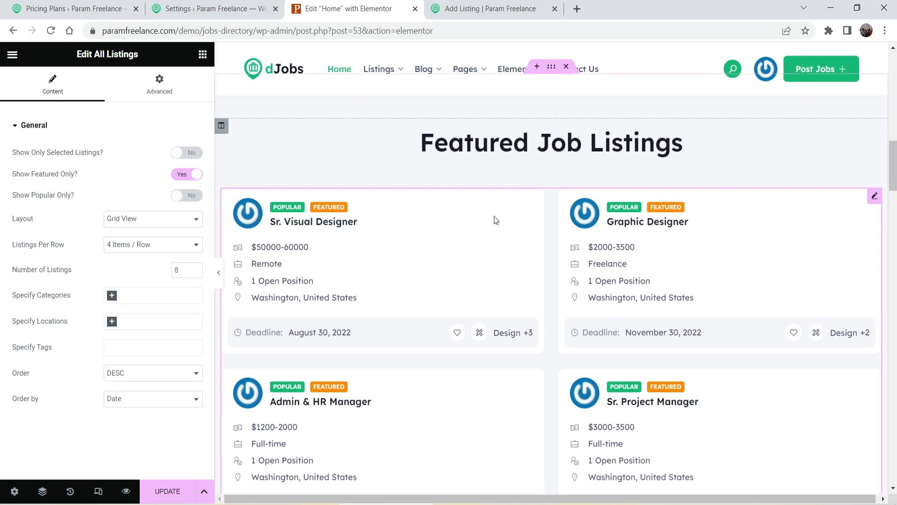
Try the List View layout for the featured job listings and restore Grid View
scroll(493, 220, "down", 3)
scroll(485, 214, "up", 1)
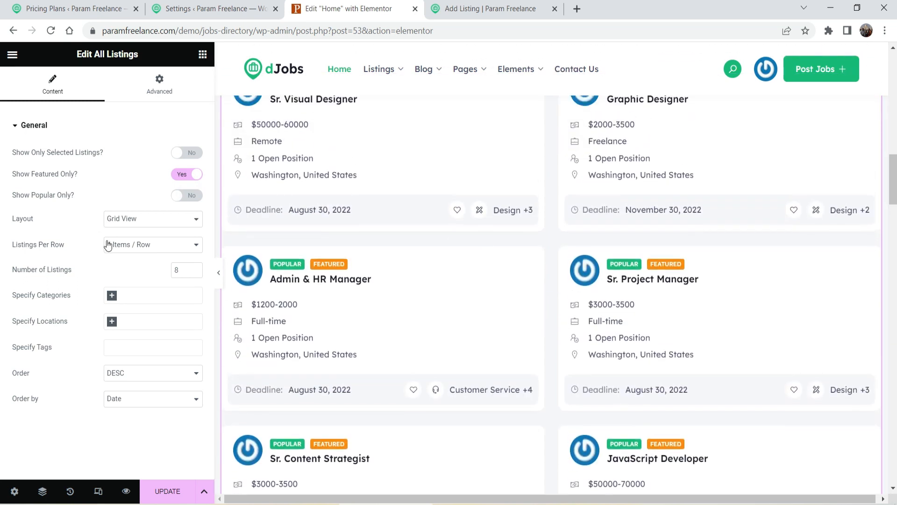
left_click(147, 244)
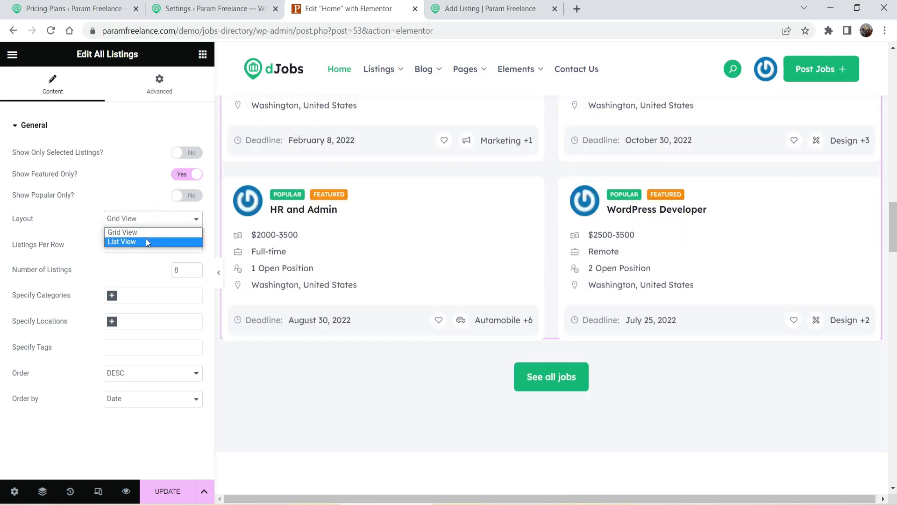
left_click(146, 238)
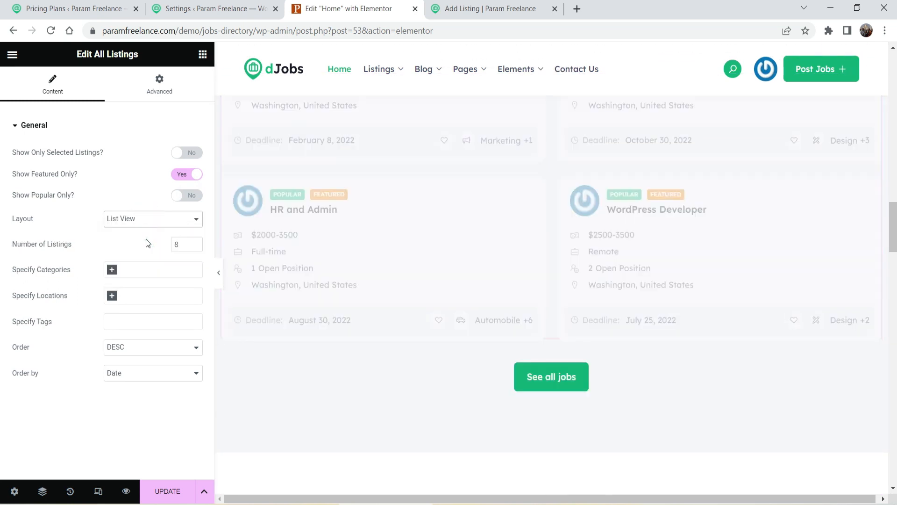
scroll(436, 257, "up", 10)
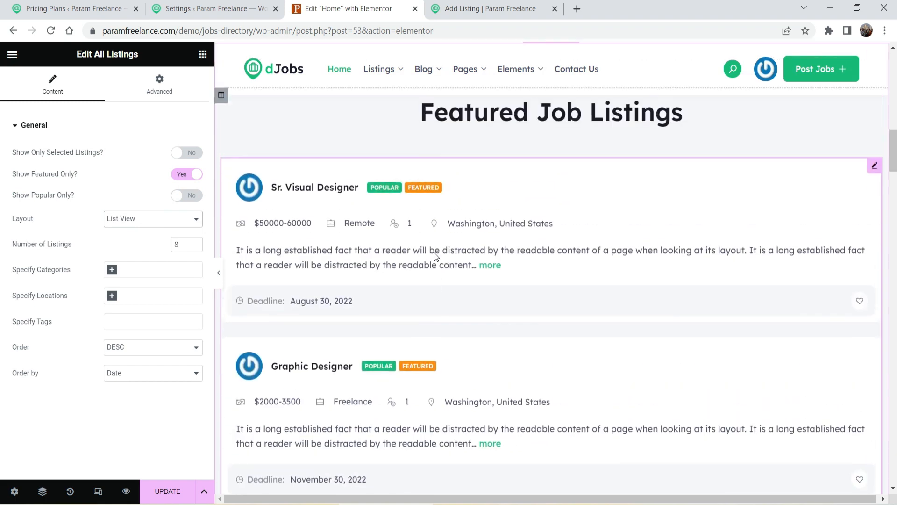
scroll(433, 252, "up", 4)
left_click(140, 219)
left_click(140, 230)
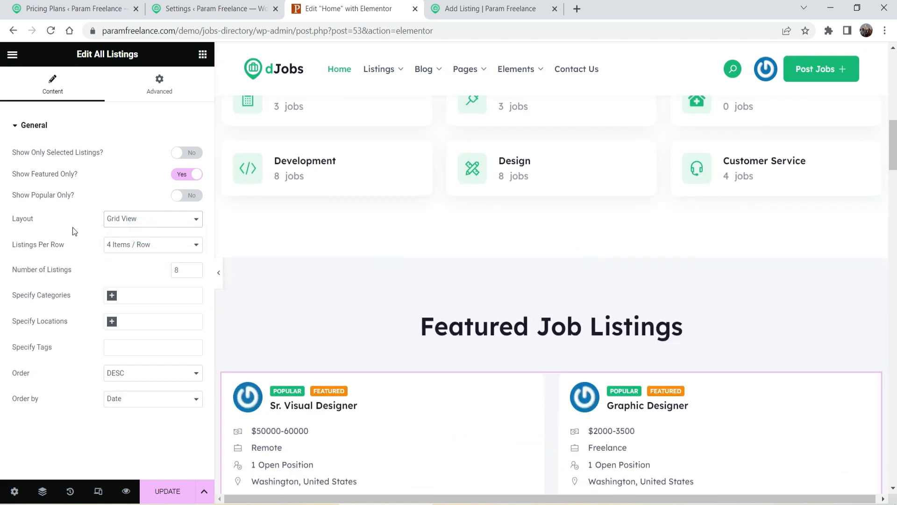
scroll(466, 226, "down", 4)
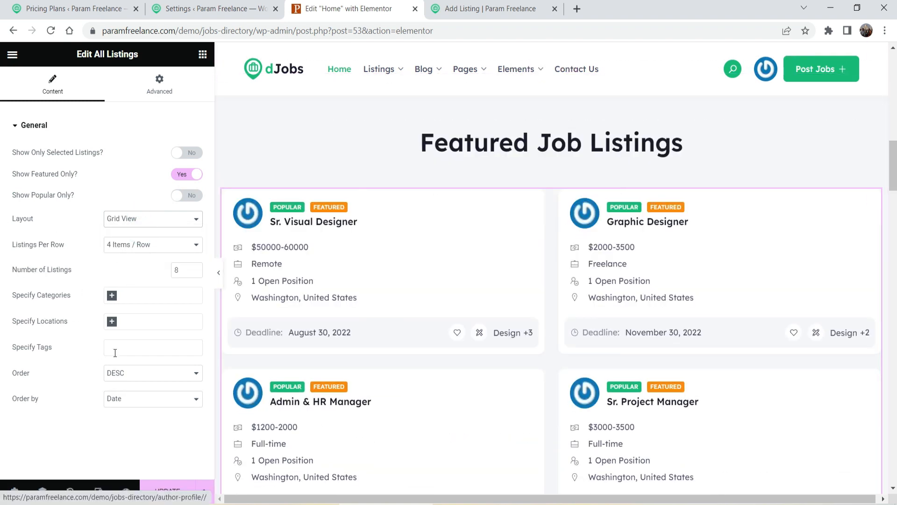
Try limiting the featured job listings to the Design and Electrician categories, and remove both category filters again
left_click(115, 300)
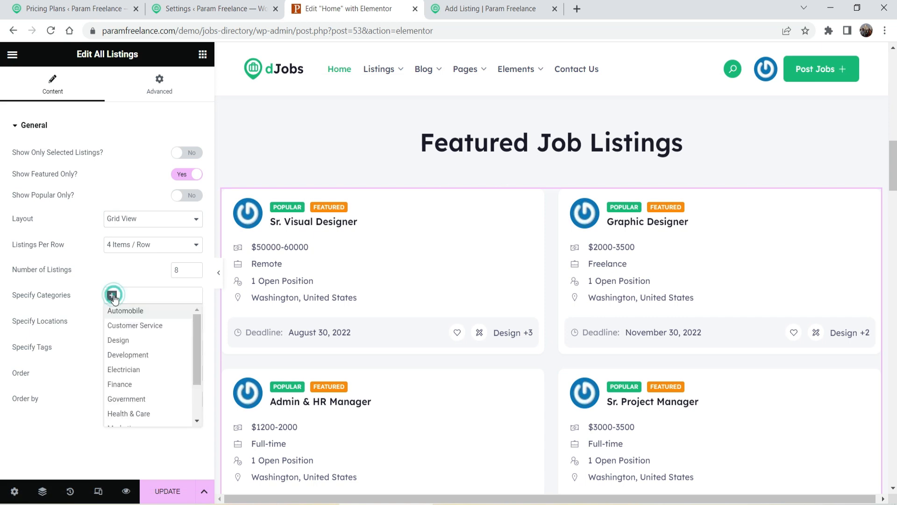
left_click(142, 340)
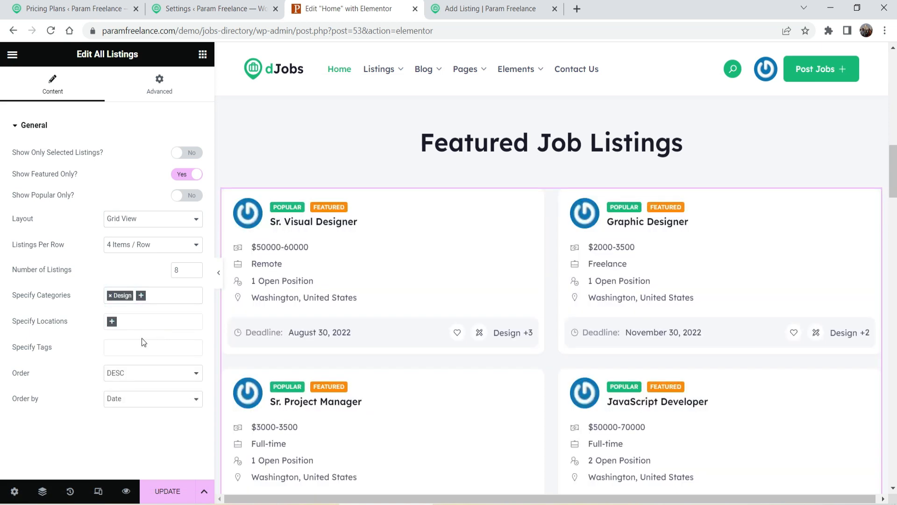
left_click(137, 303)
left_click(131, 367)
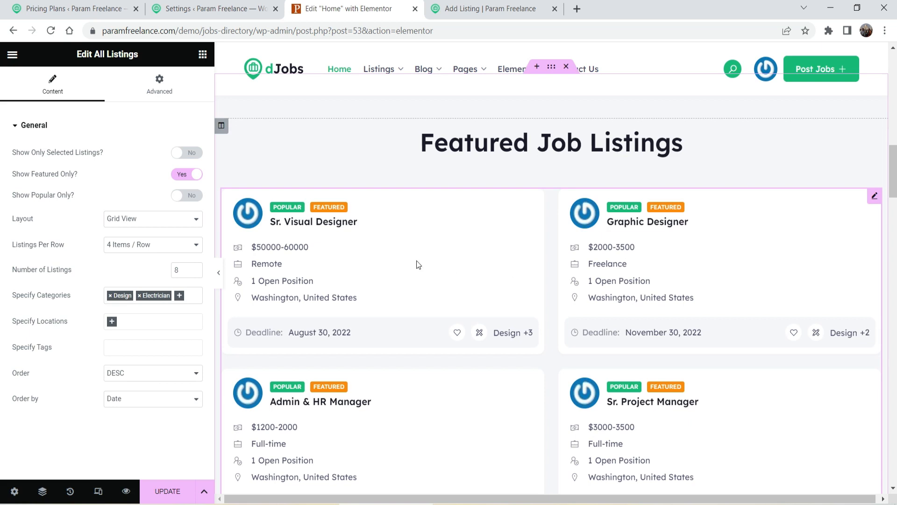
left_click(110, 295)
left_click(111, 295)
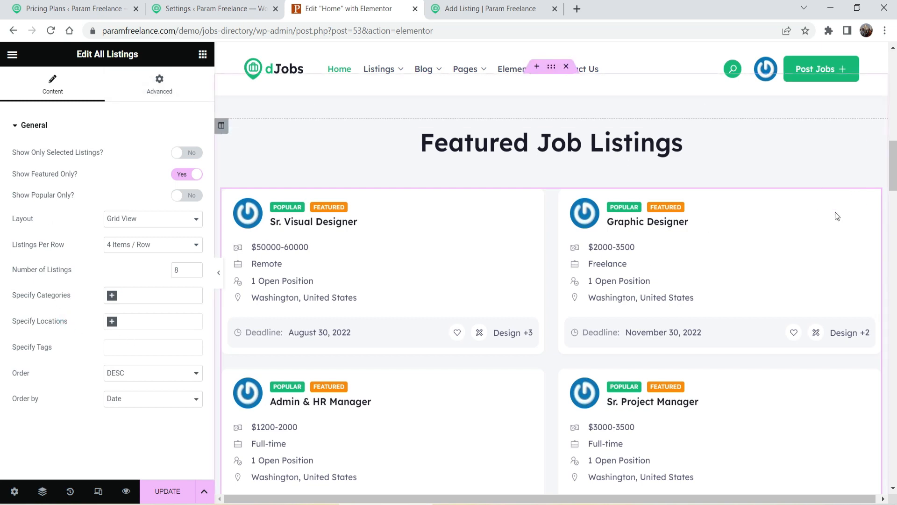
Try adding the theme's Listing Categories widget below the See all jobs button and delete it again
scroll(237, 138, "down", 8)
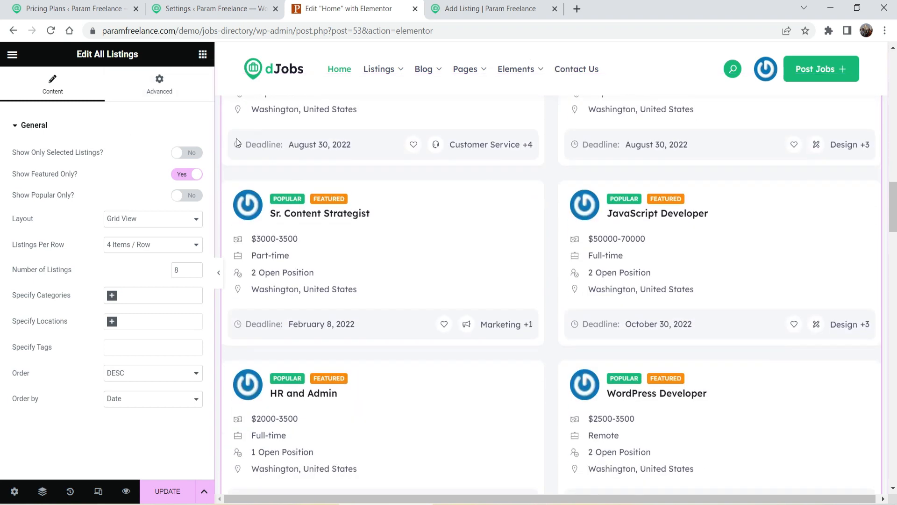
left_click(203, 55)
scroll(738, 201, "down", 5)
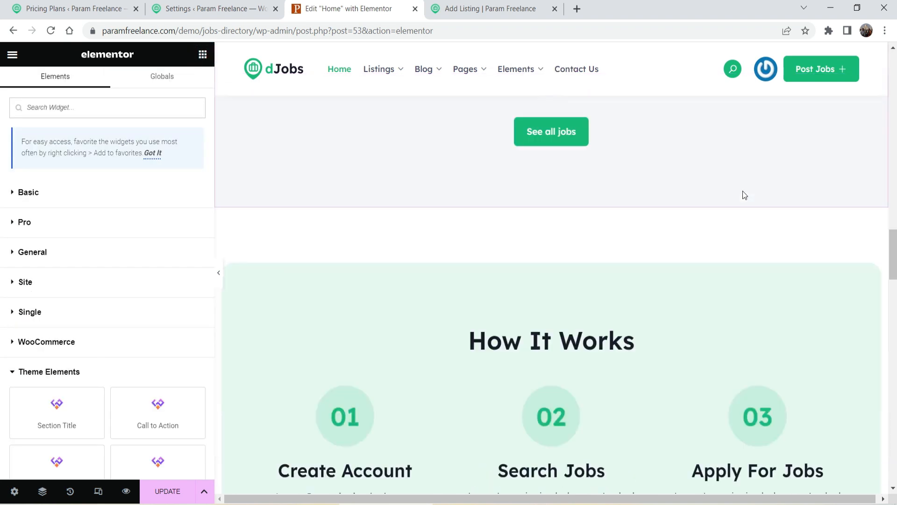
scroll(73, 341, "down", 5)
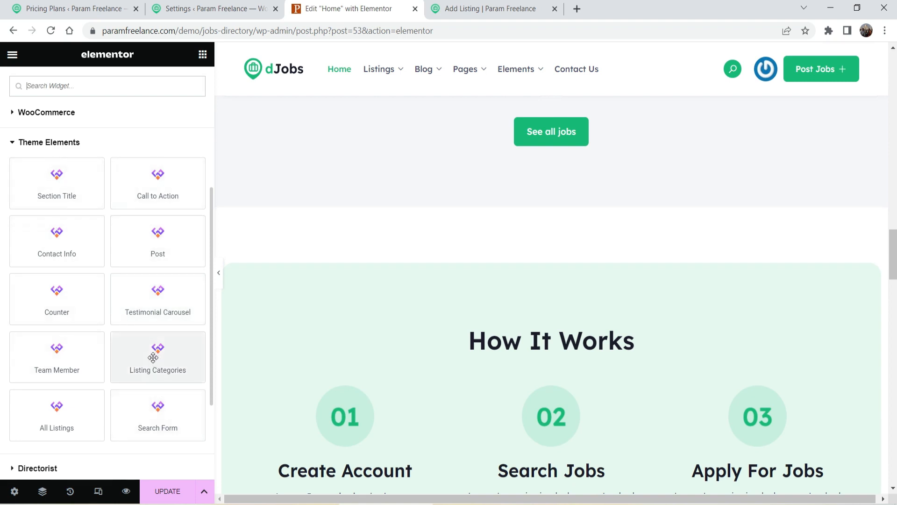
left_click_drag(150, 356, 565, 141)
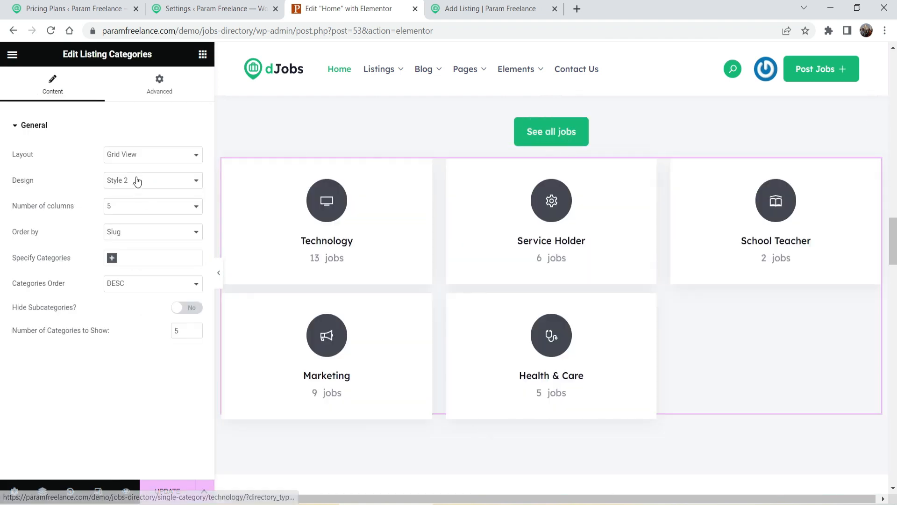
left_click(135, 177)
right_click(779, 169)
left_click(800, 464)
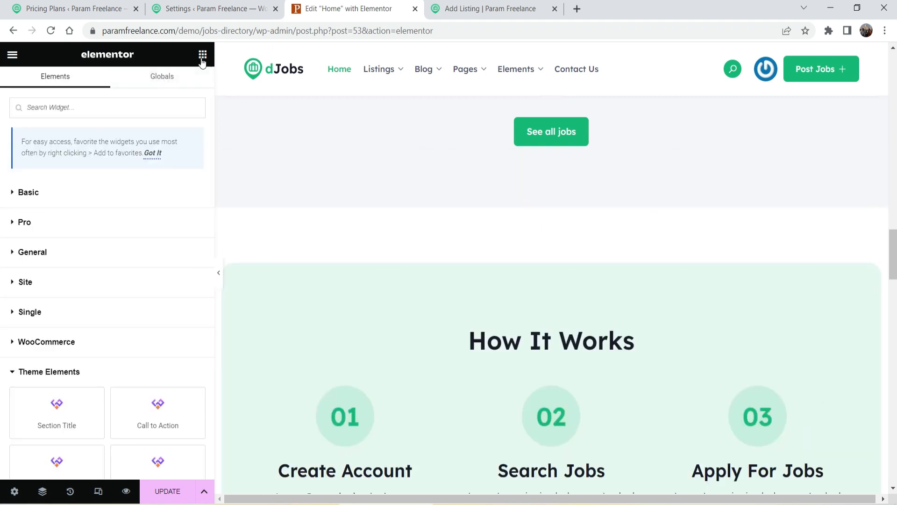
Try adding the Directorist All Listings widget below the See all jobs button and delete it again
scroll(112, 268, "down", 3)
left_click(73, 225)
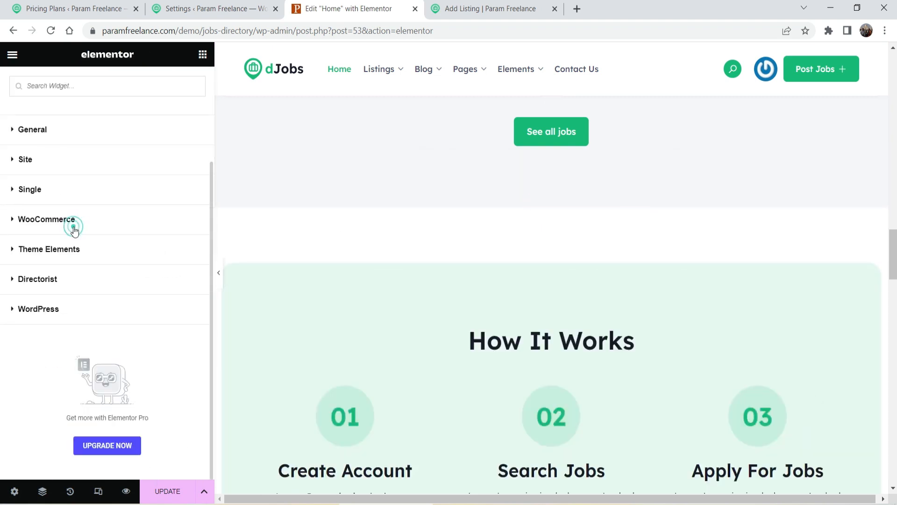
left_click(76, 280)
scroll(94, 240, "down", 5)
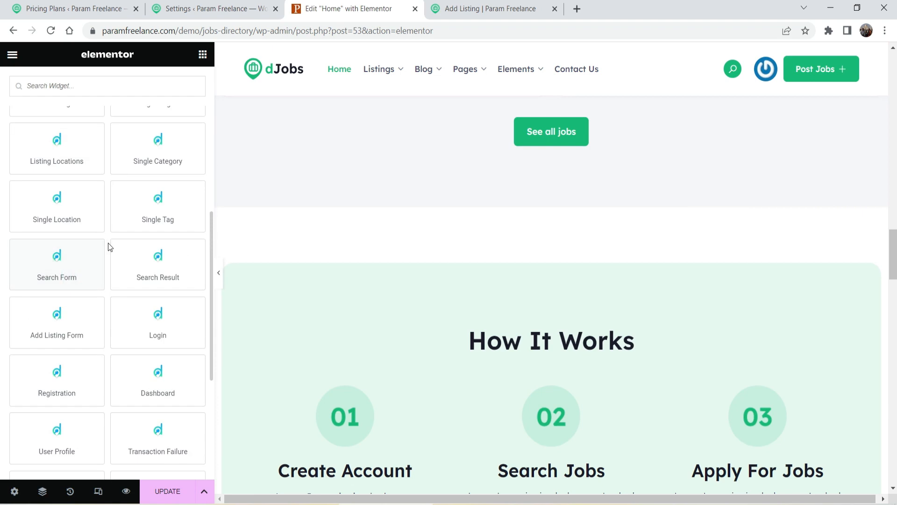
scroll(137, 319, "up", 2)
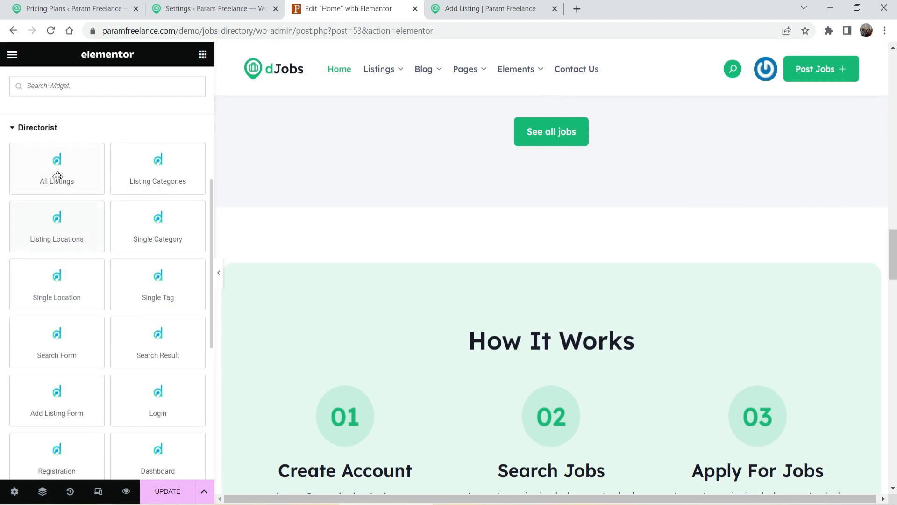
left_click_drag(57, 176, 549, 148)
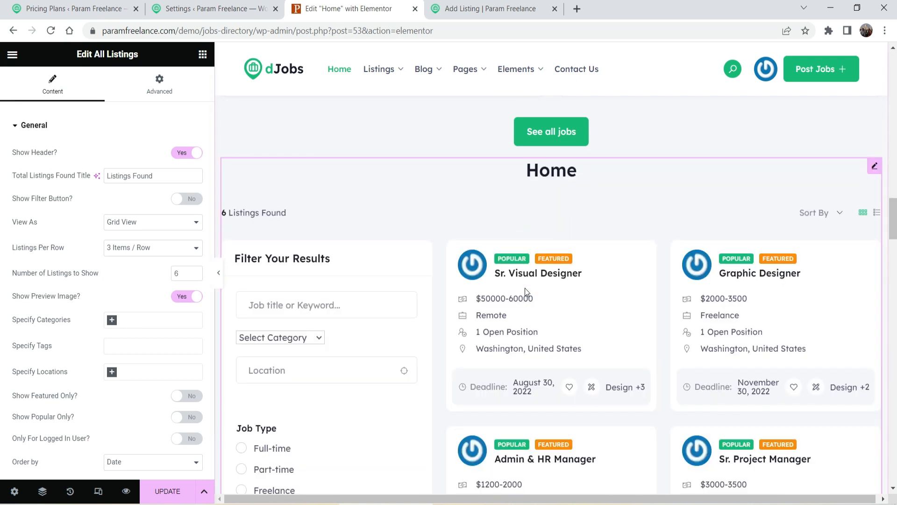
scroll(654, 242, "down", 3)
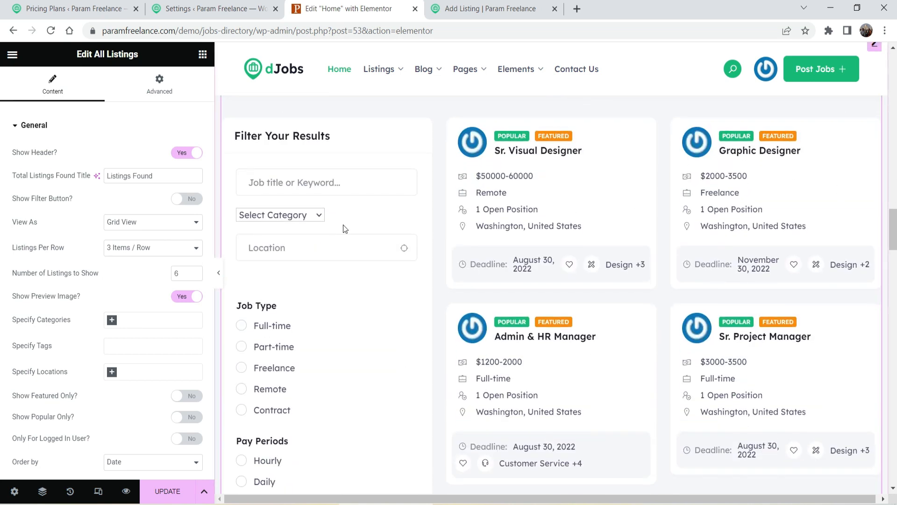
right_click(830, 316)
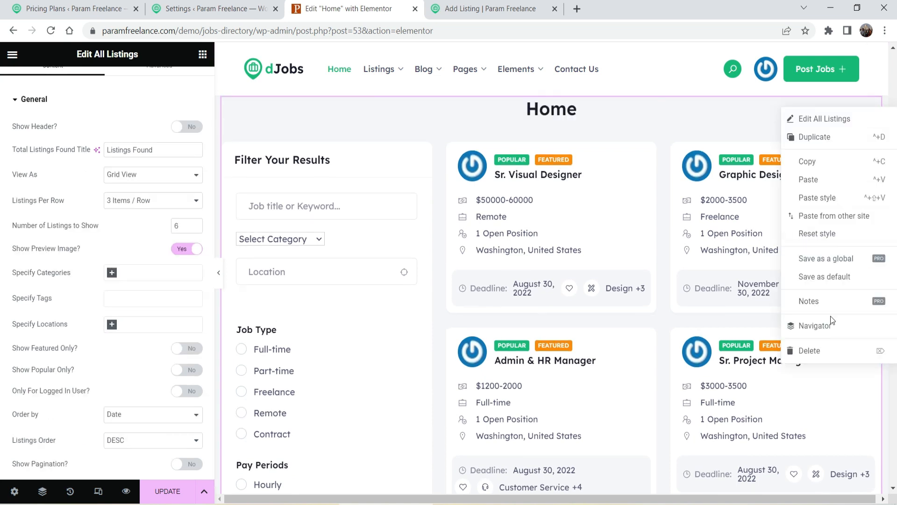
left_click(818, 351)
Look through the available Directorist and Theme Elements widgets and the page's How It Works section
scroll(144, 224, "down", 5)
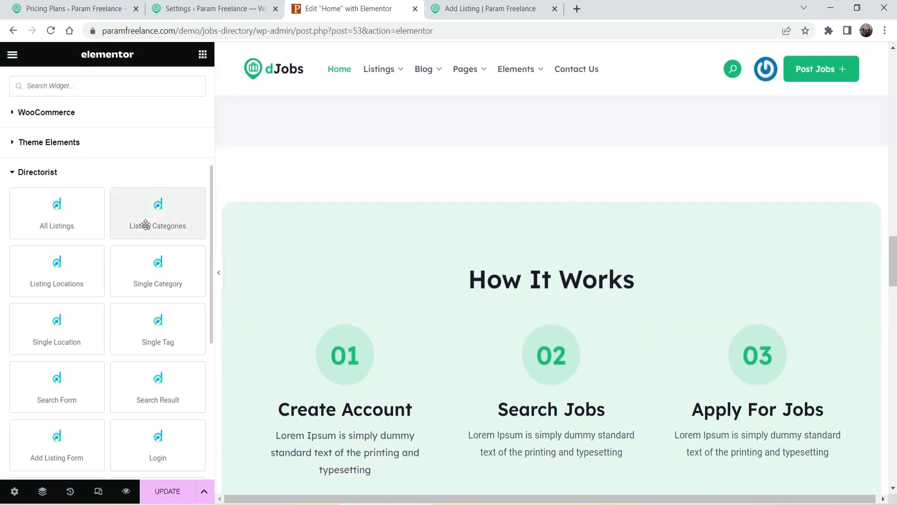
scroll(352, 283, "up", 3)
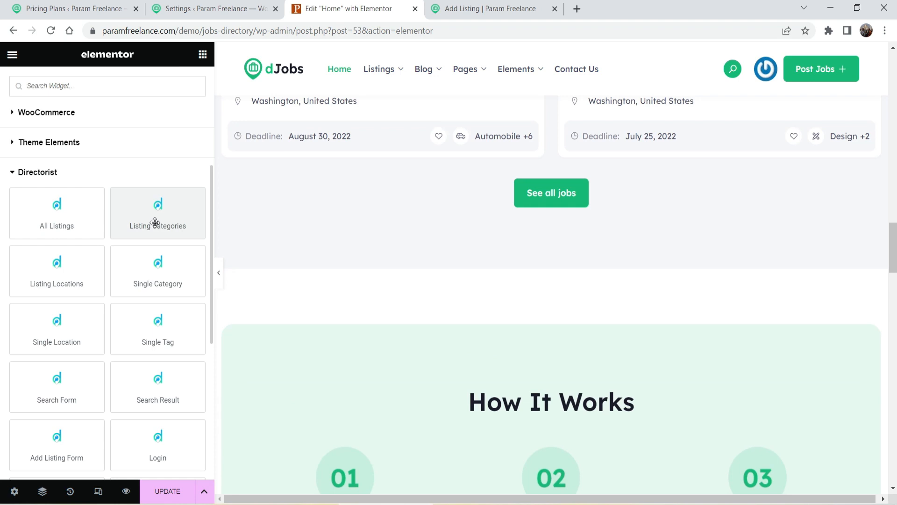
scroll(150, 262, "down", 2)
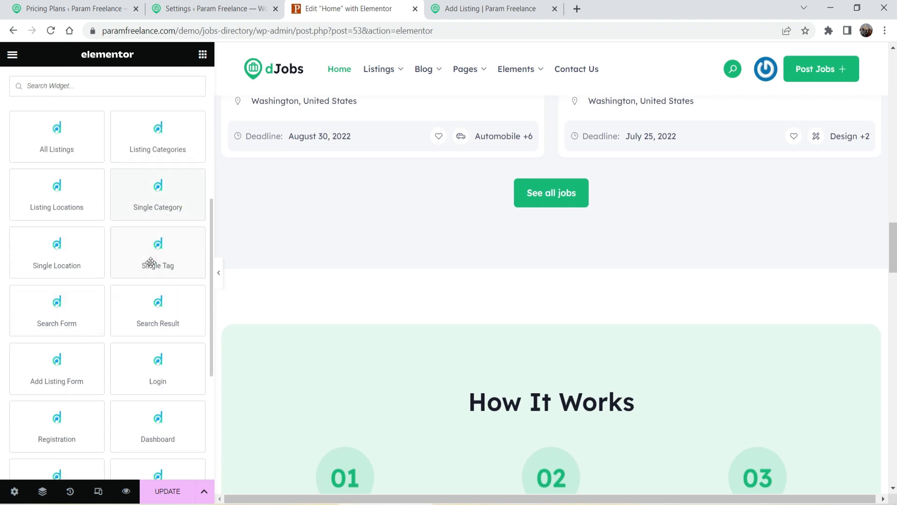
scroll(140, 271, "down", 5)
scroll(677, 240, "down", 5)
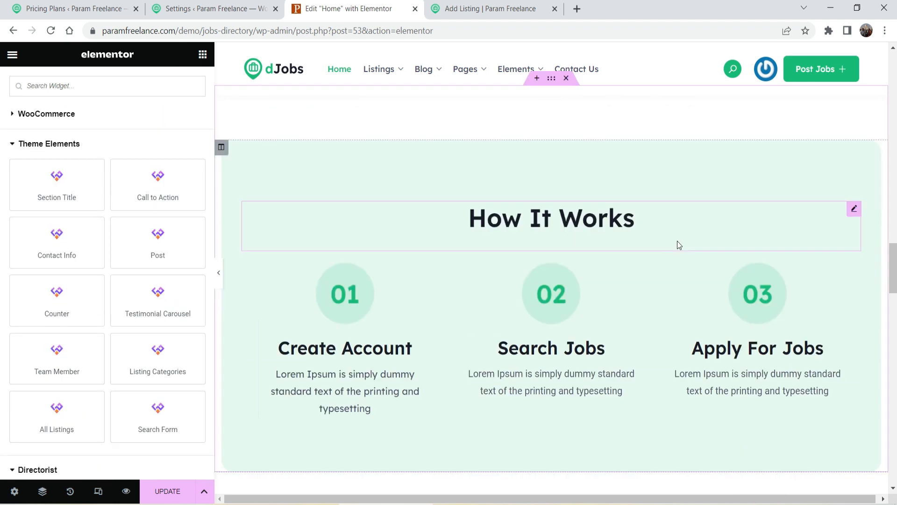
Delete the placeholder descriptions of the Create Account, Search Jobs and Apply For Jobs image boxes under How It Works
scroll(676, 240, "down", 3)
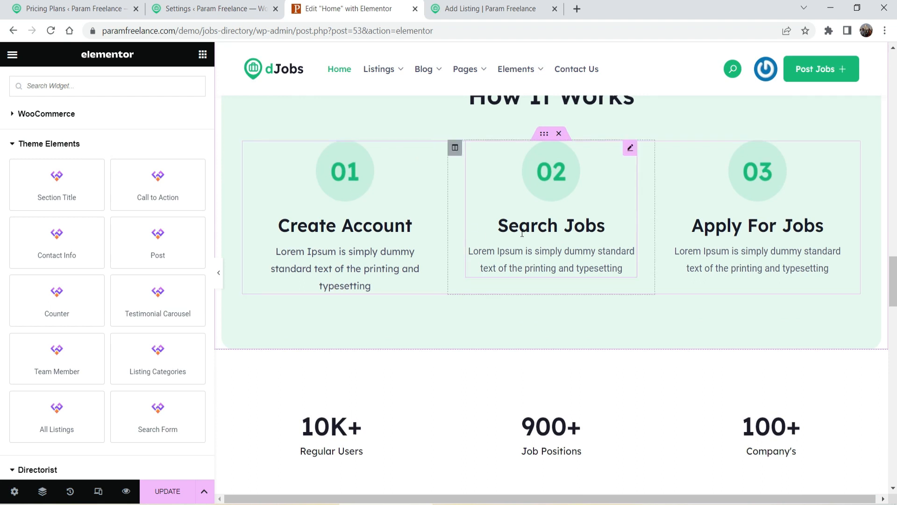
left_click_drag(423, 155, 422, 148)
left_click(424, 153)
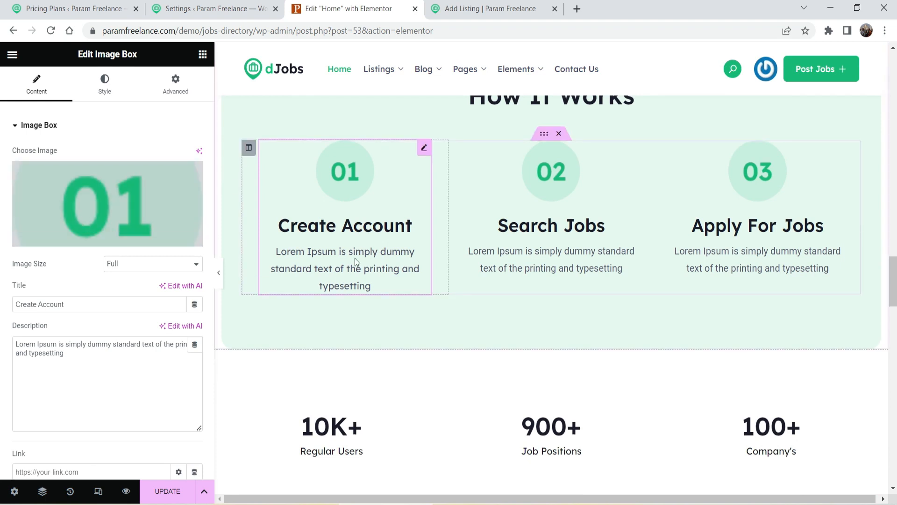
triple_click(88, 359)
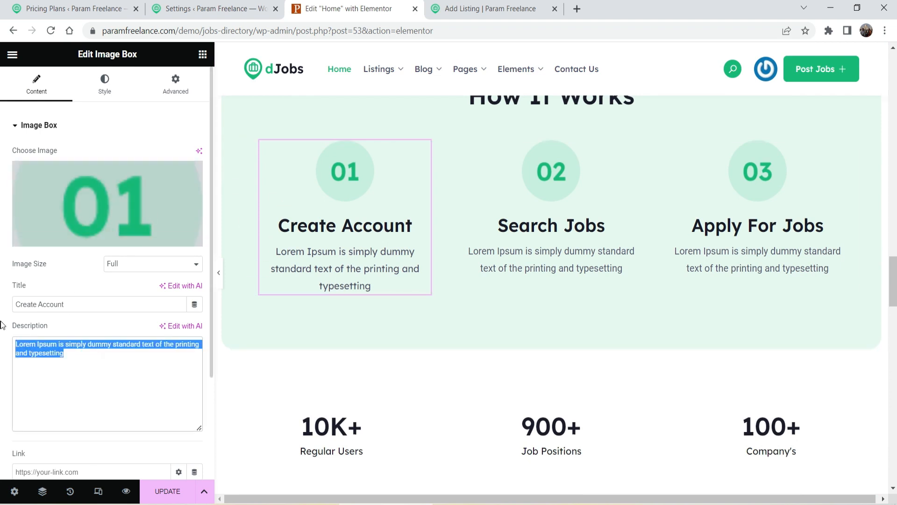
key("BackSpace")
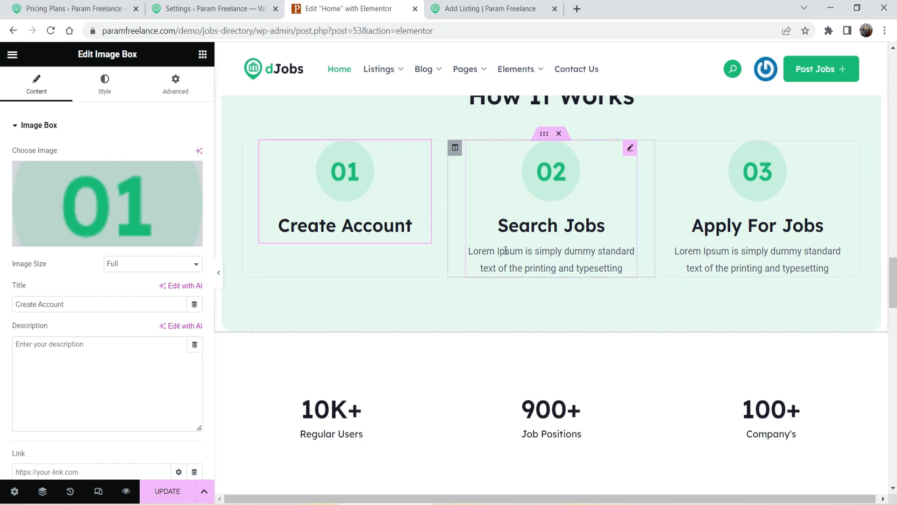
left_click(505, 250)
triple_click(94, 356)
key("BackSpace")
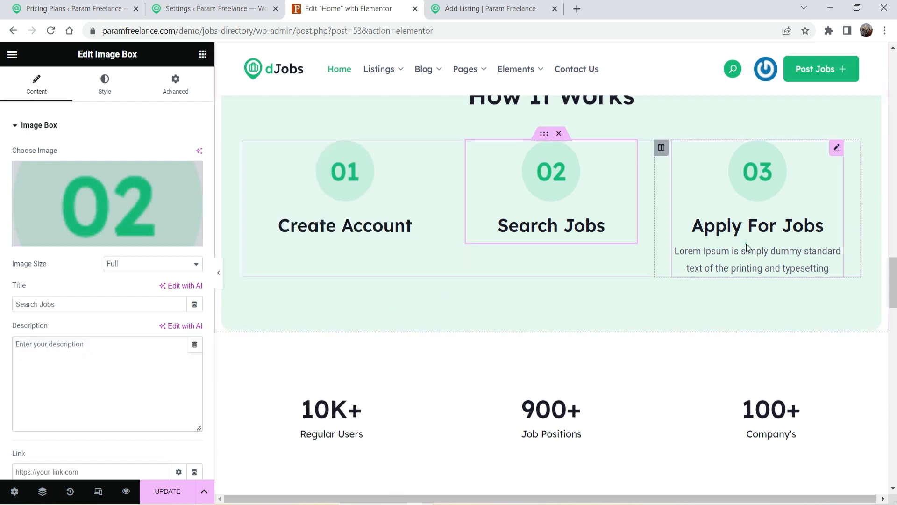
left_click(746, 243)
triple_click(87, 362)
key("BackSpace")
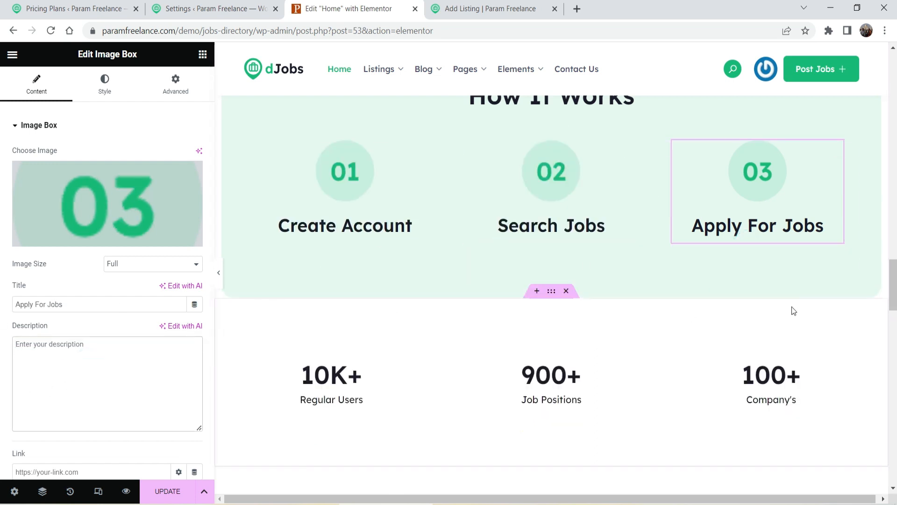
Review the rest of the Home page, opening the settings of the counter, testimonial carousel, call to action and post widgets
scroll(791, 306, "up", 4)
scroll(722, 332, "down", 6)
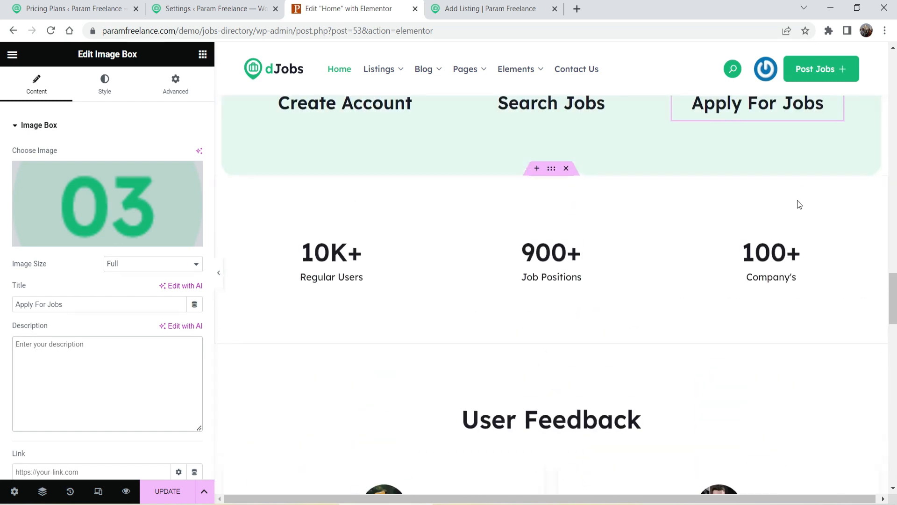
left_click(867, 240)
scroll(644, 231, "down", 5)
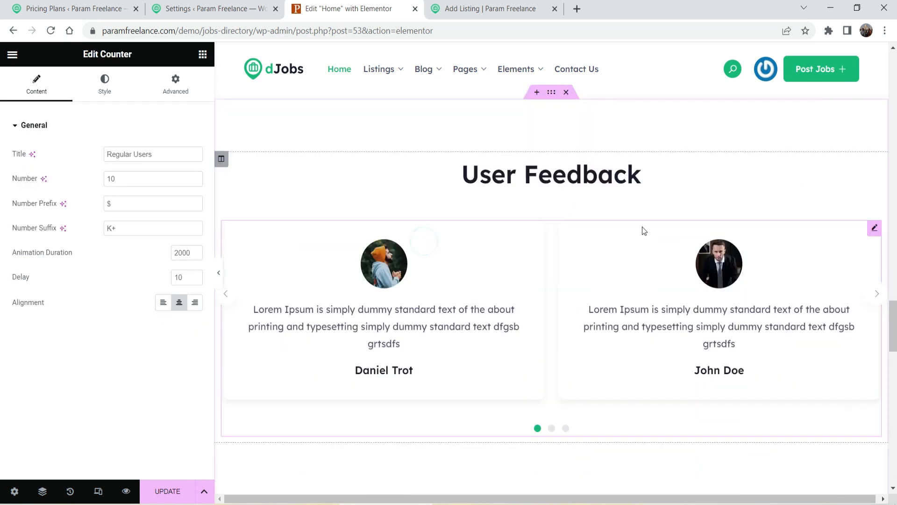
left_click(874, 232)
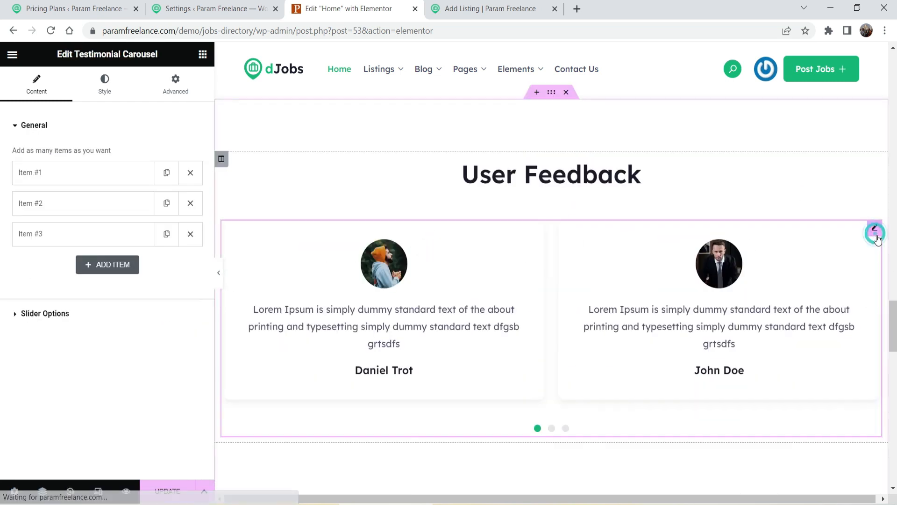
scroll(466, 258, "down", 6)
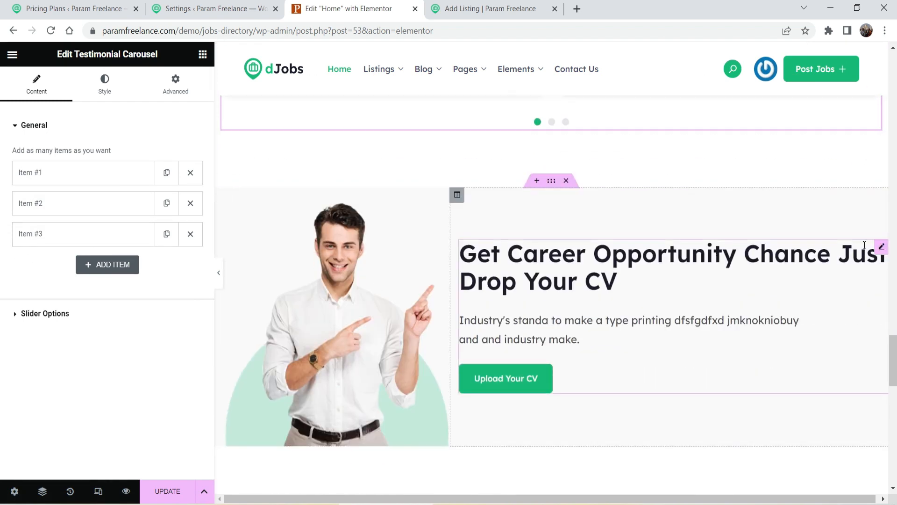
left_click(882, 250)
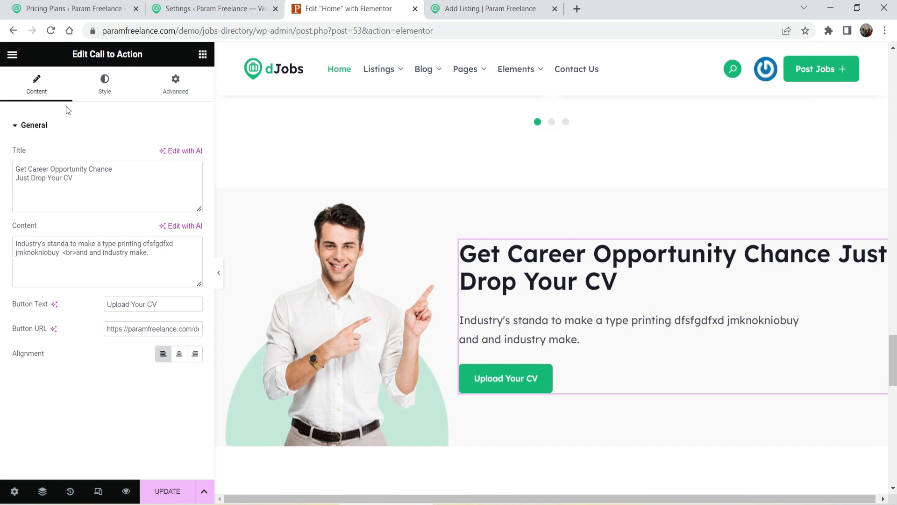
scroll(664, 298, "down", 3)
scroll(616, 237, "down", 6)
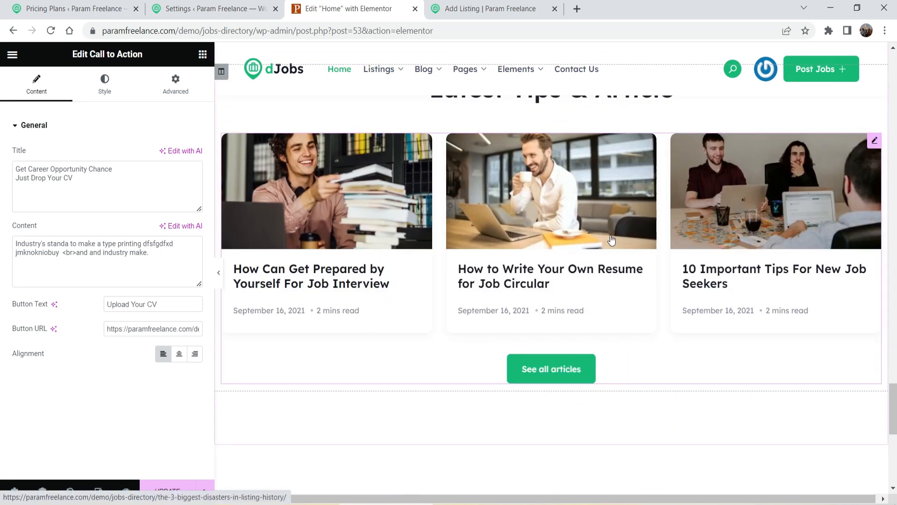
scroll(327, 281, "up", 3)
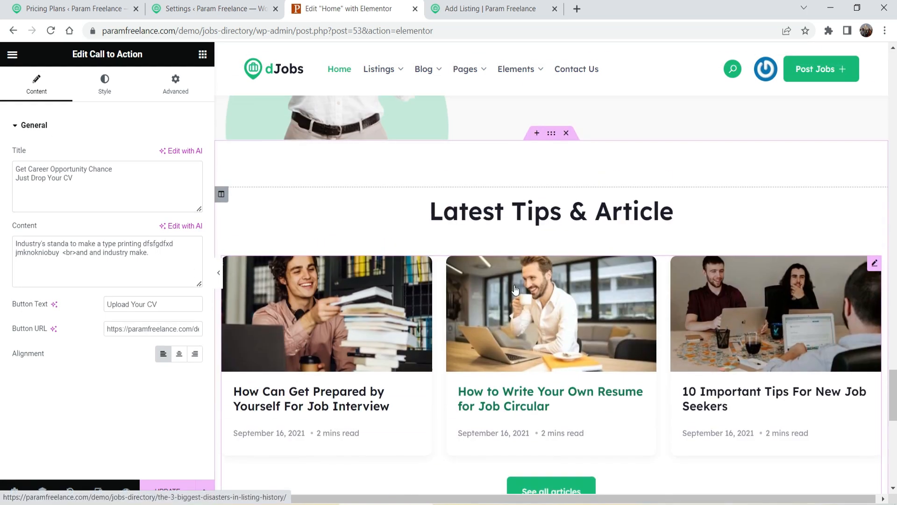
left_click(875, 264)
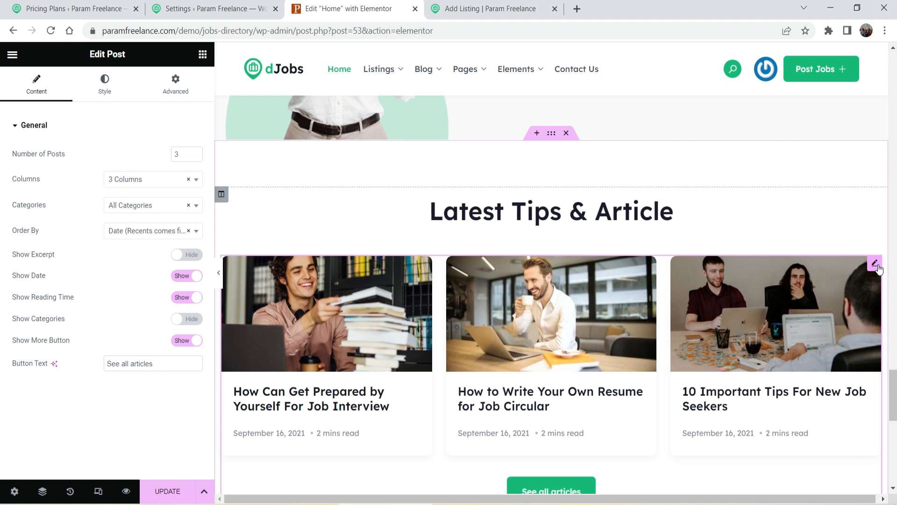
scroll(440, 259, "down", 3)
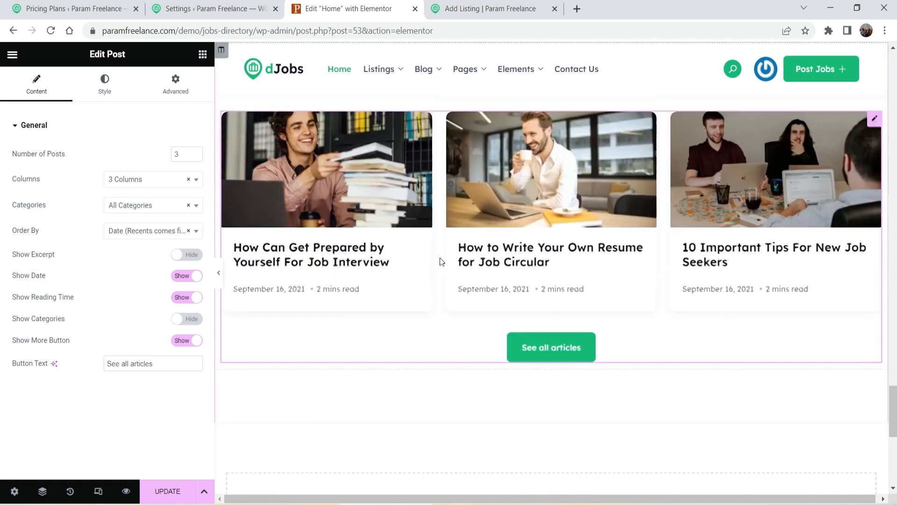
scroll(439, 259, "up", 20)
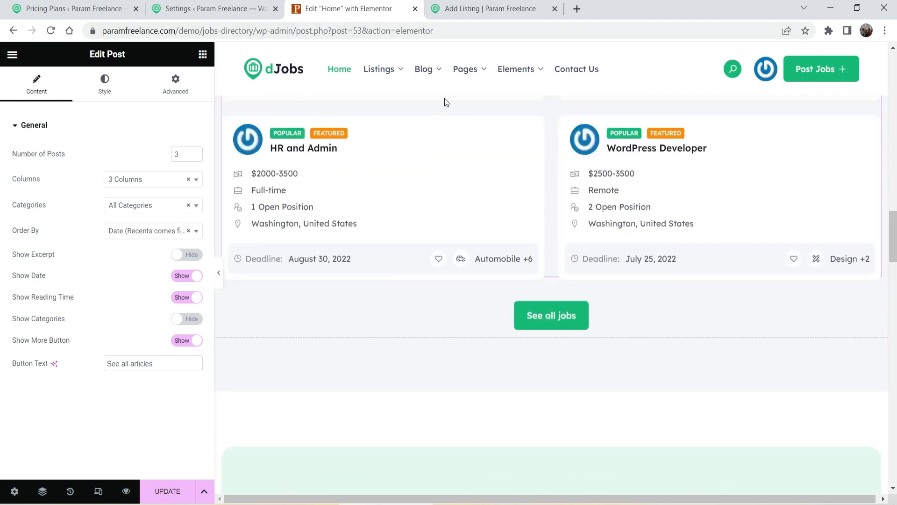
Close the Elementor editor and look at the live Home page's navigation before closing that page too
left_click(415, 10)
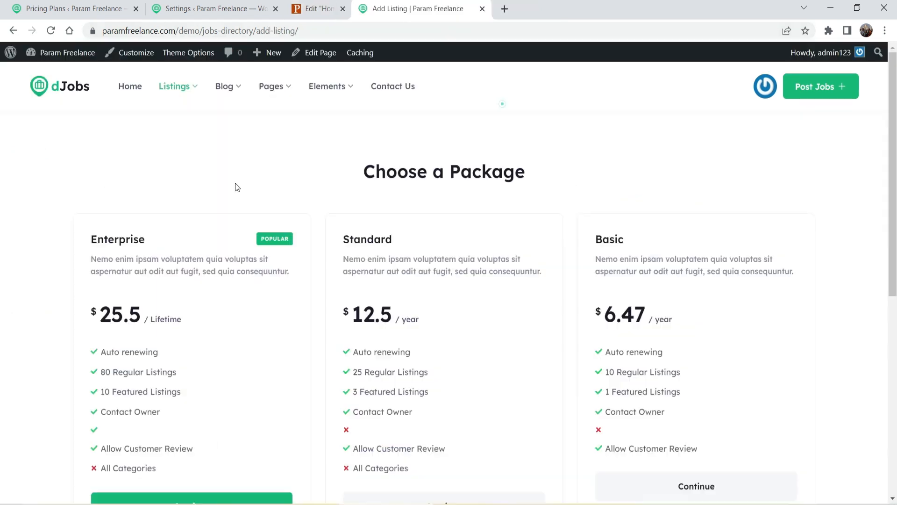
left_click(131, 89)
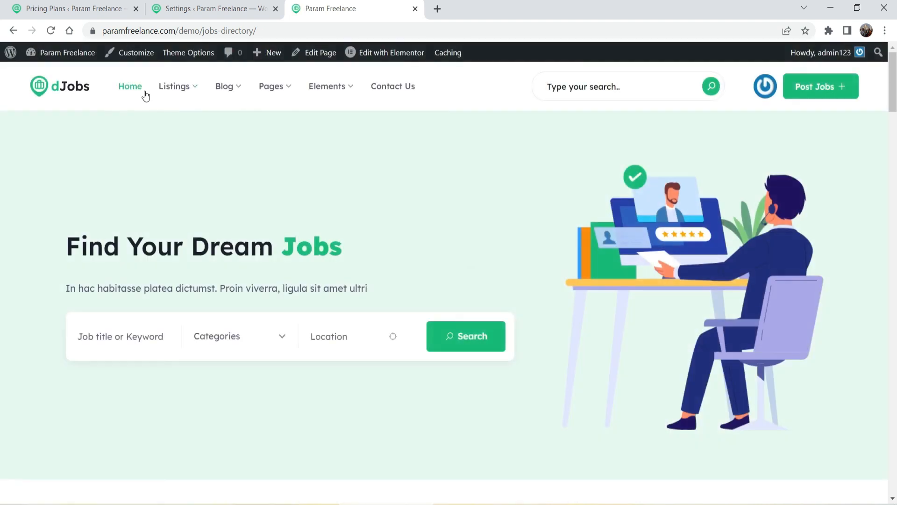
mouse_move(328, 87)
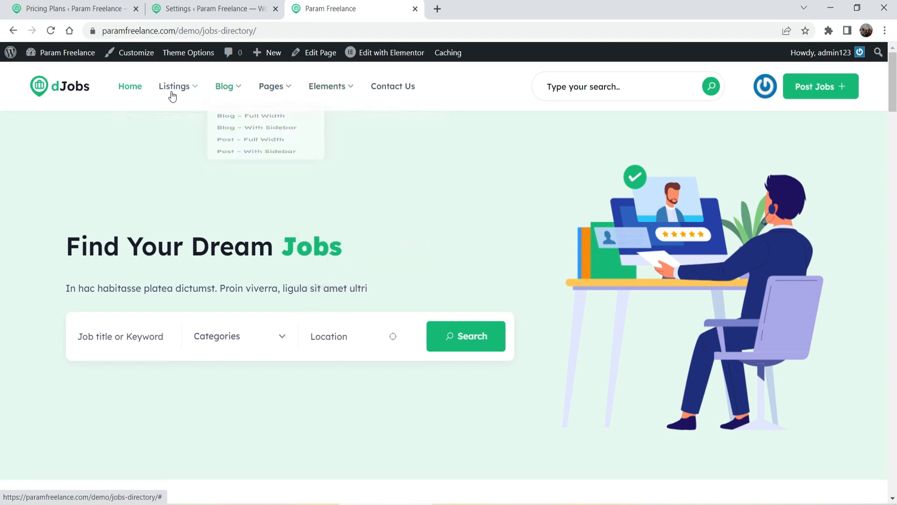
key("ctrl+w")
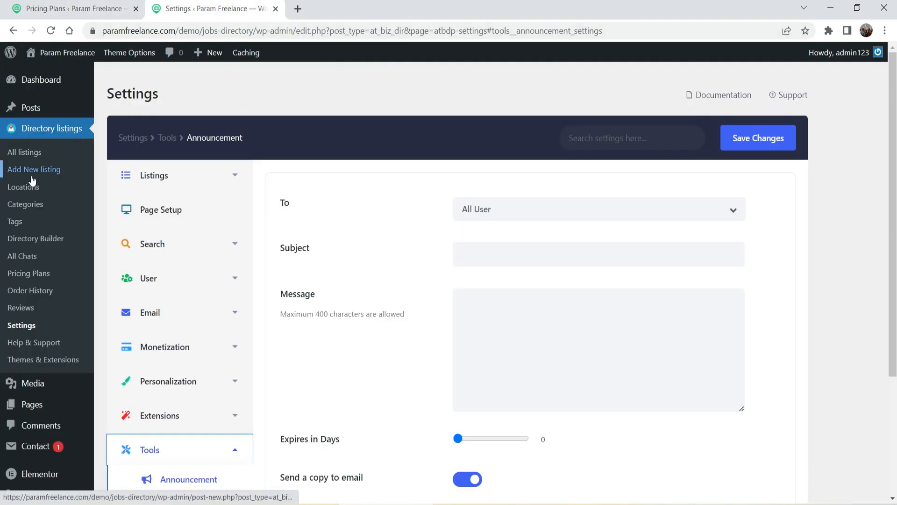
Open the WordPress Menus management page in a new browser tab
scroll(30, 176, "down", 3)
mouse_move(37, 357)
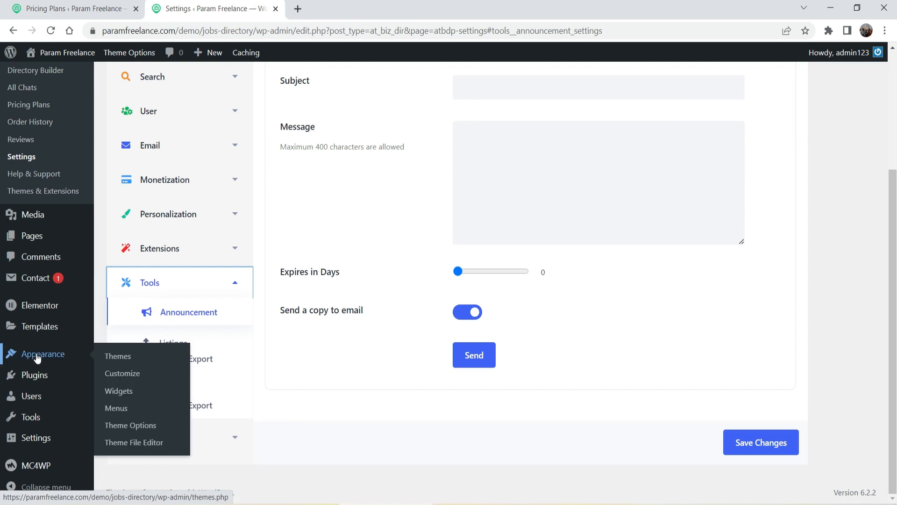
right_click(122, 411)
left_click(178, 310)
key("ctrl+Tab")
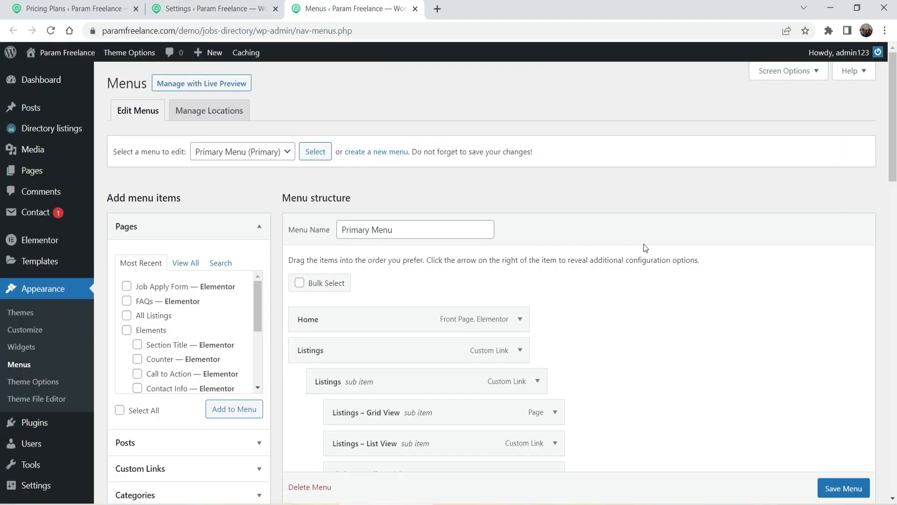
Open the live site in a new tab and compare its Listings submenu with the Primary Menu structure
mouse_move(54, 53)
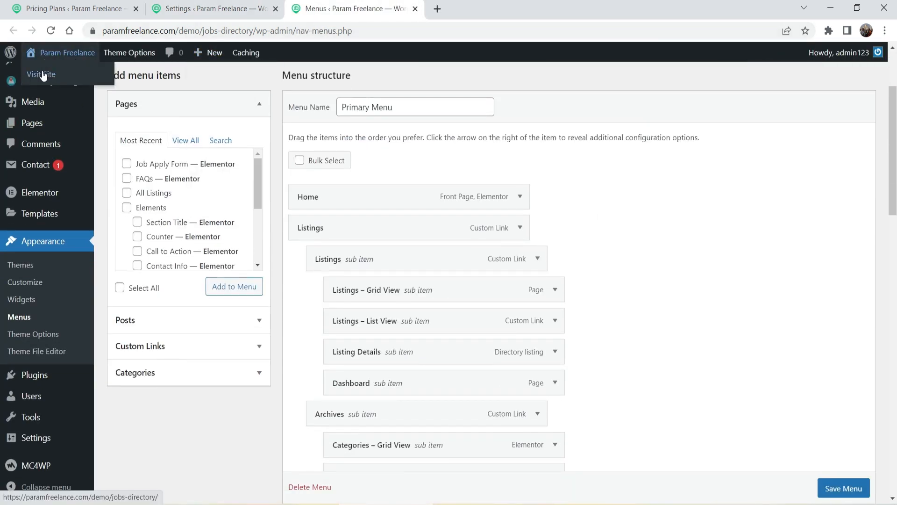
right_click(47, 75)
left_click(74, 83)
key("ctrl+Tab")
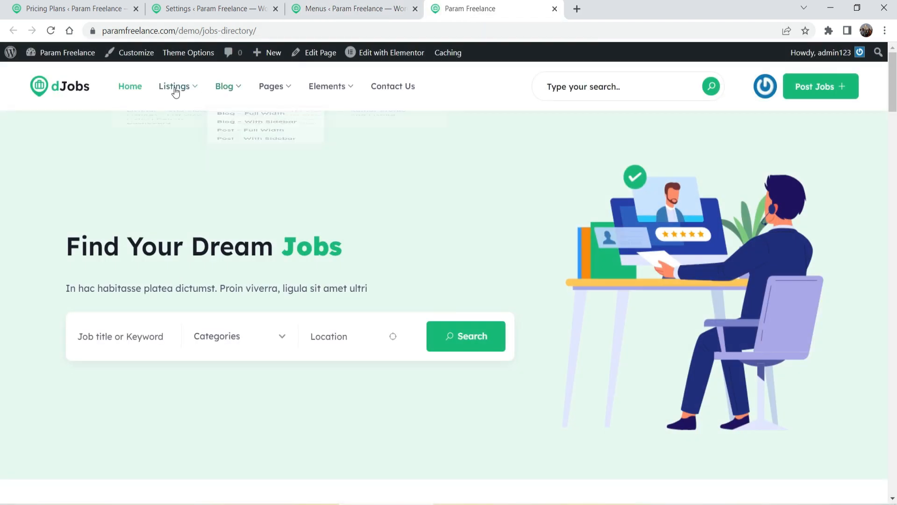
left_click(336, 20)
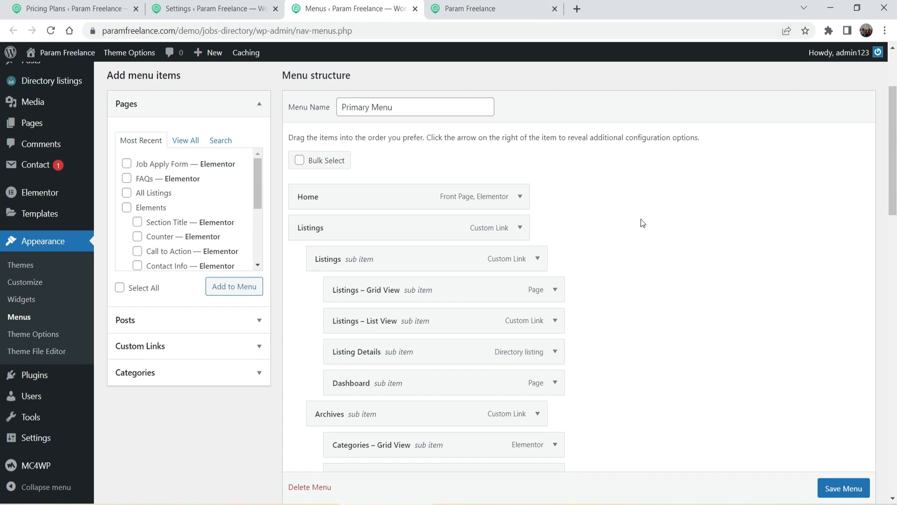
left_click(478, 11)
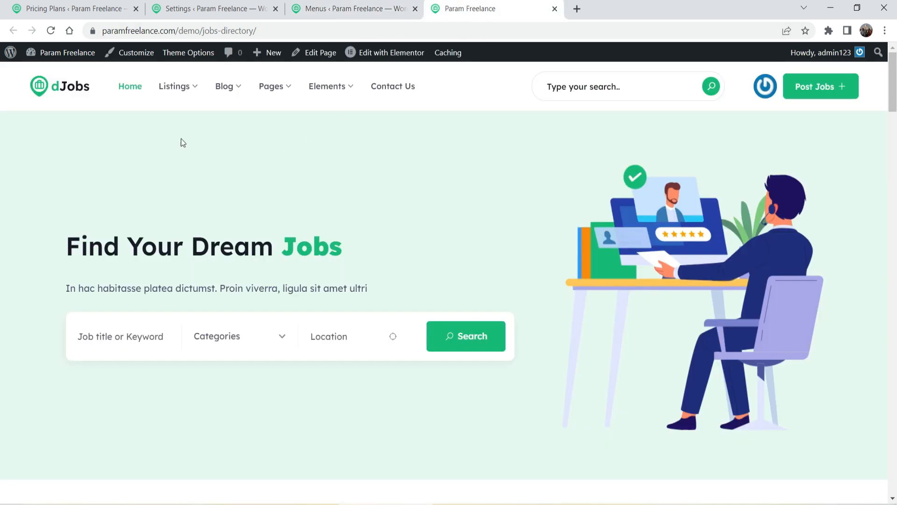
mouse_move(175, 94)
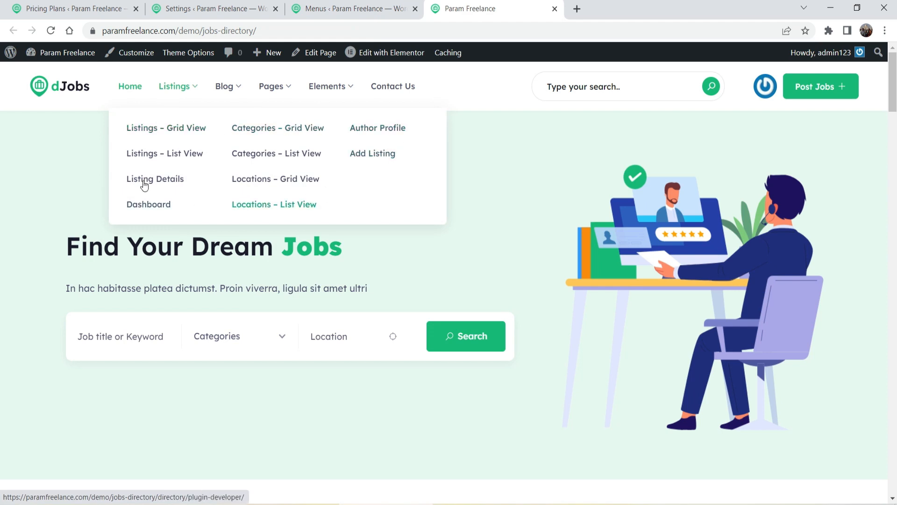
Move Listings – Grid View to the Primary Menu's main level directly below Home and rename its label Job Listings
left_click(327, 14)
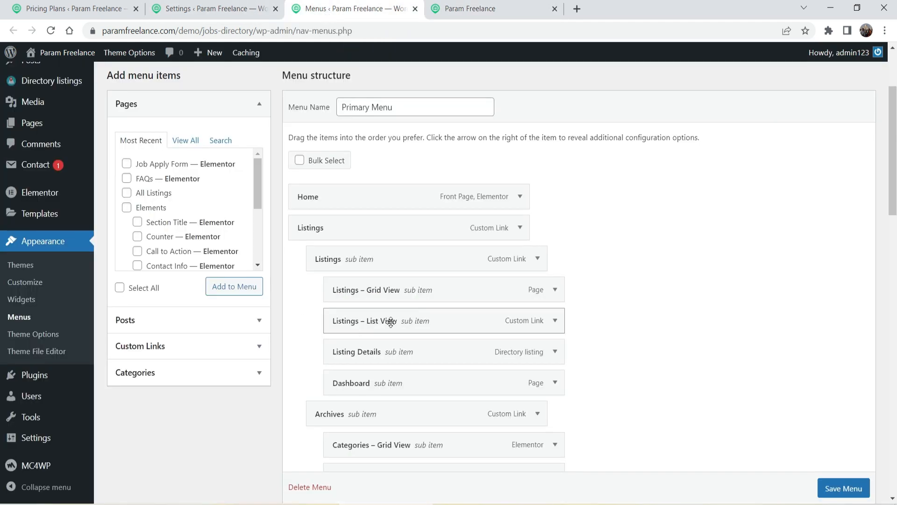
left_click_drag(389, 292, 384, 244)
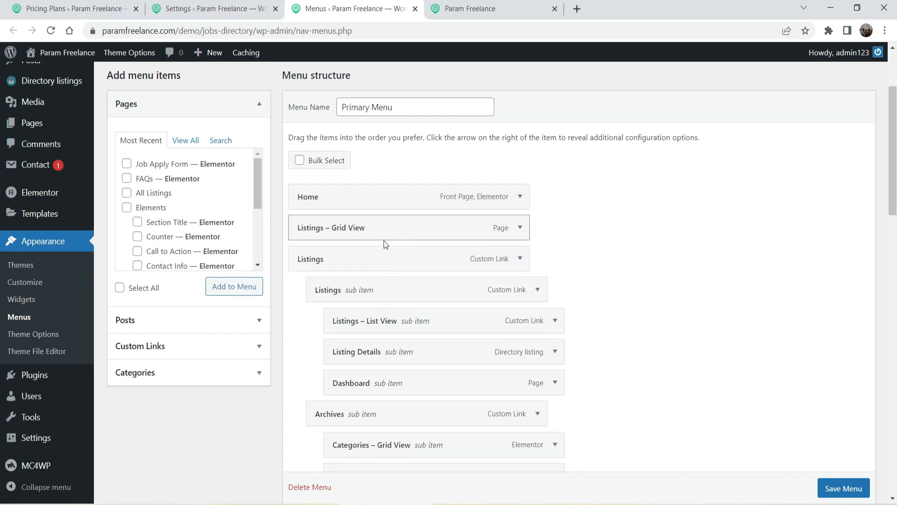
left_click(519, 227)
left_click(329, 270)
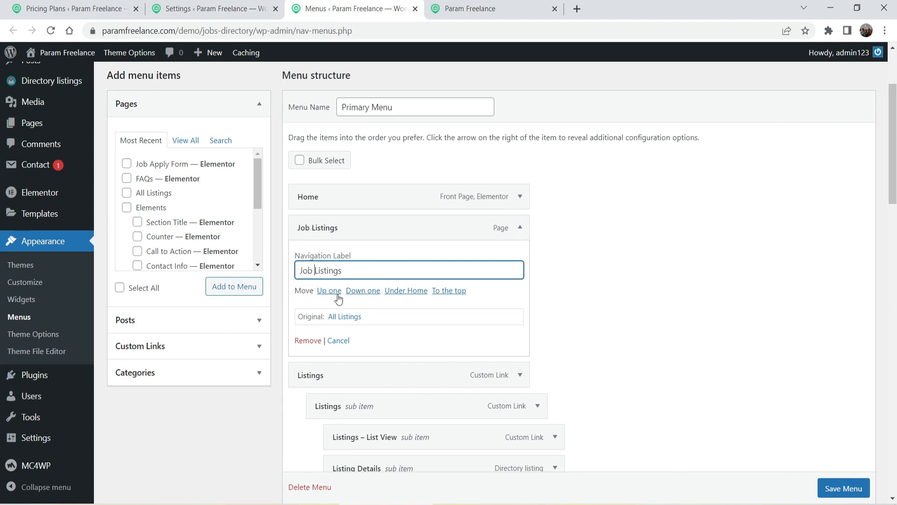
left_click(520, 228)
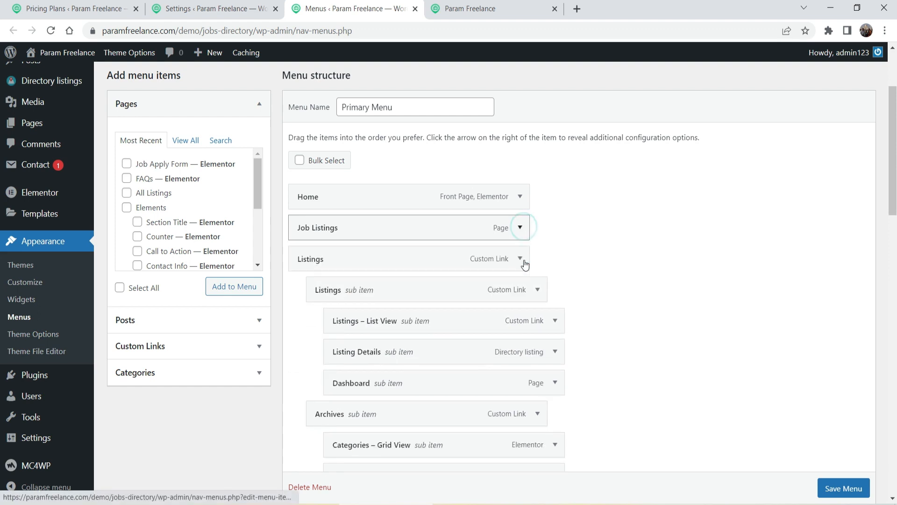
Remove the Listings item and all its sub-items, including the Archives and More groups, from the Primary Menu
scroll(522, 280, "down", 4)
scroll(524, 290, "down", 4)
scroll(530, 290, "up", 4)
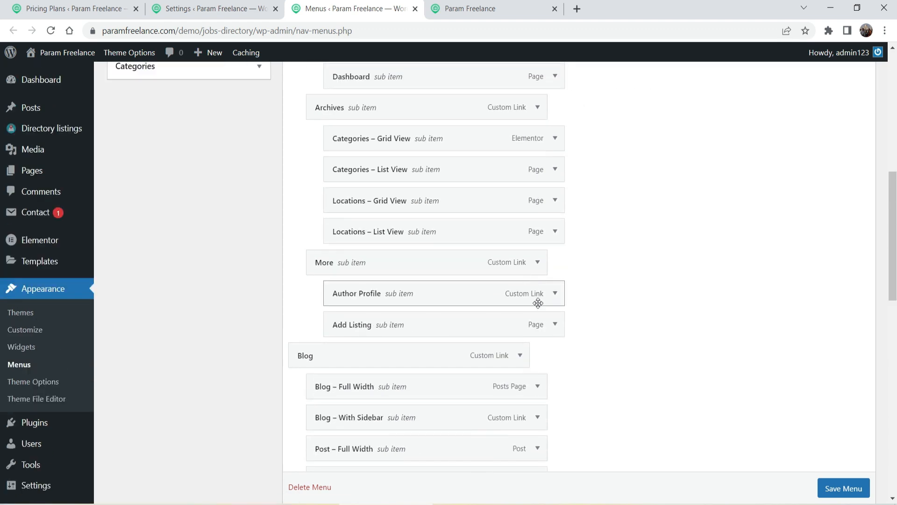
left_click(555, 324)
left_click(343, 449)
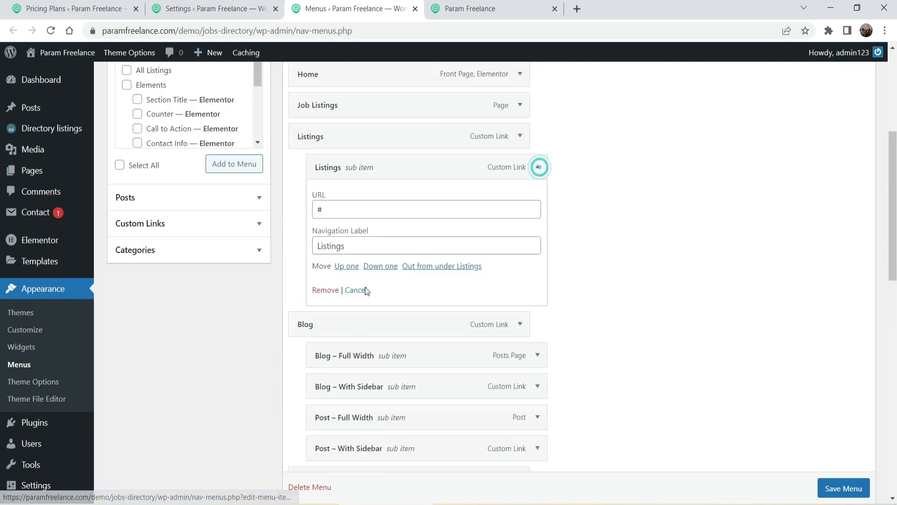
left_click(366, 290)
Check the Blog submenu on the live site and return to the Primary Menu structure
left_click(465, 9)
mouse_move(229, 91)
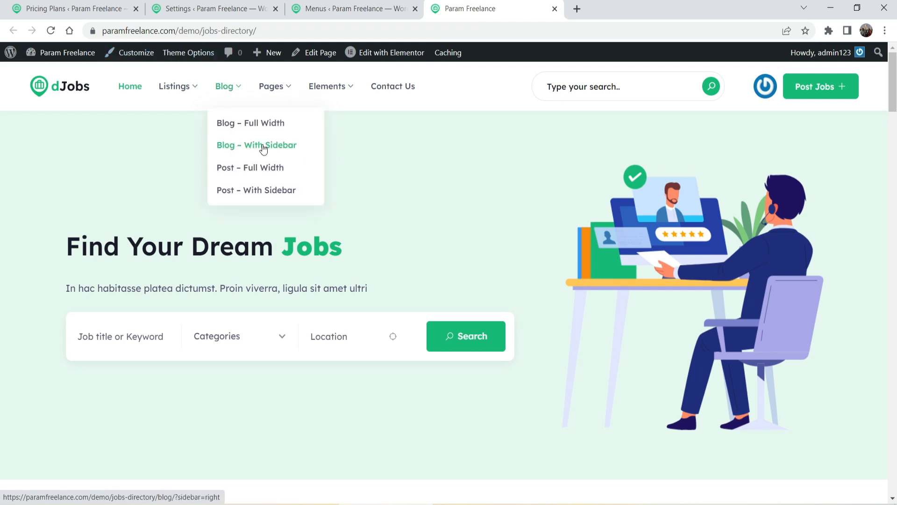
left_click(332, 10)
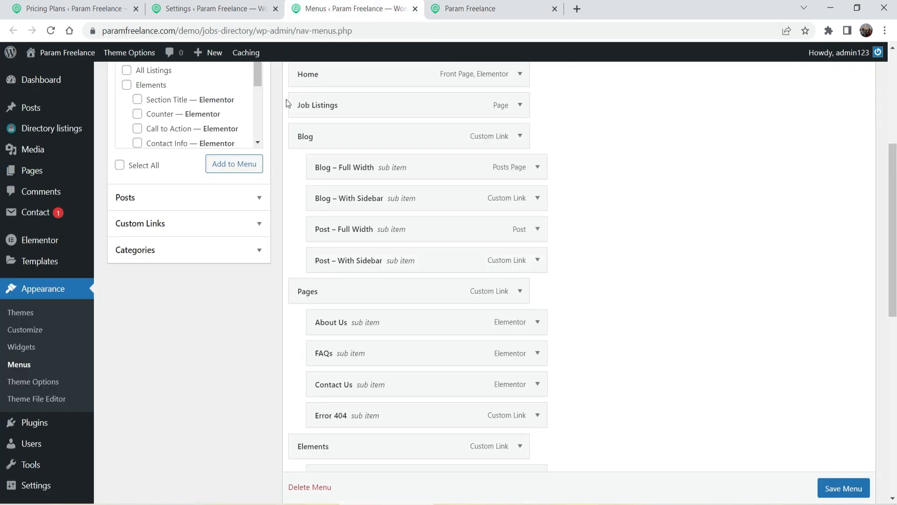
Move Blog – With Sidebar to the Primary Menu's main level directly below Job Listings and rename its label Blog
left_click_drag(370, 201, 352, 138)
left_click(519, 135)
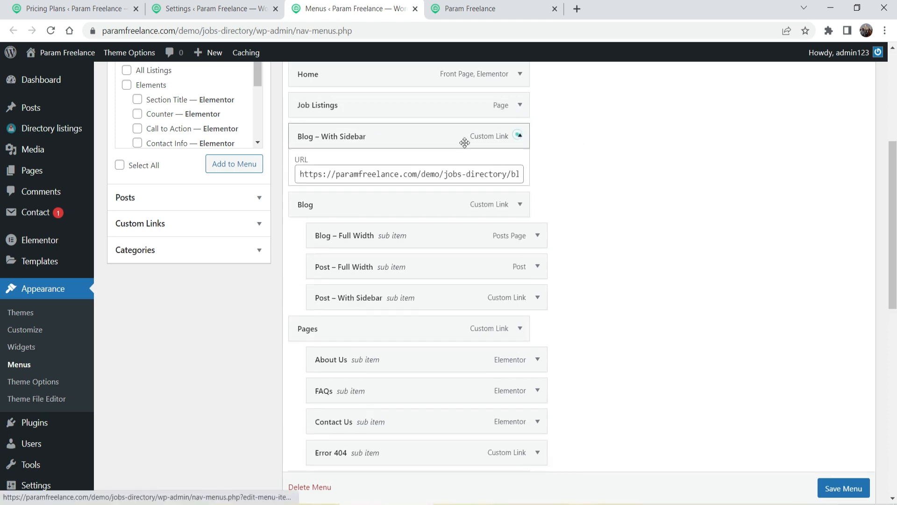
left_click_drag(318, 215, 414, 214)
key("BackSpace")
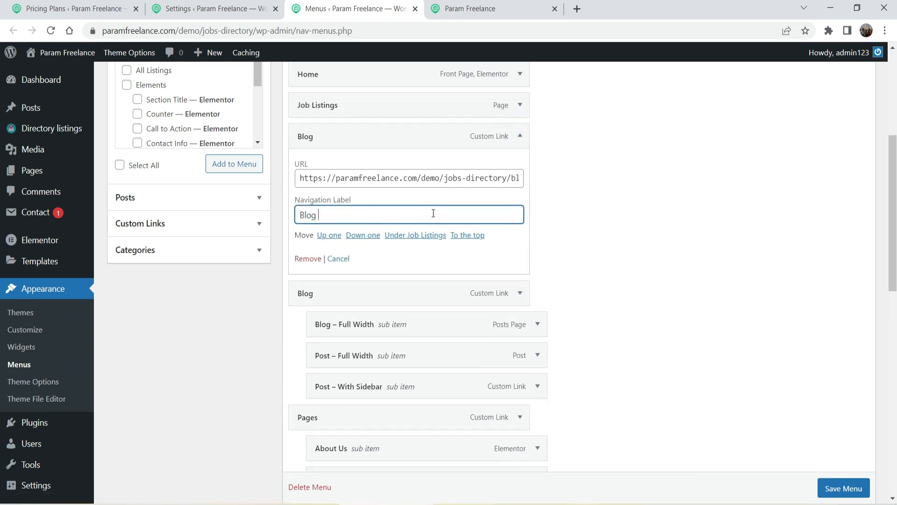
left_click(519, 135)
Remove the original Blog parent item and its sub-items Blog – Full Width, Post – Full Width and Post – With Sidebar
left_click(537, 260)
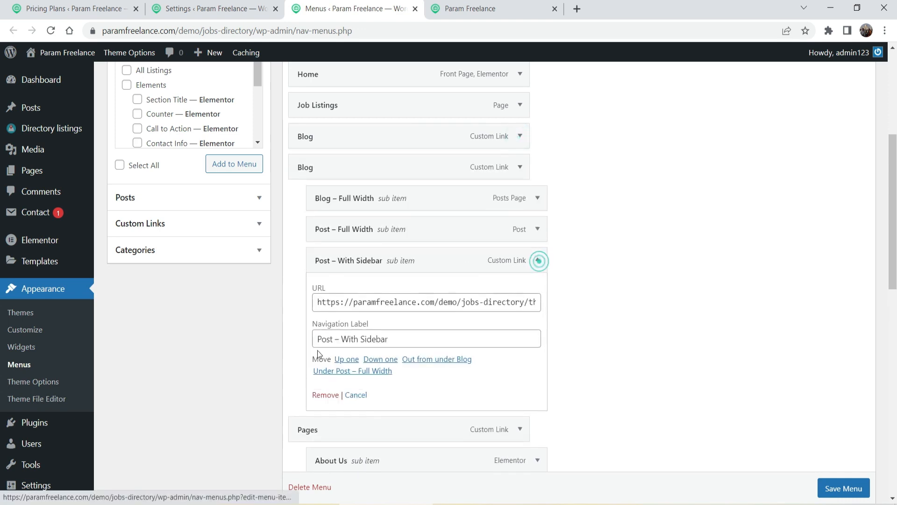
left_click(321, 396)
left_click(538, 230)
left_click(324, 343)
left_click(537, 198)
left_click(323, 312)
left_click(520, 167)
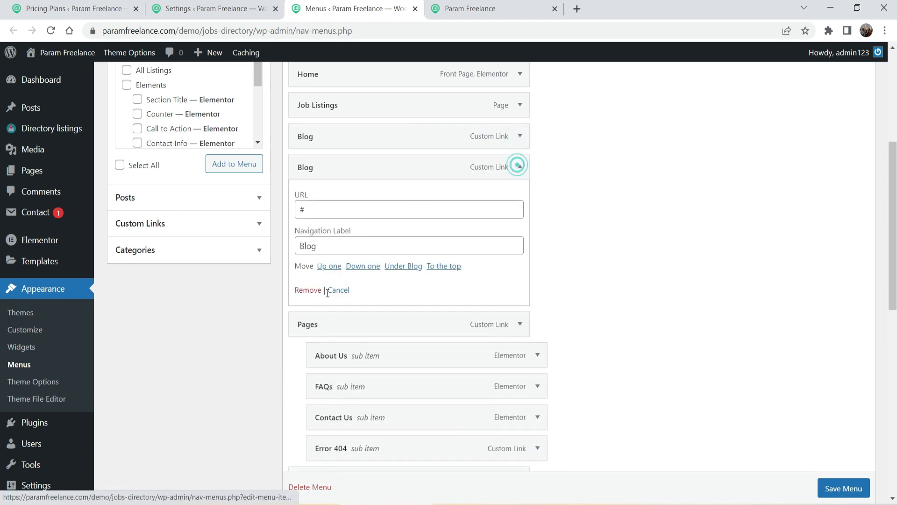
left_click(326, 290)
Check the Pages submenu on the live site and move About Us to the Primary Menu's main level below Blog
left_click(469, 8)
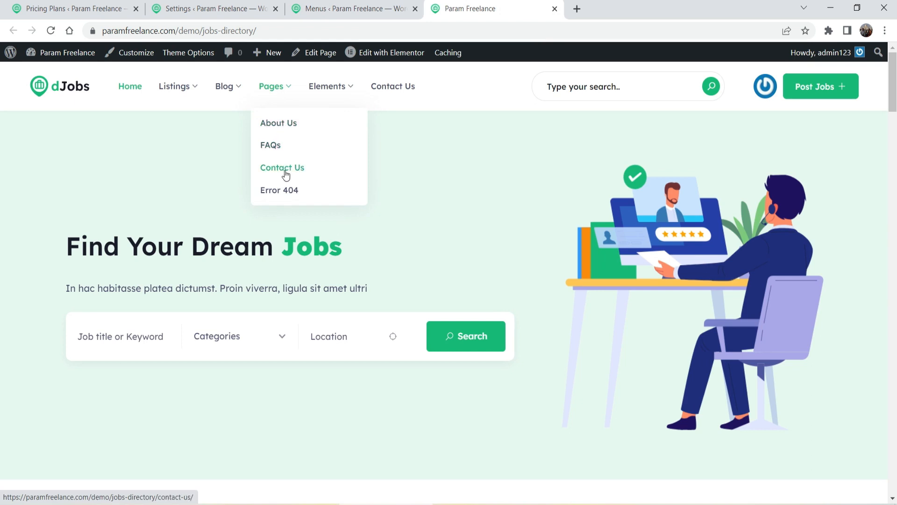
left_click(322, 11)
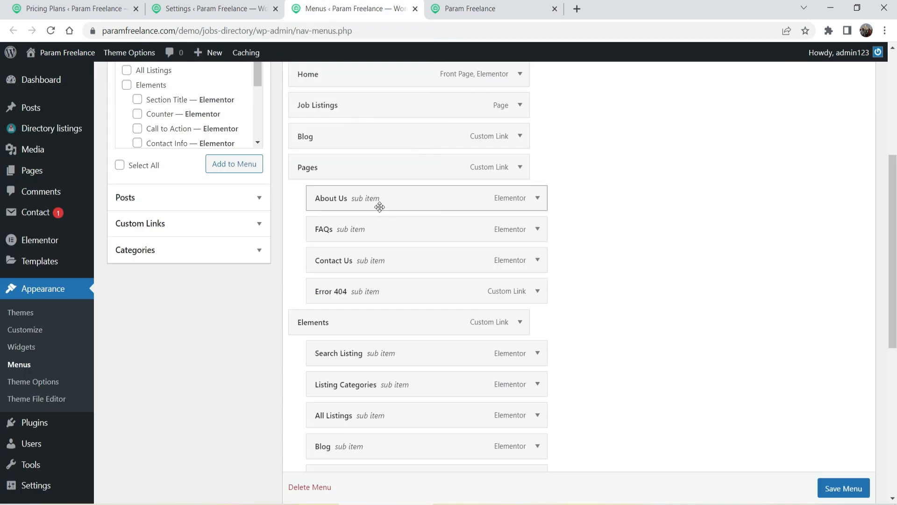
left_click_drag(380, 207, 355, 167)
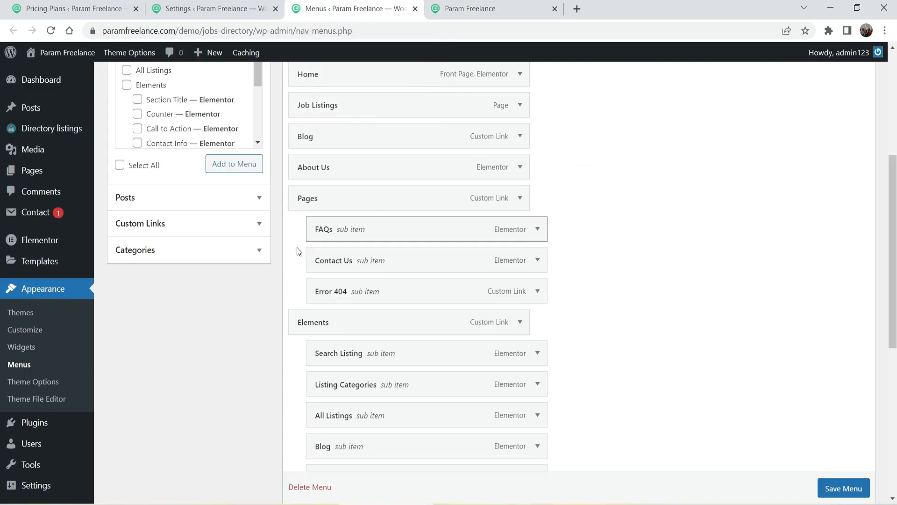
Remove the duplicate Contact Us sub-item under Pages, keeping the main-level Contact Us item
scroll(458, 268, "down", 5)
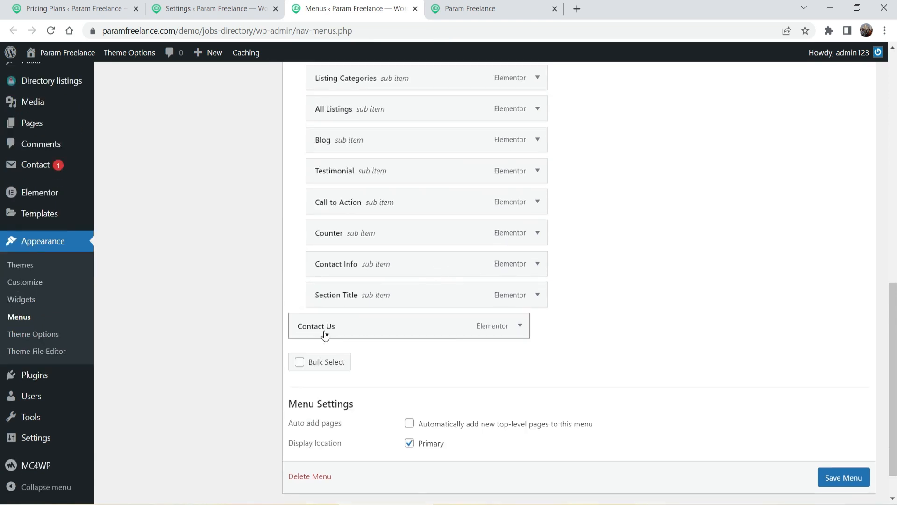
scroll(677, 324, "up", 6)
left_click(538, 259)
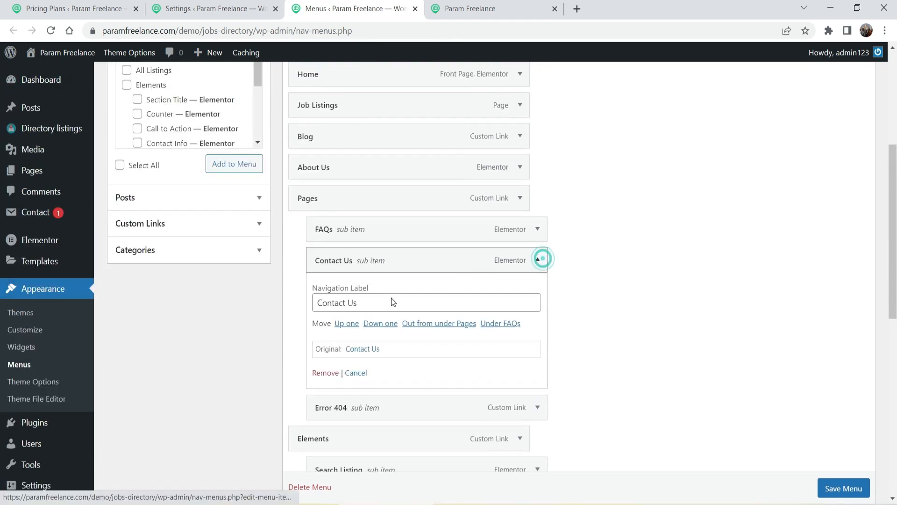
left_click(331, 372)
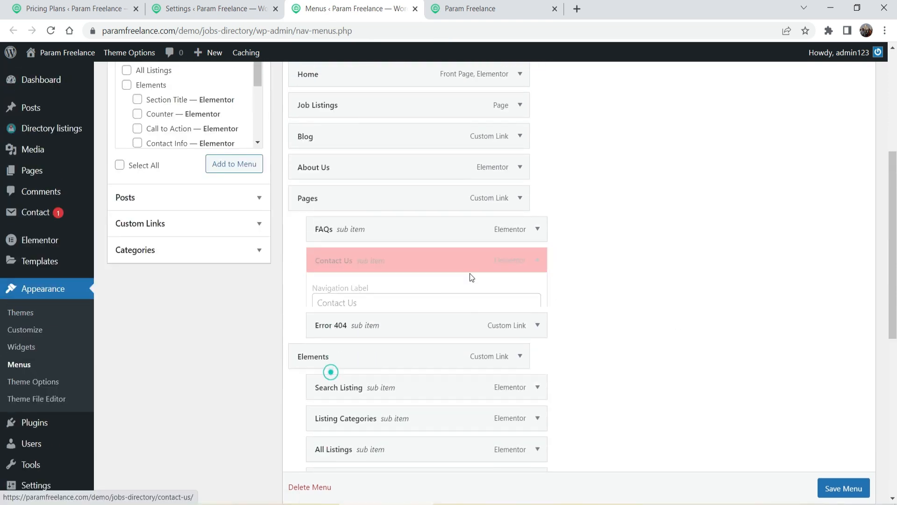
Move FAQs out from under Pages to the main level directly below About Us
left_click(537, 230)
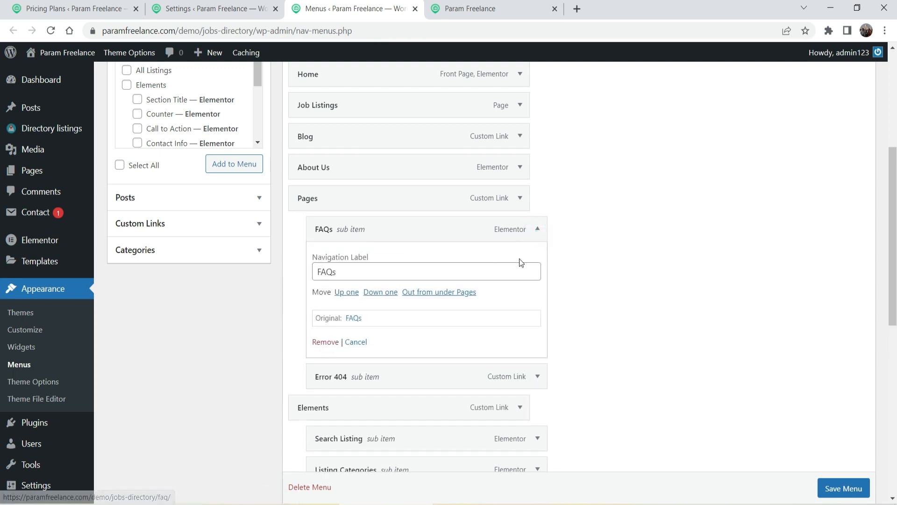
left_click(537, 229)
left_click_drag(422, 238, 392, 198)
Remove the Pages item and its remaining Error 404 item from the Primary Menu
left_click(519, 232)
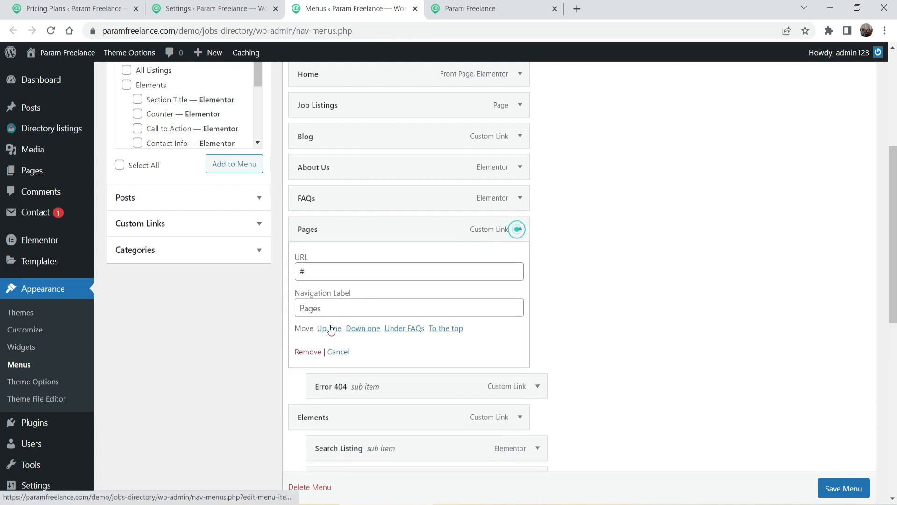
left_click(309, 352)
left_click(520, 230)
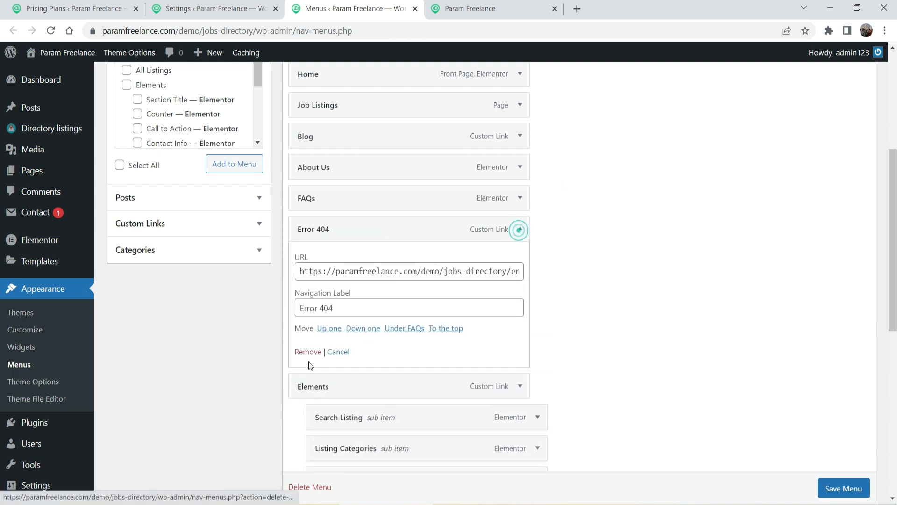
left_click(308, 352)
Move Search Listing out from under Elements to the main level below FAQs
scroll(416, 294, "down", 2)
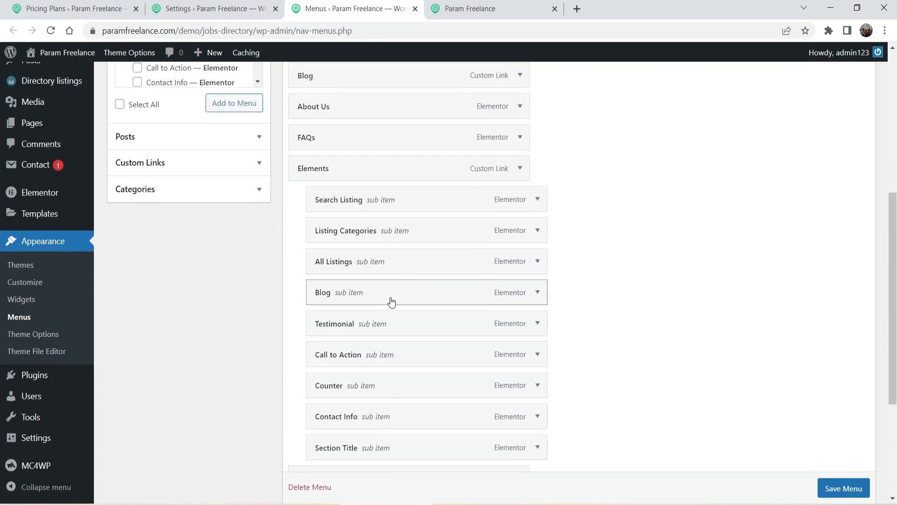
scroll(558, 345, "up", 1)
scroll(558, 346, "up", 1)
left_click_drag(377, 262, 379, 232)
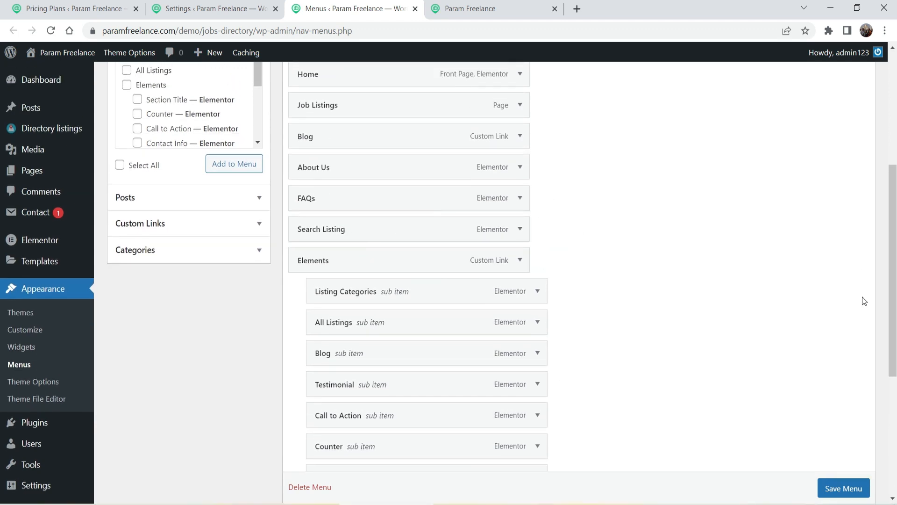
Rename the Elements item Listing Help and nest Search Listing under it as the first sub-item
scroll(634, 275, "down", 2)
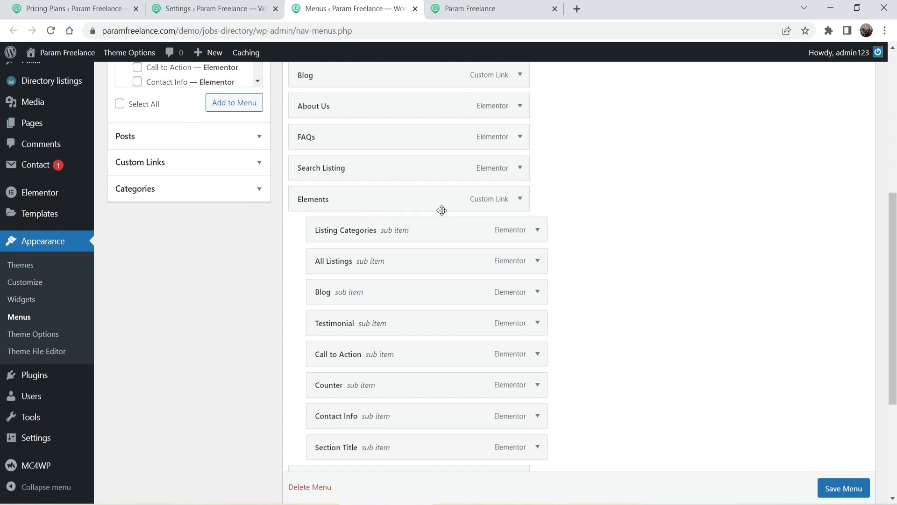
left_click(520, 199)
double_click(355, 275)
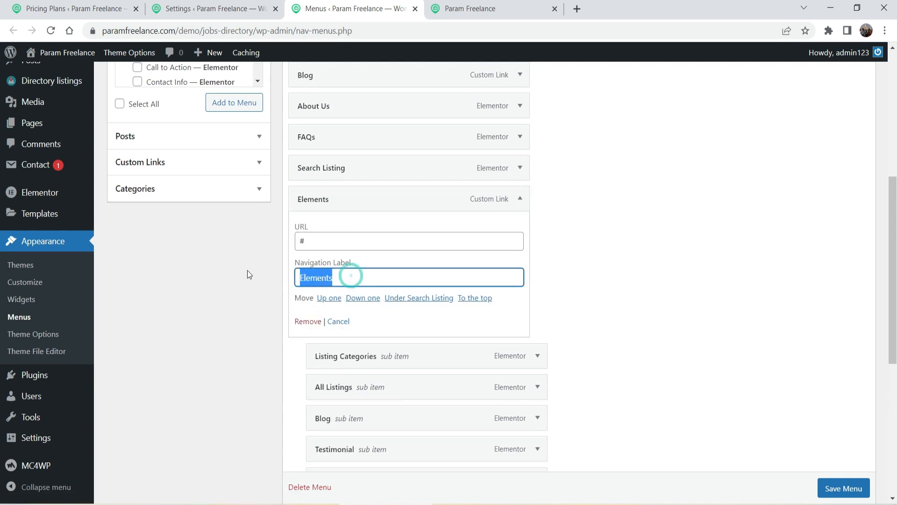
type("Listing")
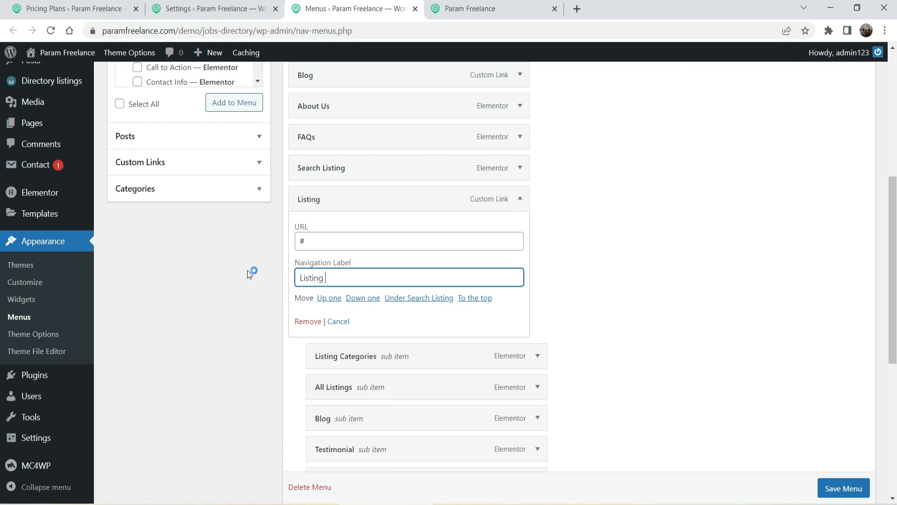
type(" Help")
left_click(520, 199)
left_click_drag(365, 169, 387, 200)
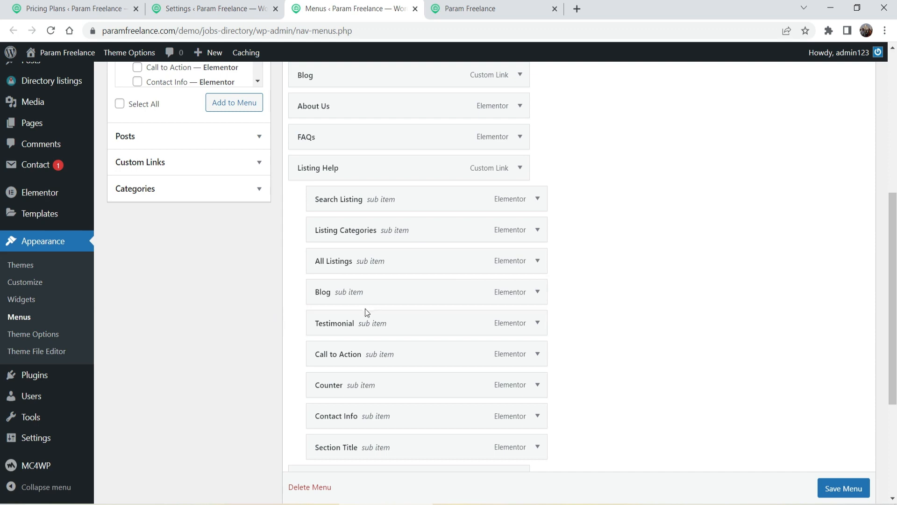
Remove the Testimonial, Call to Action, Counter, Contact Info and Section Title sub-items from Listing Help
scroll(550, 290, "down", 3)
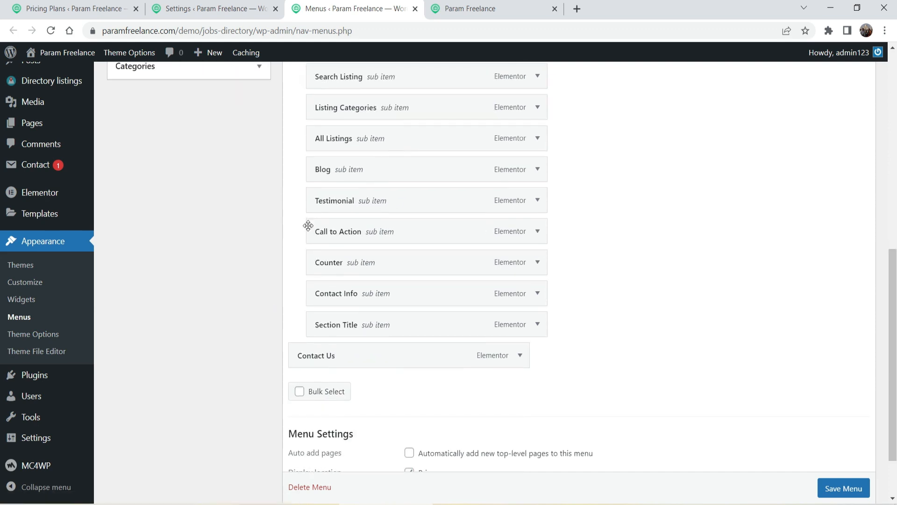
left_click(538, 232)
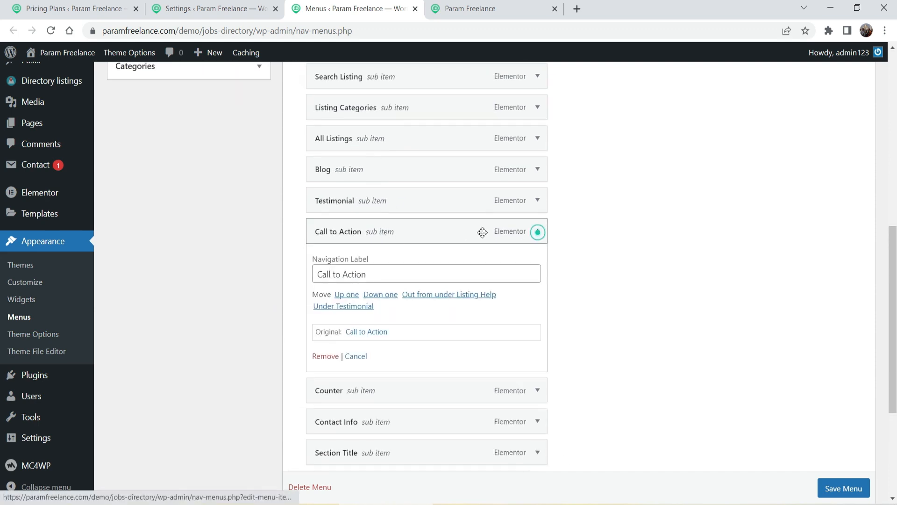
left_click(327, 354)
left_click(537, 231)
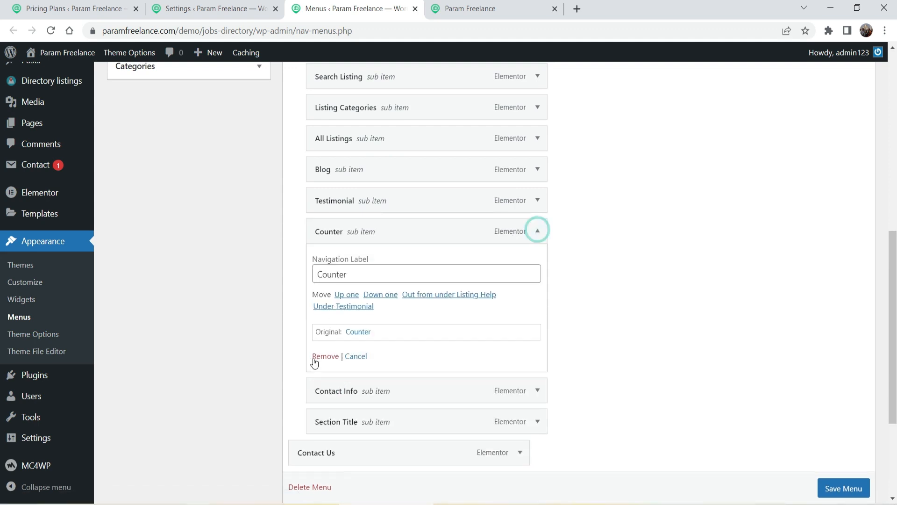
left_click(323, 357)
left_click(537, 231)
left_click(327, 357)
left_click(537, 250)
left_click(326, 377)
left_click(537, 249)
left_click(326, 365)
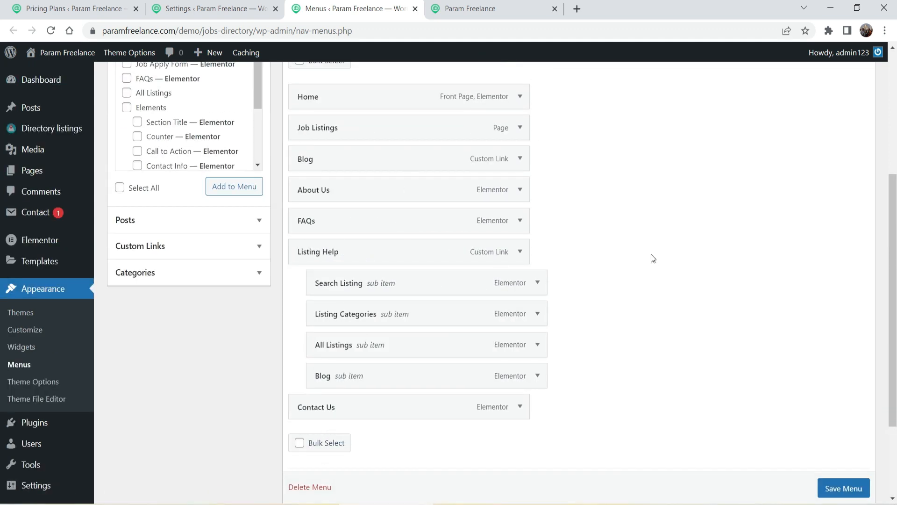
Save the Primary Menu and reload the live site's home page to check the navigation
scroll(651, 256, "up", 1)
scroll(551, 197, "down", 4)
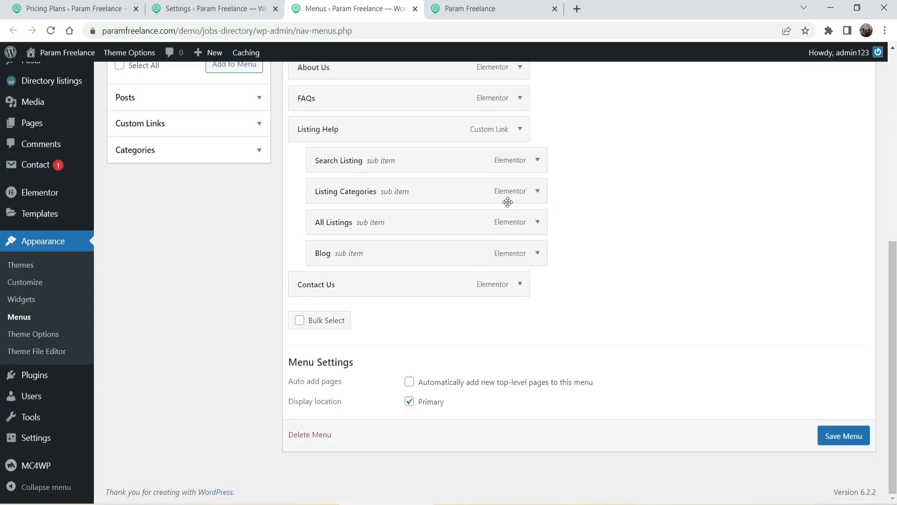
left_click(857, 436)
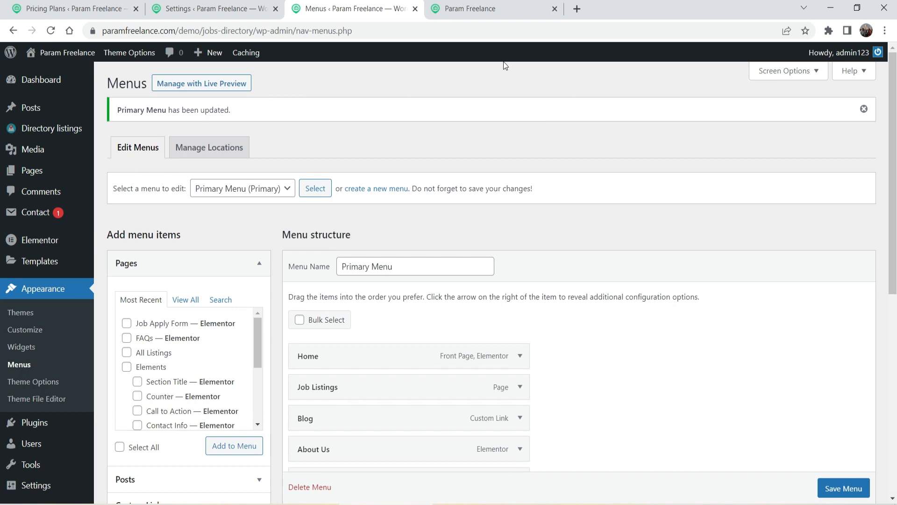
left_click(486, 10)
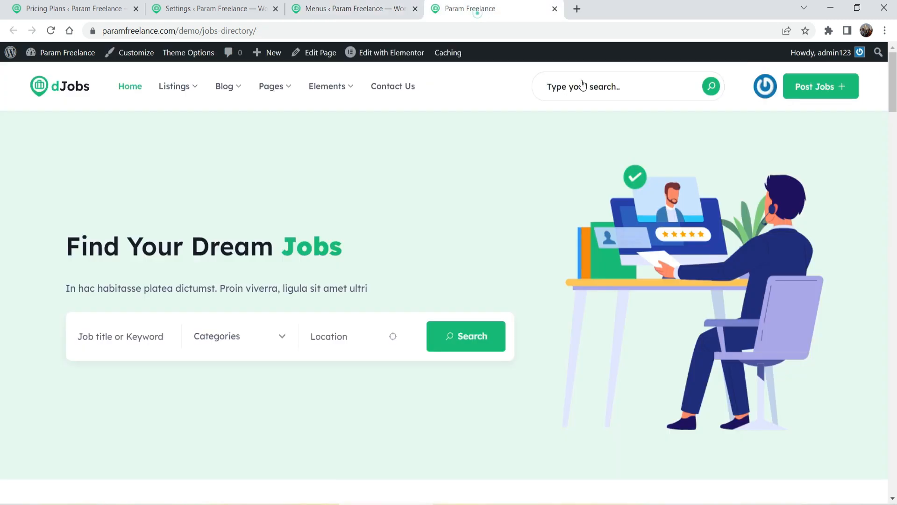
left_click(52, 30)
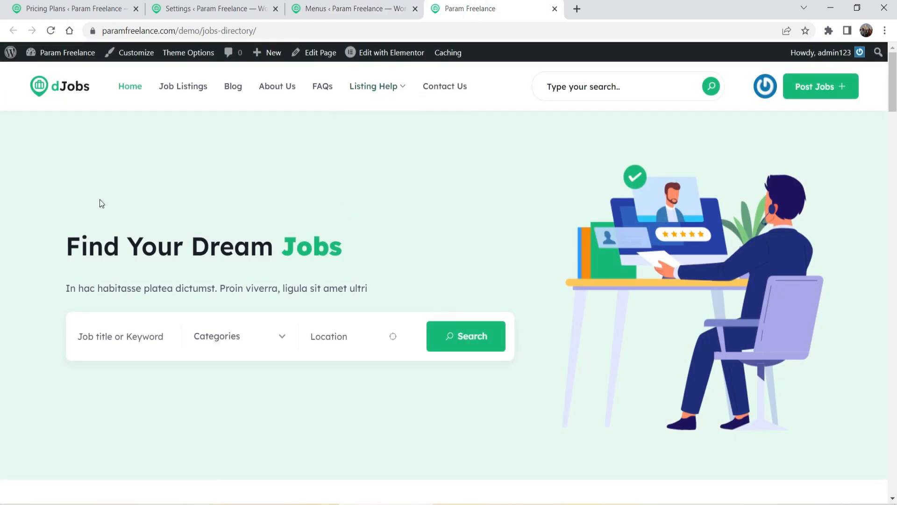
Open the Job Listings page on the live site and look through its filters and job cards
left_click(189, 97)
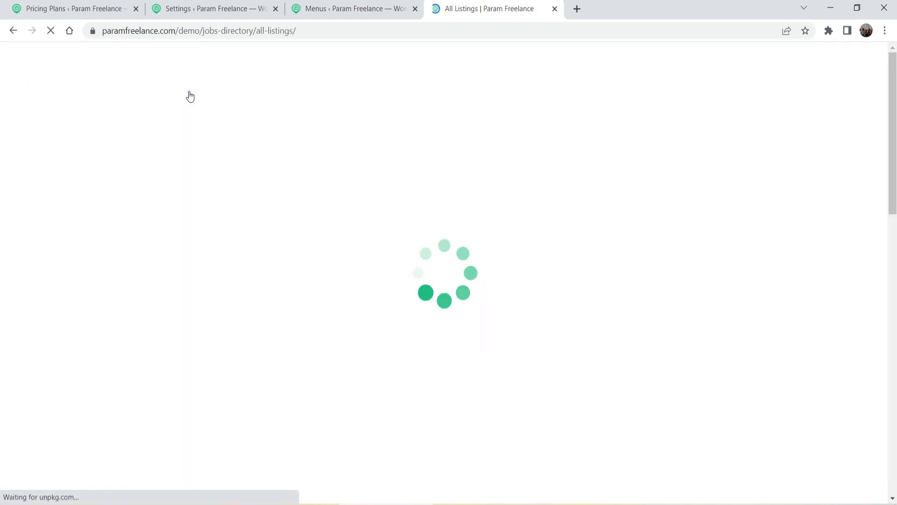
scroll(403, 217, "down", 5)
scroll(168, 276, "down", 5)
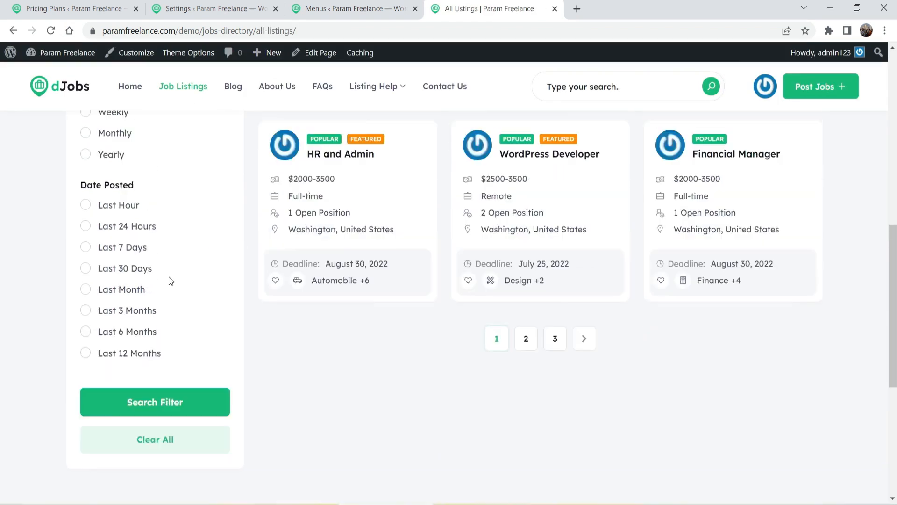
scroll(168, 276, "up", 10)
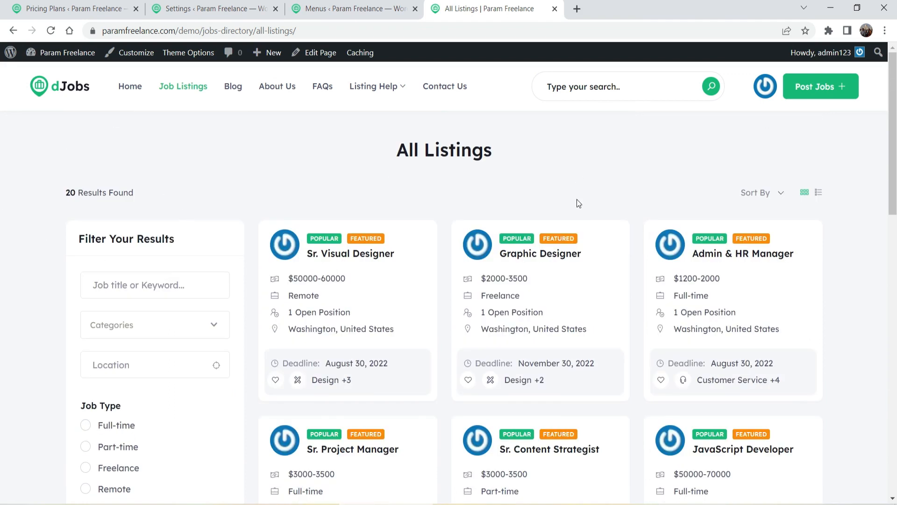
Open the Blog page on the live site and examine its post grid and sidebar
left_click(232, 86)
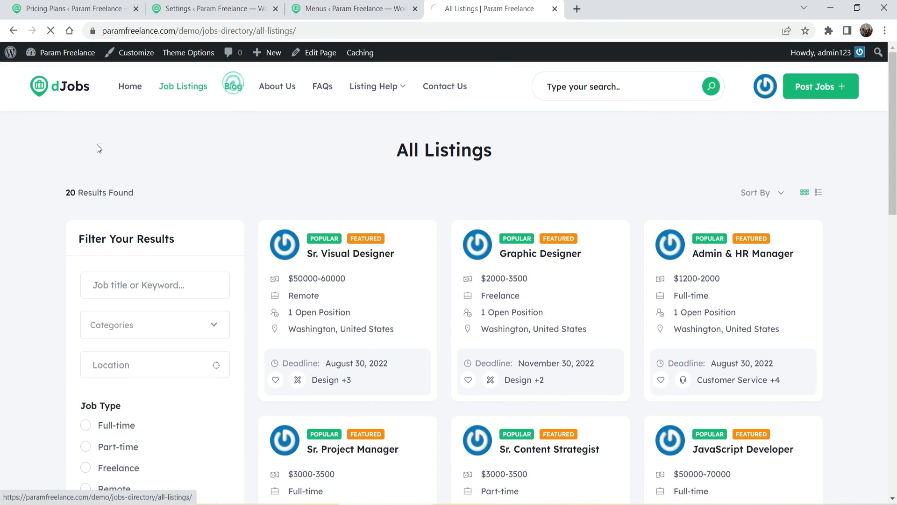
scroll(67, 226, "down", 10)
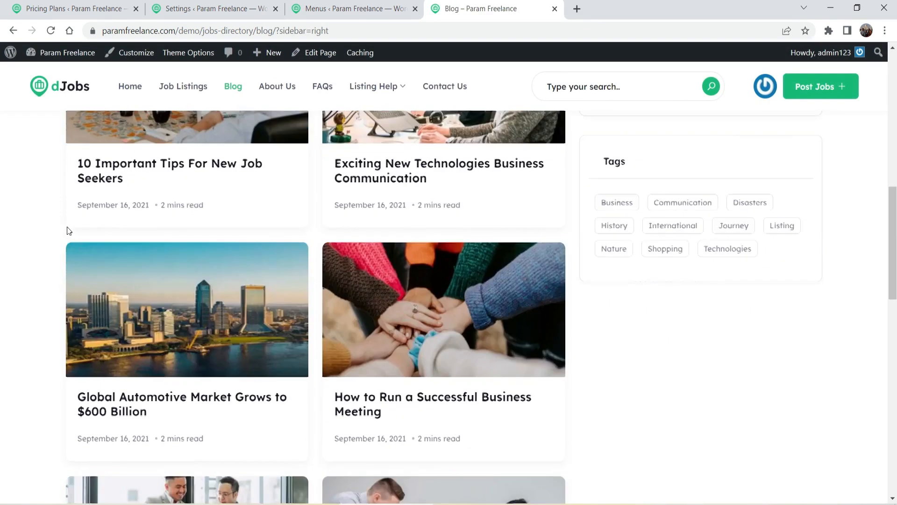
scroll(64, 224, "up", 10)
scroll(701, 186, "down", 4)
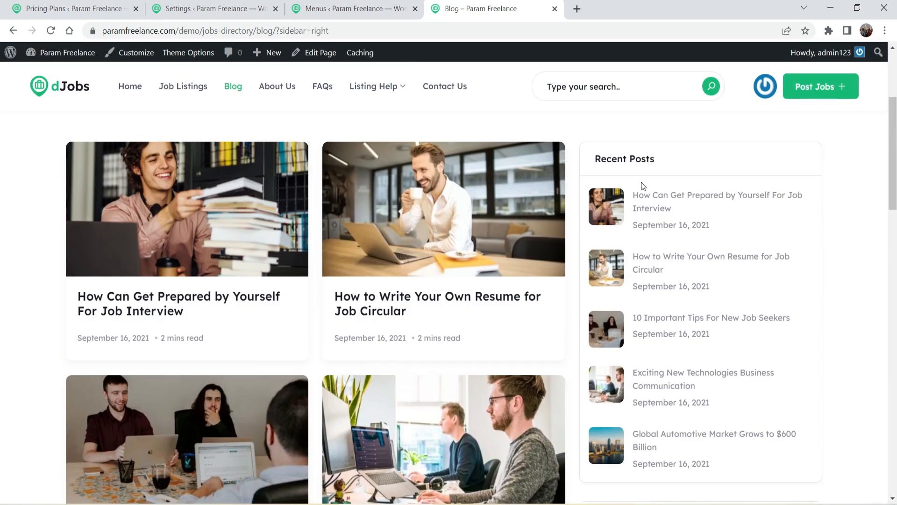
scroll(510, 275, "up", 4)
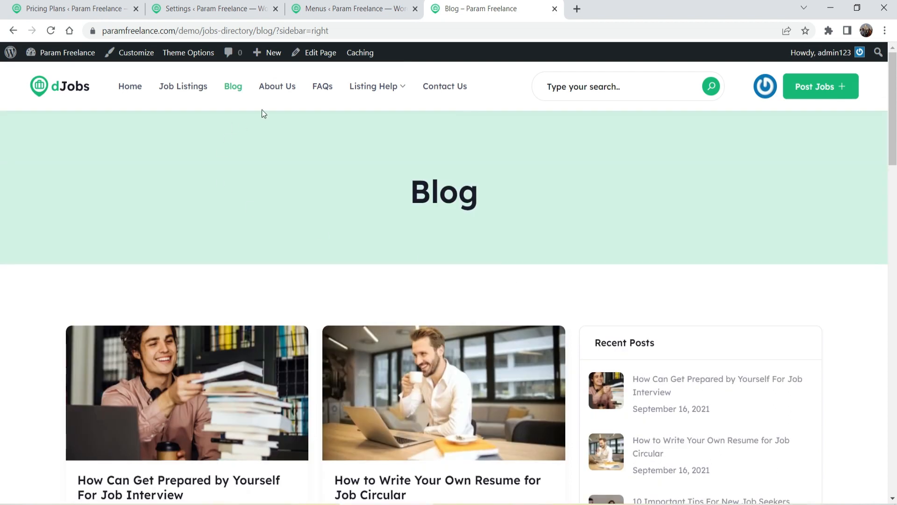
Open the About Us page on the live site and look over its content
left_click(273, 87)
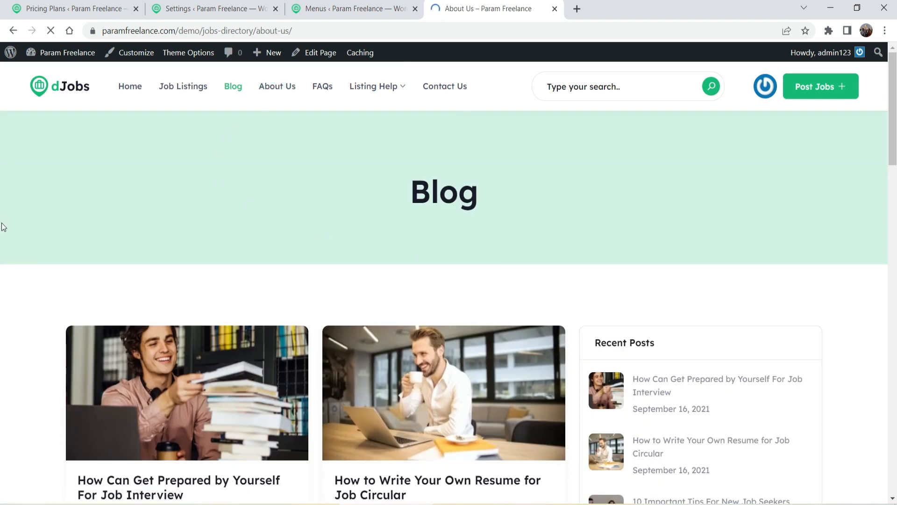
scroll(33, 243, "down", 5)
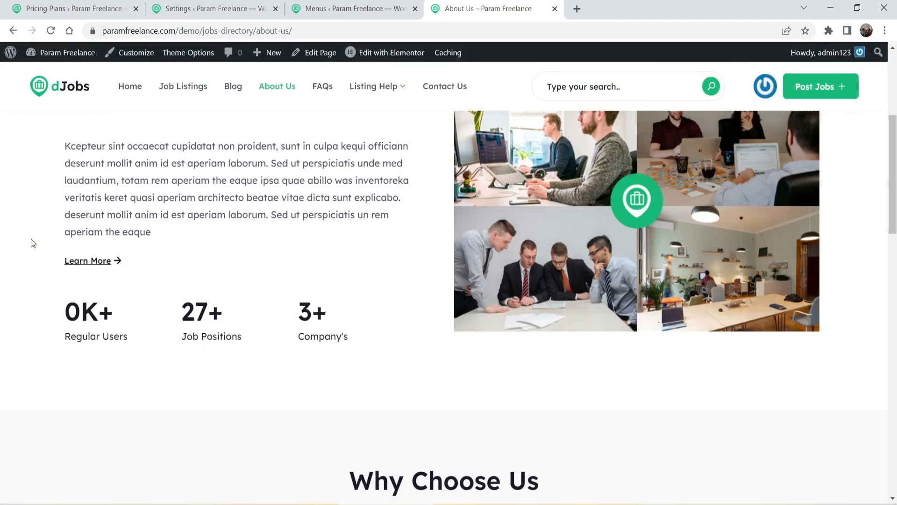
scroll(31, 239, "up", 5)
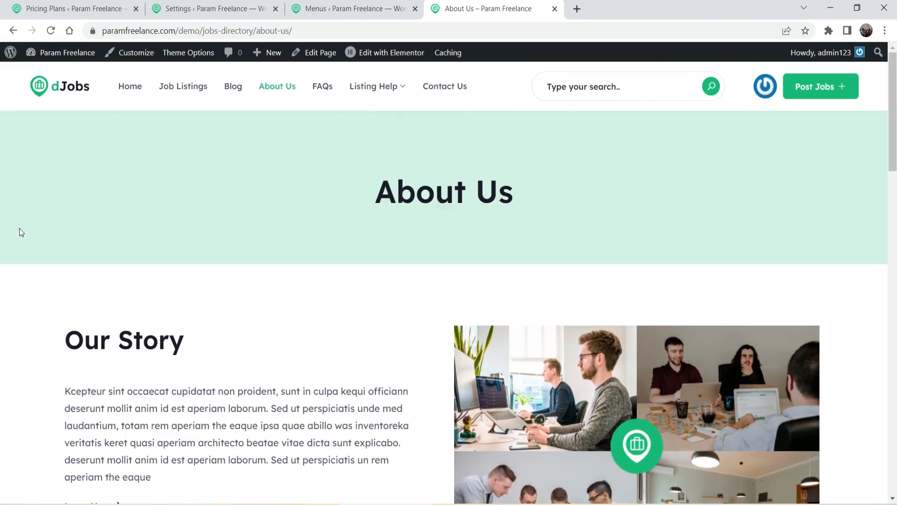
Open the About Us page for Elementor editing in a new tab and look further through the live page
right_click(386, 53)
left_click(425, 63)
scroll(181, 345, "down", 10)
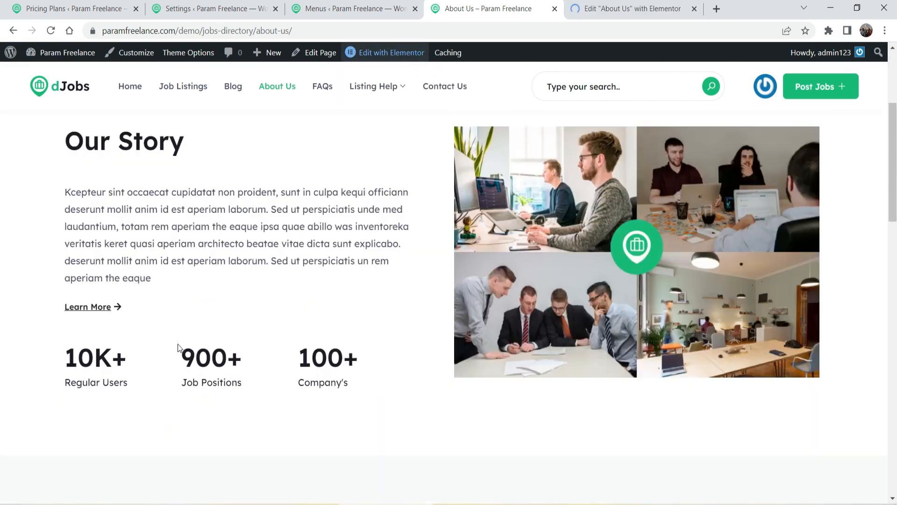
In the About Us page editor, delete the inner section holding the Regular Users, Job Positions and Company's counters under Our Story
key("ctrl+Tab")
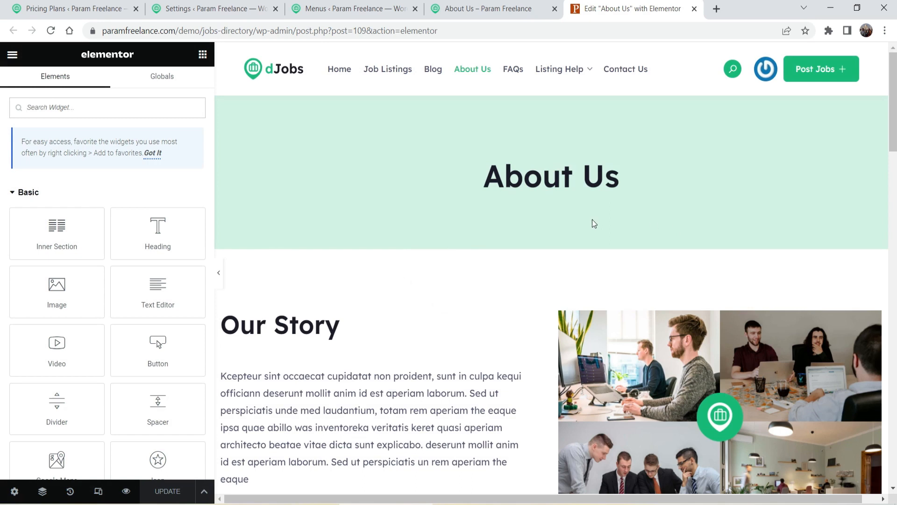
scroll(478, 202, "down", 3)
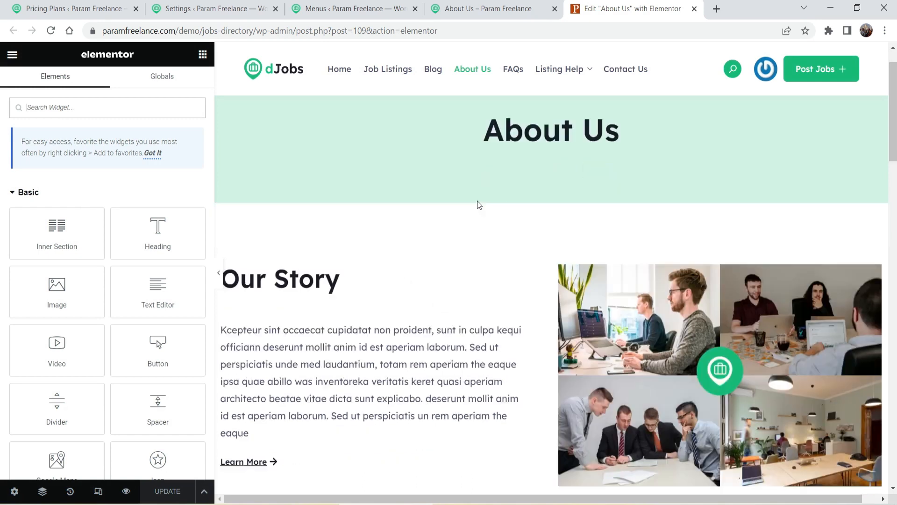
left_click(373, 278)
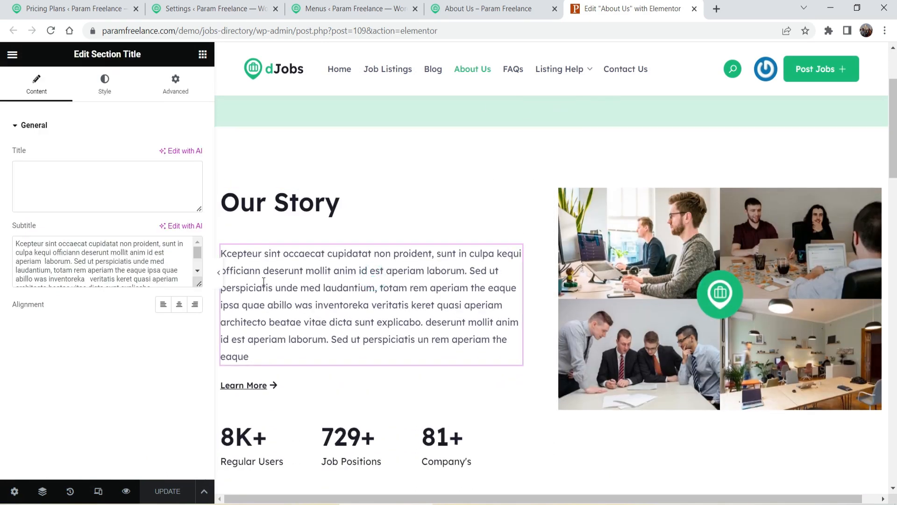
triple_click(86, 270)
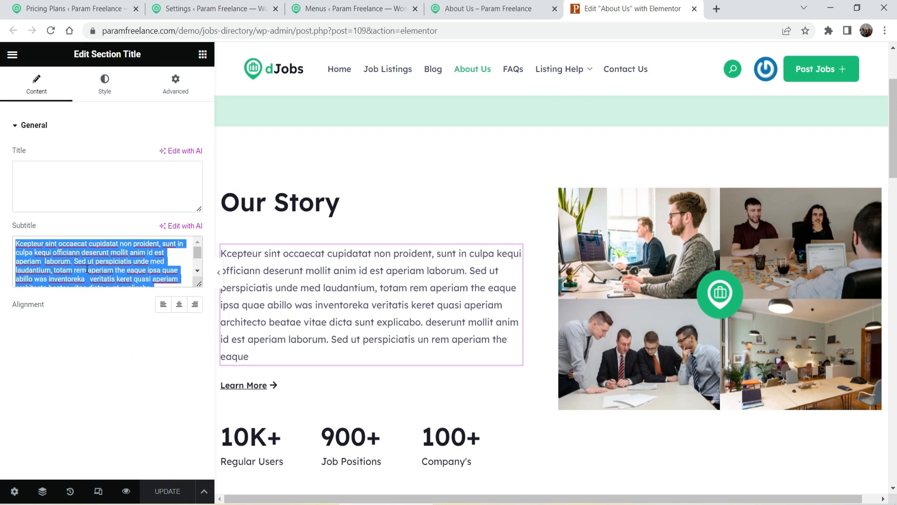
scroll(400, 211, "down", 3)
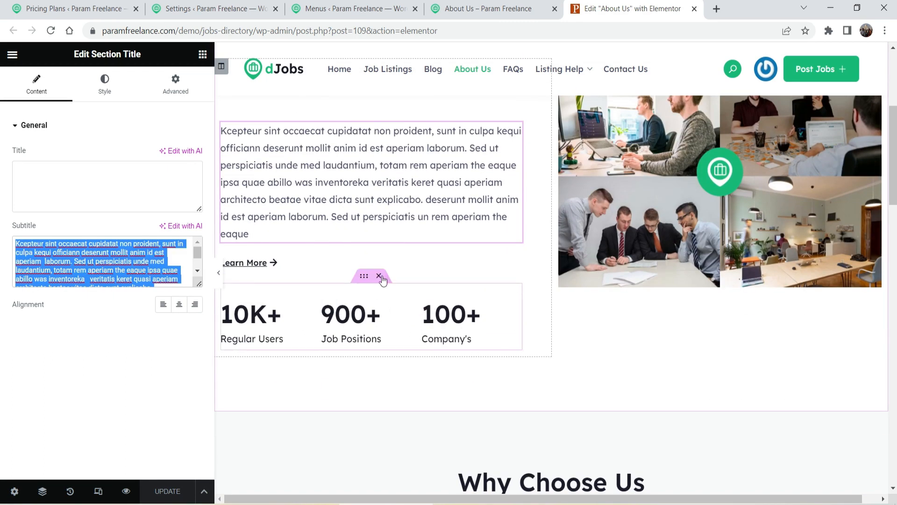
left_click(380, 277)
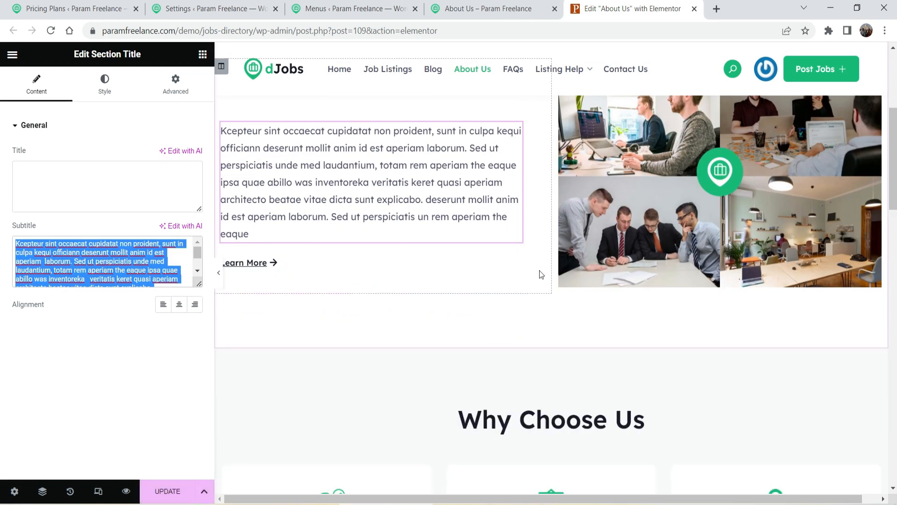
Open the High Range Salary image box in the Why Choose Us section for editing
scroll(555, 264, "down", 6)
scroll(647, 249, "down", 4)
scroll(611, 257, "up", 2)
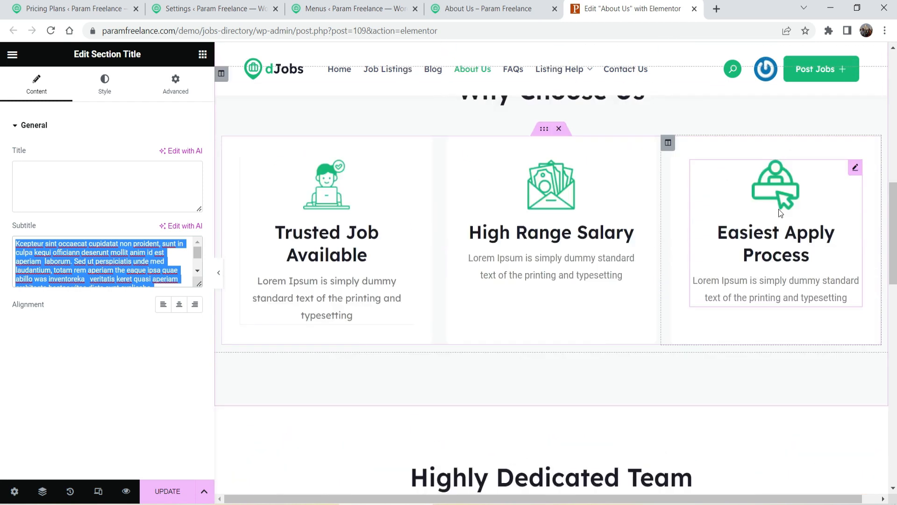
scroll(778, 212, "up", 2)
left_click(626, 316)
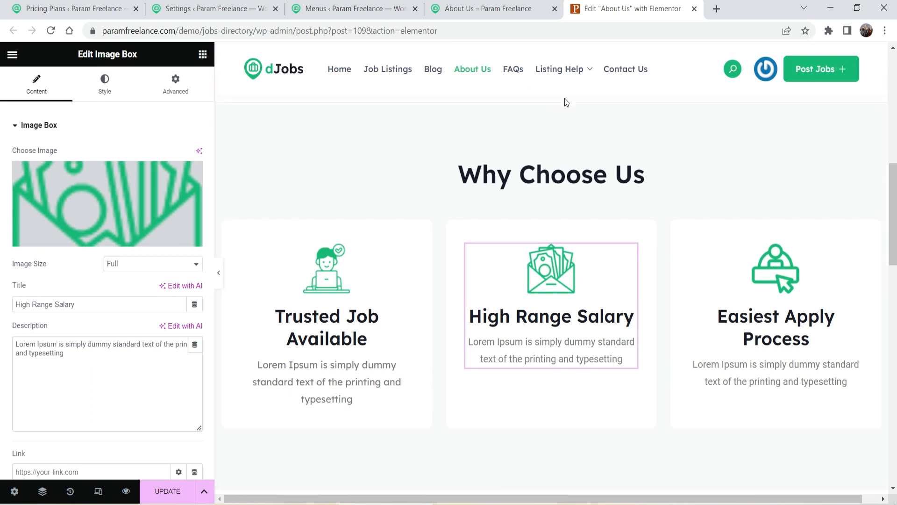
Open the image picker of the Founder's team member widget and close it without choosing an image
scroll(593, 267, "down", 9)
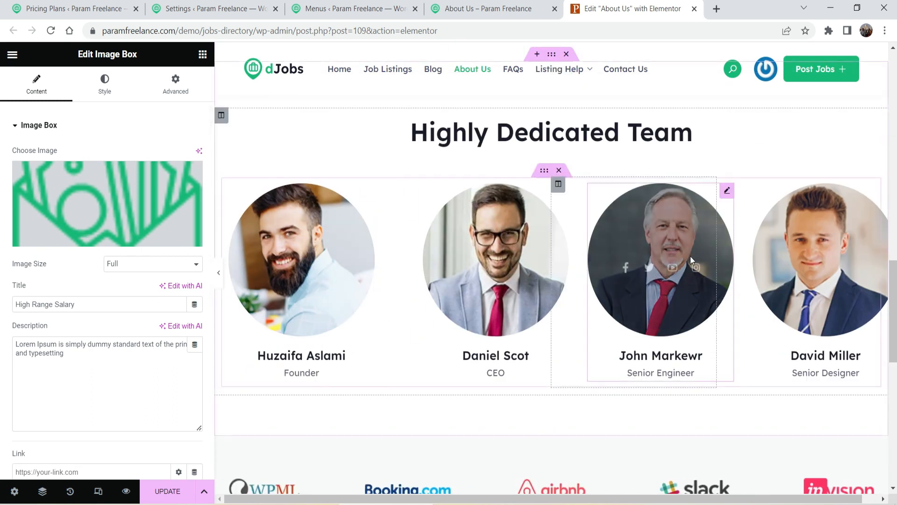
left_click(310, 228)
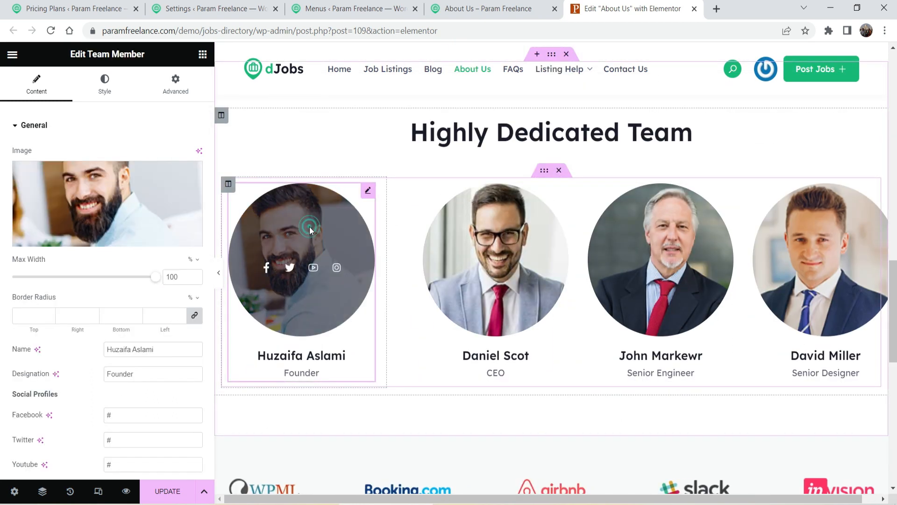
left_click(93, 193)
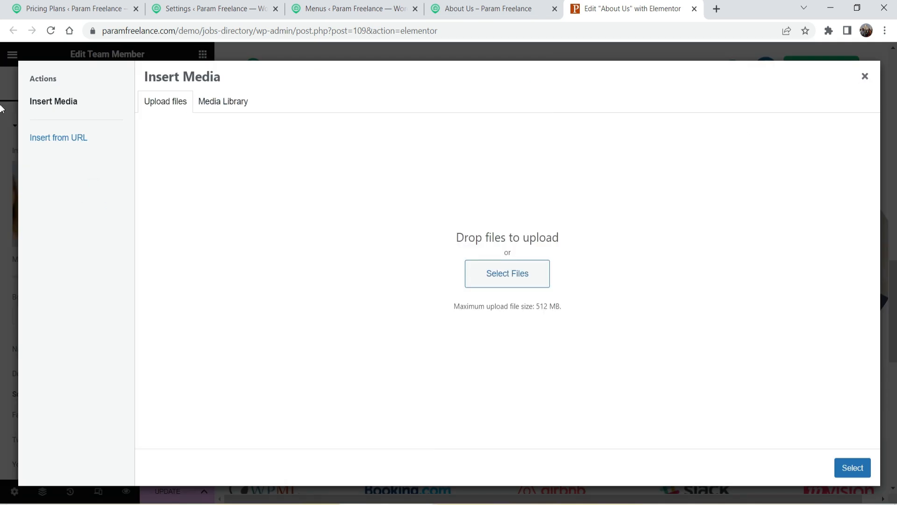
left_click(864, 77)
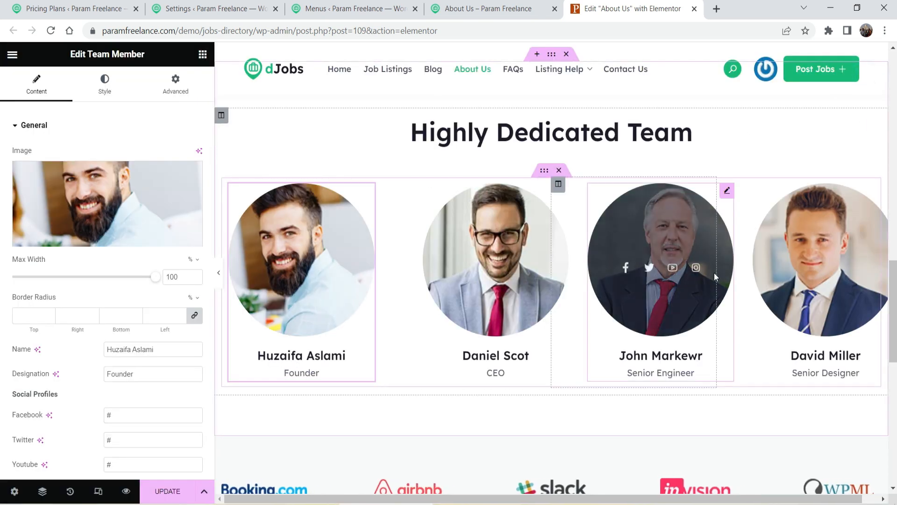
Delete the partner logo section below the team and publish the changes to the About Us page
scroll(568, 253, "down", 6)
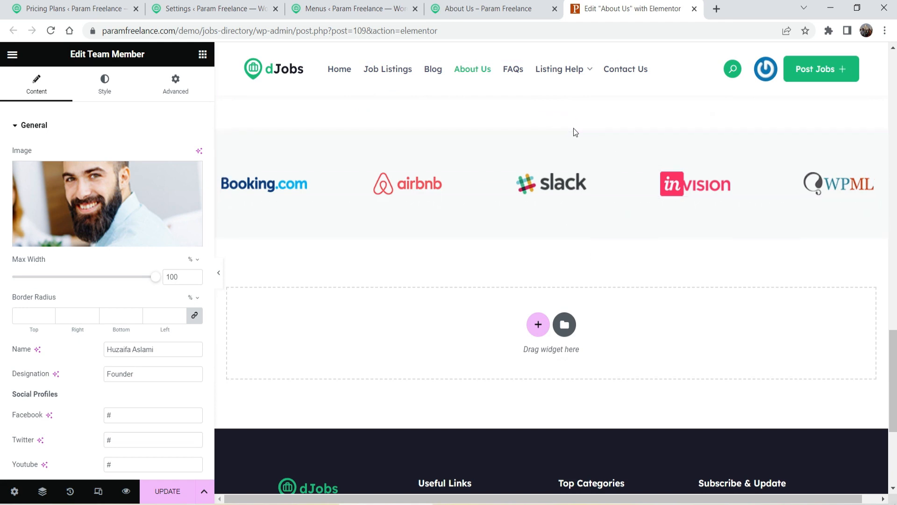
left_click(567, 123)
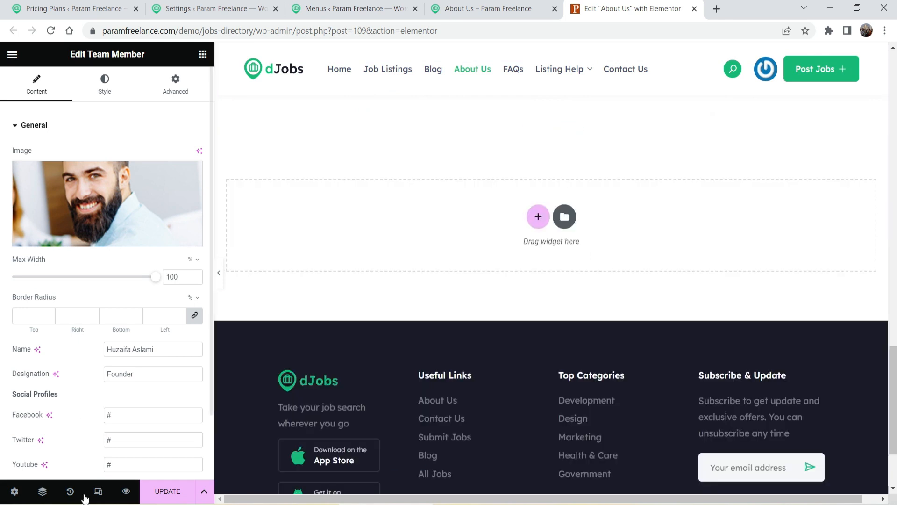
left_click(166, 490)
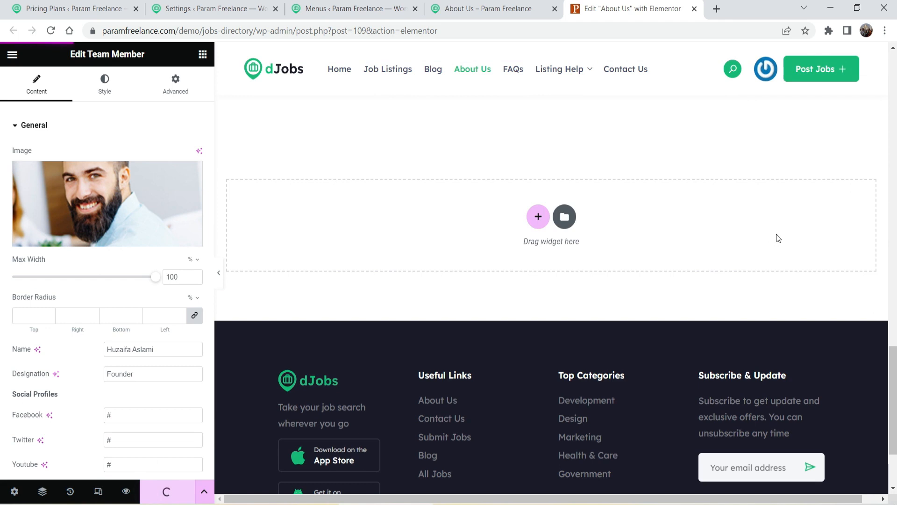
Reload the live About Us page and go to the FAQs page to look through its questions
left_click(474, 9)
left_click(51, 31)
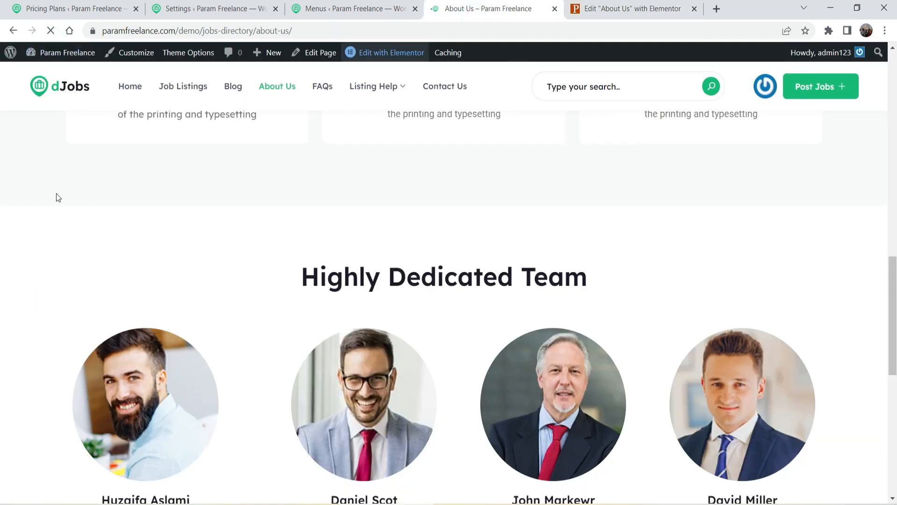
scroll(400, 296, "up", 15)
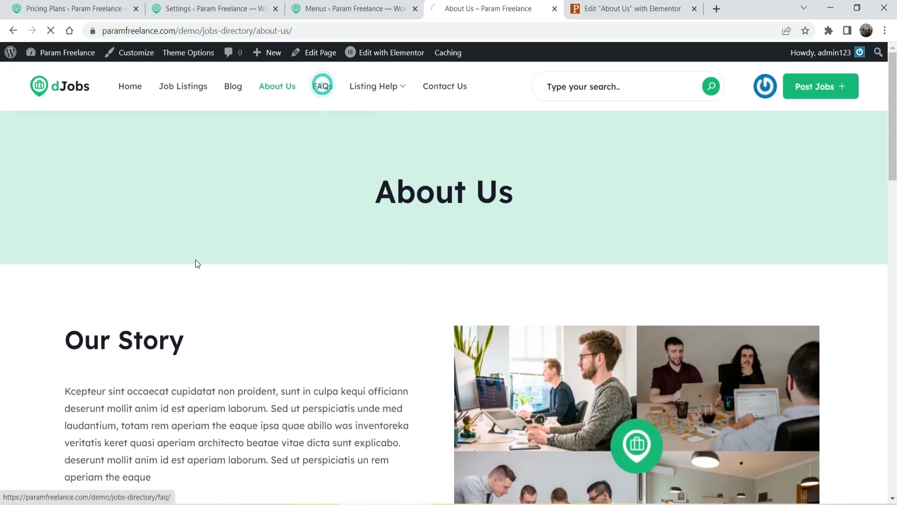
scroll(160, 251, "down", 7)
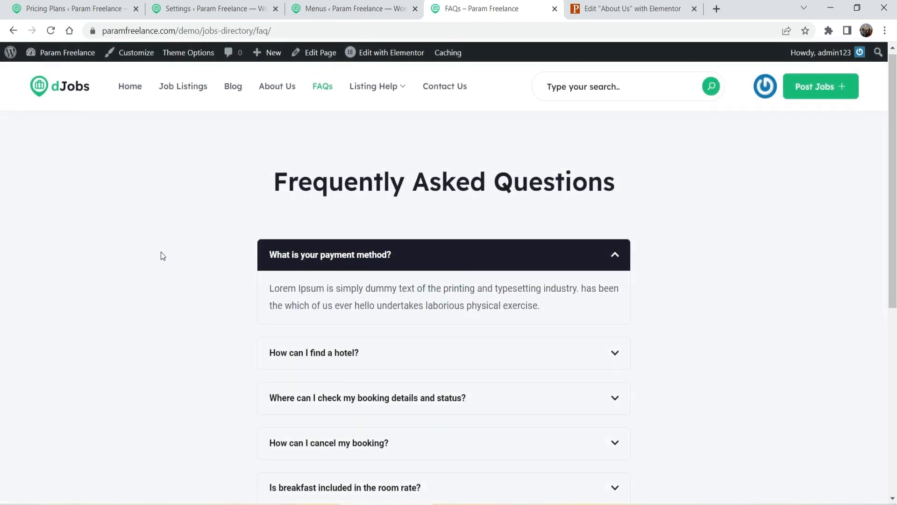
scroll(155, 253, "up", 7)
Open the FAQs page for editing with Elementor in a new tab and close the About Us editor
right_click(378, 57)
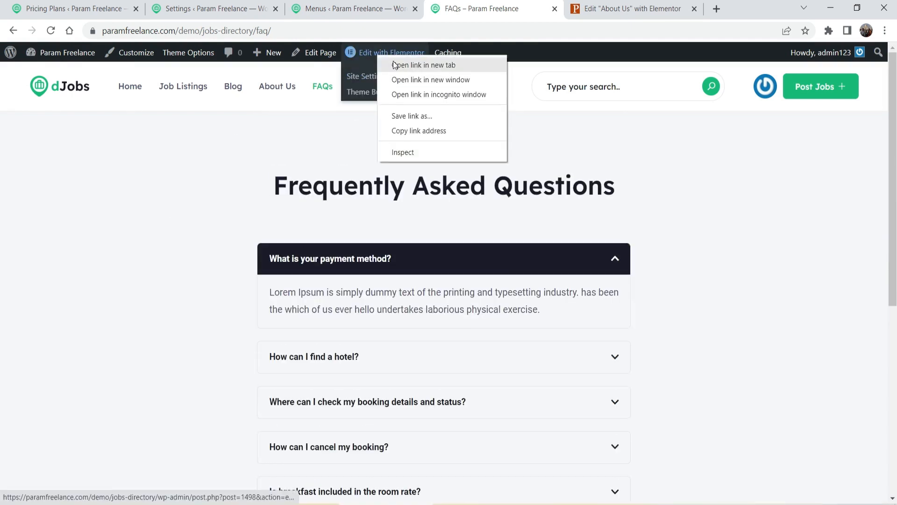
left_click(394, 61)
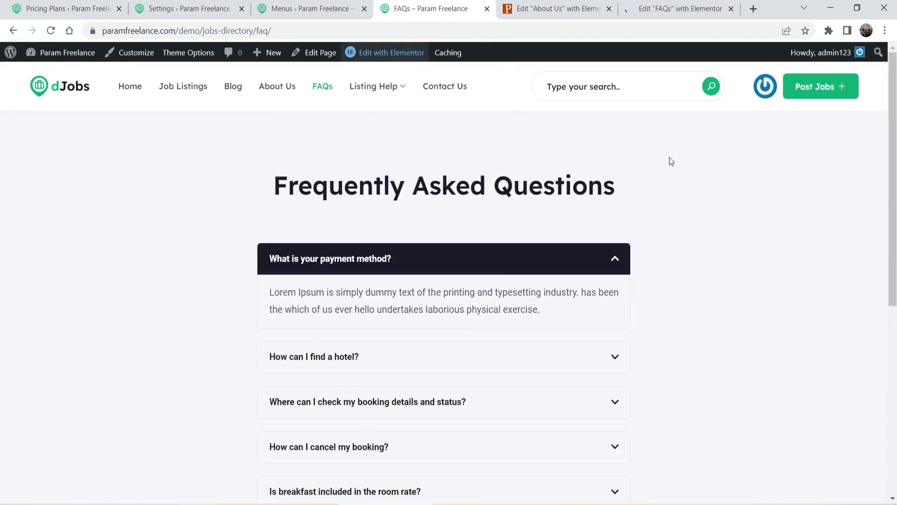
left_click(609, 9)
left_click(602, 18)
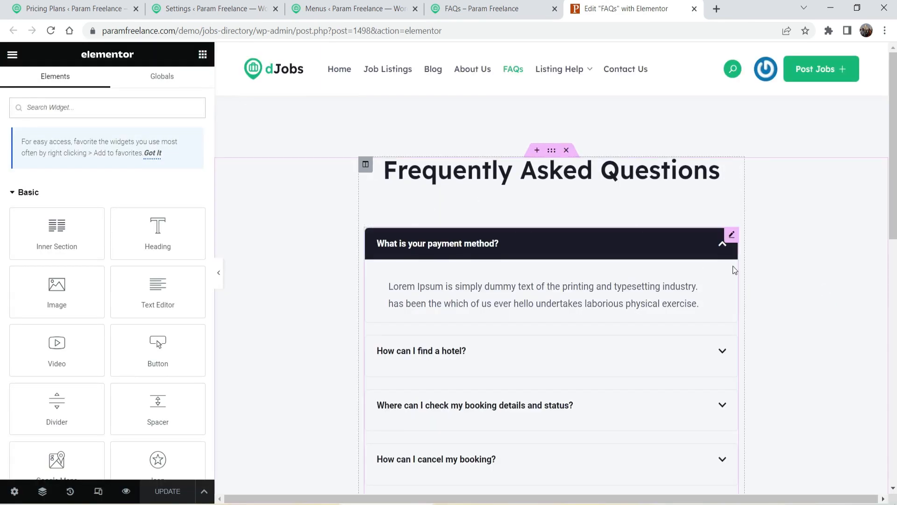
Open the FAQ accordion's settings and examine the title and content of the "What is your payment method?" item
left_click(732, 234)
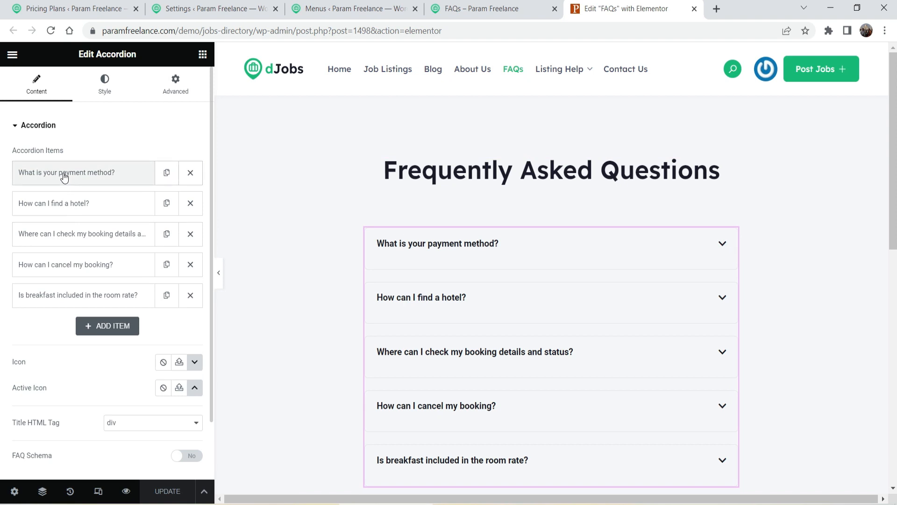
left_click(64, 176)
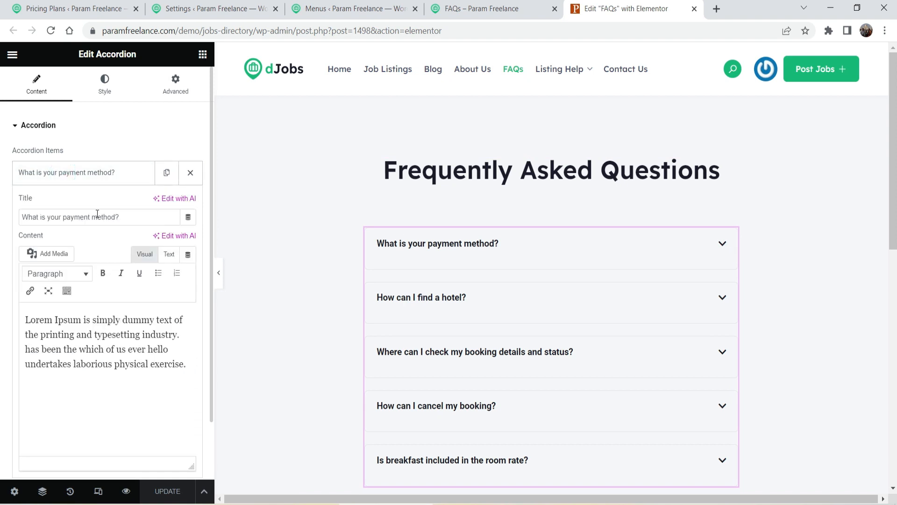
left_click_drag(130, 217, 13, 217)
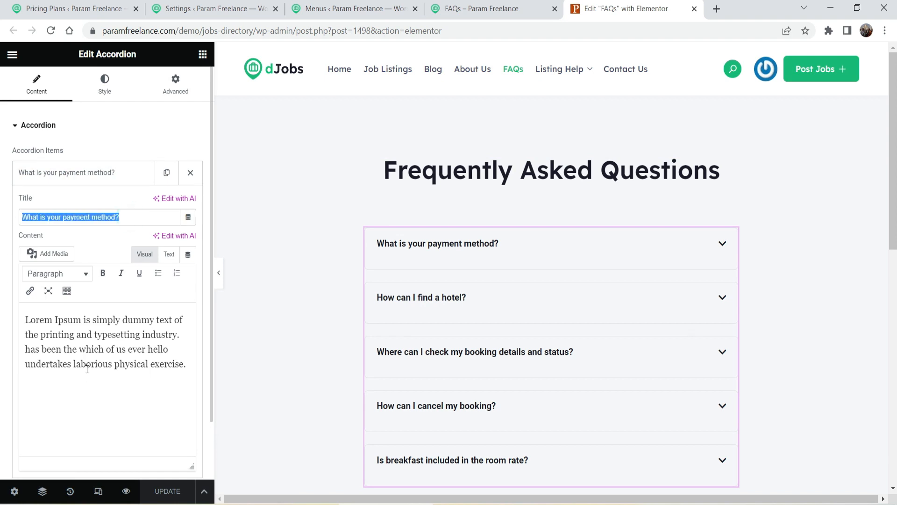
triple_click(73, 334)
left_click(82, 178)
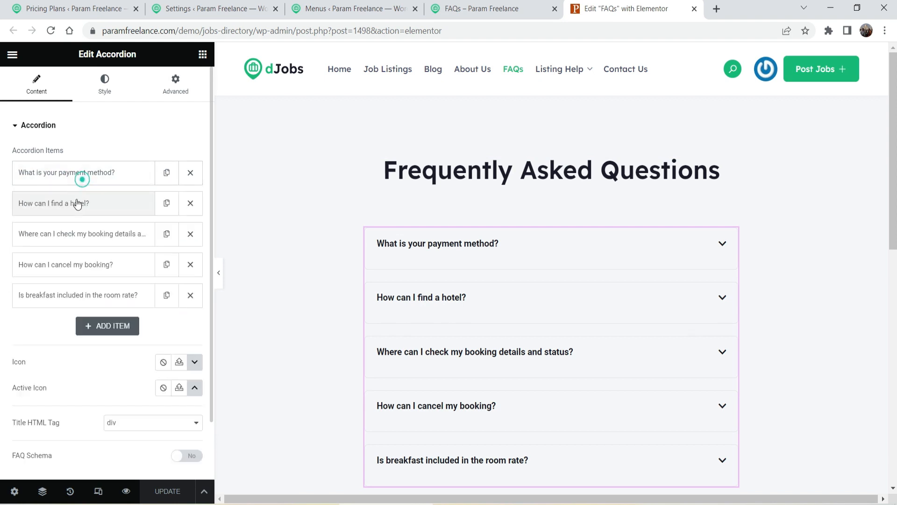
Examine the title and content of the "How can I find a hotel?" accordion item and close the FAQs editor
left_click(75, 204)
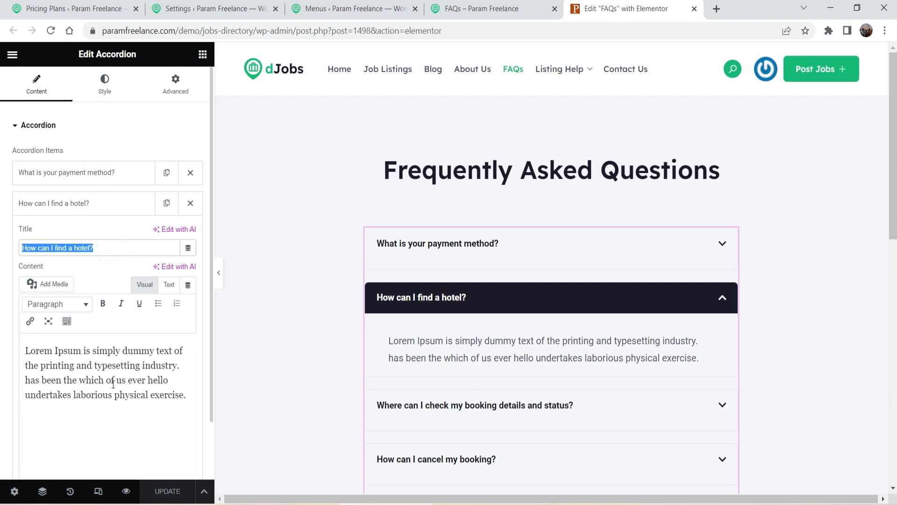
triple_click(110, 370)
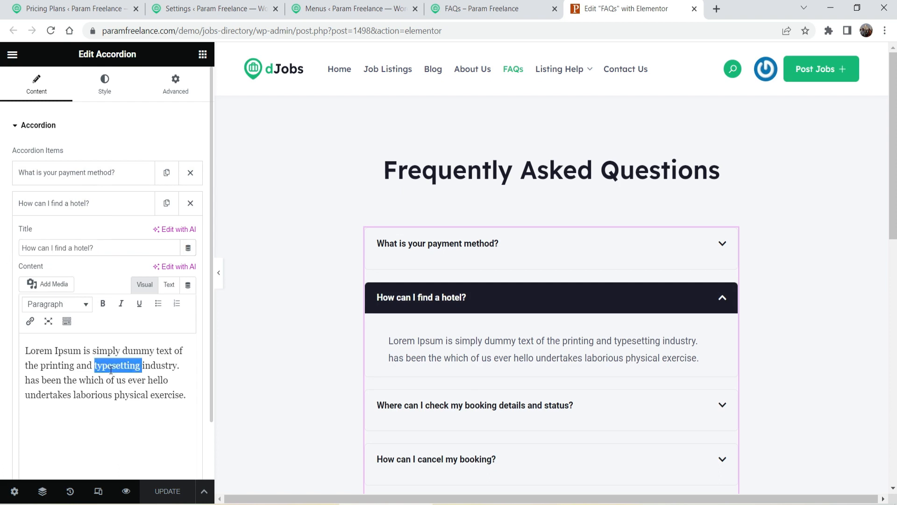
left_click(75, 203)
scroll(591, 310, "down", 1)
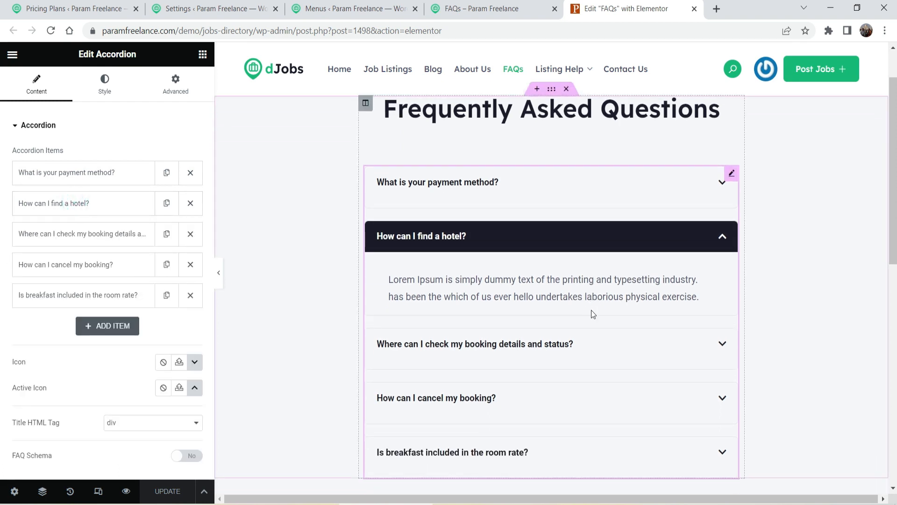
left_click(694, 8)
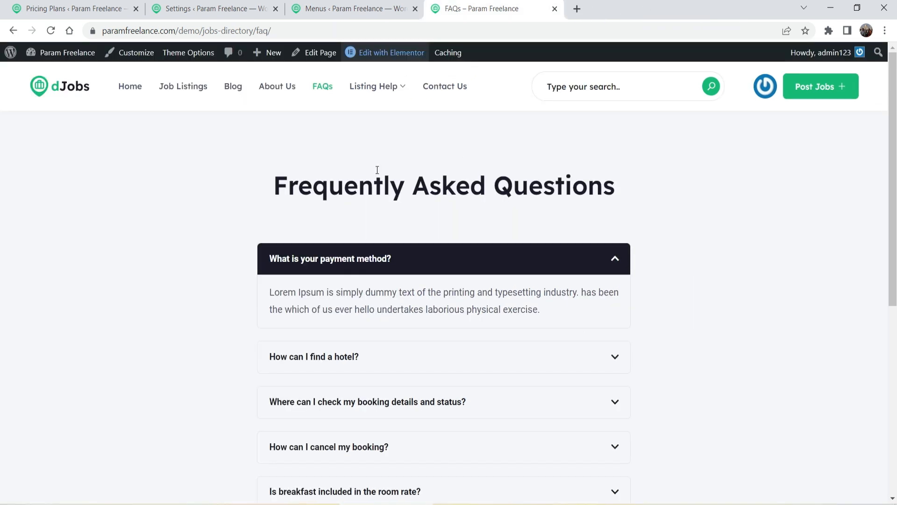
Visit the Search Listing page under Listing Help and look over its content
mouse_move(376, 87)
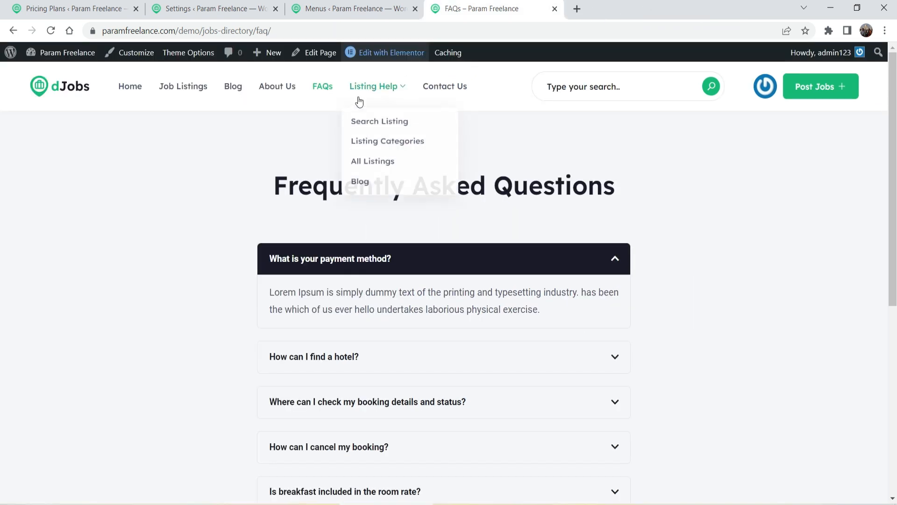
left_click(382, 125)
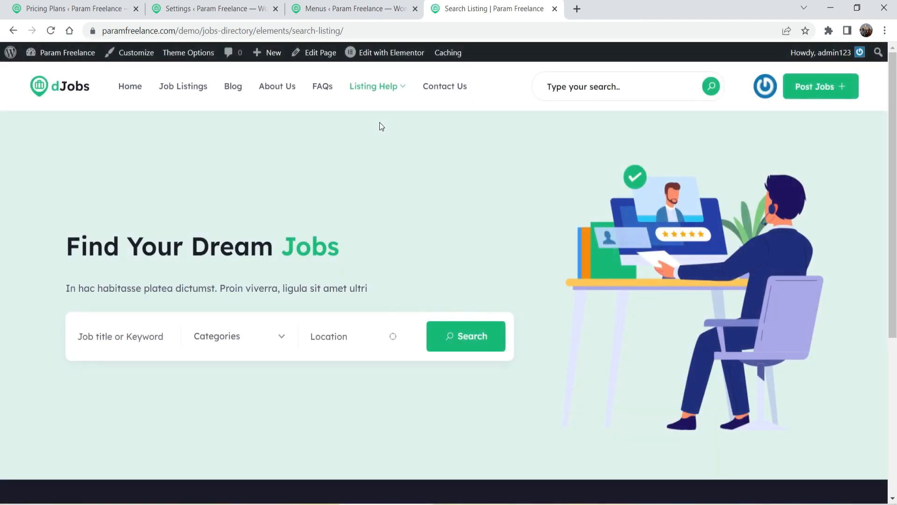
scroll(553, 235, "down", 5)
scroll(554, 234, "up", 5)
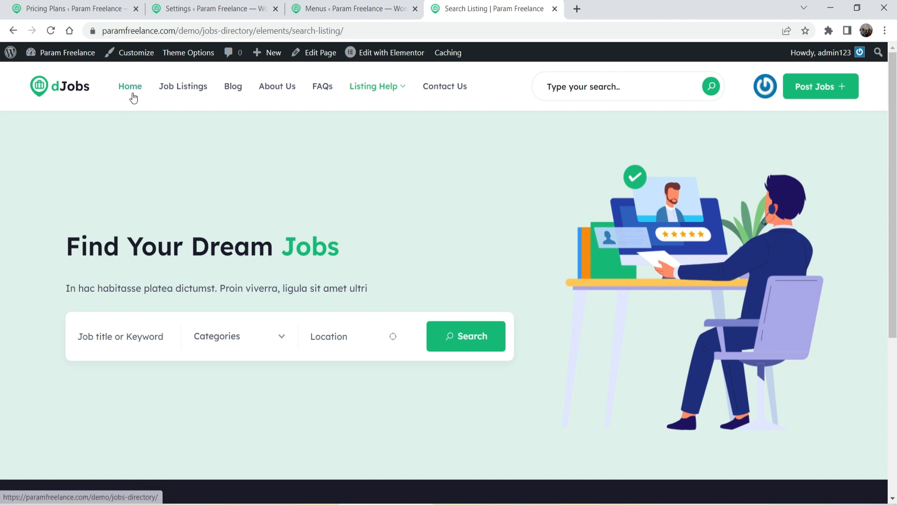
Visit the Listing Categories page under Listing Help and look over the job categories
mouse_move(393, 96)
left_click(402, 147)
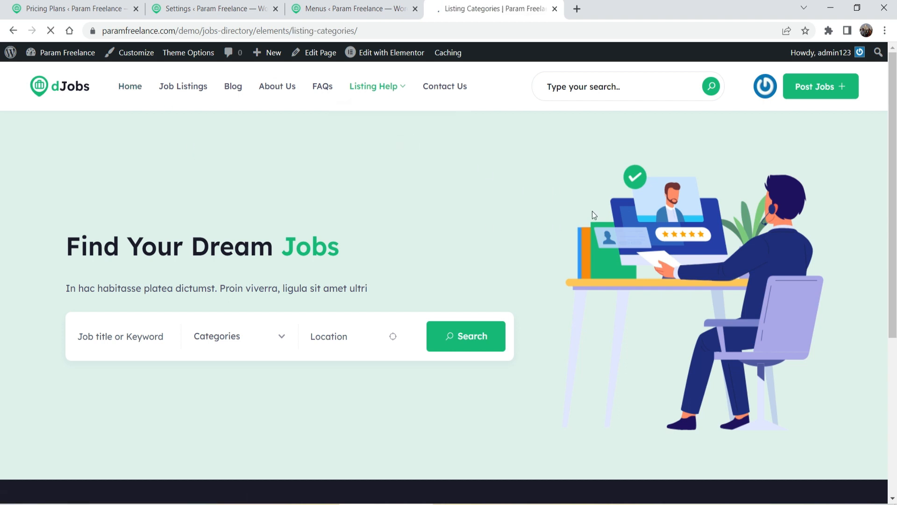
scroll(40, 218, "down", 5)
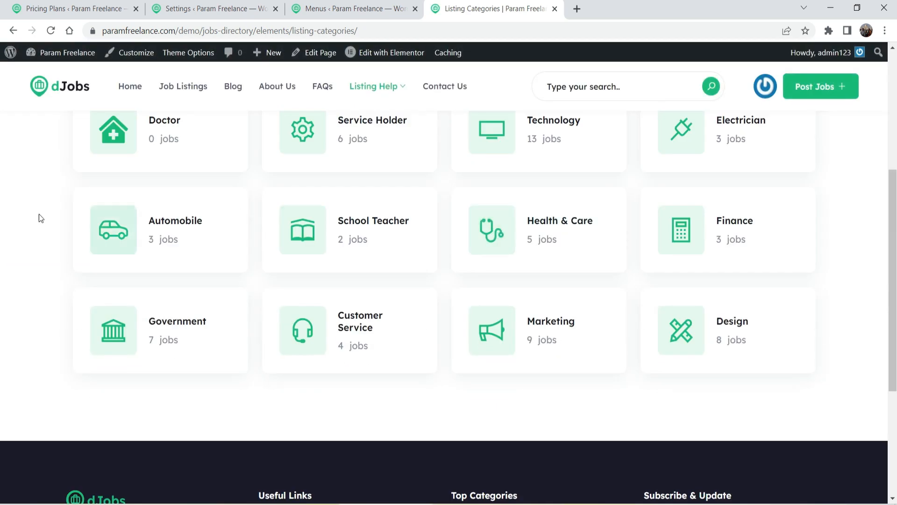
scroll(426, 320, "up", 5)
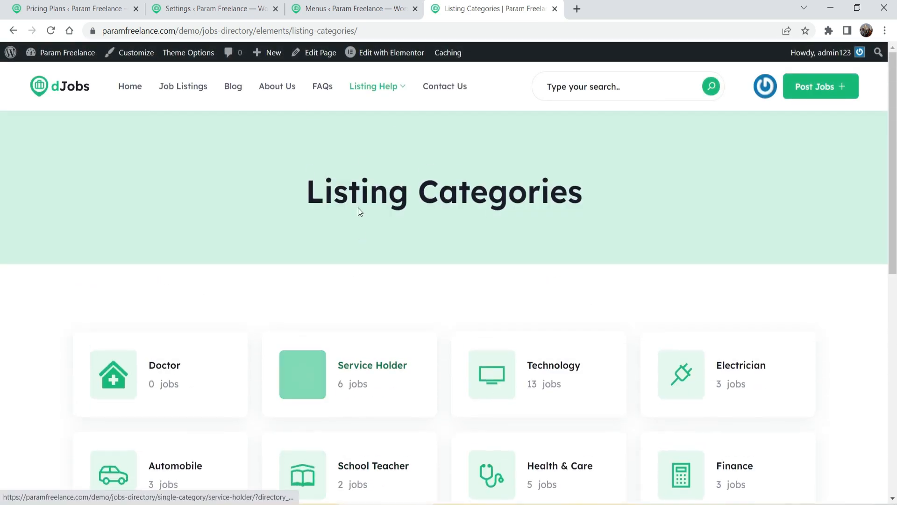
Visit the All Listings page under Listing Help, look over its job listings, and open the Blog page from the same group
mouse_move(395, 150)
left_click(385, 172)
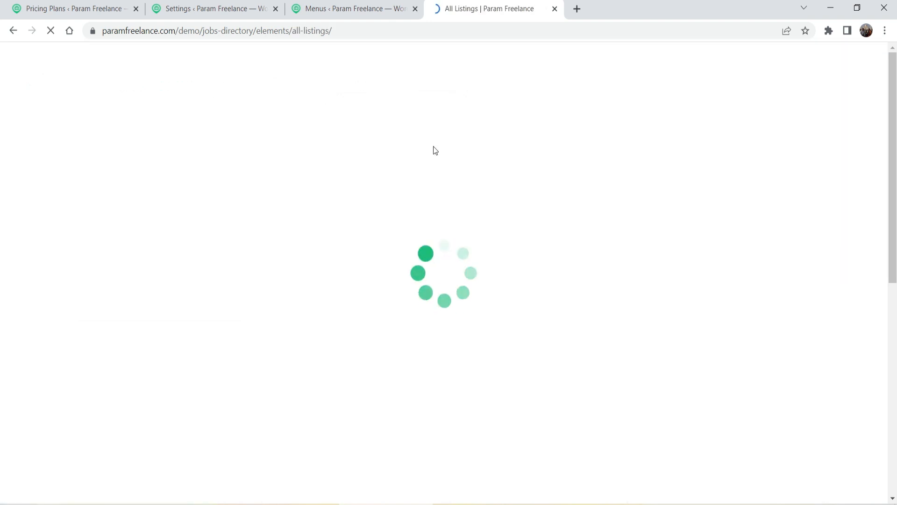
scroll(376, 174, "down", 9)
scroll(378, 178, "up", 9)
mouse_move(374, 89)
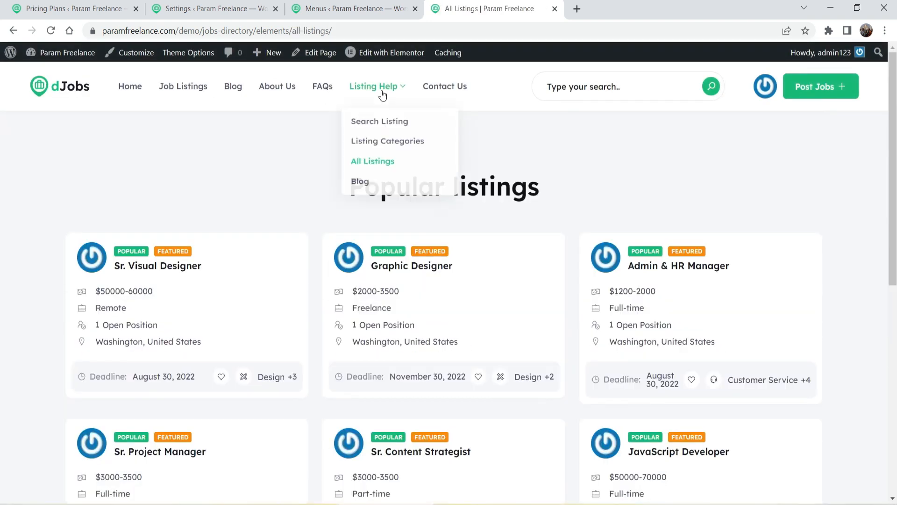
left_click(373, 188)
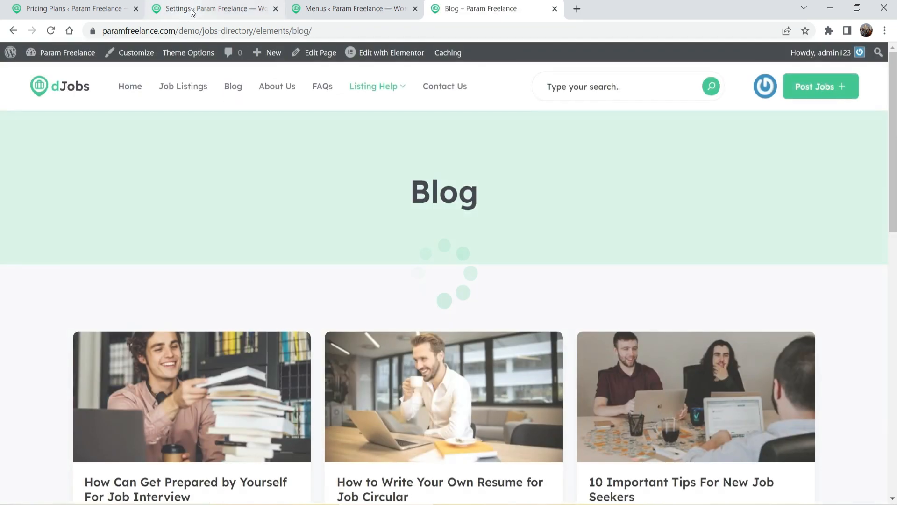
Remove the top-level Blog custom link from the Primary Menu and save the menu
left_click(192, 10)
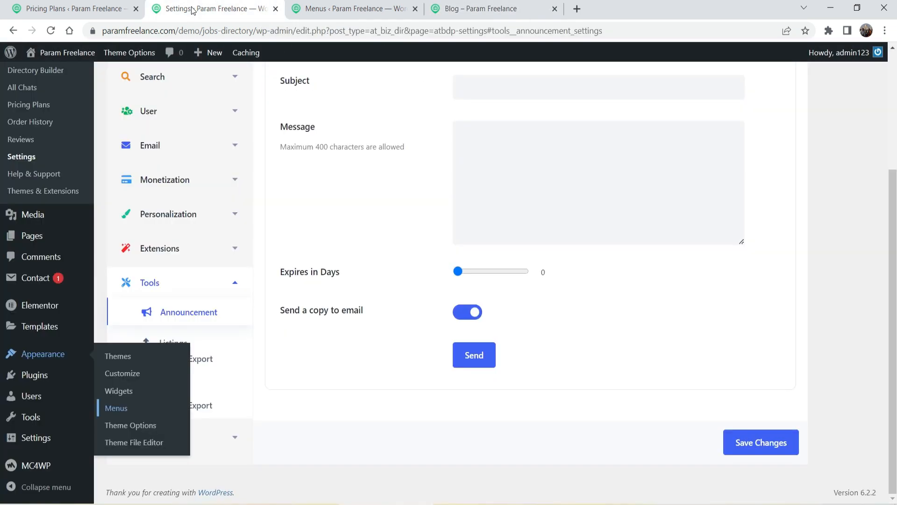
left_click(337, 10)
scroll(628, 294, "down", 4)
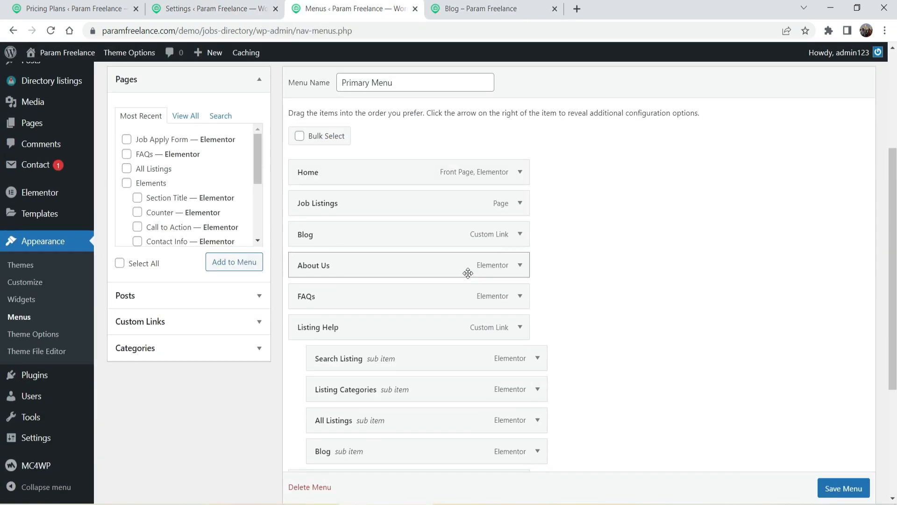
left_click(520, 234)
left_click(309, 357)
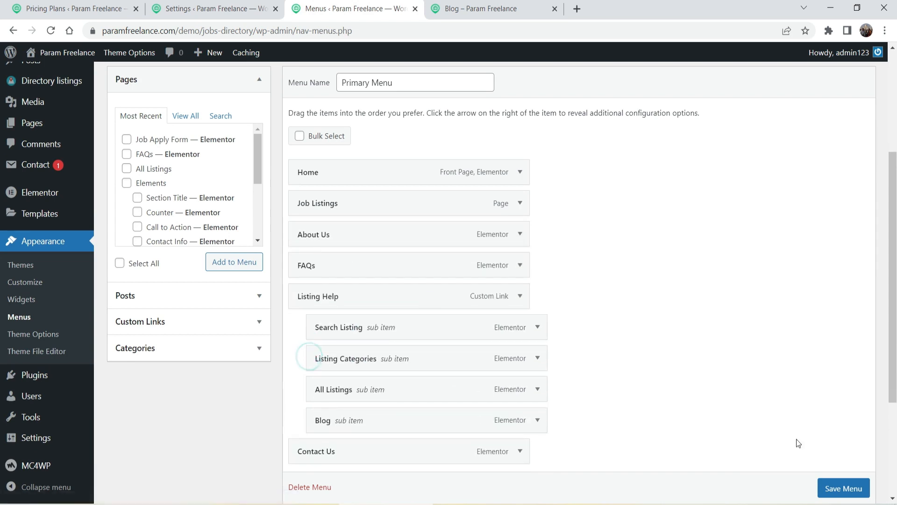
scroll(776, 373, "down", 3)
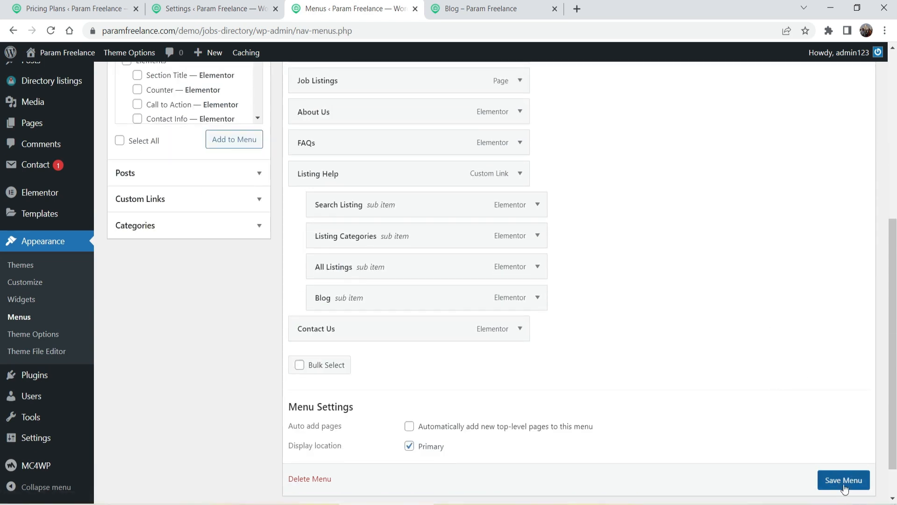
scroll(841, 486, "down", 1)
left_click(843, 451)
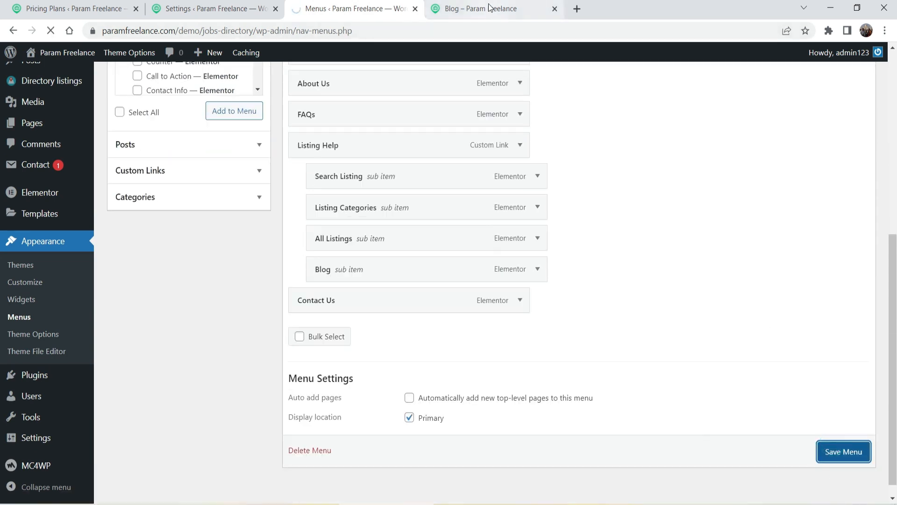
Visit the live site's Contact Us page and look over its contact info, message form and footer
left_click(486, 9)
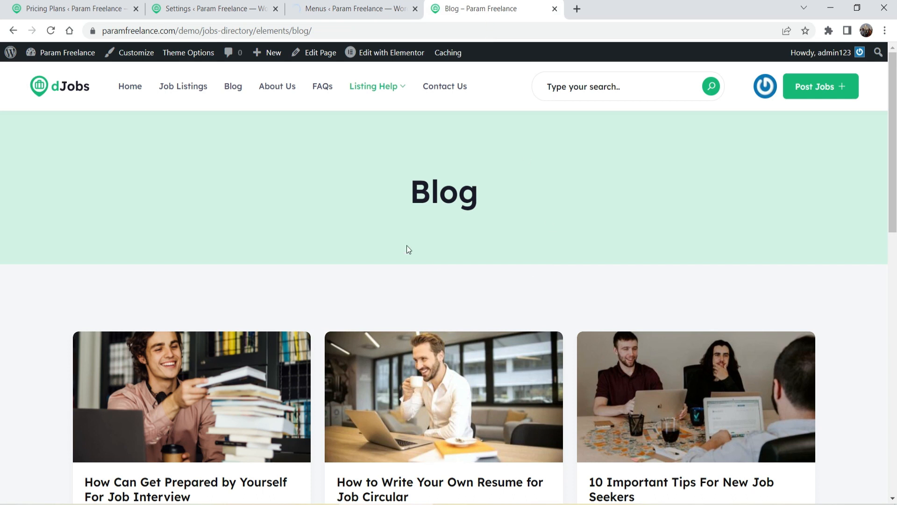
left_click(444, 88)
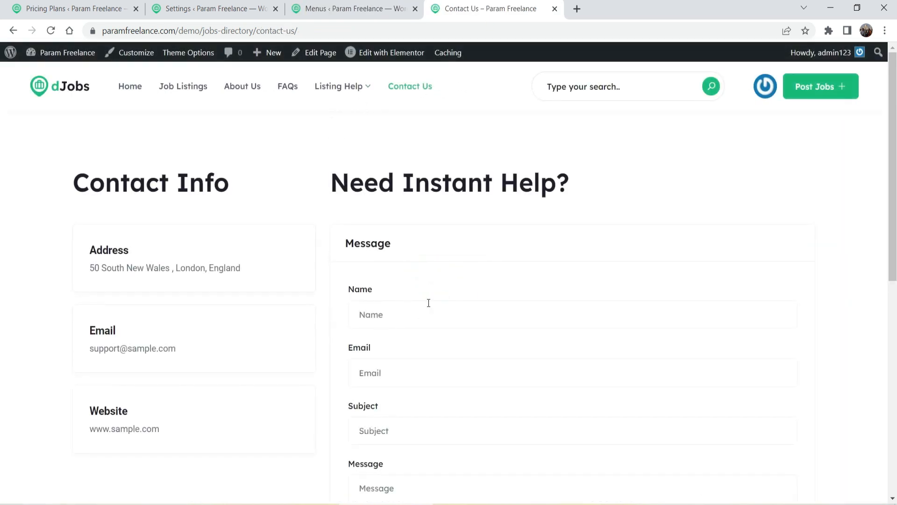
scroll(430, 282, "down", 1)
scroll(416, 276, "up", 1)
scroll(488, 259, "down", 5)
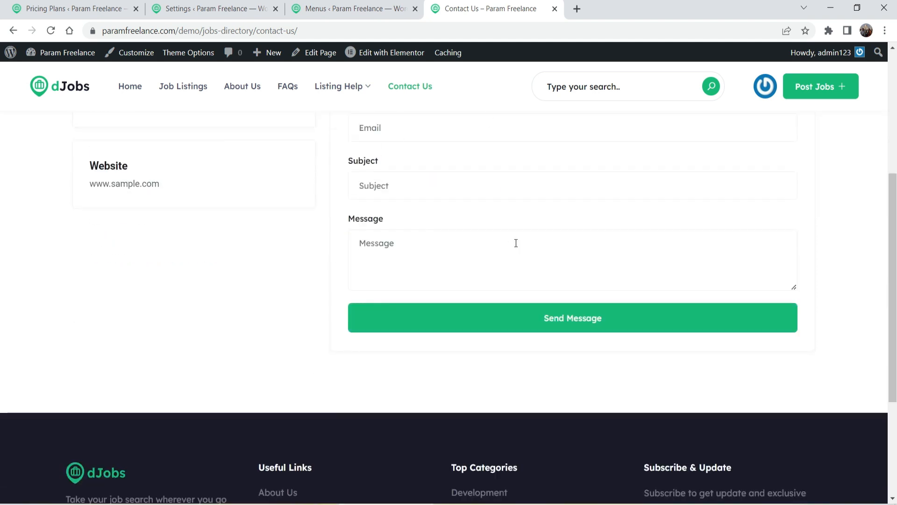
scroll(518, 252, "down", 4)
scroll(537, 261, "up", 9)
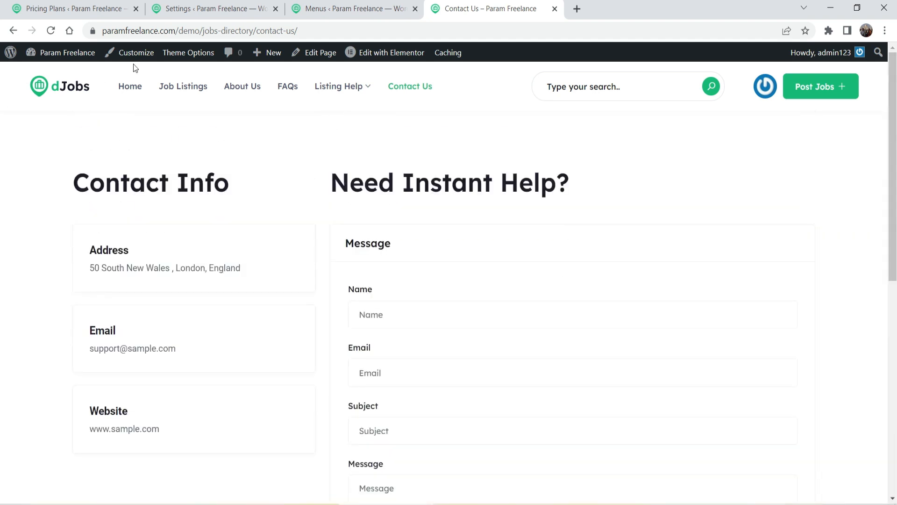
Open the dJobs theme options and examine the Header settings
left_click(199, 9)
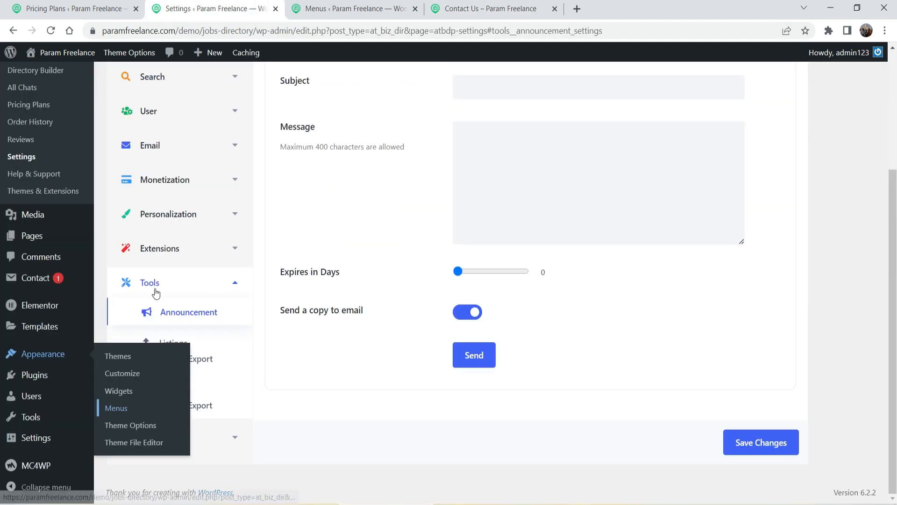
left_click(146, 425)
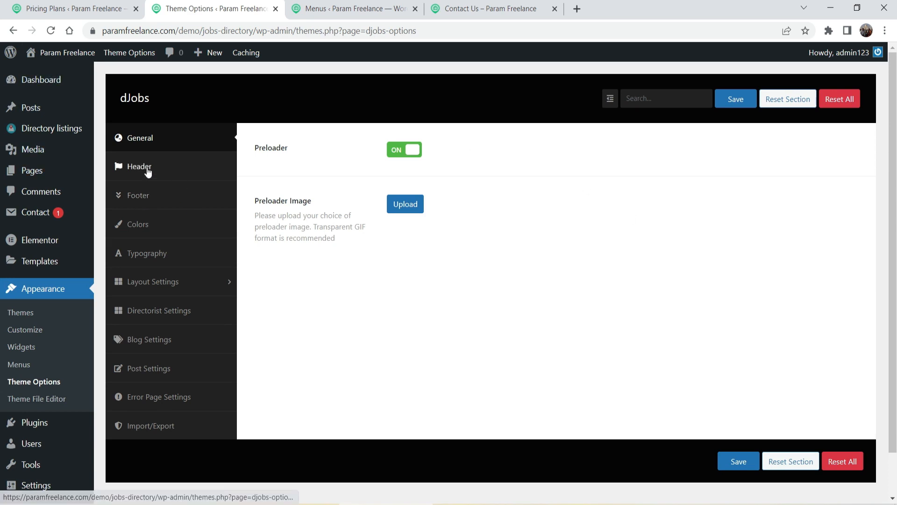
left_click(148, 171)
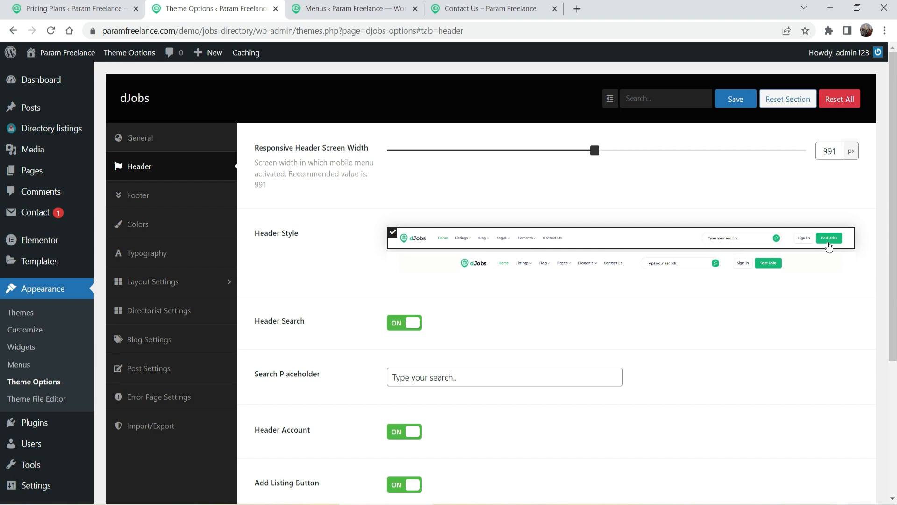
scroll(682, 290, "down", 3)
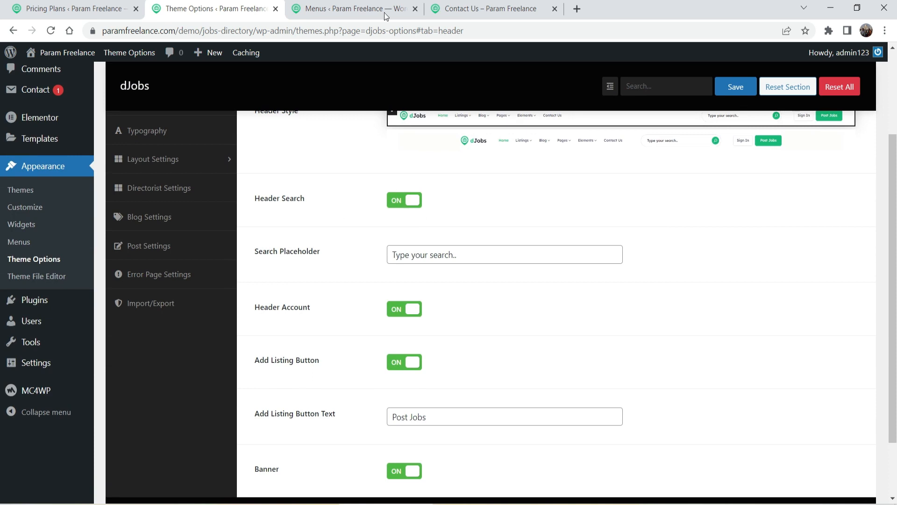
Compare the header search, search placeholder and header account options with the header on the live Contact Us page
left_click(470, 8)
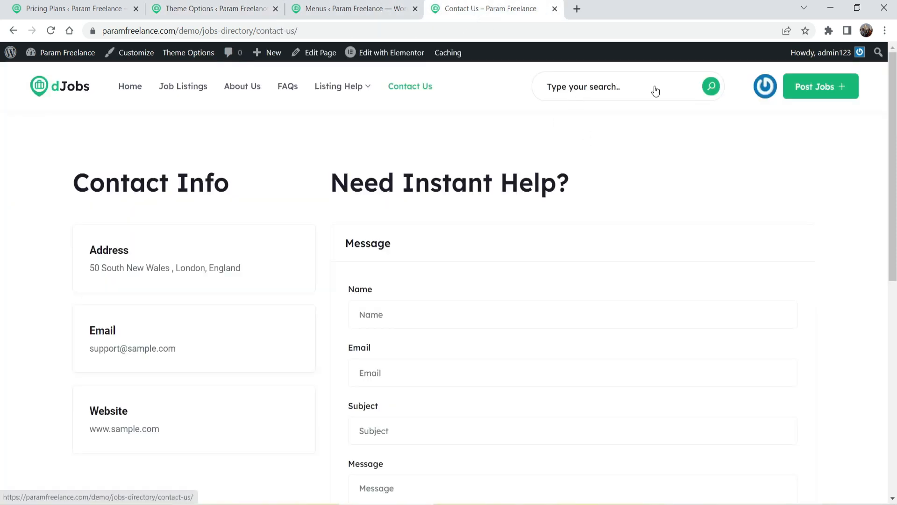
left_click(212, 9)
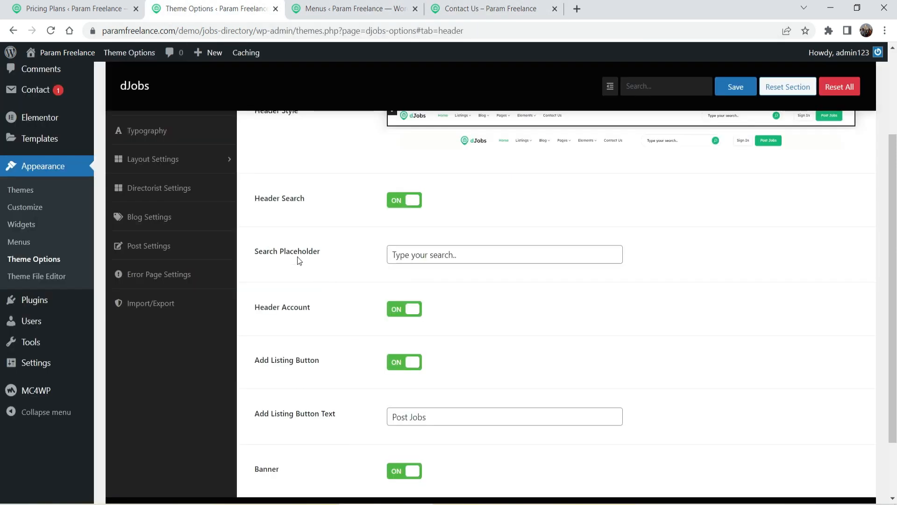
left_click(486, 8)
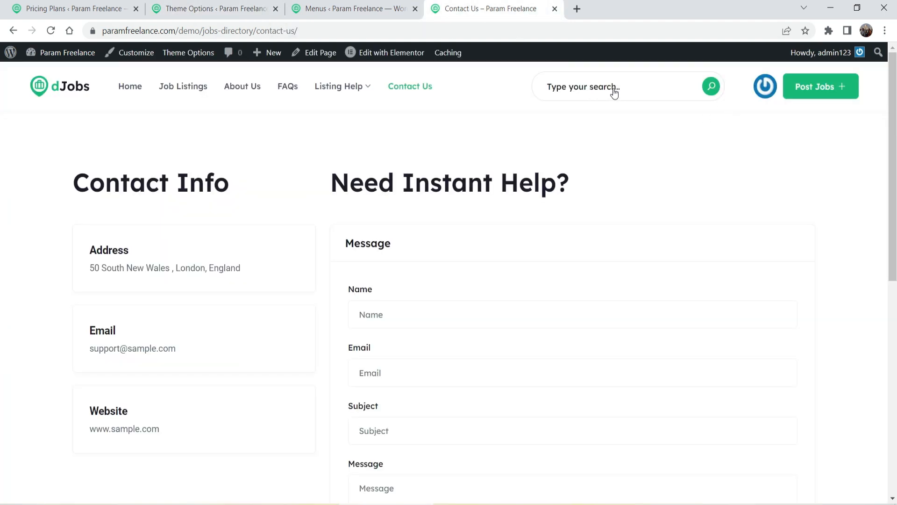
left_click(192, 9)
scroll(281, 280, "down", 1)
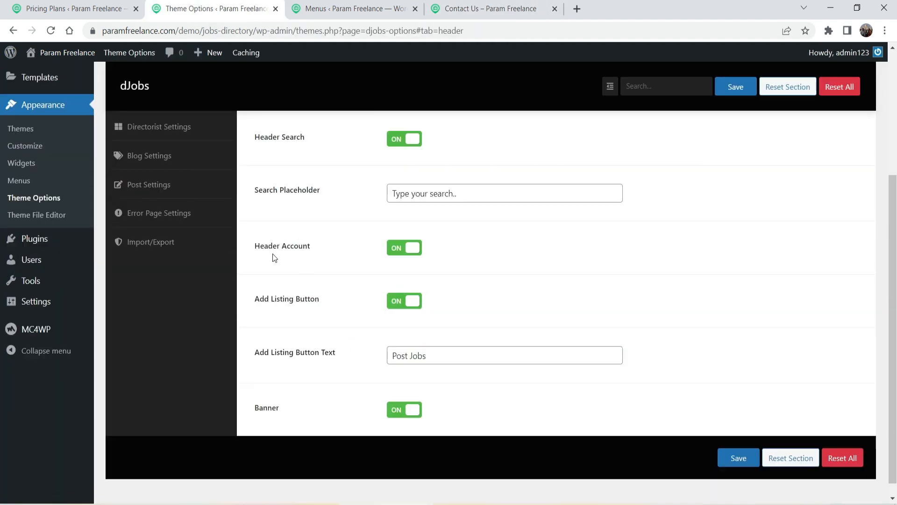
left_click(476, 13)
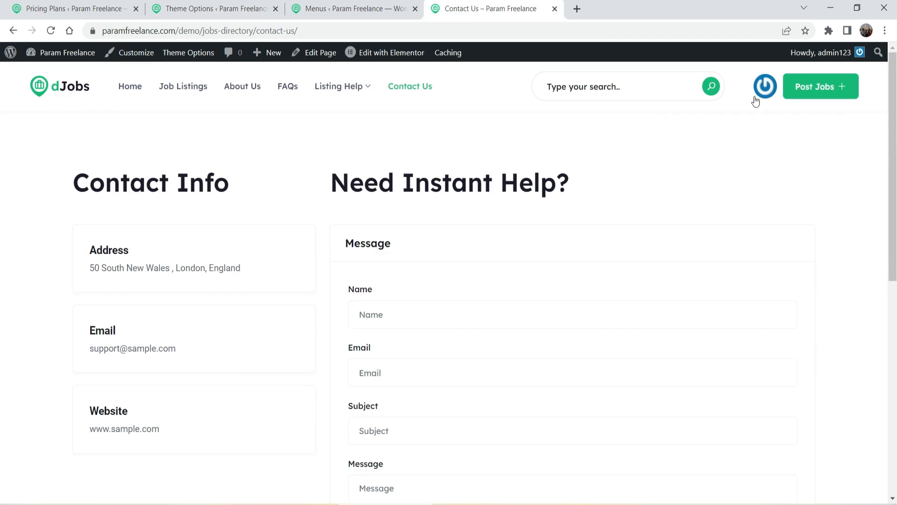
left_click(237, 6)
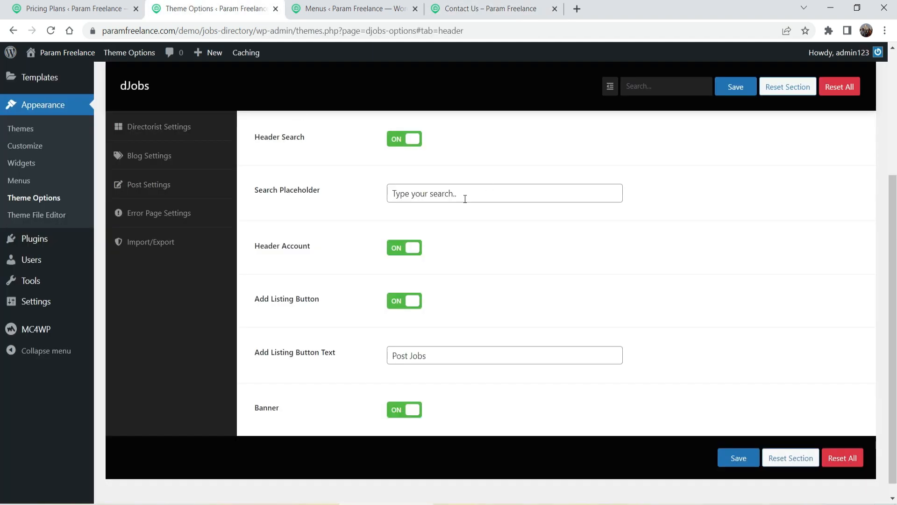
Compare the Add Listing Button and Add Listing Button Text options with the Post Jobs button on the live site
scroll(496, 241, "down", 1)
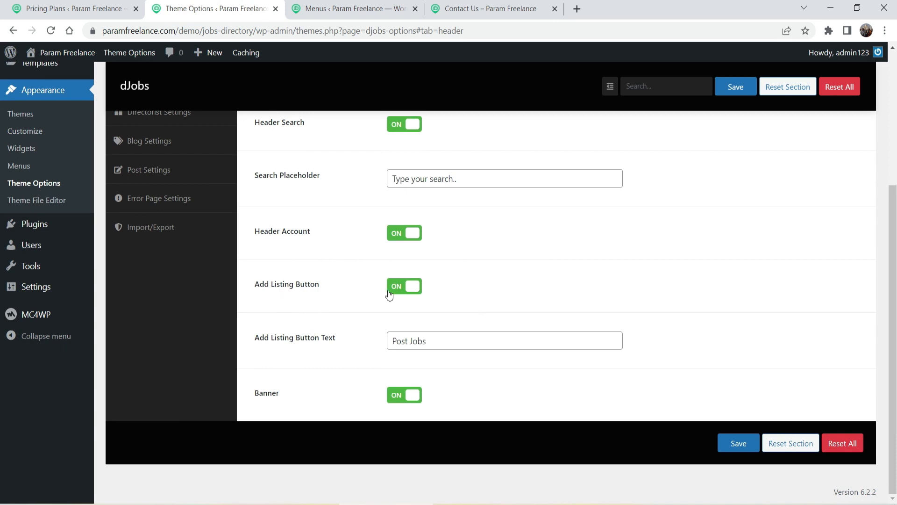
left_click(425, 10)
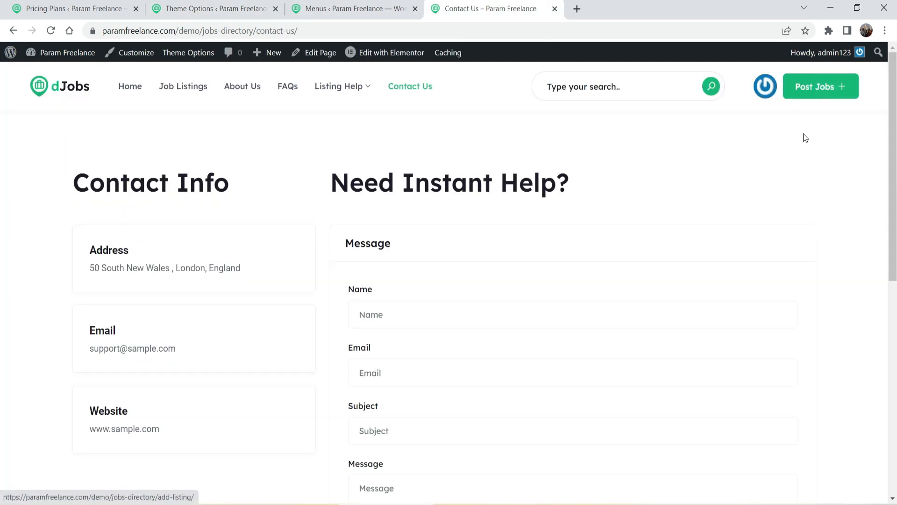
left_click(210, 14)
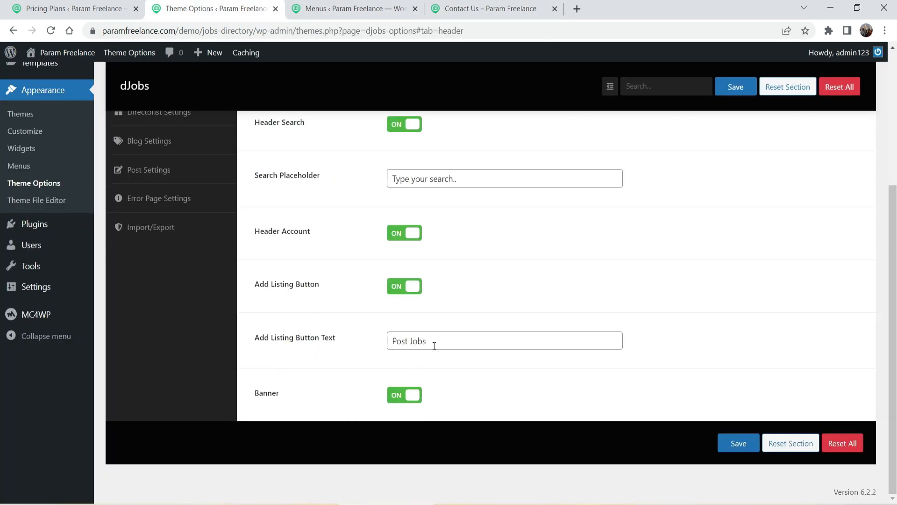
left_click_drag(461, 341, 334, 335)
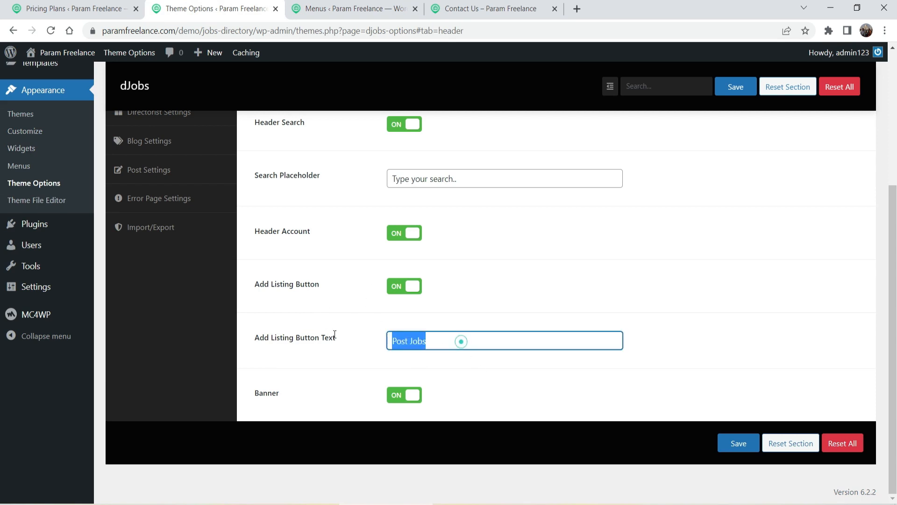
left_click(473, 6)
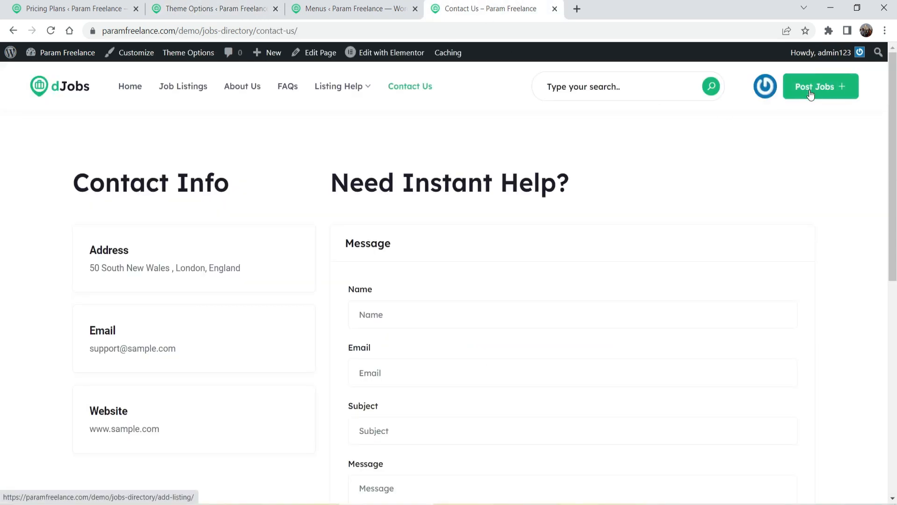
left_click(215, 9)
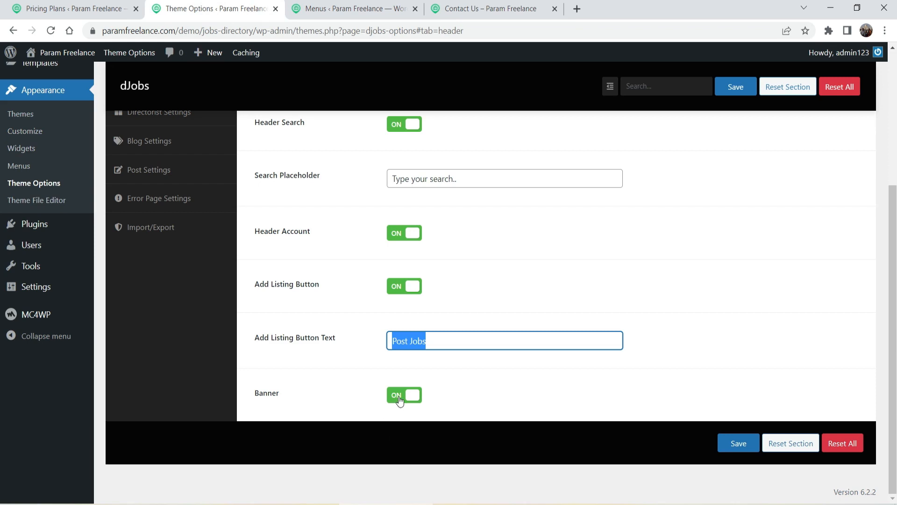
Review the whole set of header options, from the header style choices to the banner switch
scroll(598, 276, "up", 5)
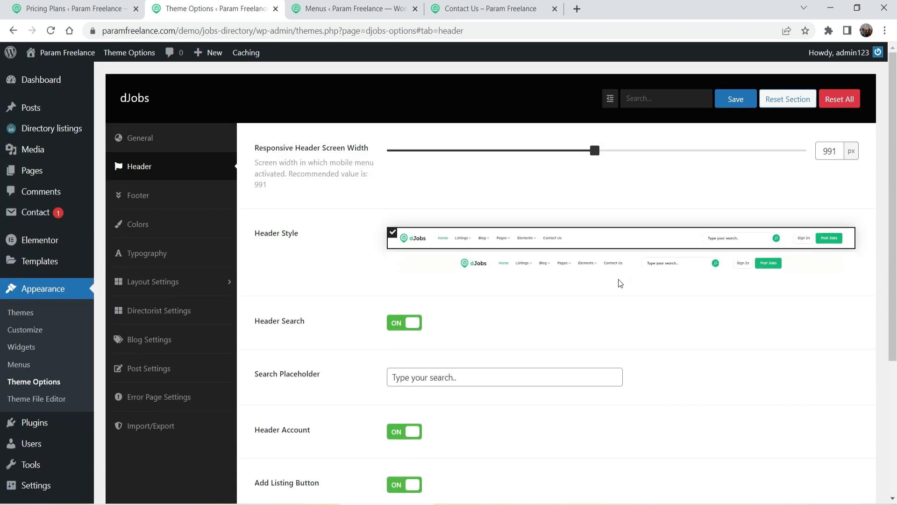
scroll(614, 274, "down", 5)
scroll(610, 268, "up", 4)
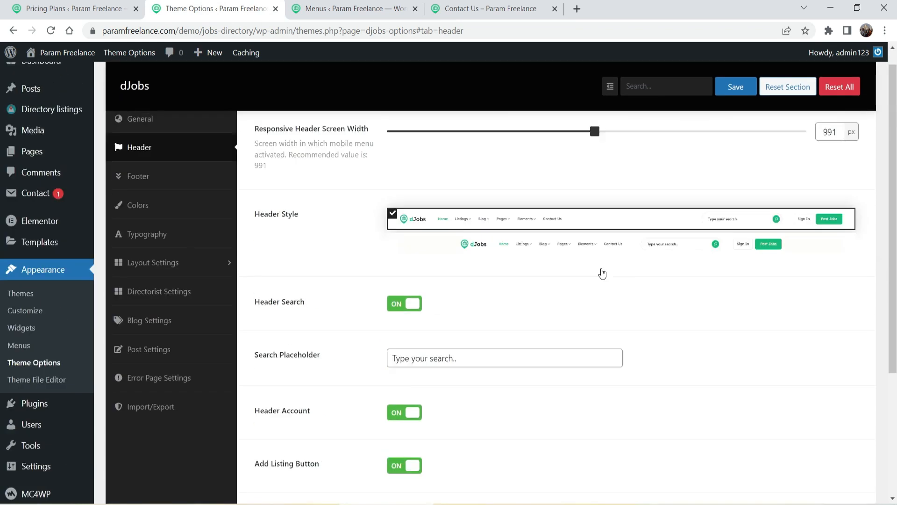
scroll(602, 273, "up", 1)
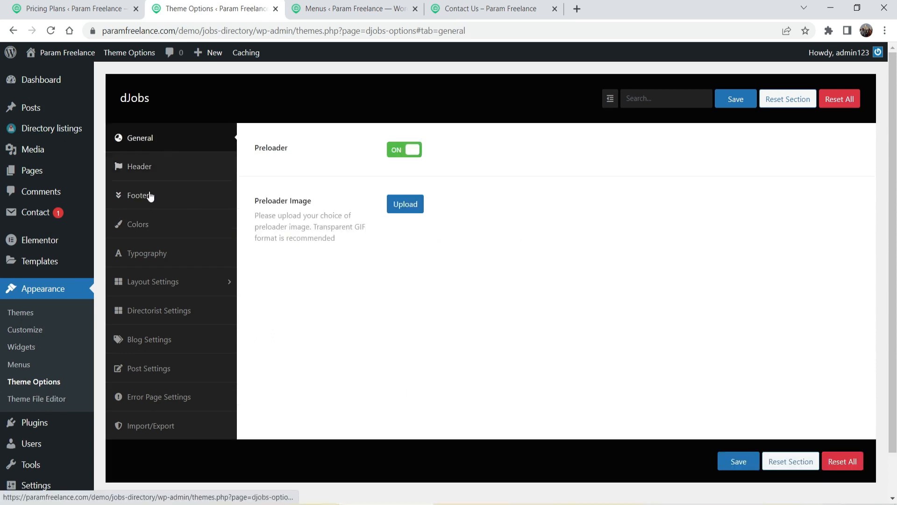
Open the Footer theme options and compare the footer area, copyright area and copyright text settings with the live site's footer
left_click(148, 194)
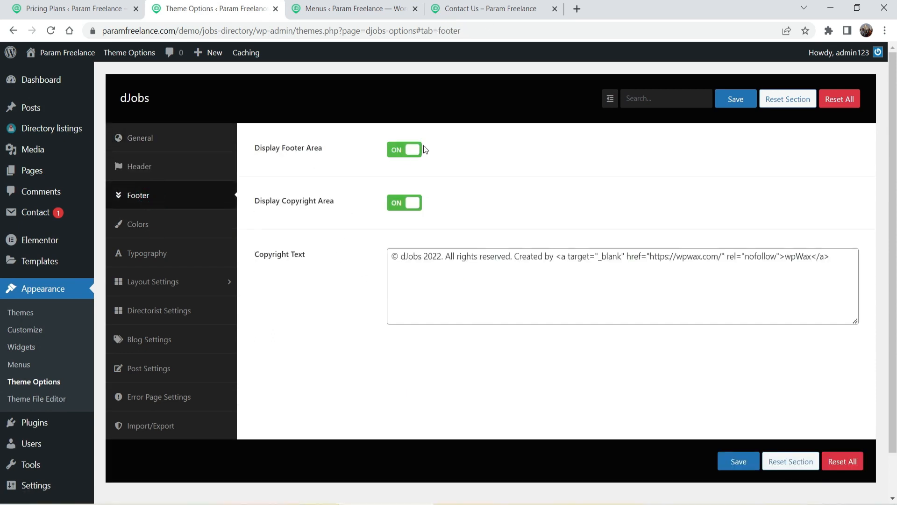
left_click(496, 9)
scroll(882, 90, "down", 10)
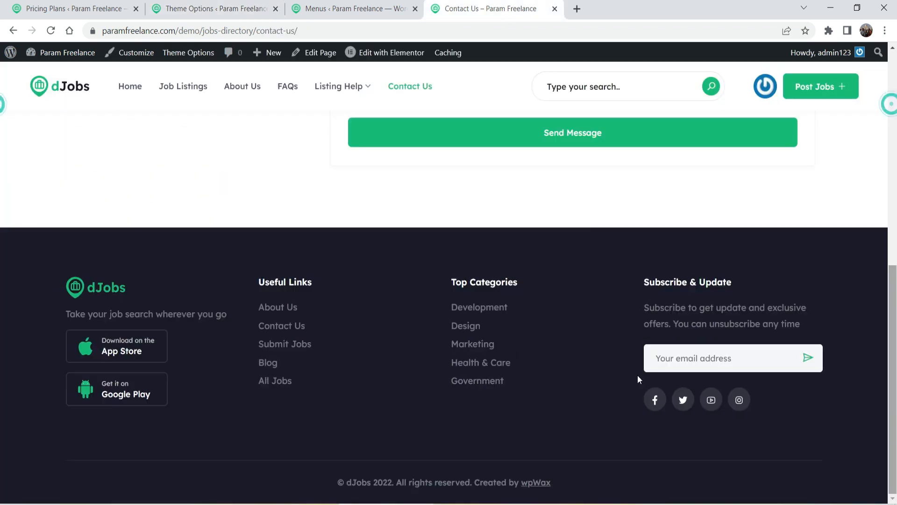
left_click(196, 9)
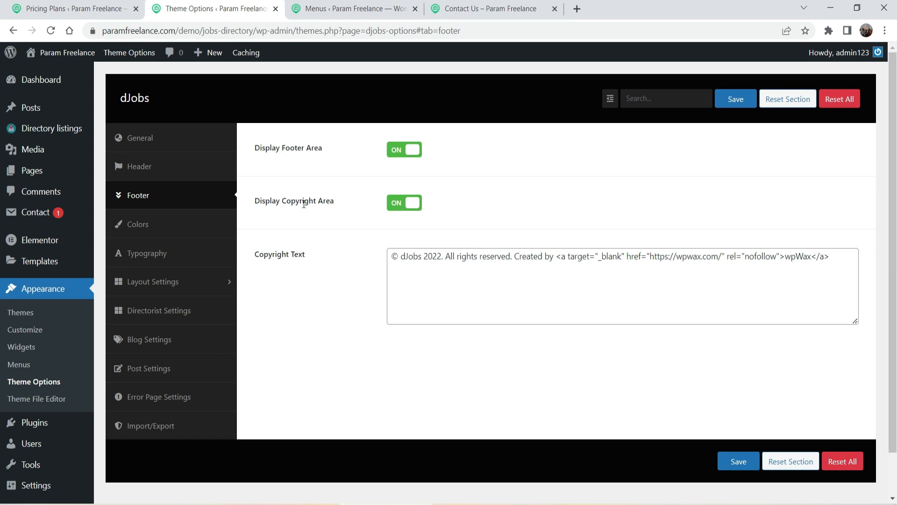
left_click(488, 8)
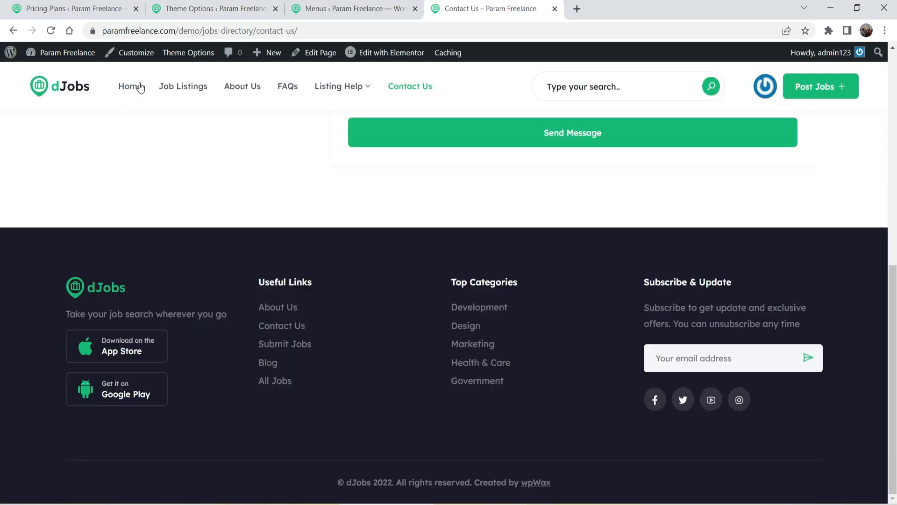
Shorten the footer Copyright Text to "© All rights reserved." and save the theme options
left_click(215, 8)
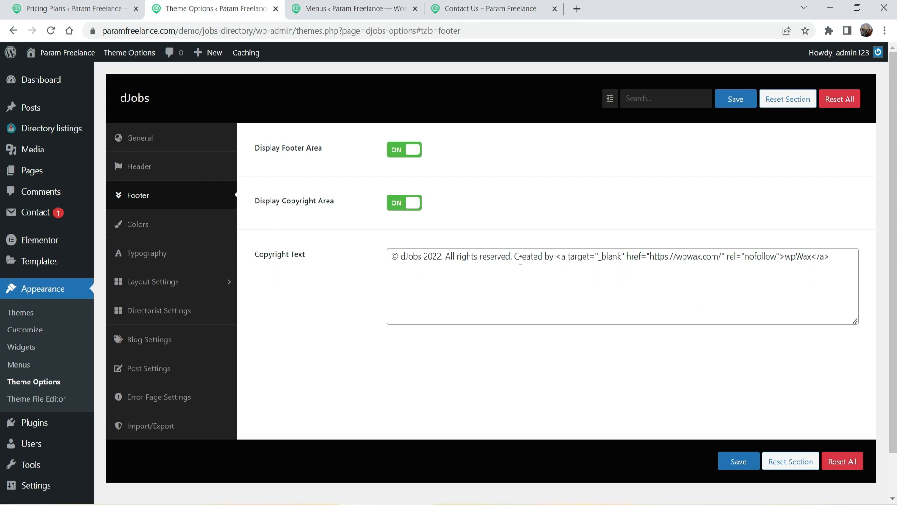
left_click_drag(513, 256, 870, 260)
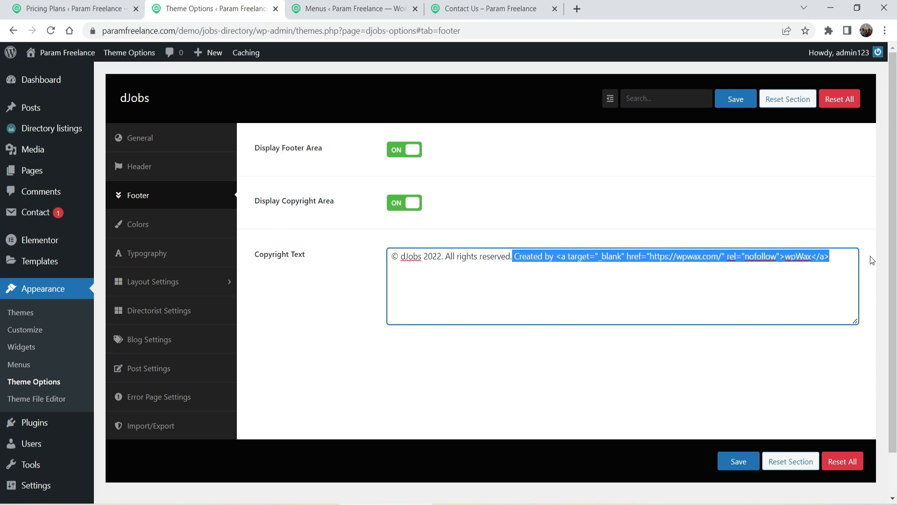
key("BackSpace")
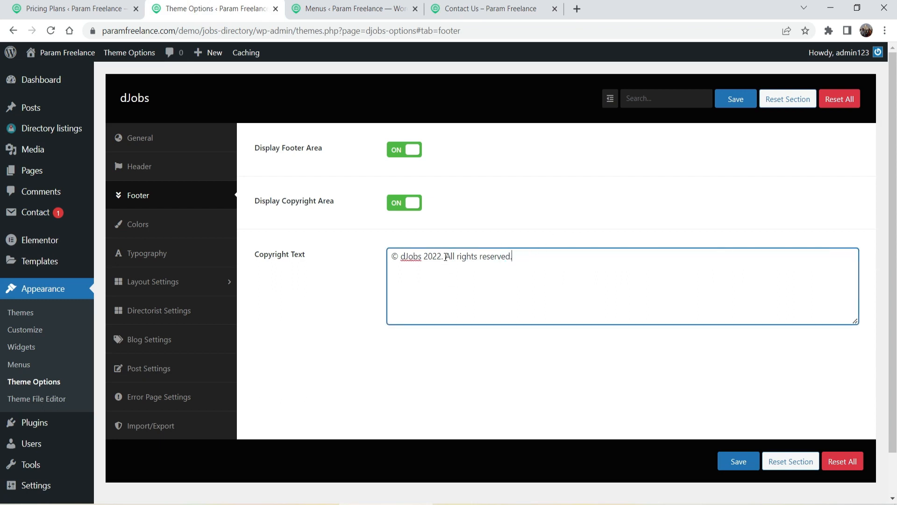
left_click_drag(444, 256, 402, 257)
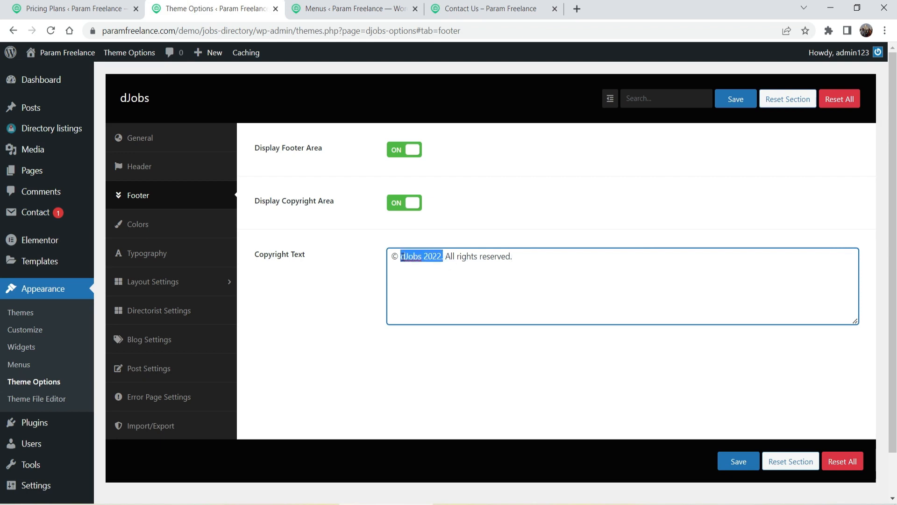
key("BackSpace")
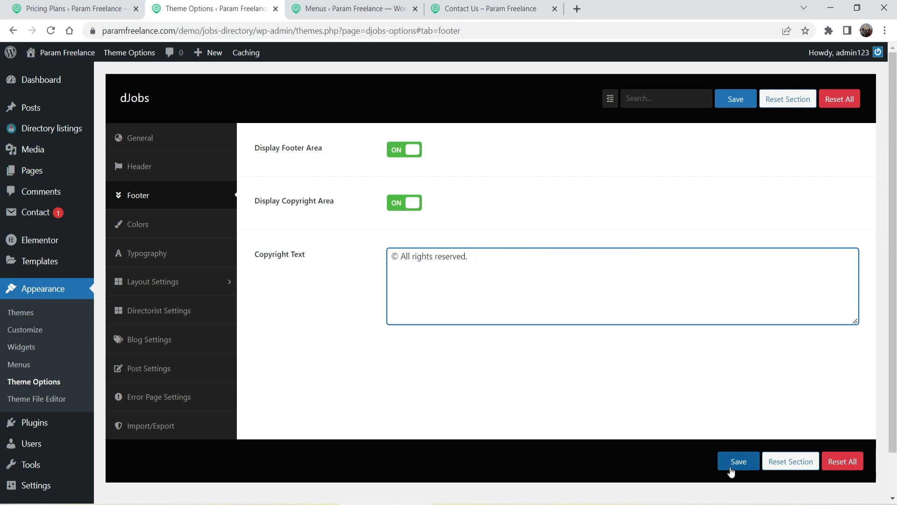
left_click(733, 462)
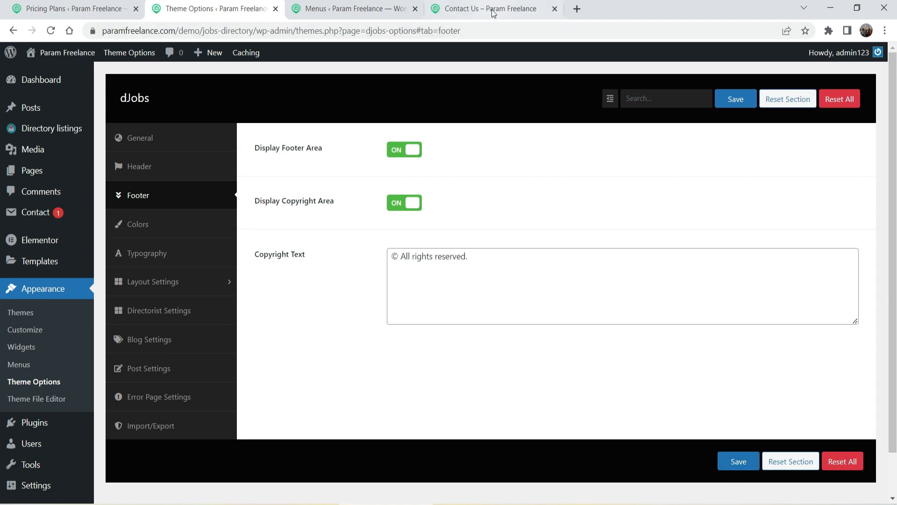
Reload the live Contact Us page and check the copyright line in its footer
left_click(490, 9)
left_click(51, 31)
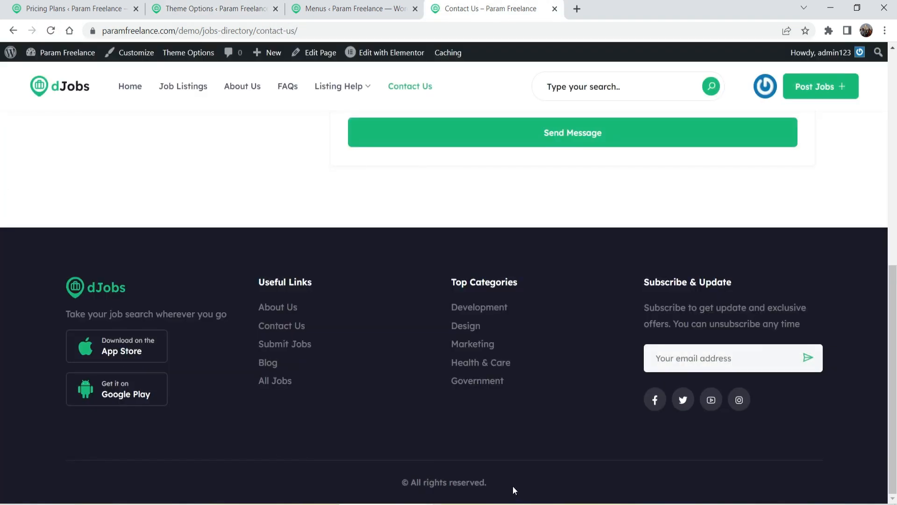
triple_click(513, 487)
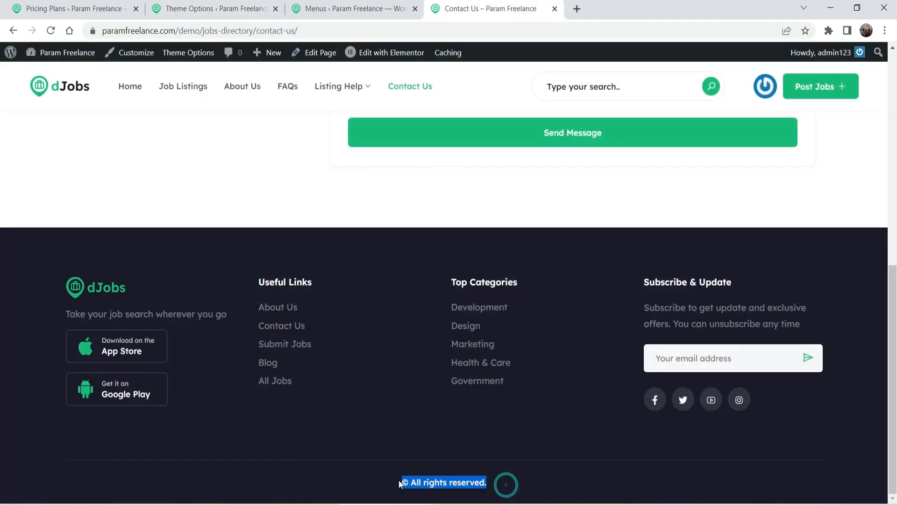
Open the Colors theme options and compare the sitewide primary color with the live Contact Us page
left_click(217, 8)
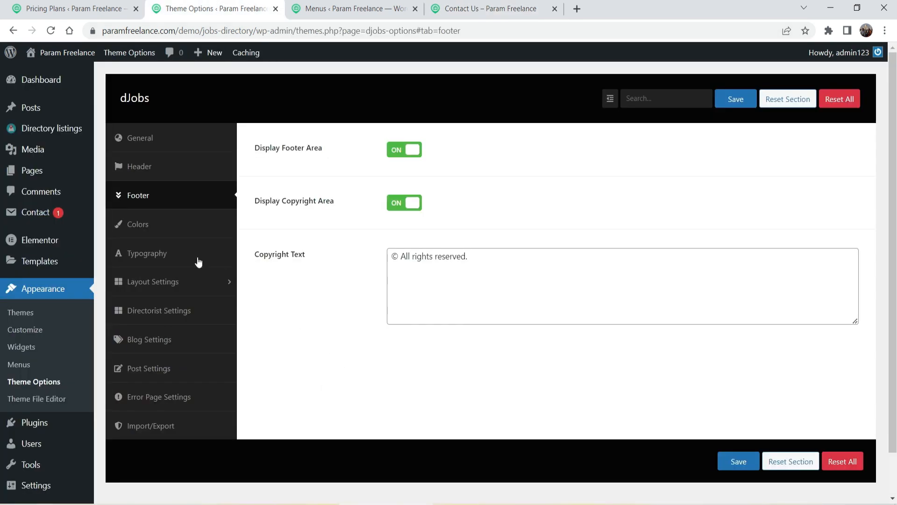
left_click(152, 224)
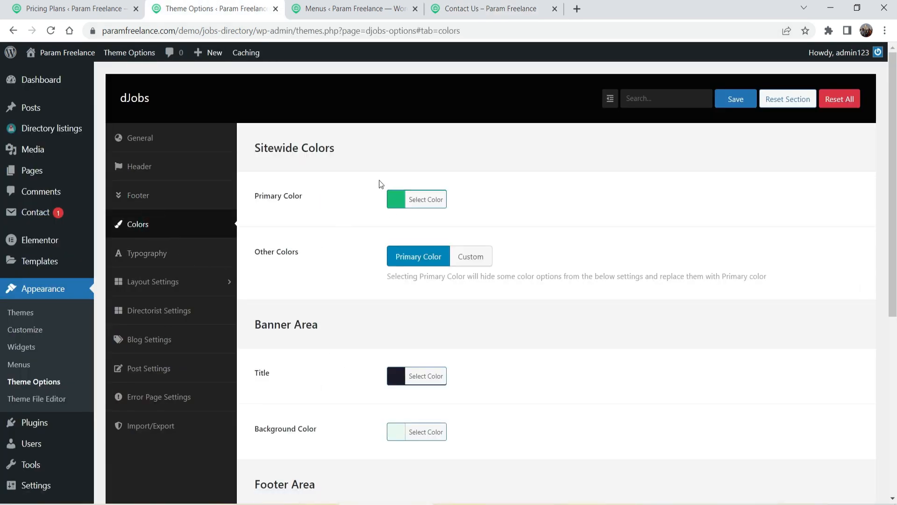
left_click(495, 8)
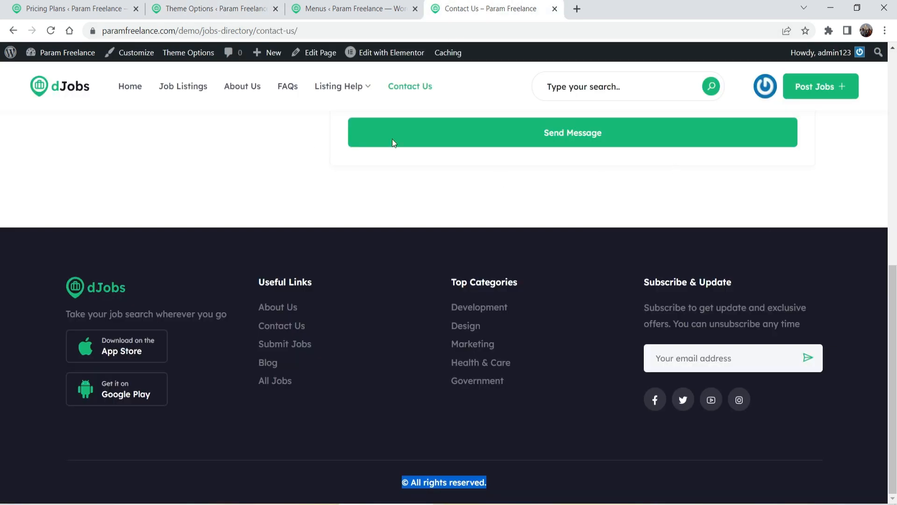
left_click(217, 8)
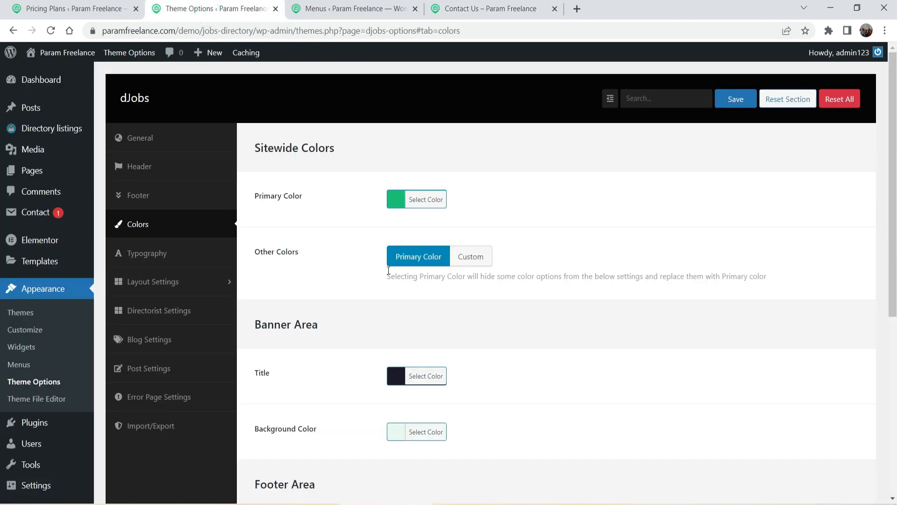
Review the Banner Area and Footer Area color options, comparing the footer background, divider, title and text colors with the live footer
scroll(648, 296, "down", 3)
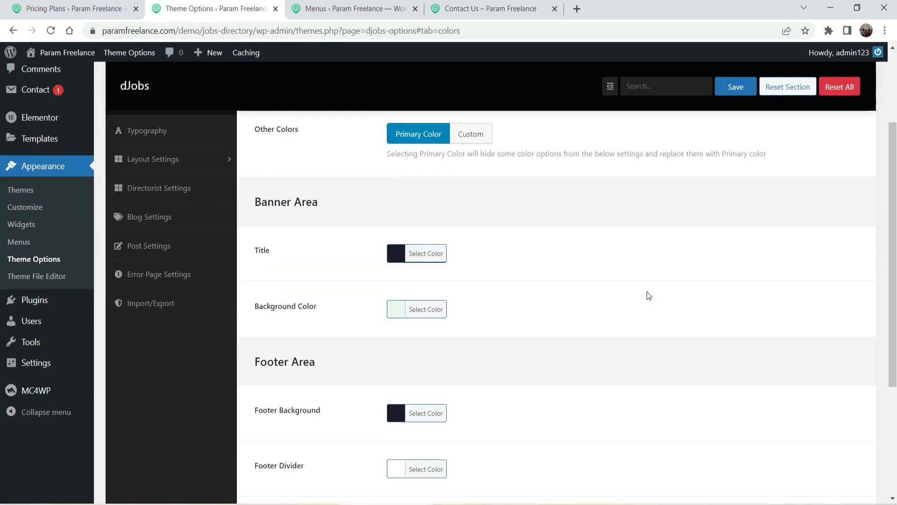
scroll(480, 293, "down", 3)
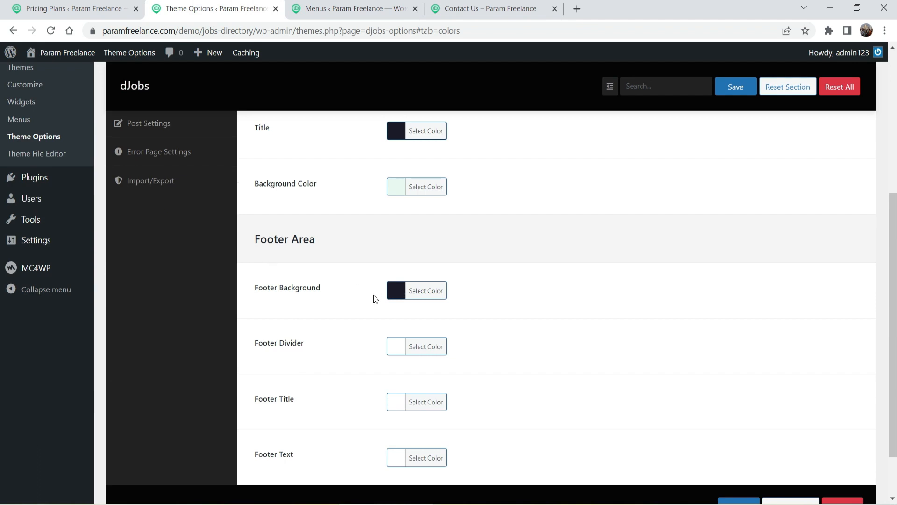
scroll(373, 294, "down", 2)
left_click(489, 9)
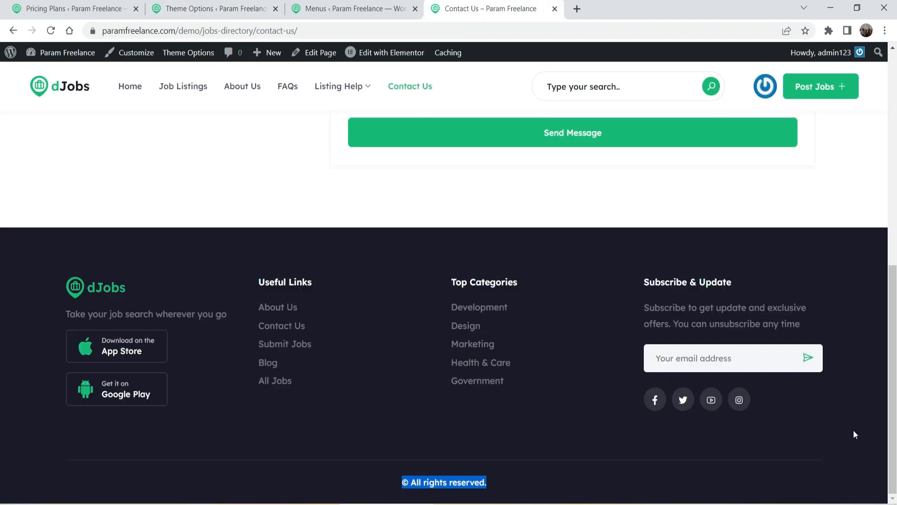
left_click(545, 485)
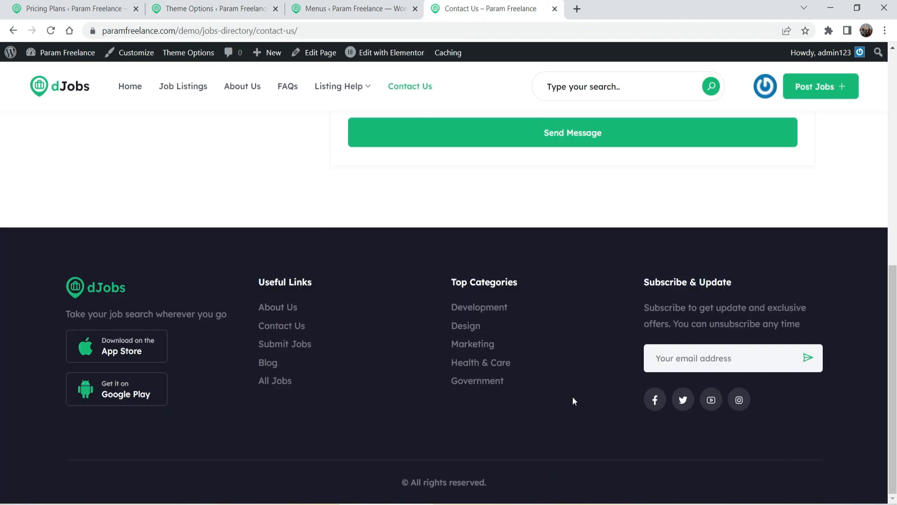
left_click(213, 12)
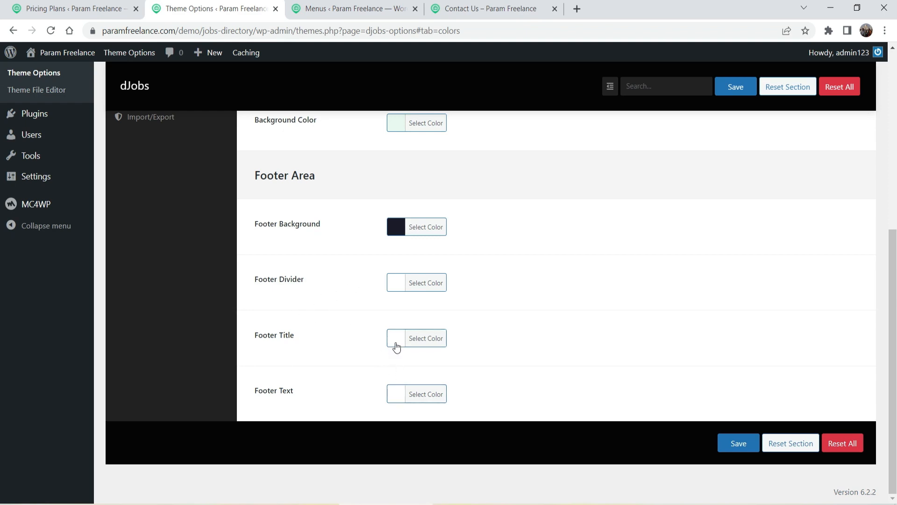
scroll(294, 280, "up", 5)
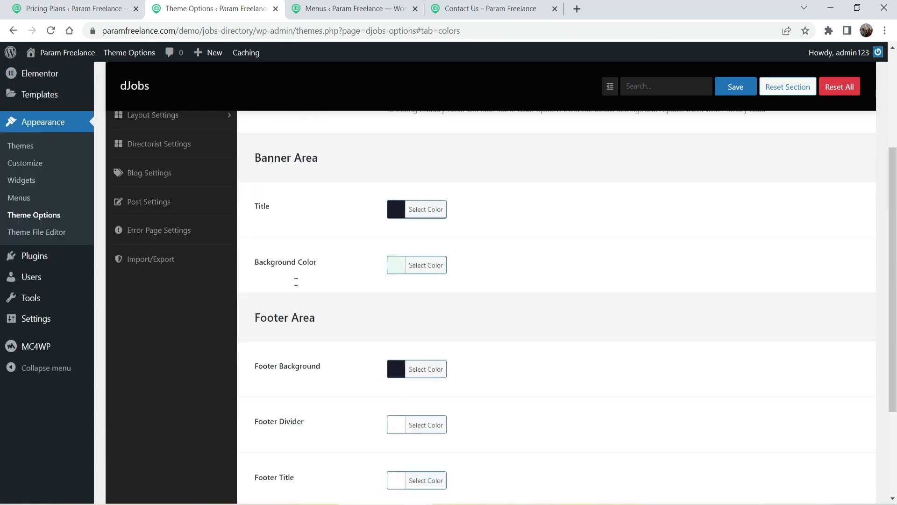
Review the Typography options for the body, the h1 to h6 headings, and the main menu and submenu fonts
left_click(139, 188)
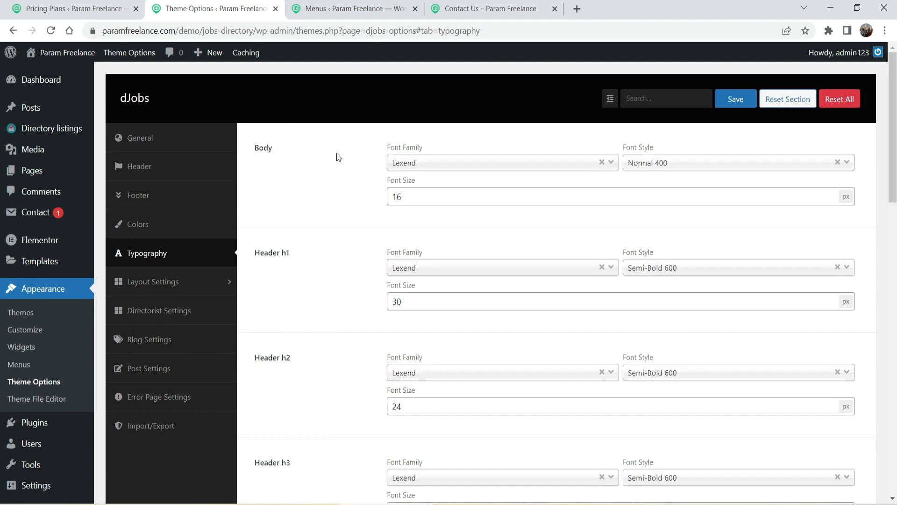
scroll(311, 260, "down", 7)
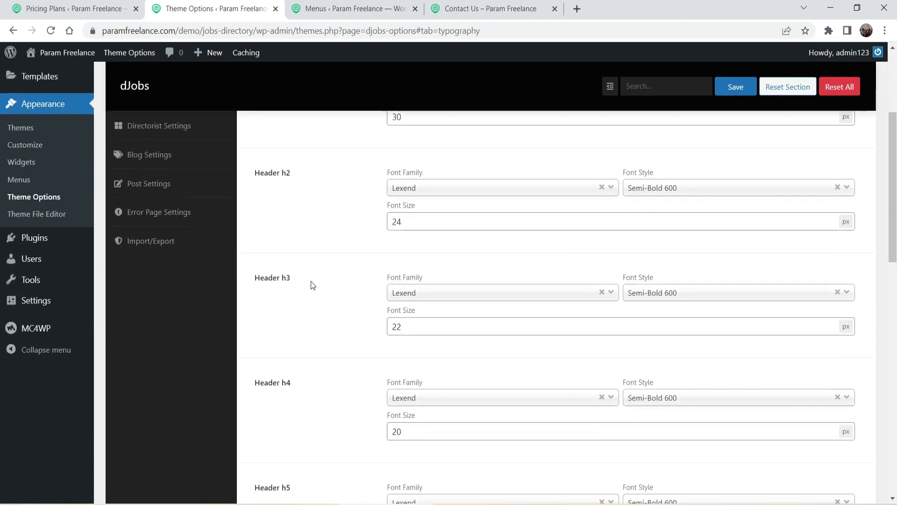
scroll(311, 284, "down", 8)
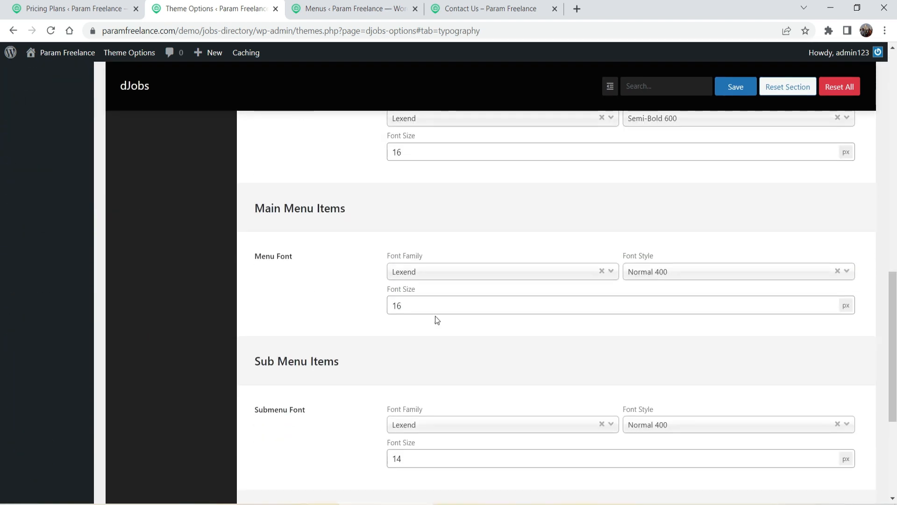
scroll(432, 301, "up", 3)
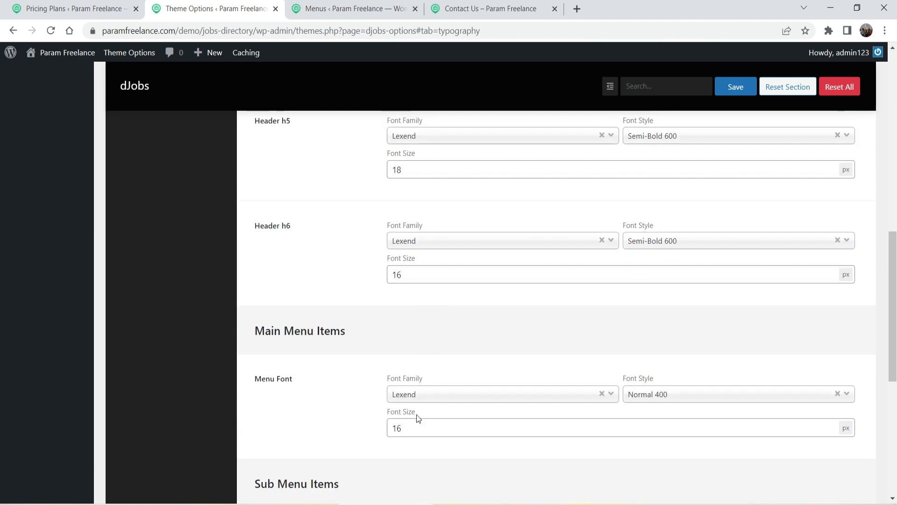
left_click(417, 398)
left_click(367, 348)
left_click(438, 242)
left_click(338, 270)
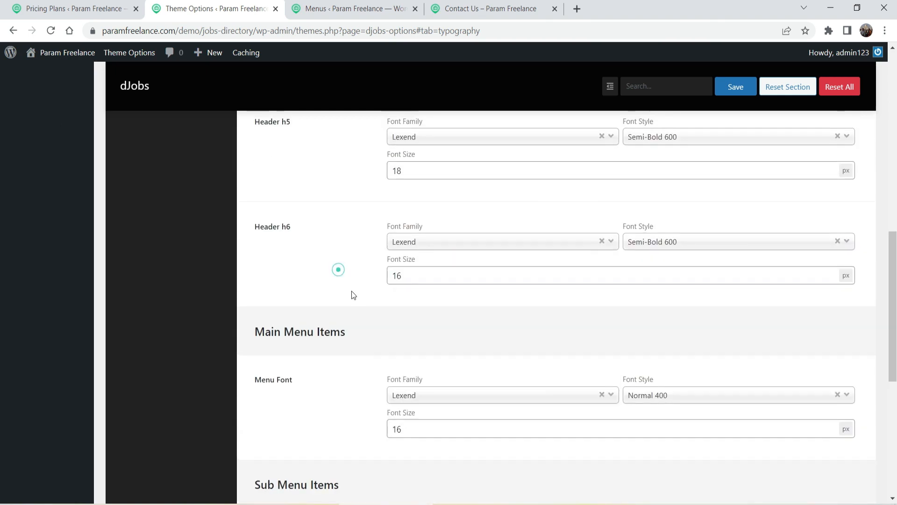
scroll(568, 271, "up", 12)
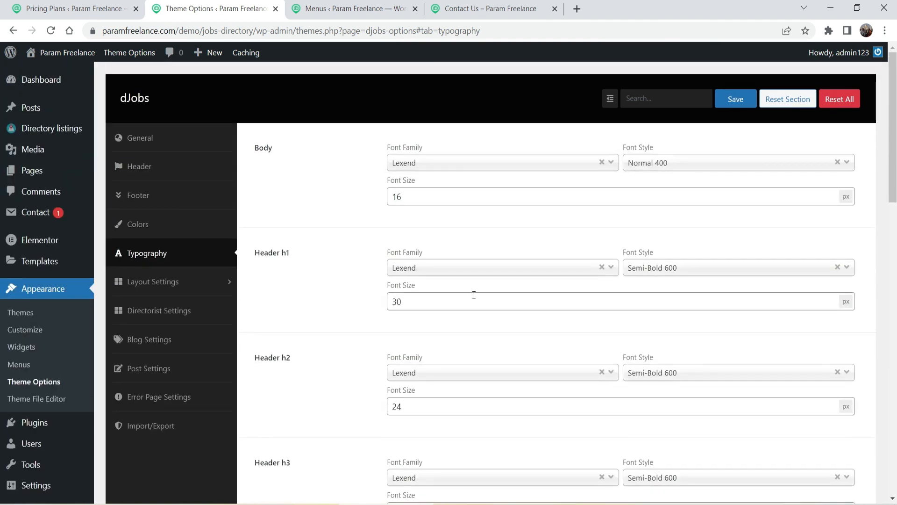
Go through the Layout Settings for Page, Blog / Archive, Post Single and Search Layout
left_click(150, 282)
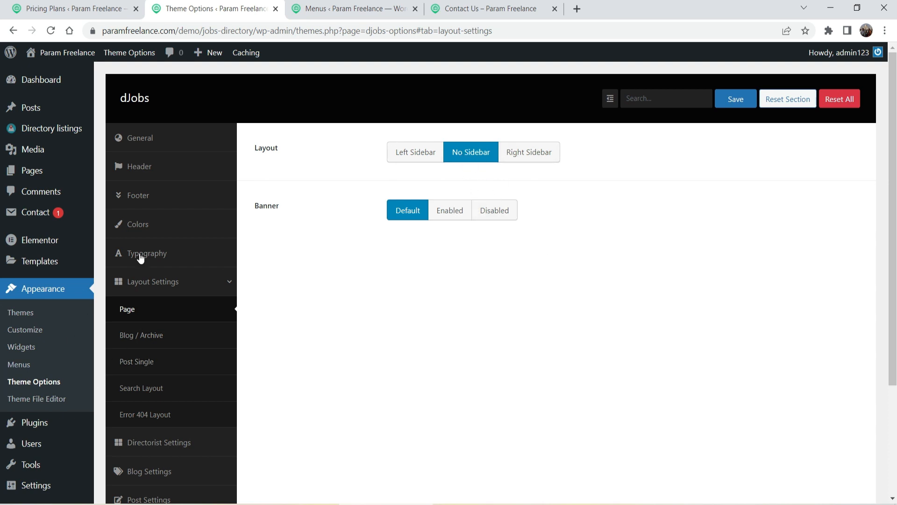
left_click(143, 335)
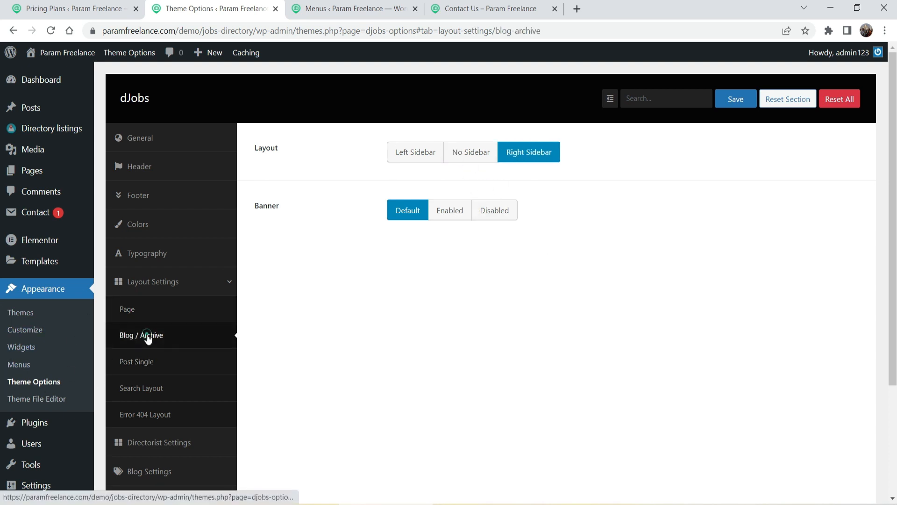
left_click(136, 361)
scroll(483, 213, "down", 3)
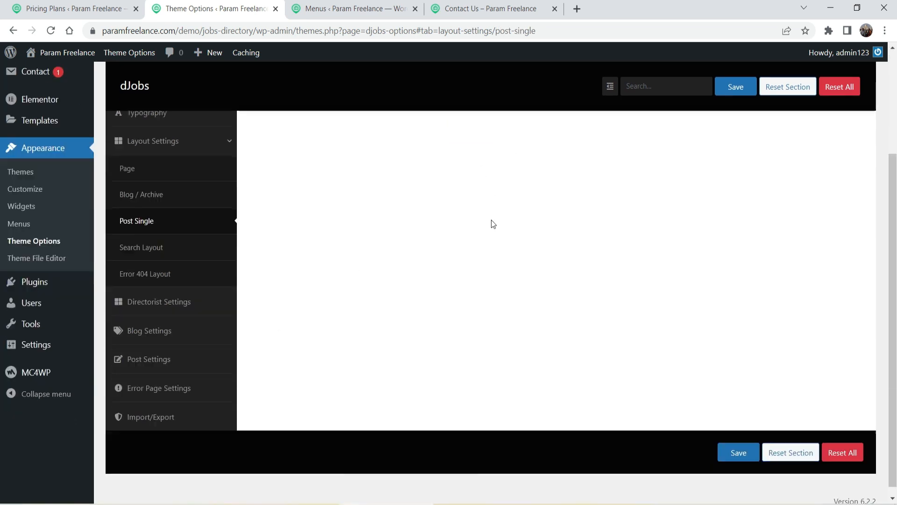
left_click(158, 237)
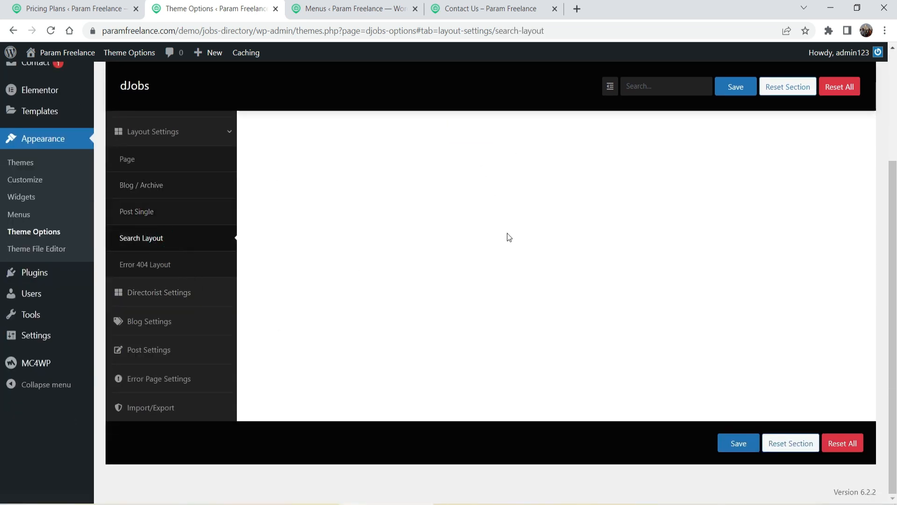
Look through the Directorist Settings, Blog Settings and Post Settings of the theme options
left_click(158, 293)
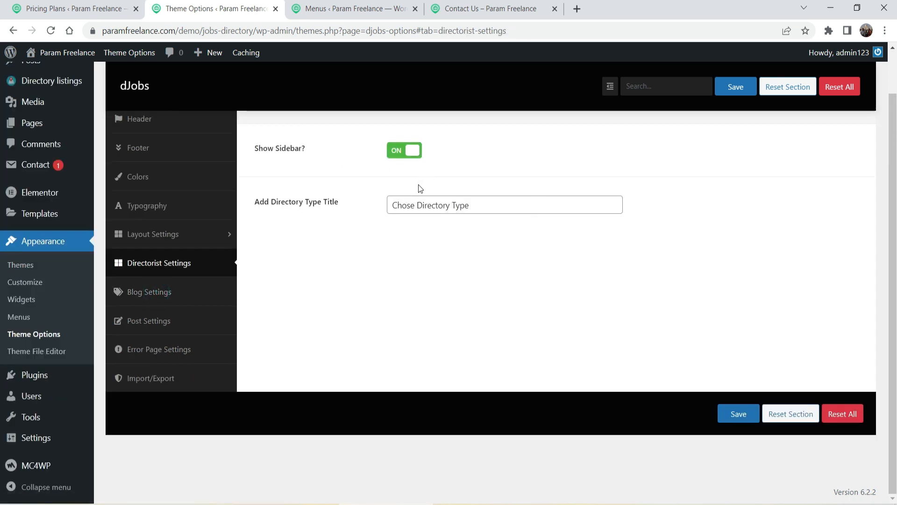
left_click(159, 298)
left_click(169, 320)
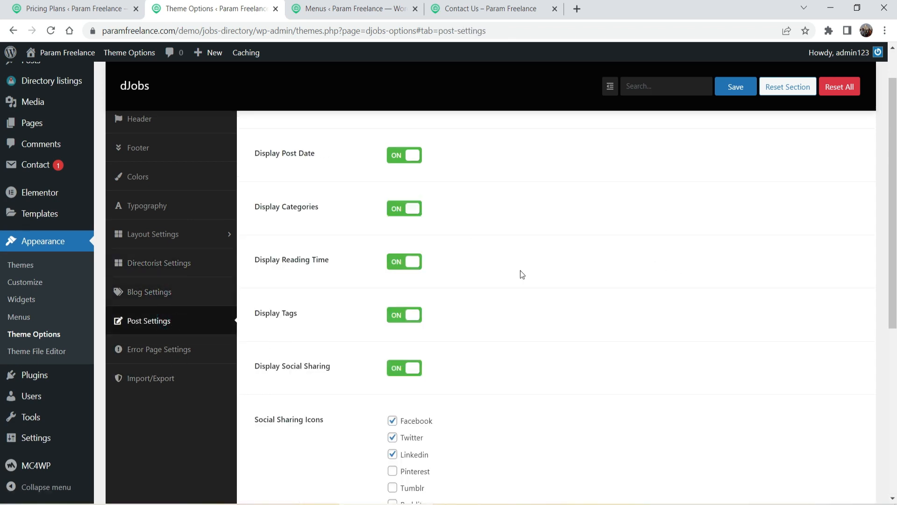
Open the Appearance Widgets page in a separate browser tab and view its widget areas
right_click(24, 303)
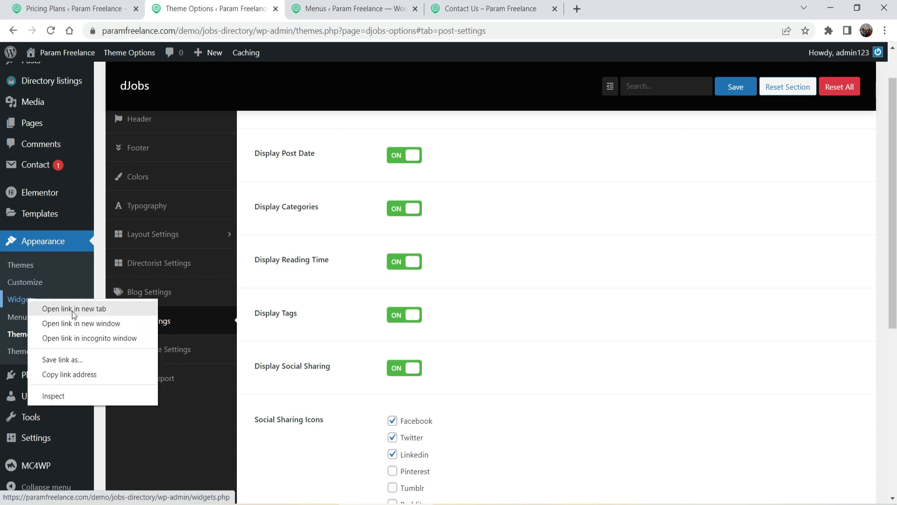
left_click(72, 311)
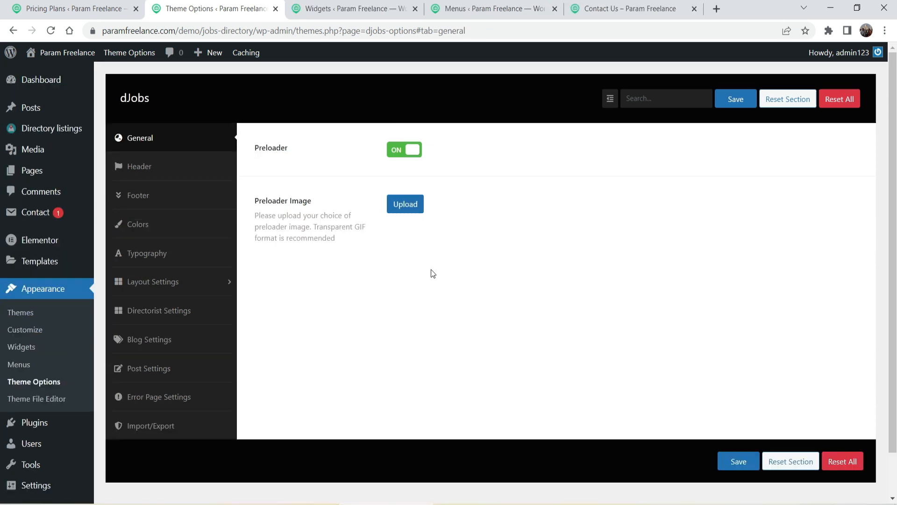
left_click(325, 4)
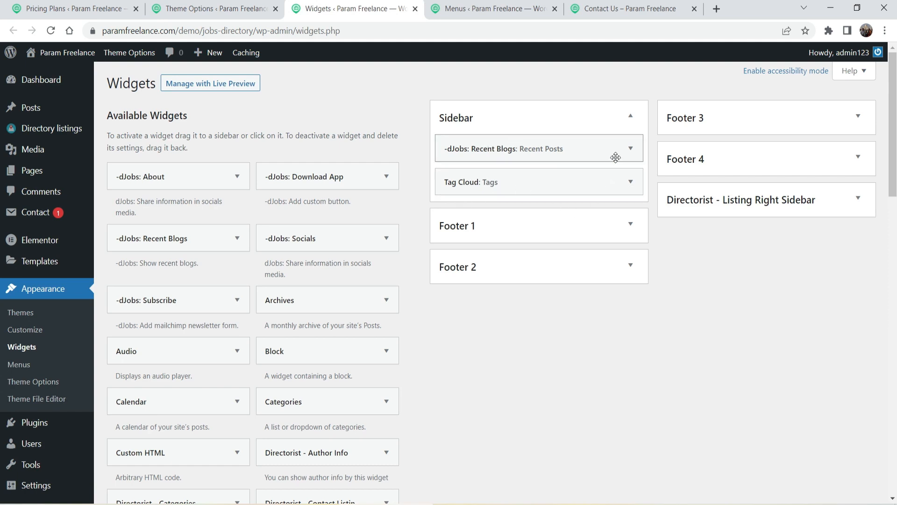
Expand the Recent Blogs widget in the Sidebar area to view its settings, and return to the live Contact Us page's footer
left_click(631, 149)
left_click(630, 149)
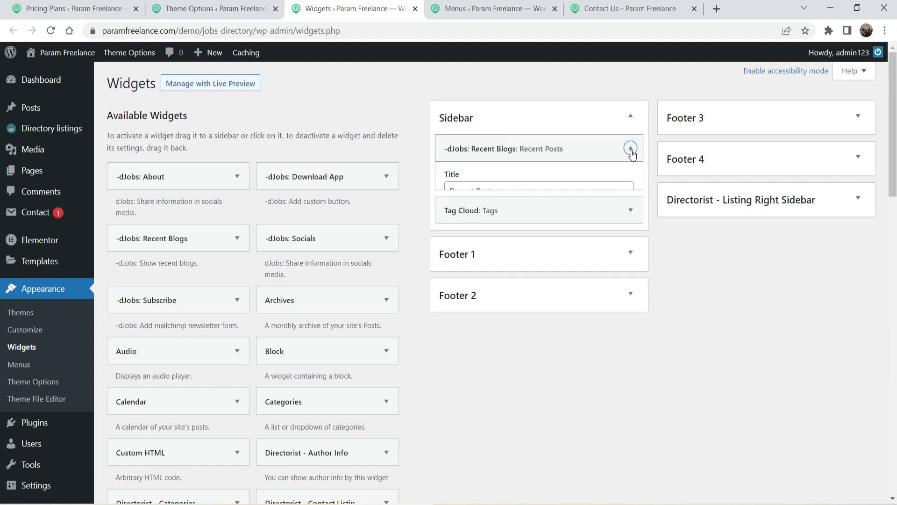
left_click(602, 8)
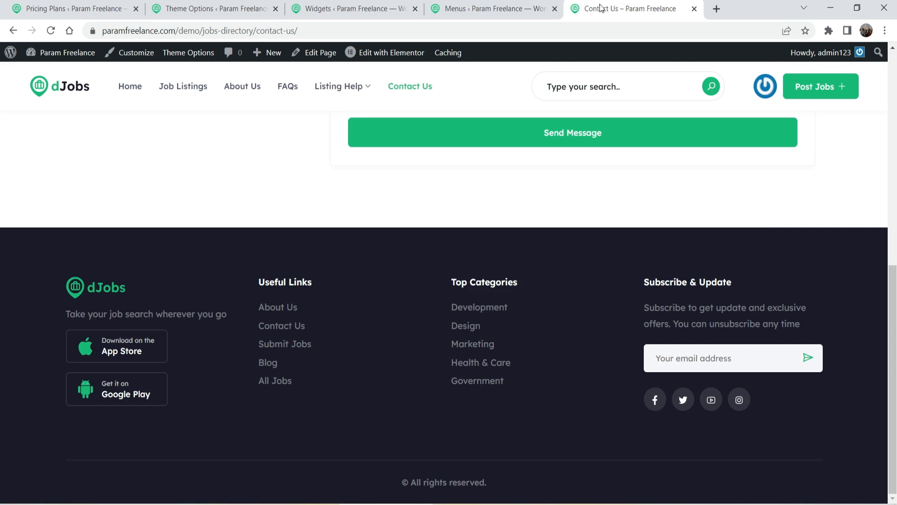
Open the live site's Blog page from the Listing Help menu and view the post "10 Important Tips For New Job Seekers"
scroll(760, 227, "up", 10)
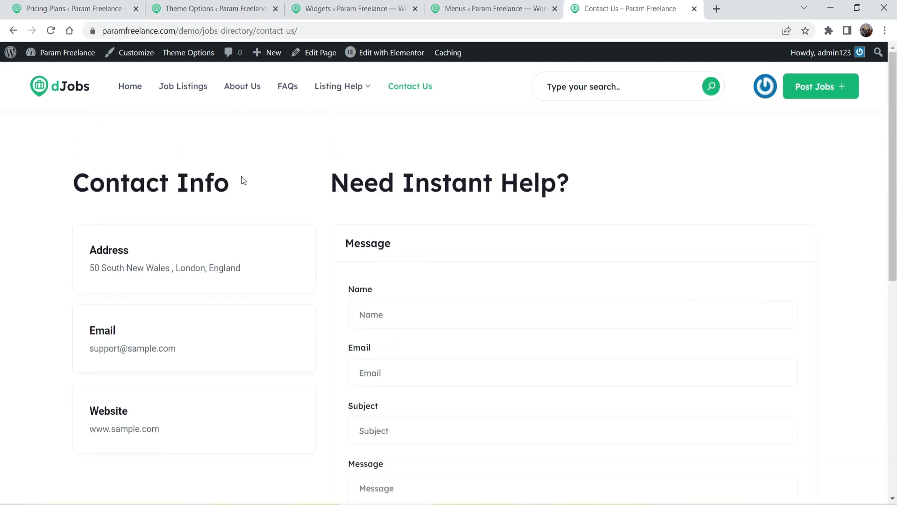
mouse_move(356, 93)
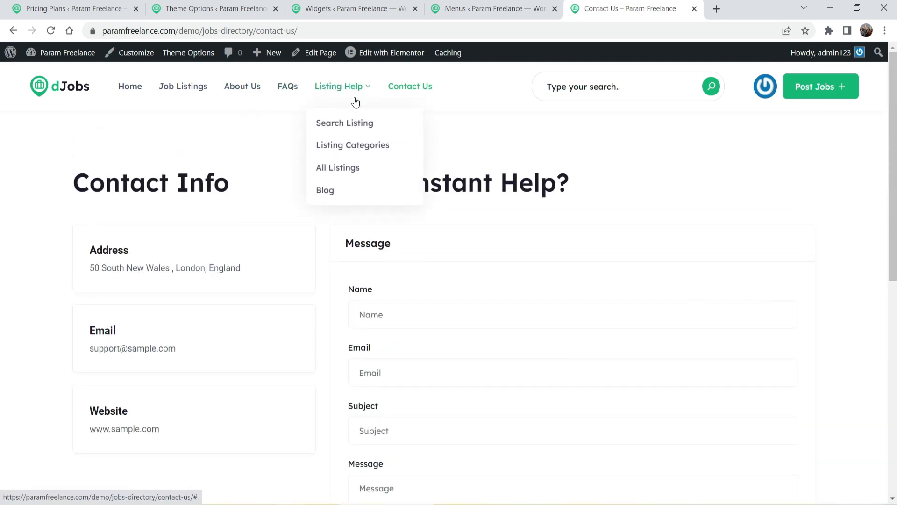
left_click(351, 189)
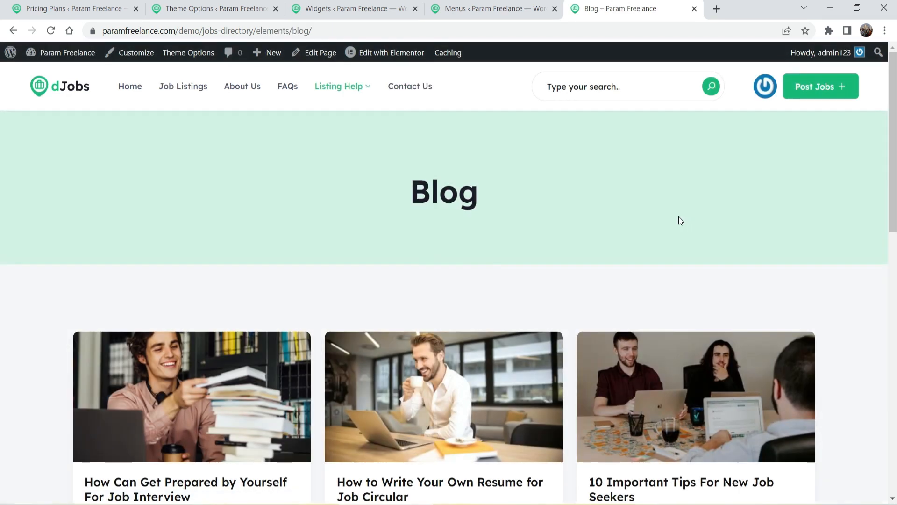
scroll(678, 217, "down", 5)
scroll(747, 258, "up", 5)
scroll(595, 260, "down", 5)
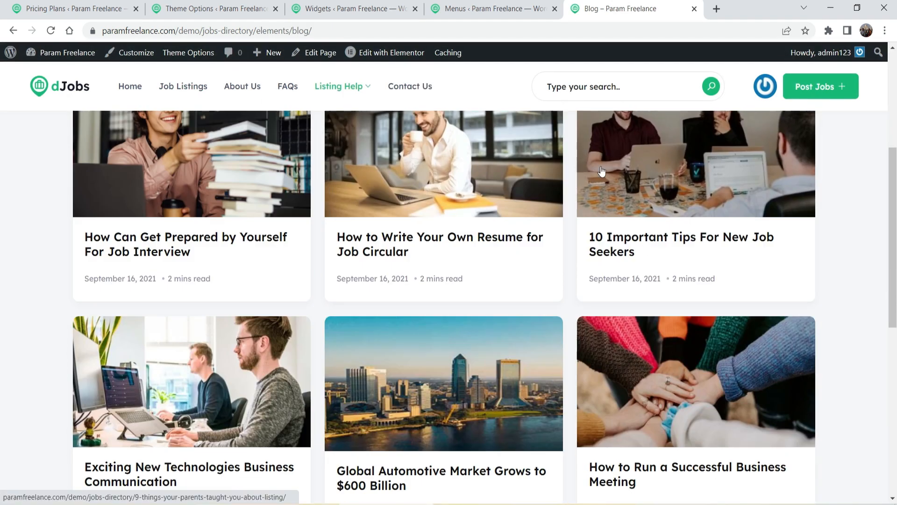
left_click(643, 238)
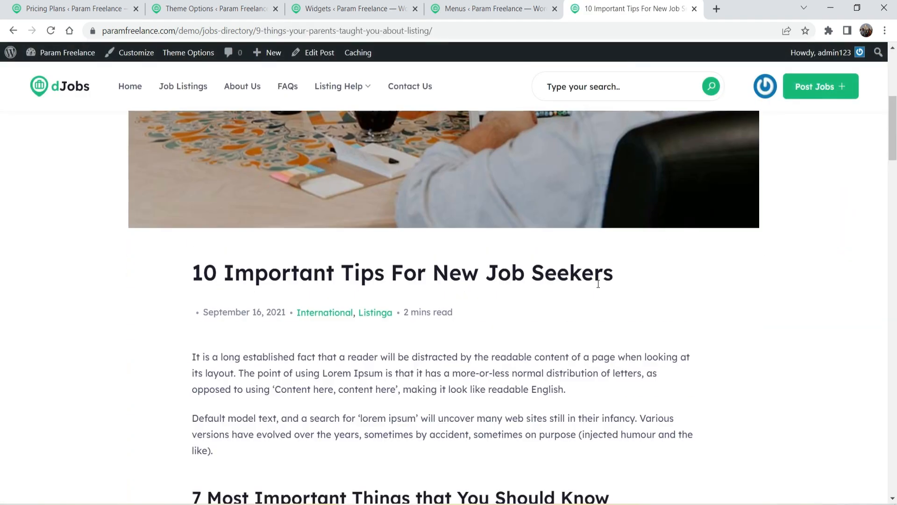
scroll(599, 282, "up", 5)
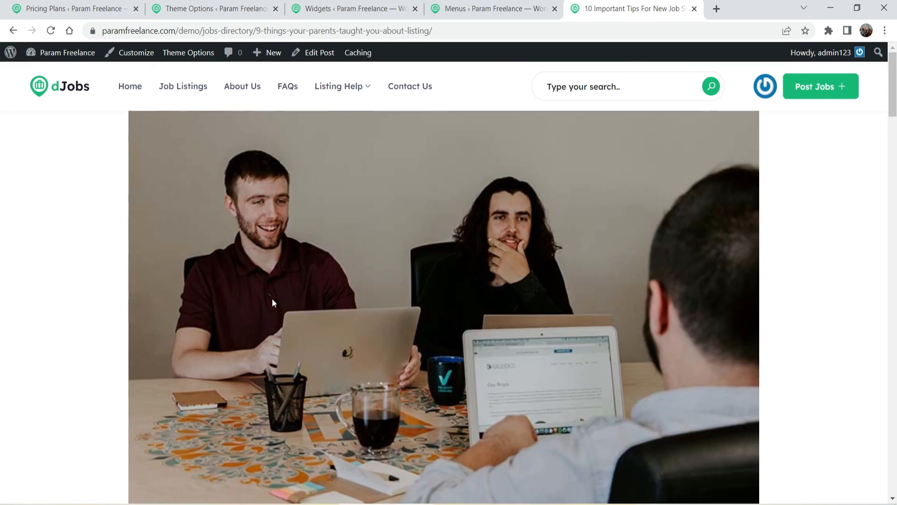
Set the Post Single layout to Right Sidebar in the theme's Layout Settings and save the options
left_click(213, 8)
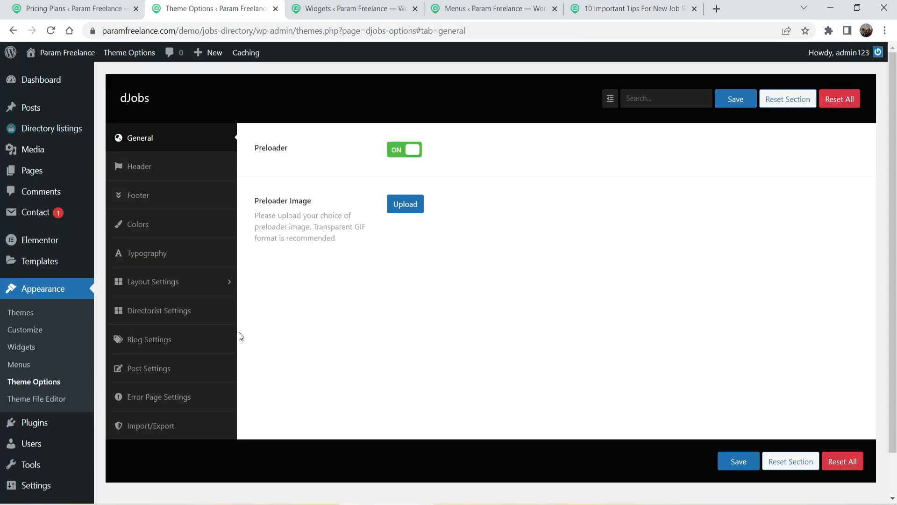
left_click(171, 368)
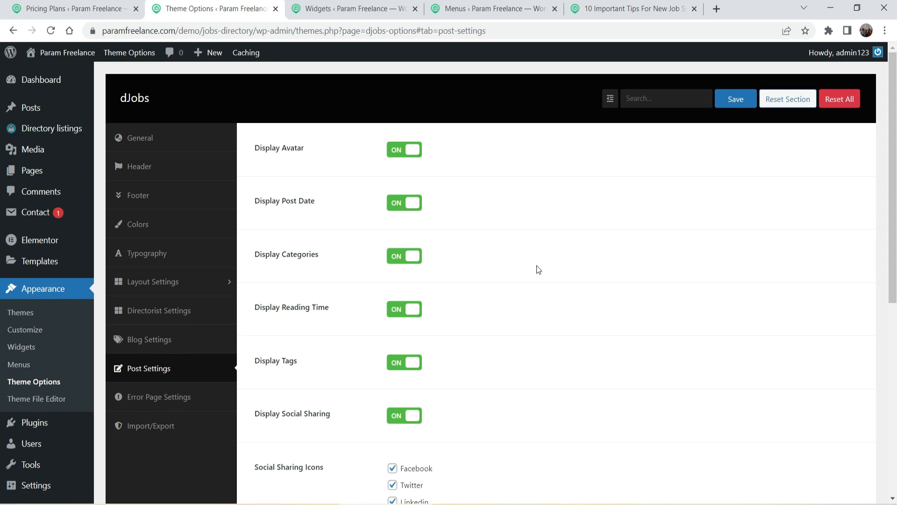
left_click(163, 282)
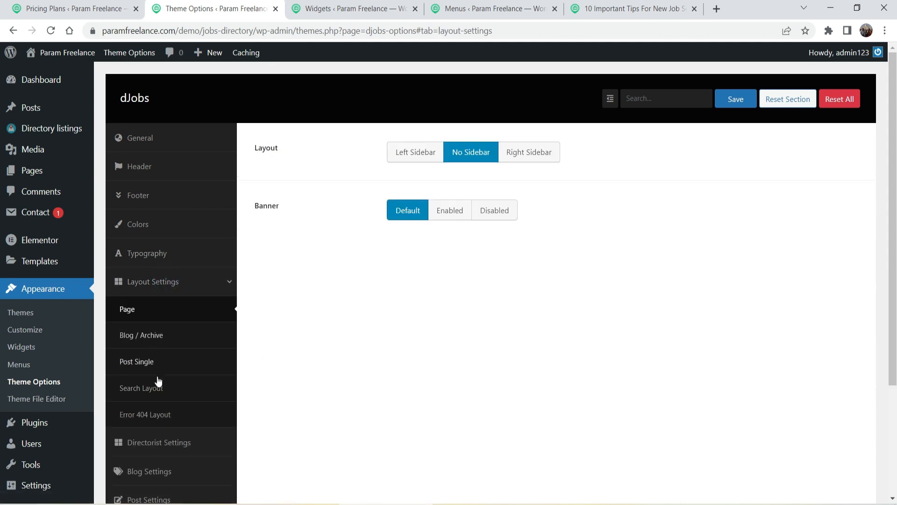
left_click(154, 363)
left_click(531, 155)
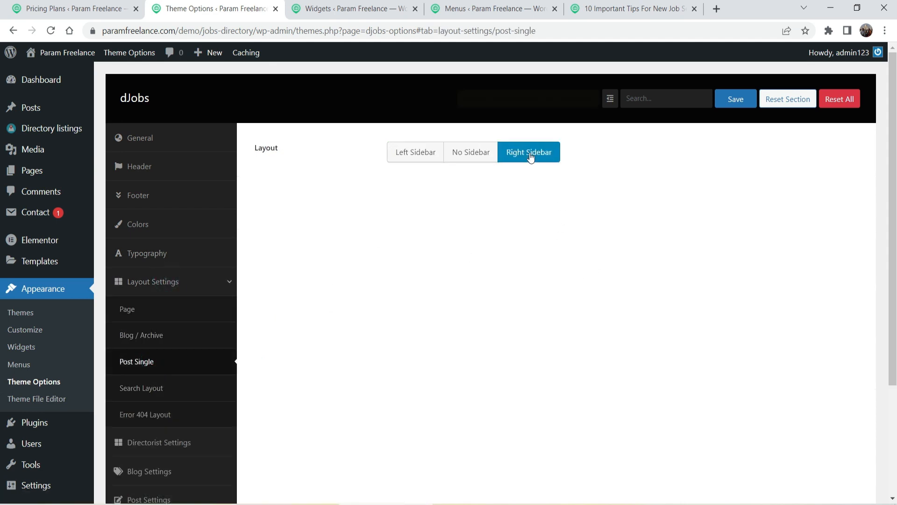
left_click(737, 103)
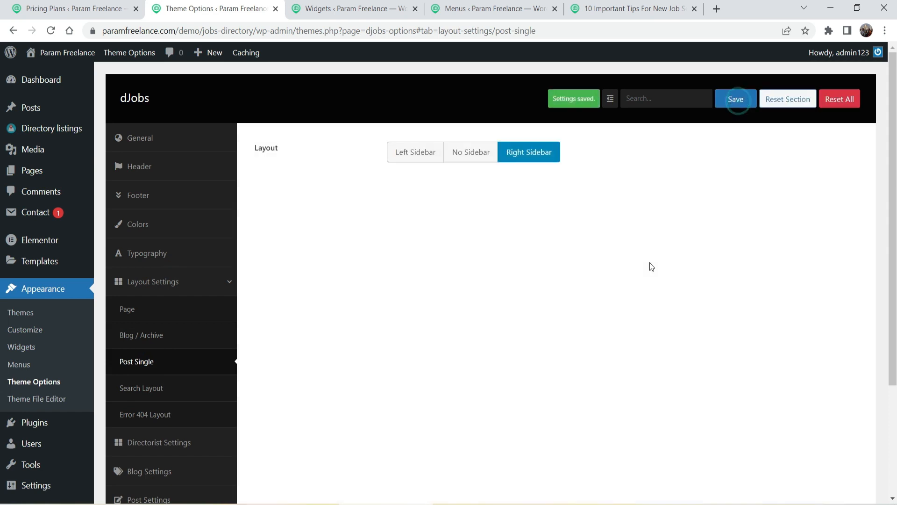
Reload the live blog post and check its sidebar widgets beside the article
left_click(637, 9)
left_click(50, 32)
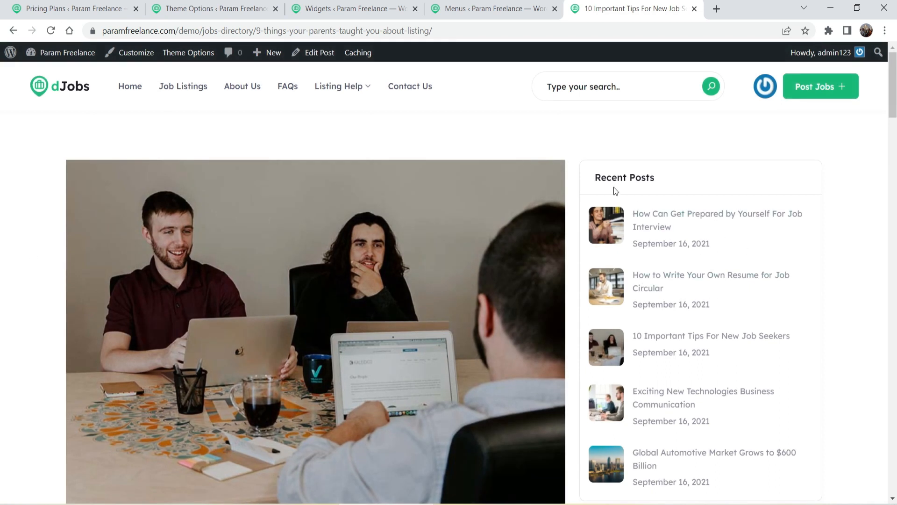
scroll(685, 229, "down", 5)
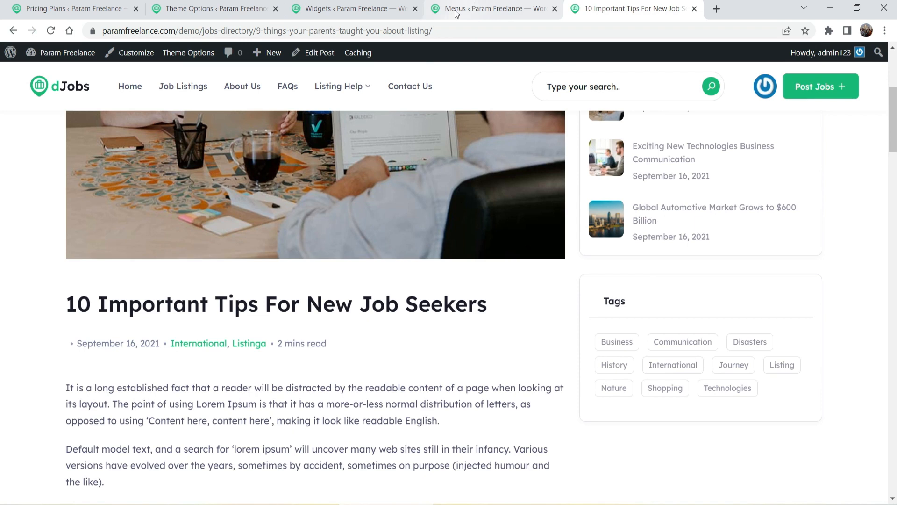
Review the Sidebar area on the Widgets page and expand the Footer 1 area to view its widgets
left_click(357, 10)
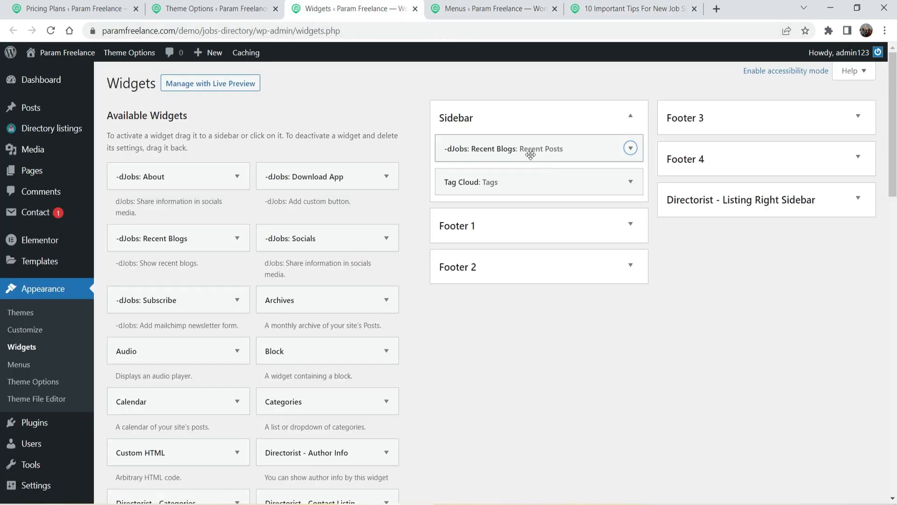
left_click(581, 147)
left_click(581, 148)
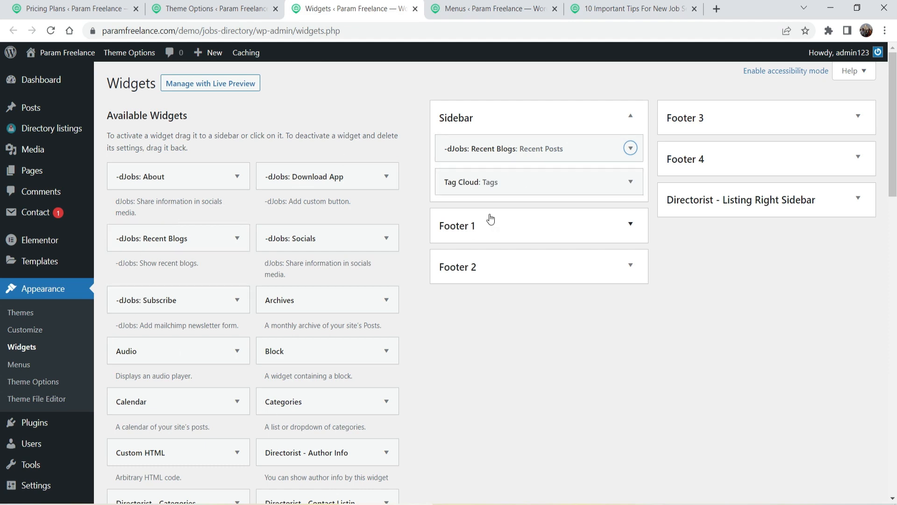
scroll(331, 337, "down", 2)
scroll(359, 349, "up", 2)
left_click(633, 226)
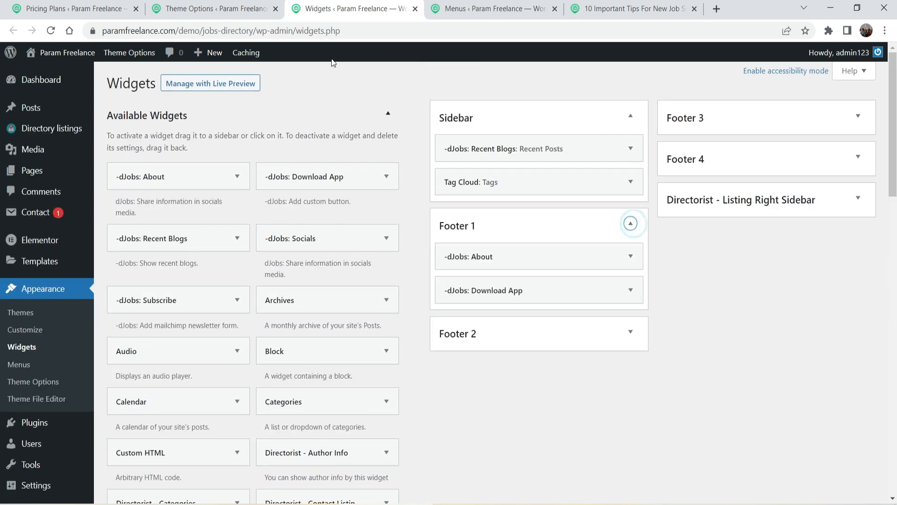
Examine the footer columns at the end of the live blog post
left_click(626, 8)
scroll(420, 276, "down", 20)
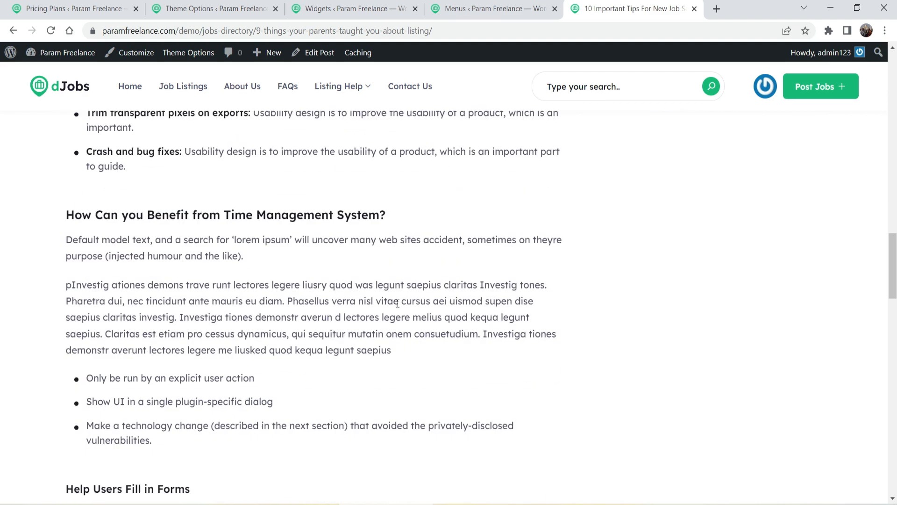
scroll(391, 314, "down", 6)
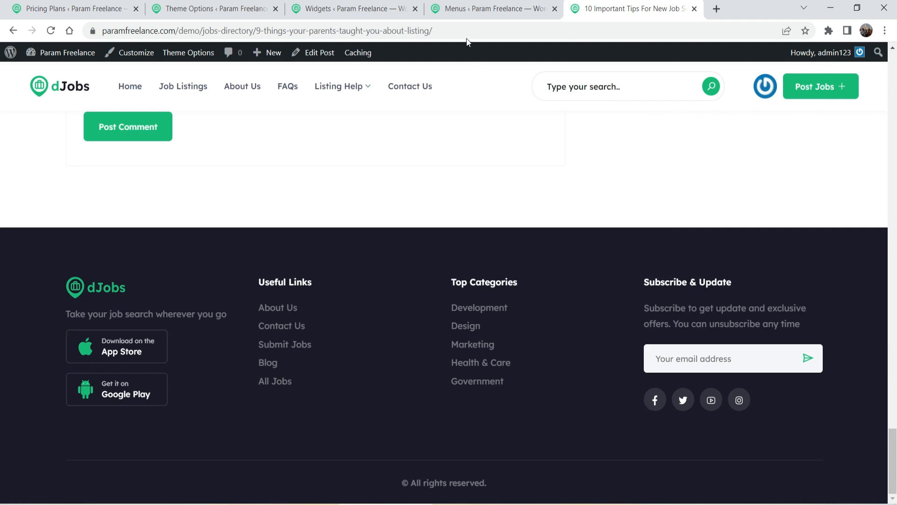
Remove the current logo from the -dJobs: About widget in the Footer 1 area
left_click(344, 14)
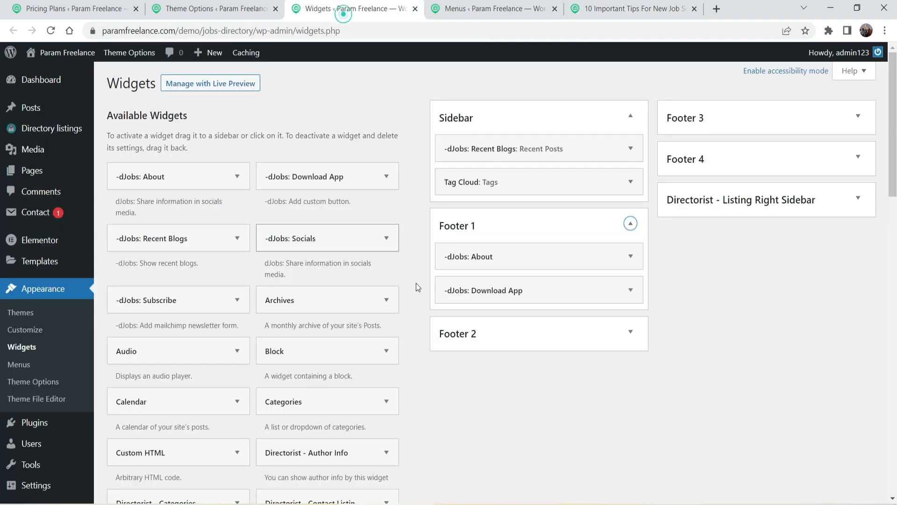
left_click_drag(517, 252, 506, 255)
left_click(506, 256)
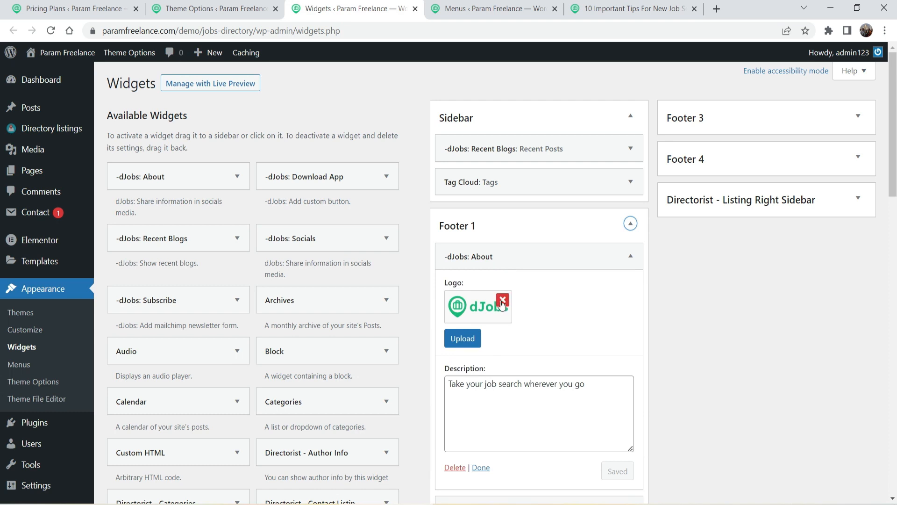
left_click(502, 302)
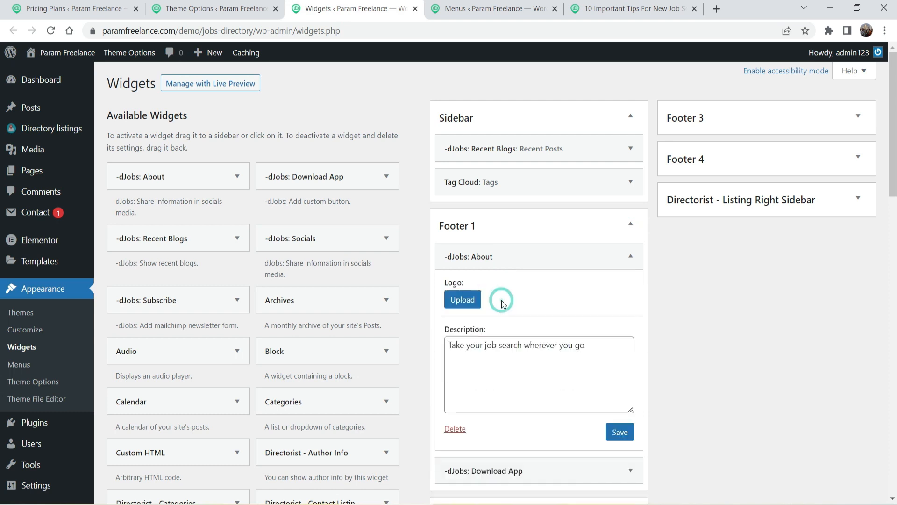
Upload PARAM-FREELANCE-LOGO-WHITE.png as the logo of Footer 1's -dJobs: About widget and save the widget
left_click(472, 300)
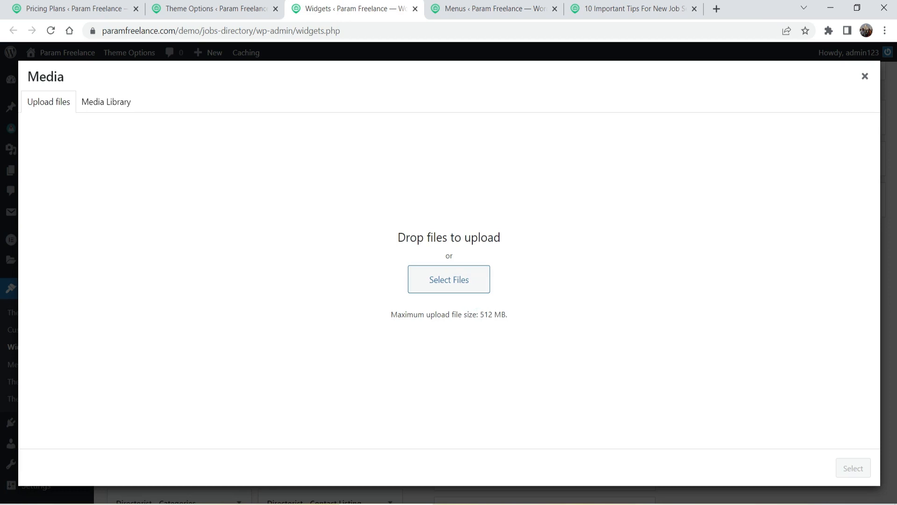
left_click(447, 281)
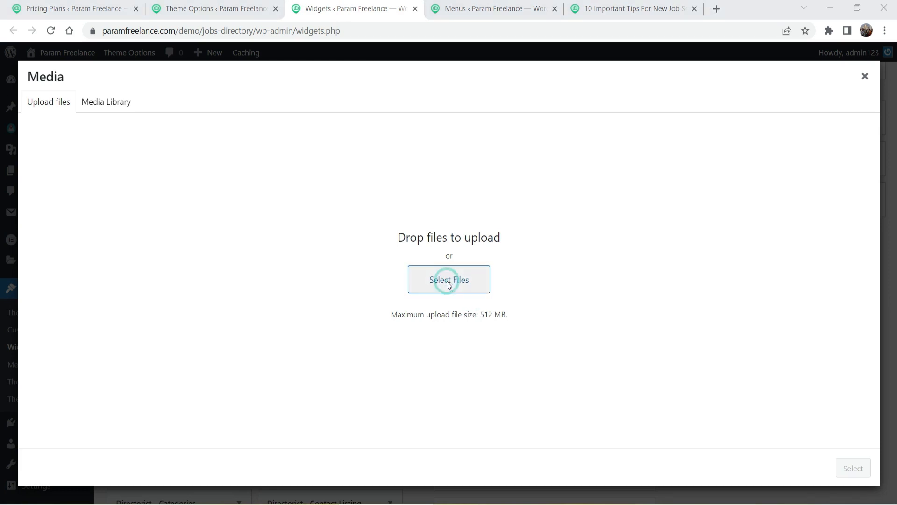
left_click(404, 110)
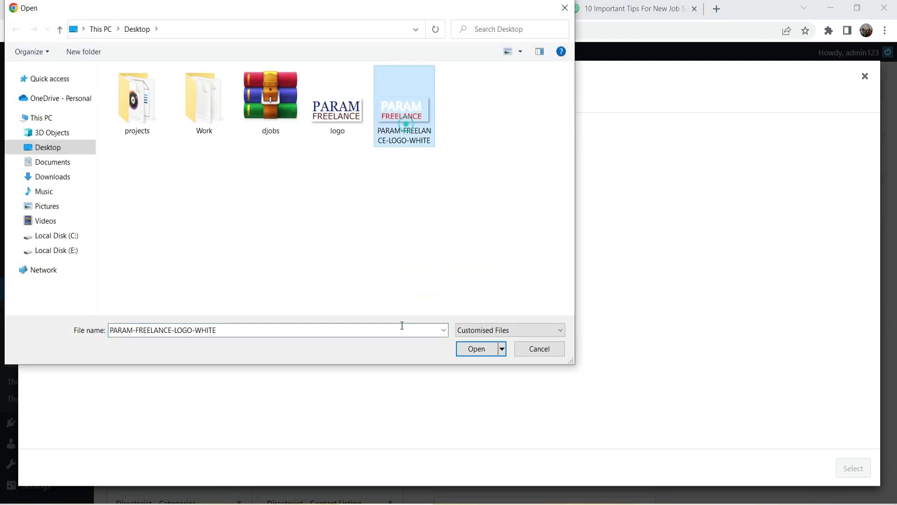
left_click(473, 350)
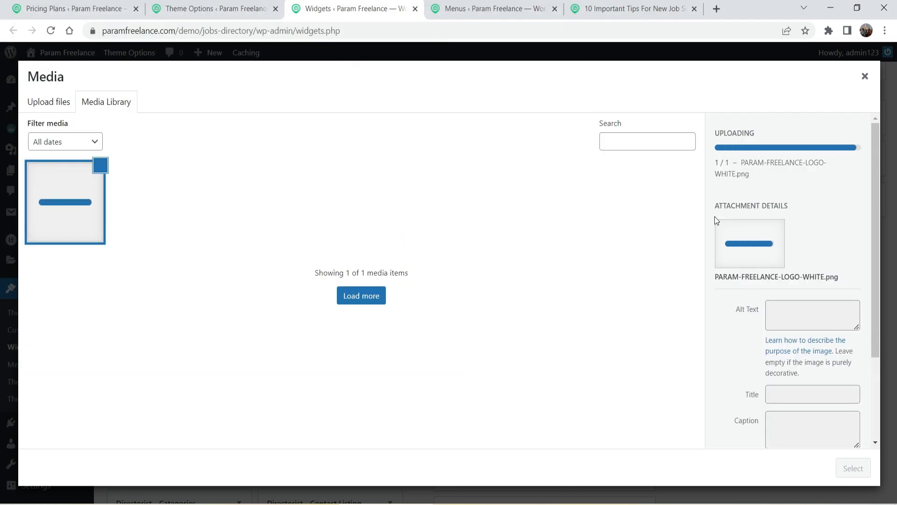
left_click(852, 469)
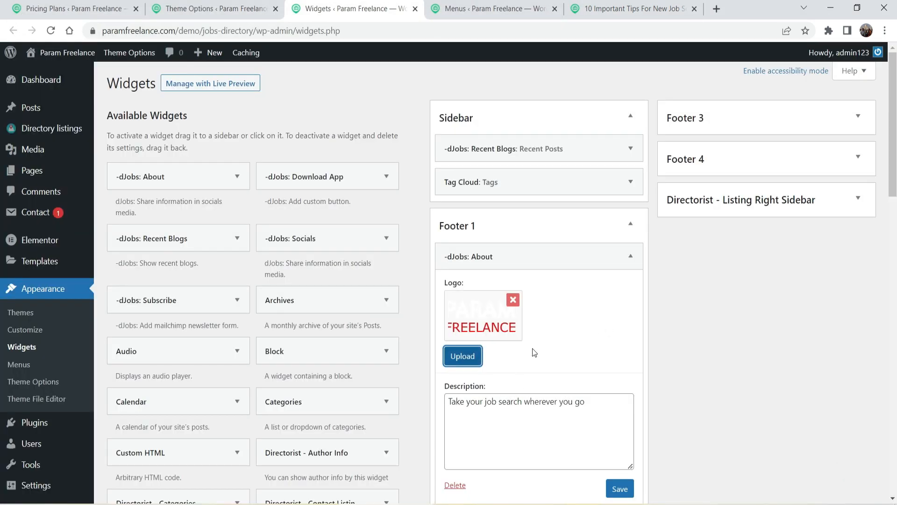
scroll(534, 344, "down", 3)
left_click(619, 9)
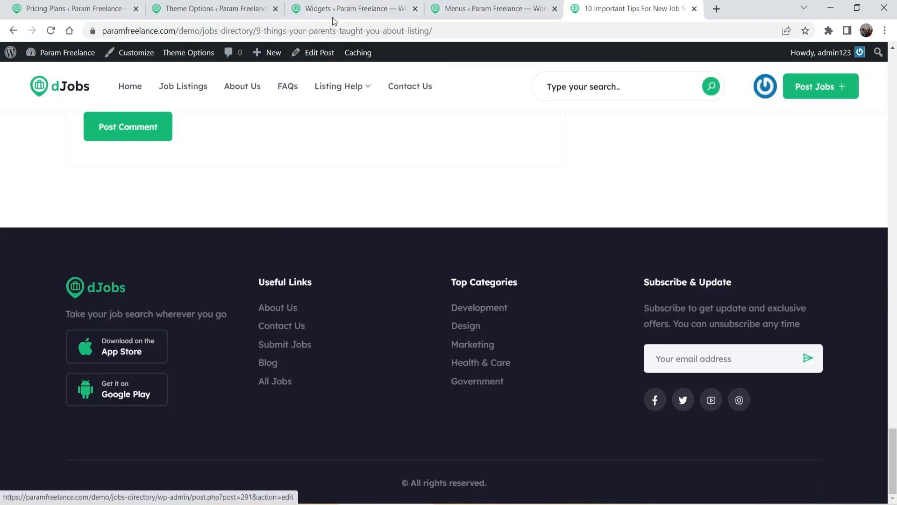
left_click(334, 14)
left_click(619, 305)
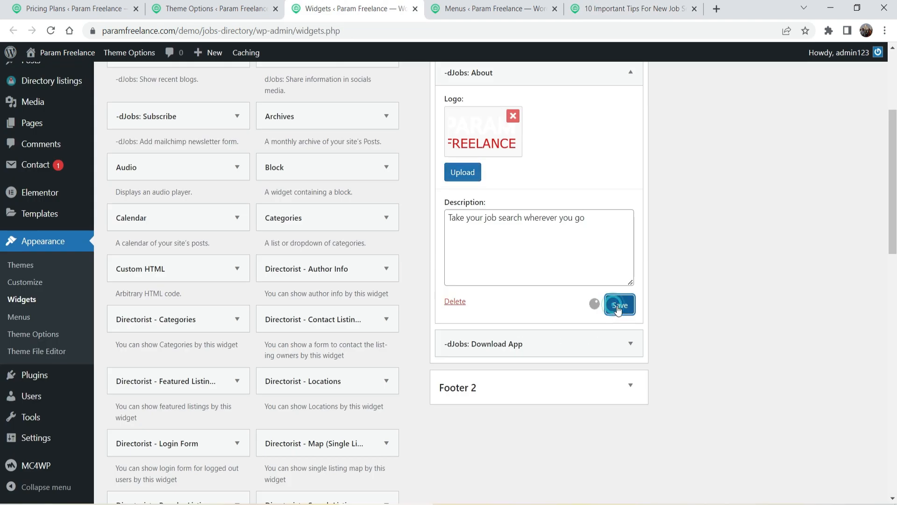
Expand the -dJobs: Download App widget in Footer 1 and view its App Store and Google Play fields
left_click(632, 345)
scroll(543, 290, "down", 1)
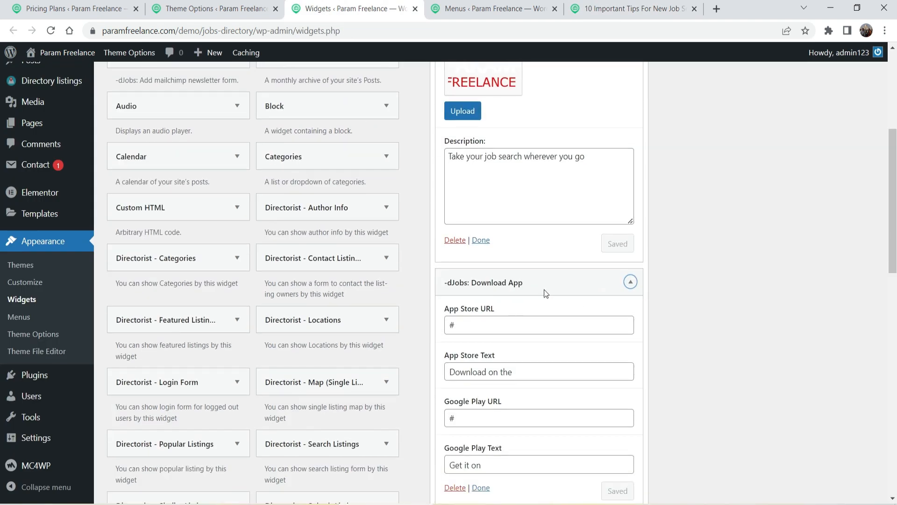
scroll(543, 290, "down", 4)
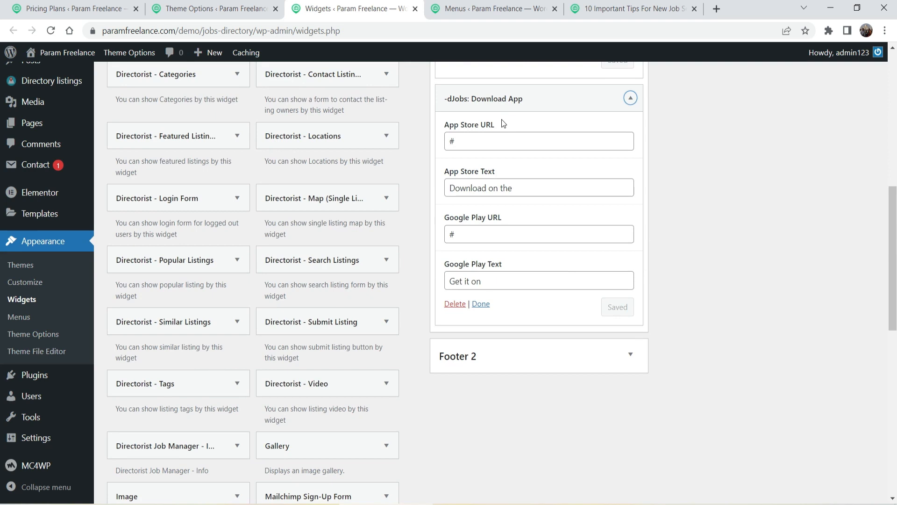
scroll(280, 154, "up", 9)
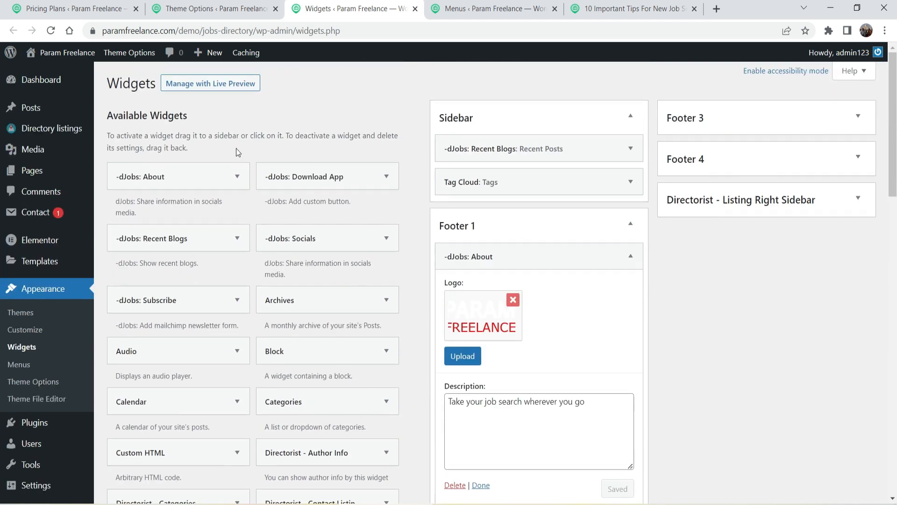
scroll(653, 223, "down", 9)
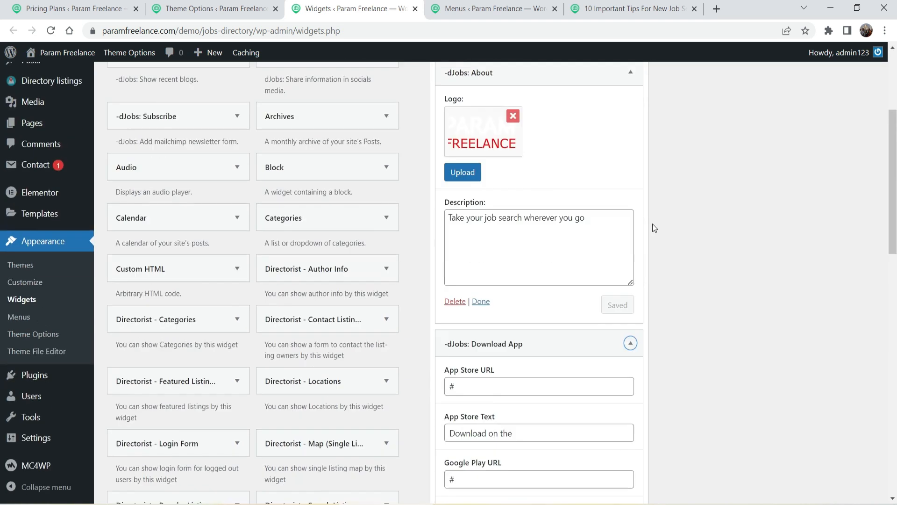
double_click(463, 141)
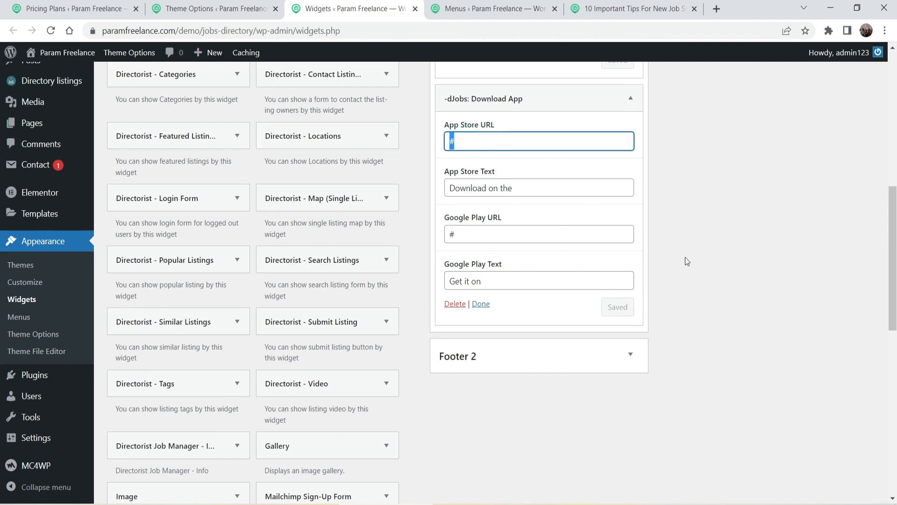
Look at the app download buttons in the live post's footer and return to the Widgets page
left_click(493, 8)
left_click(610, 5)
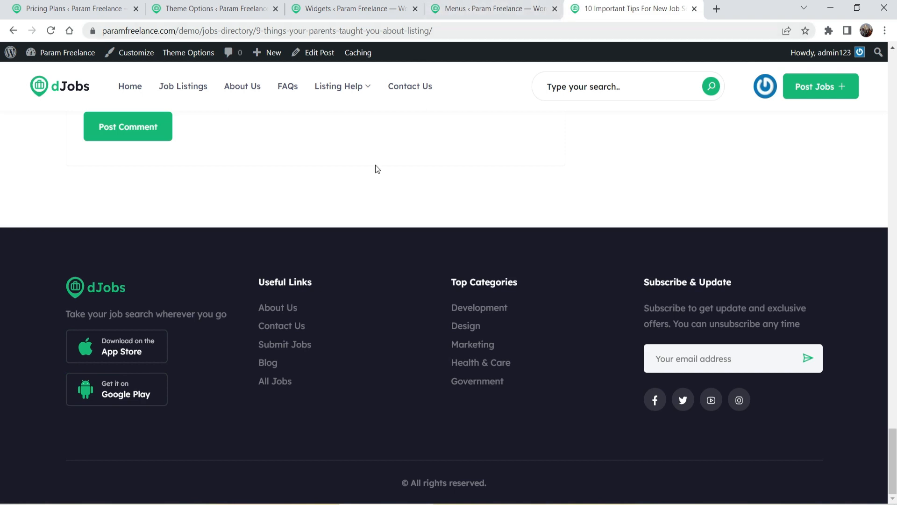
left_click(331, 8)
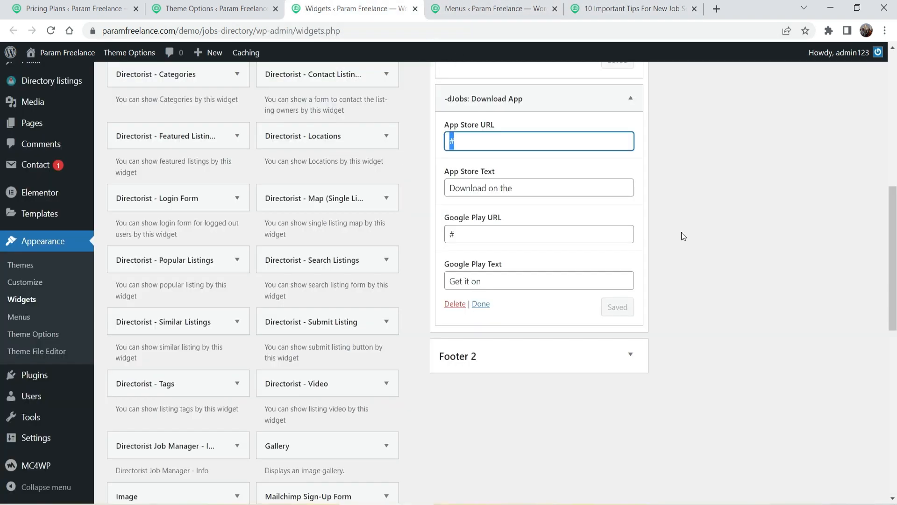
Clear the App Store URL in Footer 1's -dJobs: Download App widget, save it and refresh the live post
left_click(547, 250)
left_click_drag(496, 143, 388, 141)
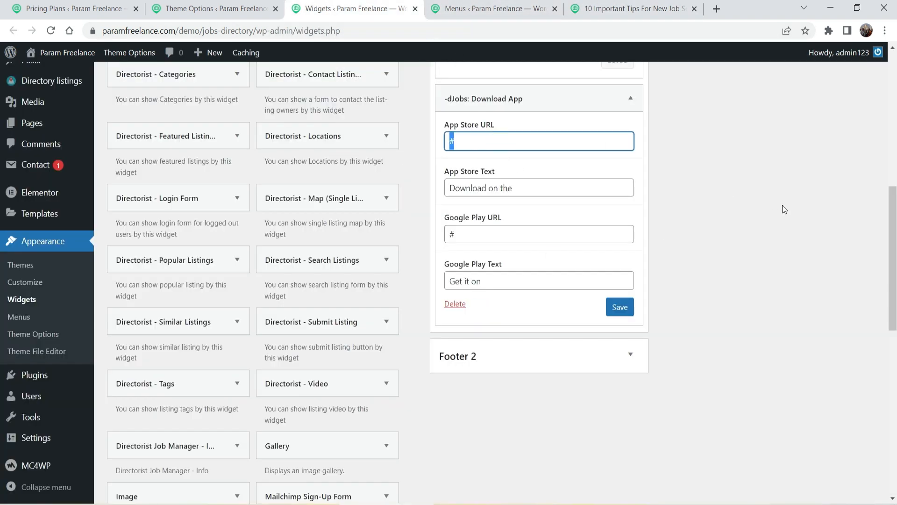
left_click(618, 308)
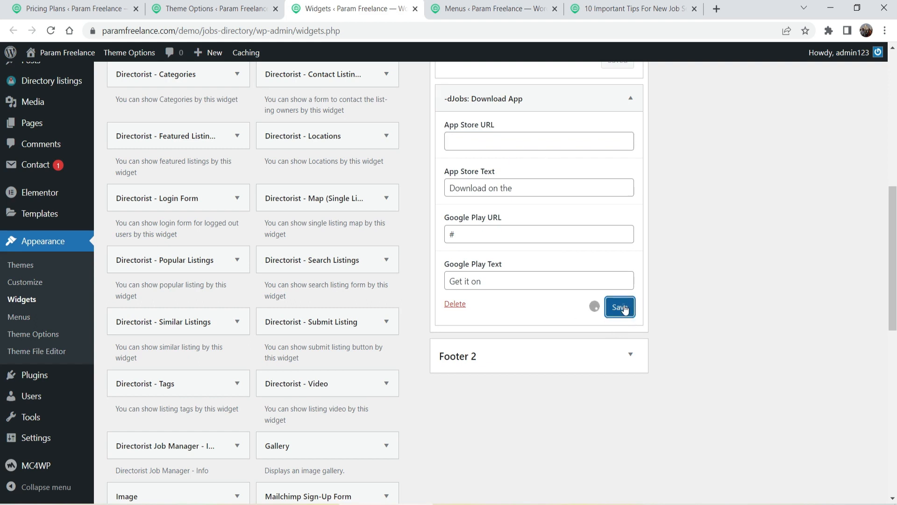
left_click(623, 8)
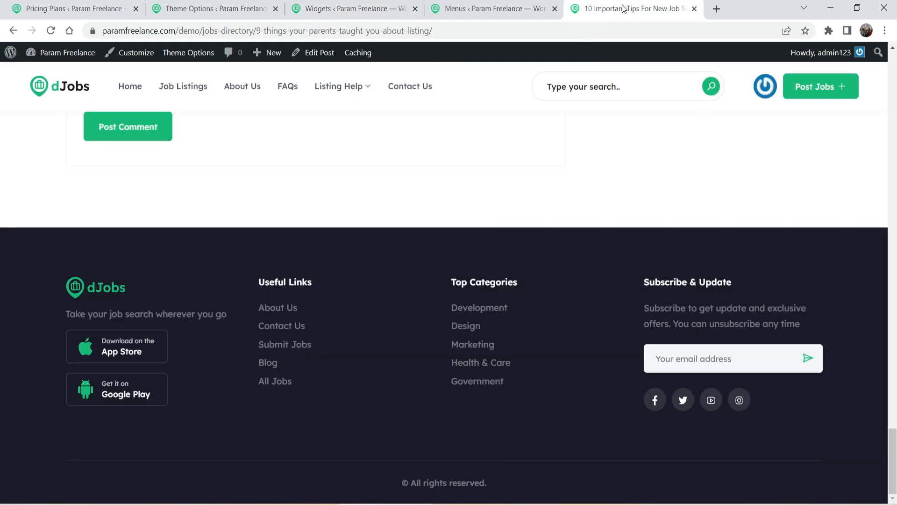
left_click(51, 30)
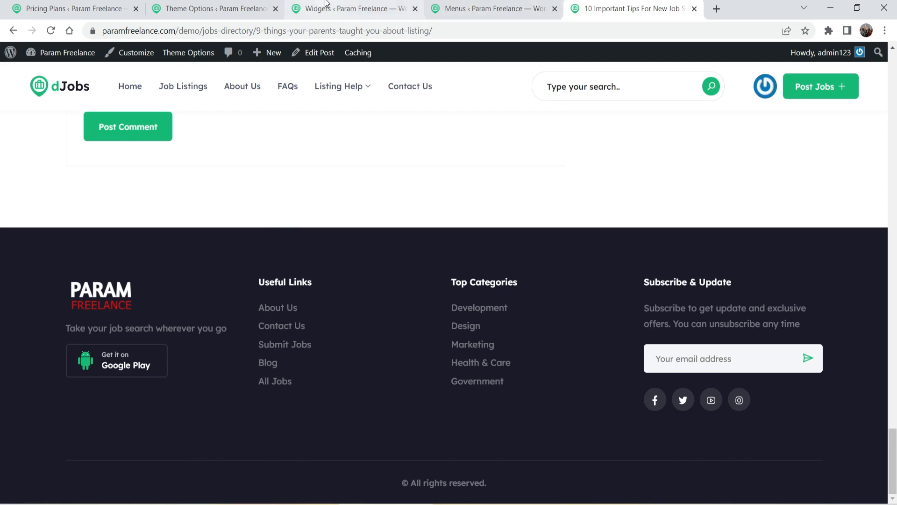
Return to the Widgets page and expand the Useful Links navigation menu widget in Footer 2
left_click(304, 9)
left_click(597, 355)
scroll(671, 275, "down", 4)
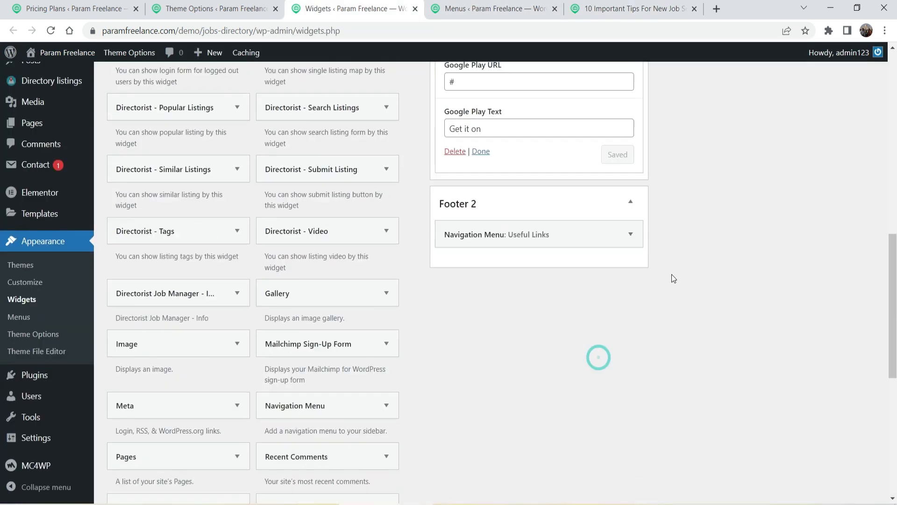
left_click(593, 207)
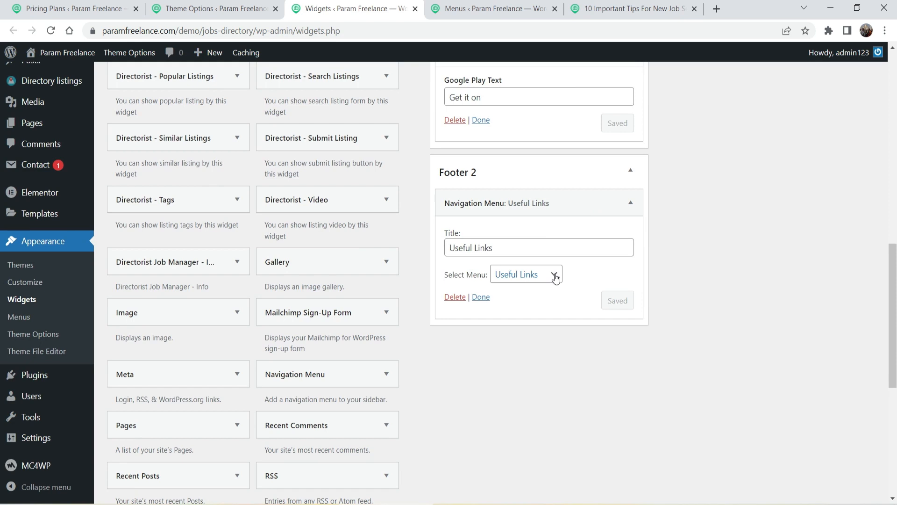
Open the Menus page in a new tab, compare its selectable menus with the live footer's links, and return to Widgets
right_click(29, 320)
left_click(59, 327)
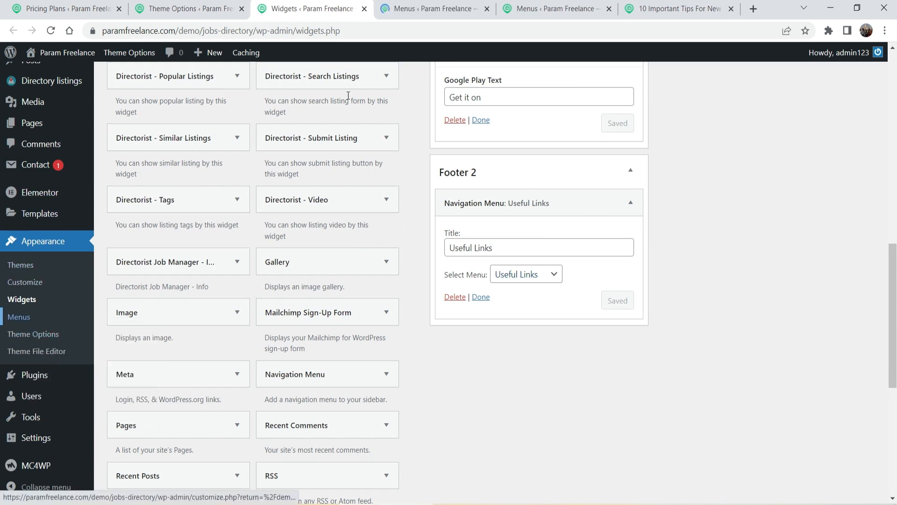
left_click(421, 8)
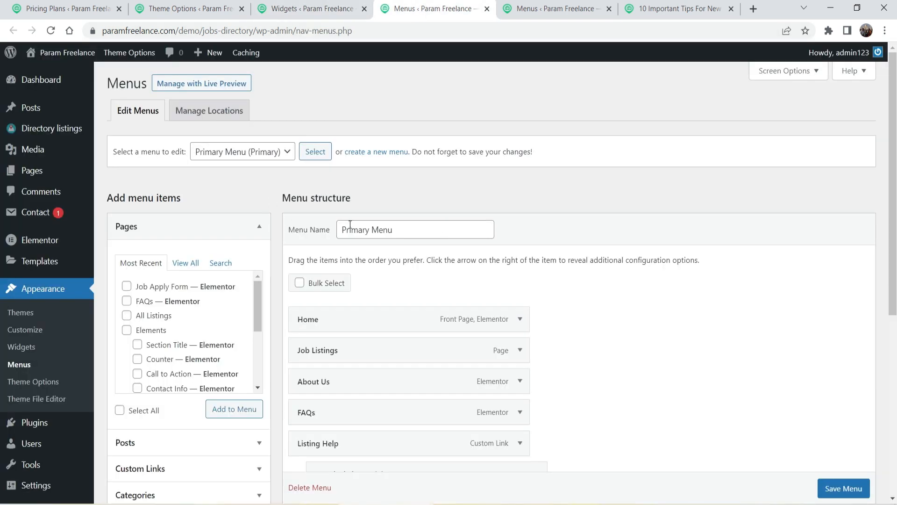
left_click(675, 9)
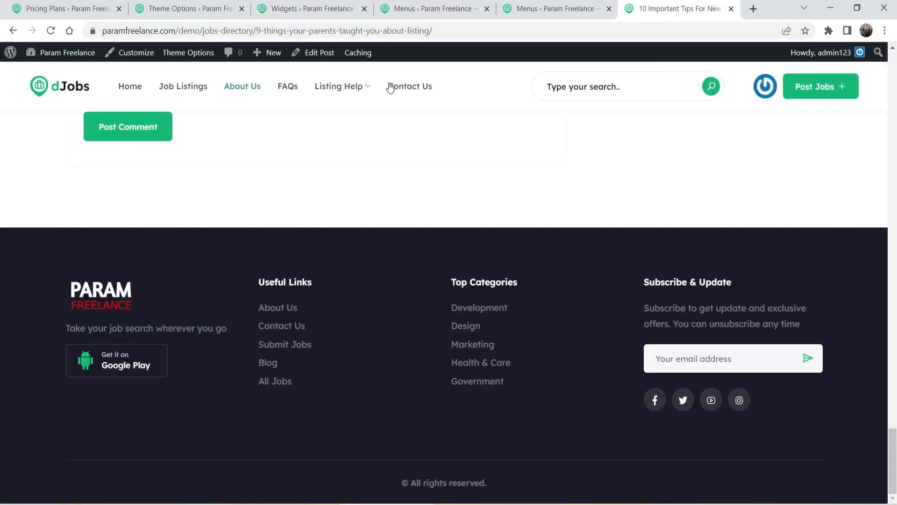
left_click(418, 10)
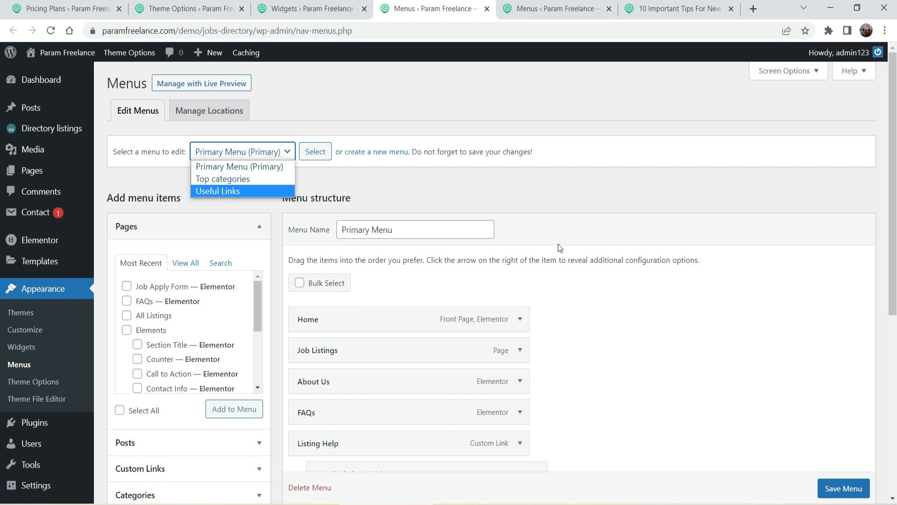
left_click(262, 10)
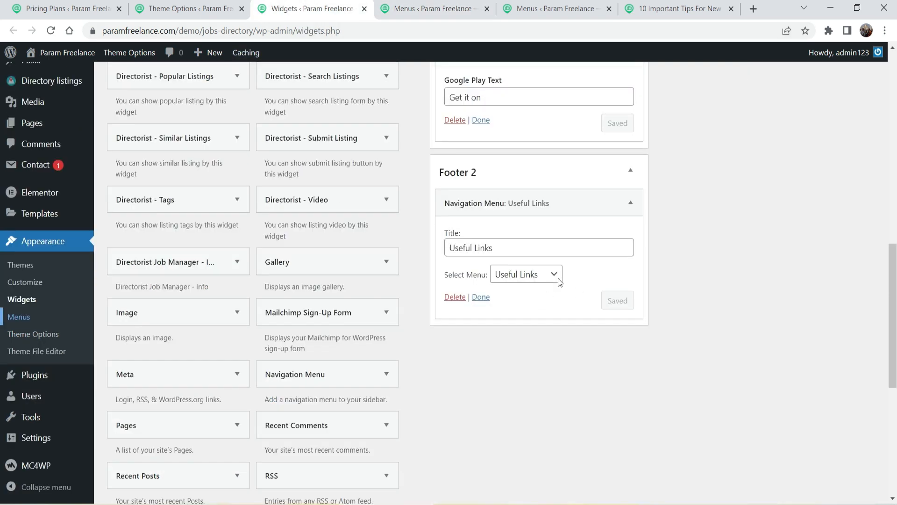
Expand Footer 3 and view the title and selected menu of its Navigation Menu widget
scroll(743, 219, "up", 15)
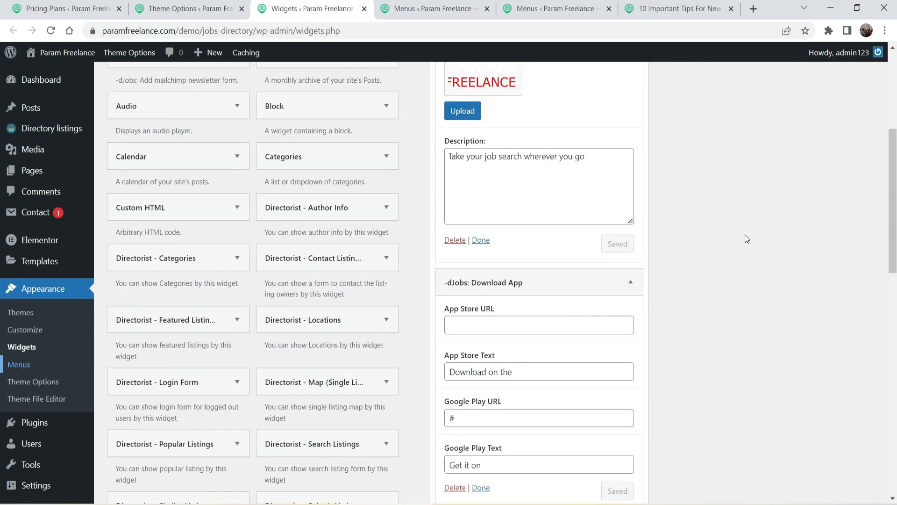
left_click(859, 116)
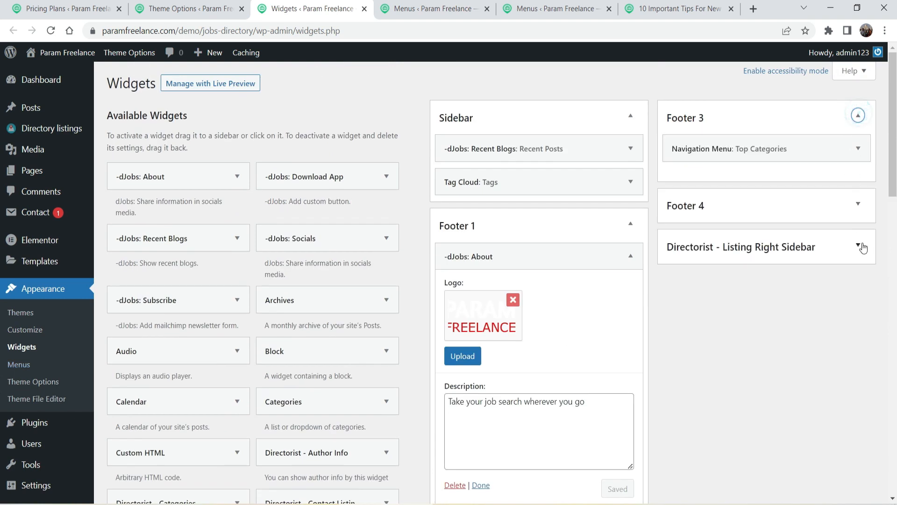
left_click(858, 148)
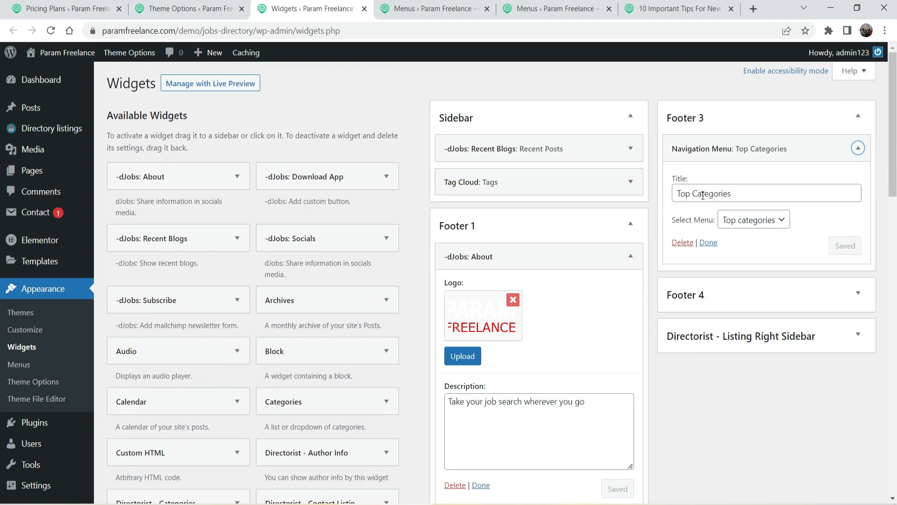
Expand Footer 4 and view its Subscribe & Update text widget and -dJobs: Socials widget
left_click(857, 293)
scroll(747, 261, "down", 3)
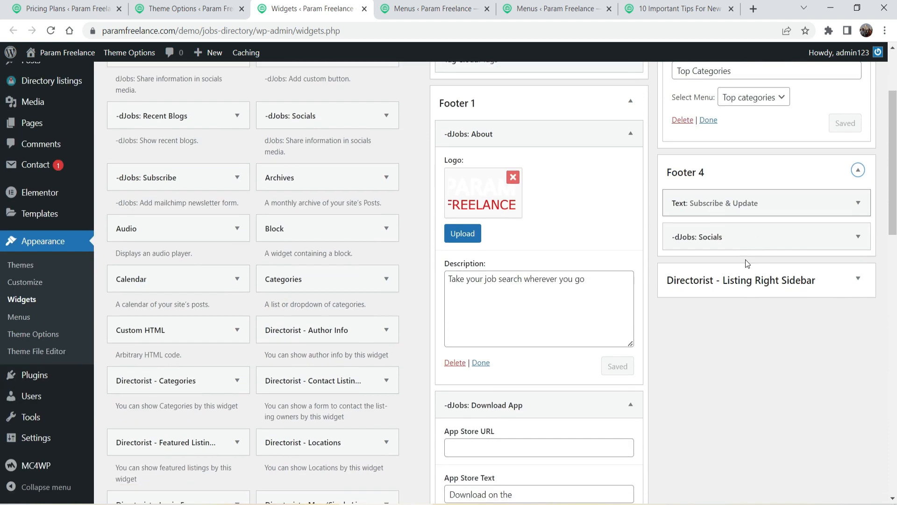
left_click(864, 205)
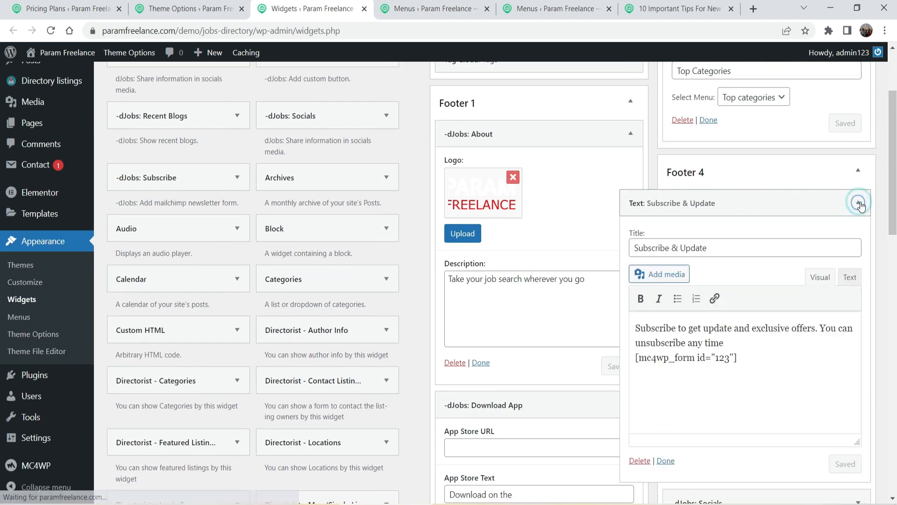
left_click(863, 204)
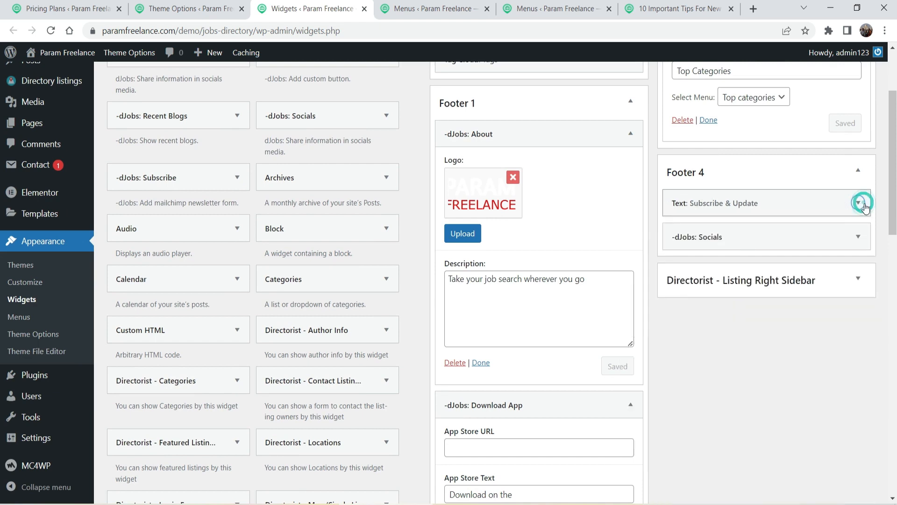
left_click(858, 236)
left_click(860, 239)
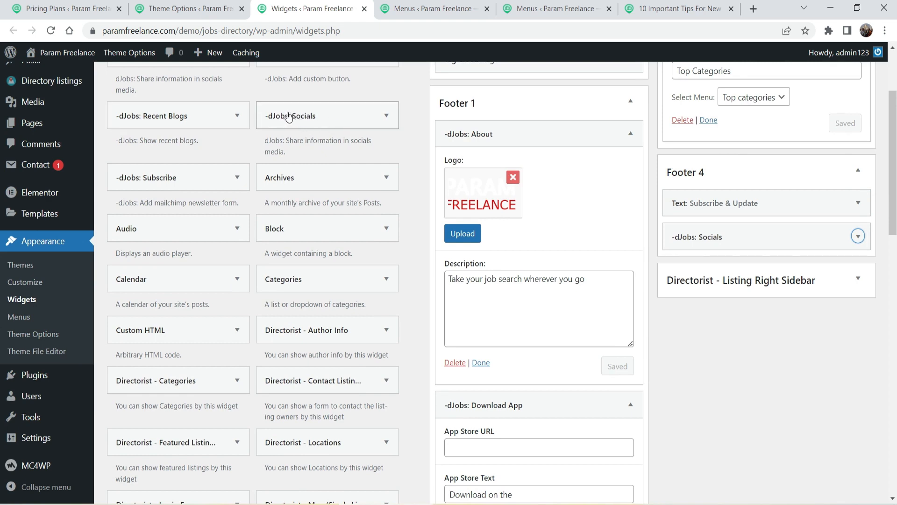
Look at the subscribe form and social icons in the live post's footer and return to the Widgets page
left_click(668, 8)
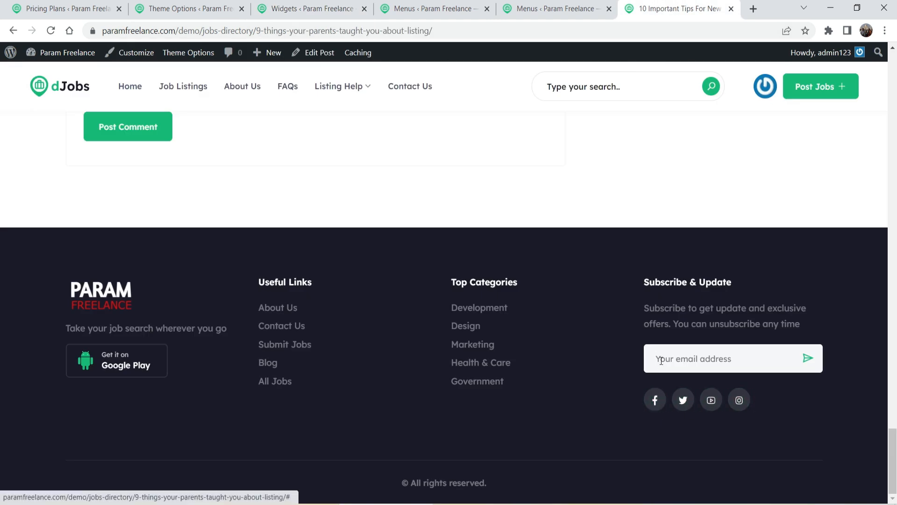
left_click(695, 363)
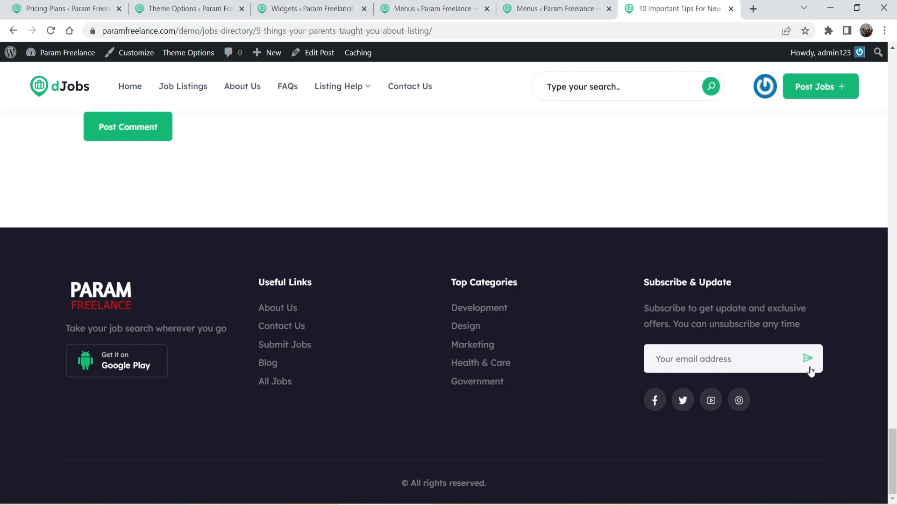
left_click(314, 11)
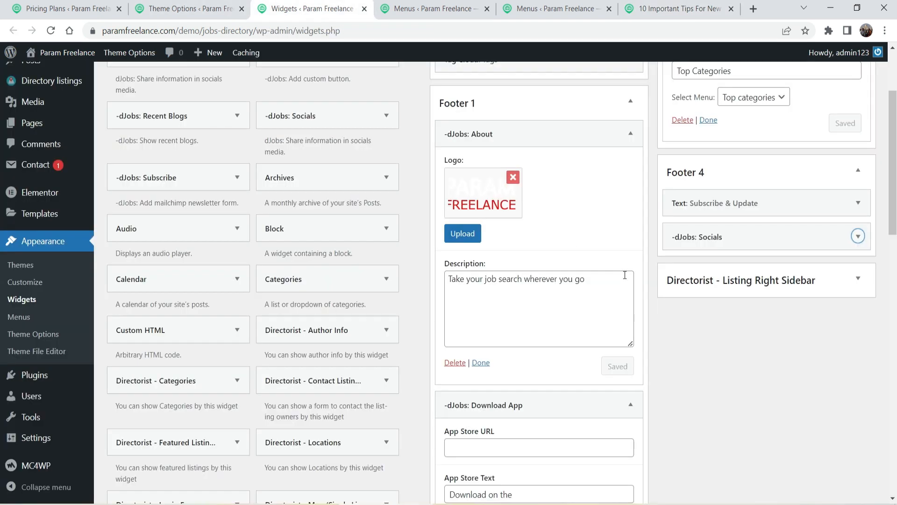
Collapse Footer 1 and view the Quick Info widget's options in the Directorist - Listing Right Sidebar area
scroll(625, 274, "up", 3)
left_click(630, 223)
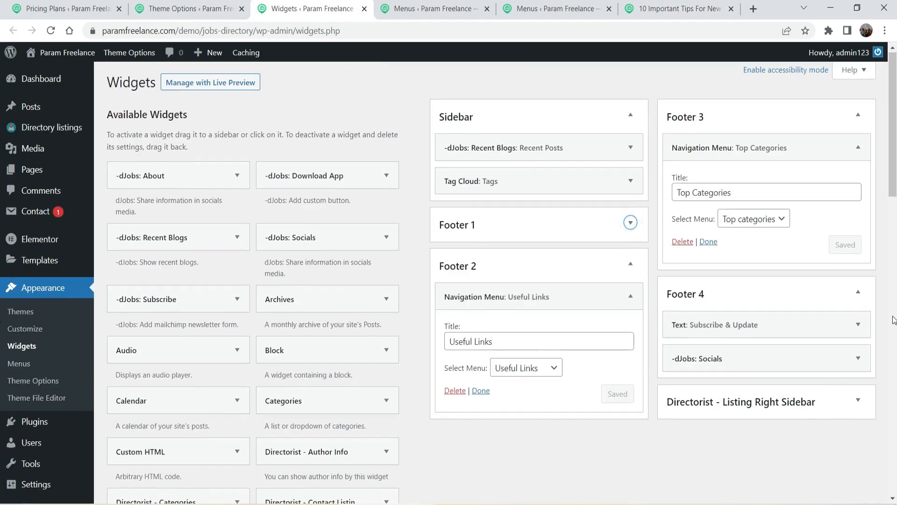
scroll(724, 375, "down", 1)
left_click(859, 342)
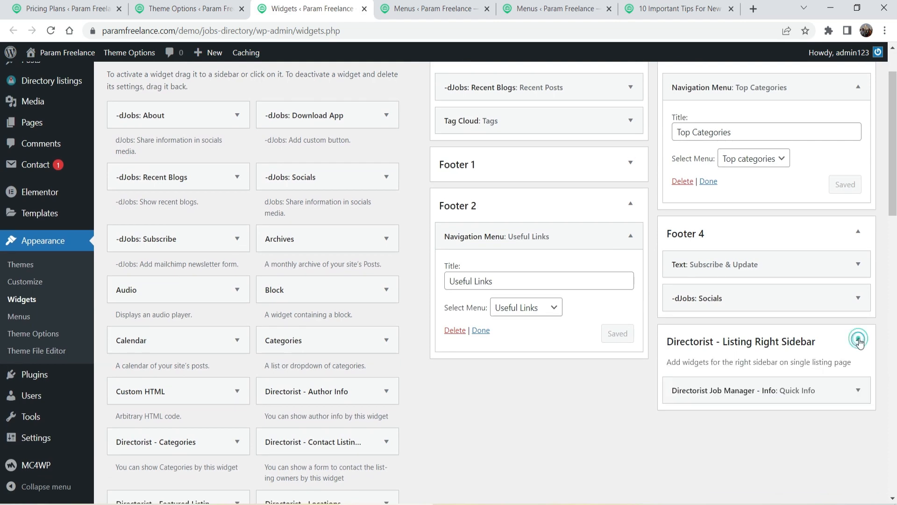
scroll(829, 321, "down", 3)
left_click(859, 208)
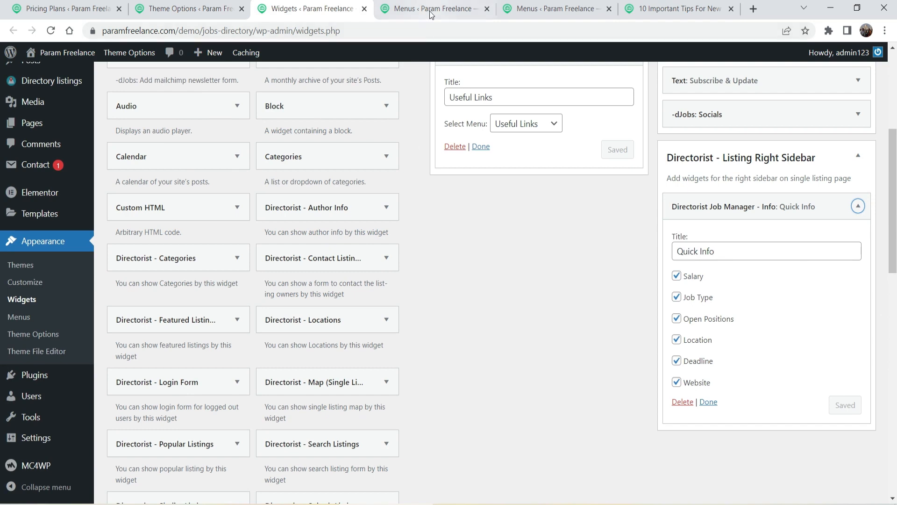
Open the live site's Job Listings page and view the Sr. Visual Designer listing
left_click(559, 13)
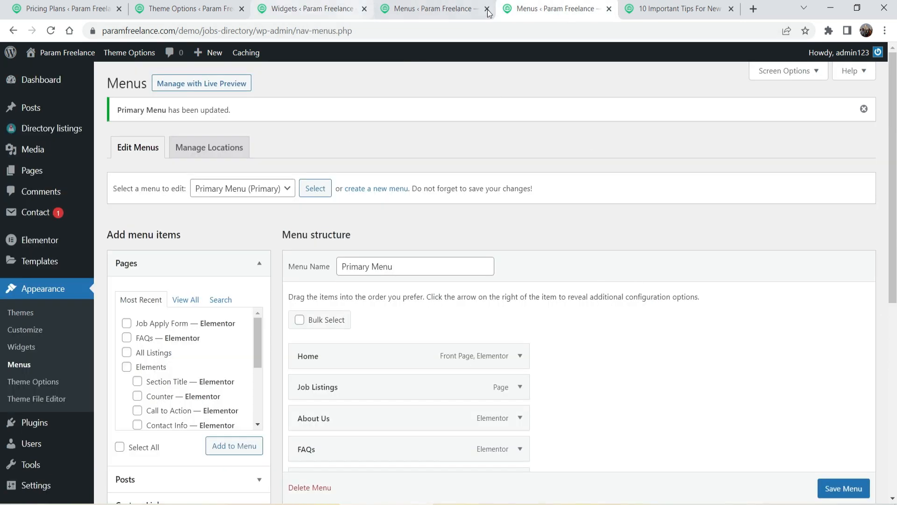
left_click(677, 9)
scroll(446, 233, "up", 5)
scroll(440, 228, "up", 10)
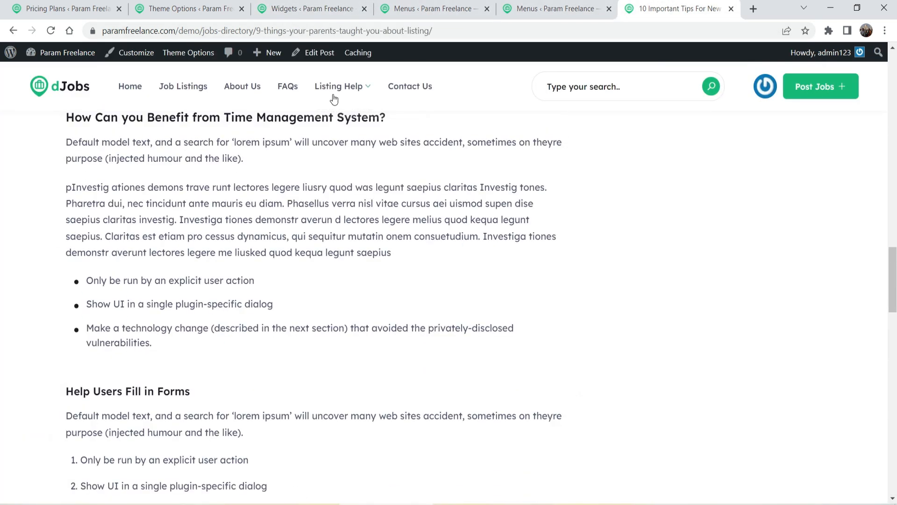
left_click(182, 88)
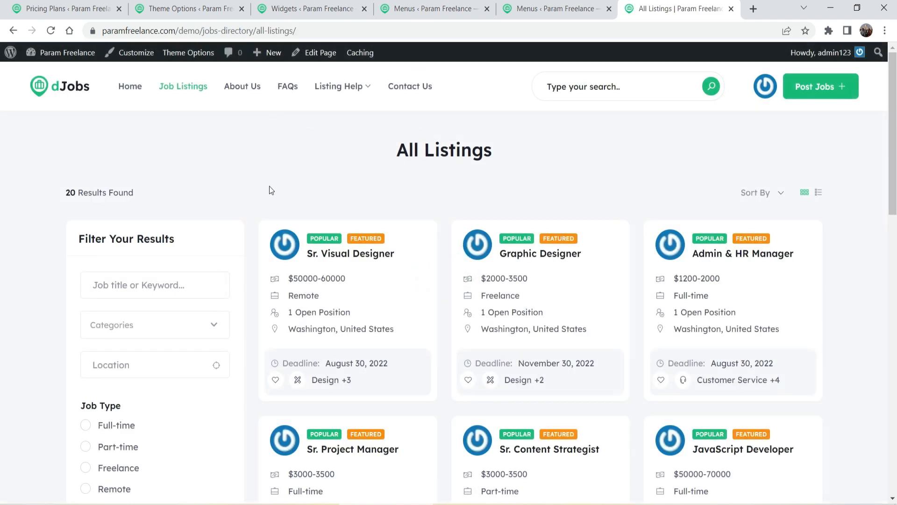
left_click(360, 254)
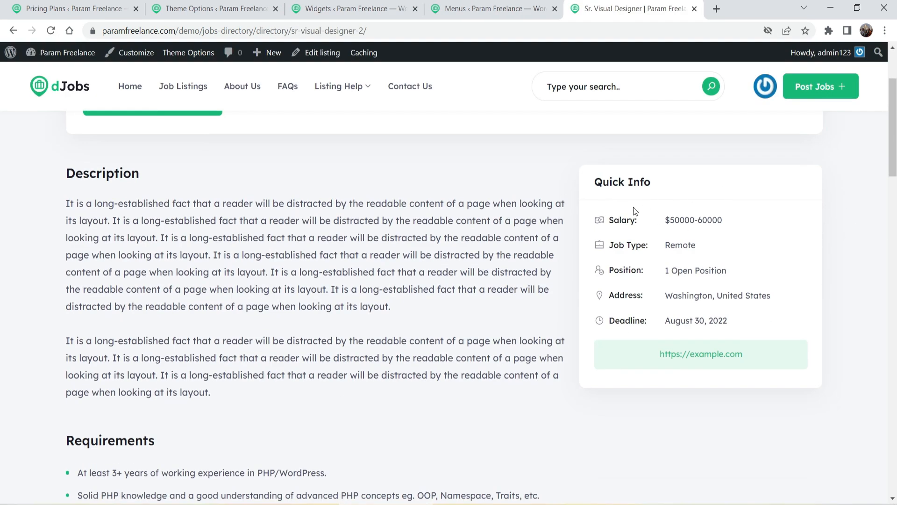
Compare the Quick Info widget's title and field options with the Quick Info box on the Sr. Visual Designer listing
left_click(334, 9)
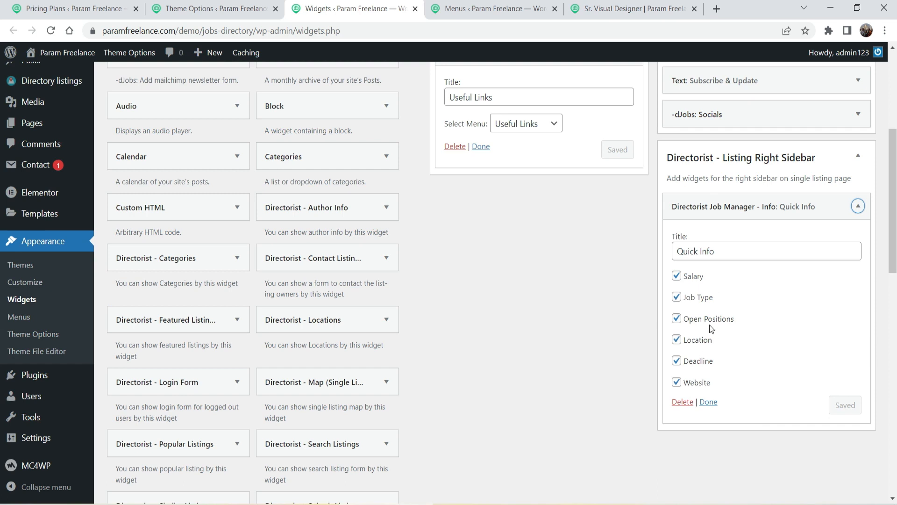
triple_click(729, 255)
left_click(613, 9)
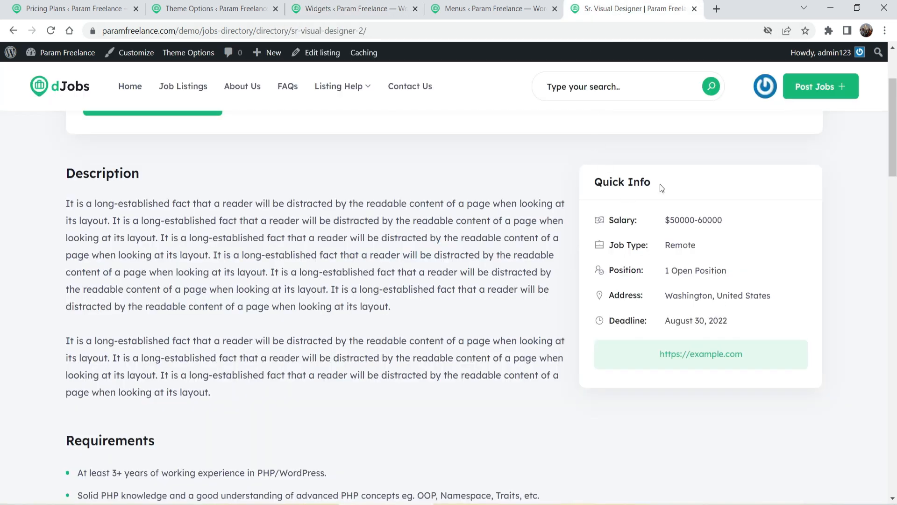
left_click_drag(662, 187, 590, 178)
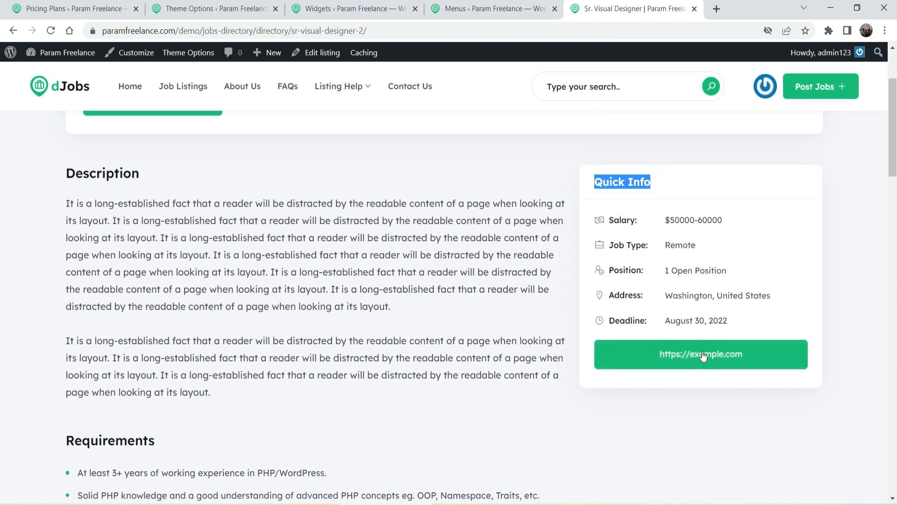
scroll(456, 62, "up", 3)
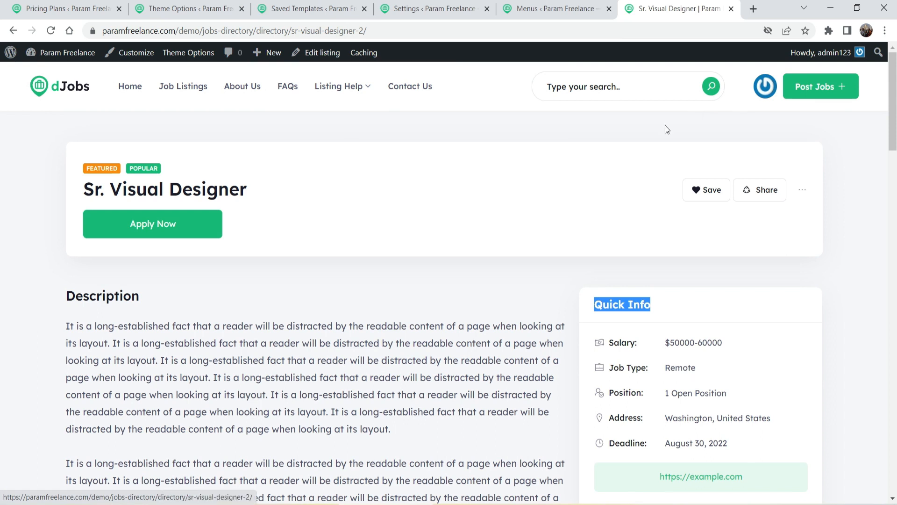
Open the site's home page in the Customizer and go to its Site Identity settings
left_click(138, 89)
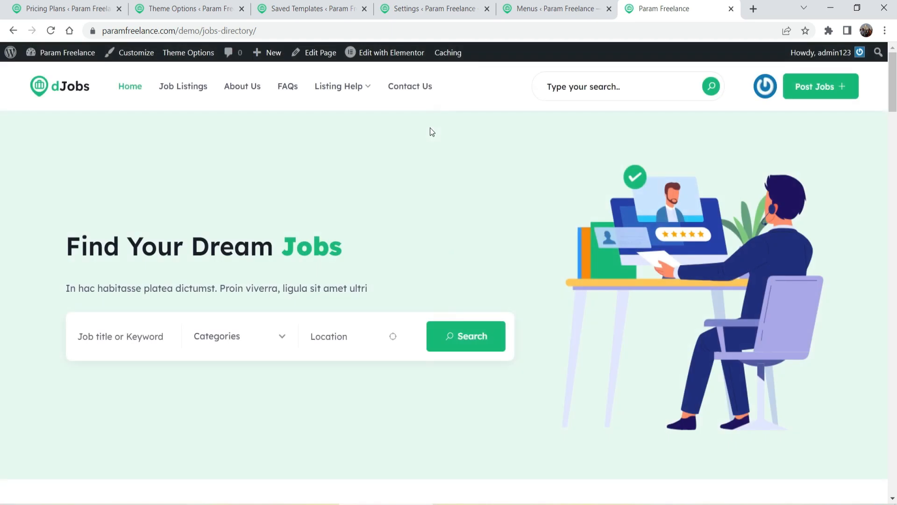
left_click(128, 54)
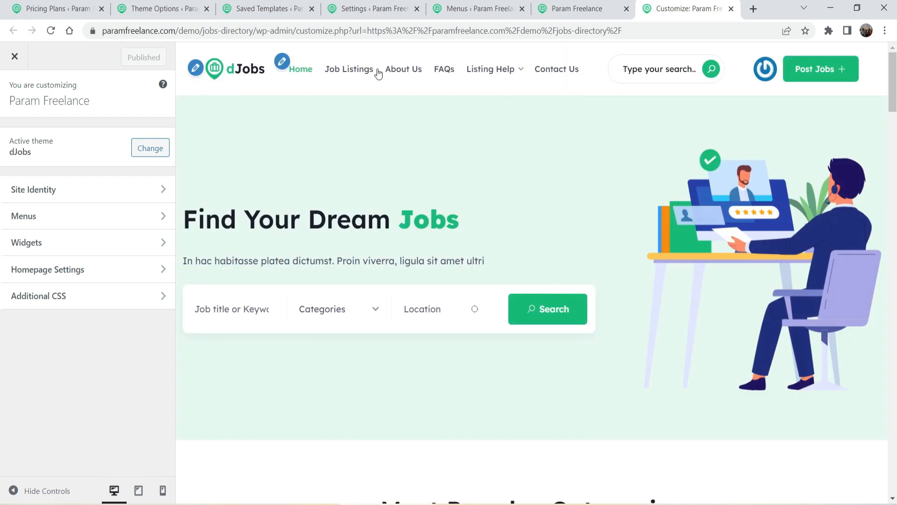
left_click(68, 190)
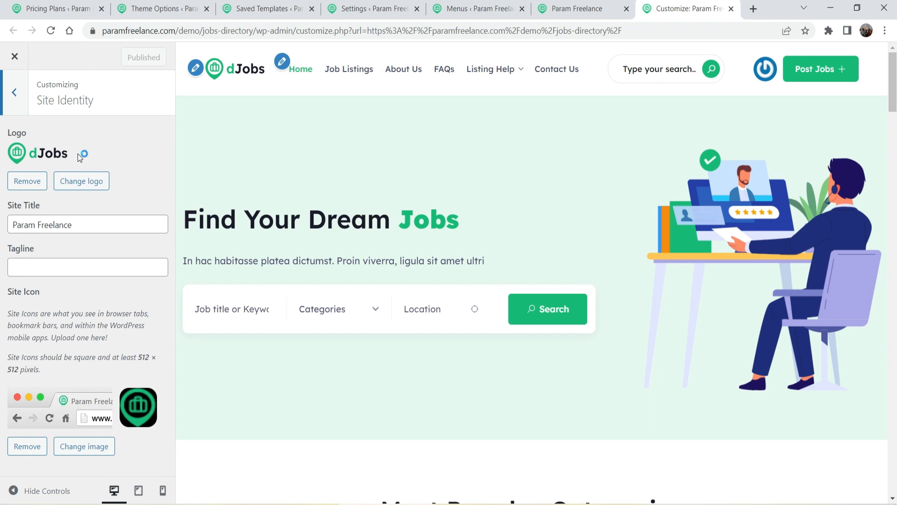
Upload the logo image file from the Desktop as a replacement for the current site logo
left_click(80, 182)
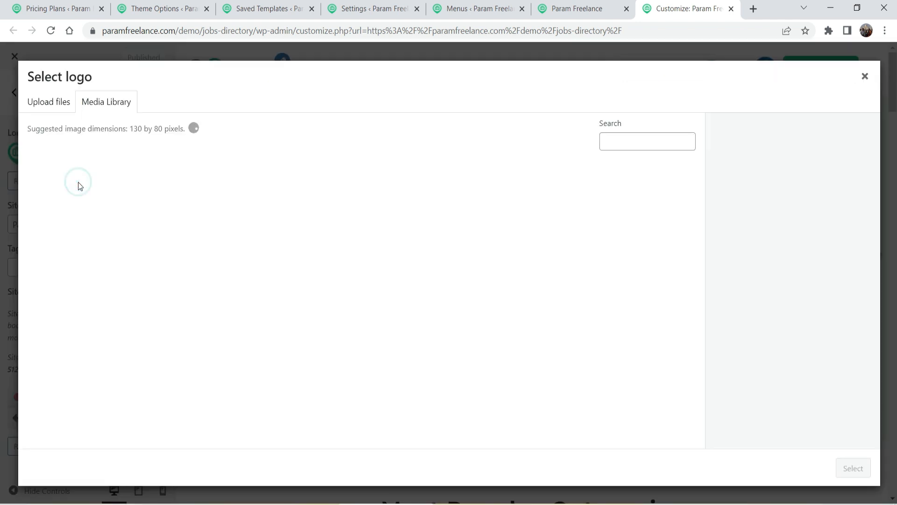
left_click(48, 101)
left_click(452, 279)
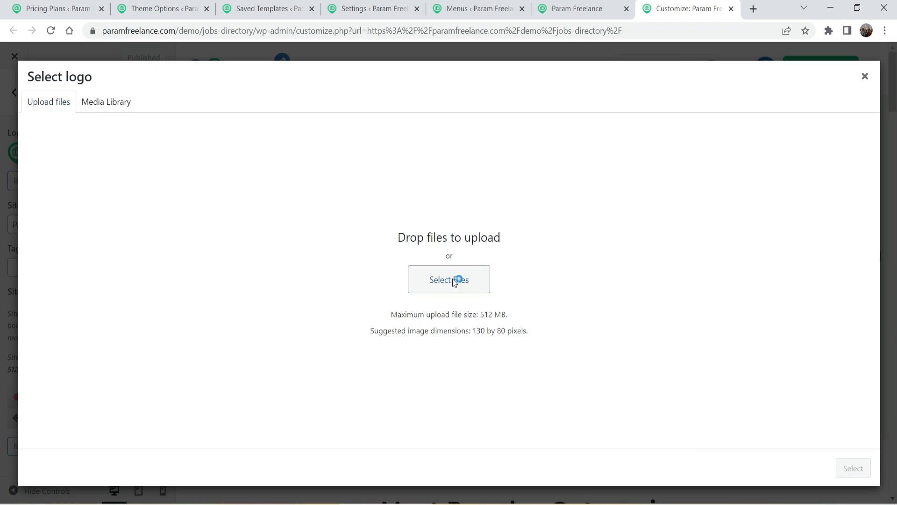
left_click(336, 114)
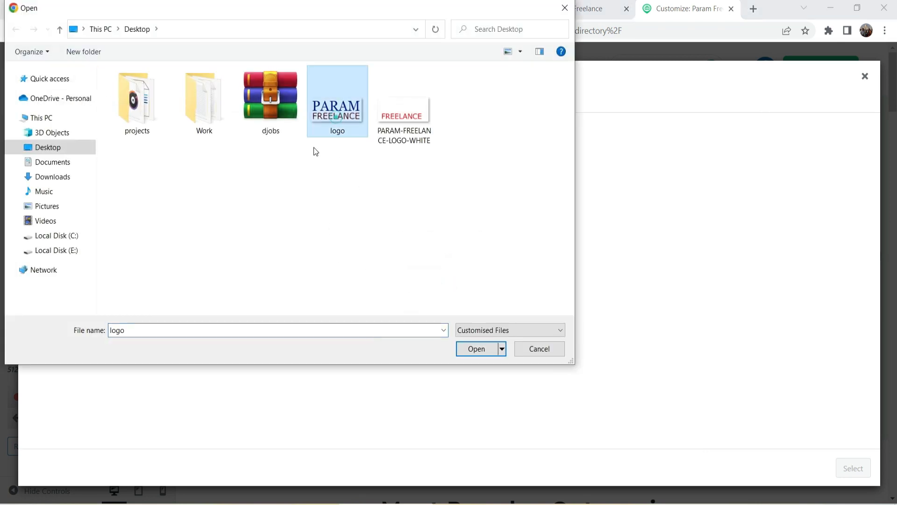
left_click(478, 349)
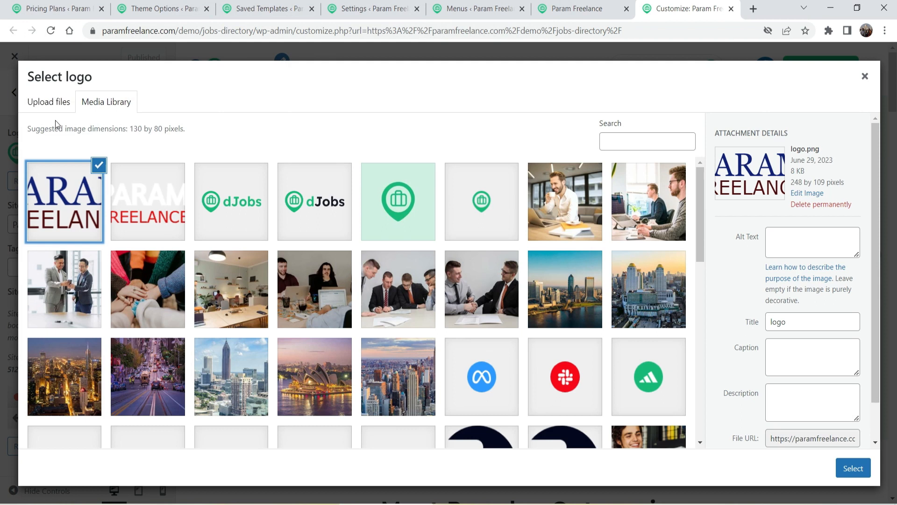
Use the uploaded logo.png as the site logo without cropping it
left_click(46, 101)
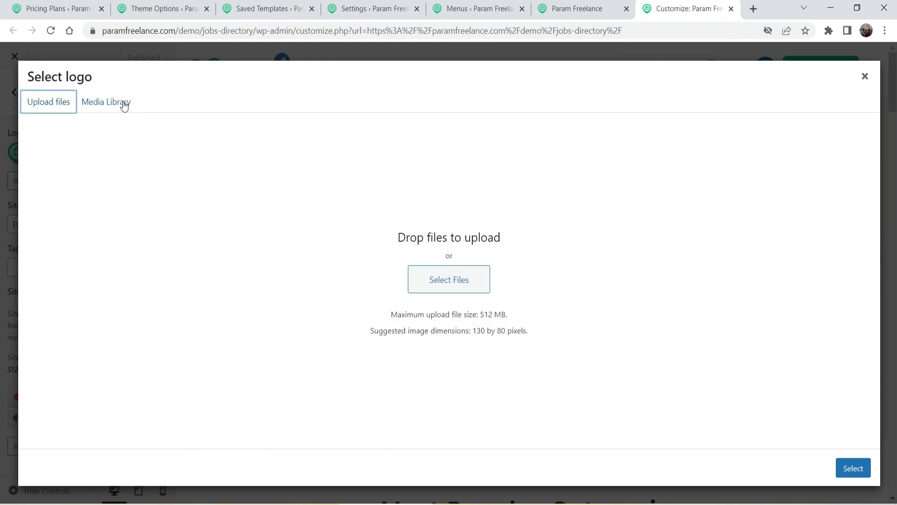
left_click(124, 104)
left_click(853, 468)
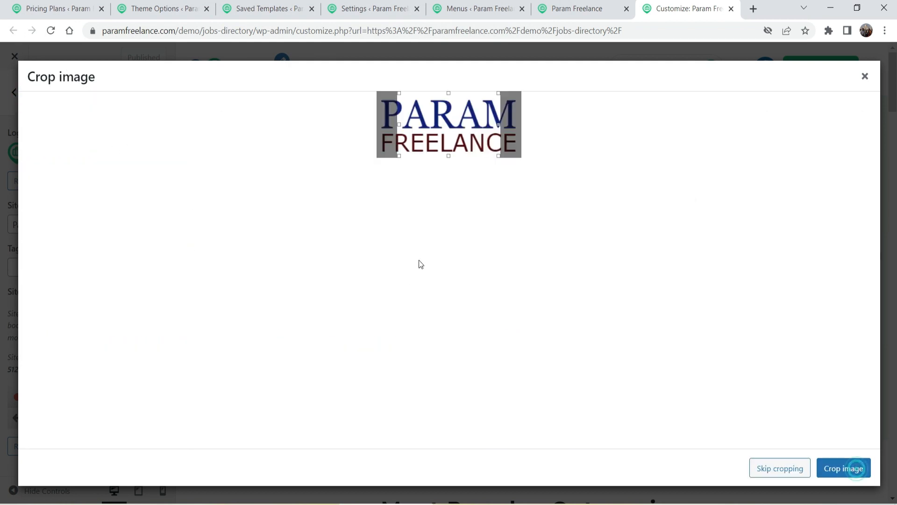
left_click(779, 471)
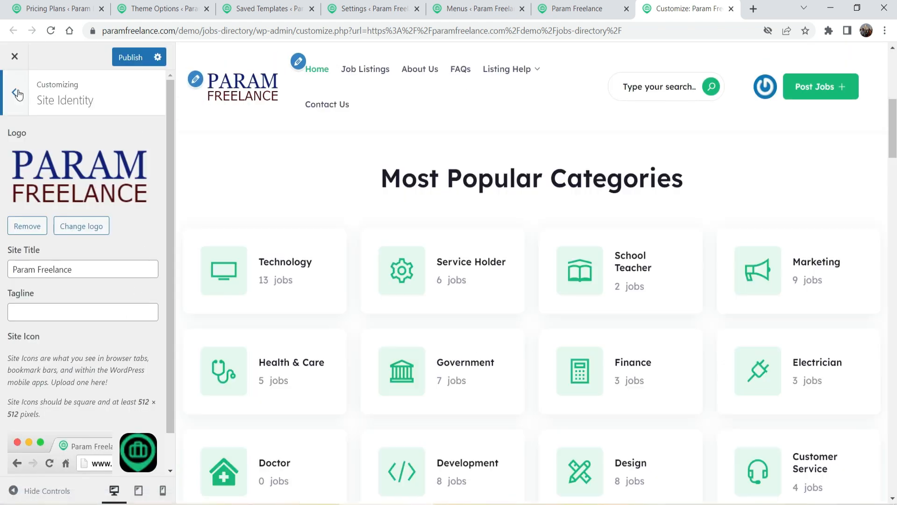
Look through the Customizer's Menus, Homepage Settings and Widgets sections and preview the page with the controls hidden
left_click(18, 95)
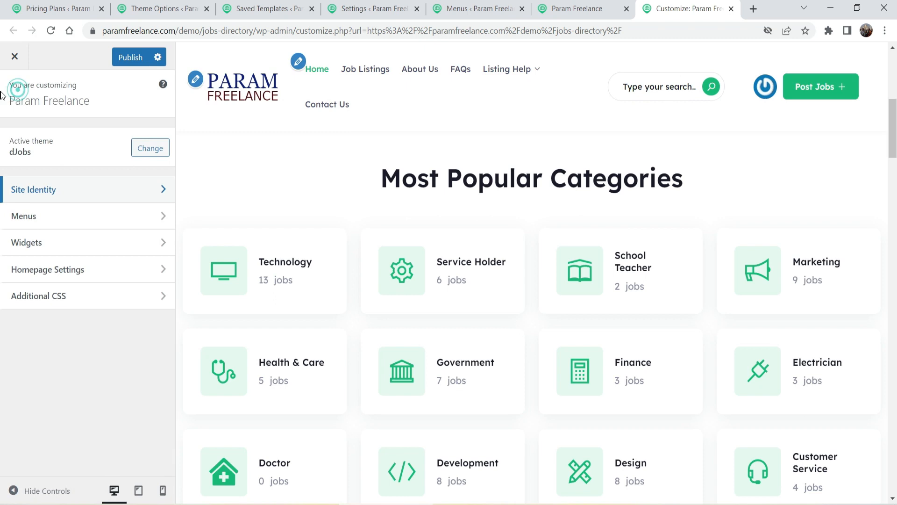
left_click(38, 215)
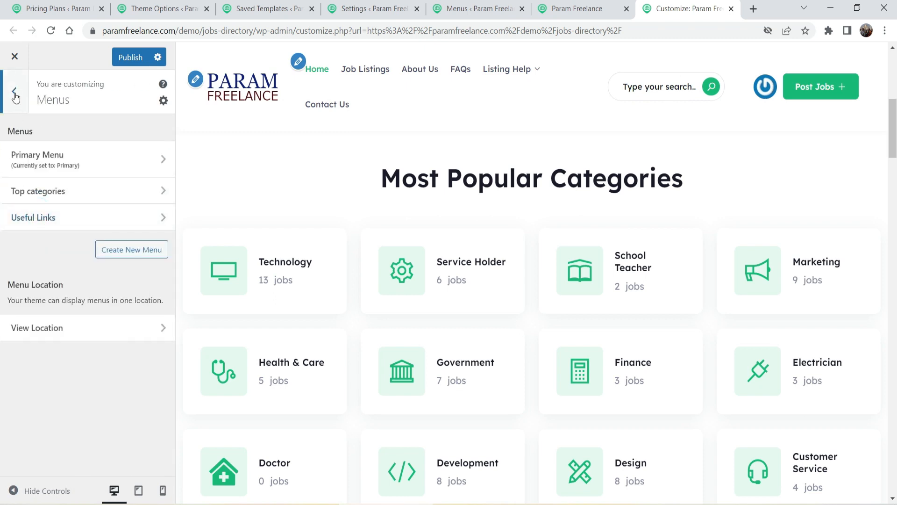
left_click(15, 96)
left_click(55, 272)
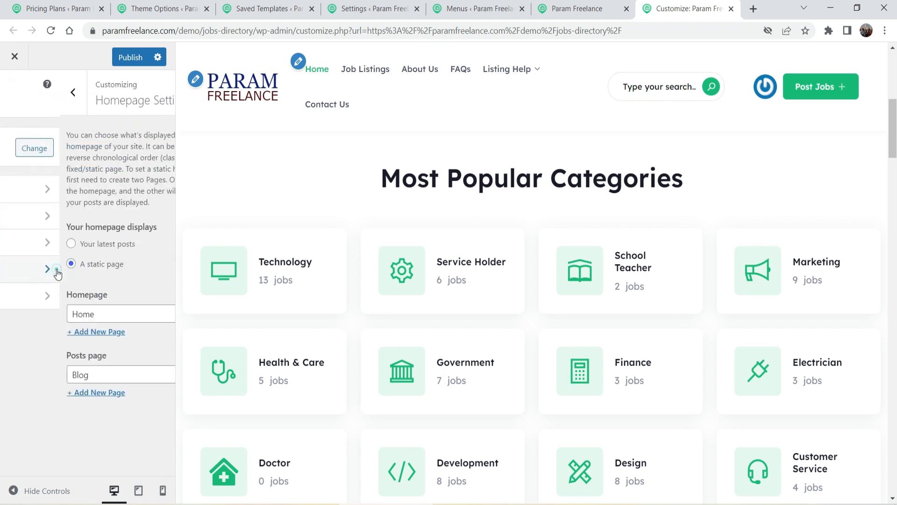
left_click(15, 93)
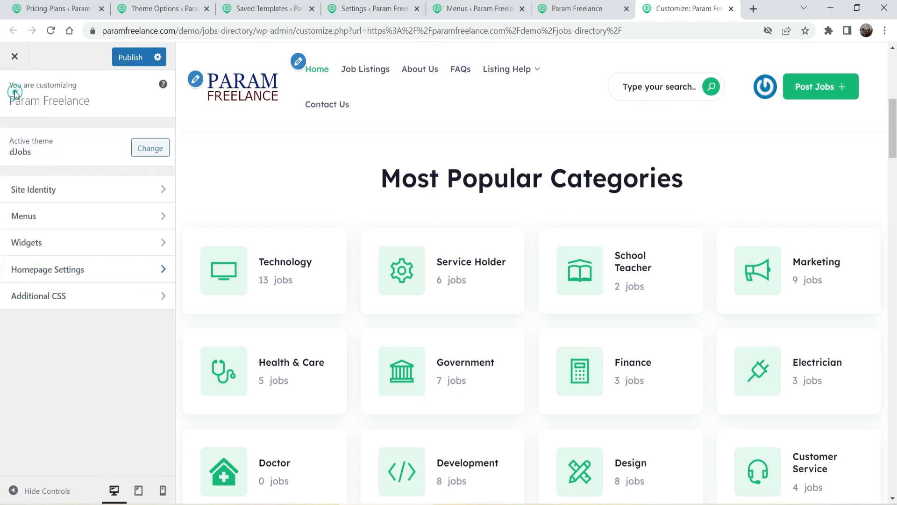
left_click(60, 242)
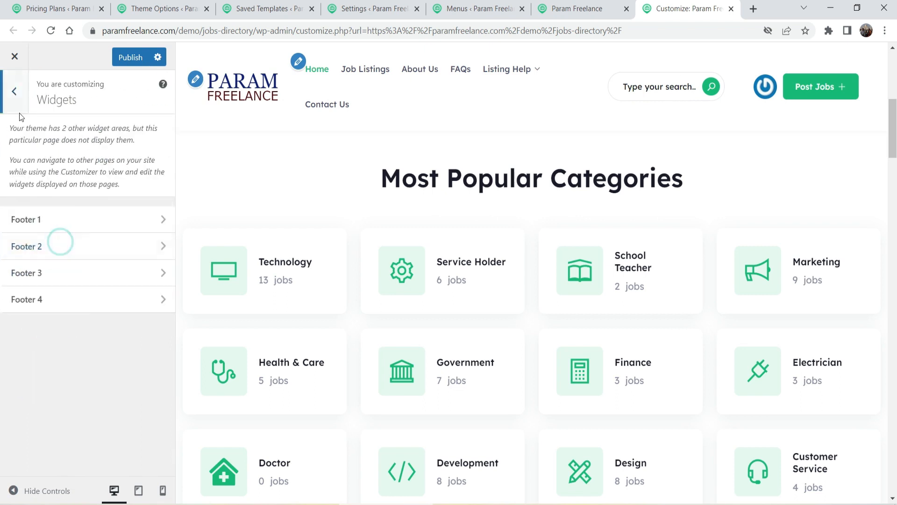
left_click(14, 92)
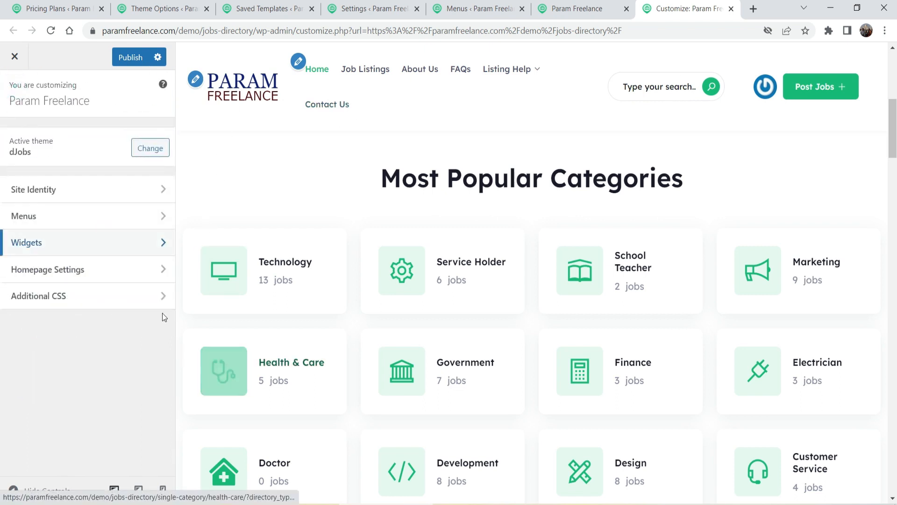
left_click(14, 490)
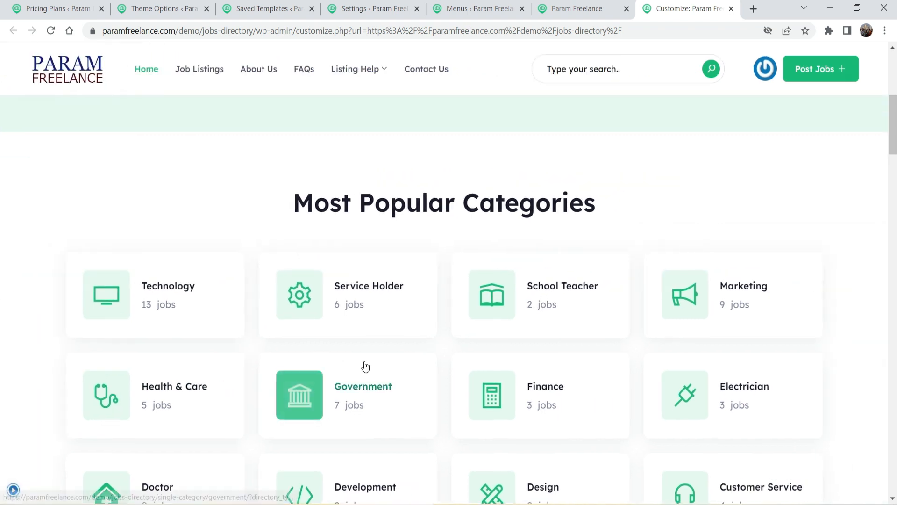
left_click(14, 489)
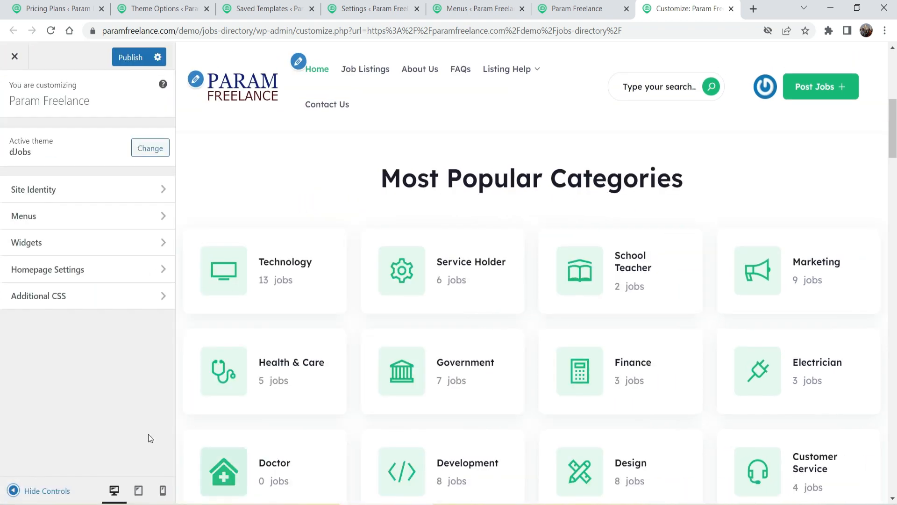
Publish the Customizer changes and reload the live home page to check the new logo
left_click(131, 57)
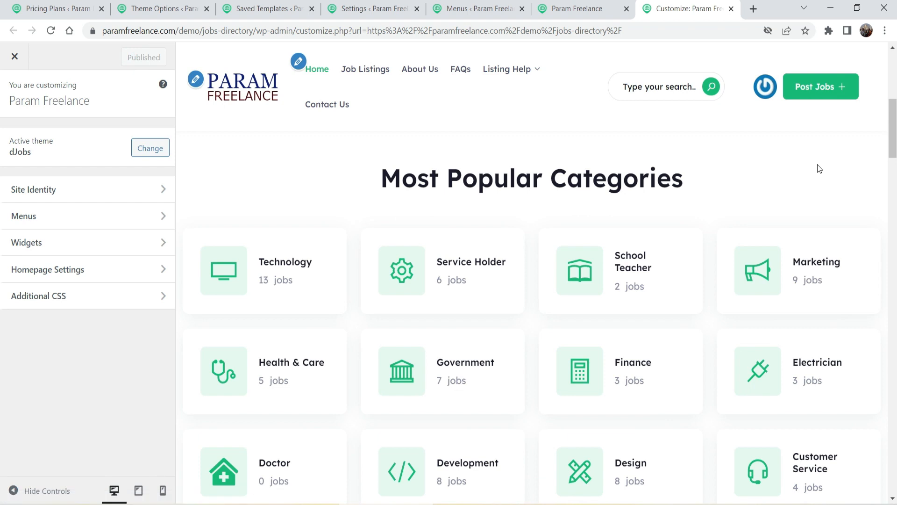
left_click(577, 8)
left_click(50, 30)
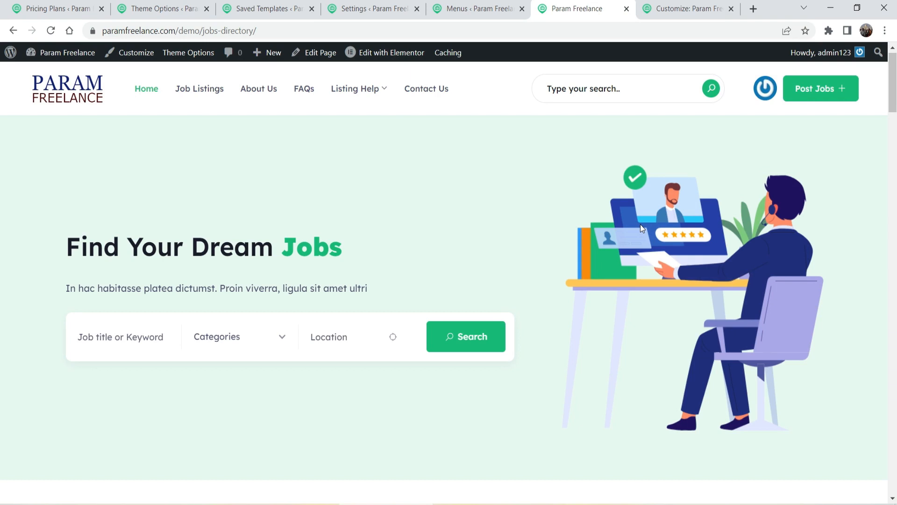
Copy the live home page's address and open it in Firefox as a signed-out visitor
left_click(277, 25)
key("ctrl+c")
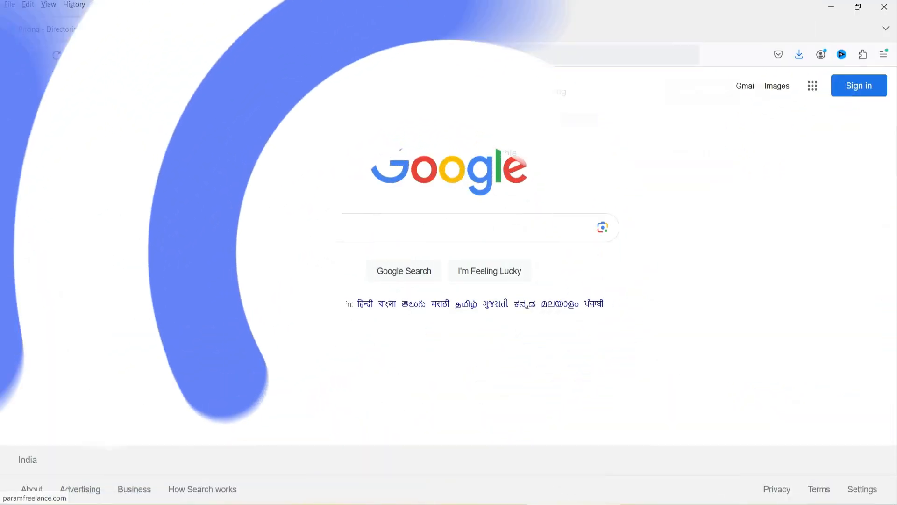
left_click(388, 52)
key("ctrl+v")
key("Return")
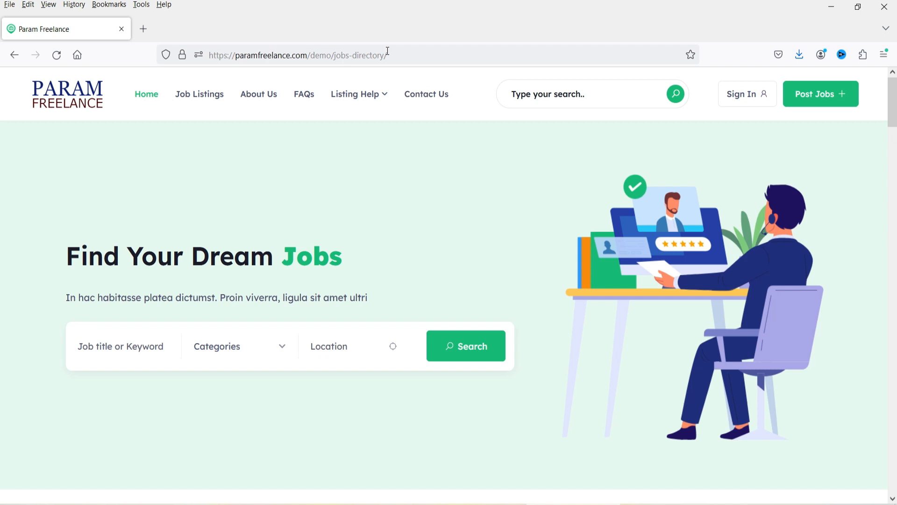
Look over the home page's categories, job listings and article sections and return to its beginning
scroll(558, 220, "down", 10)
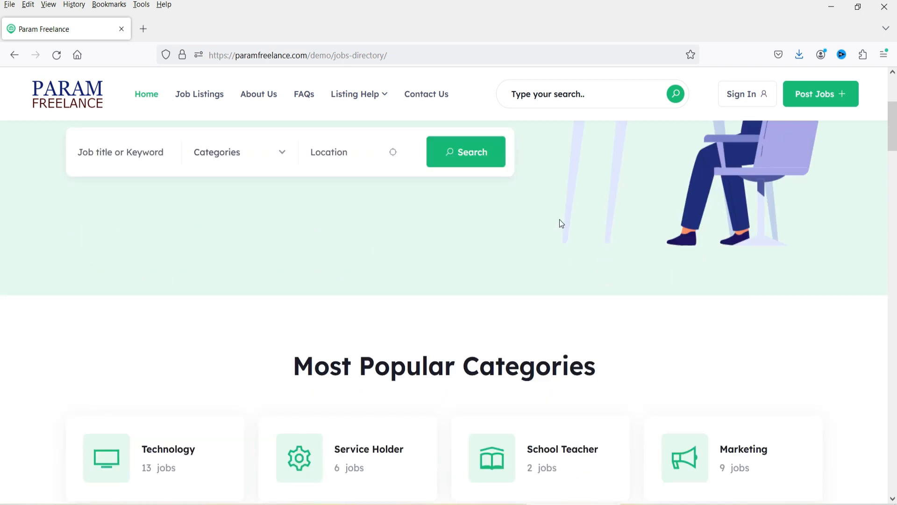
scroll(557, 224, "down", 5)
scroll(556, 234, "down", 15)
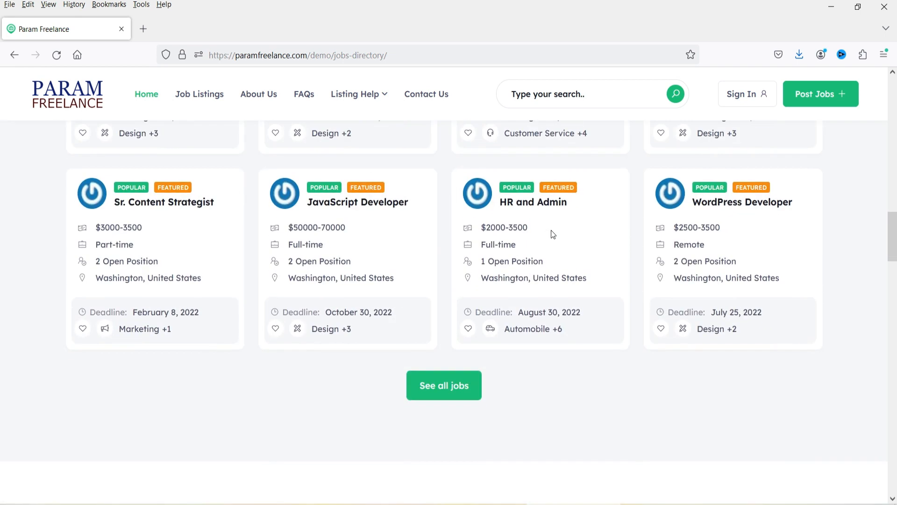
scroll(548, 248, "down", 12)
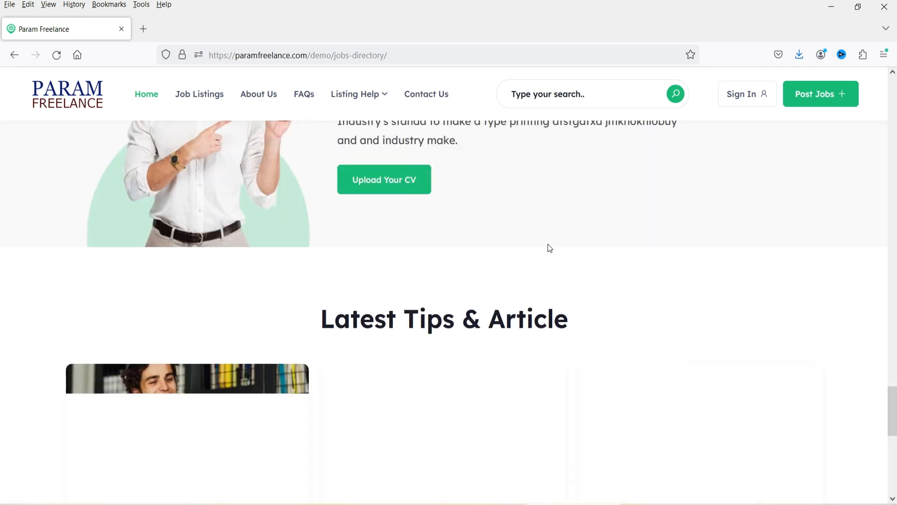
key("Home")
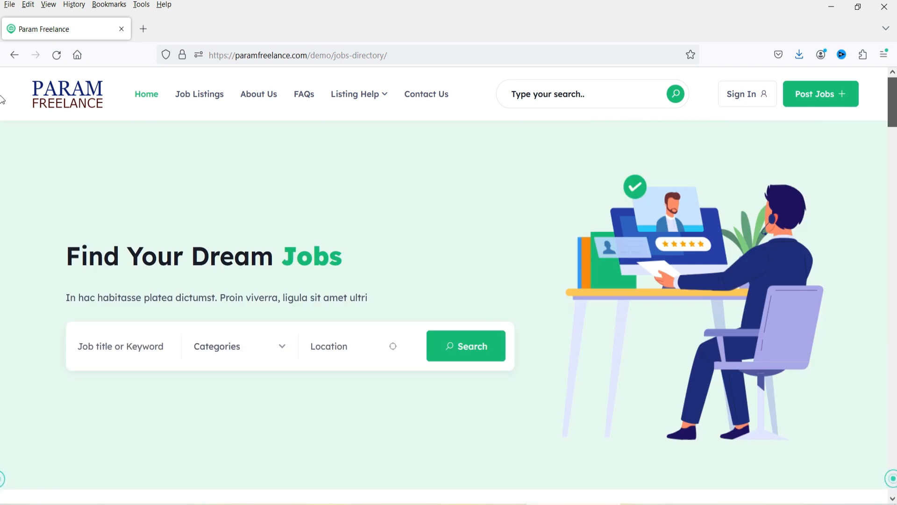
Start posting a job, review the Enterprise, Standard and Basic packages, and continue with the Basic package
left_click(812, 106)
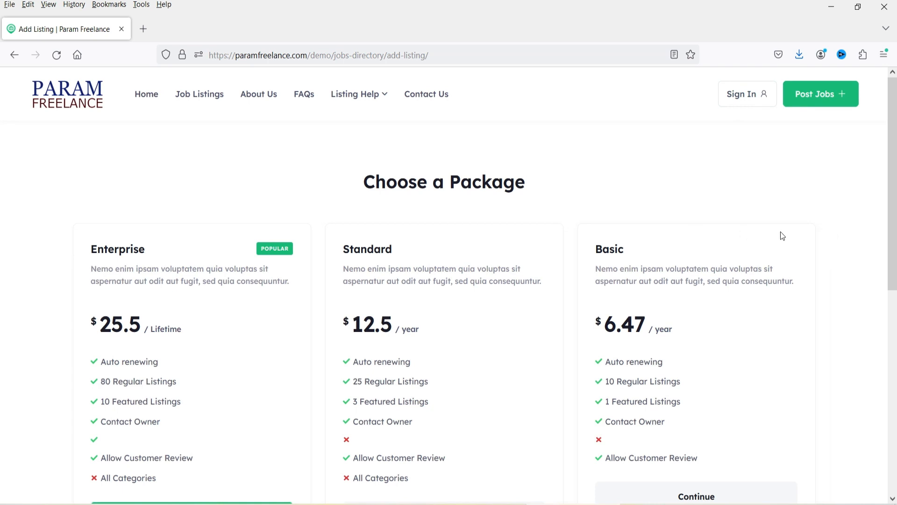
scroll(835, 242, "down", 3)
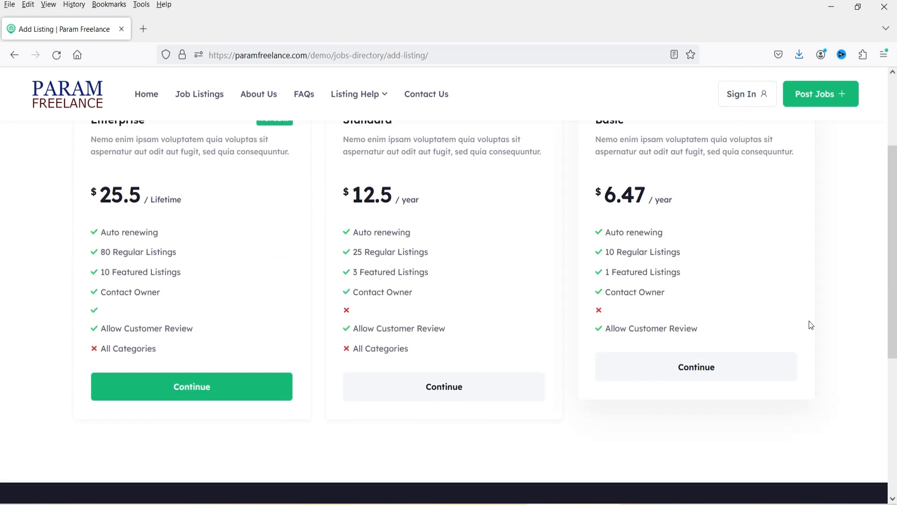
scroll(780, 325, "up", 3)
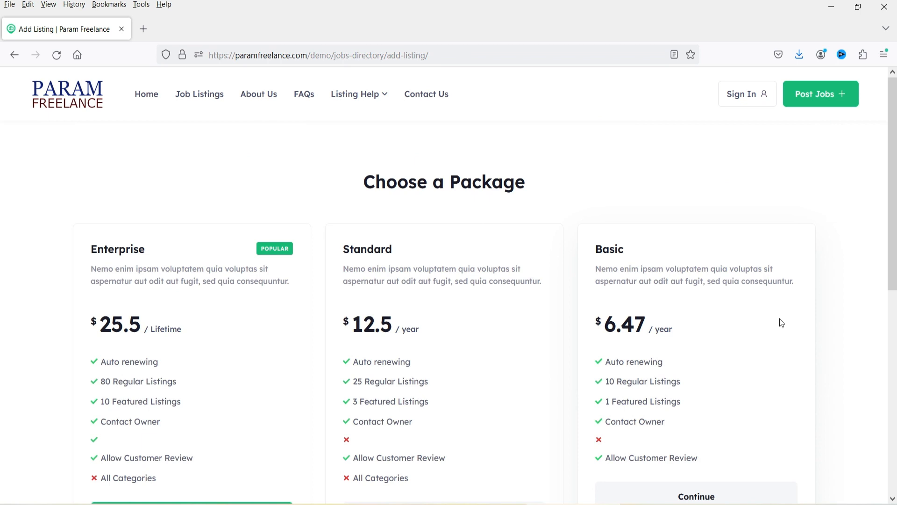
scroll(757, 310, "down", 3)
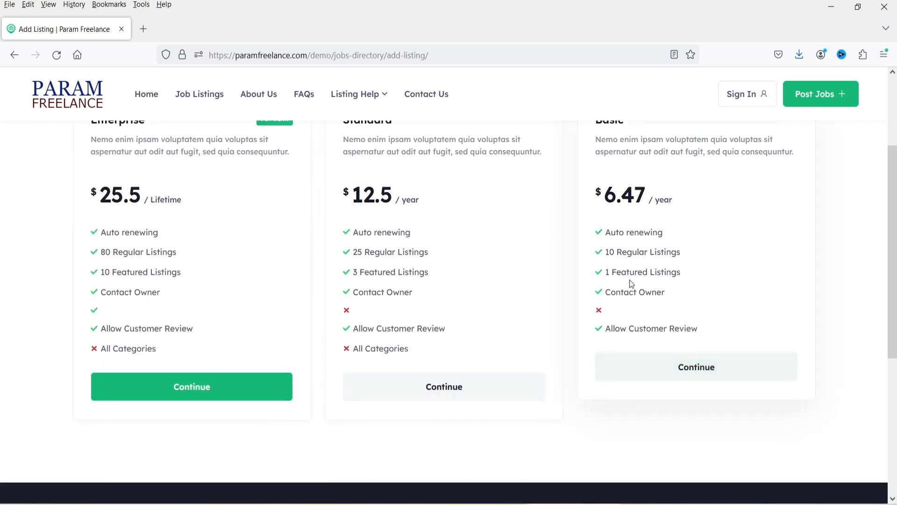
scroll(661, 280, "up", 3)
scroll(659, 278, "down", 3)
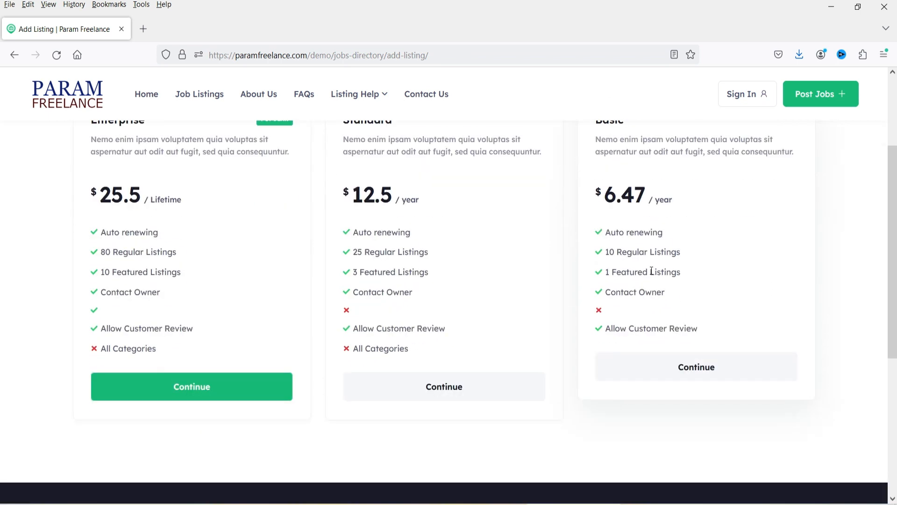
left_click(699, 377)
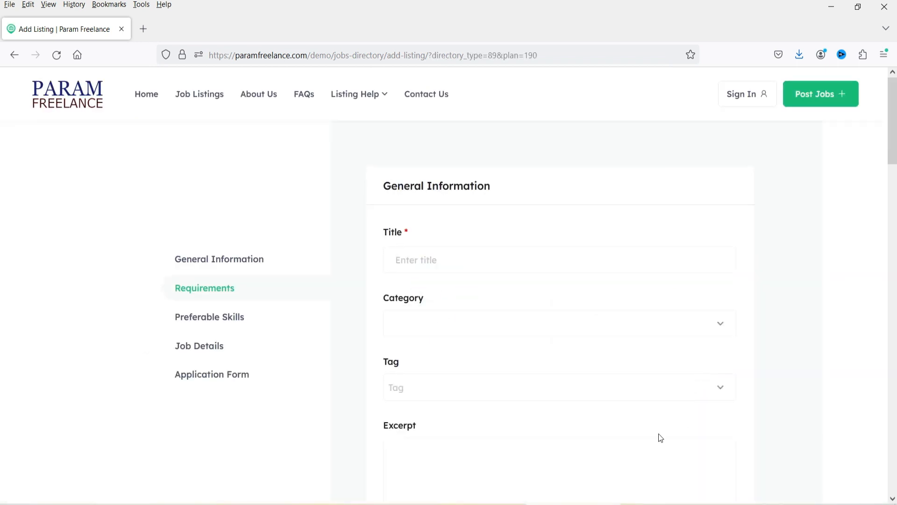
Title the listing "Website Developer" and assign it the Design, Development and Technology categories
left_click(431, 256)
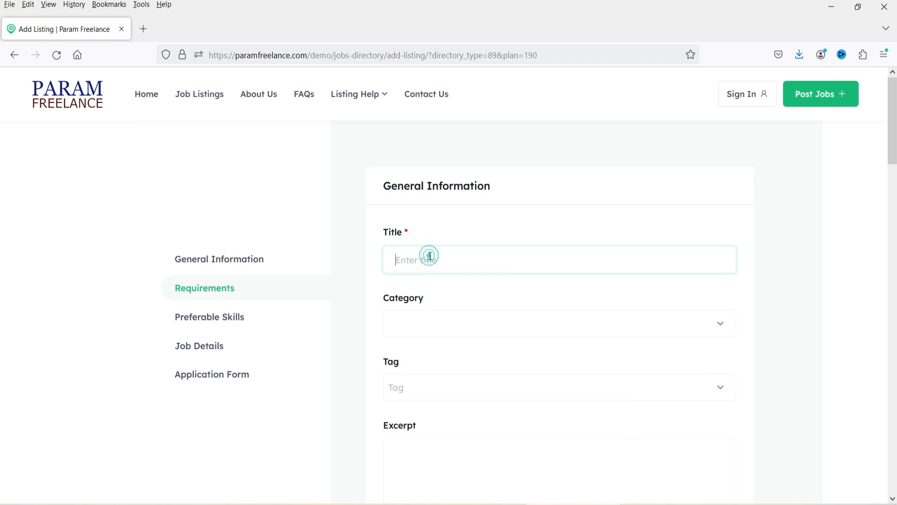
type("Website Developer")
left_click(420, 331)
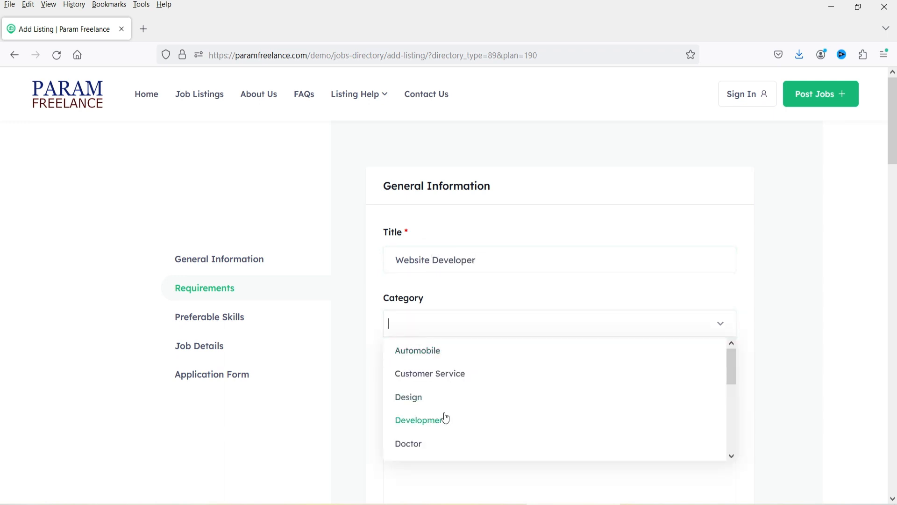
left_click(432, 404)
left_click(458, 326)
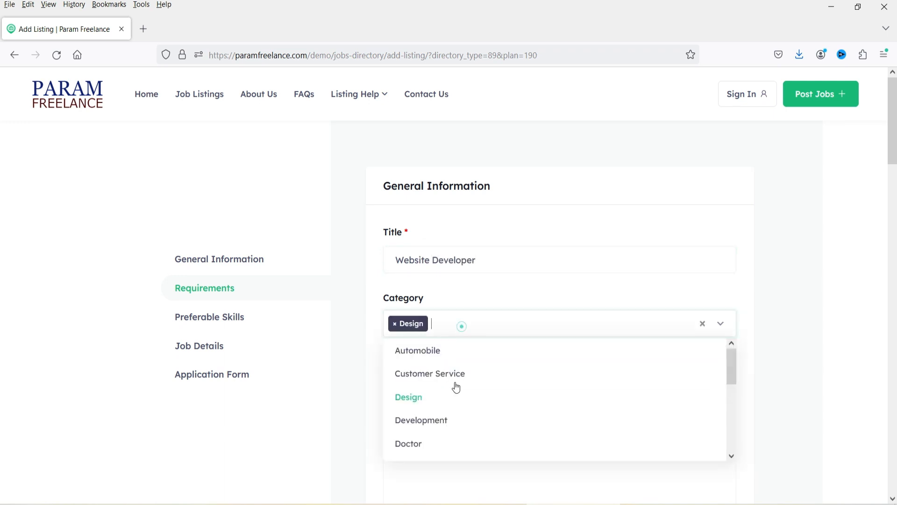
left_click(451, 418)
scroll(522, 410, "down", 2)
scroll(523, 410, "down", 1)
left_click(537, 195)
scroll(539, 276, "down", 3)
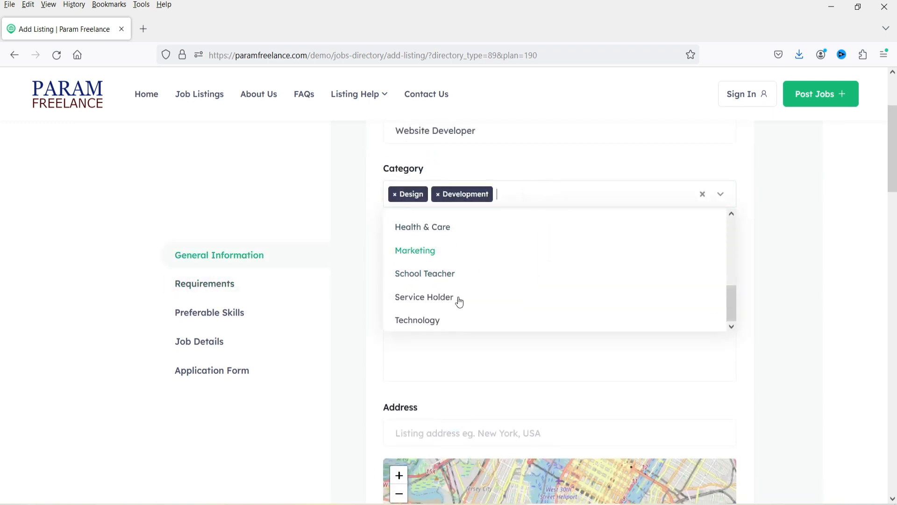
left_click(445, 328)
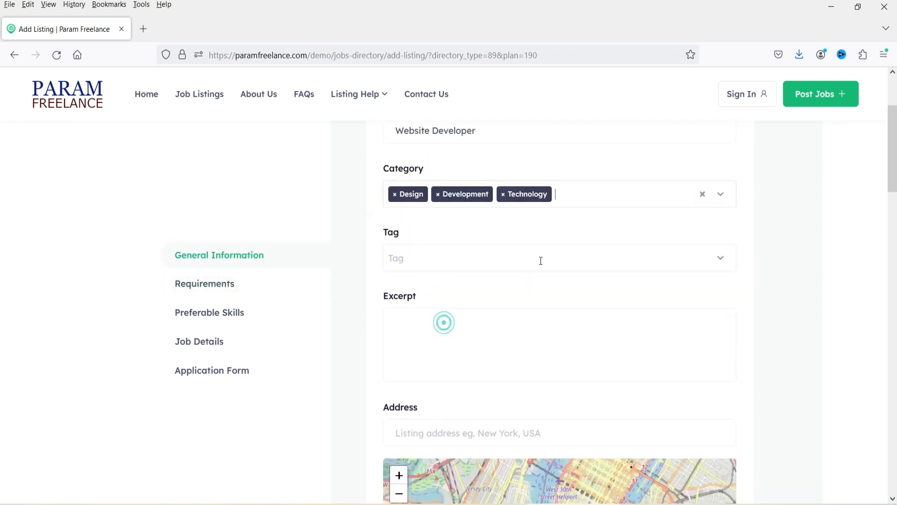
Check the available tags and write the excerpt "We are looking for web developers for our web design company."
left_click(428, 254)
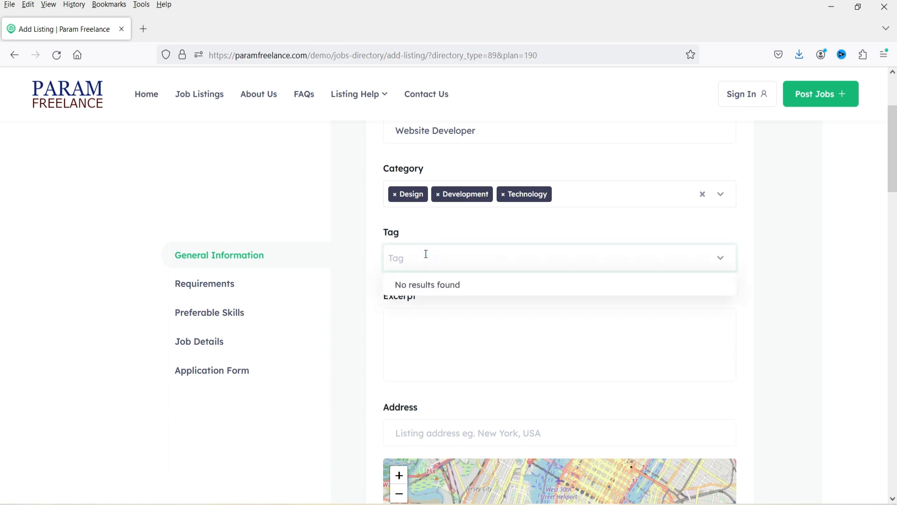
left_click(817, 253)
left_click(440, 323)
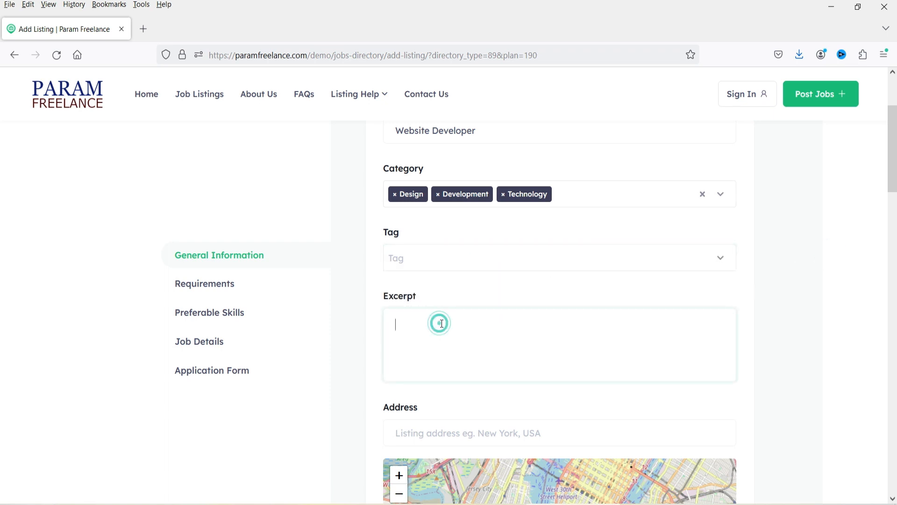
type("We are looking for web developers for our web design company with n")
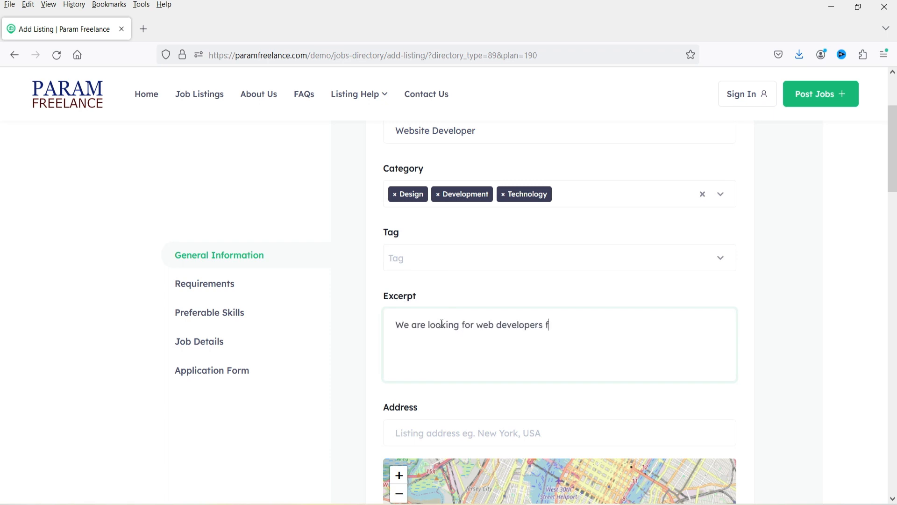
key("BackSpace")
key("BackSpace")
key("BackSpace")
key("BackSpace")
key("BackSpace")
key("BackSpace")
key("BackSpace")
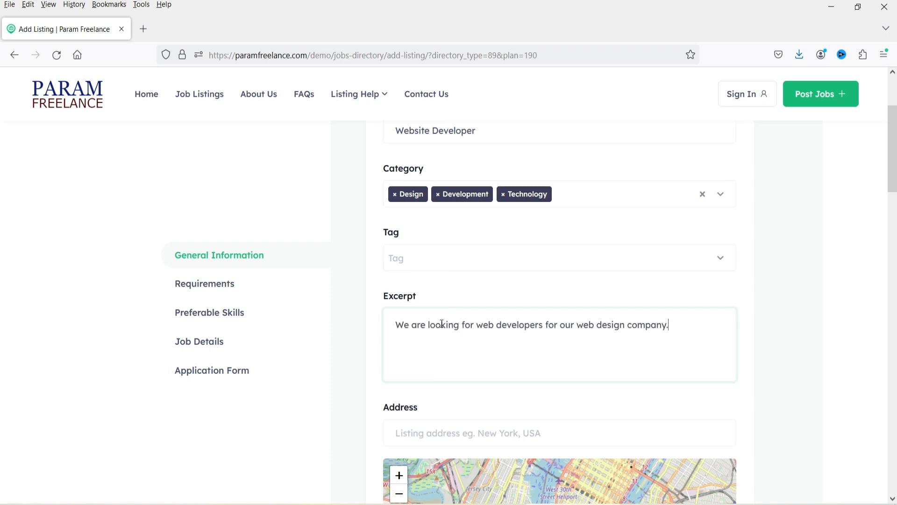
Set the listing's address to New York and its location to United States
scroll(357, 318, "down", 3)
left_click(436, 302)
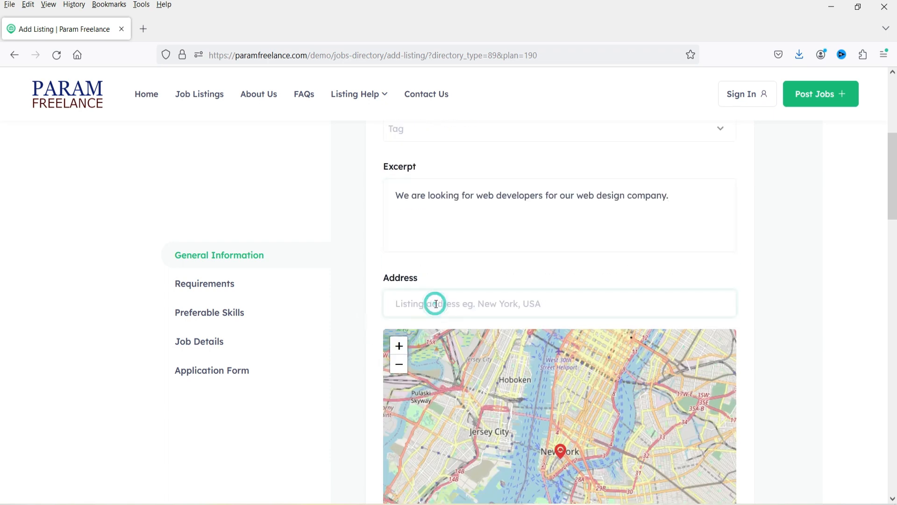
type("new york")
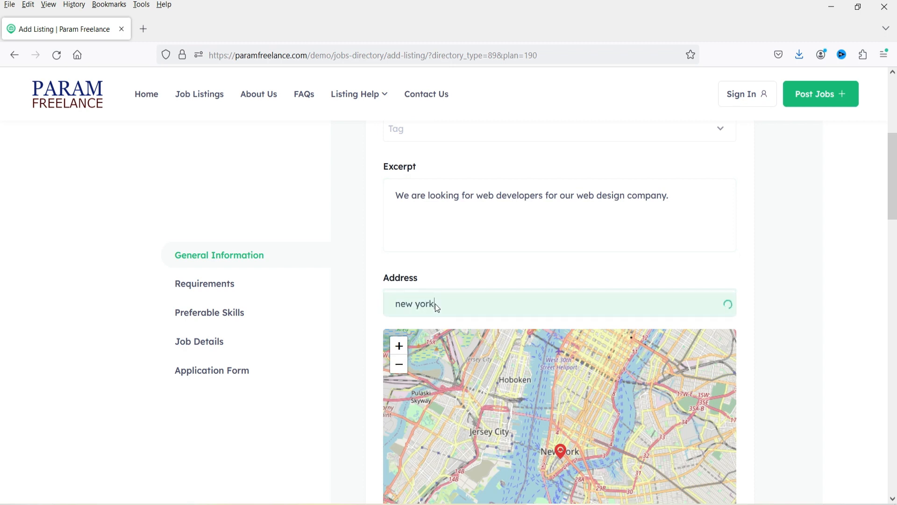
left_click(464, 325)
scroll(865, 260, "down", 5)
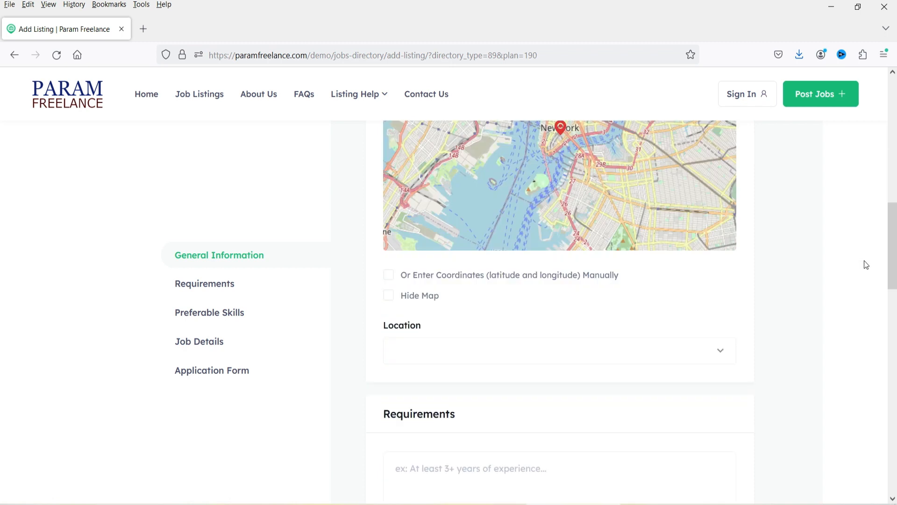
scroll(461, 253, "down", 2)
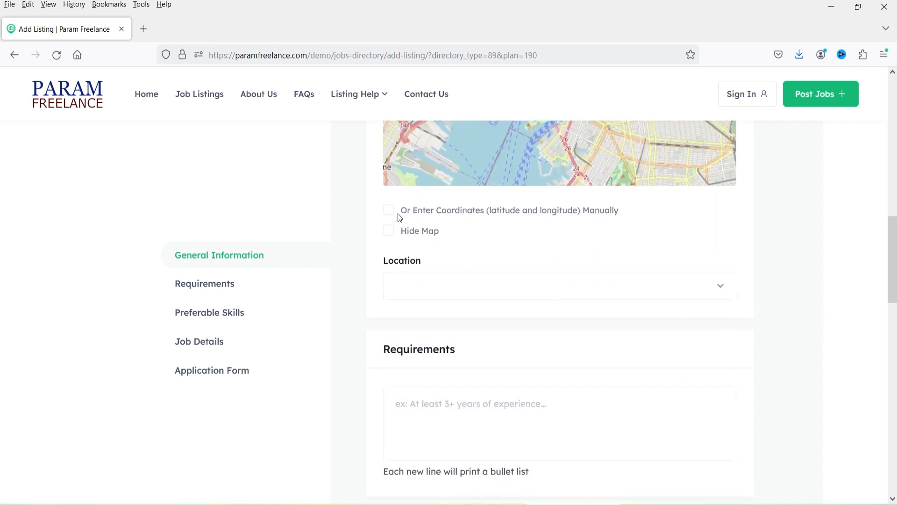
left_click(476, 291)
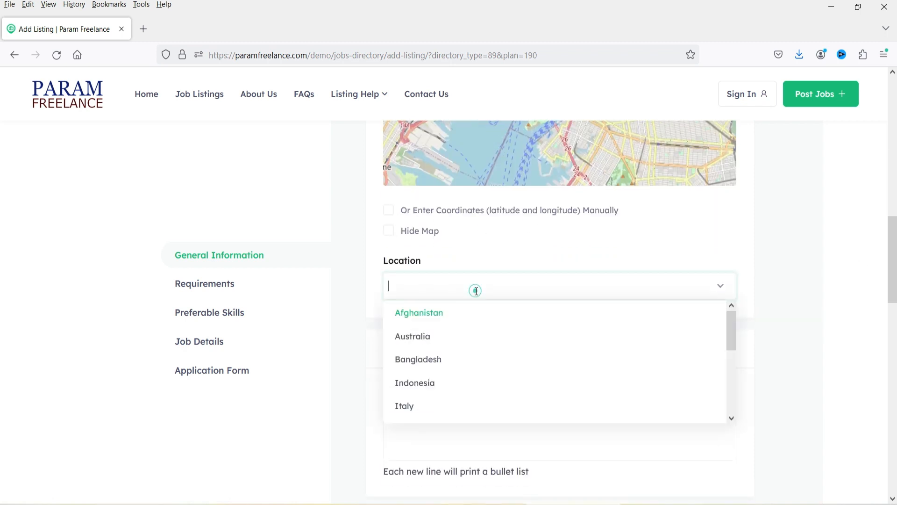
type("united")
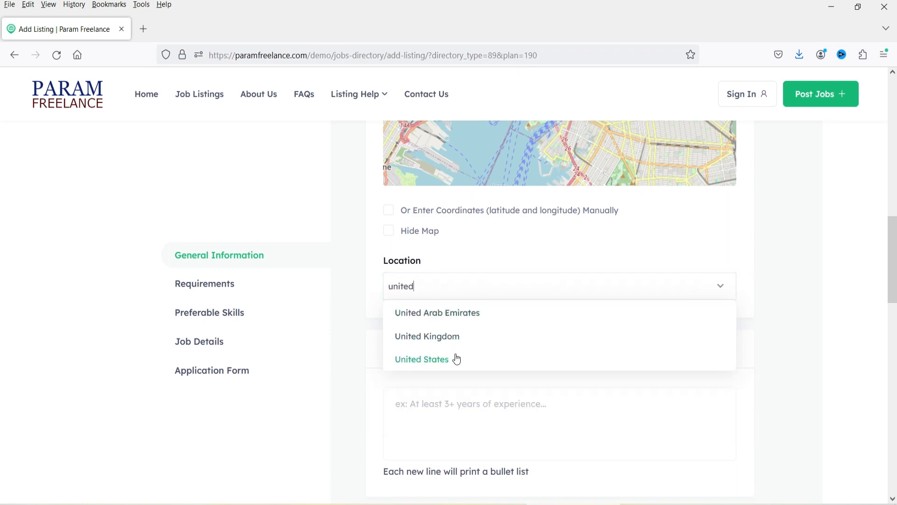
left_click(457, 359)
List the requirements "No experience Required", "Freelancers are welcome.", "No degree required" and "Work from anywhere" on separate lines
scroll(518, 351, "down", 2)
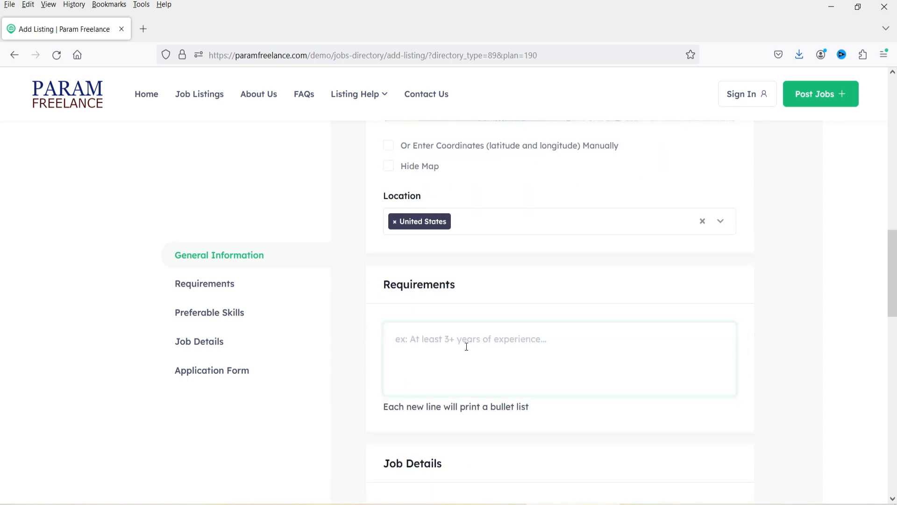
left_click(461, 344)
type("No experience Required")
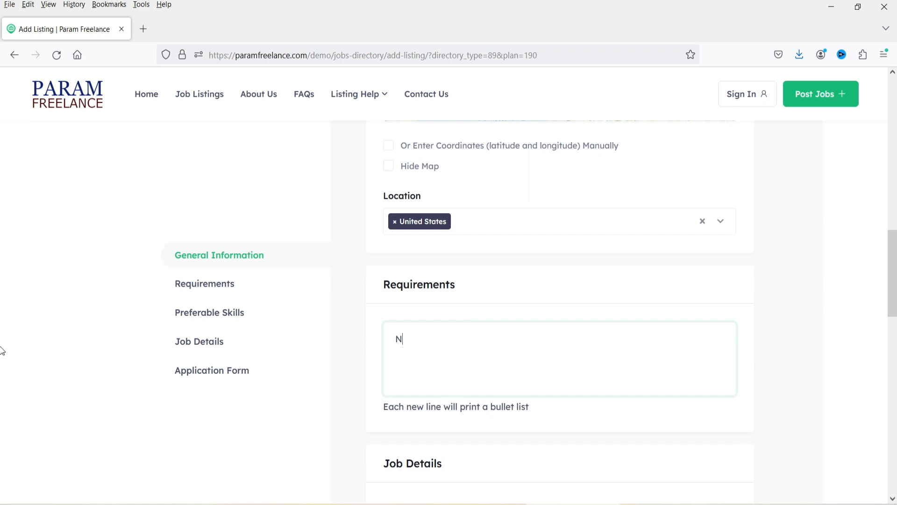
key("Return")
type("Freelancers are welcome.")
key("Return")
type("No degree requiredWork from anywhere")
key("Return")
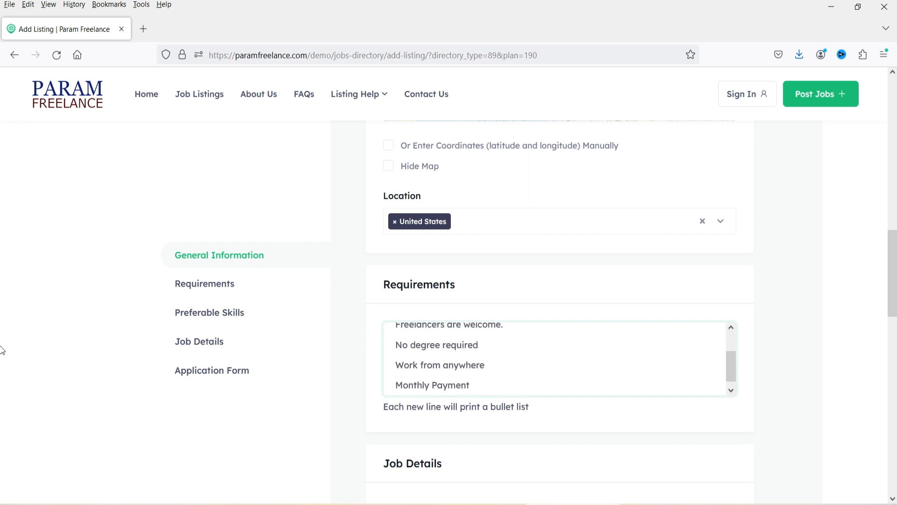
Add "WordPress Expert", "WooCommerce Knowledge" and "Elementor Knowledge" as further lines in the job requirements
type("WordPress Expert")
key("Return")
type("WooCommerce Knowledge")
key("Return")
type("Elementor Knowe")
key("BackSpace")
type("ledge")
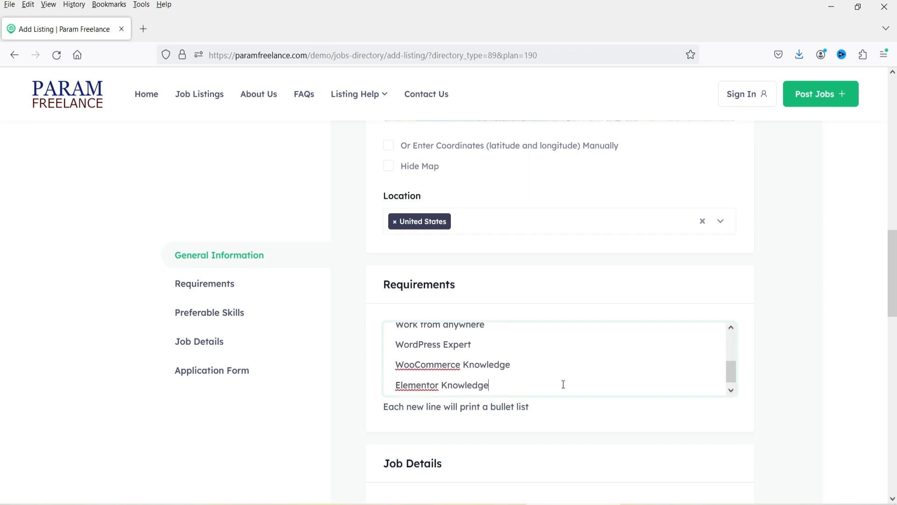
Set the job's salary range to a minimum of 2000 and a maximum of 3000
scroll(608, 285, "down", 2)
scroll(635, 290, "down", 2)
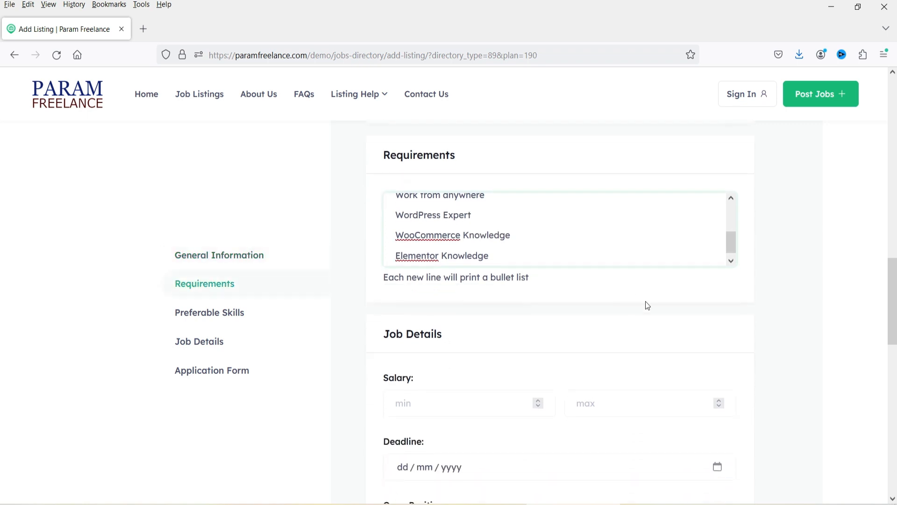
scroll(519, 334, "down", 6)
left_click(425, 207)
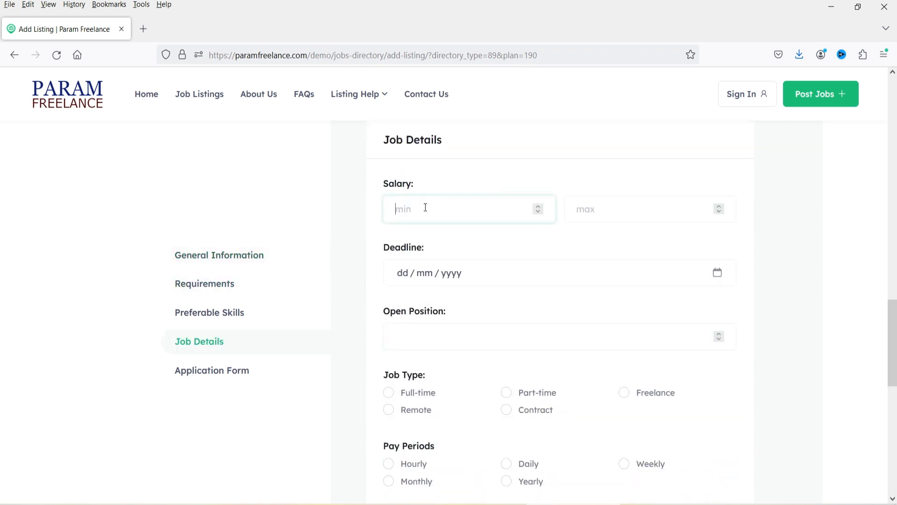
type("2000")
left_click(628, 216)
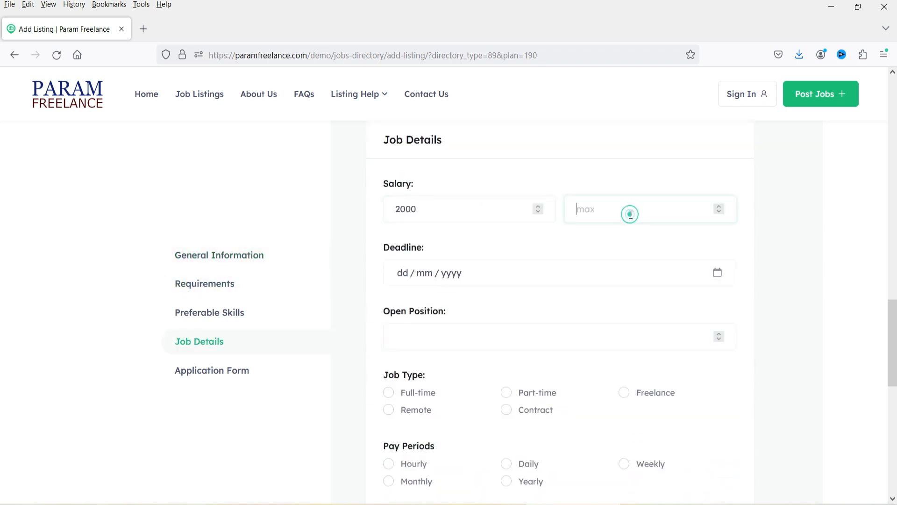
type("3000")
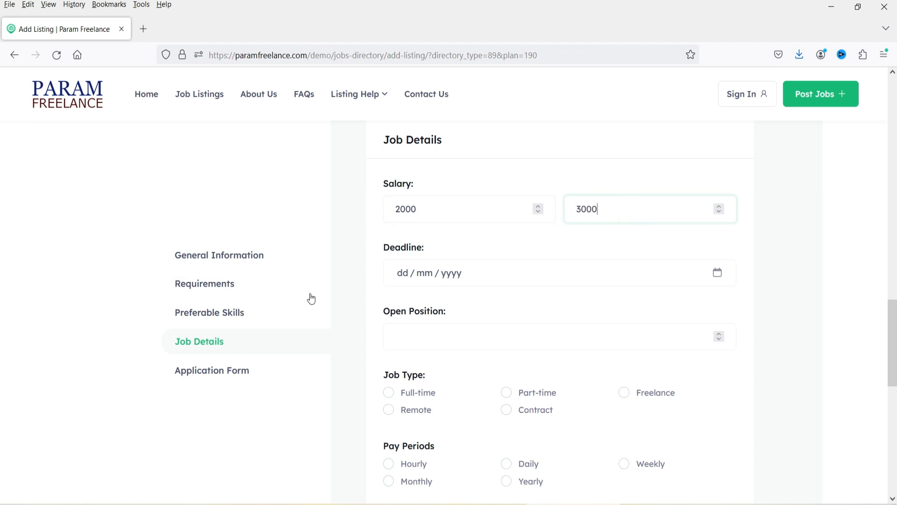
Set the application deadline to 15/07/2023 and the number of open positions to 3
left_click(405, 273)
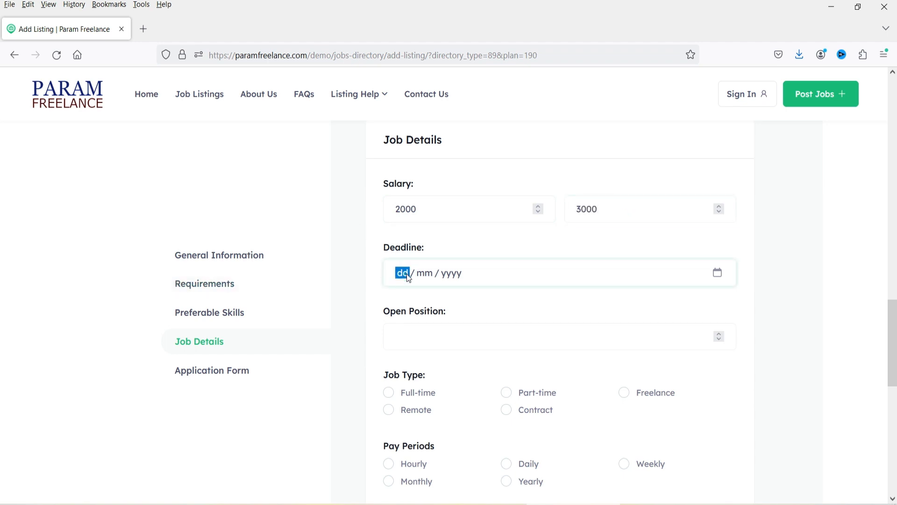
type("15 / ")
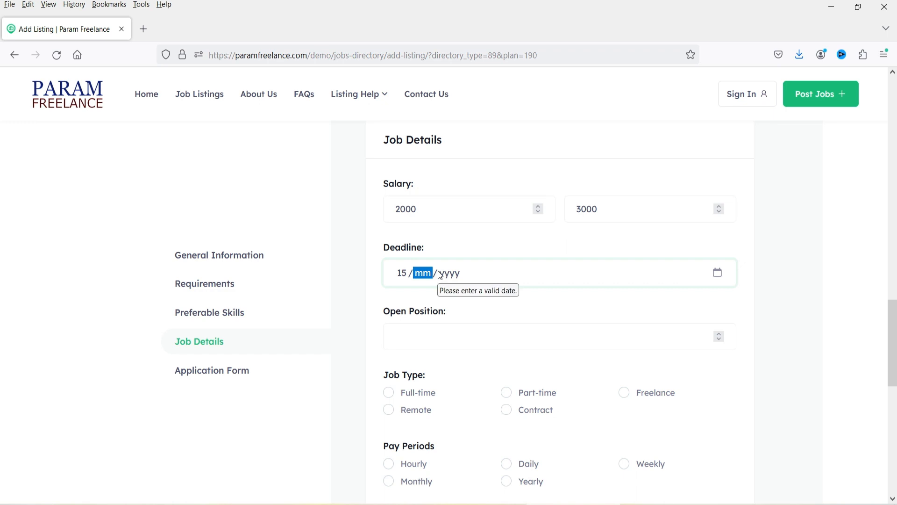
type("07 / 2023")
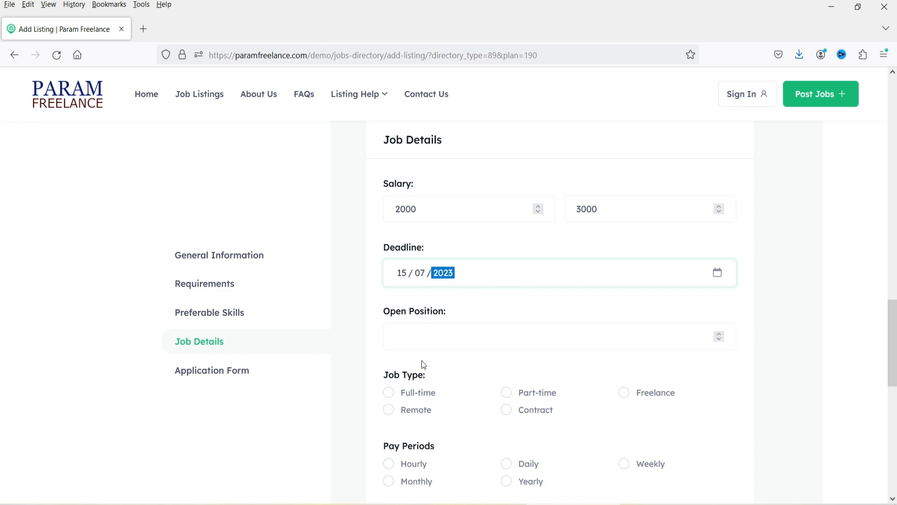
left_click(441, 329)
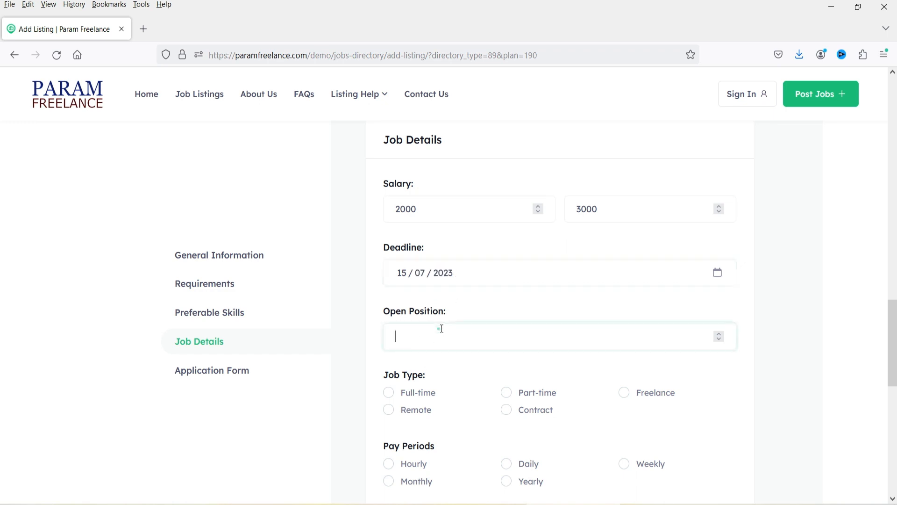
type("3")
Choose Freelance as the job type and Monthly as the pay period
scroll(589, 313, "down", 3)
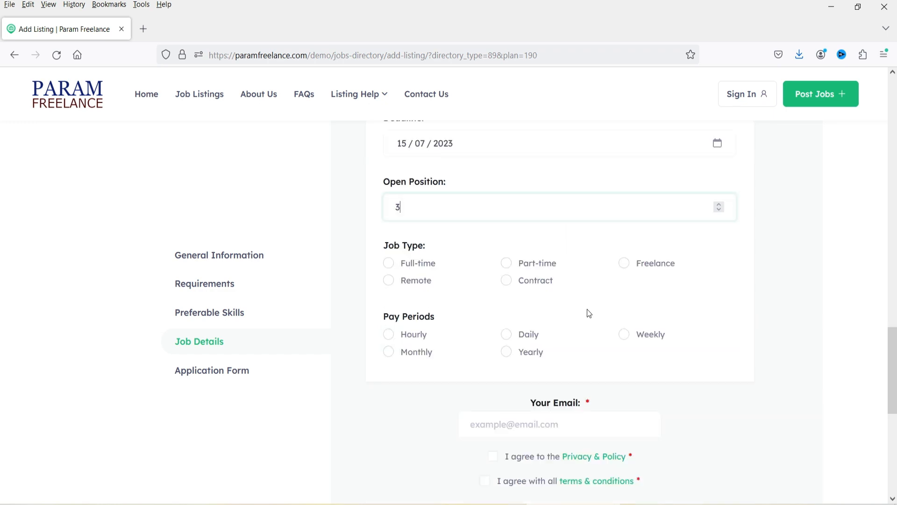
left_click(625, 264)
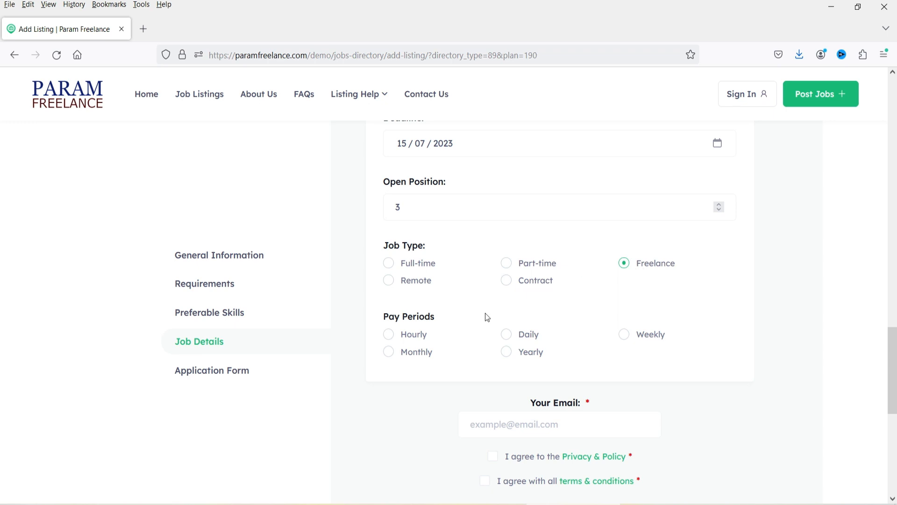
scroll(421, 336, "down", 5)
scroll(397, 327, "up", 5)
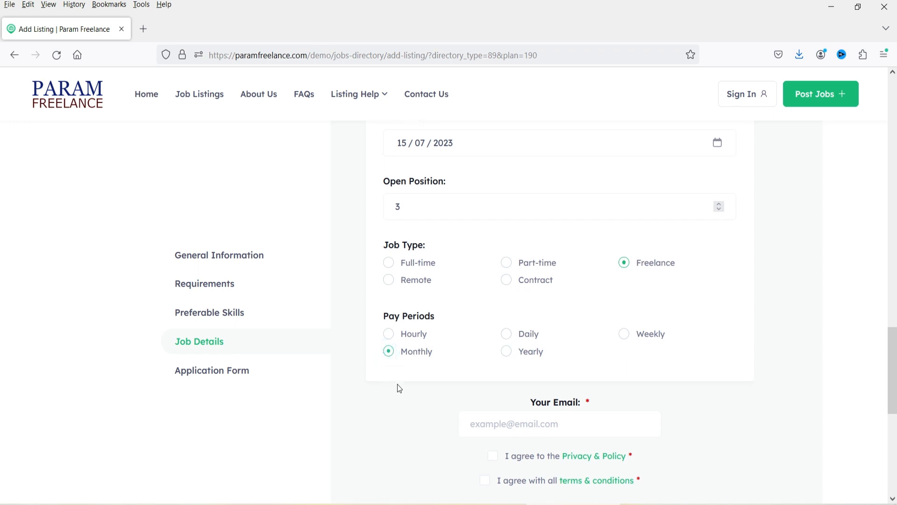
Enter the poster's email, agree to the privacy policy and terms & conditions, and save the listing to review its preview
scroll(397, 386, "down", 3)
left_click(563, 292)
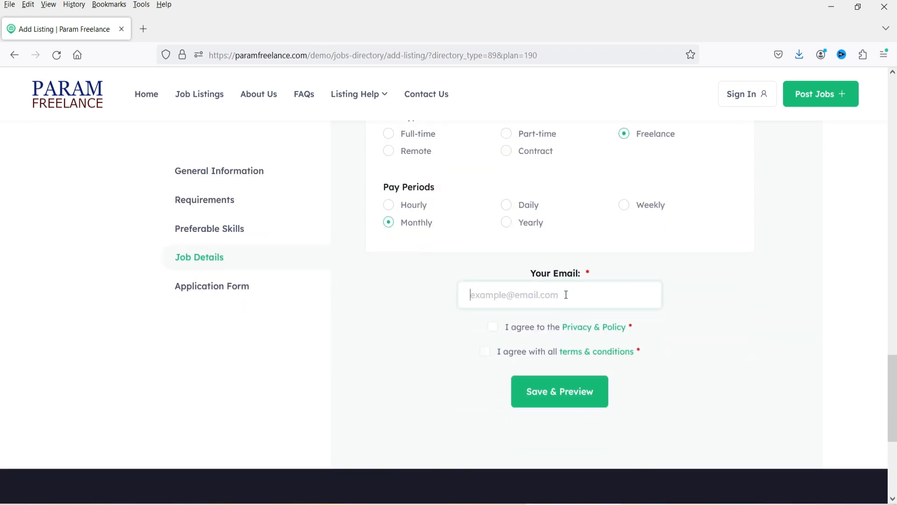
type("jo")
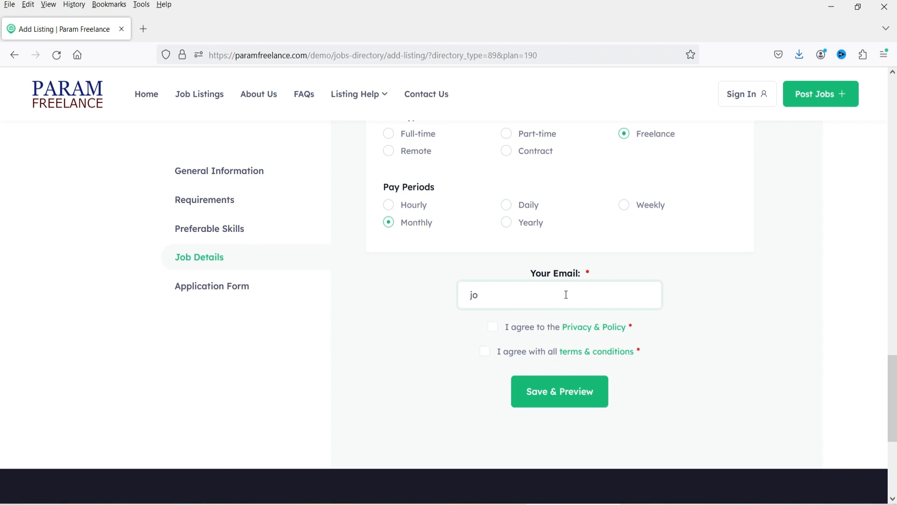
type("hn@example.com")
left_click(493, 328)
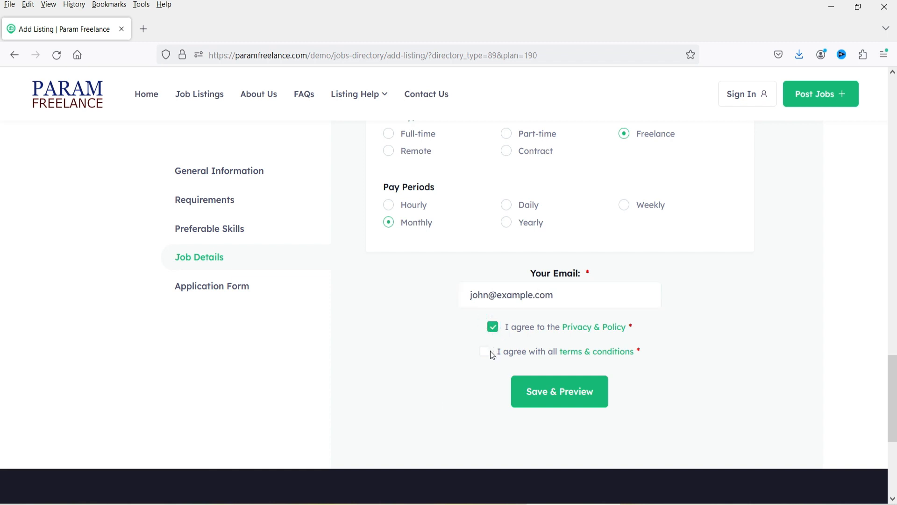
left_click(490, 351)
left_click(558, 402)
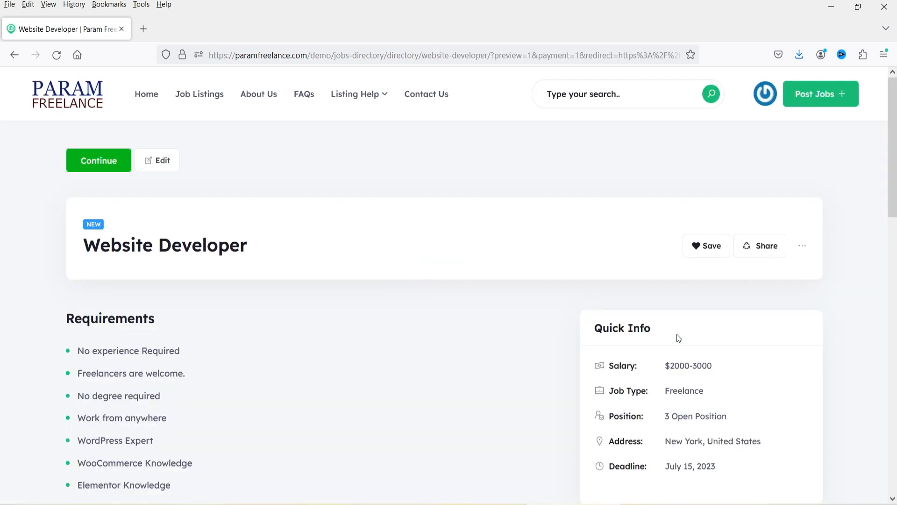
scroll(276, 356, "down", 5)
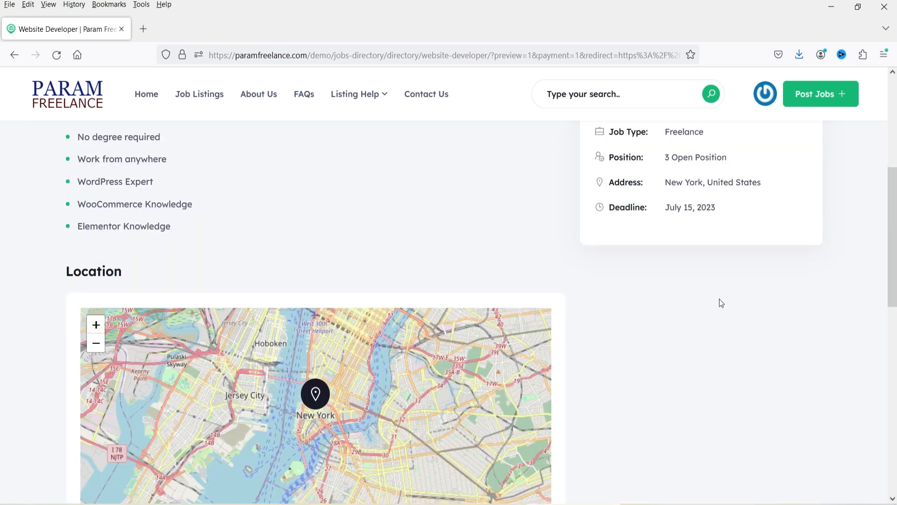
Review the requirements, quick info and location map in the Website Developer listing preview
scroll(714, 299, "down", 5)
scroll(711, 299, "up", 3)
scroll(705, 298, "up", 7)
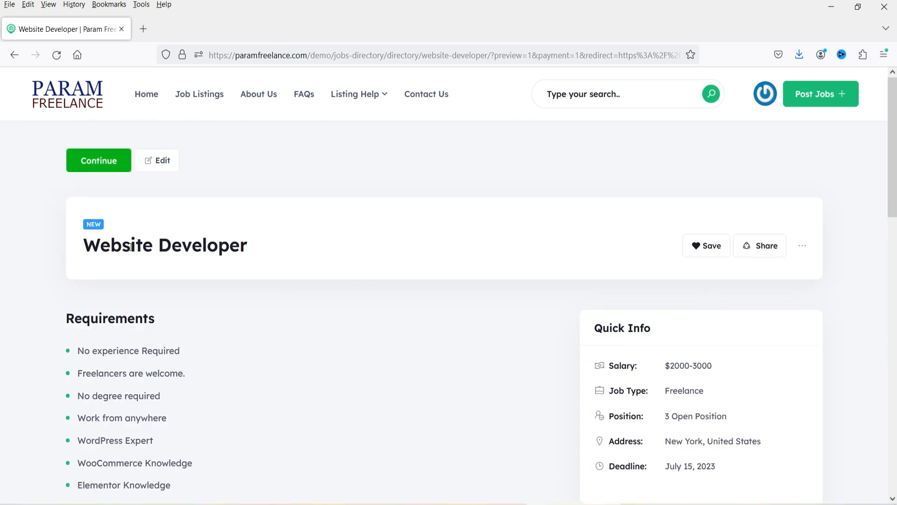
mouse_move(723, 262)
scroll(126, 173, "down", 4)
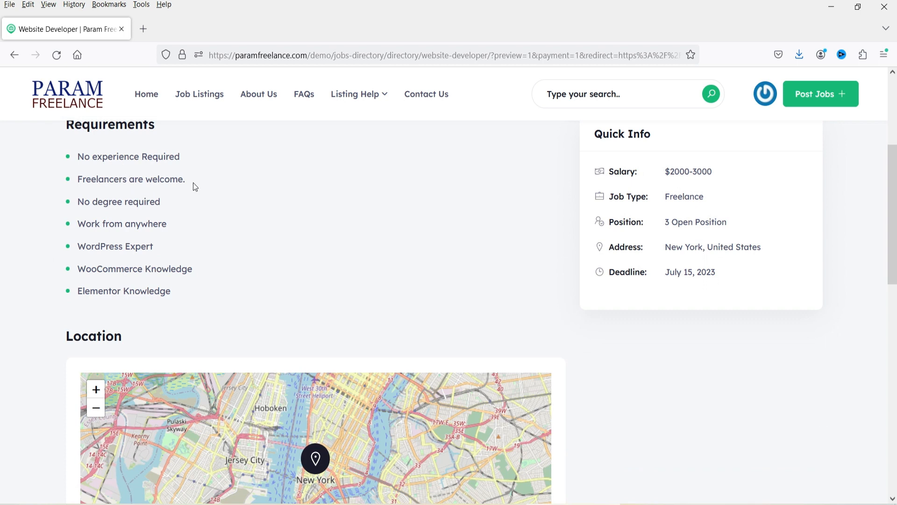
scroll(263, 230, "up", 1)
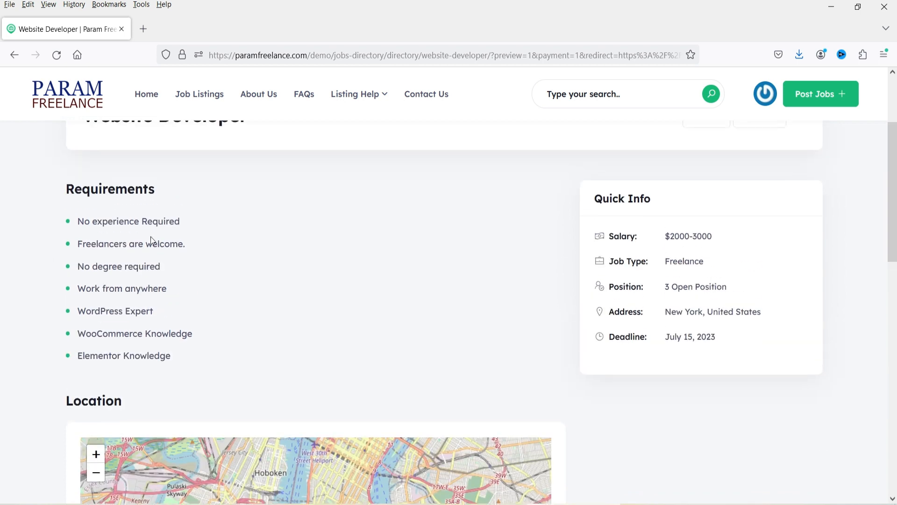
scroll(154, 238, "down", 4)
scroll(171, 283, "down", 5)
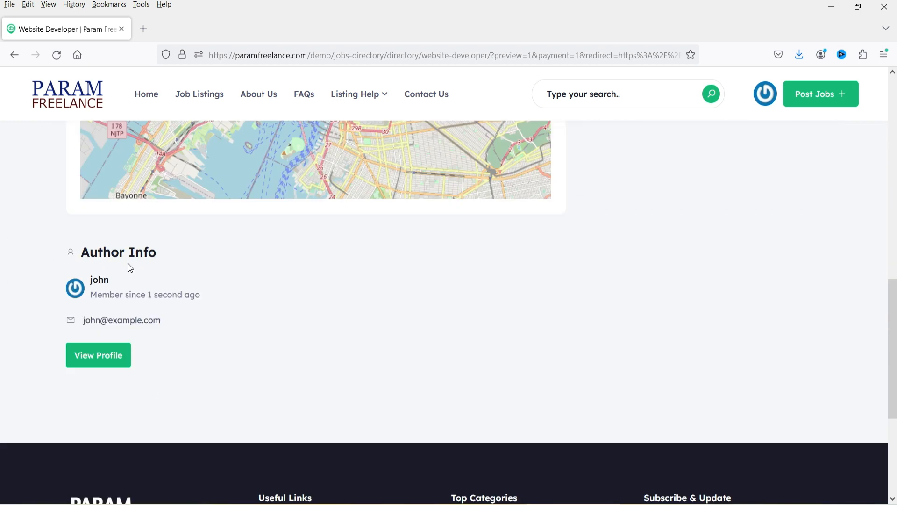
Examine the author's details in the listing preview's Author Info section and recheck the Quick Info box
double_click(100, 280)
left_click_drag(224, 297, 102, 292)
left_click_drag(176, 321, 27, 320)
left_click(23, 320)
scroll(759, 304, "up", 4)
scroll(566, 270, "down", 5)
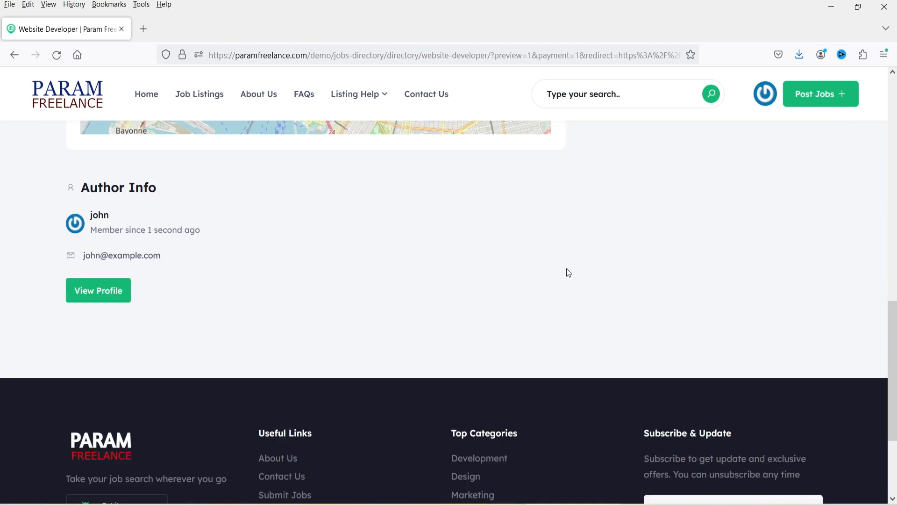
scroll(837, 229, "up", 10)
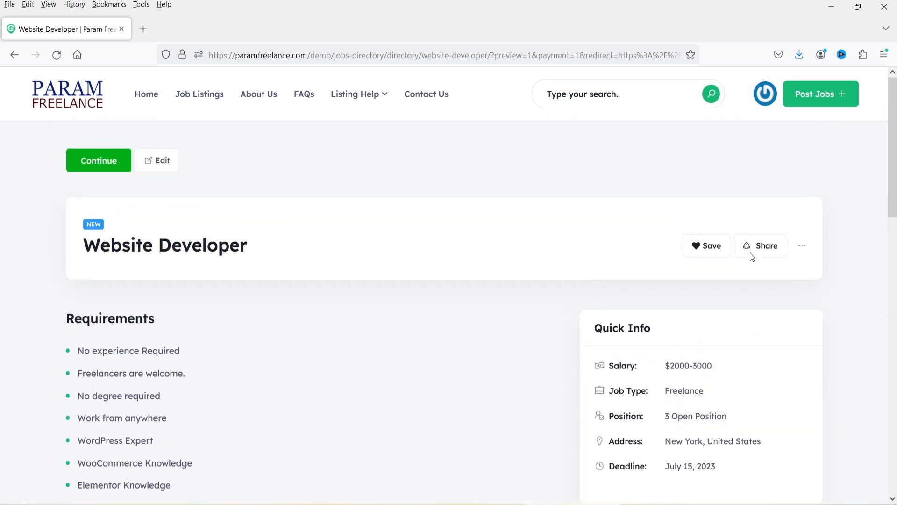
scroll(751, 254, "down", 2)
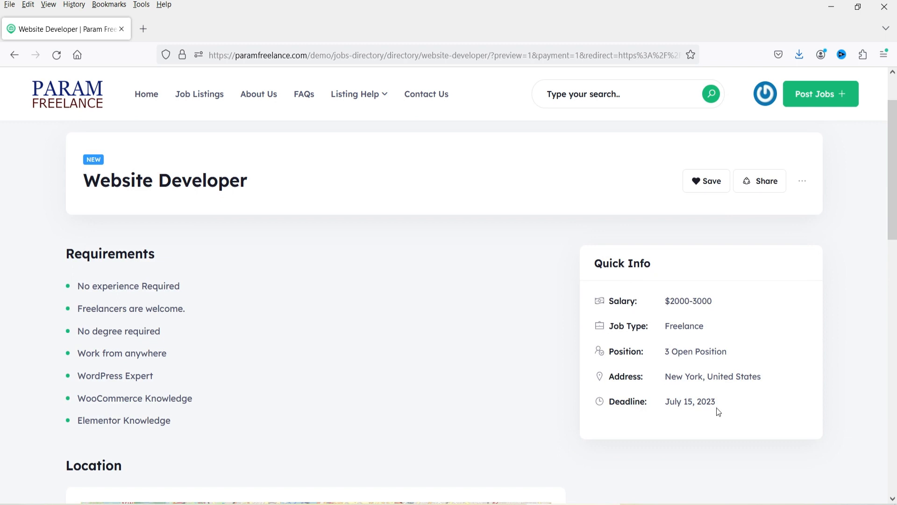
Continue to checkout and submit the Basic plan order with Bank Transfer as the payment method
left_click(99, 167)
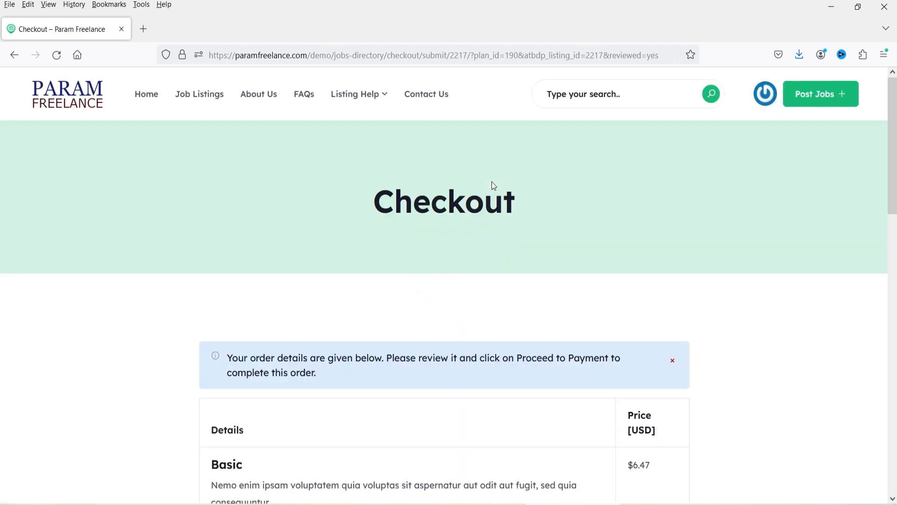
scroll(764, 351, "down", 3)
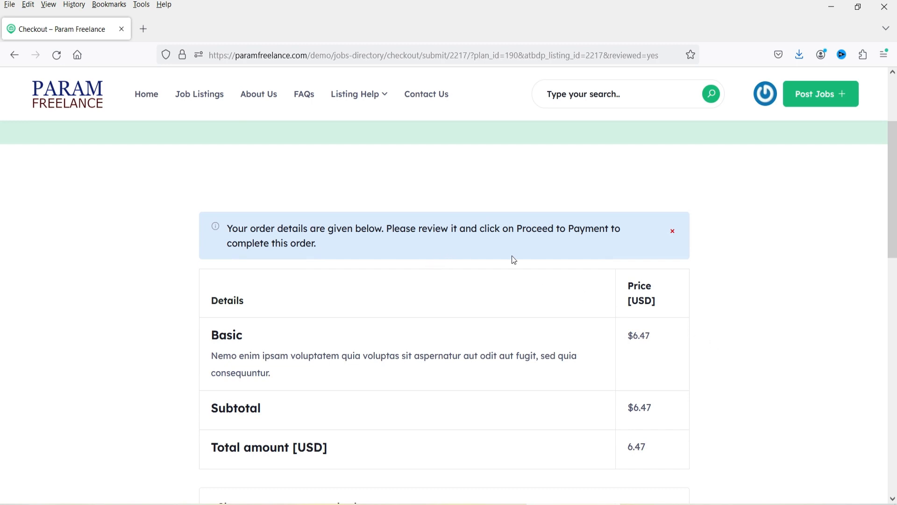
scroll(791, 261, "down", 6)
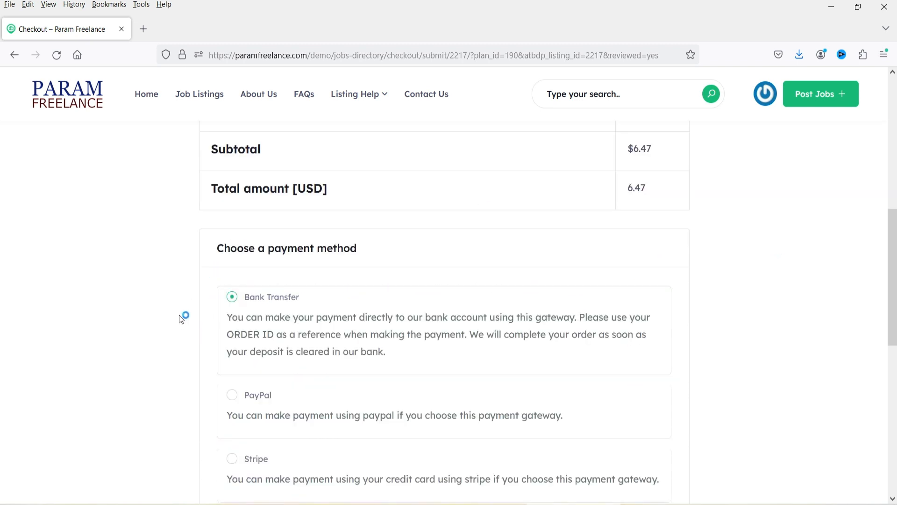
scroll(182, 317, "down", 3)
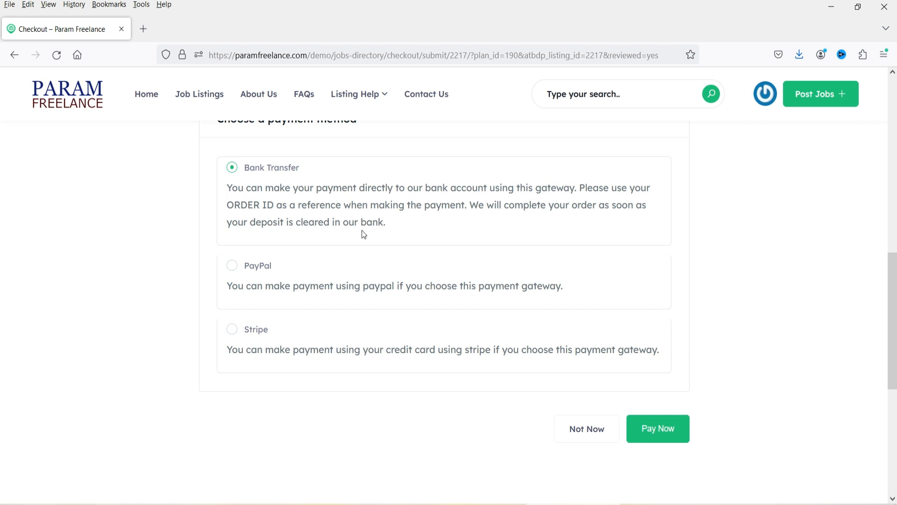
left_click(673, 428)
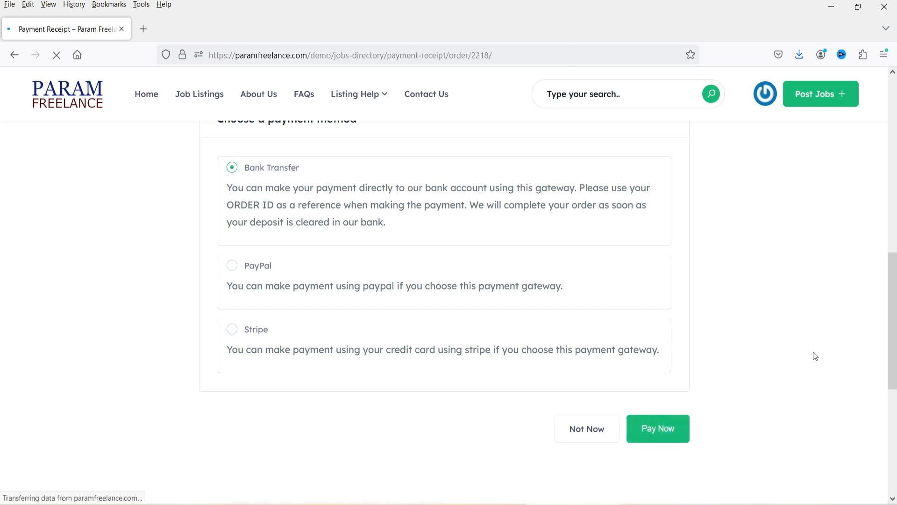
Compare the payment receipt's bank account placeholders with the Bank Information in the WordPress admin's Offline Gateways Settings
scroll(810, 350, "down", 4)
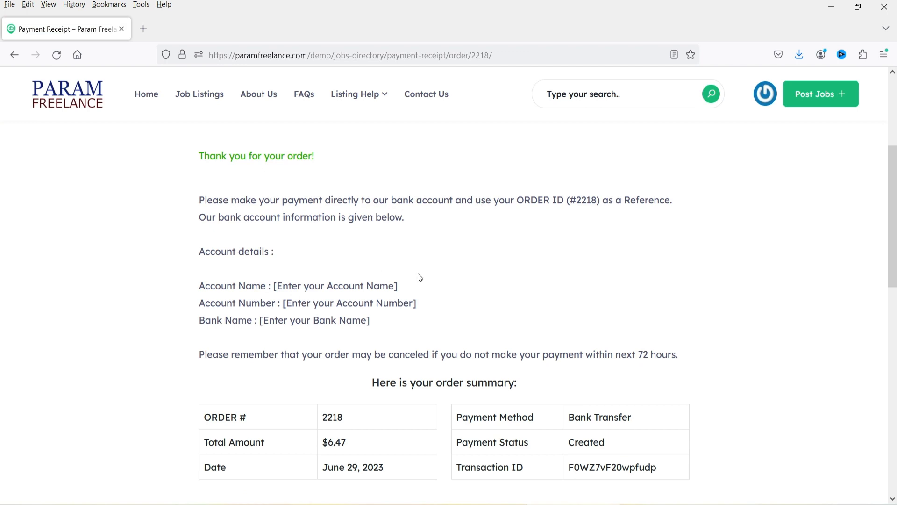
left_click_drag(399, 318, 198, 283)
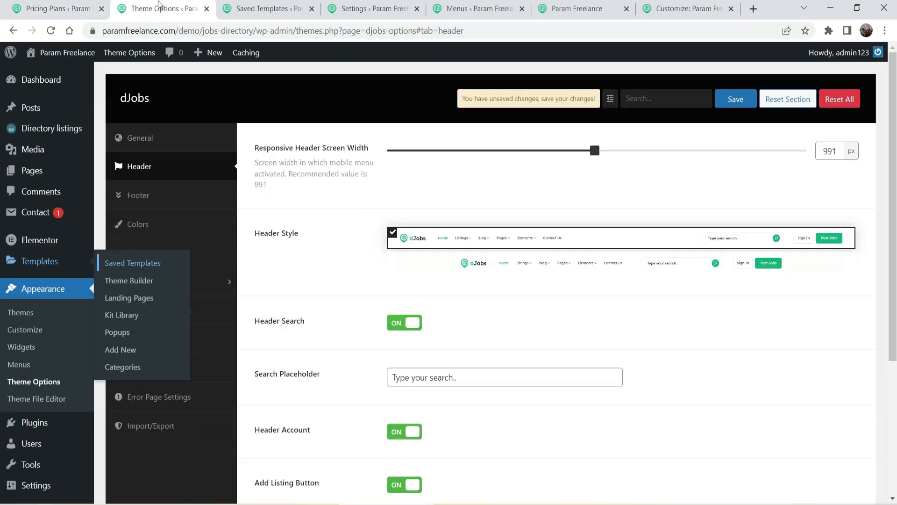
left_click(364, 8)
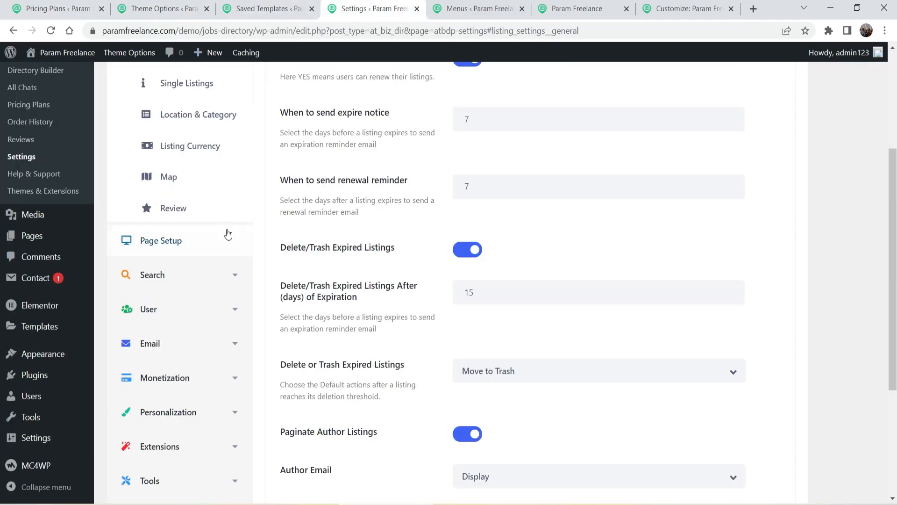
scroll(222, 235, "down", 2)
left_click(202, 260)
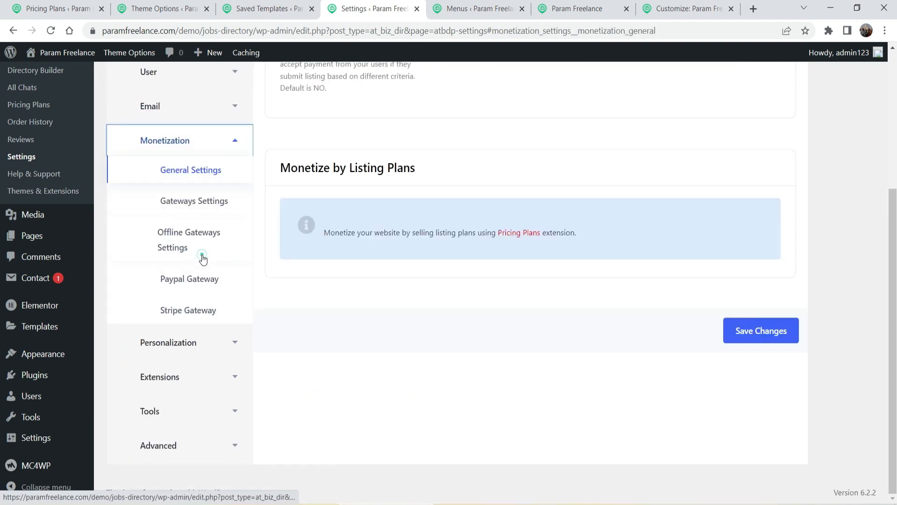
left_click(201, 253)
left_click(196, 240)
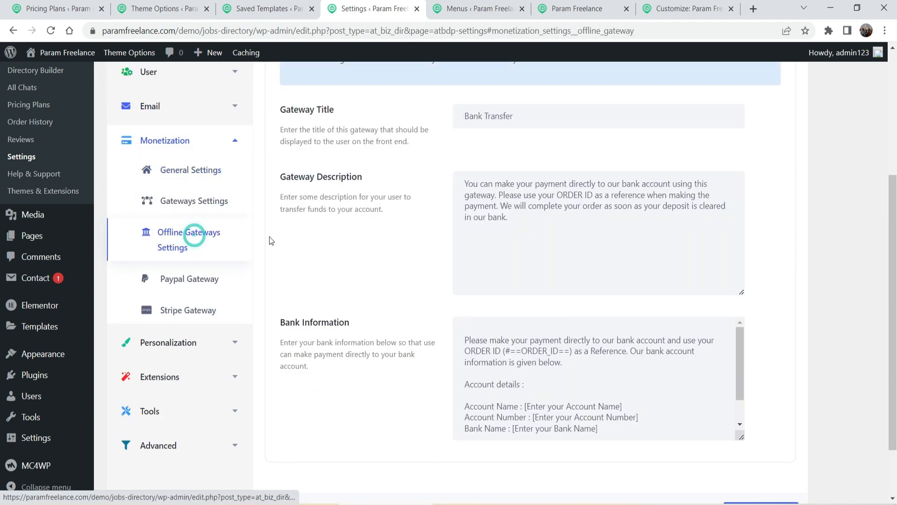
scroll(588, 277, "down", 1)
left_click(522, 324)
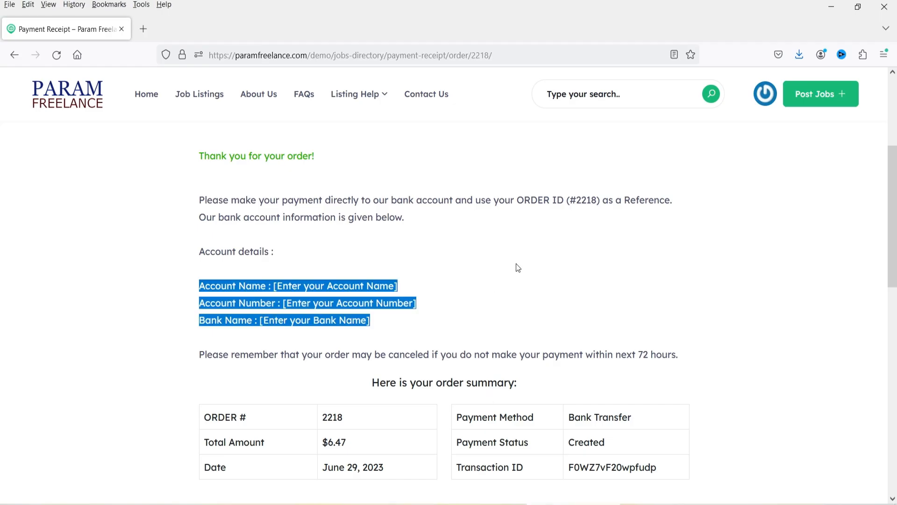
Return to the visitor's payment receipt, review the order summary and ordered items, and open the visitor's listings dashboard
scroll(584, 238, "down", 3)
left_click(753, 295)
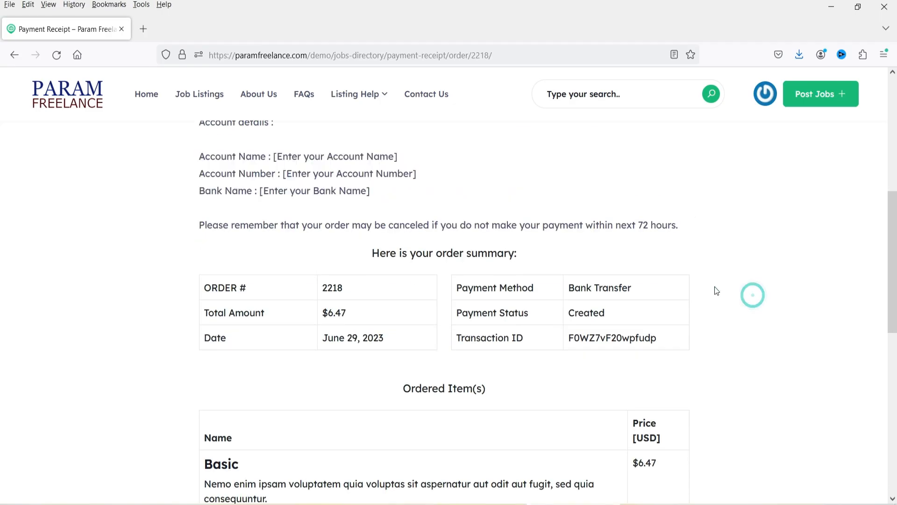
scroll(715, 291, "down", 4)
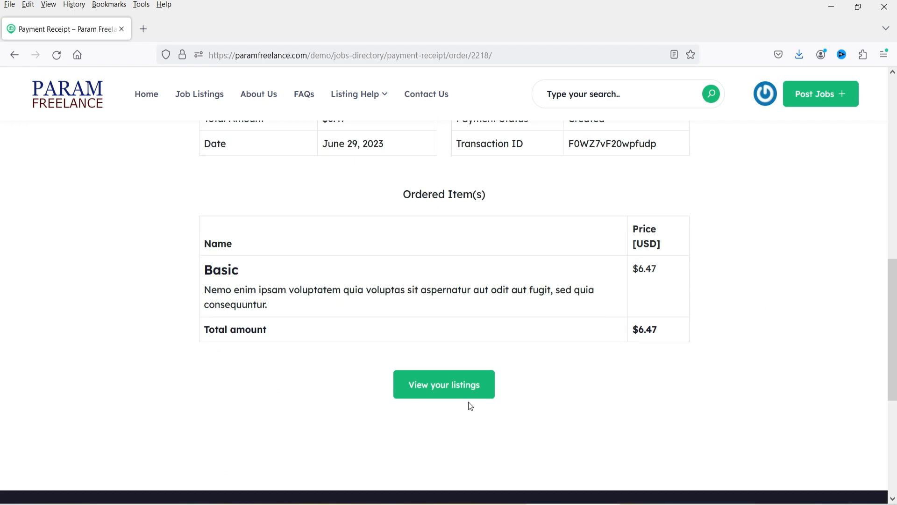
left_click(461, 391)
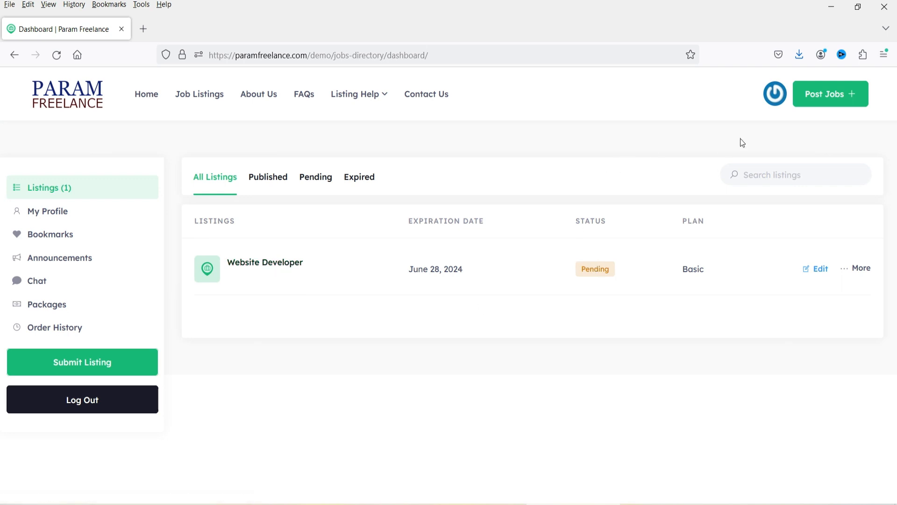
Show the visitor's account menu and look over its options alongside the dashboard sections
left_click(776, 103)
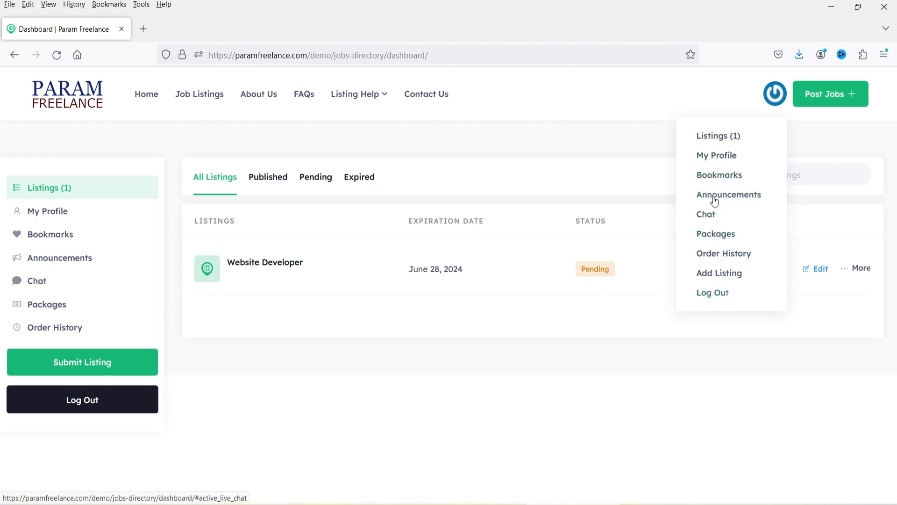
left_click(504, 423)
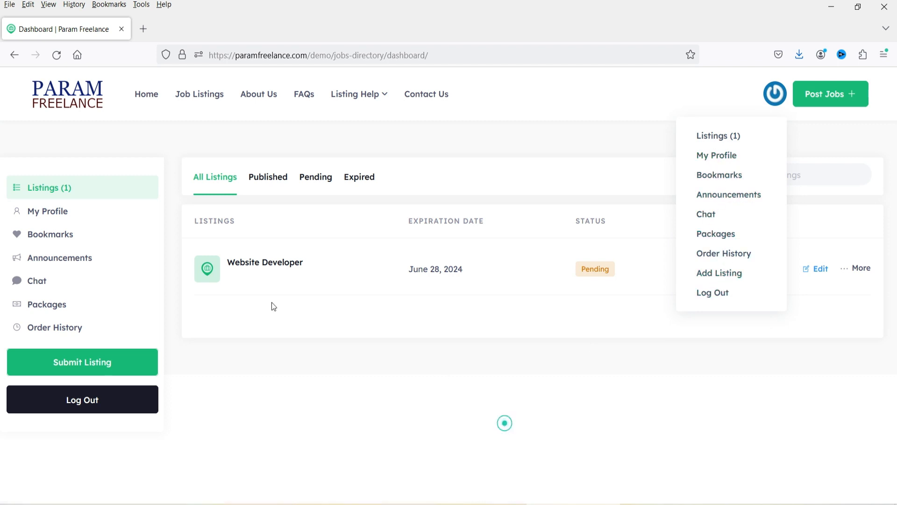
left_click(754, 399)
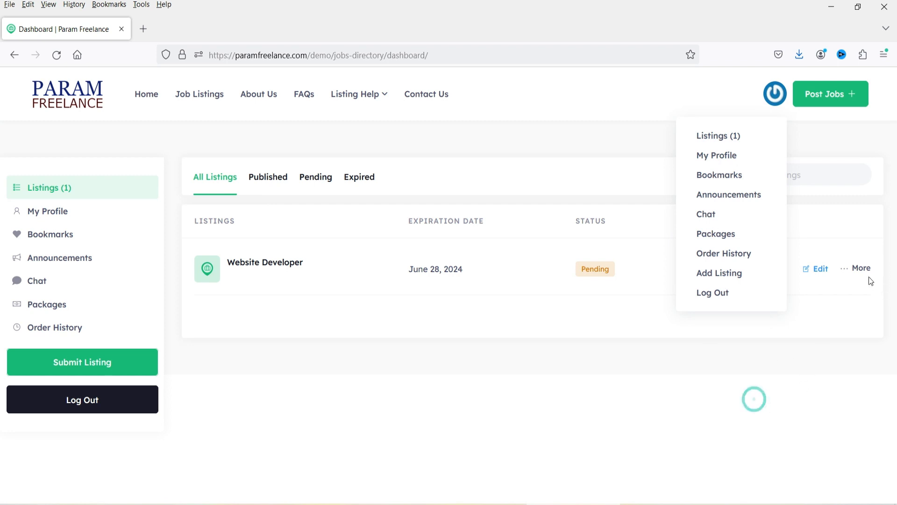
left_click(380, 400)
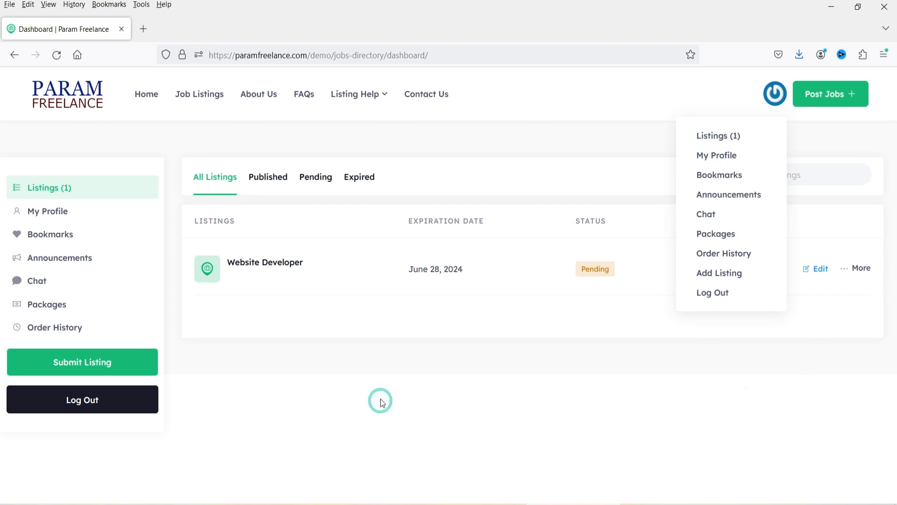
left_click(381, 374)
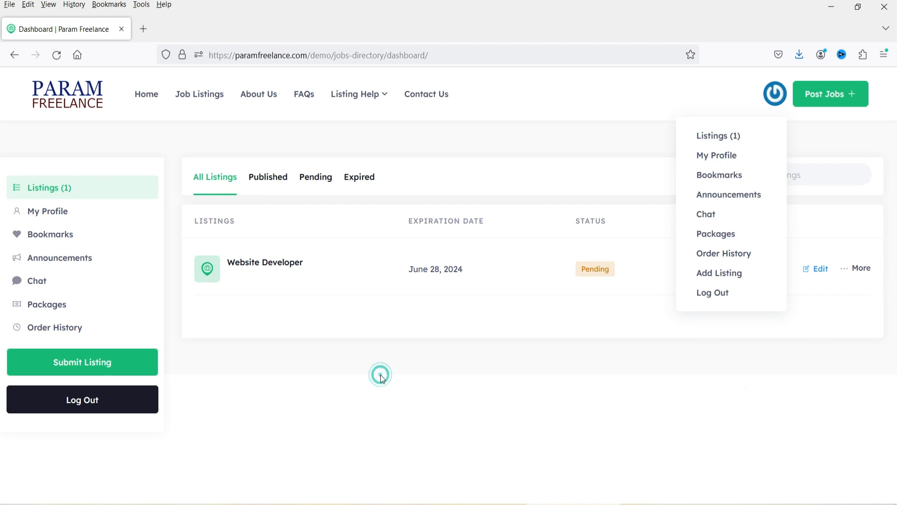
left_click(845, 135)
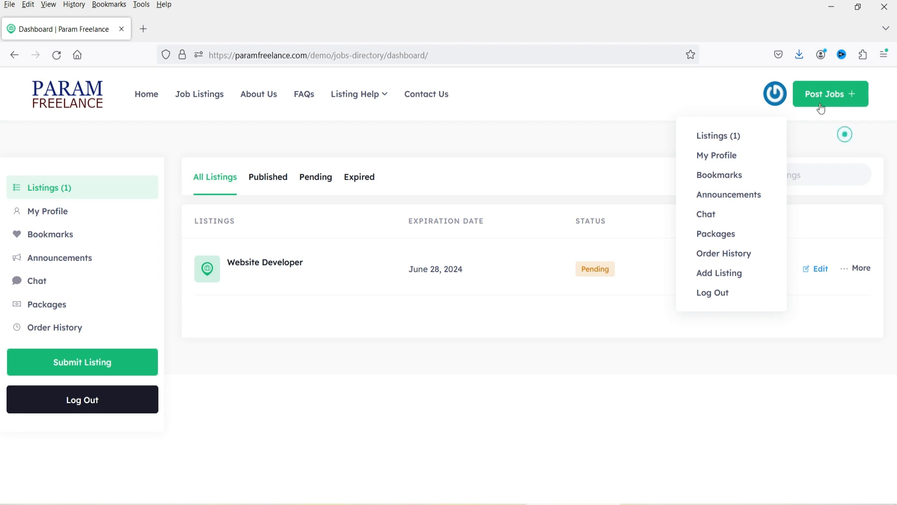
left_click(578, 144)
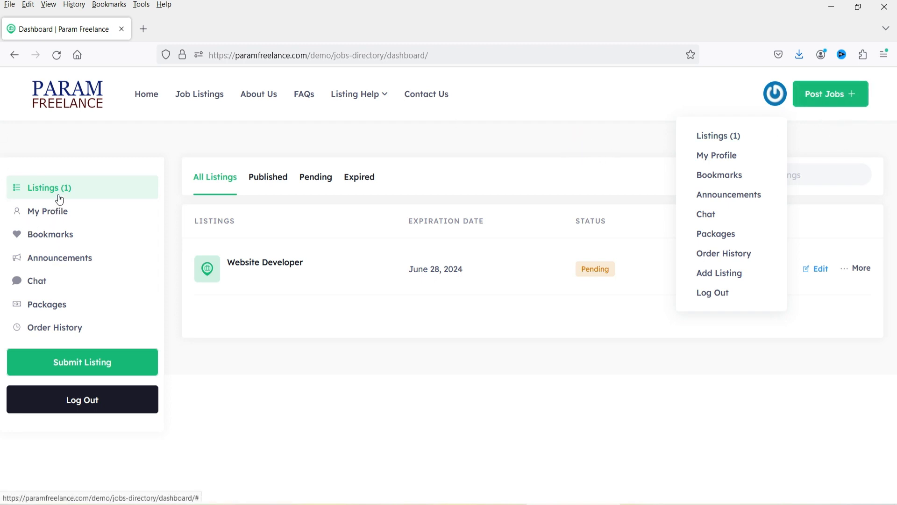
Check the dashboard's Published, Pending and Expired listings, finishing with All Listings
left_click(270, 183)
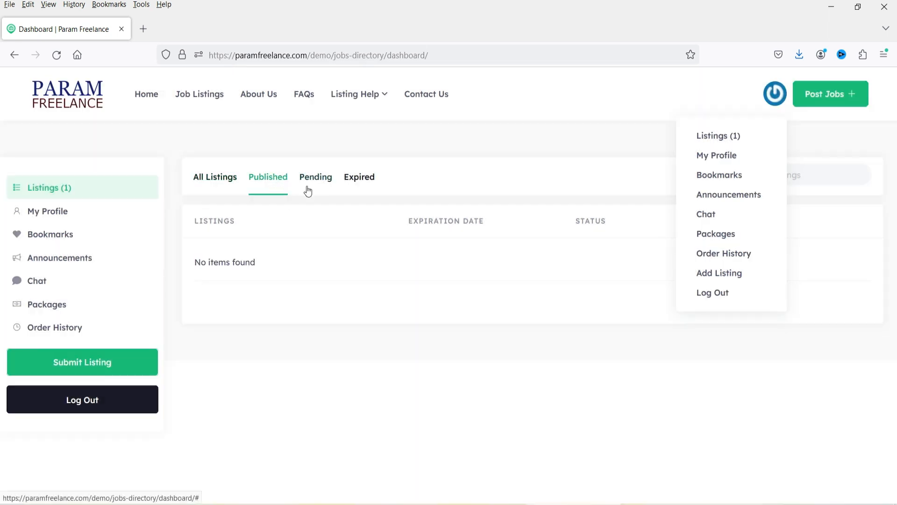
left_click(322, 180)
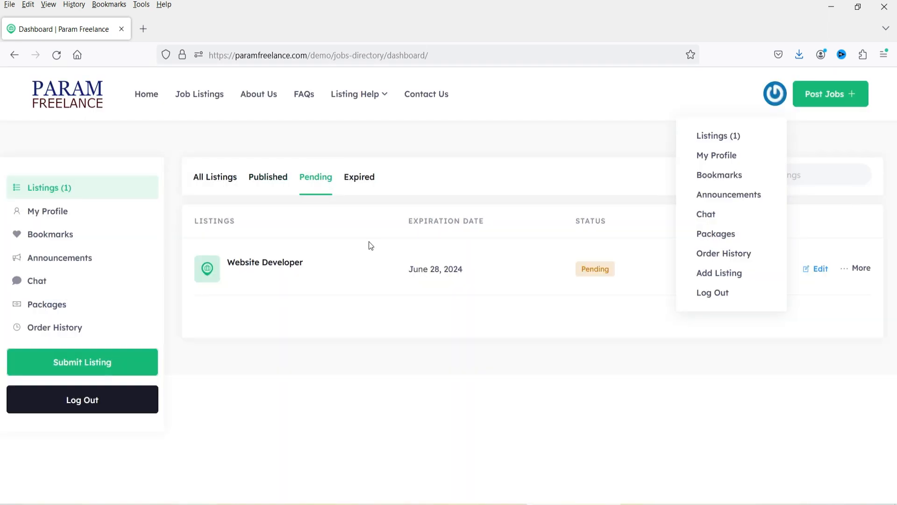
left_click(359, 178)
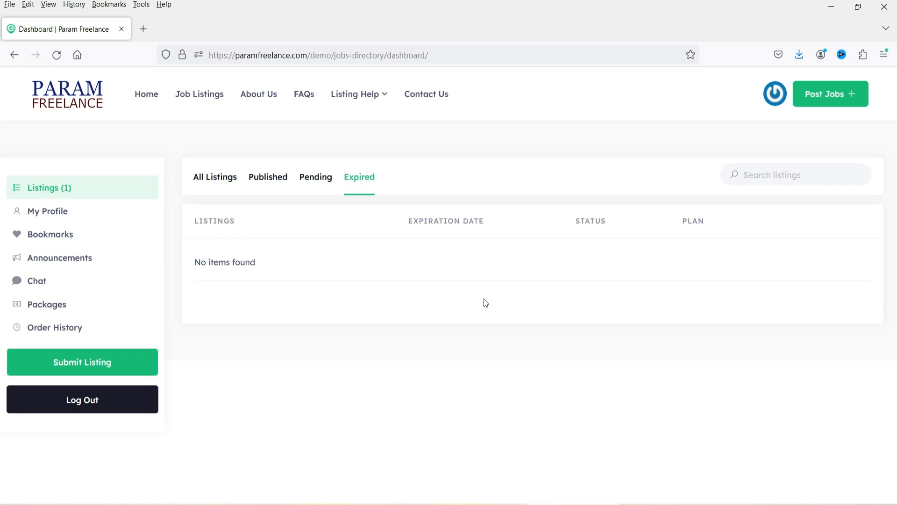
left_click(311, 180)
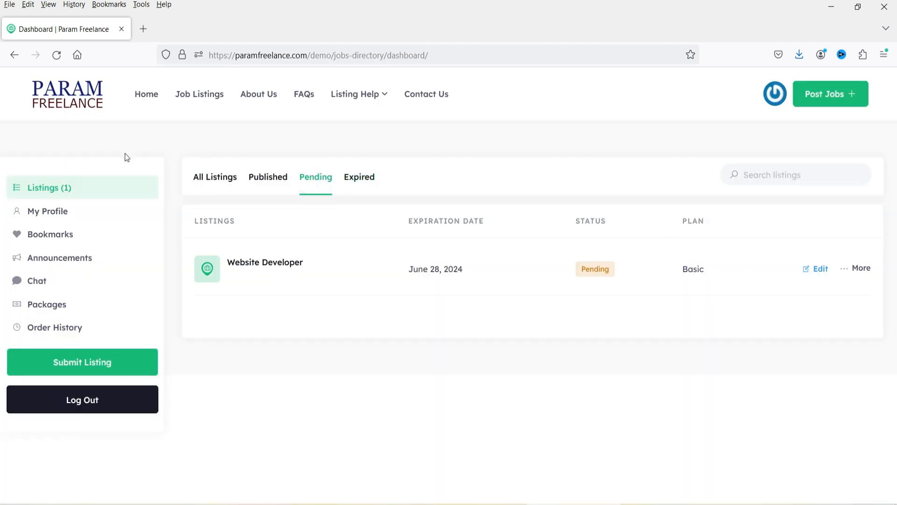
left_click(214, 176)
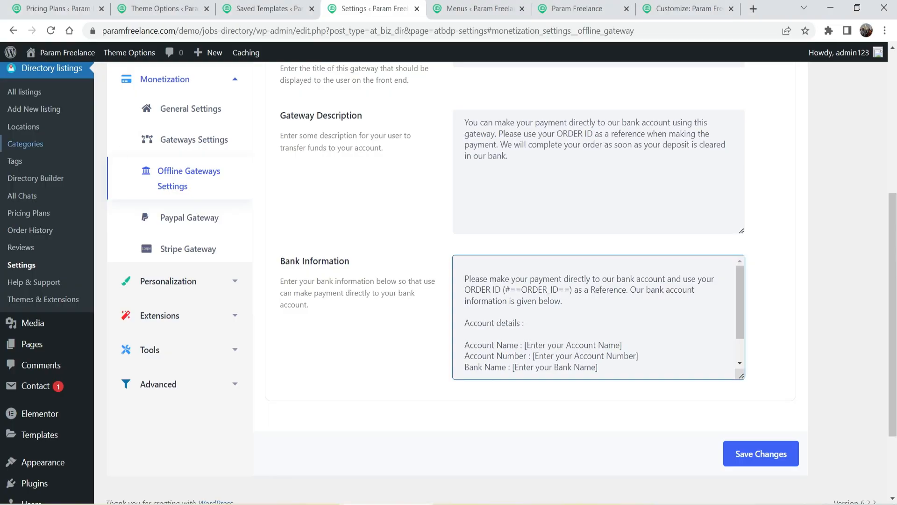
Switch to the WordPress admin, open all directory listings and reveal the available actions for the pending Website Developer listing
scroll(58, 187, "up", 4)
left_click(23, 152)
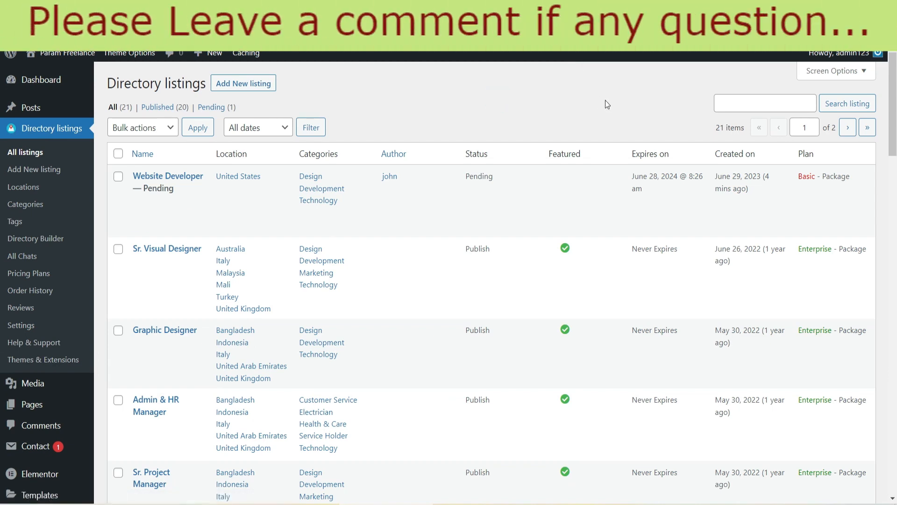
mouse_move(196, 208)
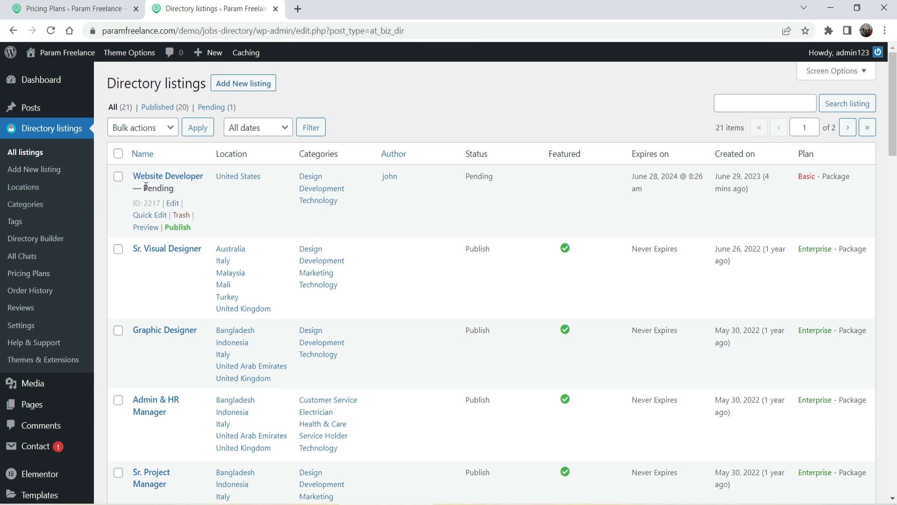
Quick-edit the pending Website Developer listing and update its status to Published
left_click_drag(513, 180, 462, 186)
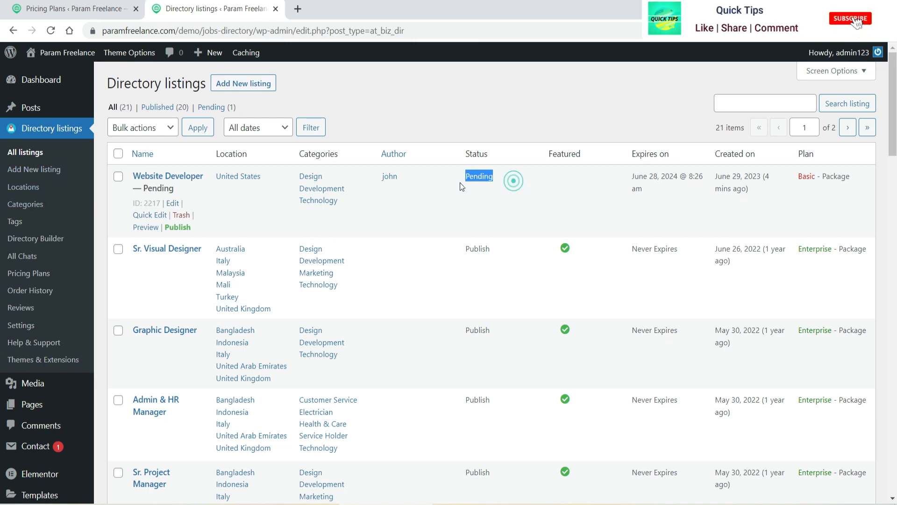
left_click(534, 193)
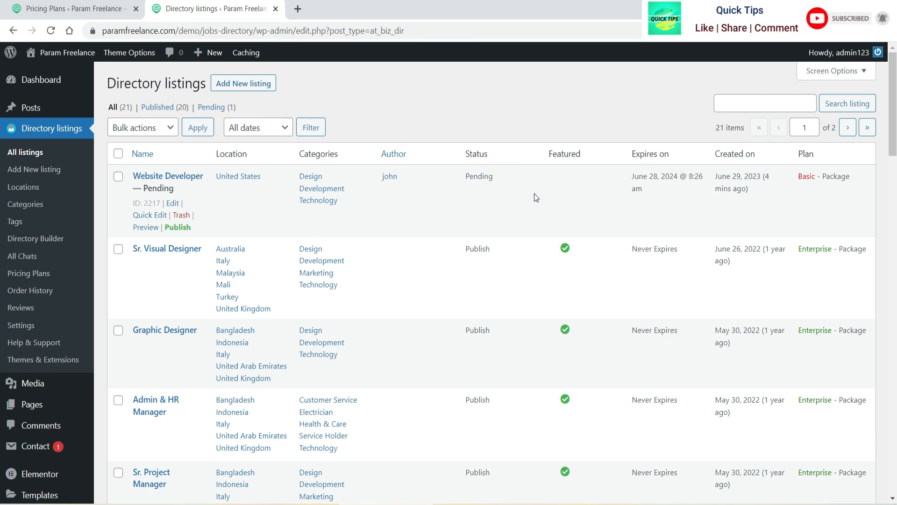
left_click(148, 215)
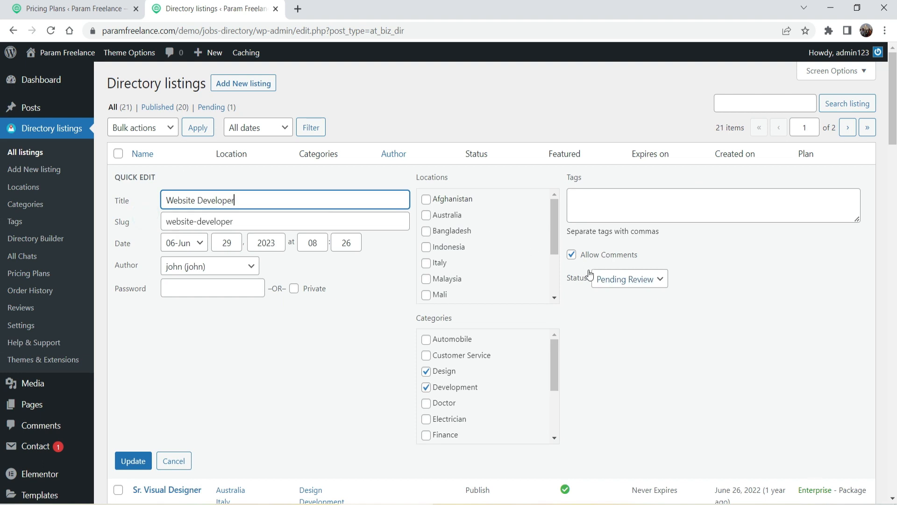
left_click(642, 279)
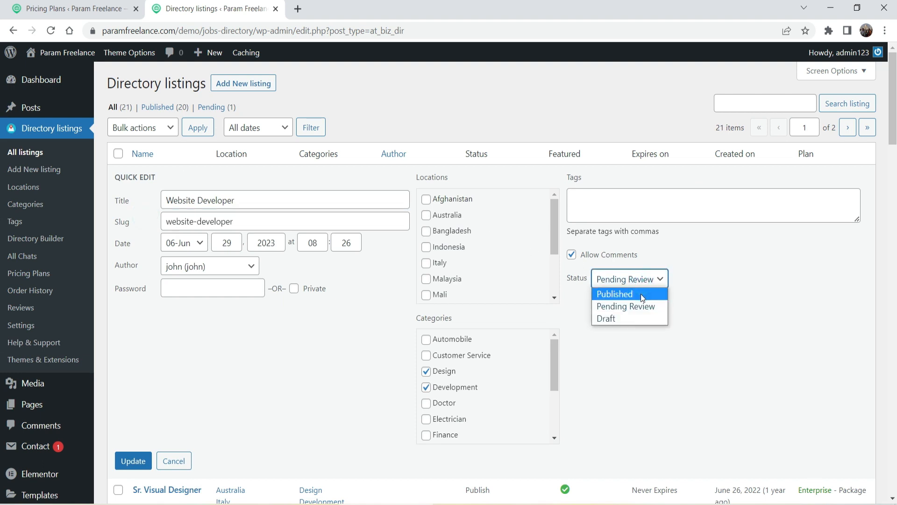
left_click(640, 294)
left_click(133, 460)
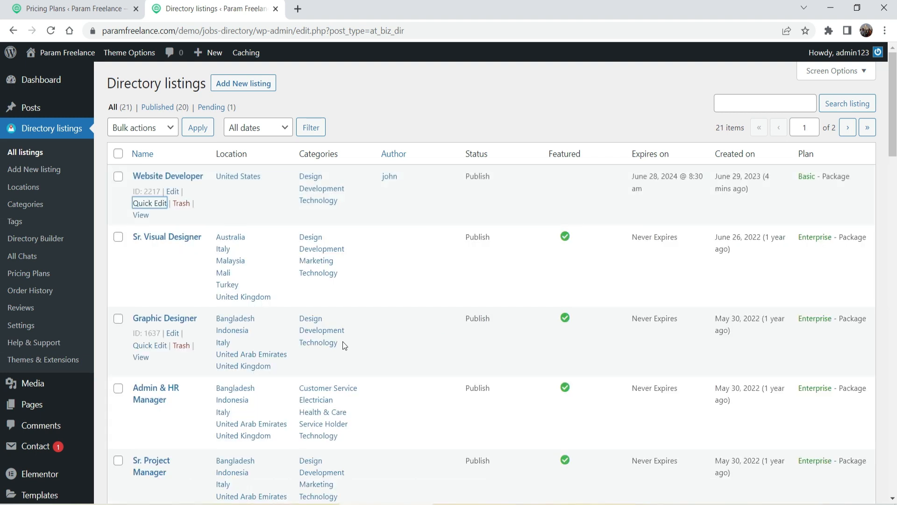
Open the site's full user list in a new tab and review the registered accounts and their roles
scroll(32, 357, "down", 4)
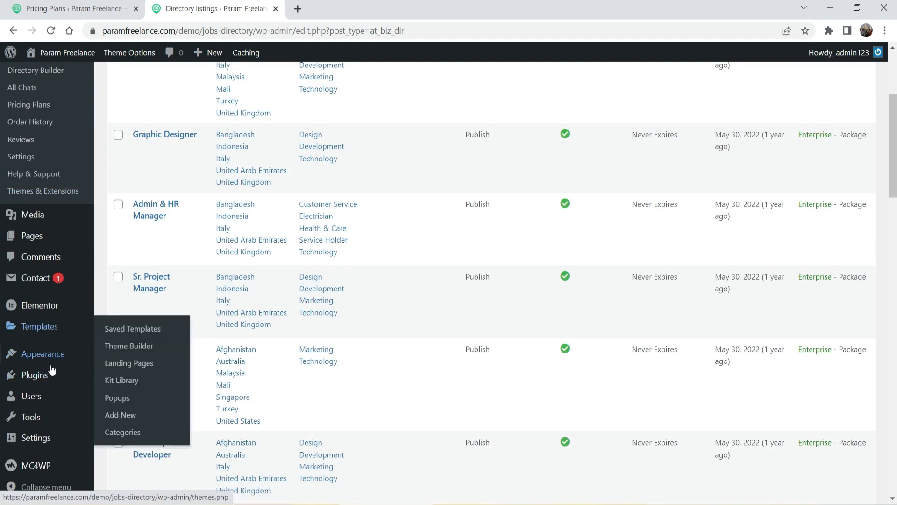
mouse_move(28, 397)
right_click(120, 398)
left_click(166, 404)
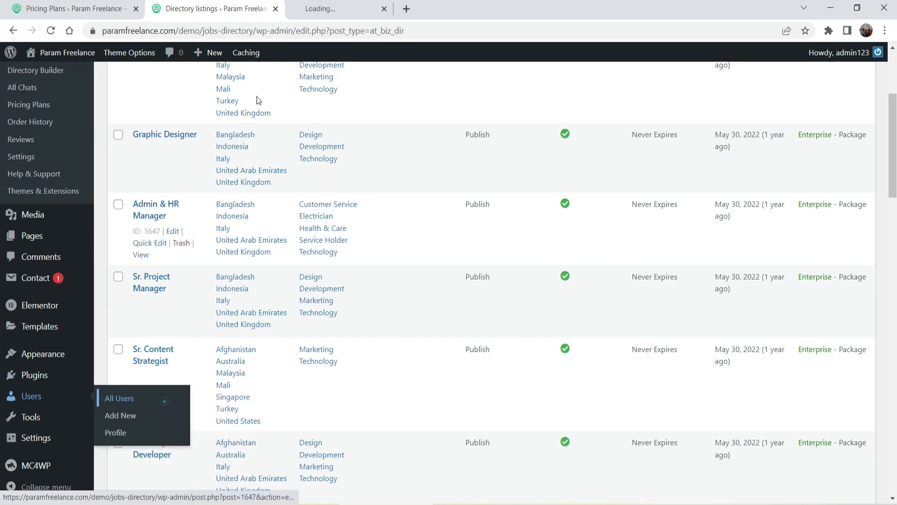
left_click(350, 8)
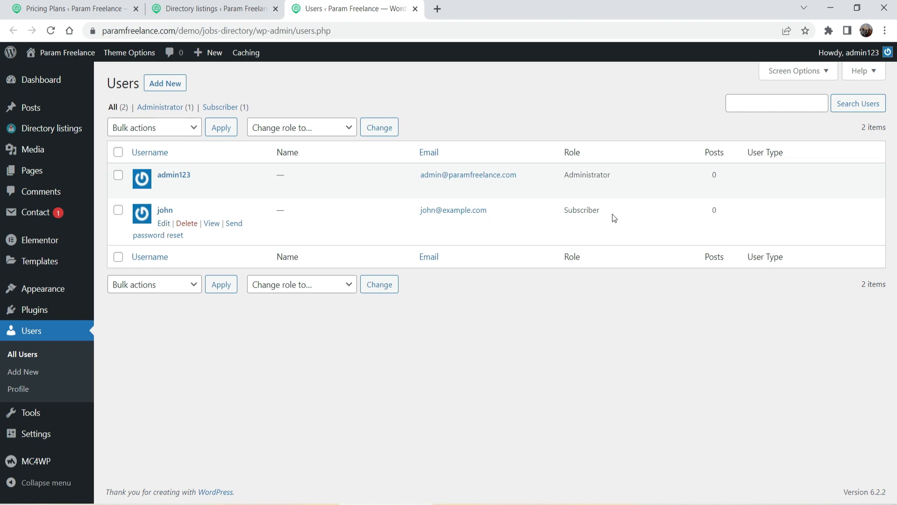
Open the directory's order history and set the Website Developer bank-transfer order's status to Completed
left_click(170, 7)
scroll(176, 254, "up", 4)
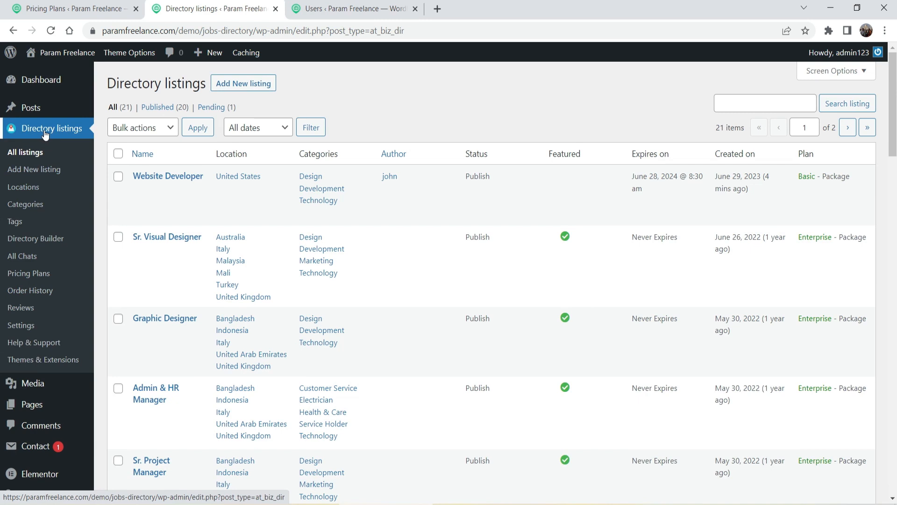
left_click(32, 290)
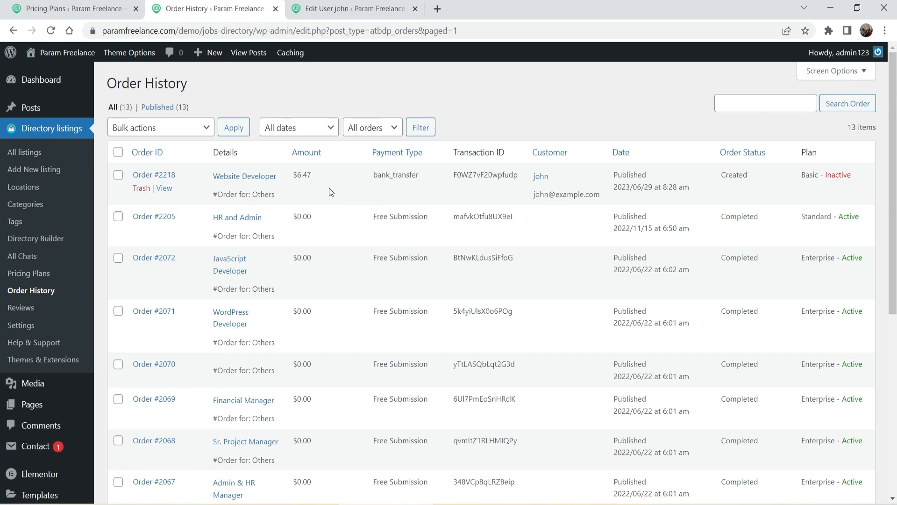
left_click(118, 175)
left_click(181, 129)
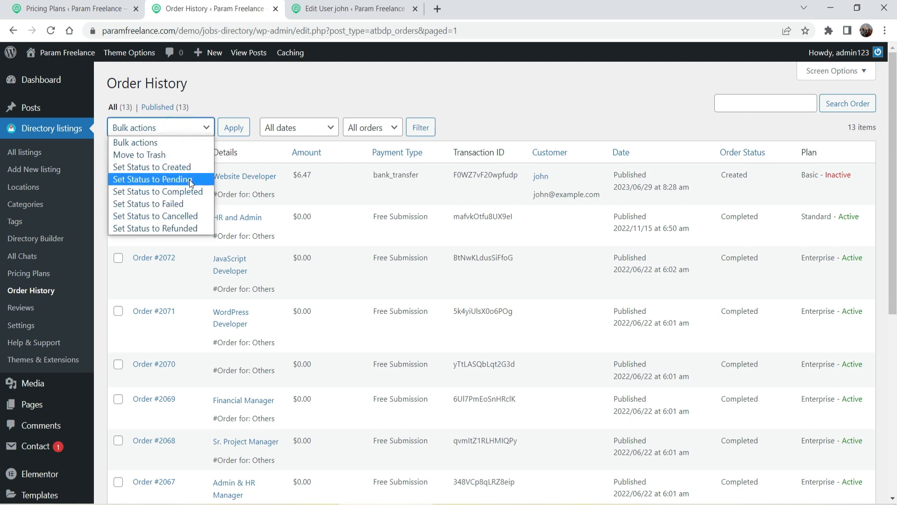
left_click(190, 192)
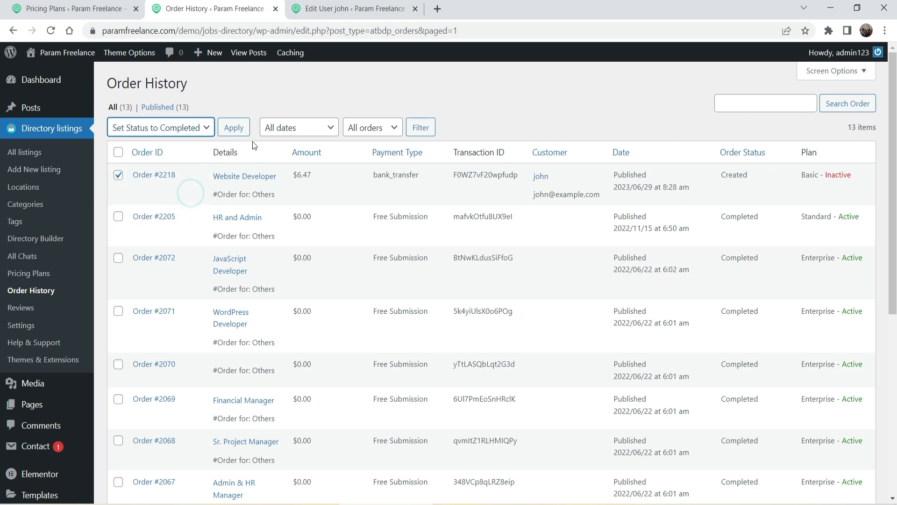
left_click(231, 129)
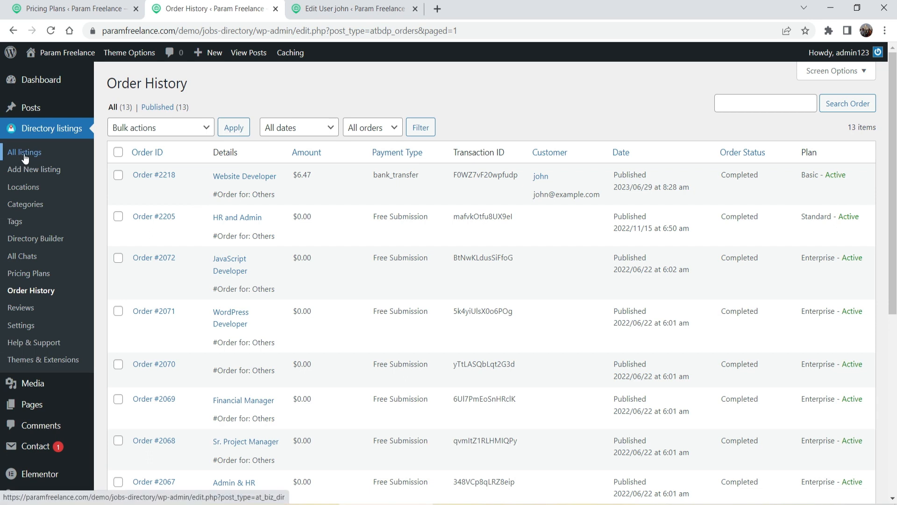
Return to all directory listings and quick-edit the Website Developer listing to the status Published
left_click(40, 155)
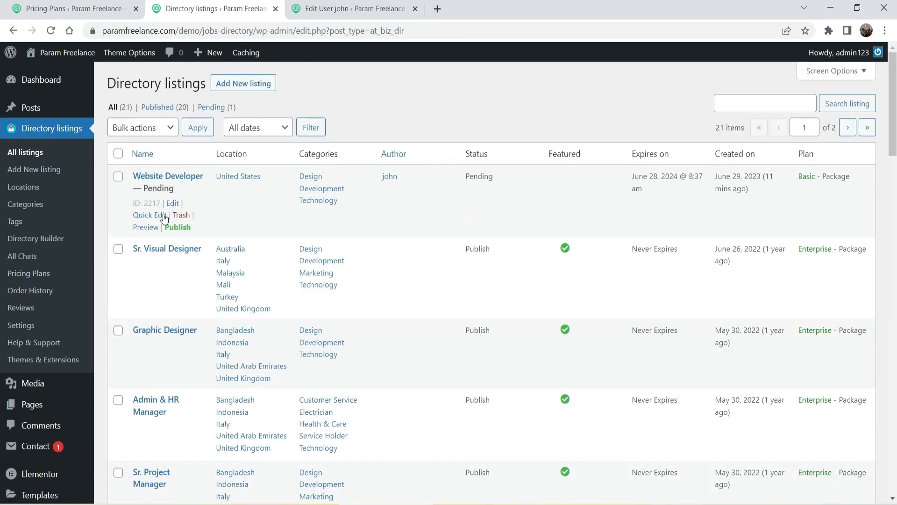
left_click(153, 216)
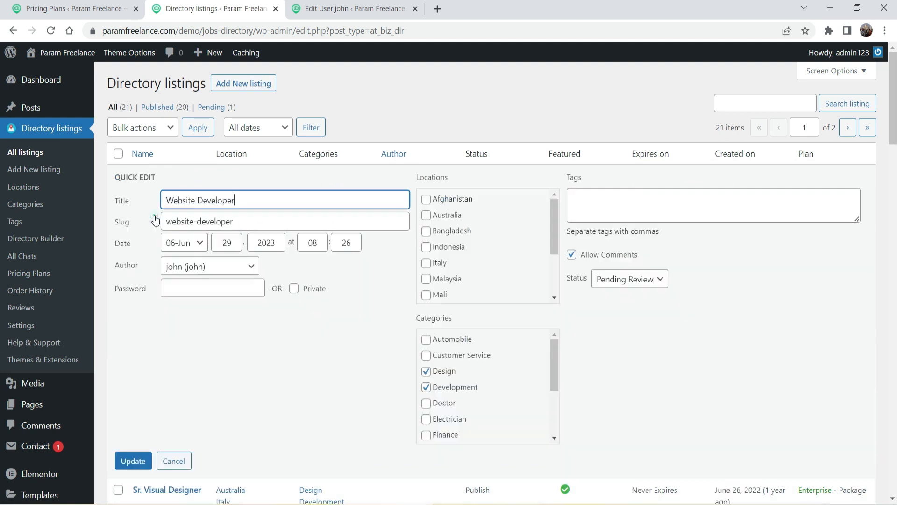
left_click(635, 283)
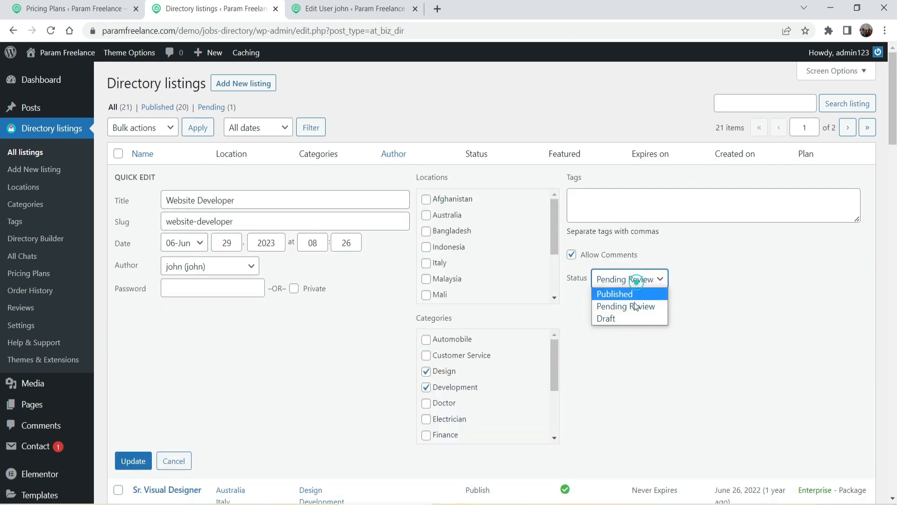
left_click(630, 294)
scroll(498, 216, "down", 1)
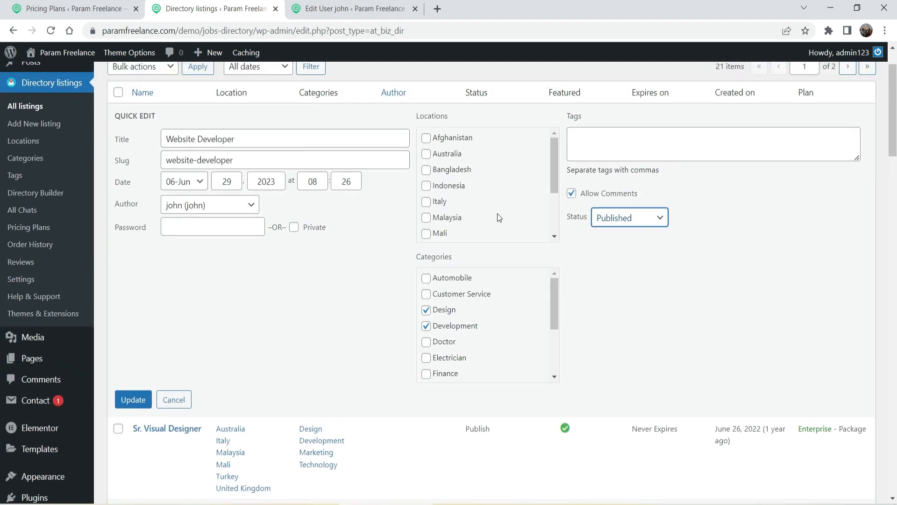
left_click(133, 399)
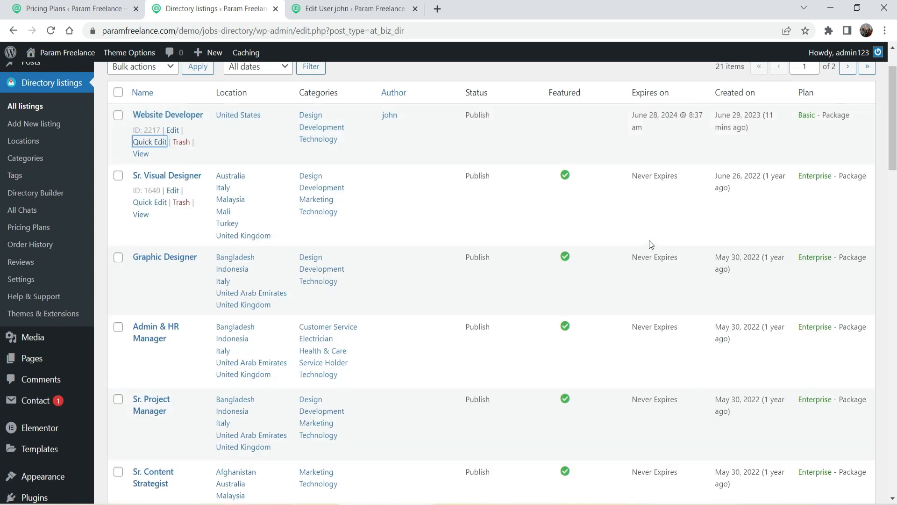
Switch to the visitor's browser, reload the listings dashboard and check the Website Developer listing's status
left_click(574, 503)
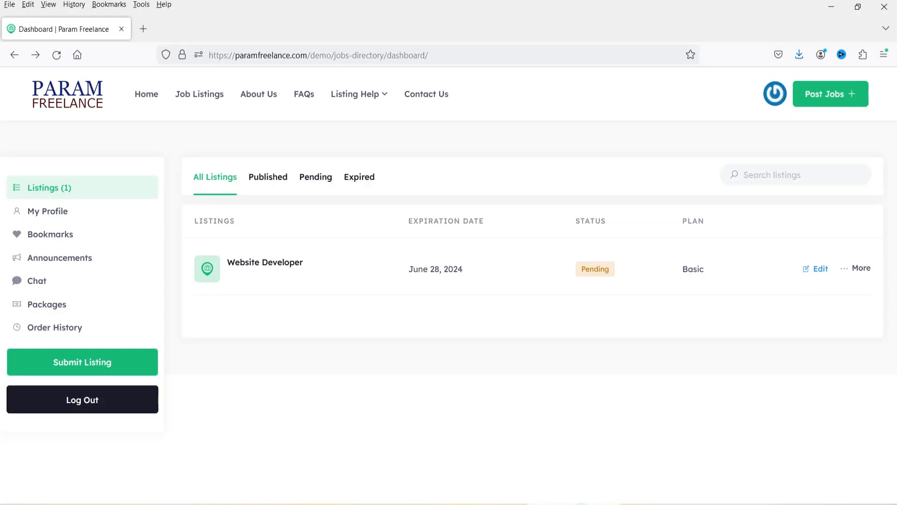
left_click(541, 412)
left_click(57, 54)
left_click_drag(615, 271, 585, 274)
left_click(638, 377)
Open the public job listings in a new tab and filter the results by the Freelance job type
left_click(217, 108)
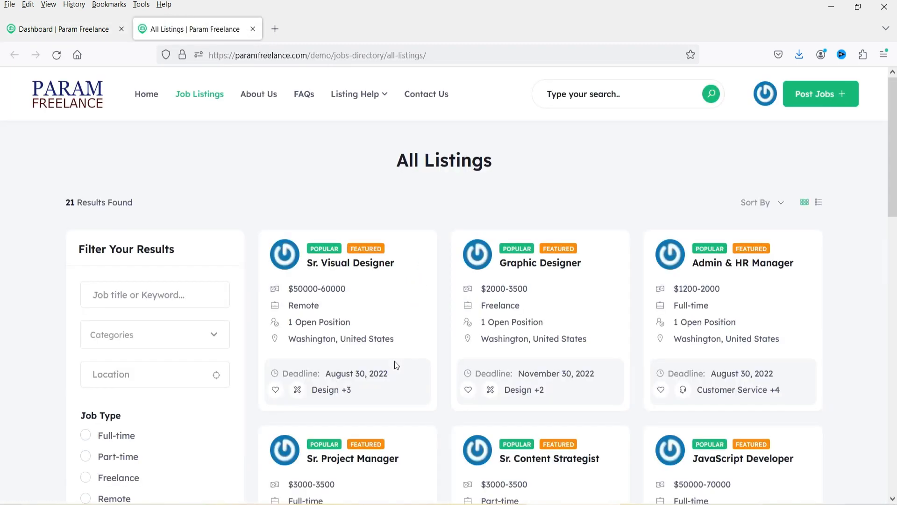
scroll(218, 339, "down", 4)
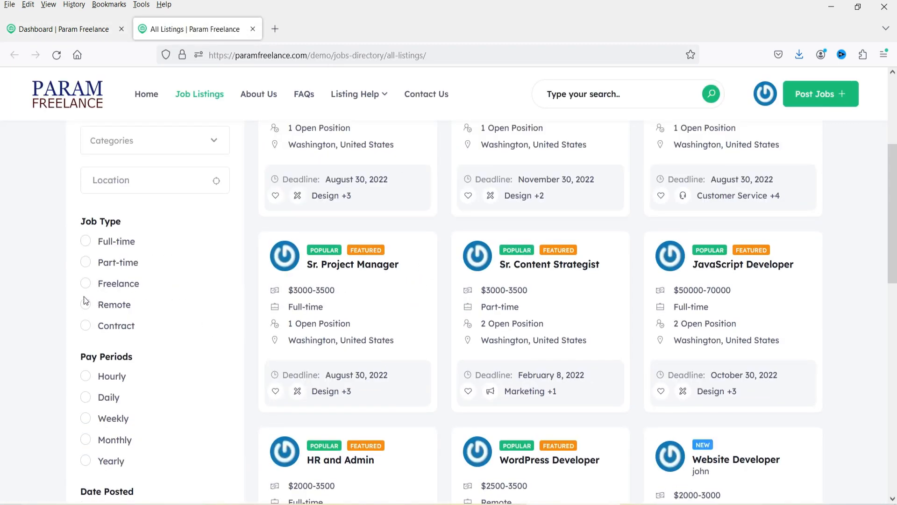
left_click(85, 283)
scroll(183, 325, "down", 7)
left_click(186, 386)
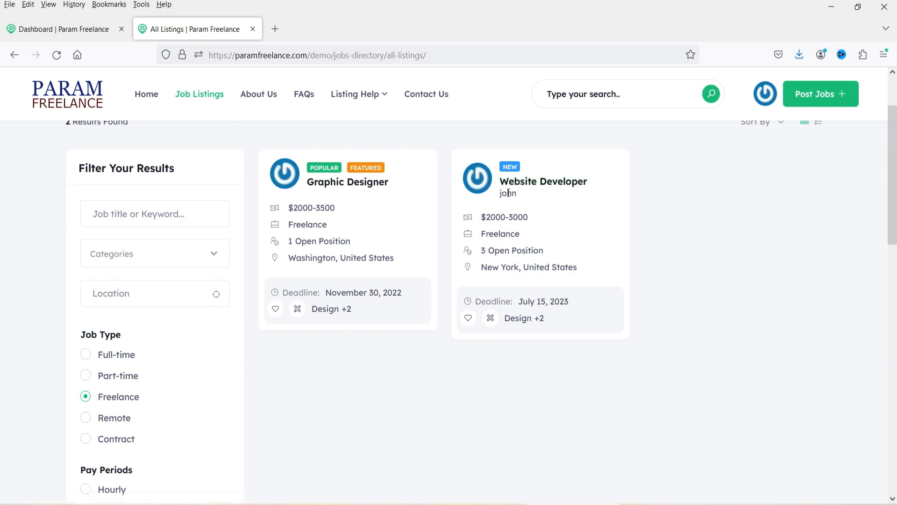
Open the Website Developer job from the filtered results and review its requirements, quick info and location map
left_click(553, 187)
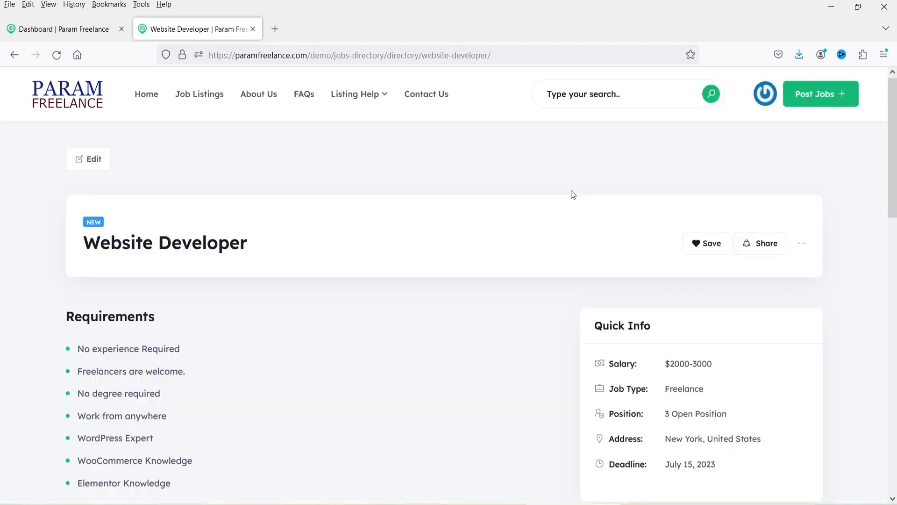
scroll(571, 192, "down", 10)
scroll(326, 232, "up", 5)
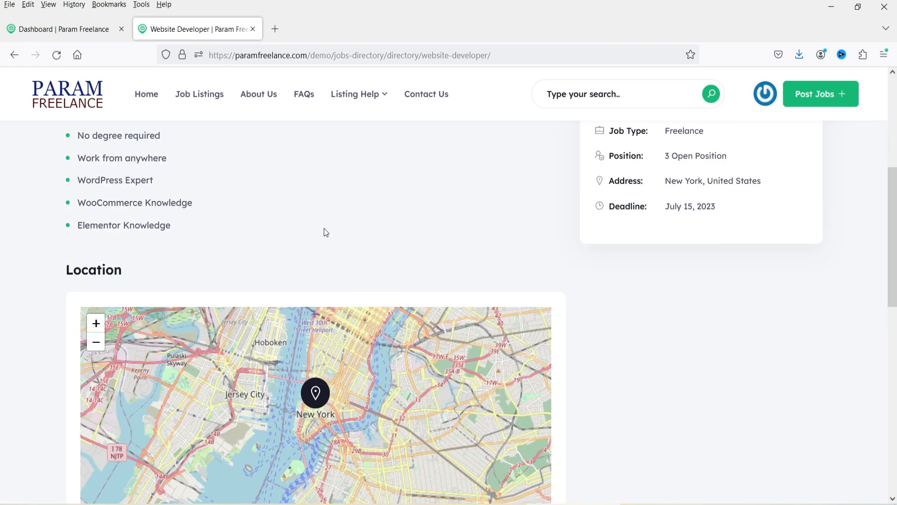
scroll(325, 232, "up", 5)
Return to the visitor's dashboard, open the Website Developer listing for editing and look over its form sections
left_click(61, 29)
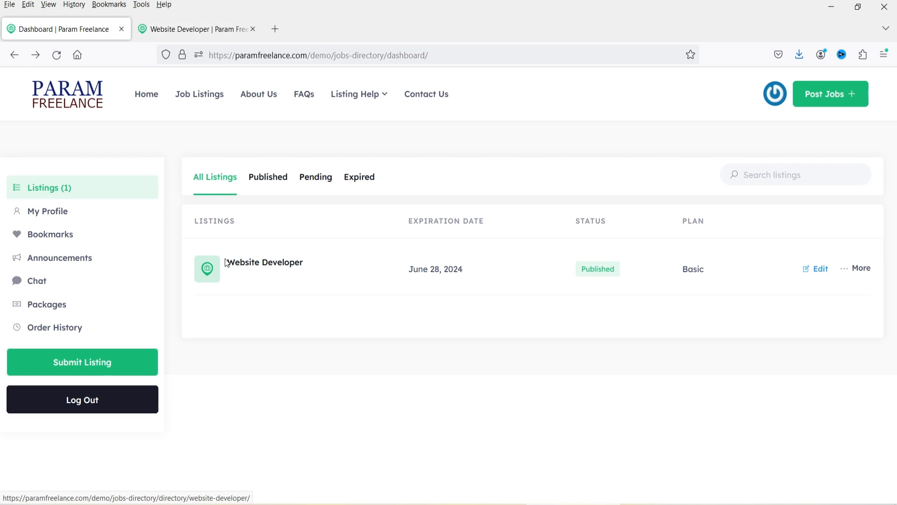
left_click(822, 272)
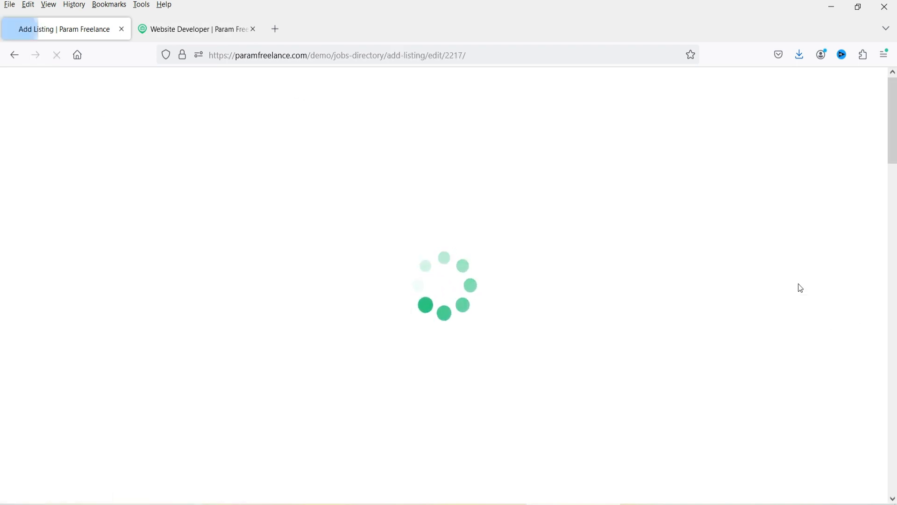
scroll(788, 333, "down", 4)
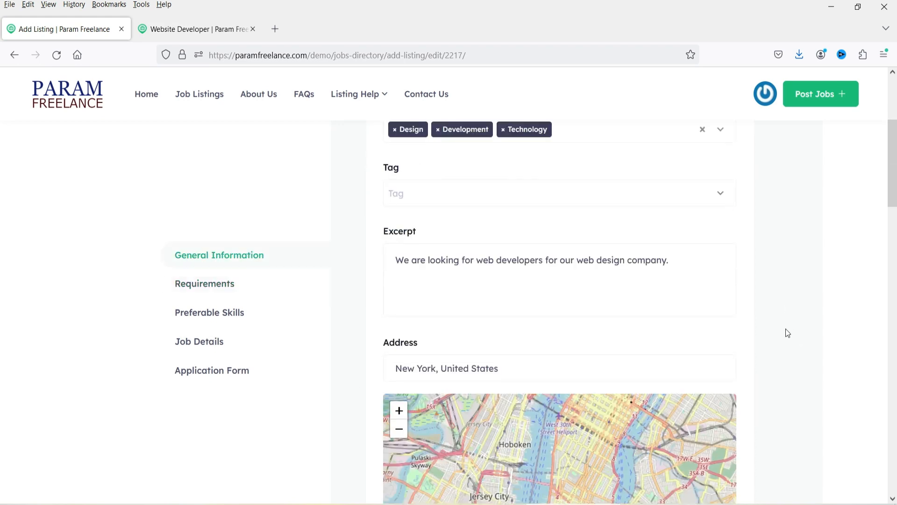
scroll(768, 311, "down", 10)
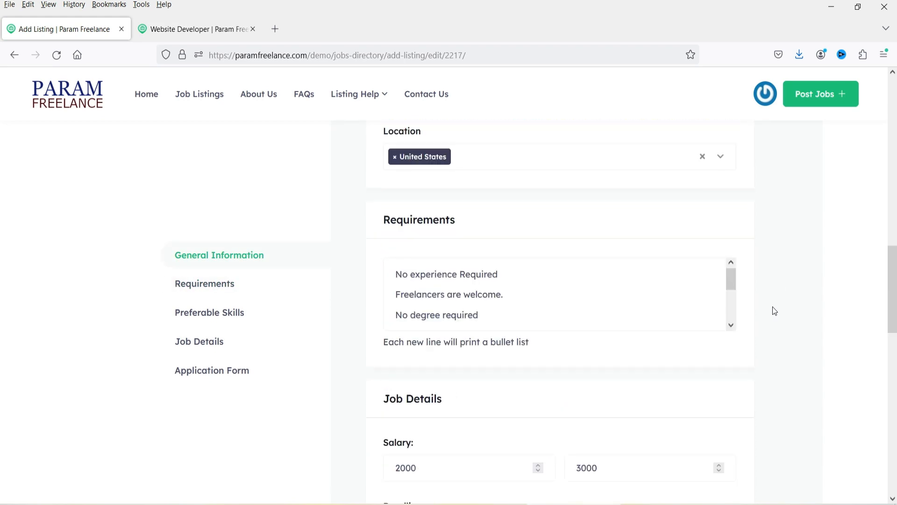
scroll(774, 311, "up", 14)
Check the visitor's packages for remaining listings and view the order history with its payment status
mouse_move(767, 96)
left_click(707, 237)
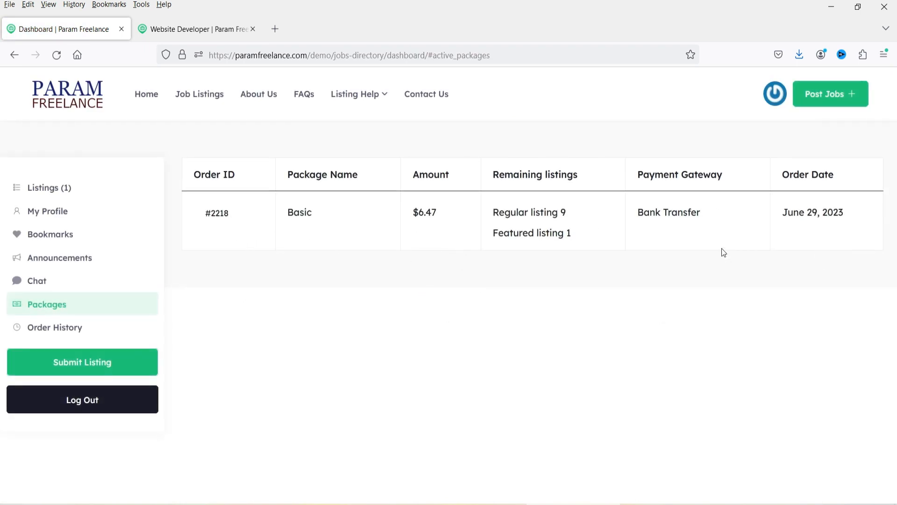
triple_click(582, 236)
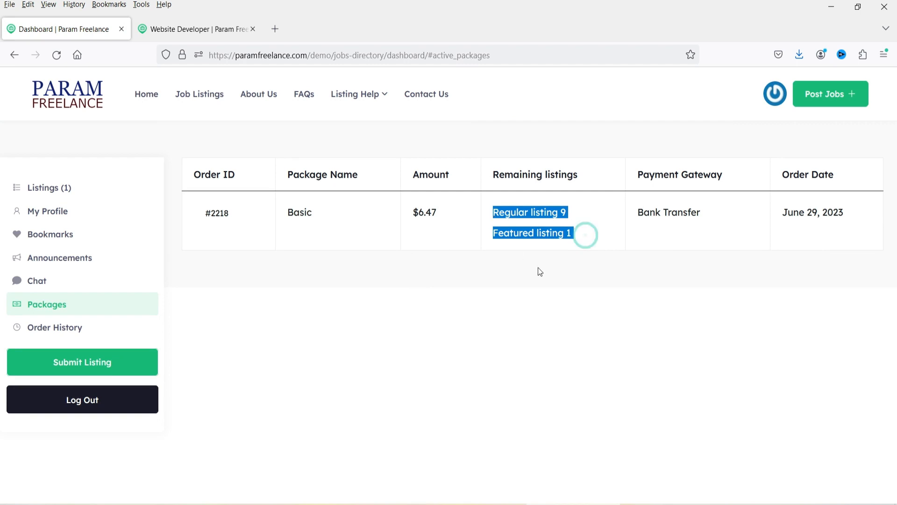
left_click(554, 265)
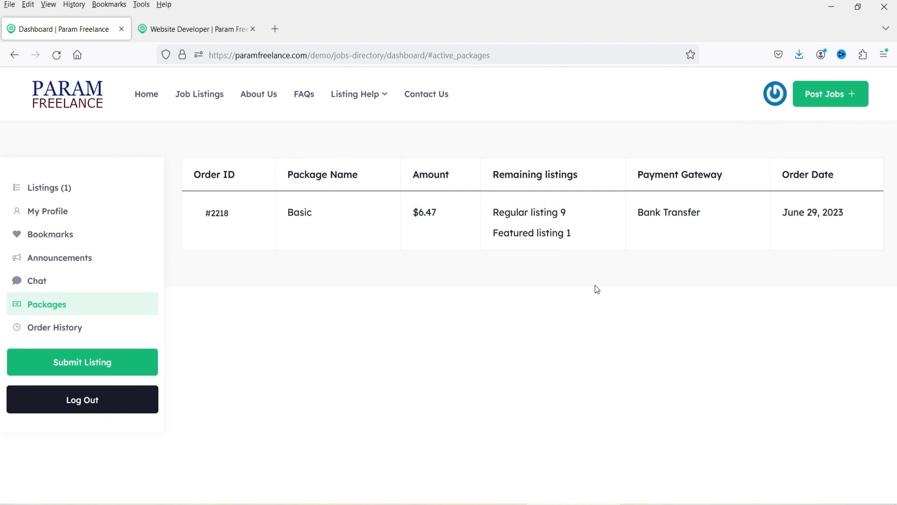
left_click(77, 326)
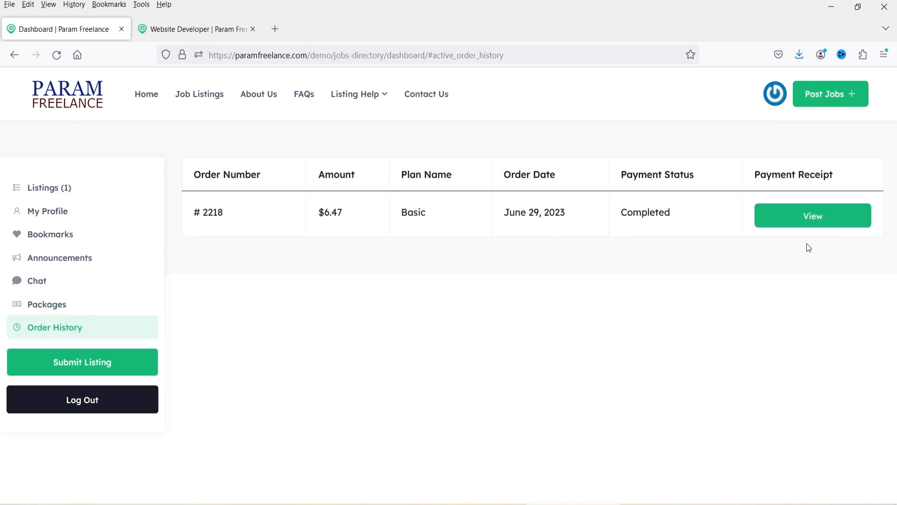
Switch to the admin's Chrome window, open the directory listing settings and review the general options for renewal, expiry and guest submission
left_click(365, 504)
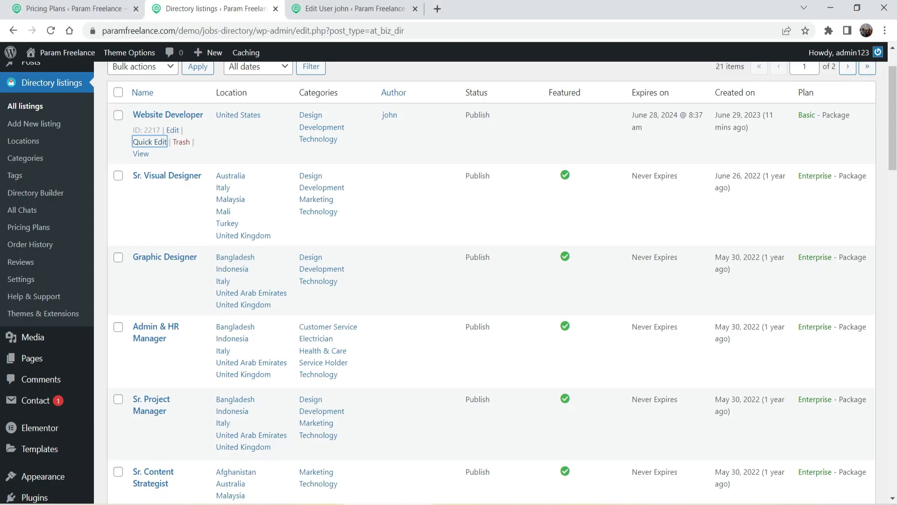
left_click(21, 278)
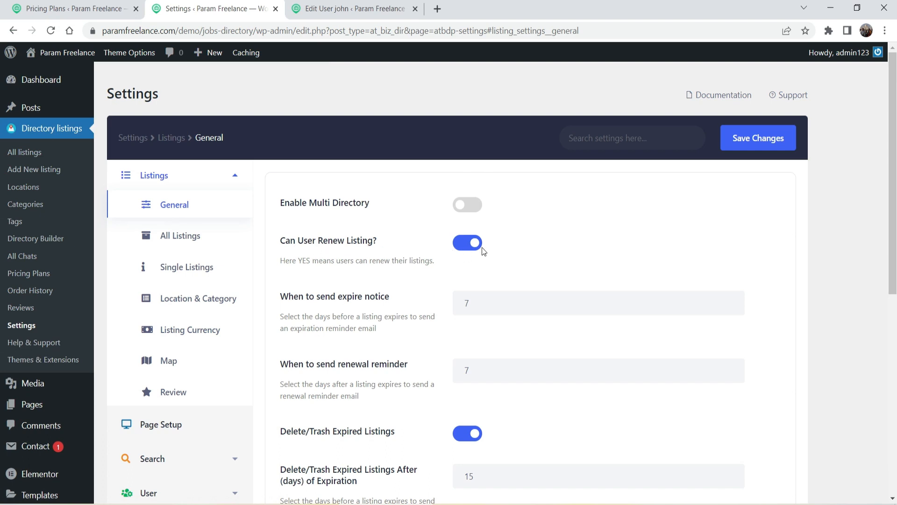
scroll(443, 249, "down", 5)
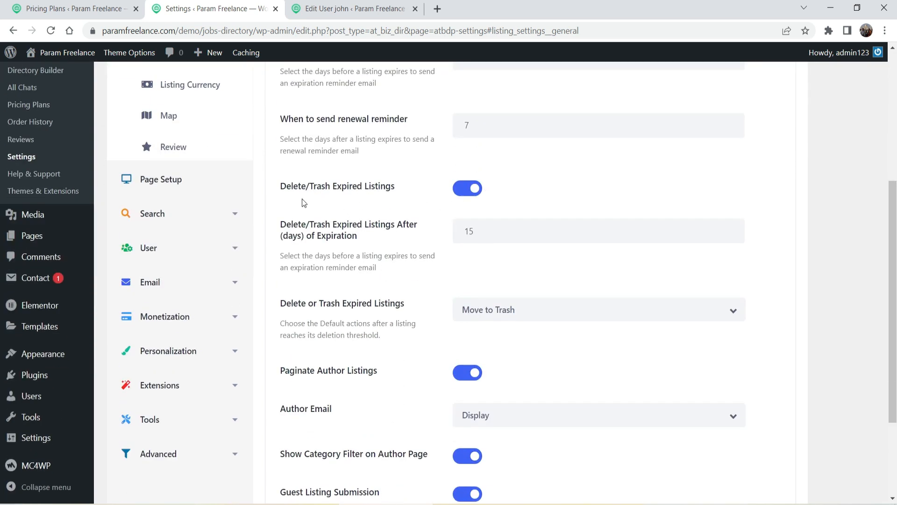
scroll(382, 211, "down", 2)
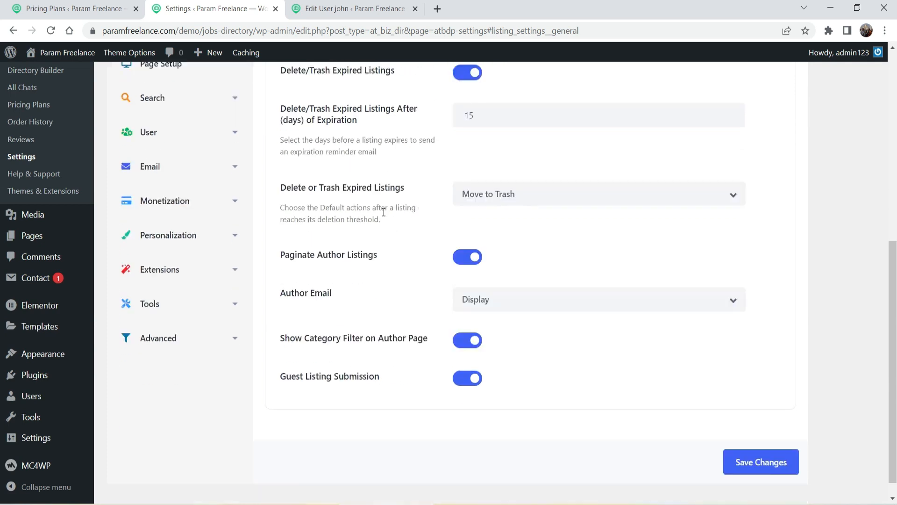
scroll(178, 327, "up", 6)
In the listings' review settings, enable immediate approval of reviews and save the changes
left_click(171, 363)
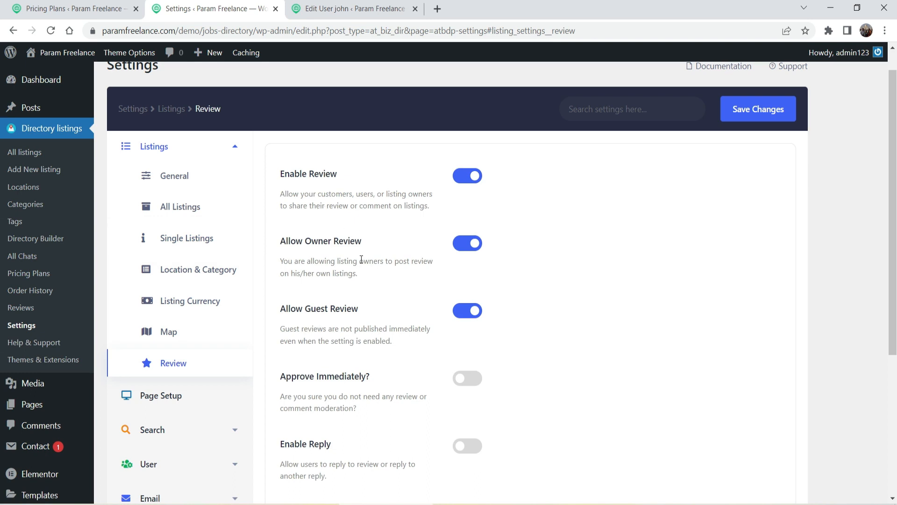
scroll(331, 314, "down", 3)
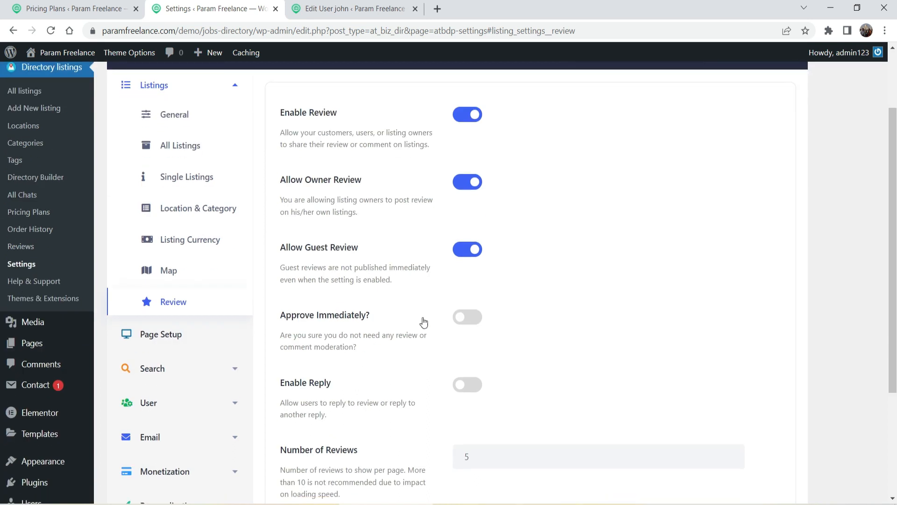
scroll(379, 301, "up", 2)
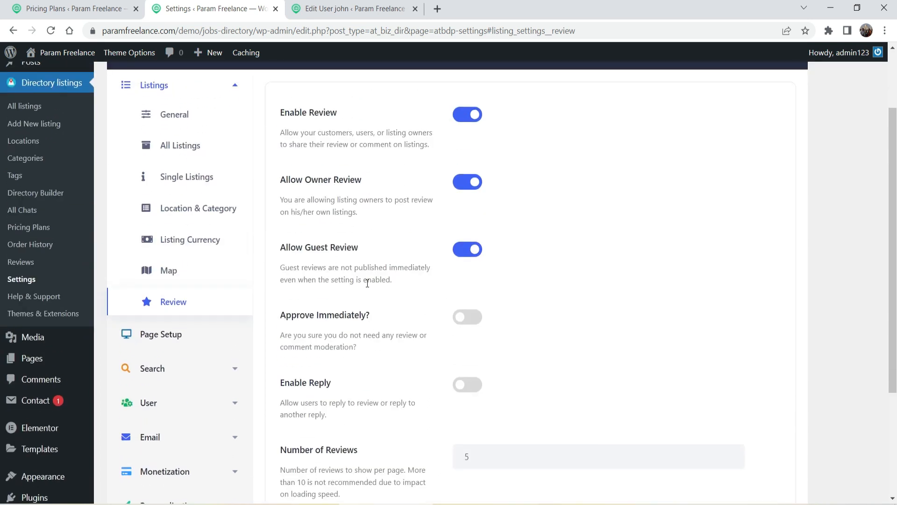
scroll(366, 280, "down", 1)
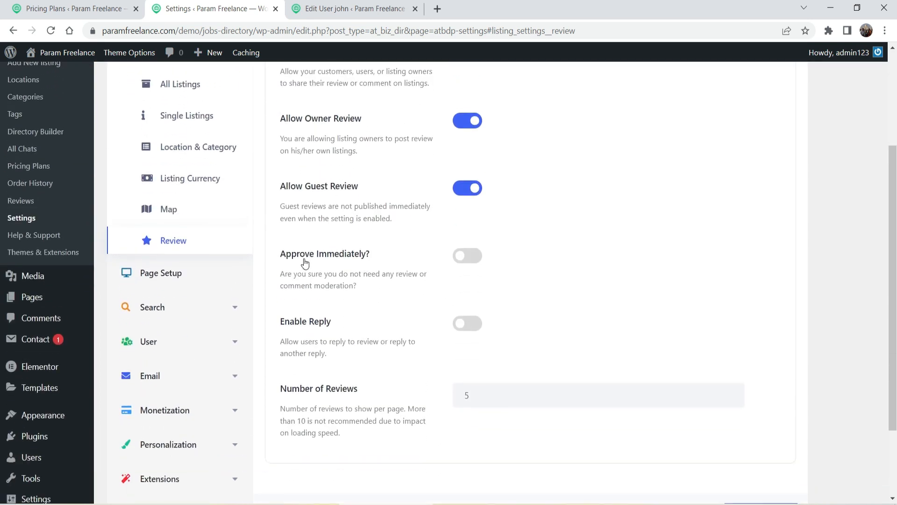
left_click(471, 262)
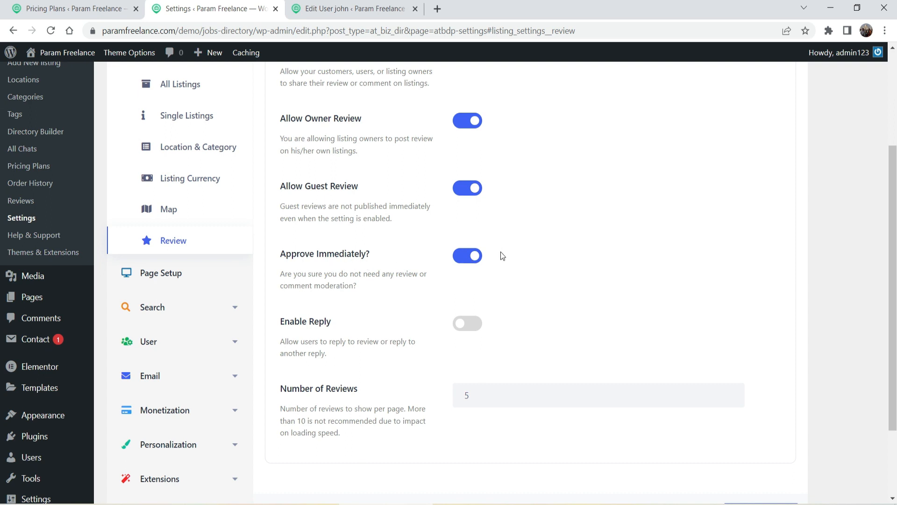
scroll(384, 238, "down", 2)
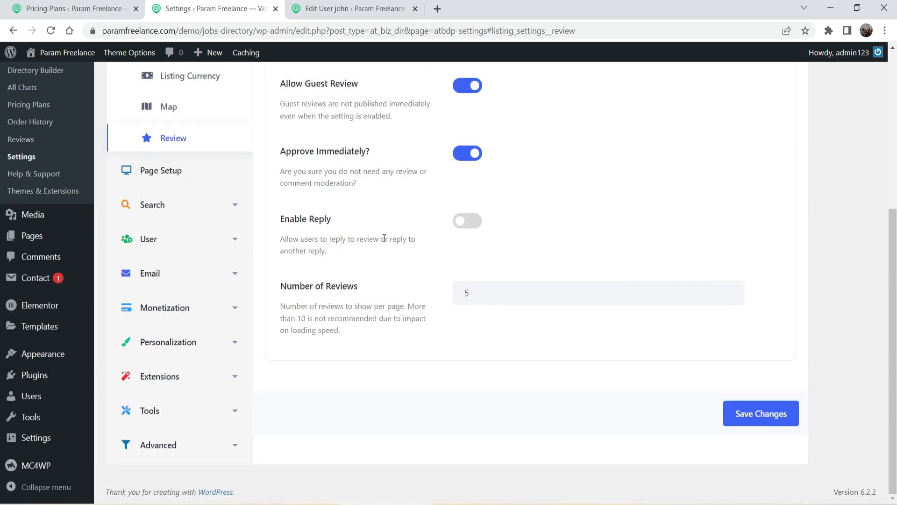
left_click(761, 413)
scroll(679, 338, "up", 5)
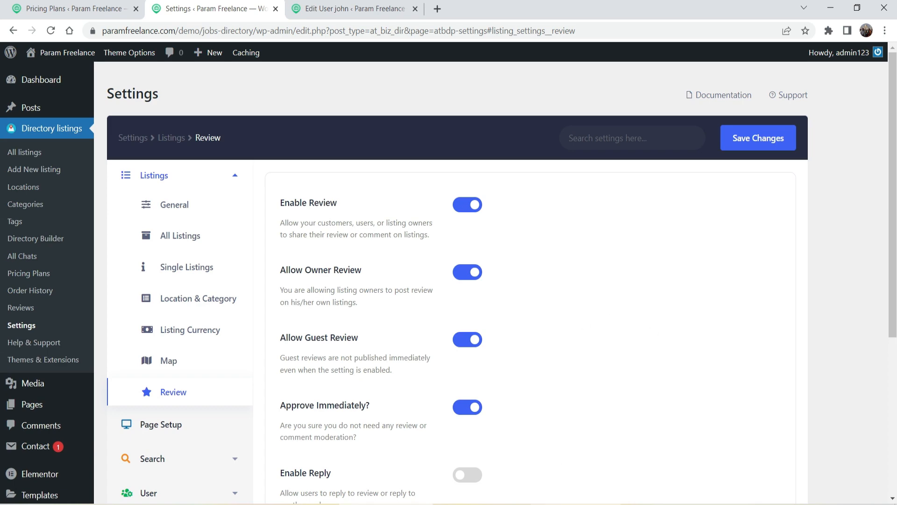